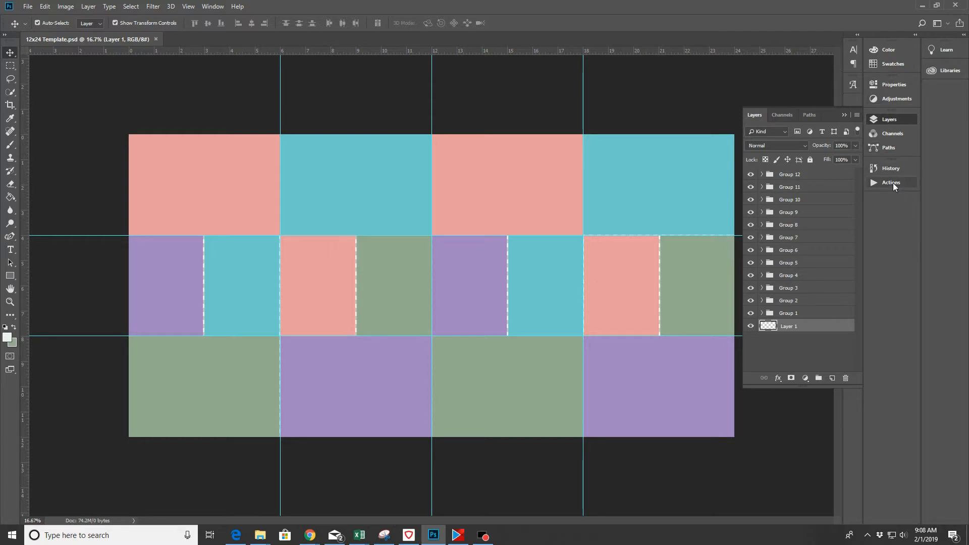
Show the Actions panel and examine the installed action sets, including the contents of the Default Actions set
click(892, 183)
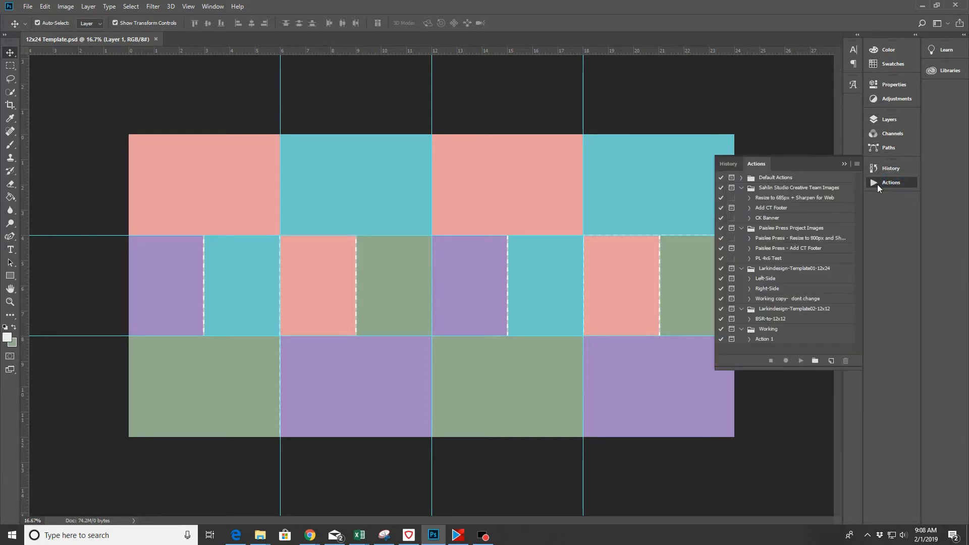
click(206, 6)
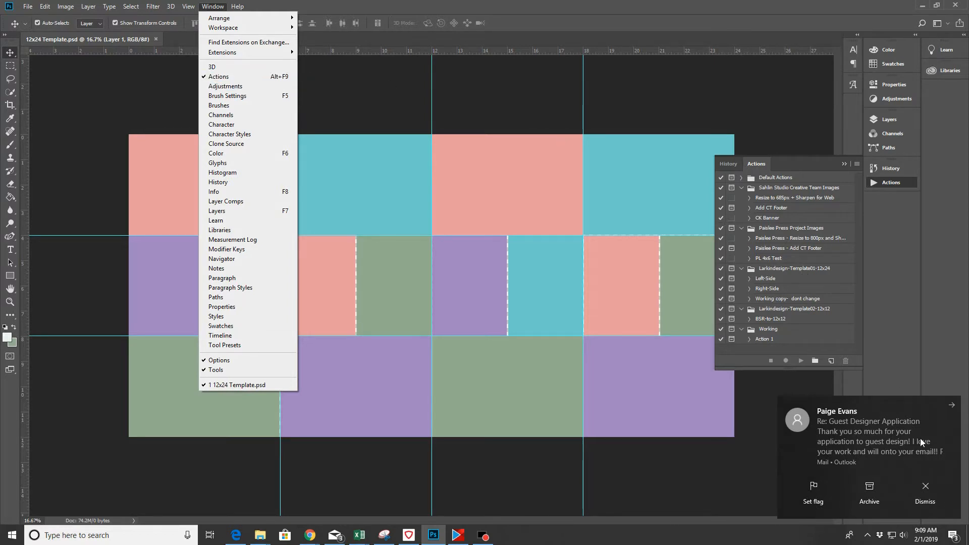
click(928, 494)
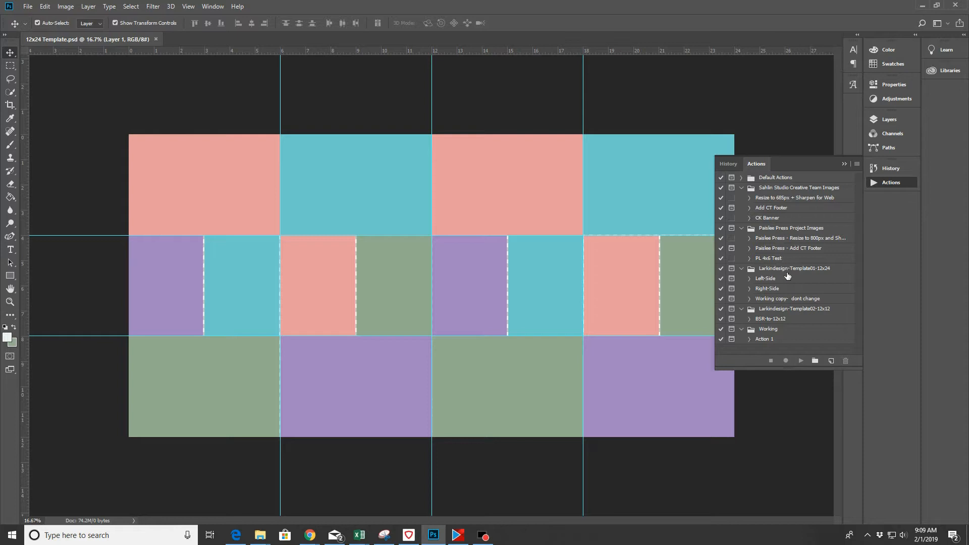
click(740, 178)
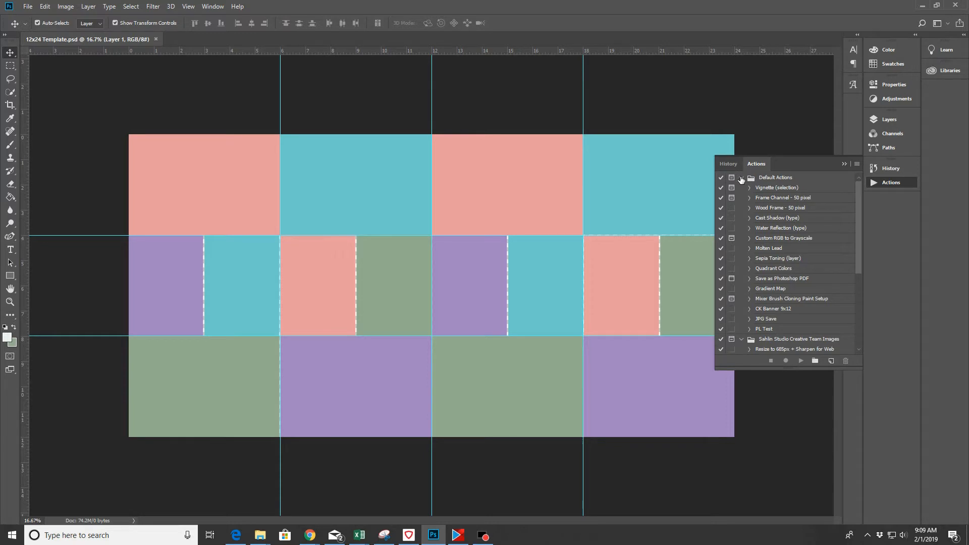
click(740, 178)
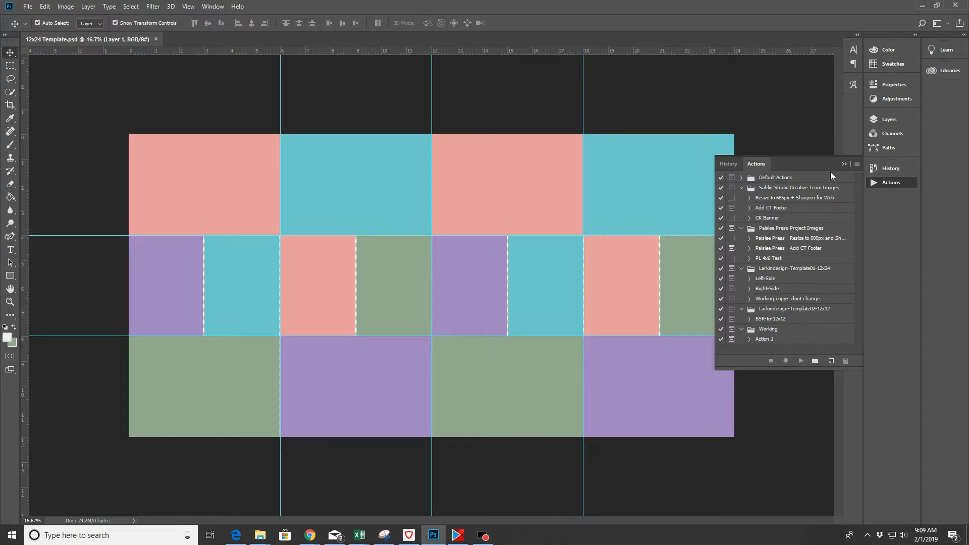
Look at where action files are loaded from the Actions panel, closing the dialog and panel without loading anything
click(857, 166)
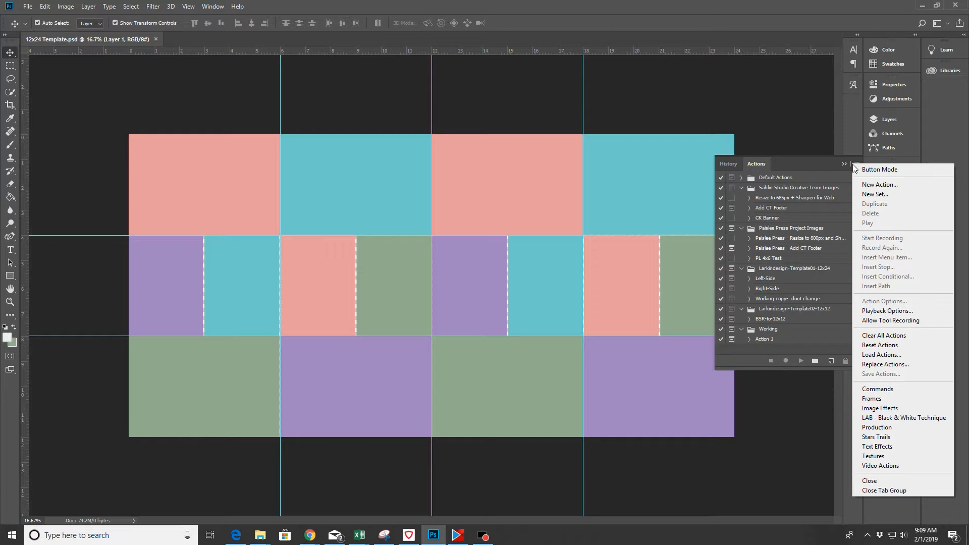
click(857, 164)
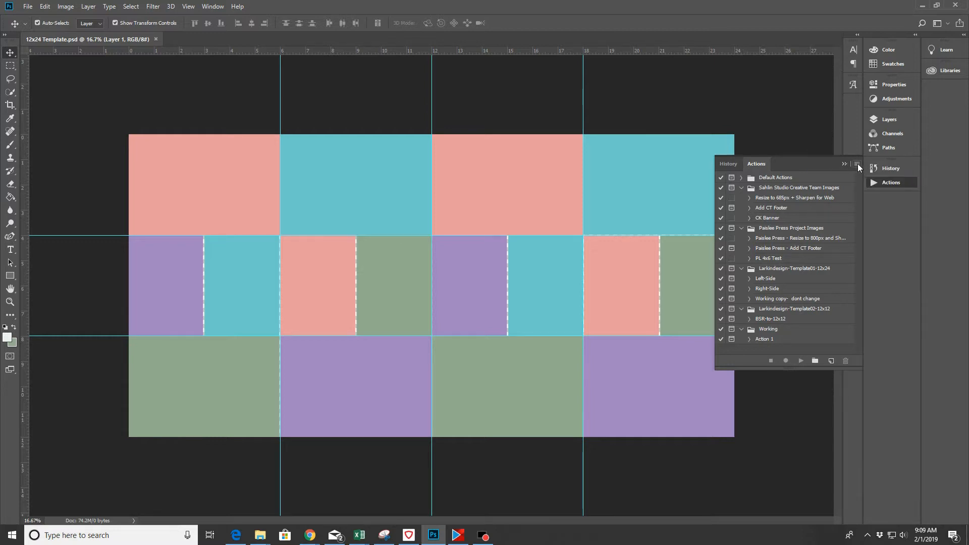
click(858, 163)
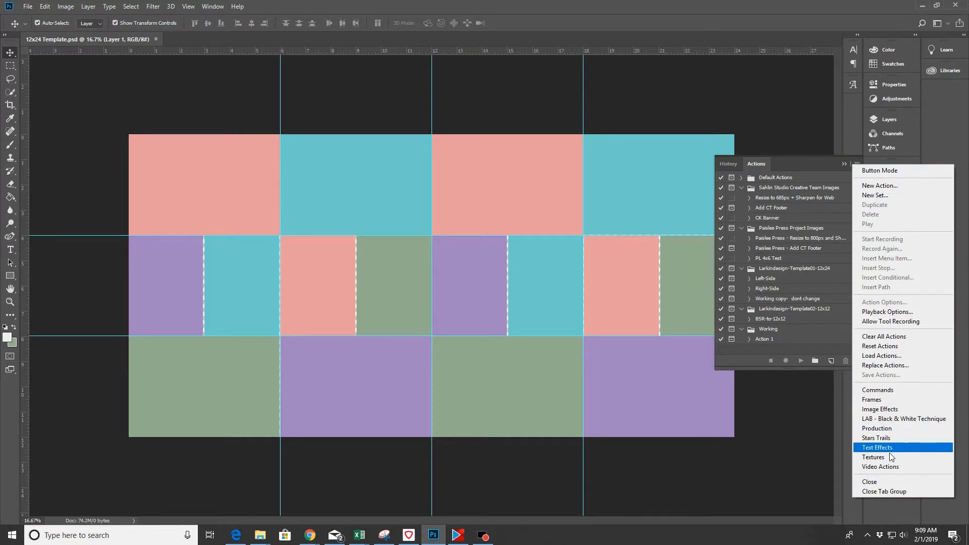
click(869, 356)
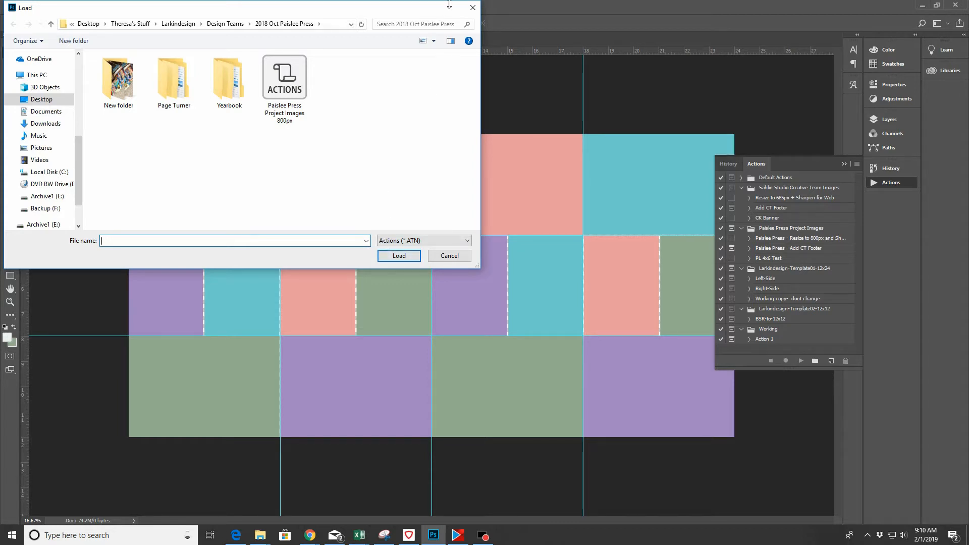
click(449, 255)
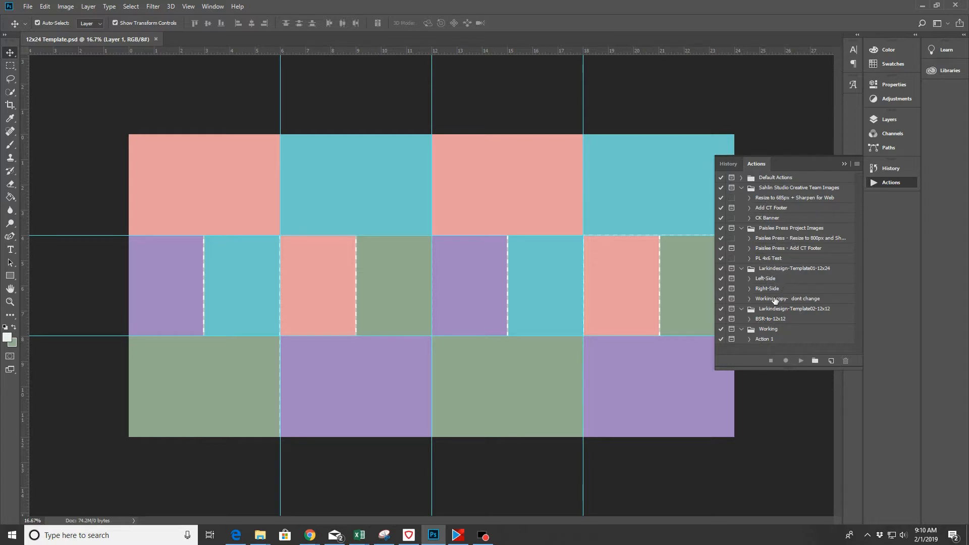
click(844, 164)
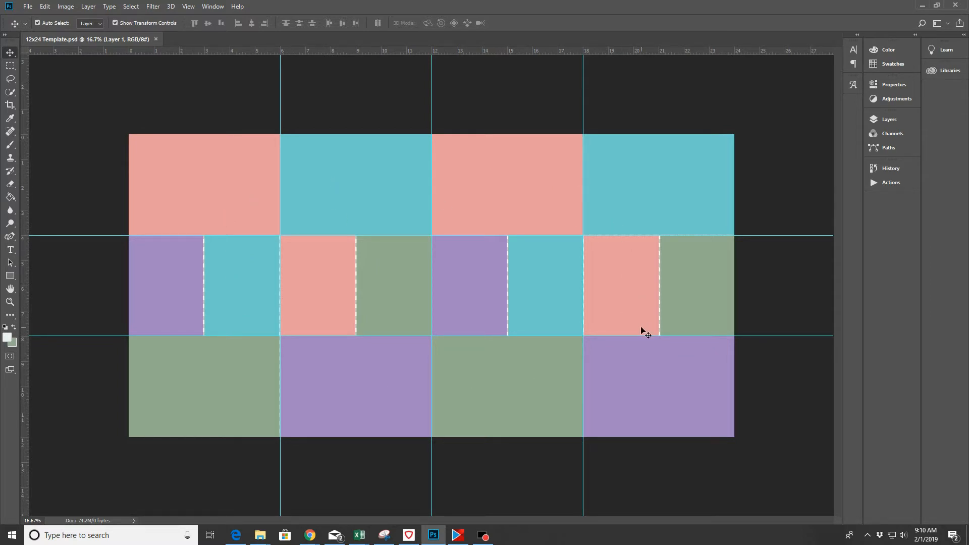
Start opening a photo and go to the 08 August folder within 2018 photos
click(28, 8)
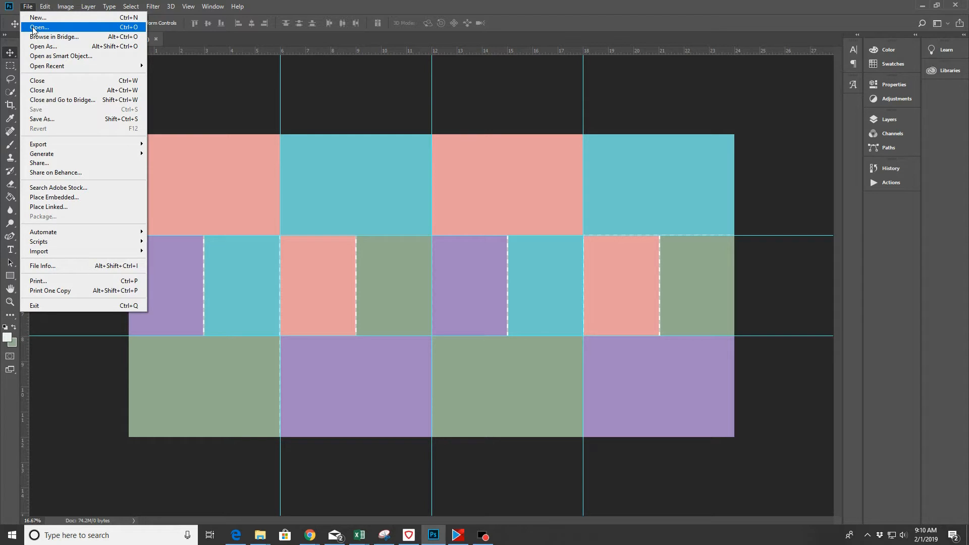
click(304, 6)
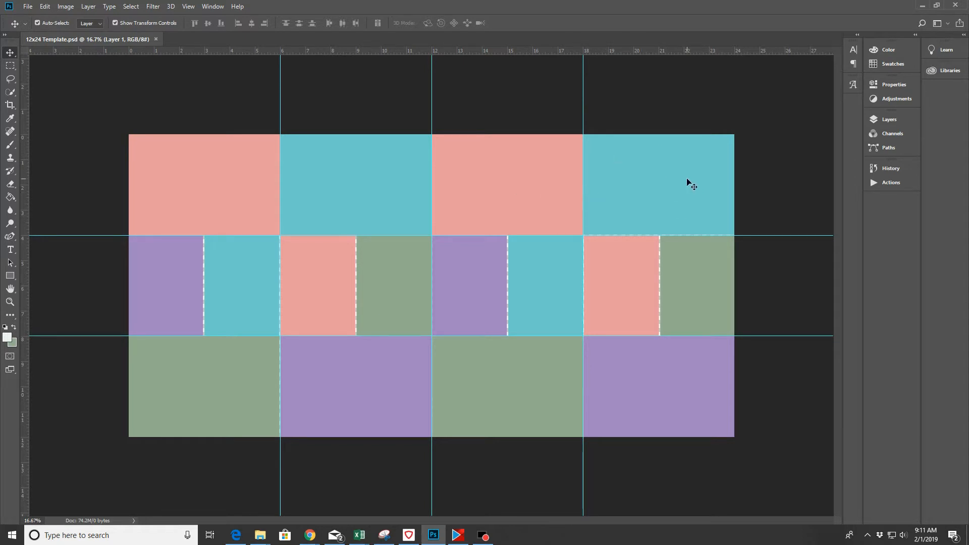
click(28, 6)
click(35, 28)
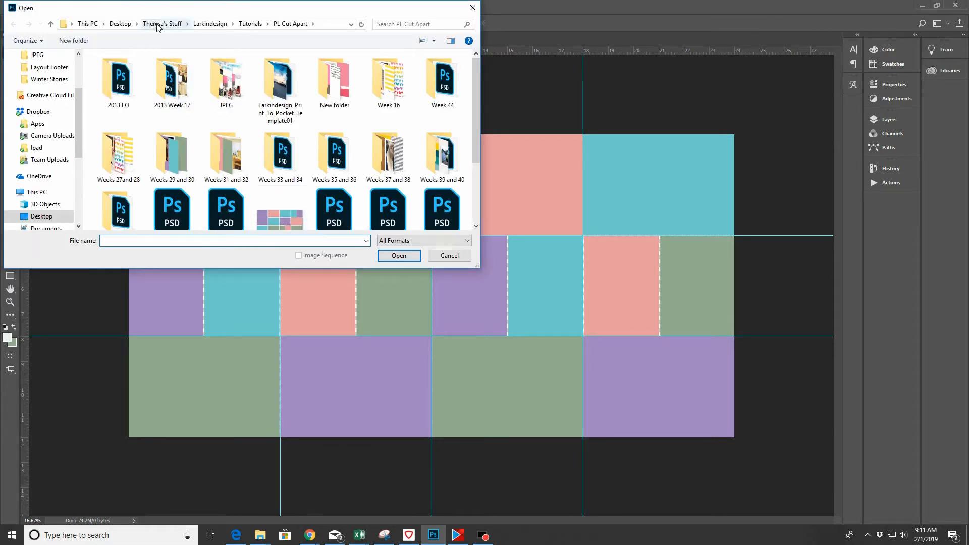
click(160, 24)
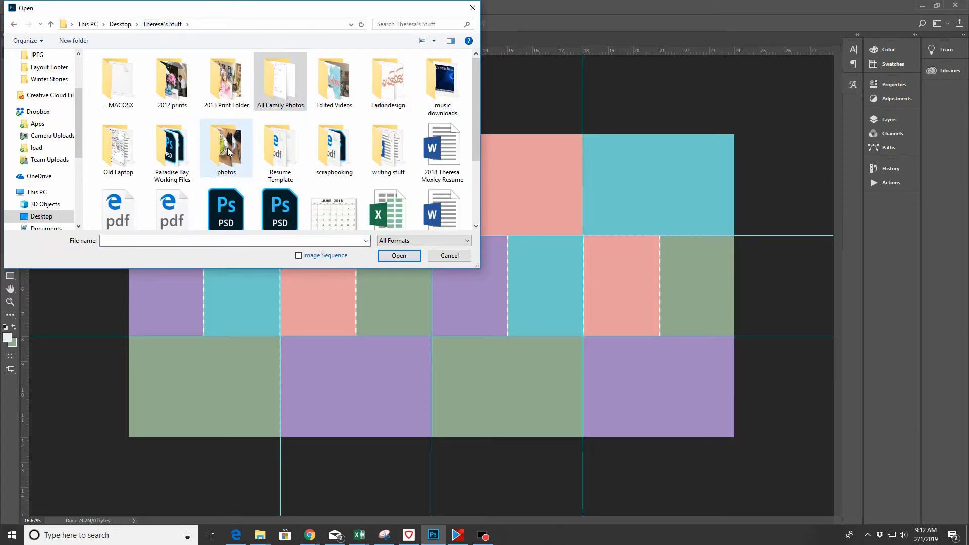
double_click(228, 151)
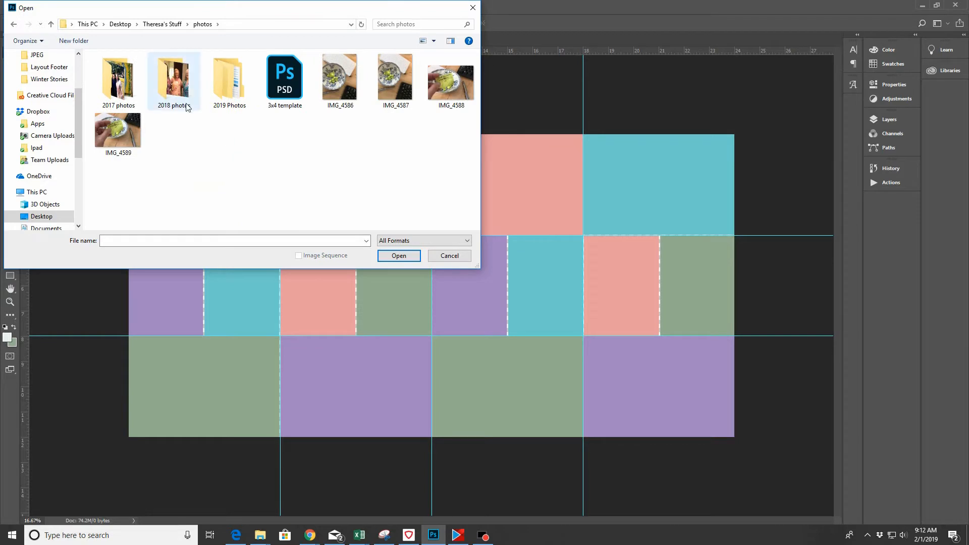
double_click(186, 105)
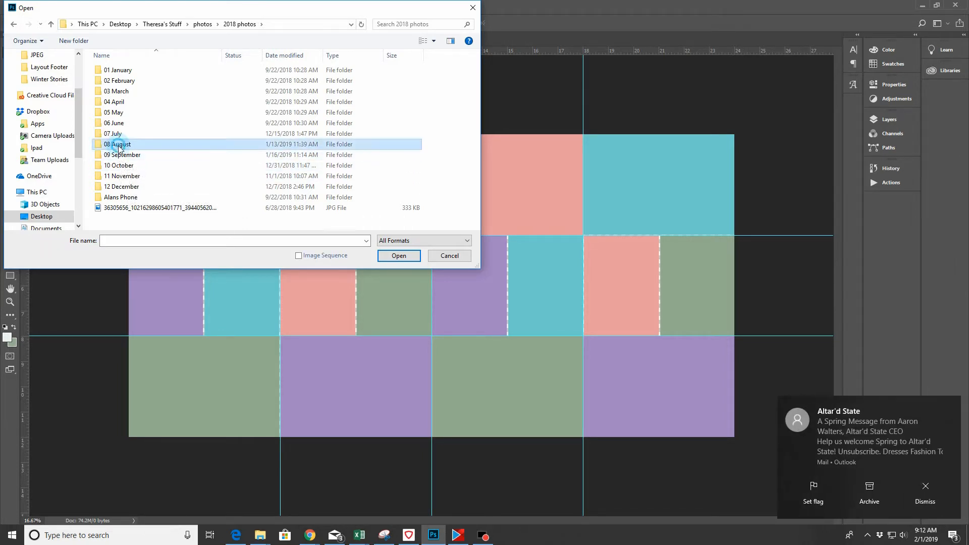
double_click(120, 145)
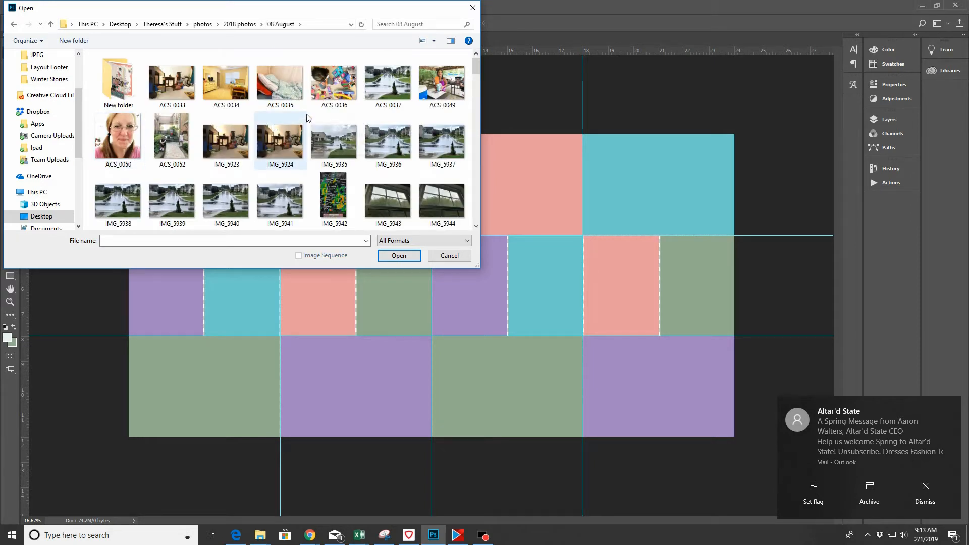
Select the photo IMG_6053 in the August folder for opening
scroll(308, 117, down, 2)
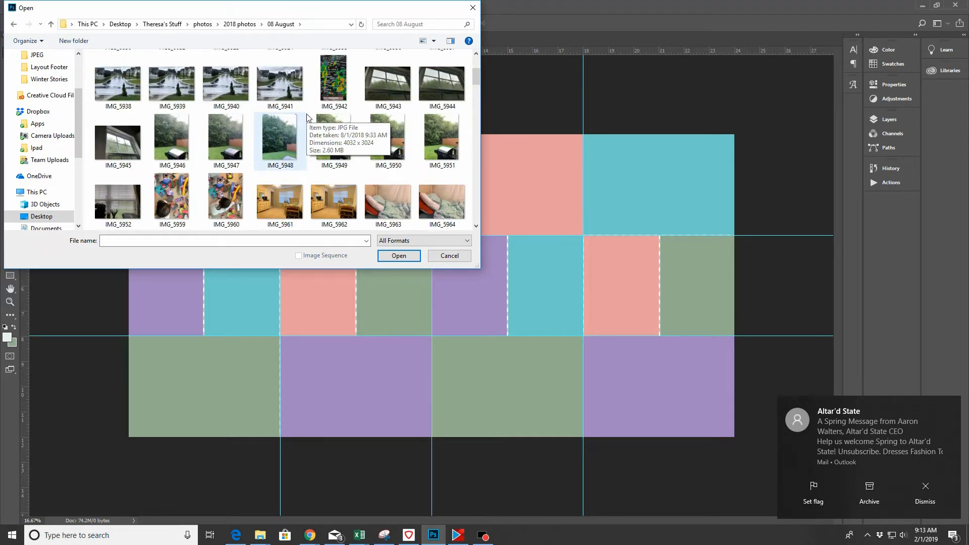
scroll(307, 117, down, 7)
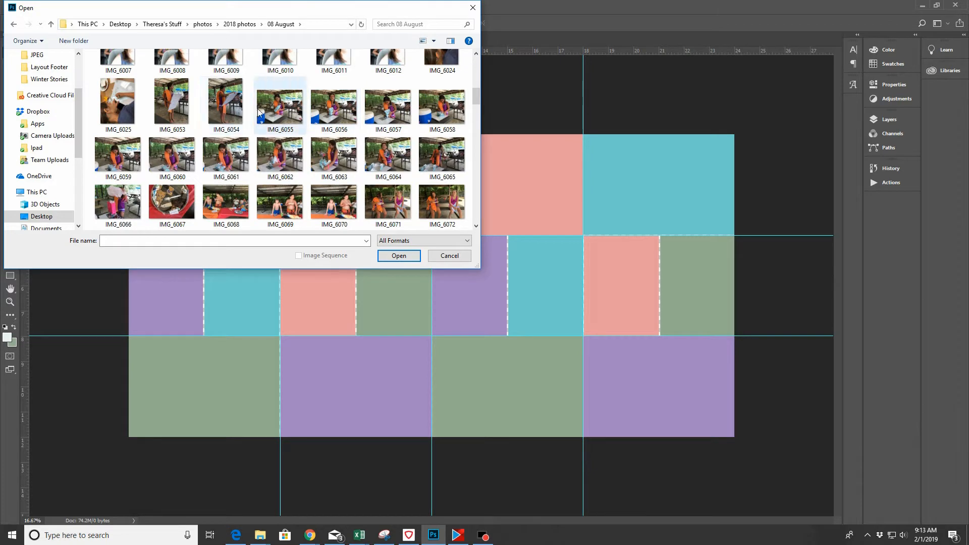
click(171, 100)
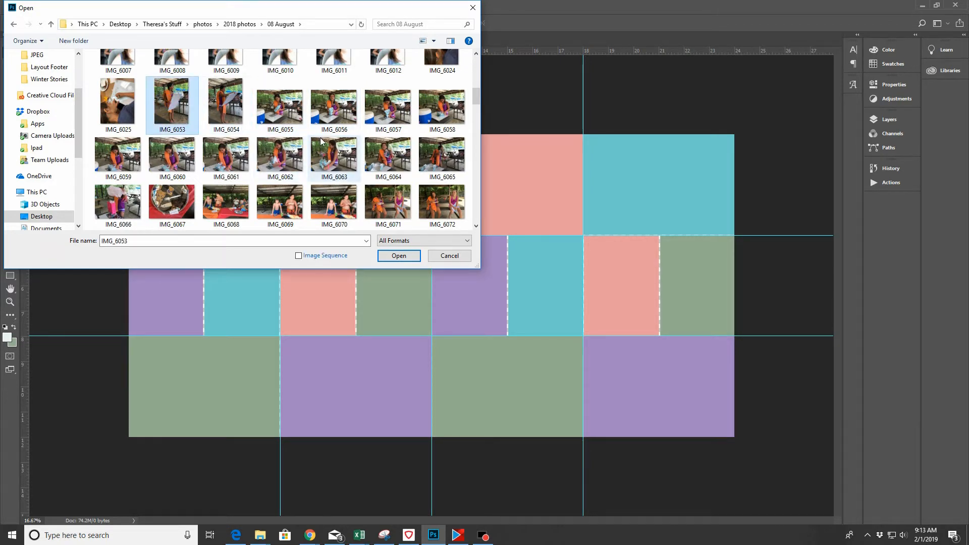
Look through the remaining August photo thumbnails for pictures that suit the template
scroll(321, 141, down, 4)
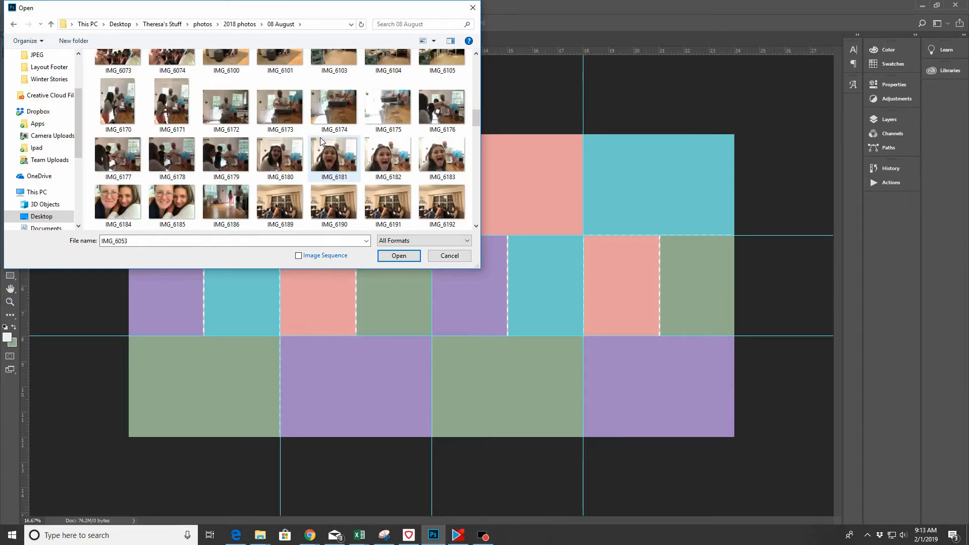
scroll(321, 141, down, 2)
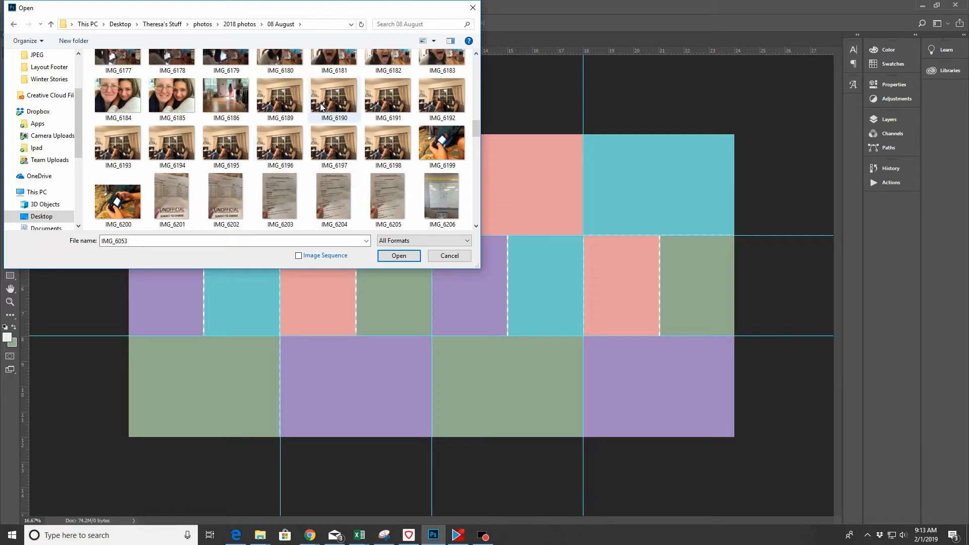
scroll(317, 124, down, 2)
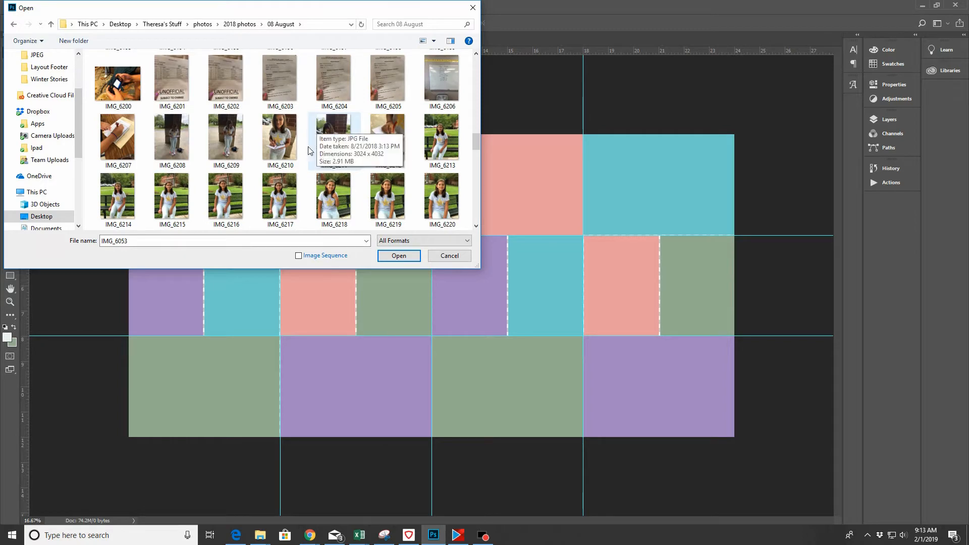
scroll(259, 188, down, 2)
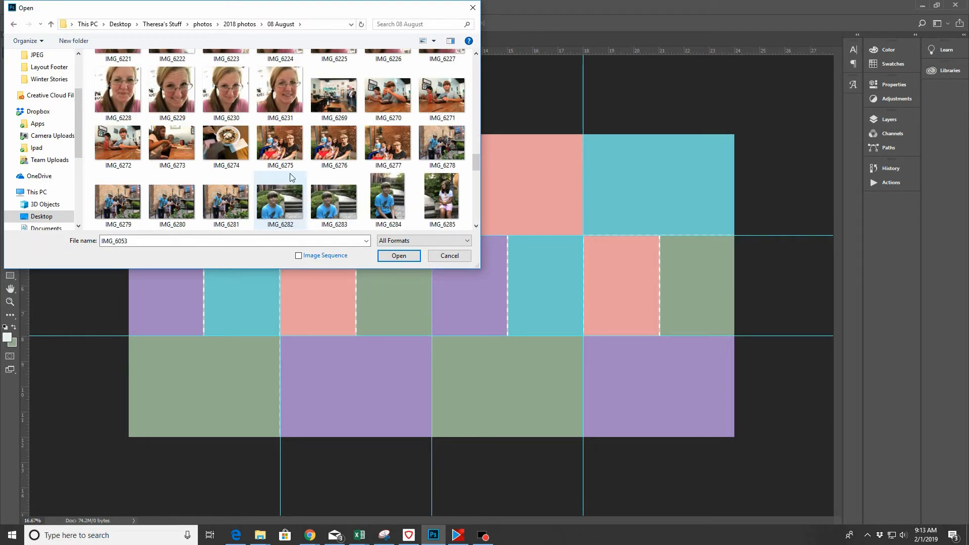
scroll(290, 176, down, 4)
scroll(290, 177, down, 2)
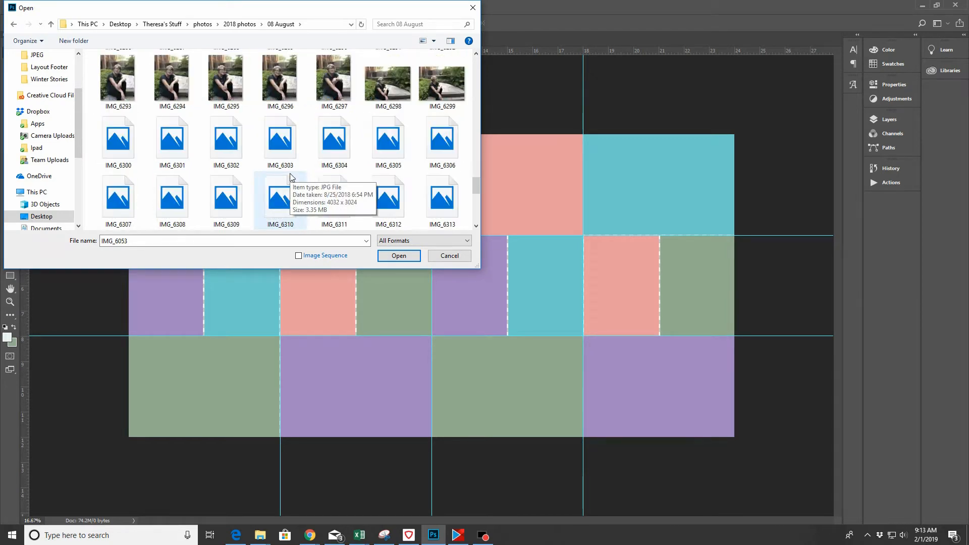
scroll(289, 177, down, 2)
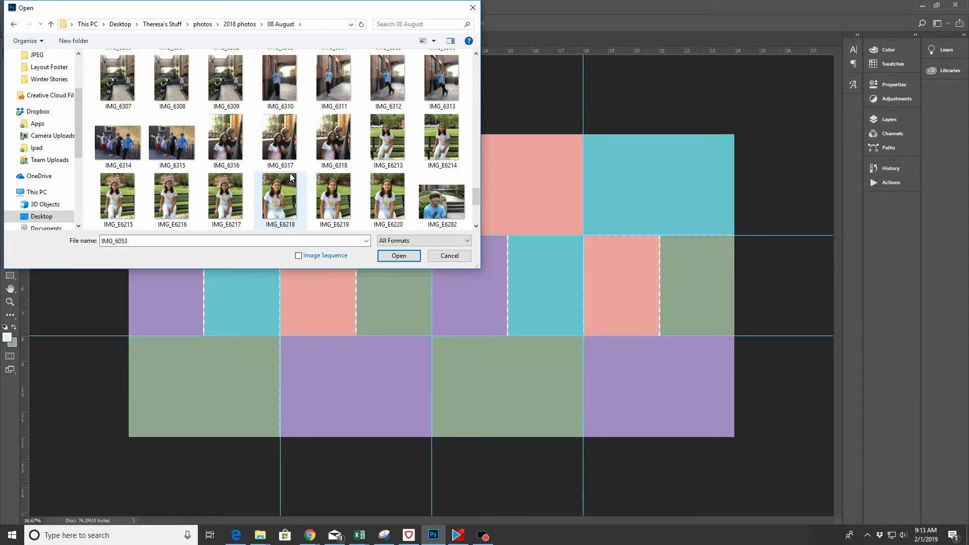
scroll(290, 176, down, 2)
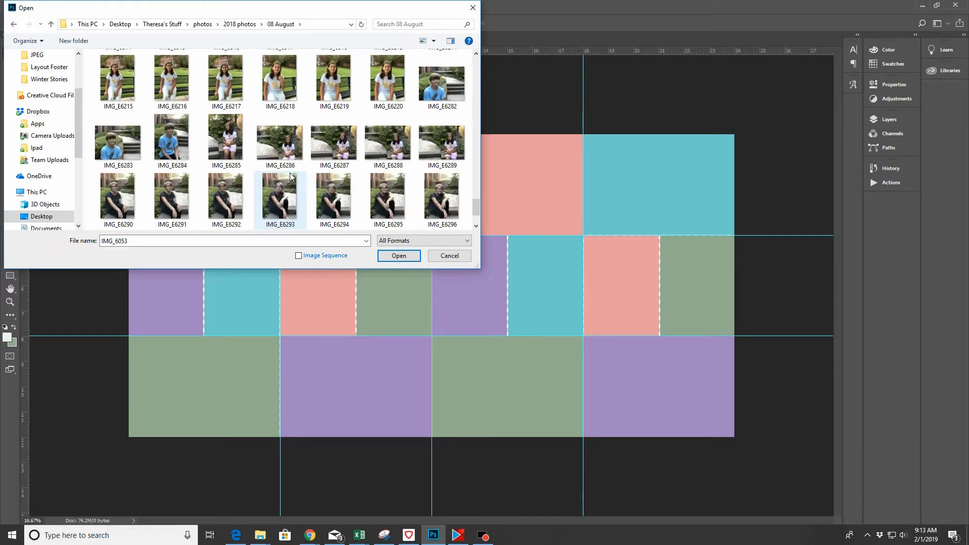
scroll(290, 177, down, 1)
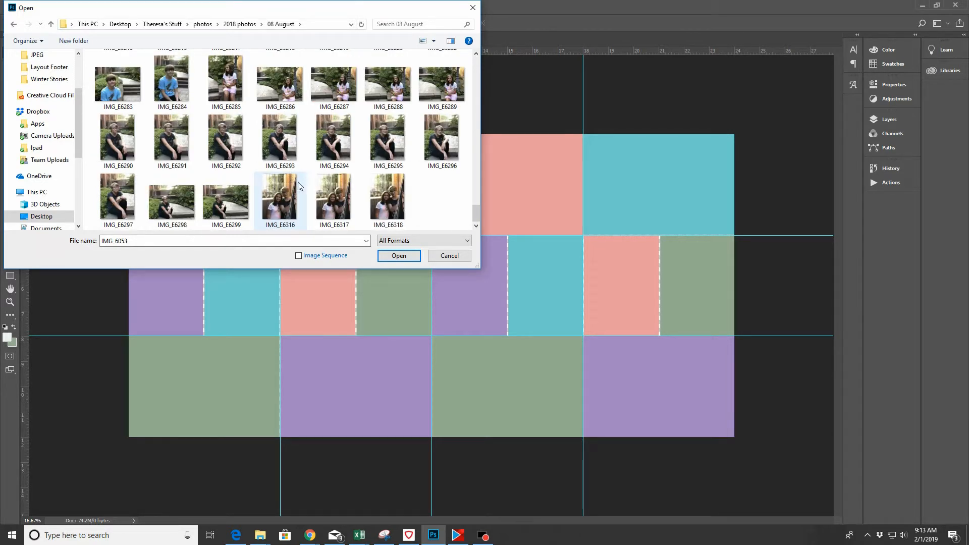
scroll(410, 151, up, 5)
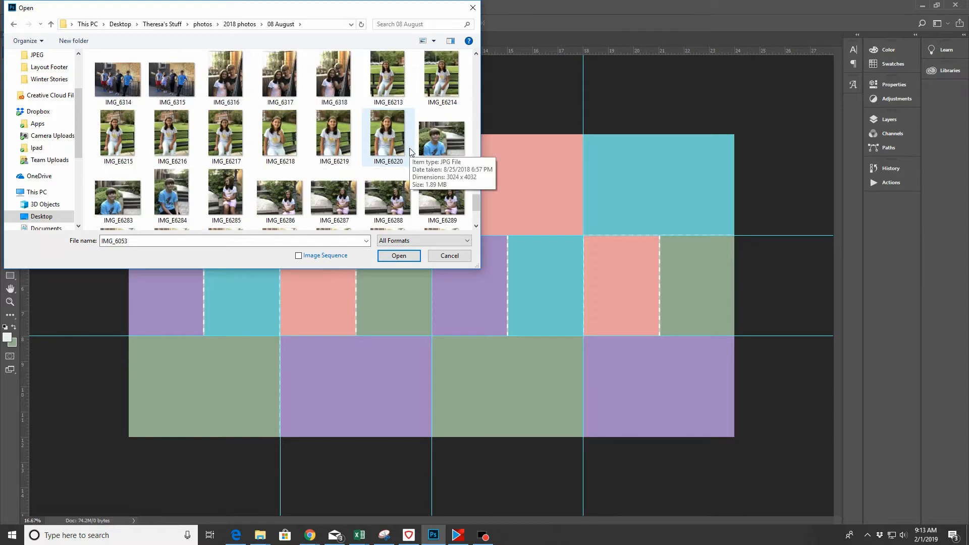
scroll(409, 150, up, 10)
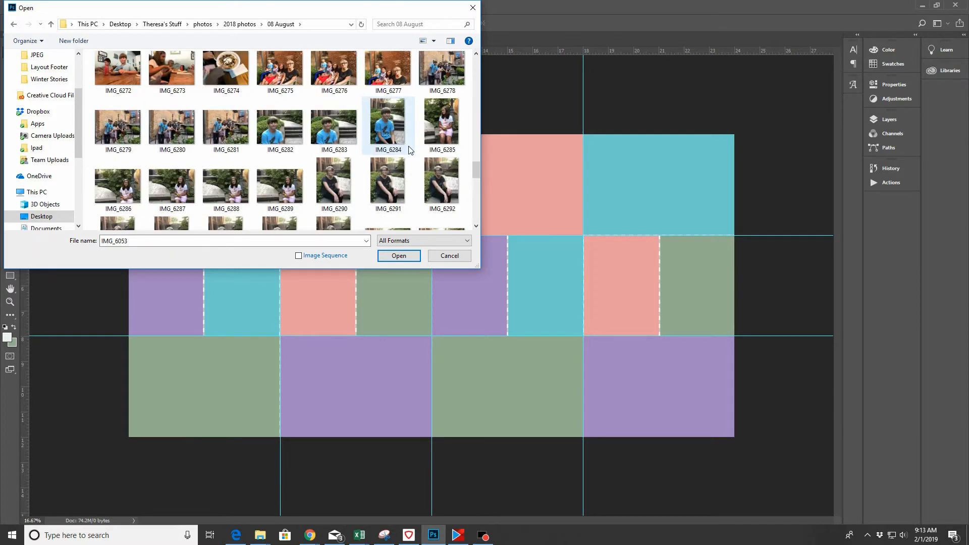
scroll(410, 150, up, 15)
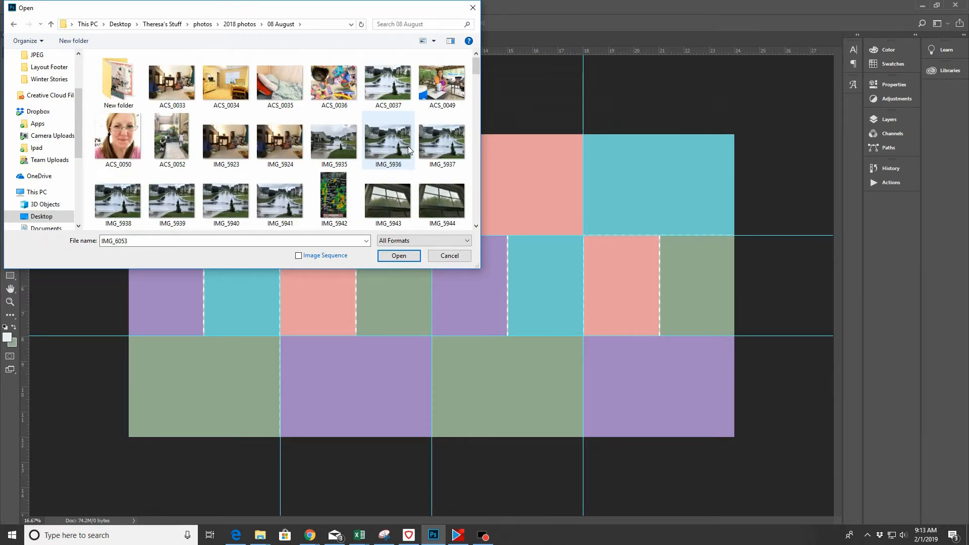
scroll(410, 150, down, 10)
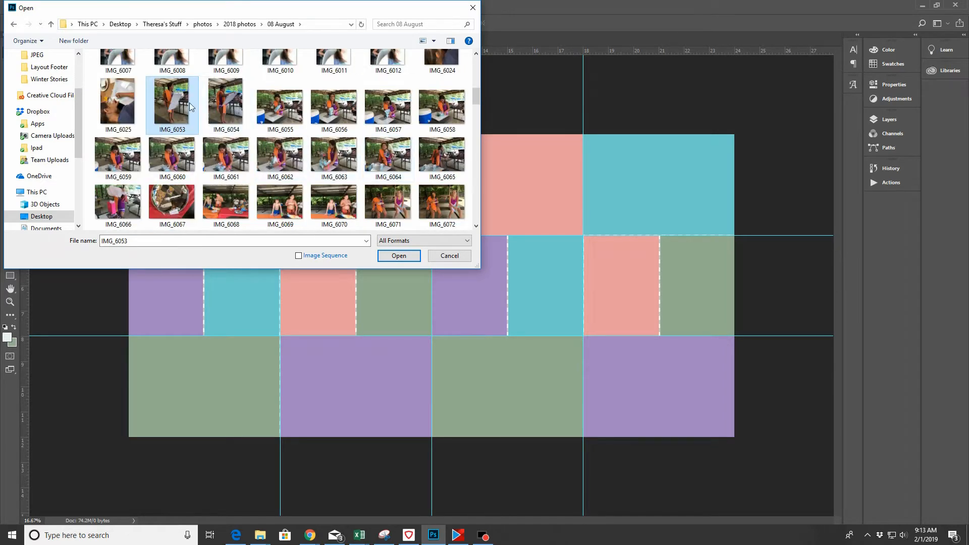
Enlarge the photo thumbnails in the Open dialog and find IMG_6053 again
click(432, 43)
click(468, 26)
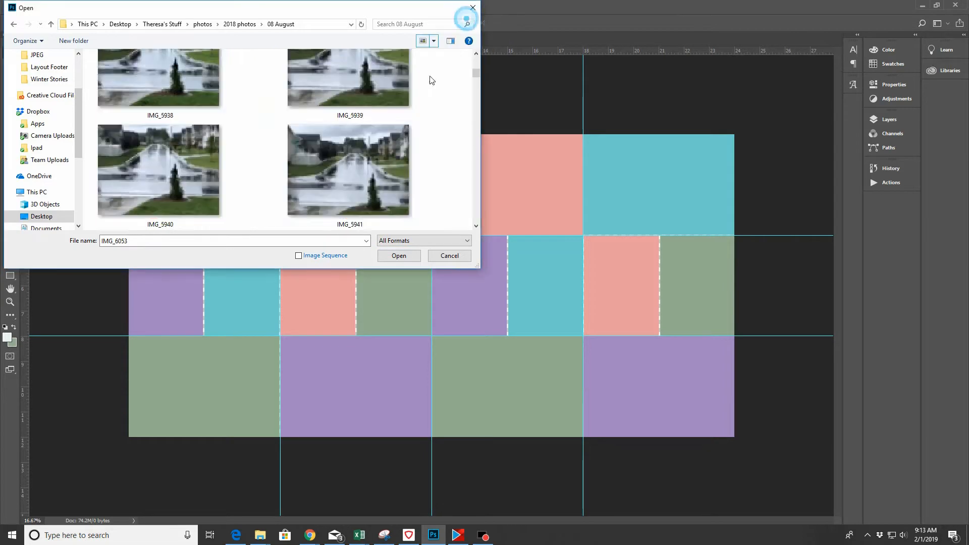
scroll(405, 138, down, 3)
scroll(475, 156, down, 10)
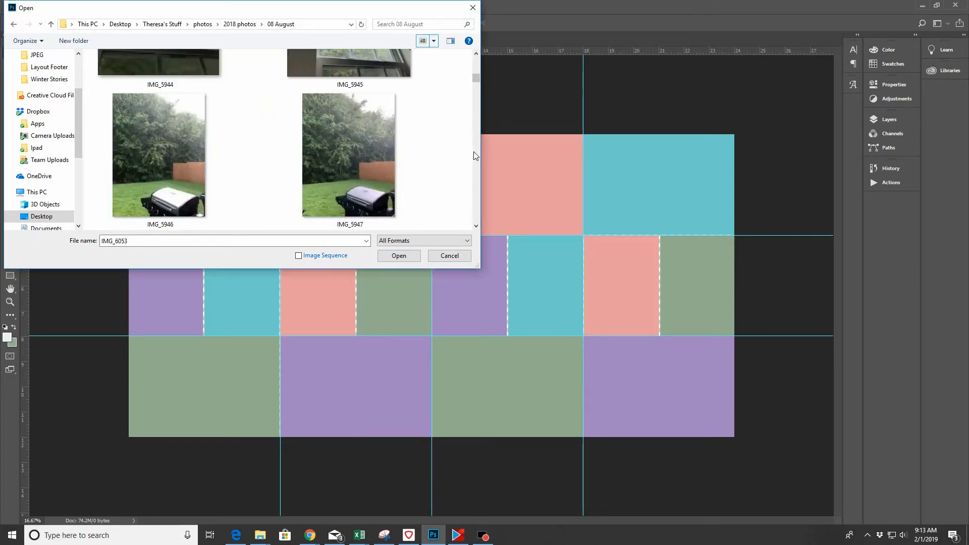
scroll(475, 155, down, 3)
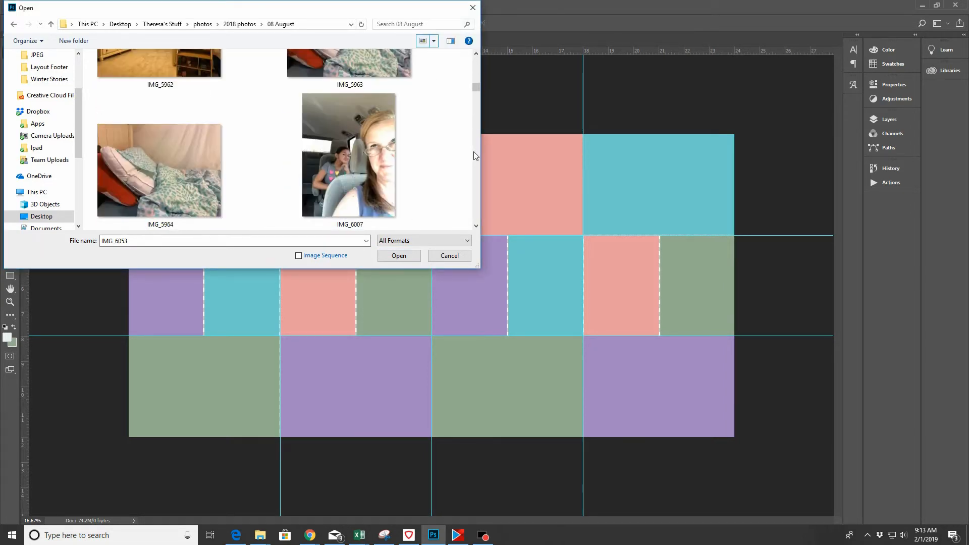
scroll(475, 155, down, 3)
scroll(475, 155, down, 3)
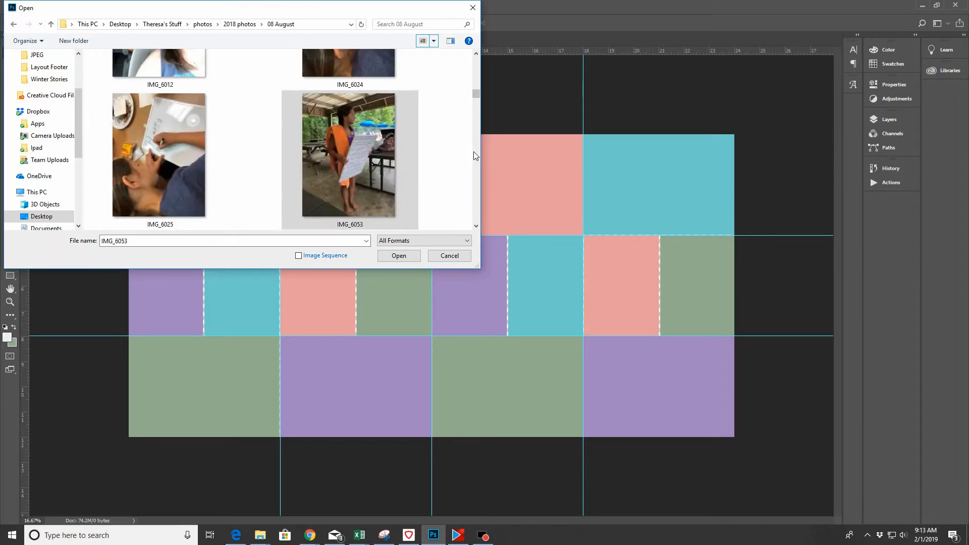
scroll(474, 152, down, 1)
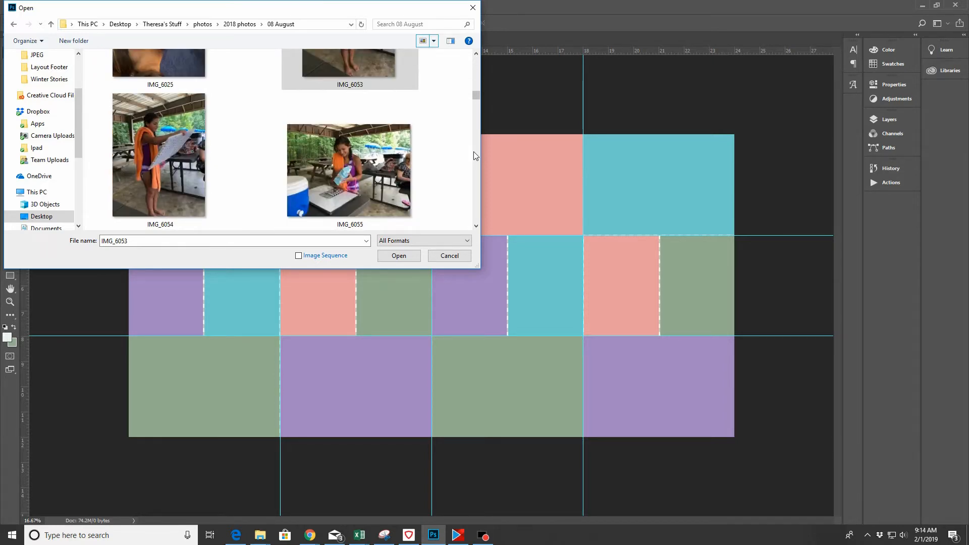
Select IMG_6053, replace that selection with IMG_6055, and replace it again with IMG_6056
click(371, 77)
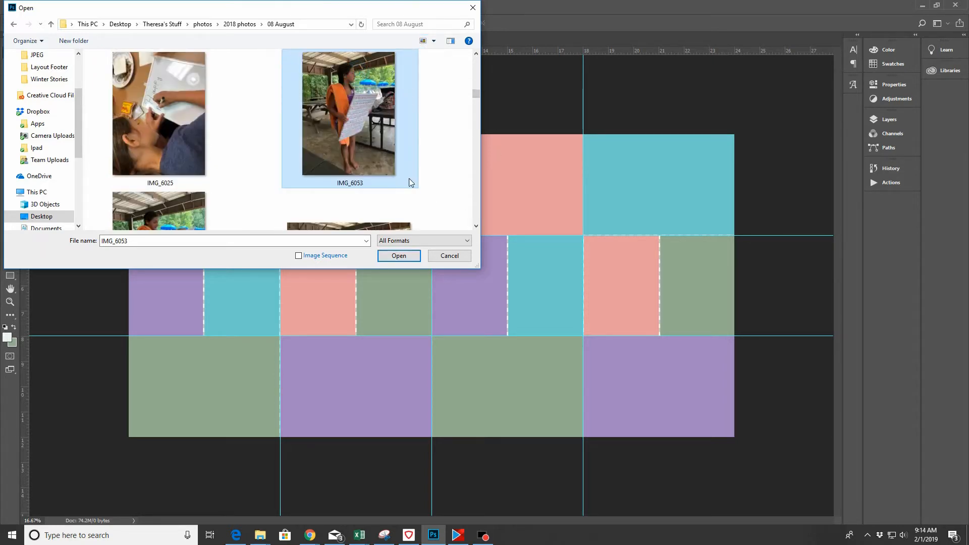
scroll(444, 172, down, 1)
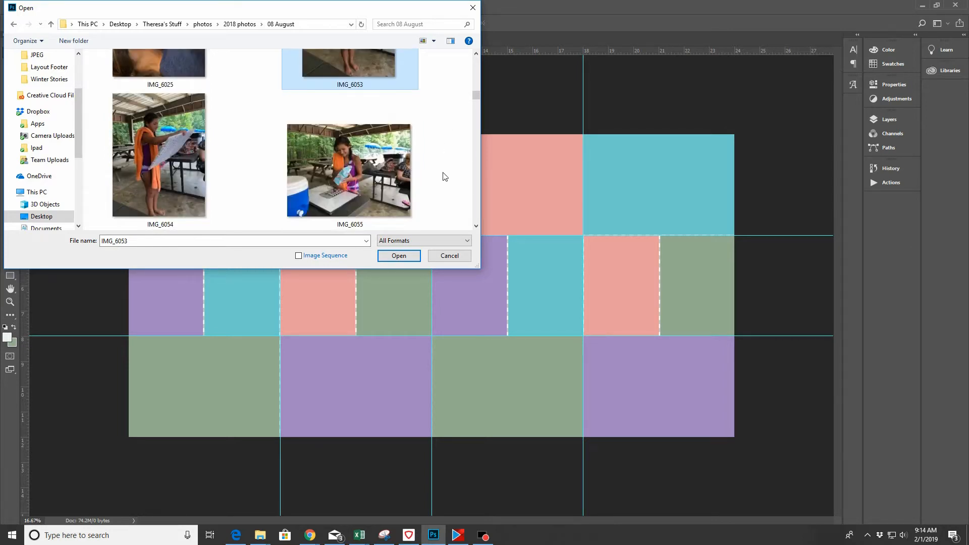
key(Down)
scroll(446, 166, down, 1)
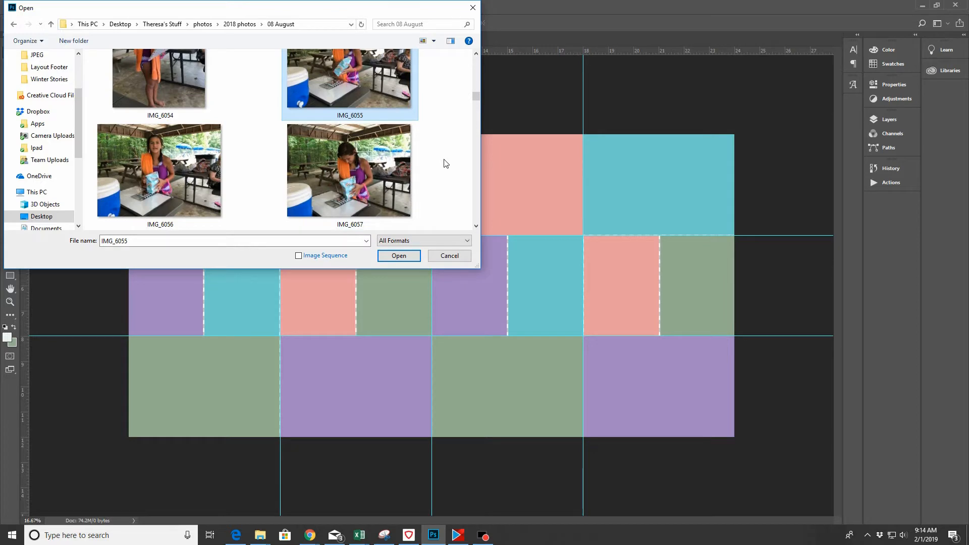
click(176, 168)
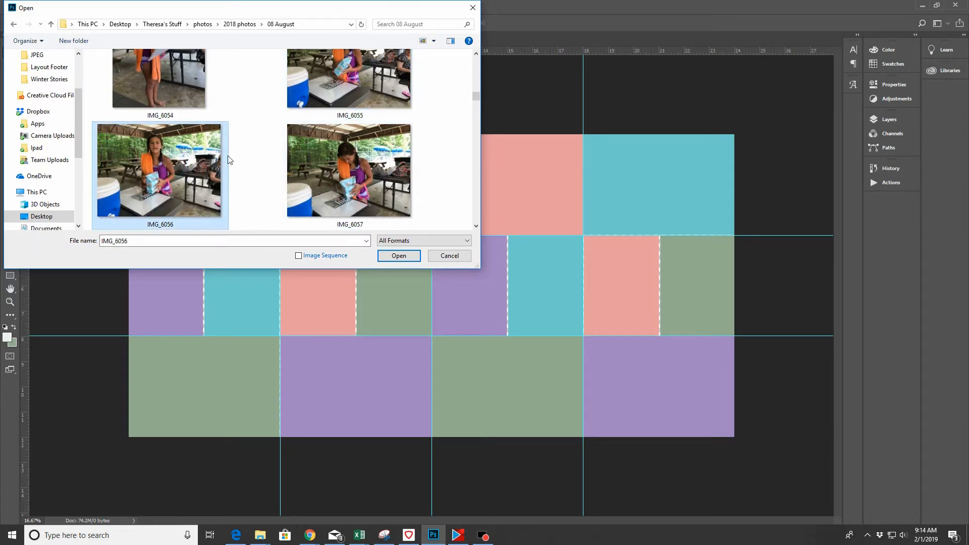
Browse the photos following IMG_6056 and select the group car selfie IMG_6073
scroll(266, 168, down, 3)
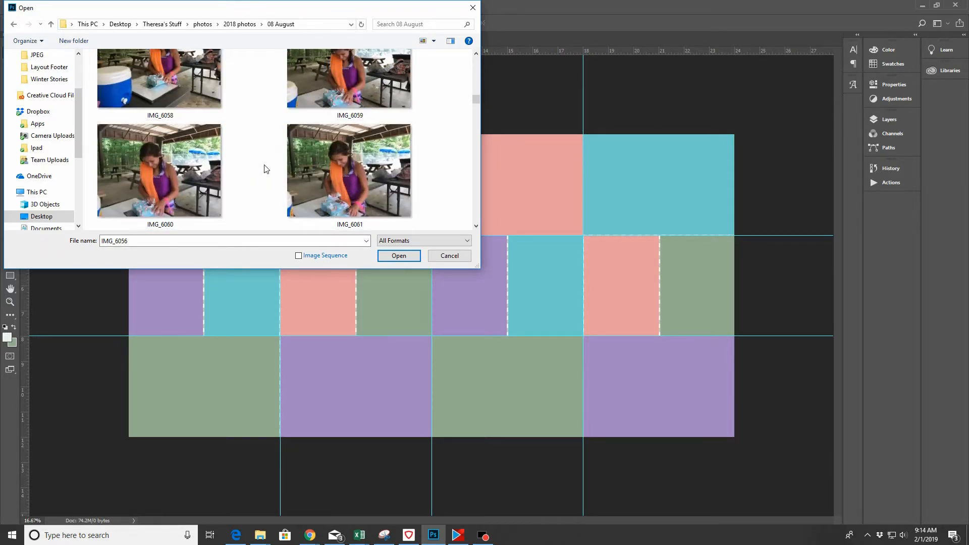
scroll(266, 169, down, 1)
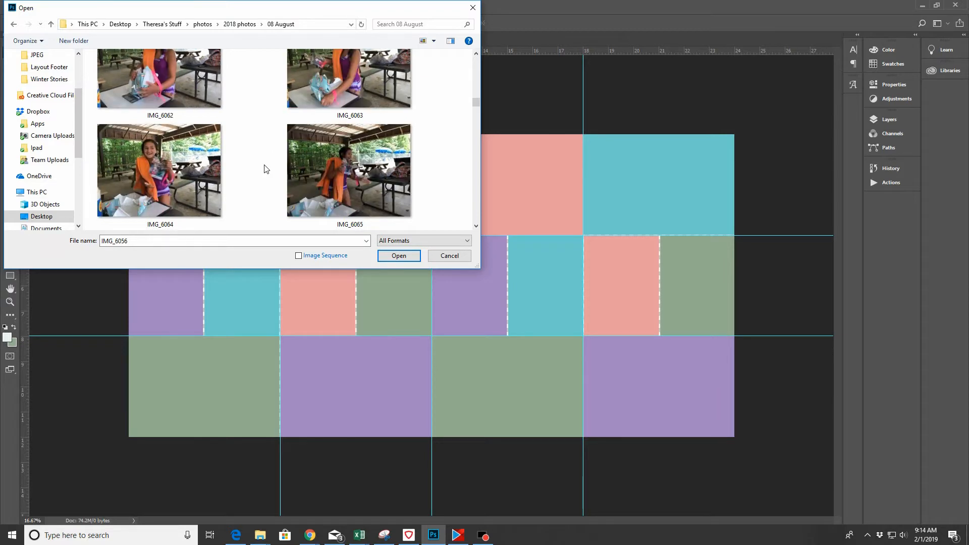
scroll(266, 169, down, 1)
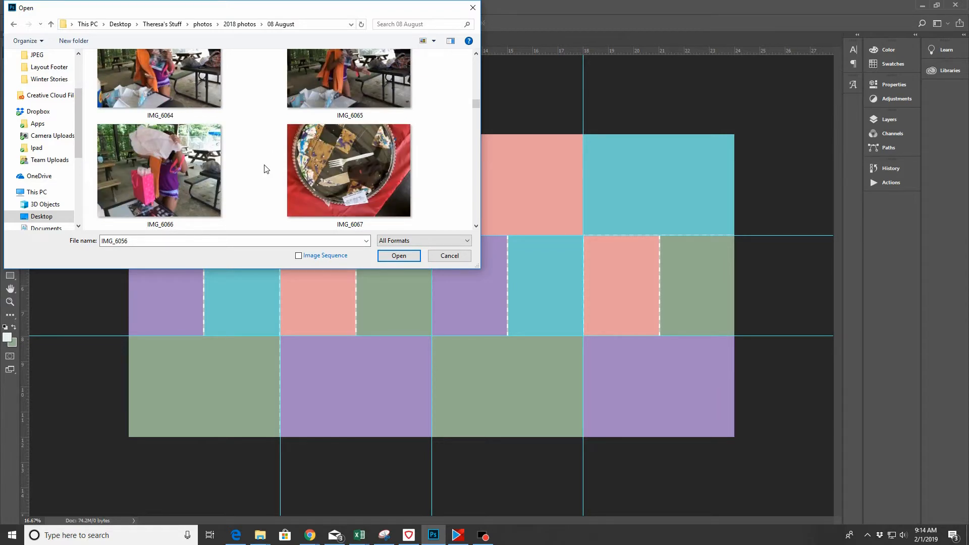
scroll(266, 169, down, 1)
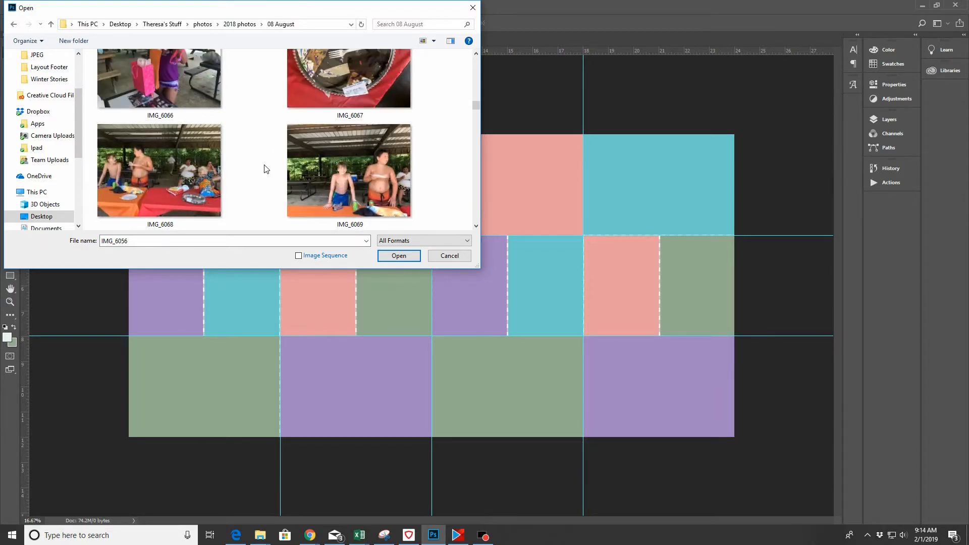
scroll(266, 168, up, 1)
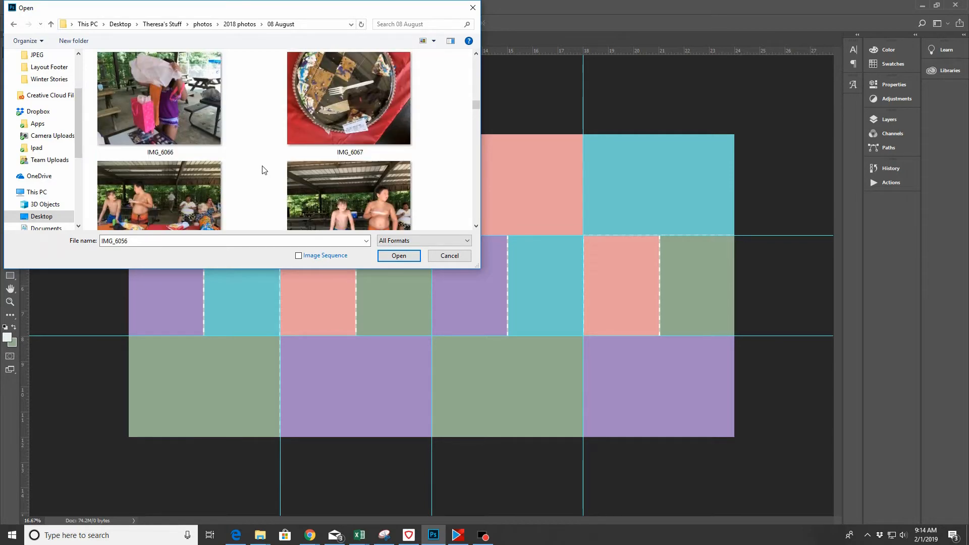
scroll(263, 170, down, 1)
scroll(263, 170, down, 2)
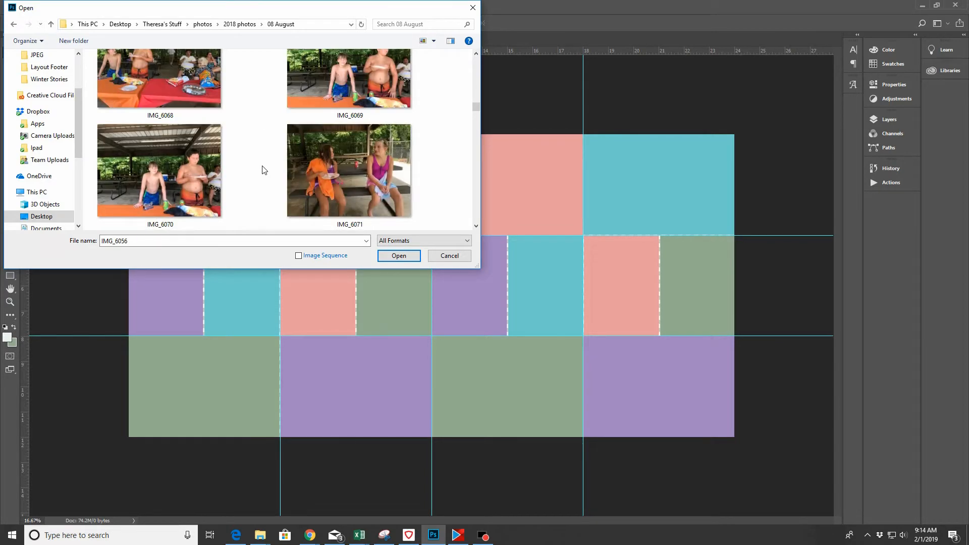
scroll(263, 170, down, 2)
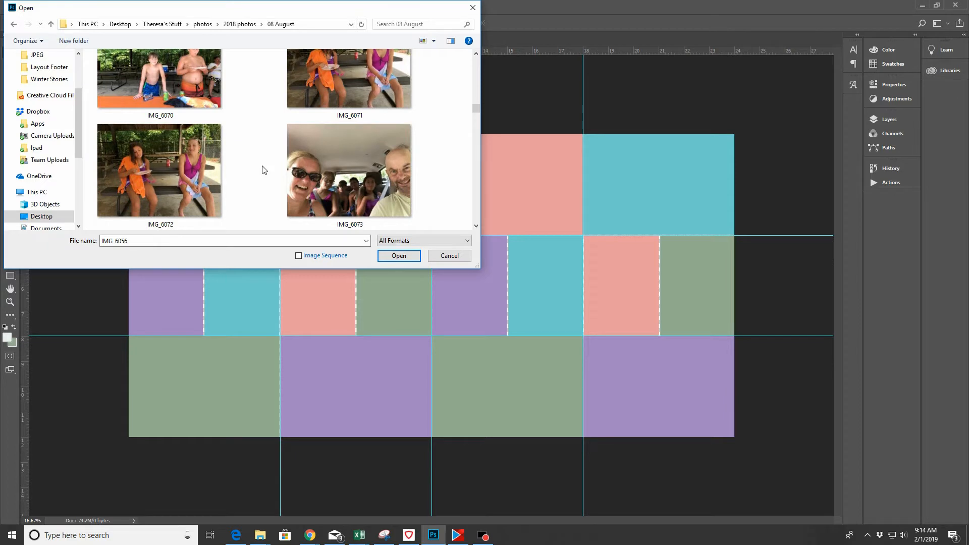
click(371, 171)
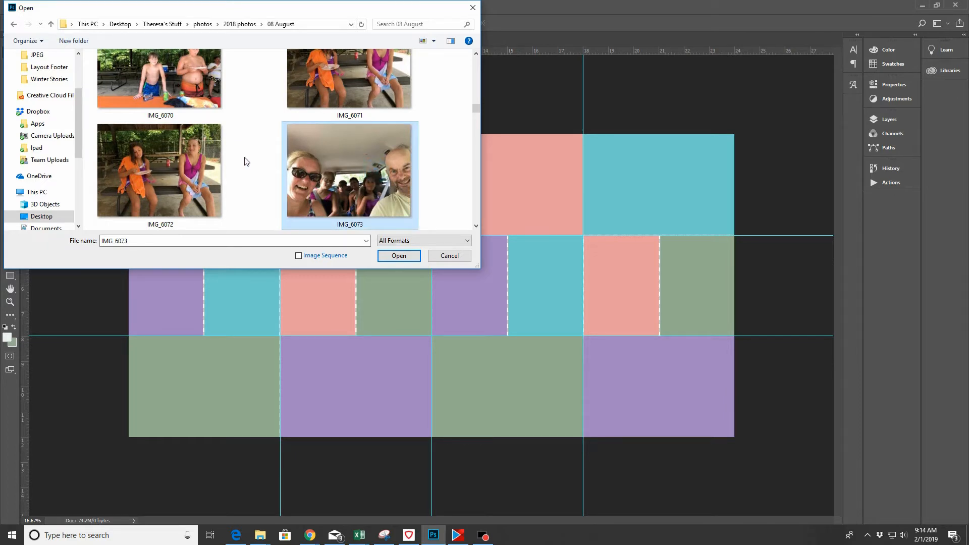
Select the photos IMG_6103 and IMG_6101 together for opening
scroll(247, 161, down, 2)
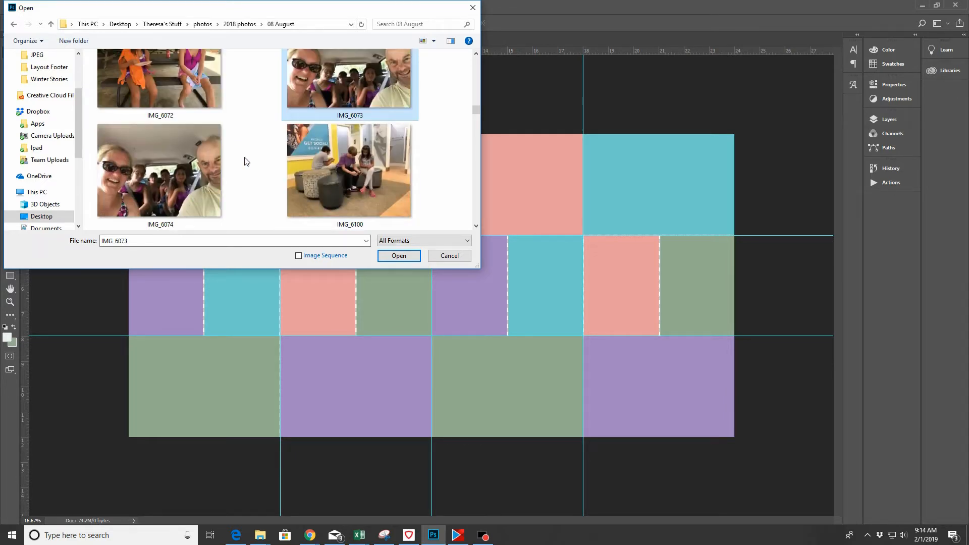
scroll(246, 161, down, 2)
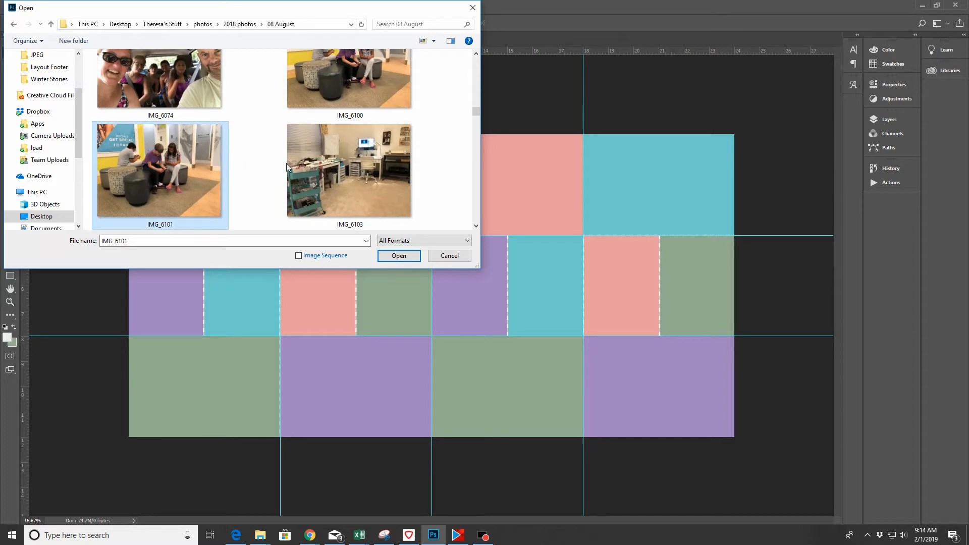
click(342, 168)
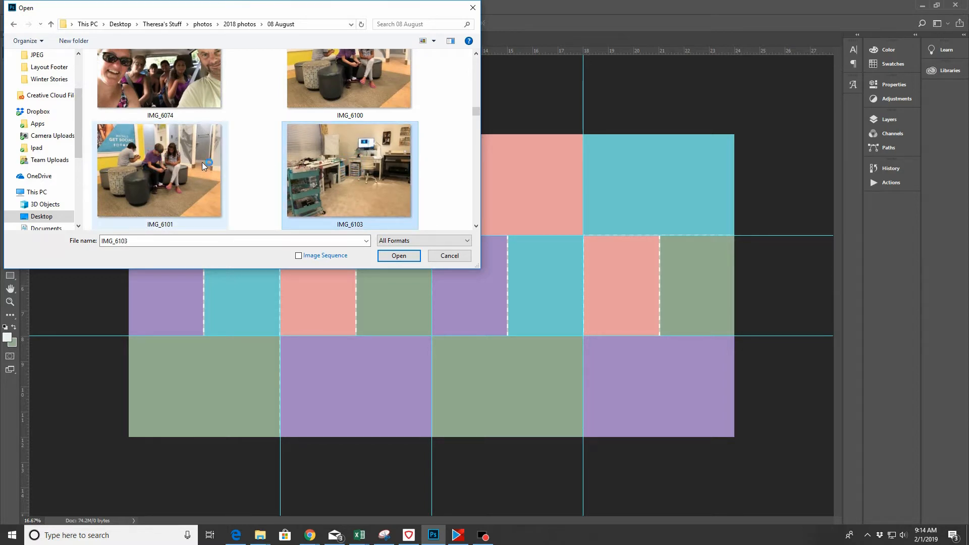
ctrl+click(187, 161)
Turn on Windows Sticky Keys for selecting several photos at once
scroll(264, 149, up, 4)
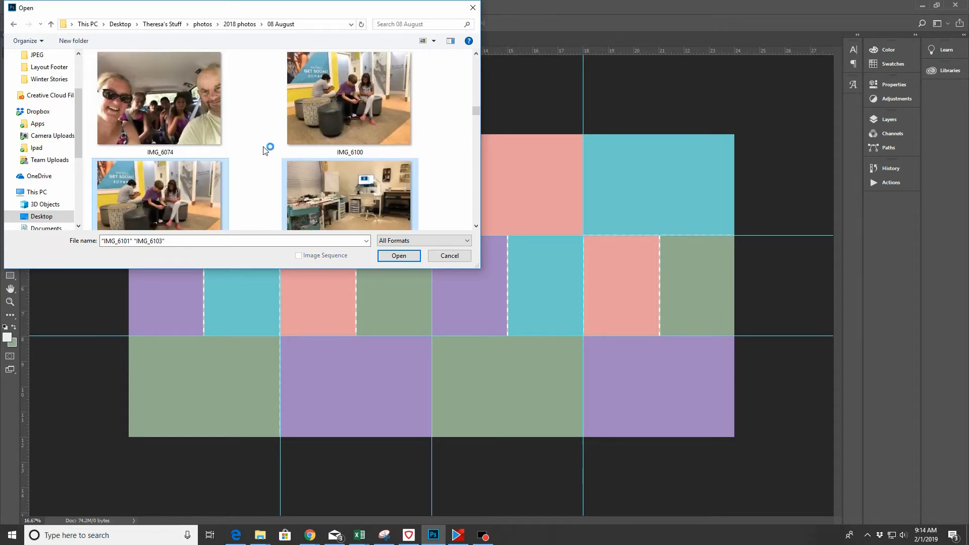
key(shift)
key(shift)
key(shift)
key(shift)
key(shift)
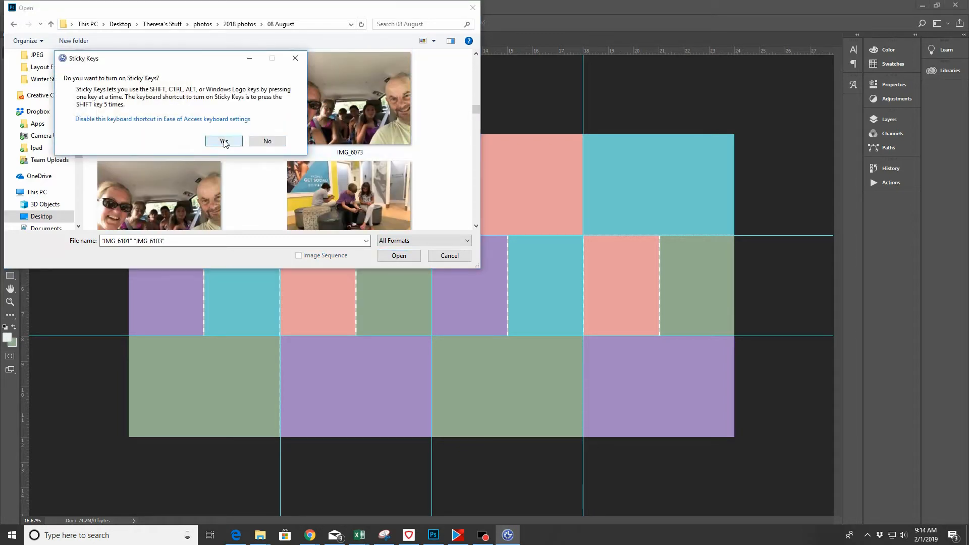
click(226, 141)
Add the photos IMG_6073 and IMG_6056 to the current multi-photo selection
ctrl+click(329, 104)
scroll(247, 120, up, 1)
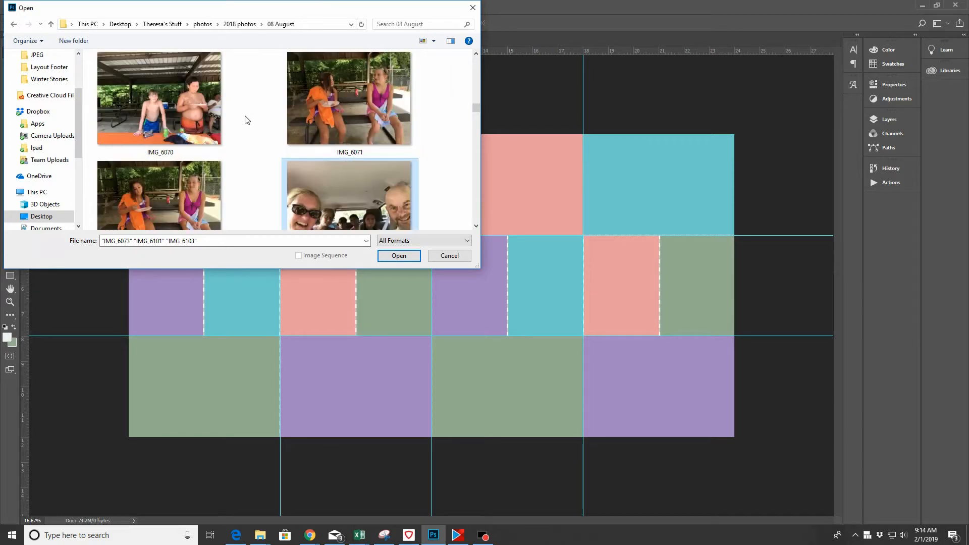
scroll(246, 120, up, 3)
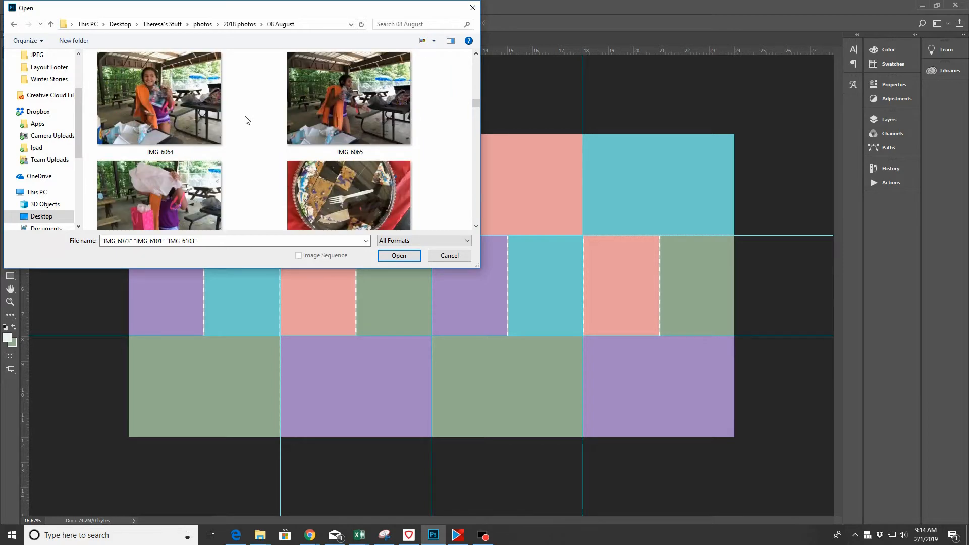
scroll(247, 120, up, 1)
scroll(247, 120, up, 1)
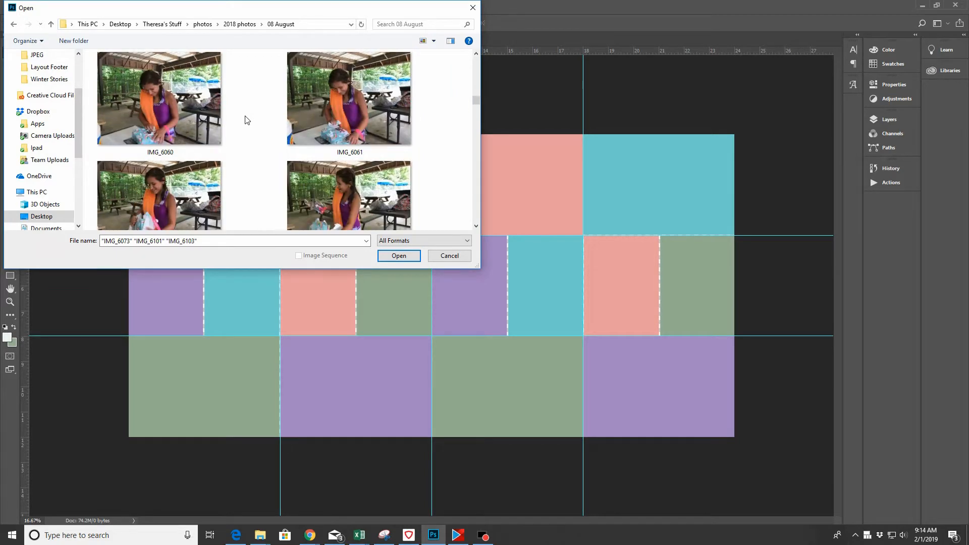
scroll(246, 120, up, 1)
scroll(247, 120, up, 1)
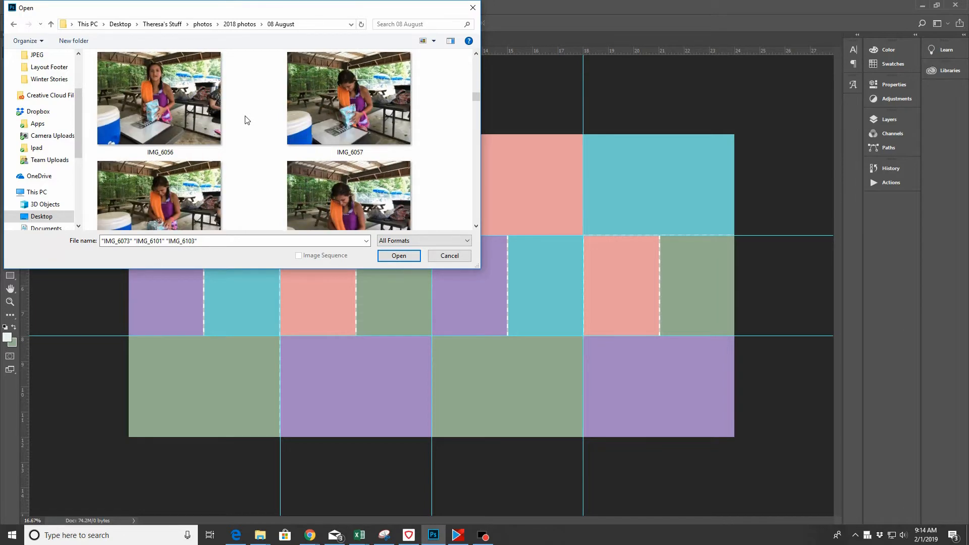
ctrl+click(157, 108)
Add the photo IMG_6173 to the selection of photos for opening
scroll(263, 144, down, 7)
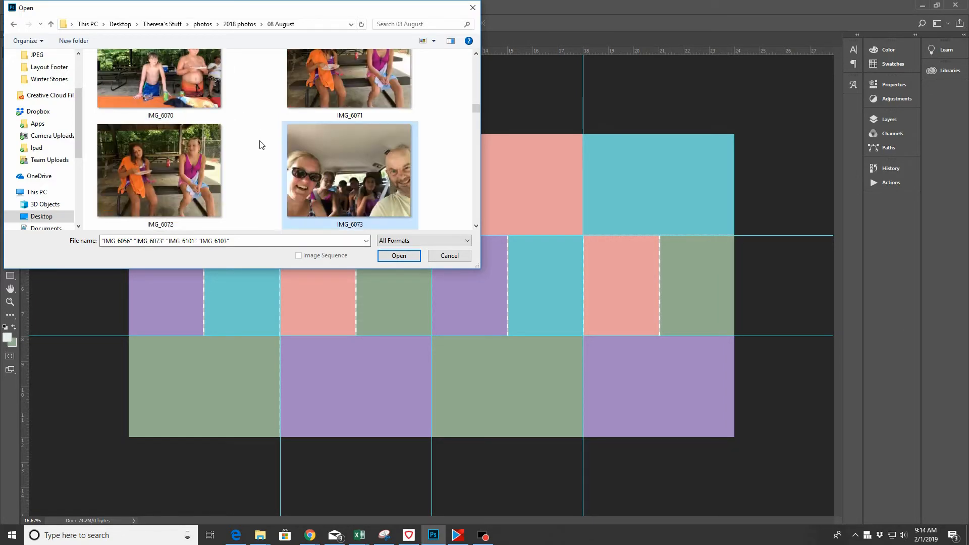
scroll(262, 145, down, 16)
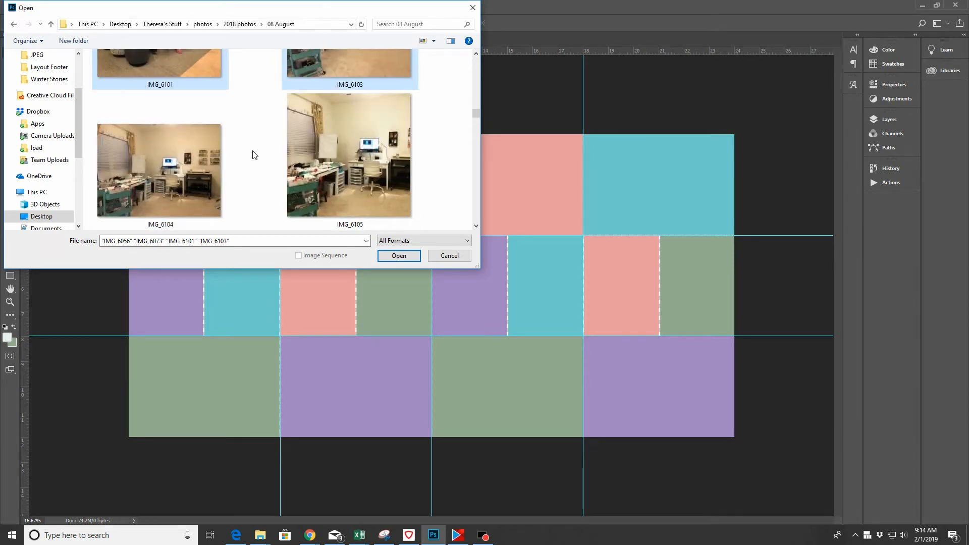
scroll(255, 155, down, 1)
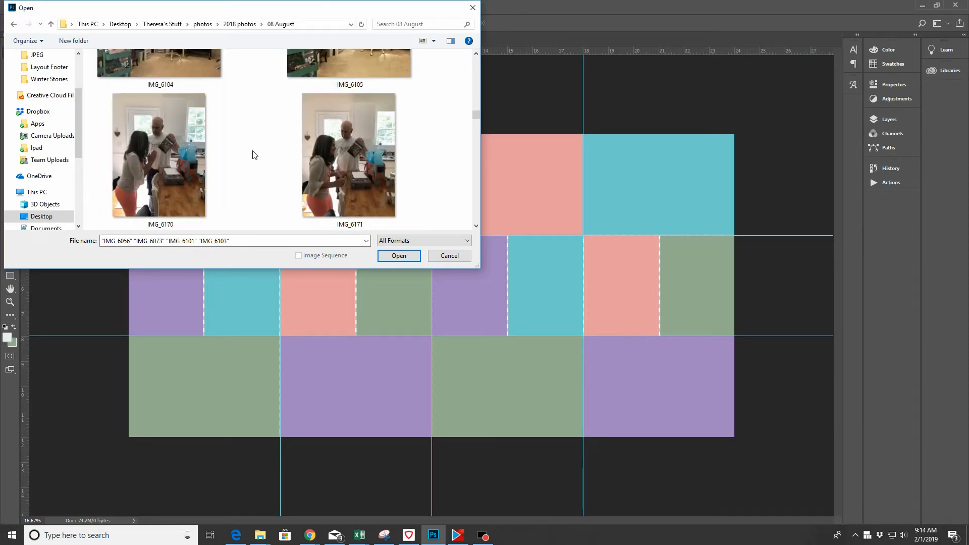
scroll(255, 155, down, 1)
ctrl+click(340, 163)
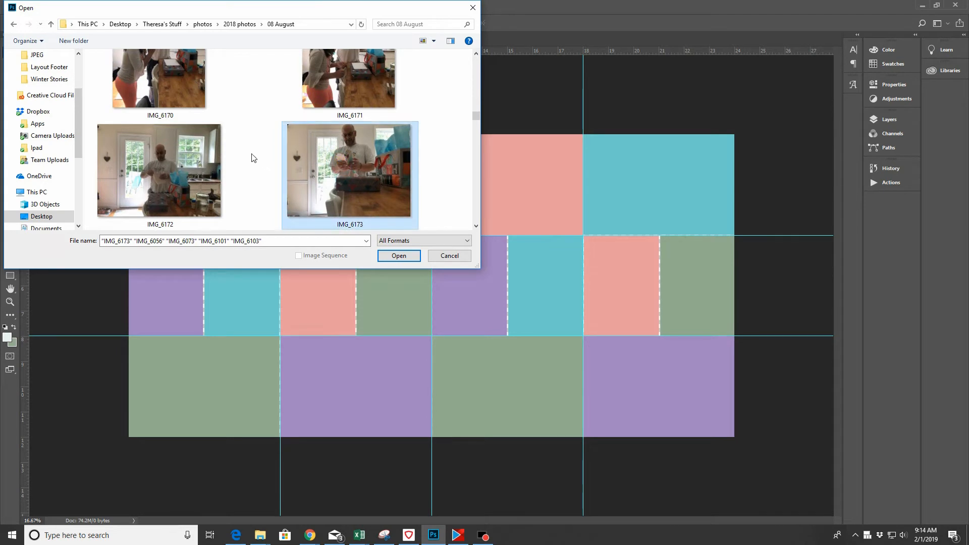
Add IMG_6185, the second close-up of the woman and girl hugging, to the photo selection
scroll(253, 158, down, 1)
scroll(254, 158, down, 1)
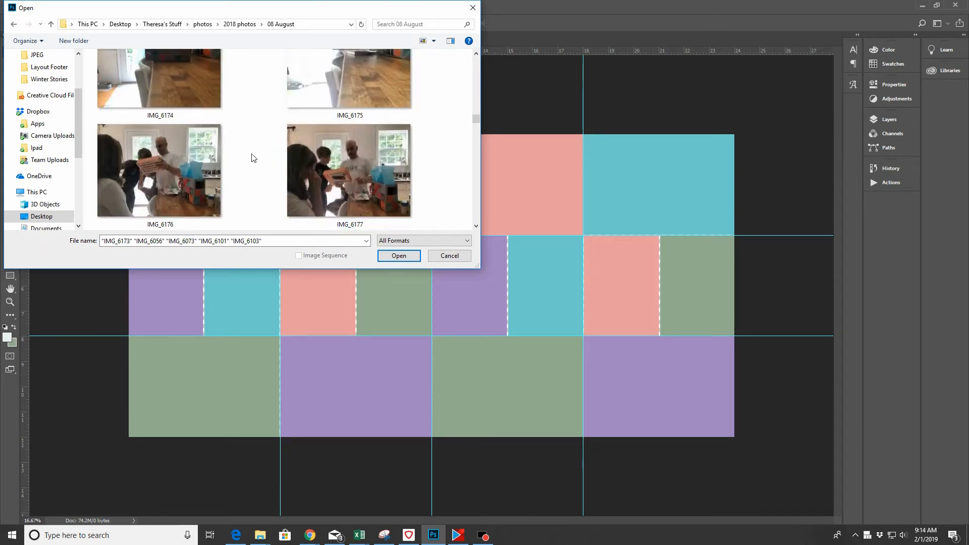
scroll(253, 158, down, 1)
scroll(254, 158, down, 1)
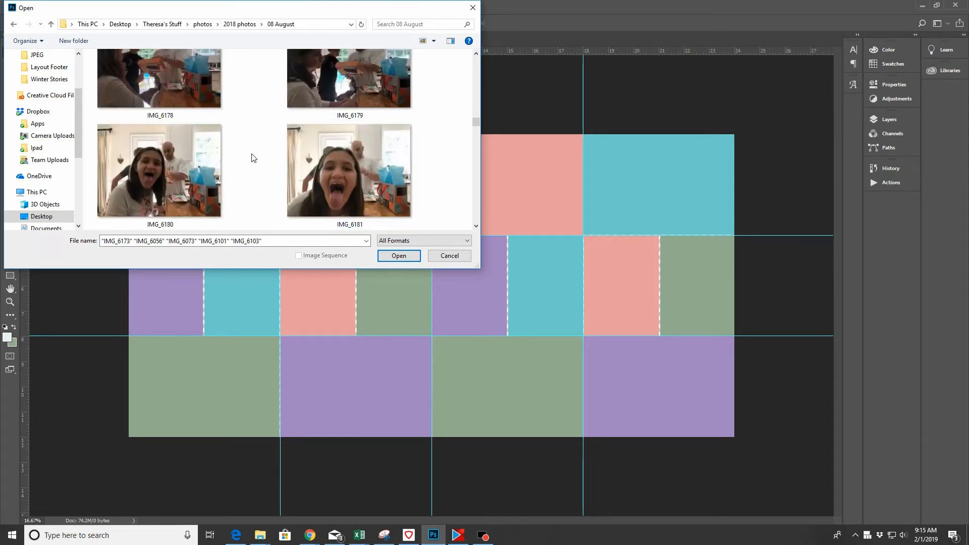
scroll(254, 158, down, 1)
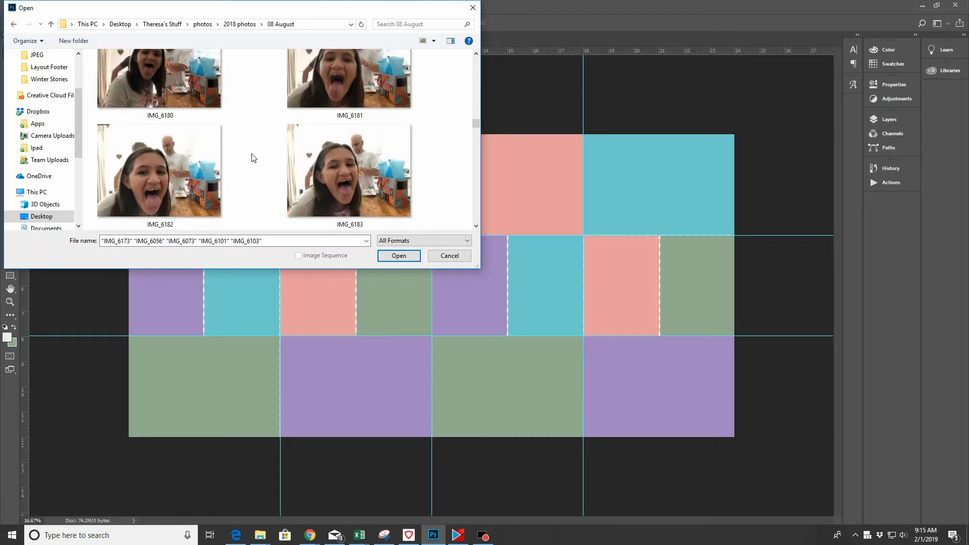
scroll(253, 158, down, 1)
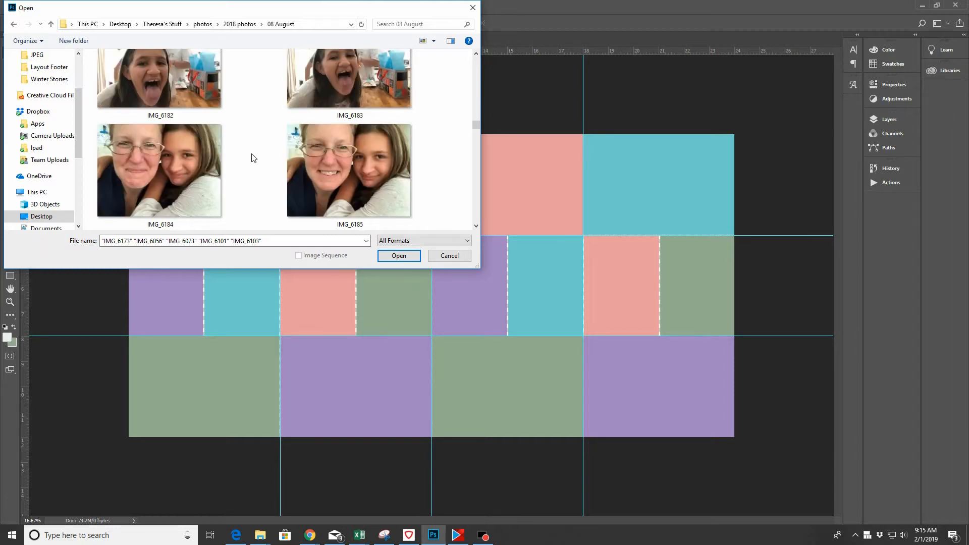
ctrl+click(340, 150)
scroll(255, 161, down, 1)
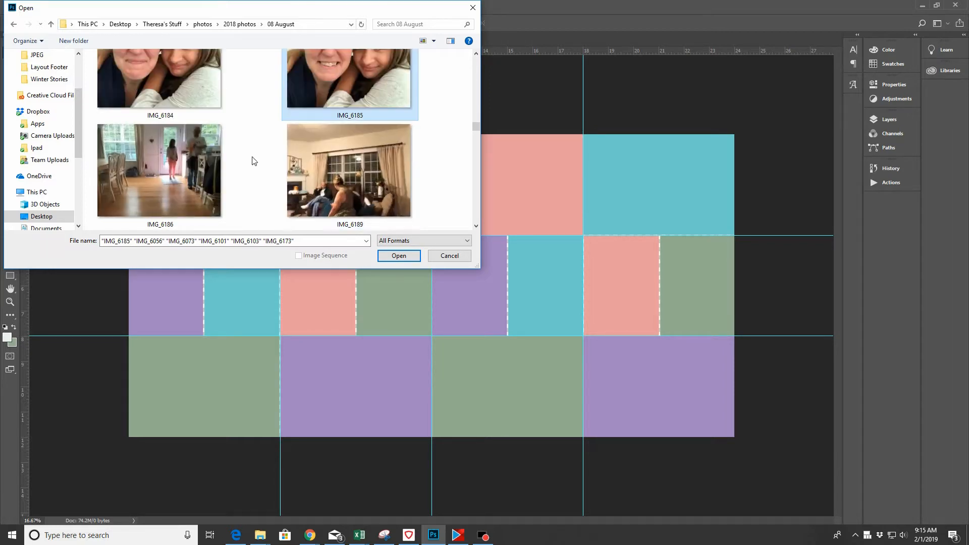
Add IMG_6200, the handheld device photo, and IMG_6201, the paper marked UNOFFICIAL, to the multi-photo selection
scroll(254, 161, down, 1)
scroll(254, 160, down, 2)
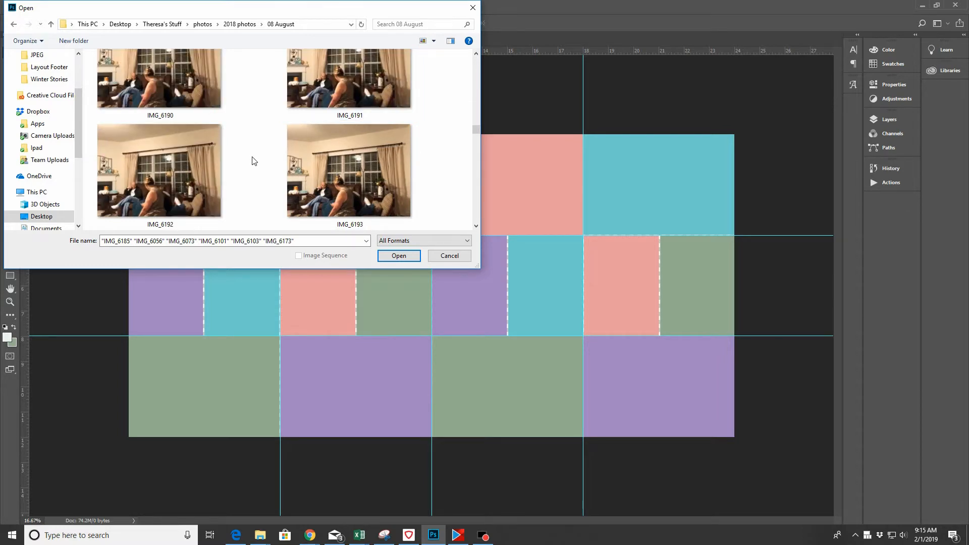
scroll(254, 161, down, 2)
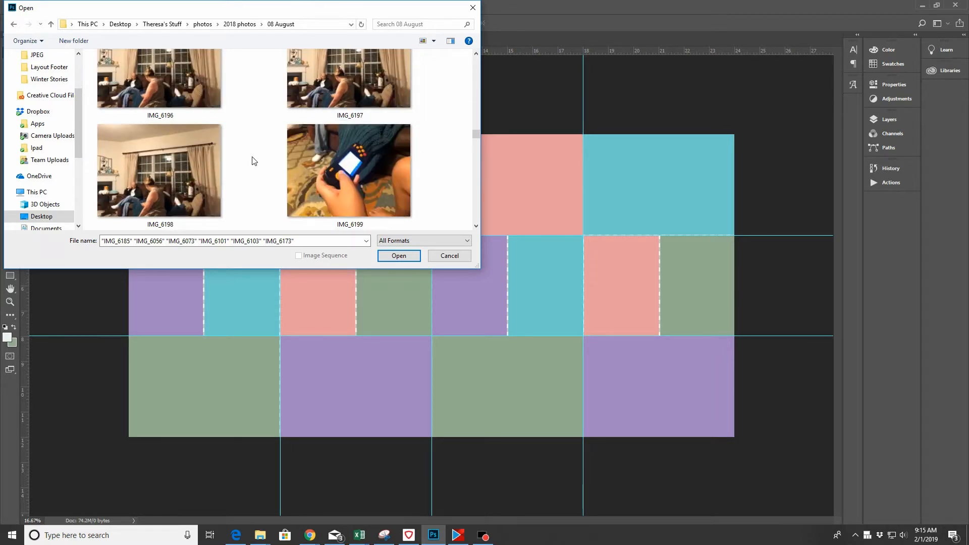
scroll(254, 161, down, 1)
ctrl+click(178, 164)
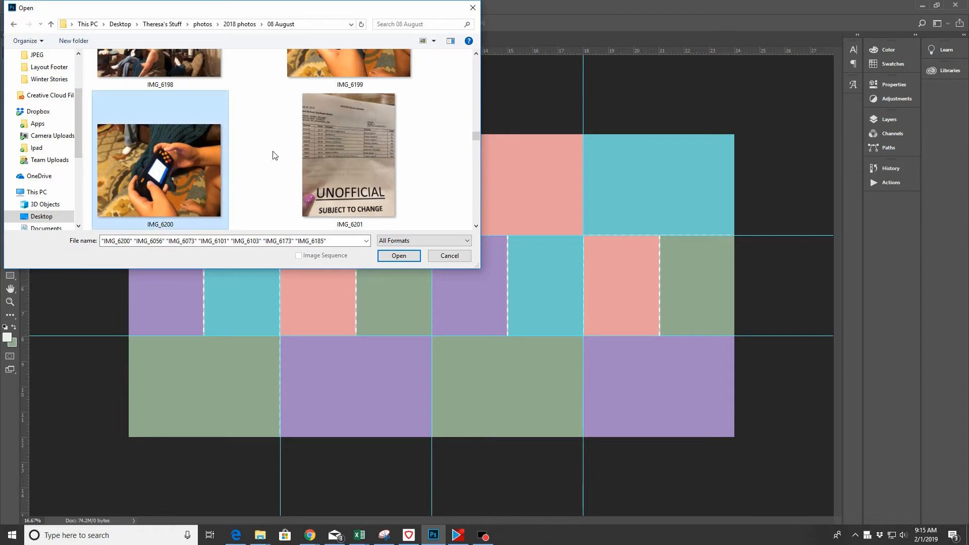
ctrl+click(341, 144)
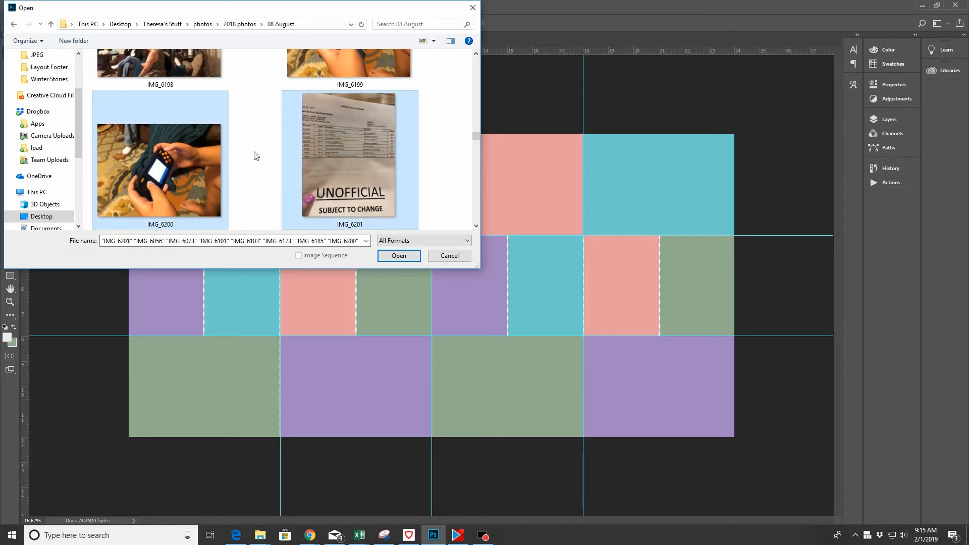
Add IMG_6207, the hands writing in a notebook, and IMG_6215, a portrait of the girl on the bench, to the photo selection
scroll(254, 156, down, 1)
scroll(254, 156, down, 3)
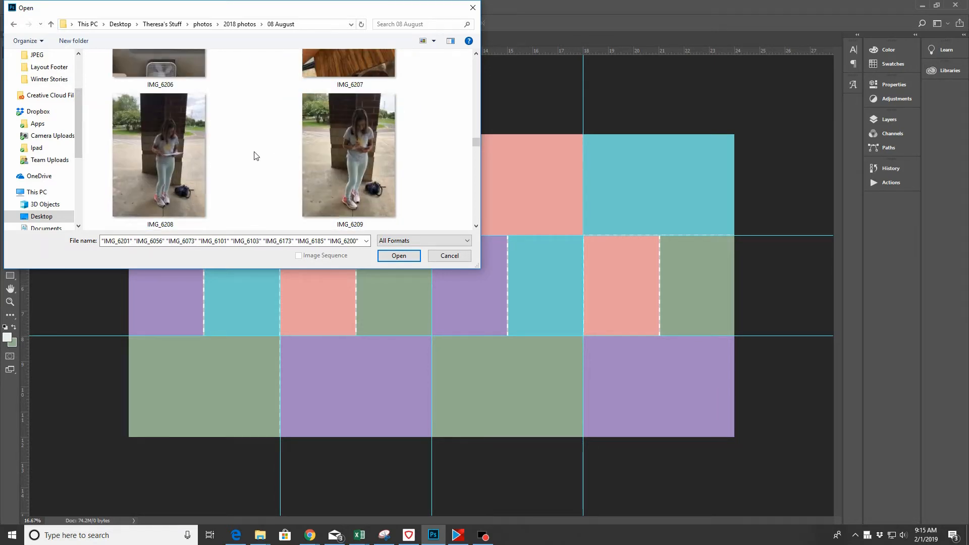
ctrl+click(365, 120)
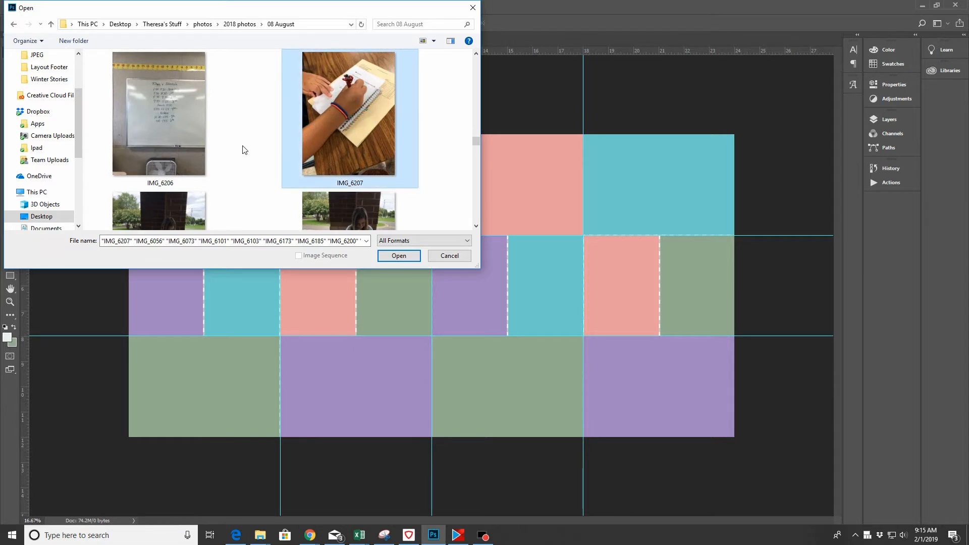
scroll(245, 149, down, 1)
scroll(244, 150, down, 1)
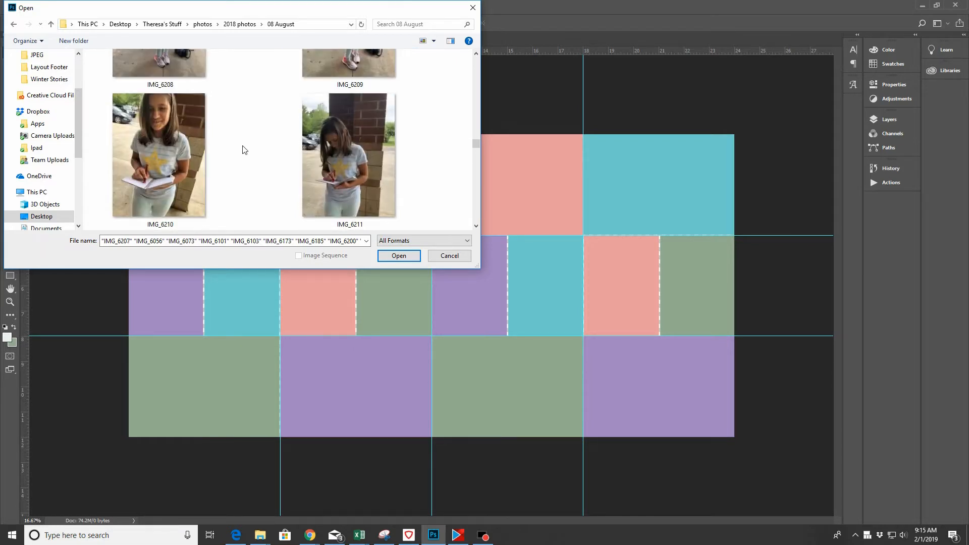
scroll(244, 150, down, 2)
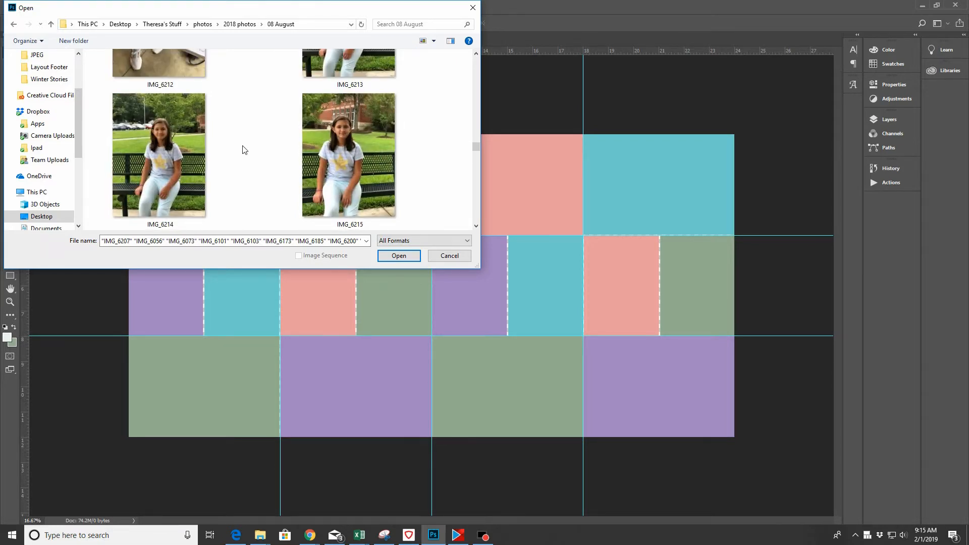
ctrl+click(336, 151)
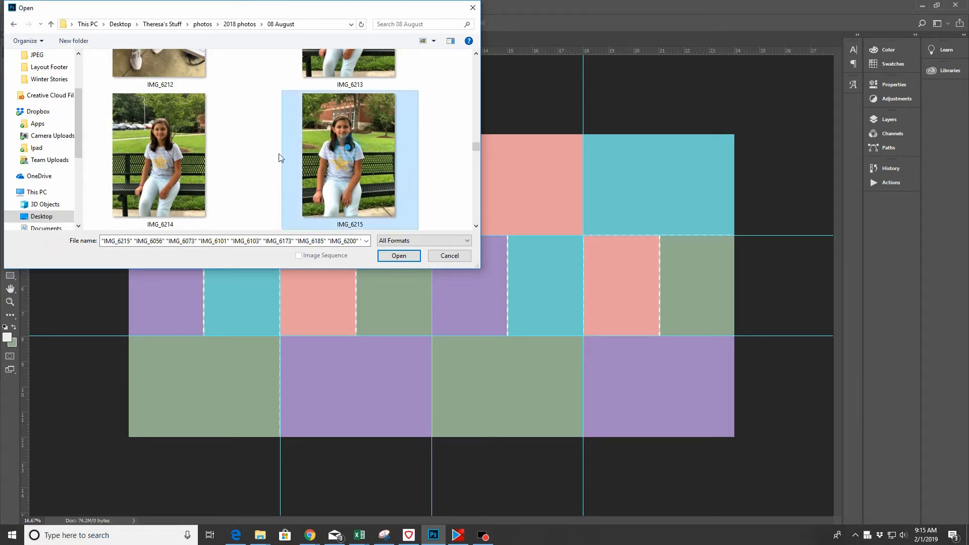
Look through the bench portraits, the woman's selfies and the photos that follow them for the next candidate
scroll(240, 152, down, 1)
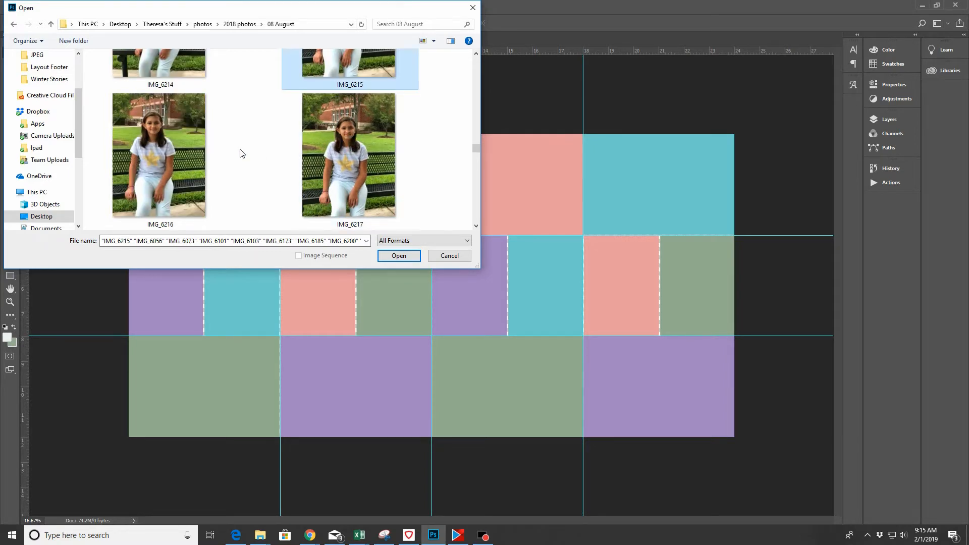
scroll(243, 152, down, 4)
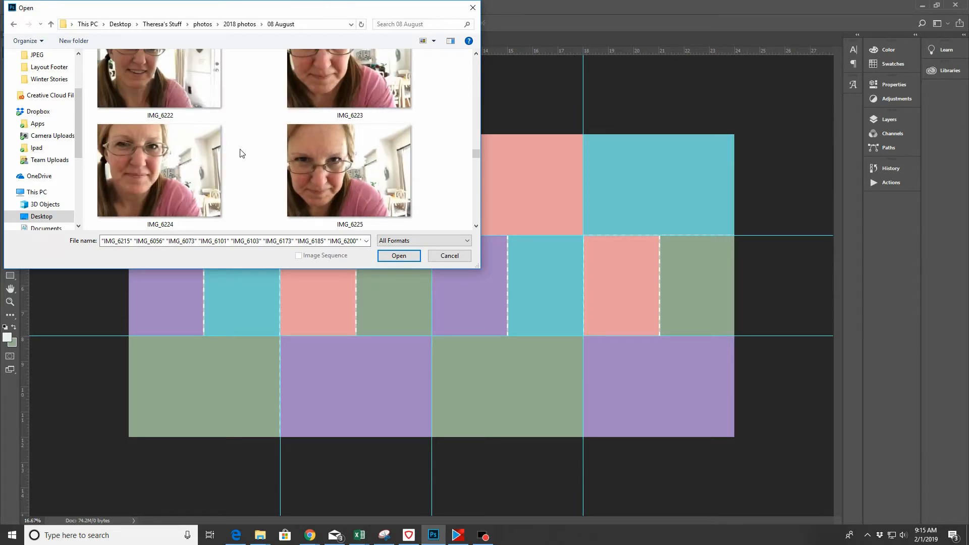
scroll(242, 153, down, 1)
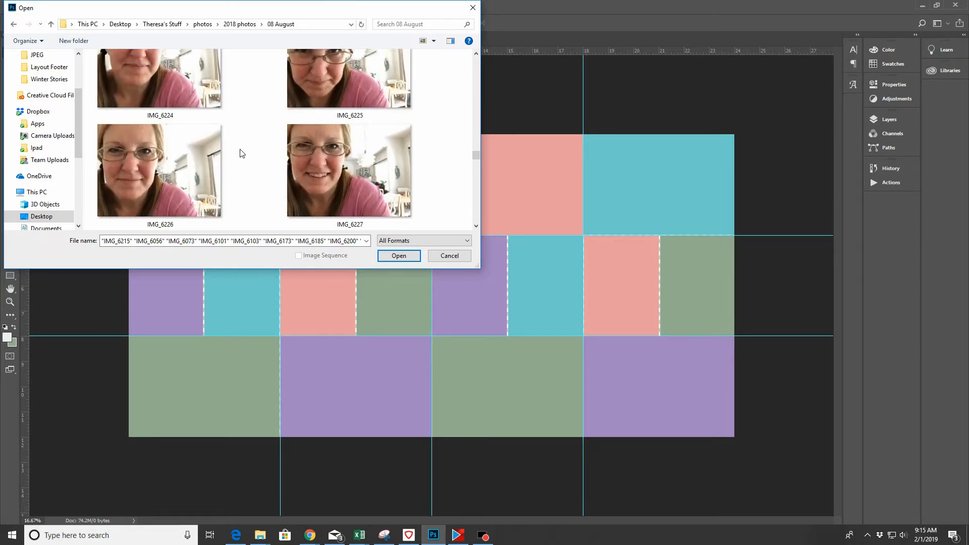
scroll(242, 153, down, 1)
scroll(243, 154, down, 1)
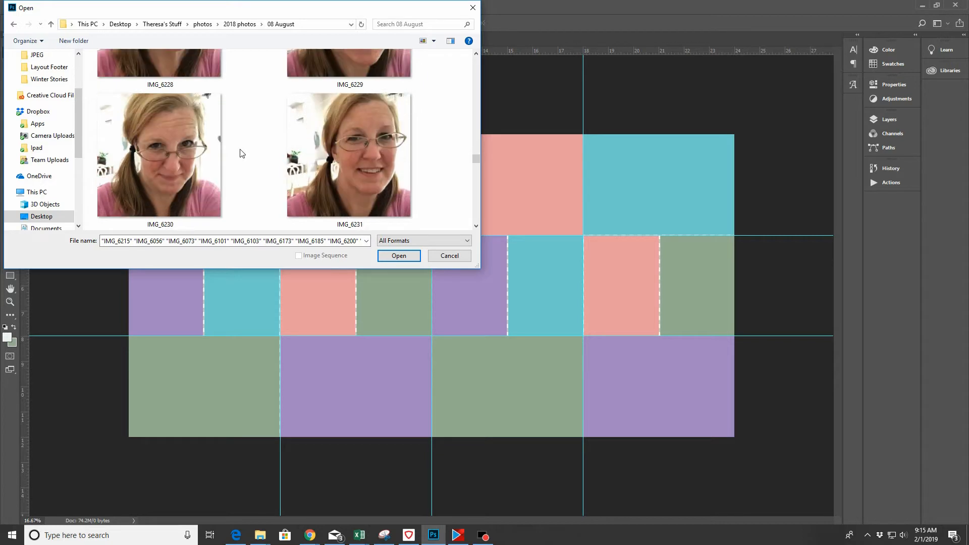
scroll(243, 153, down, 1)
scroll(242, 154, up, 2)
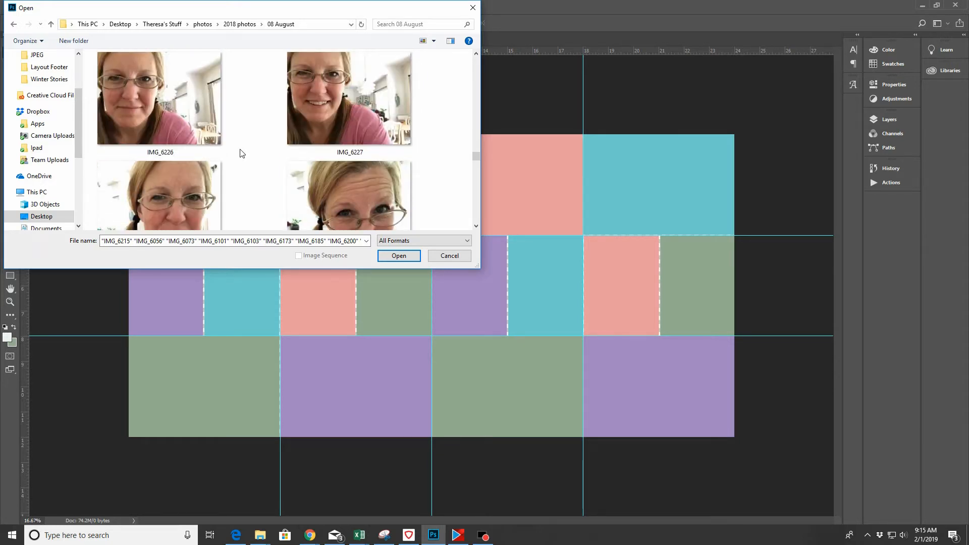
scroll(240, 149, down, 5)
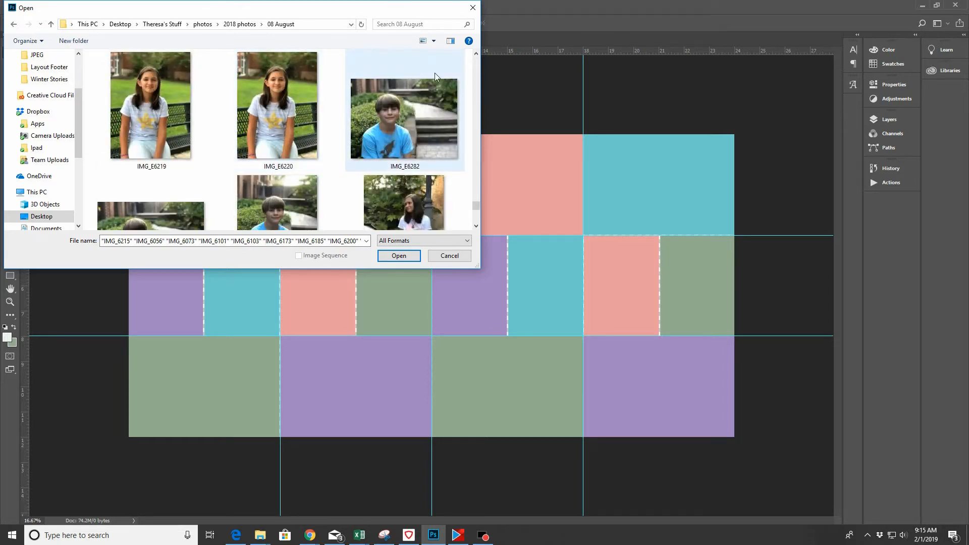
click(477, 53)
click(477, 54)
click(477, 53)
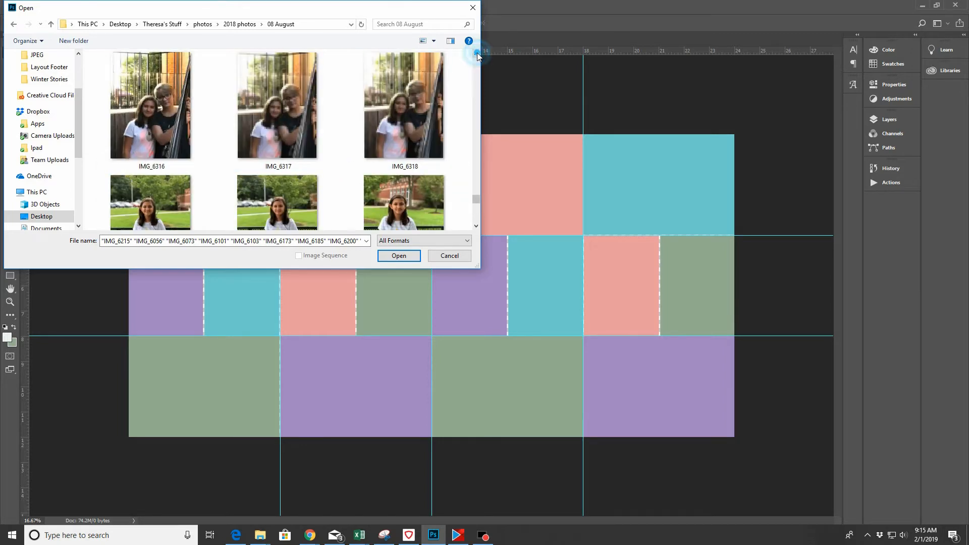
click(476, 54)
click(477, 54)
click(477, 54)
click(476, 54)
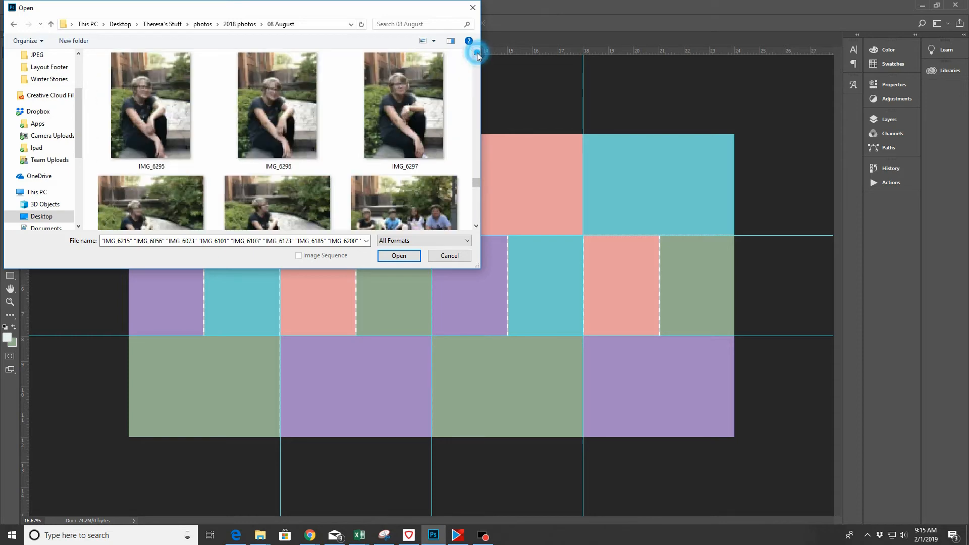
click(477, 54)
click(476, 54)
click(477, 53)
click(476, 53)
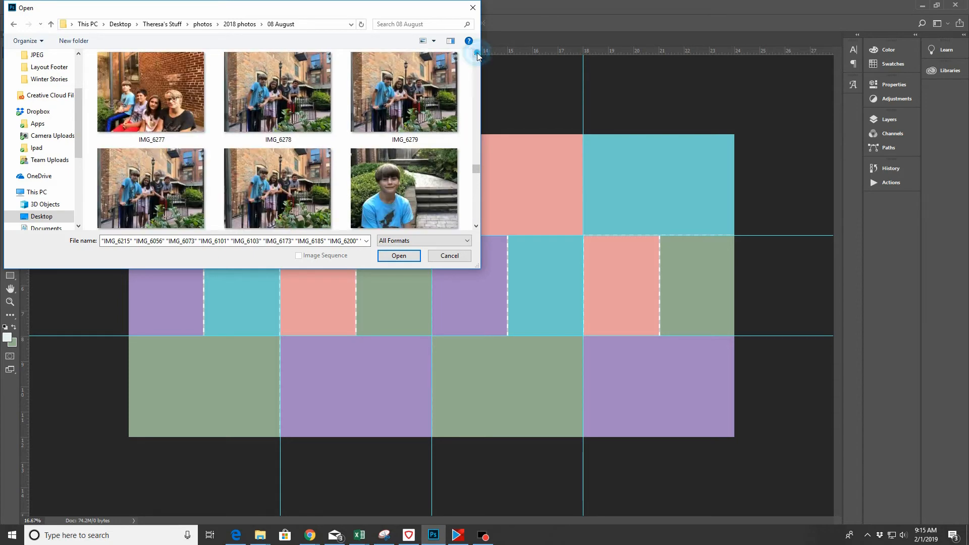
click(476, 54)
click(477, 54)
click(477, 54)
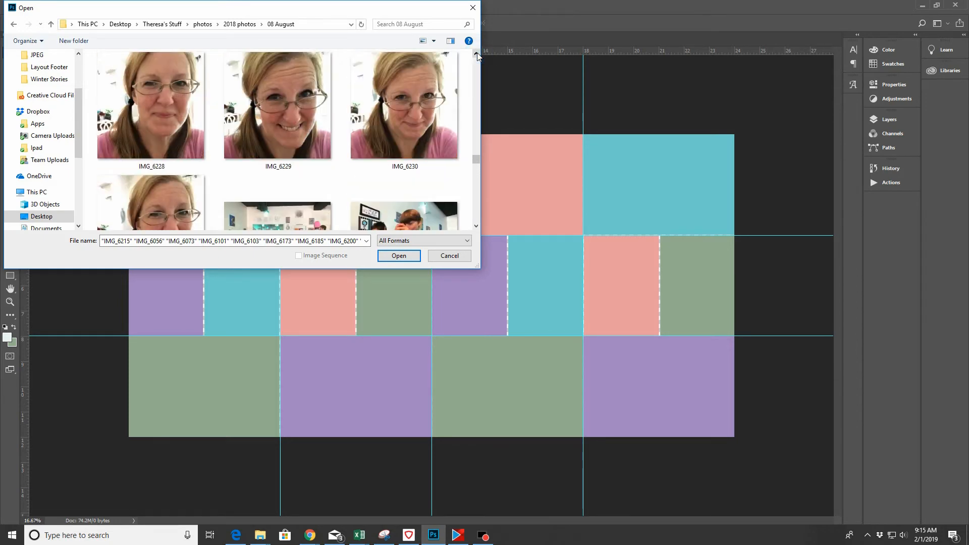
Compare the selfies of the woman in the pink top and add IMG_6222 to the photo selection
click(476, 226)
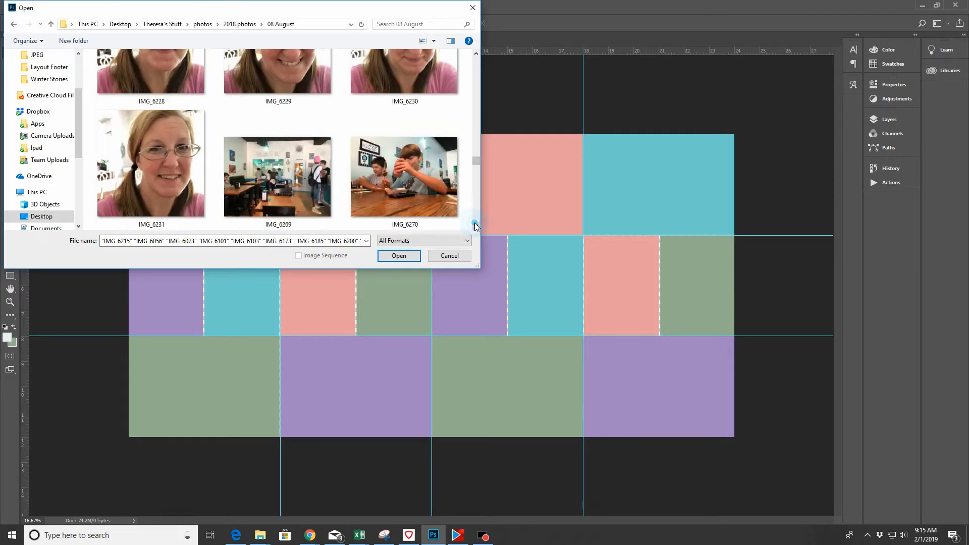
click(477, 53)
click(477, 54)
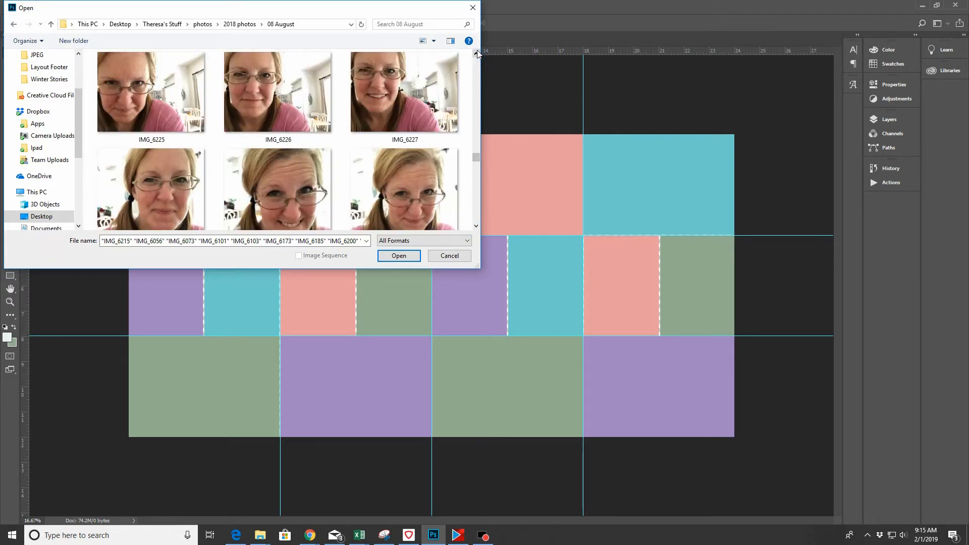
click(476, 53)
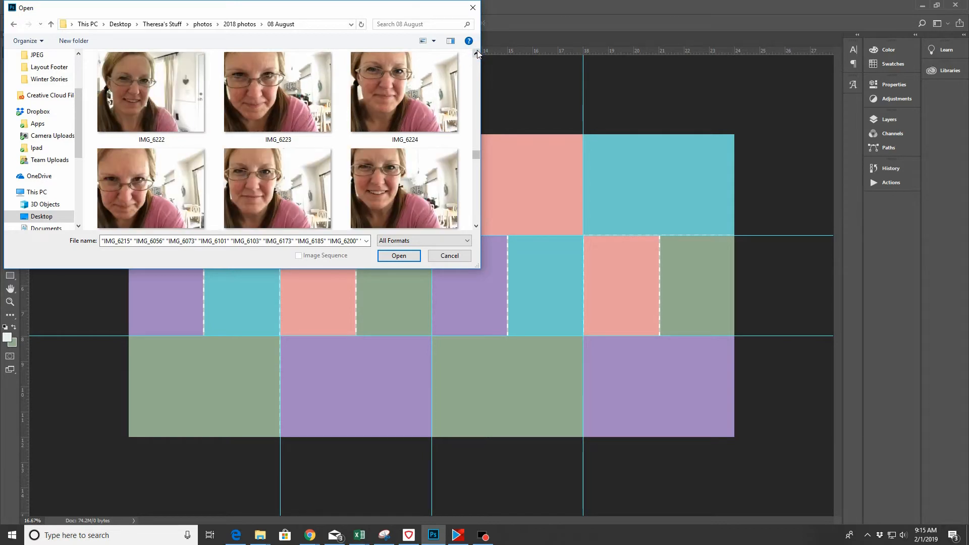
click(477, 53)
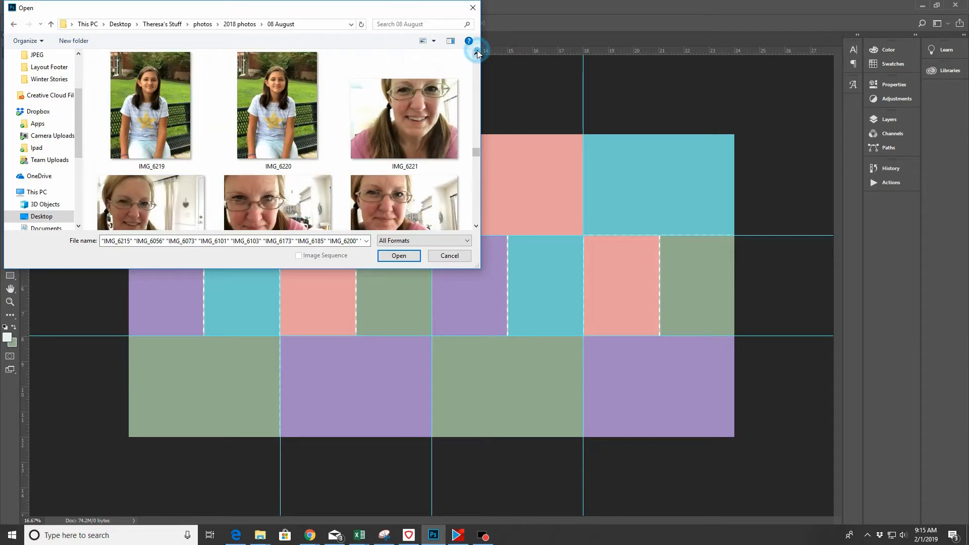
ctrl+click(150, 195)
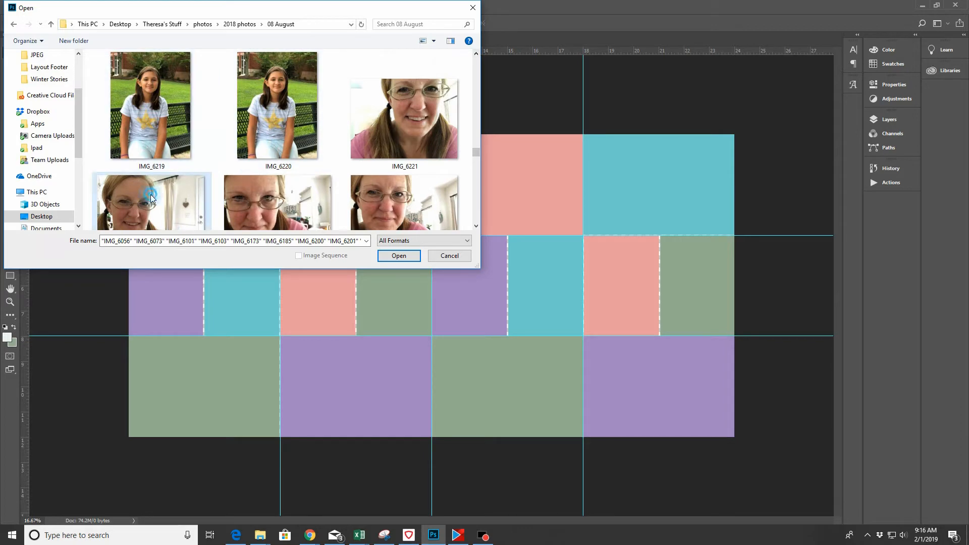
Add the restaurant photos IMG_6272, the two boys at the table, and IMG_6274, the dessert bowl, to the photo selection
click(477, 226)
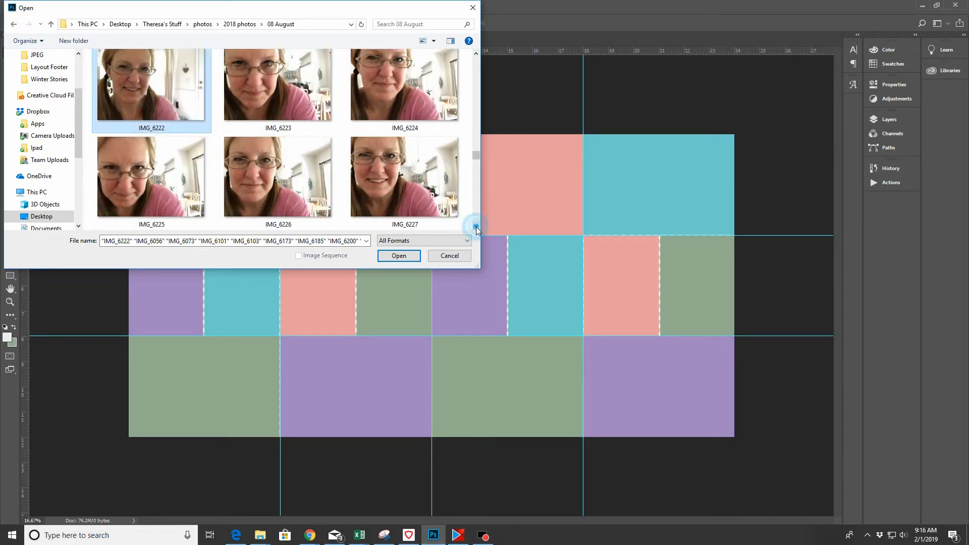
click(476, 227)
click(476, 226)
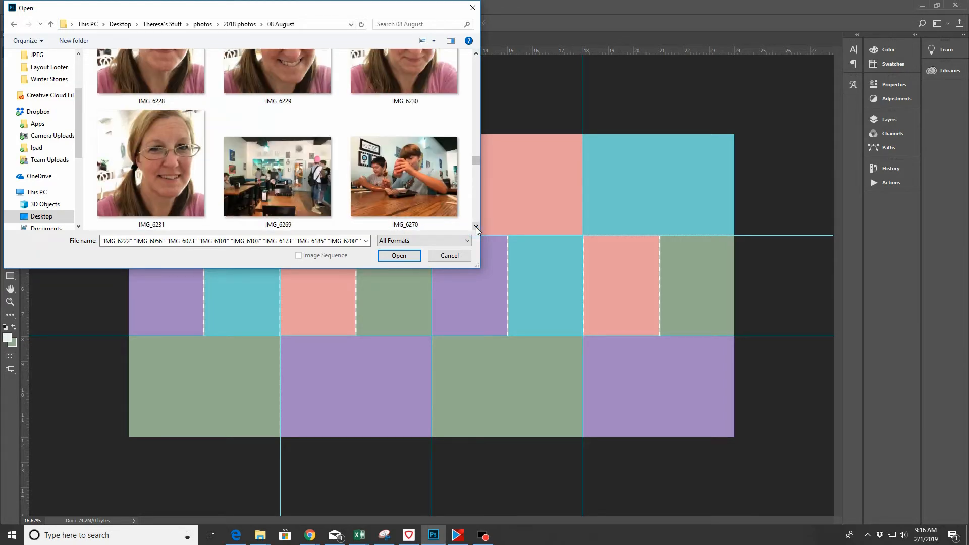
click(477, 226)
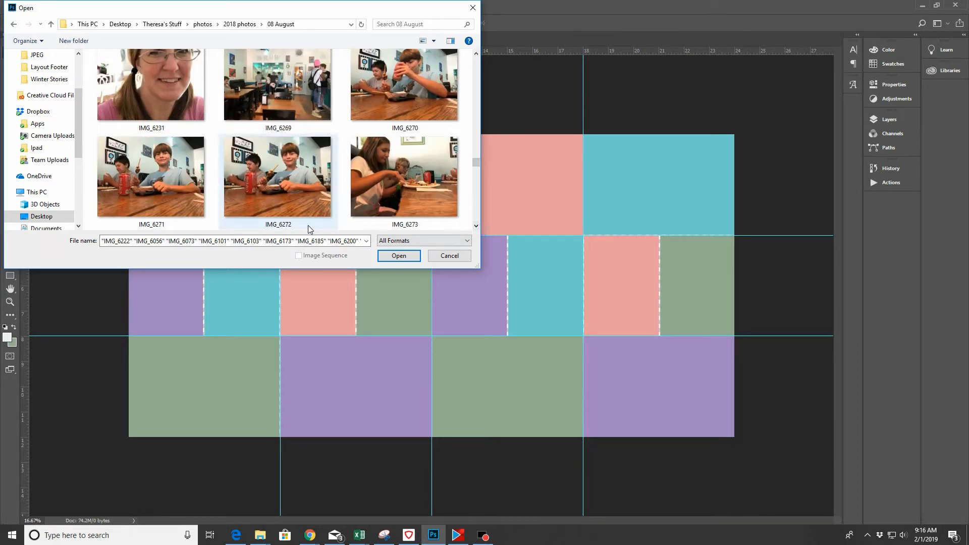
ctrl+click(284, 168)
click(476, 226)
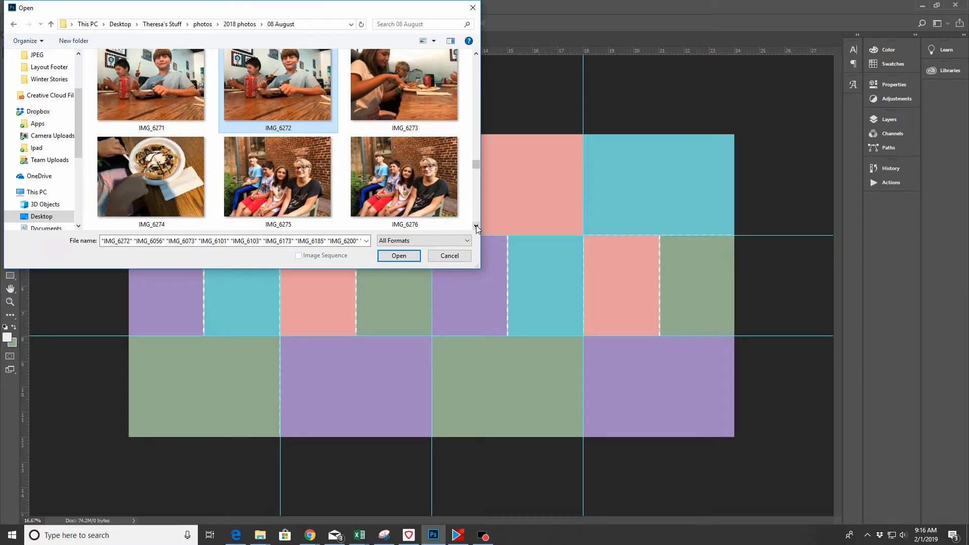
ctrl+click(157, 183)
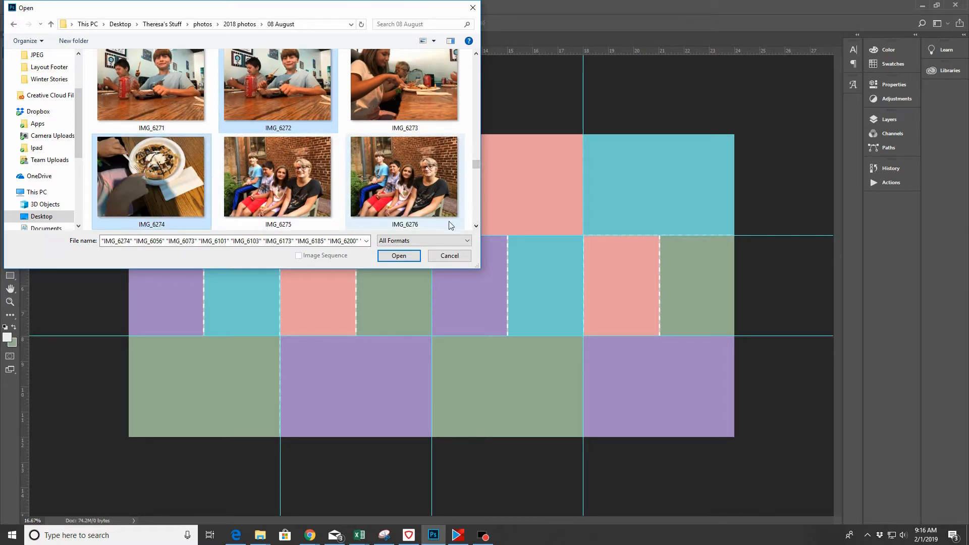
Add IMG_6281, a group shot in front of the brick building, to the photo selection
click(476, 226)
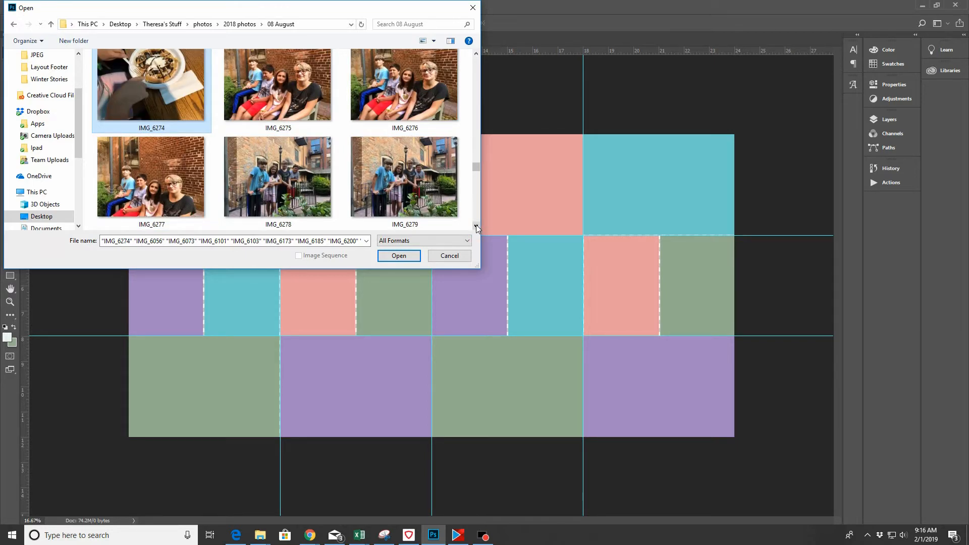
click(476, 227)
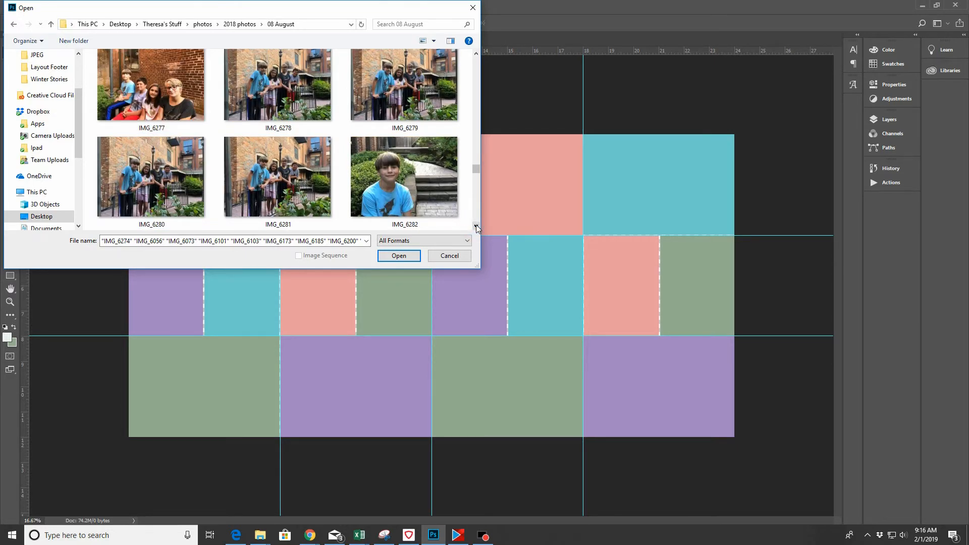
ctrl+click(260, 178)
Look through the remaining August photos after IMG_6281, to the end of the folder, for further candidates
click(476, 227)
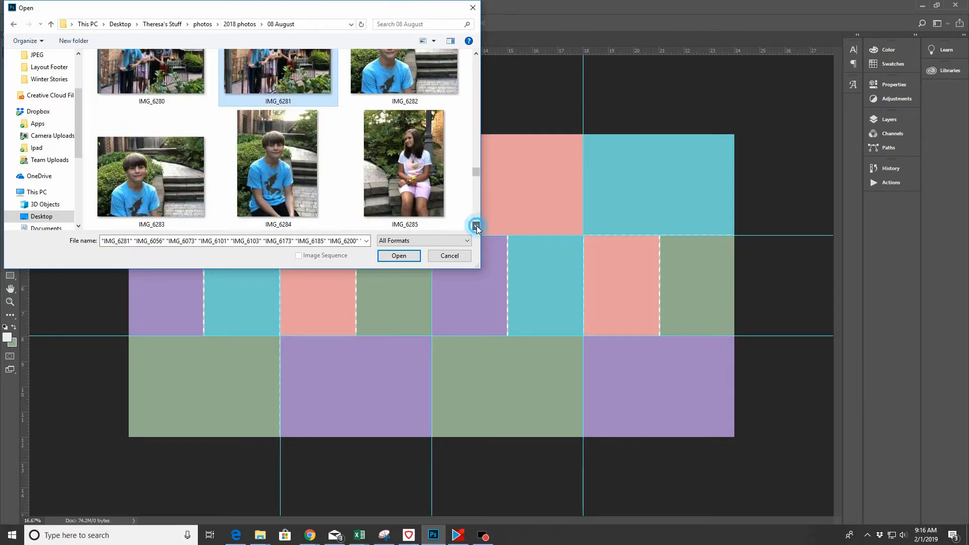
click(477, 226)
click(476, 226)
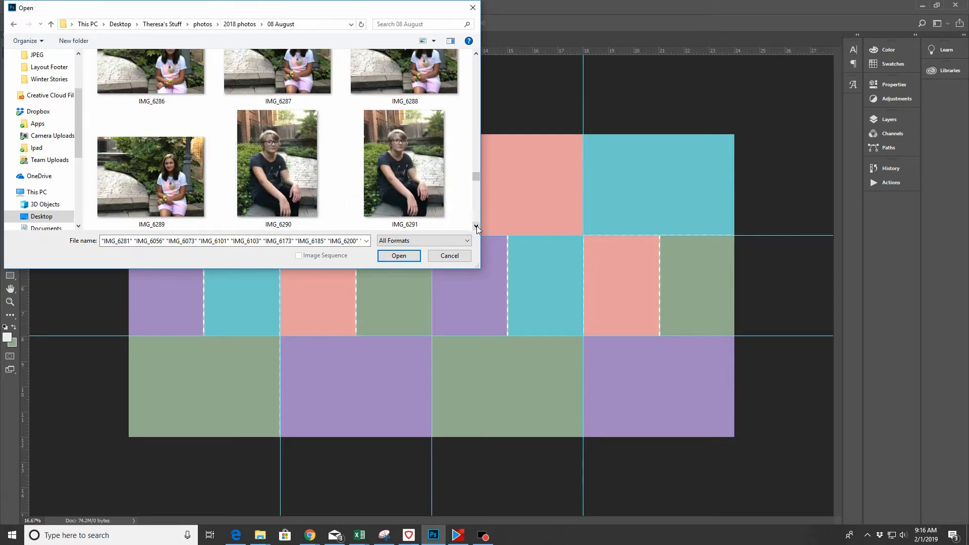
click(476, 226)
click(476, 226)
click(476, 226)
click(477, 226)
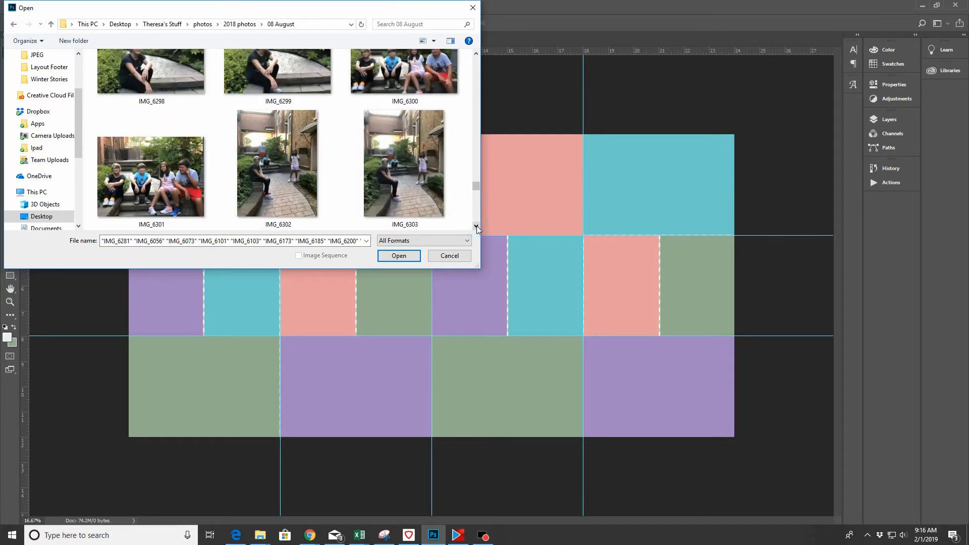
click(477, 226)
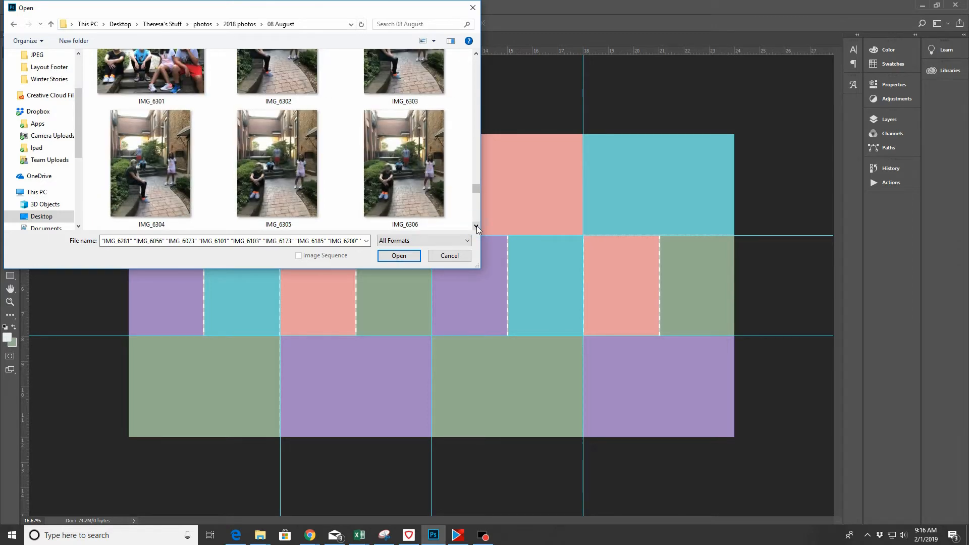
click(476, 226)
click(476, 226)
click(476, 226)
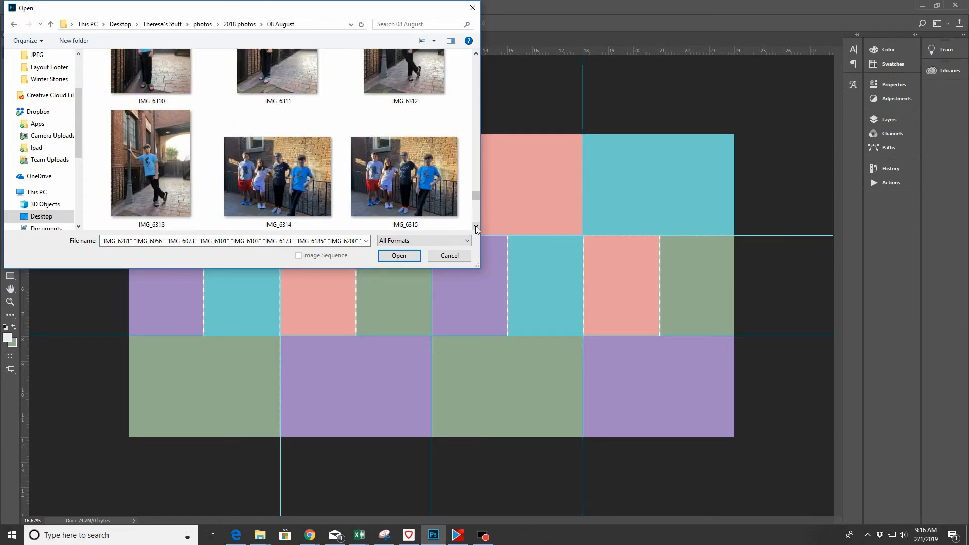
click(477, 226)
click(476, 227)
click(477, 226)
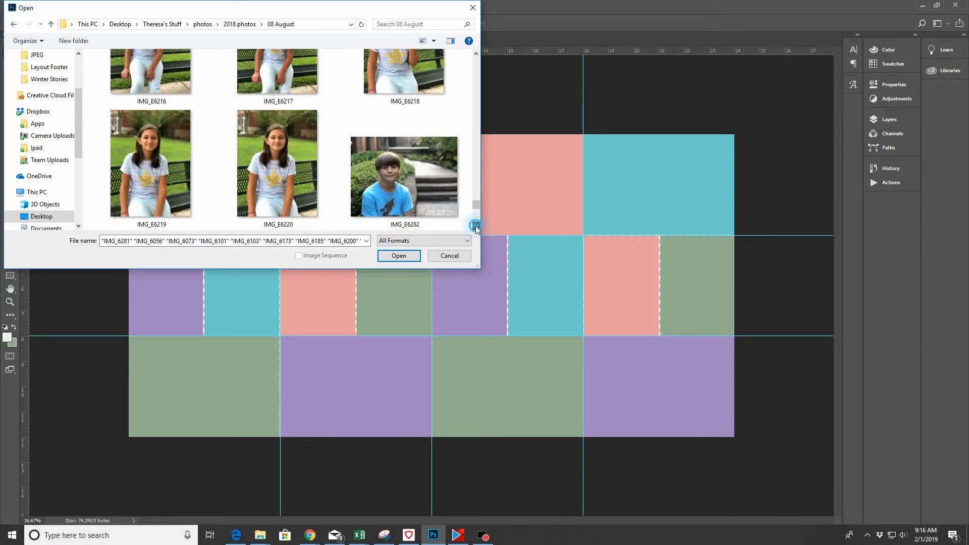
click(476, 226)
click(477, 226)
click(476, 226)
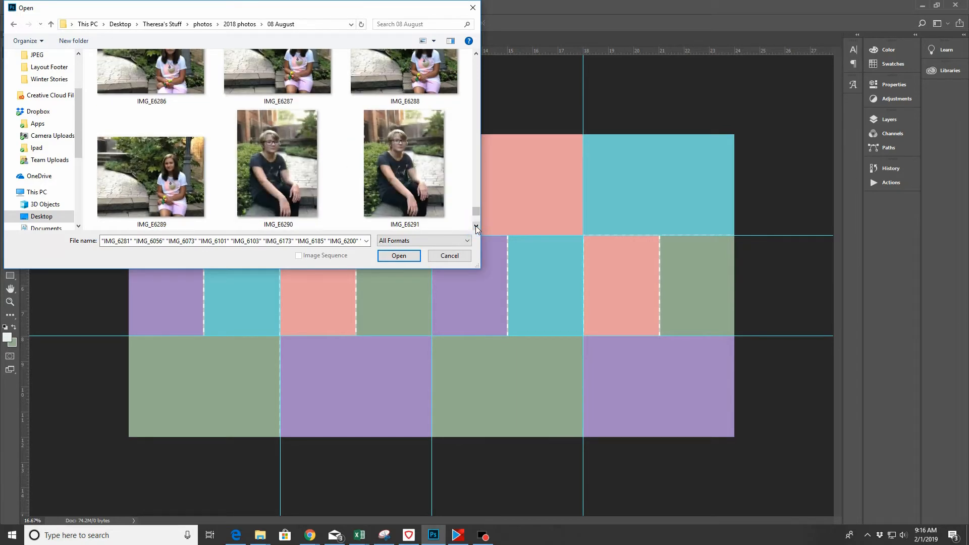
click(476, 227)
click(477, 226)
click(476, 227)
click(476, 226)
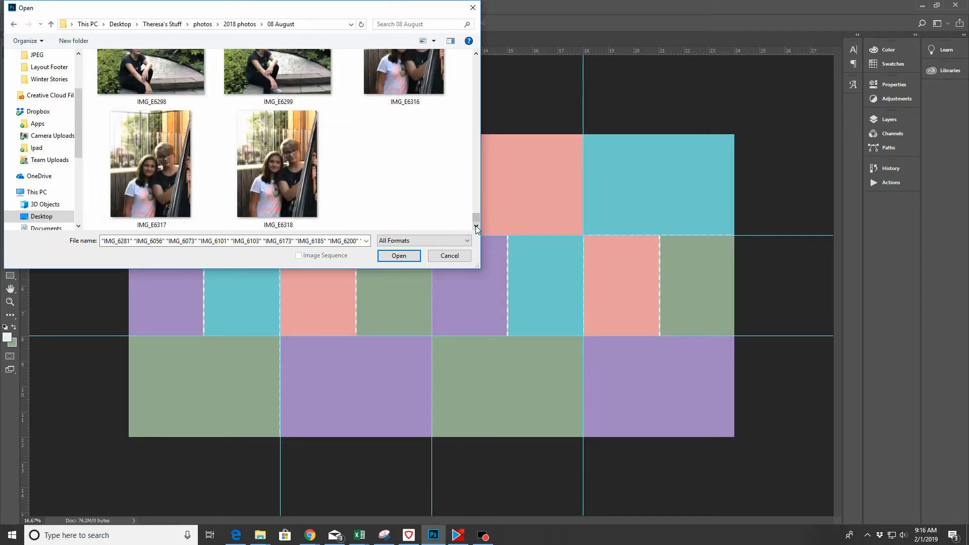
Open all the selected photos and bring the 12x24 Template.psd document to the front
click(403, 257)
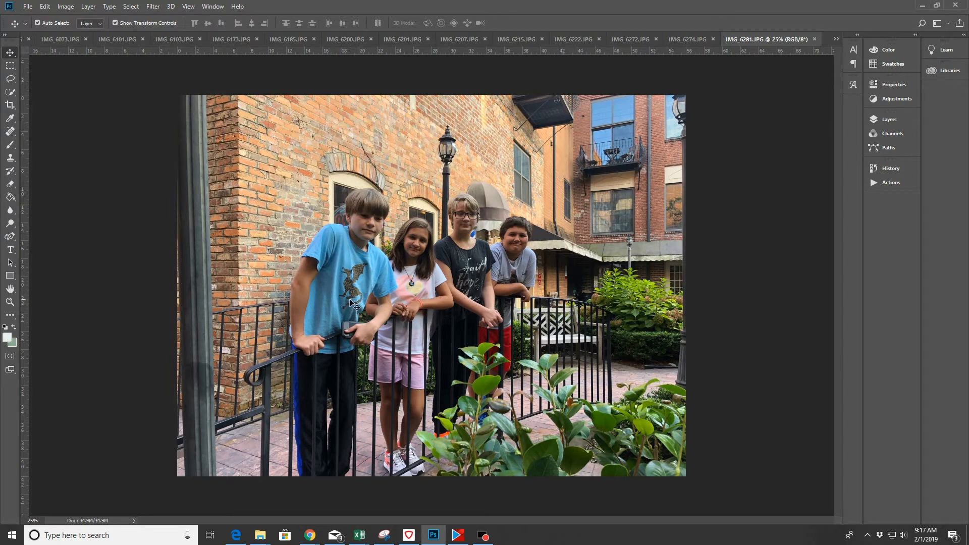
click(212, 6)
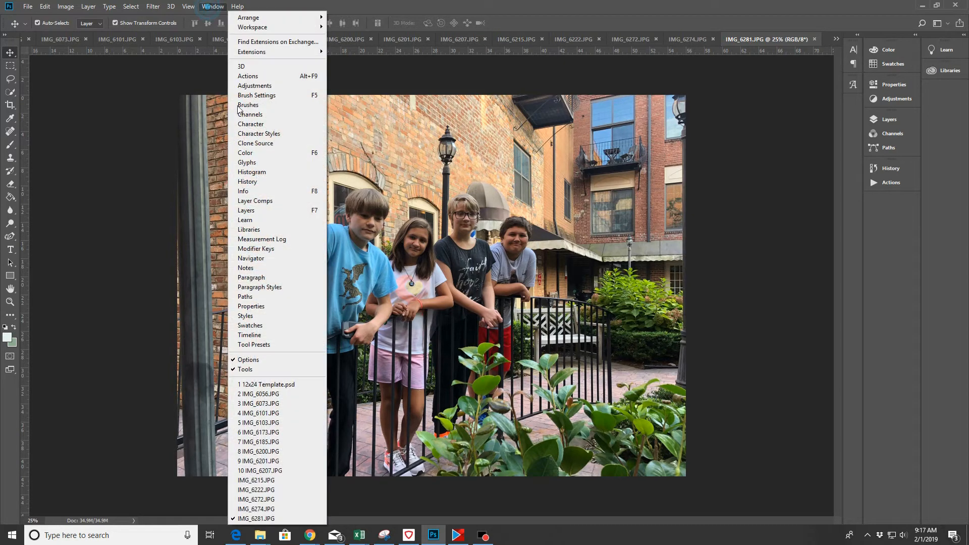
click(259, 386)
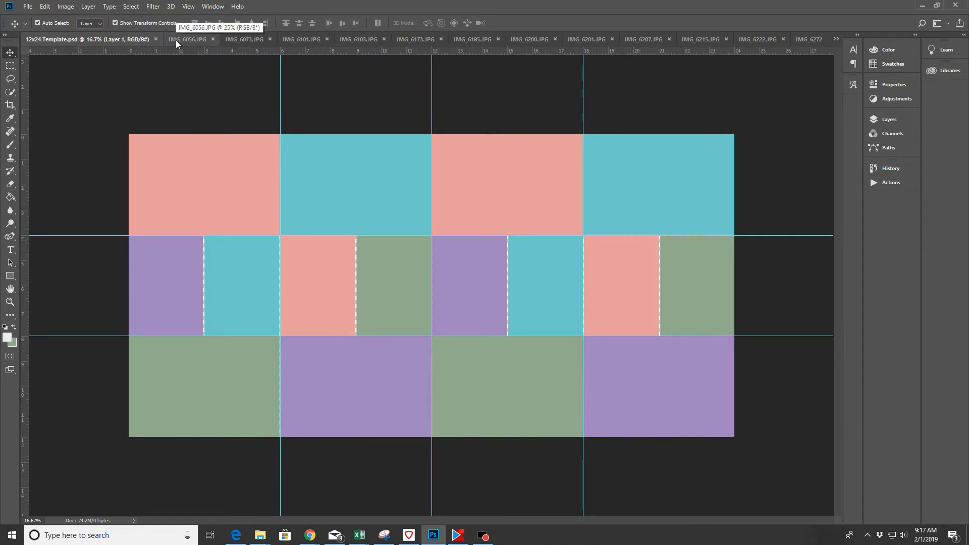
Brighten IMG_6056 with a Curves adjustment layer, raising the RGB curve at input 128 to output 190
click(176, 40)
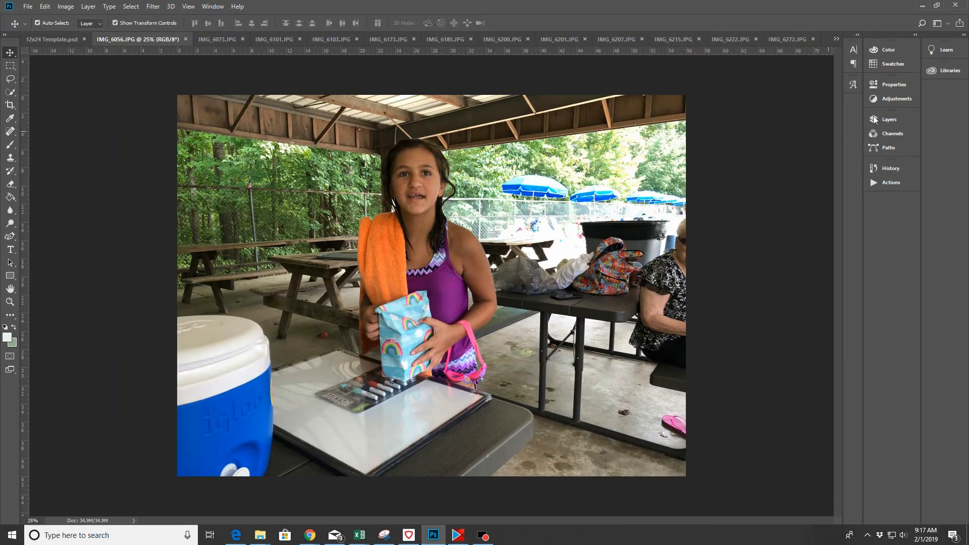
click(895, 99)
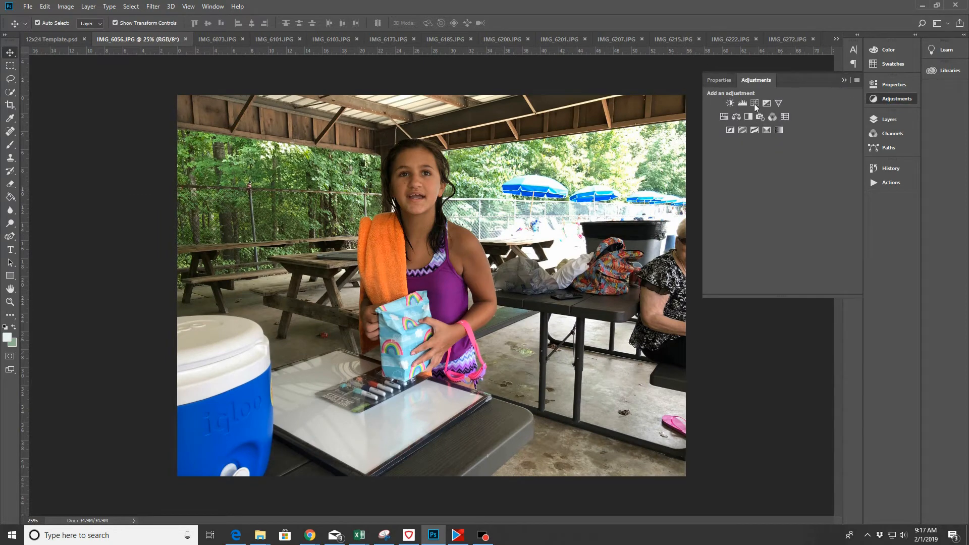
click(754, 104)
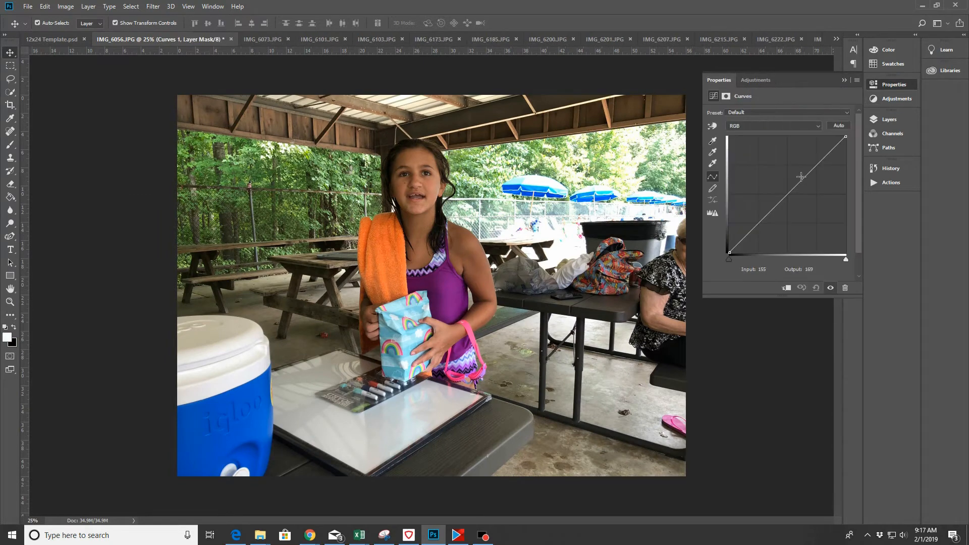
drag(801, 177, 790, 168)
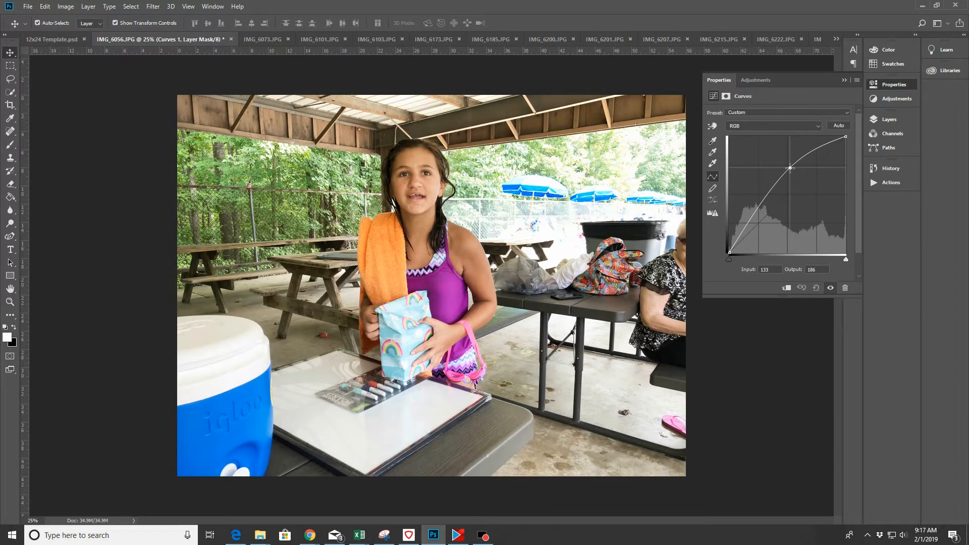
drag(790, 168, 787, 166)
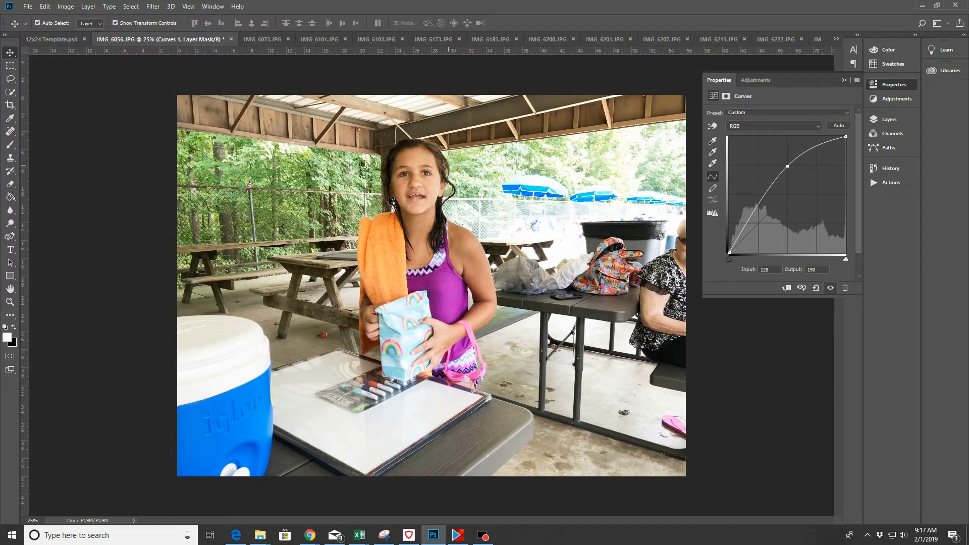
Flatten IMG_6056 and sharpen it with Unsharp Mask at amount 99%, radius 1.0 pixels and threshold 5 levels
click(87, 8)
click(102, 390)
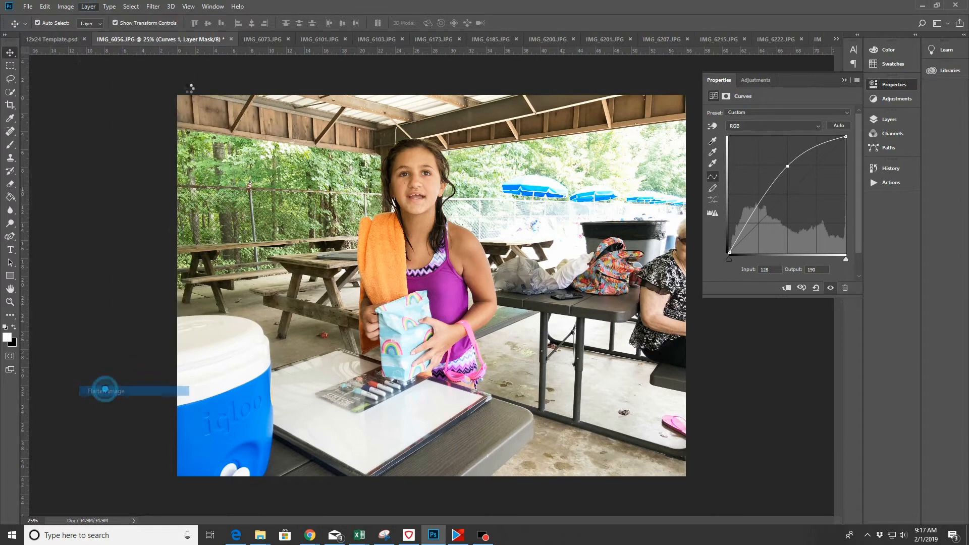
click(153, 6)
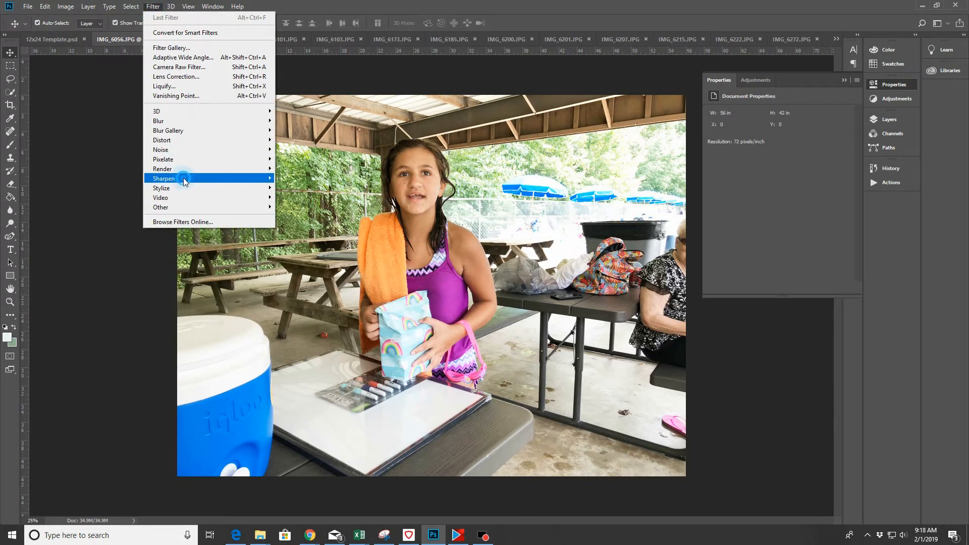
mouse_move(181, 179)
click(304, 226)
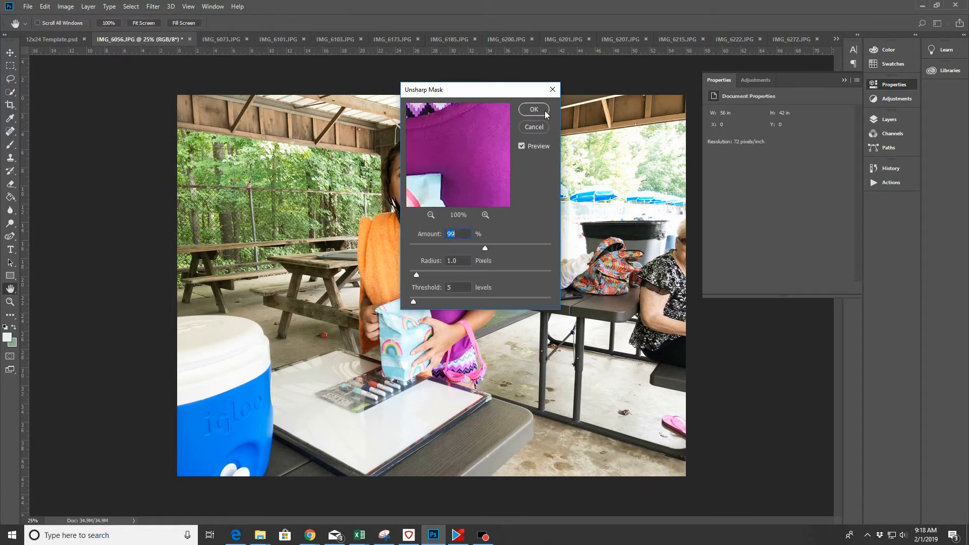
click(531, 110)
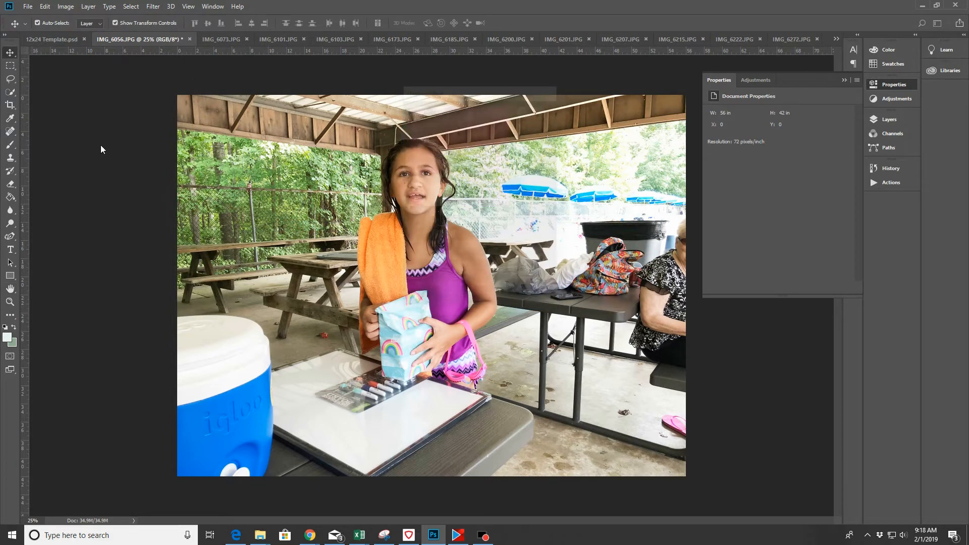
Crop IMG_6056 to 6 in by 4 in at 300 px/in, framing the girl and cutting out the seated woman and most of the cooler
click(10, 106)
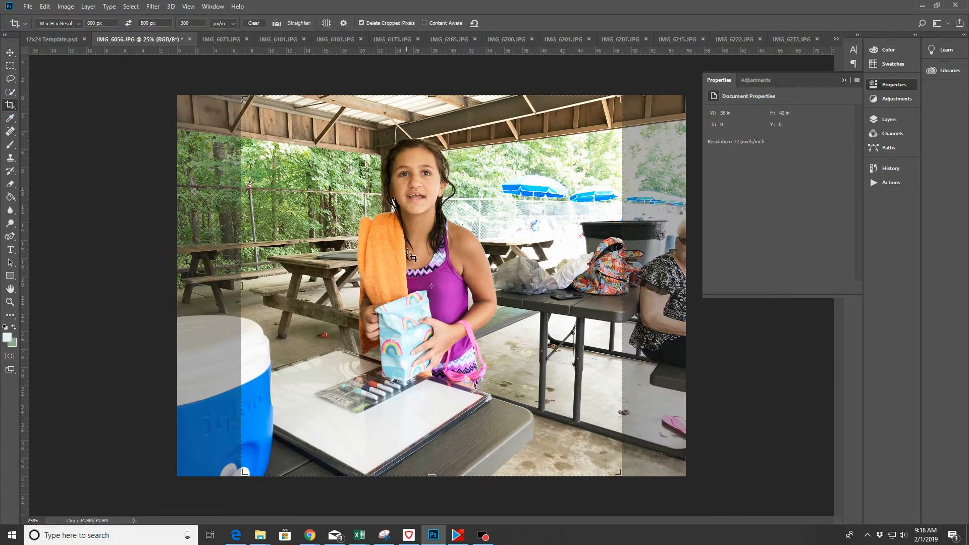
click(109, 25)
text(6 in)
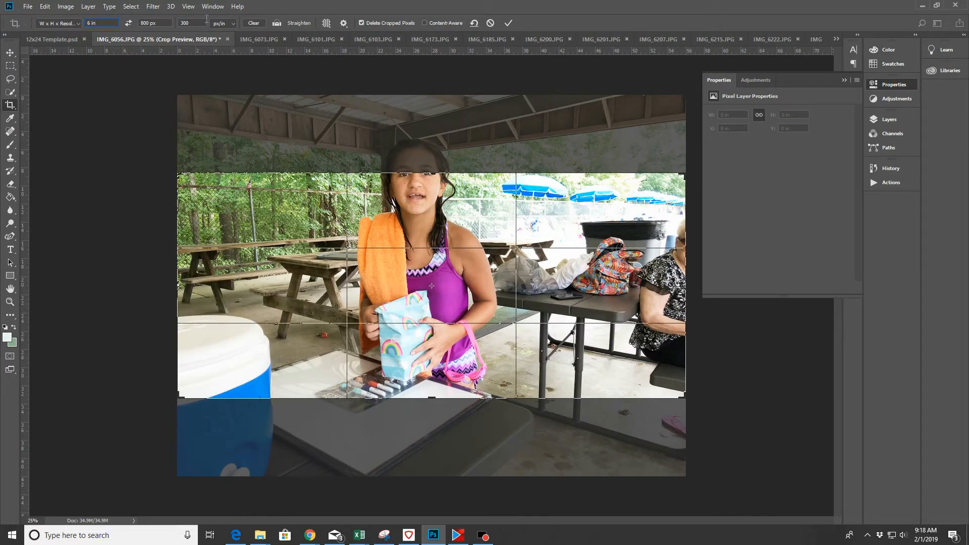
click(163, 24)
text(4 in)
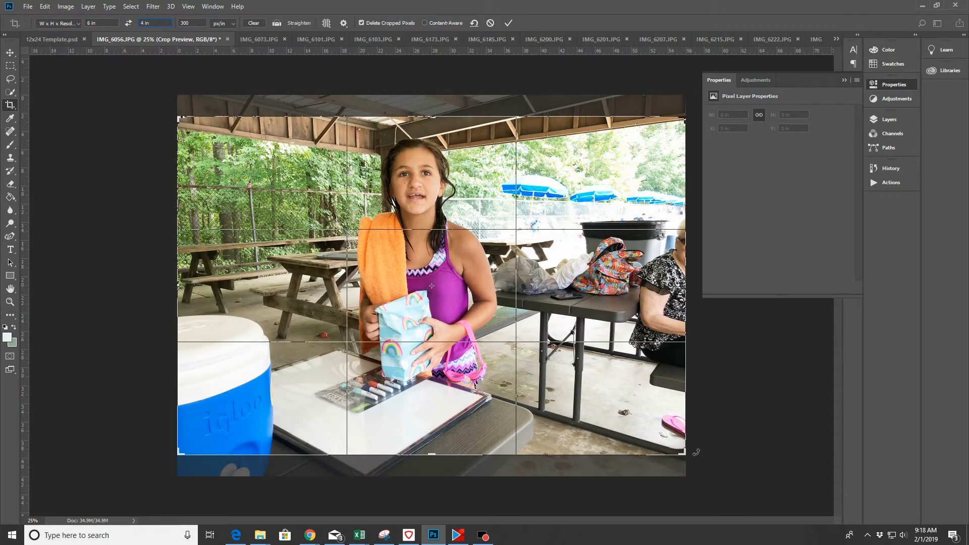
drag(682, 453, 658, 437)
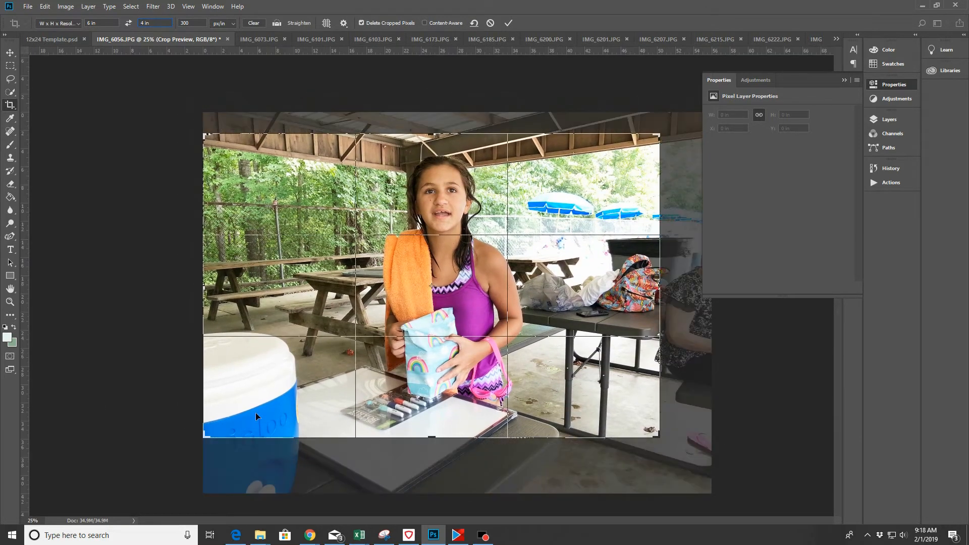
drag(206, 434, 252, 426)
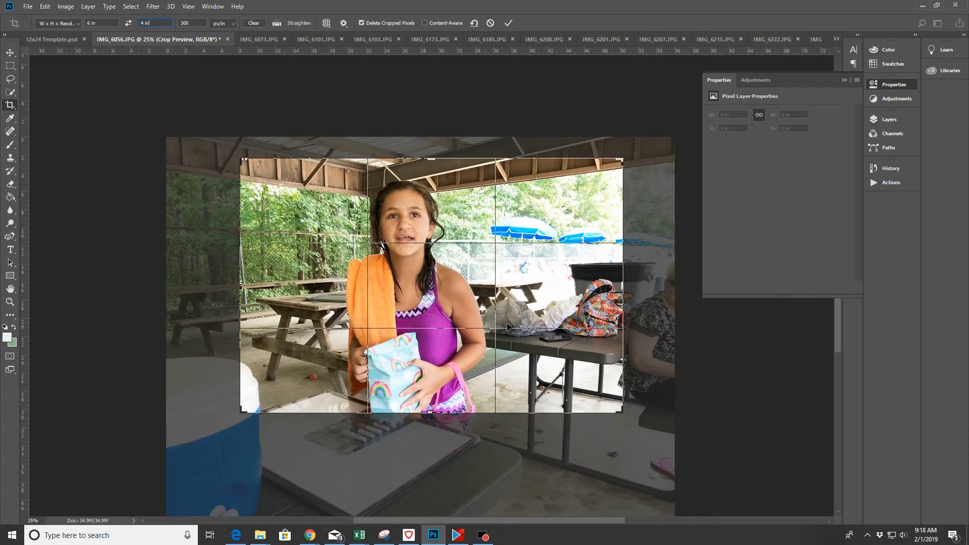
drag(508, 326, 508, 309)
click(509, 24)
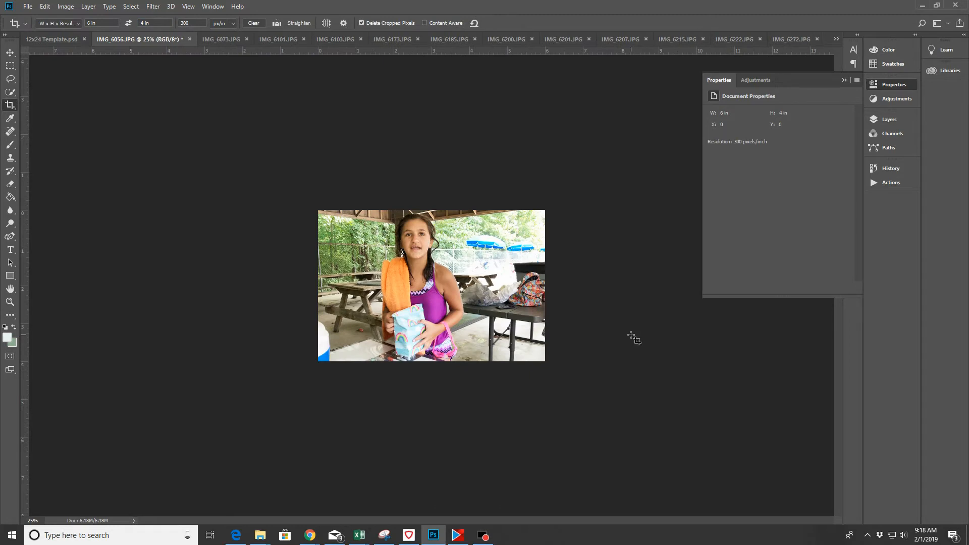
Copy the whole cropped IMG_6056 photo and paste it into the 12x24 template directly above the Photo 02 layer in Group 2
click(10, 53)
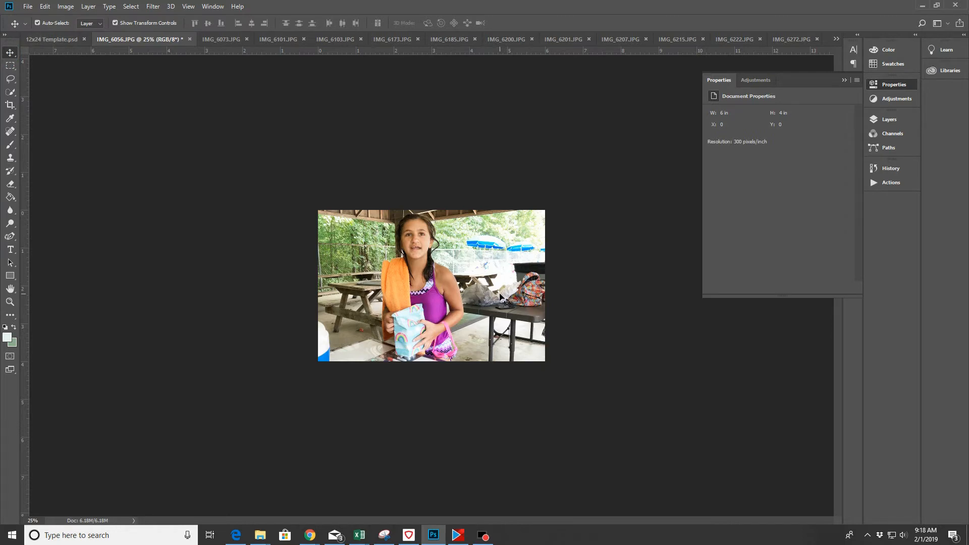
key(ctrl+a)
drag(499, 296, 187, 146)
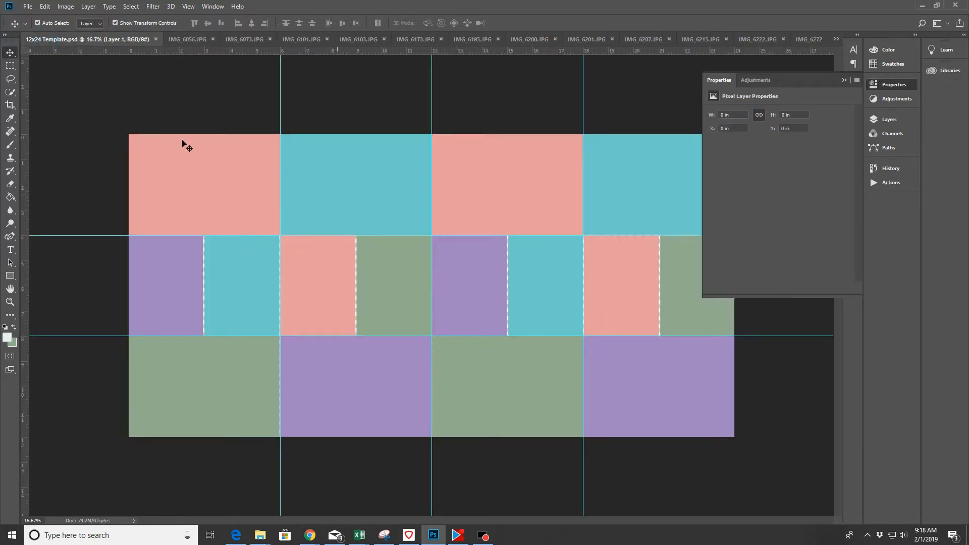
click(10, 55)
click(889, 119)
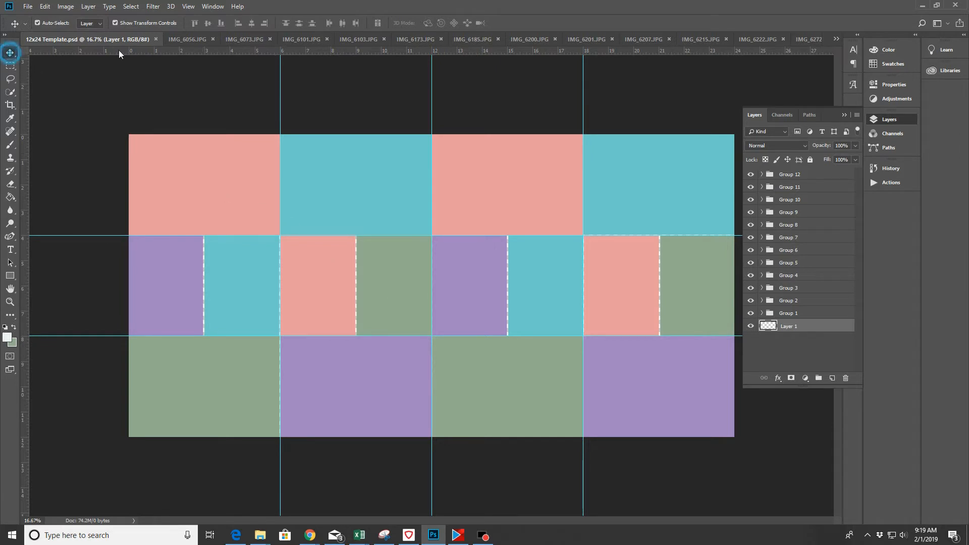
click(353, 184)
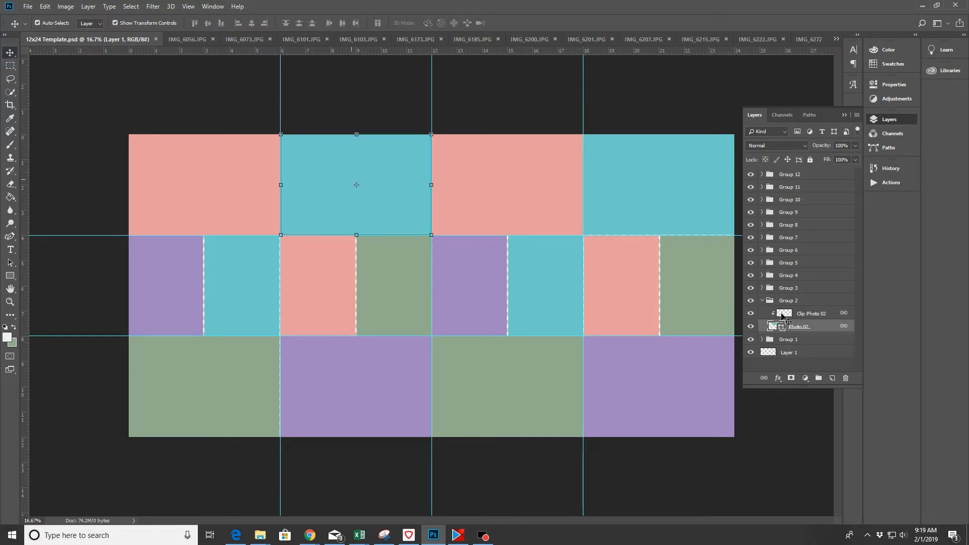
click(799, 326)
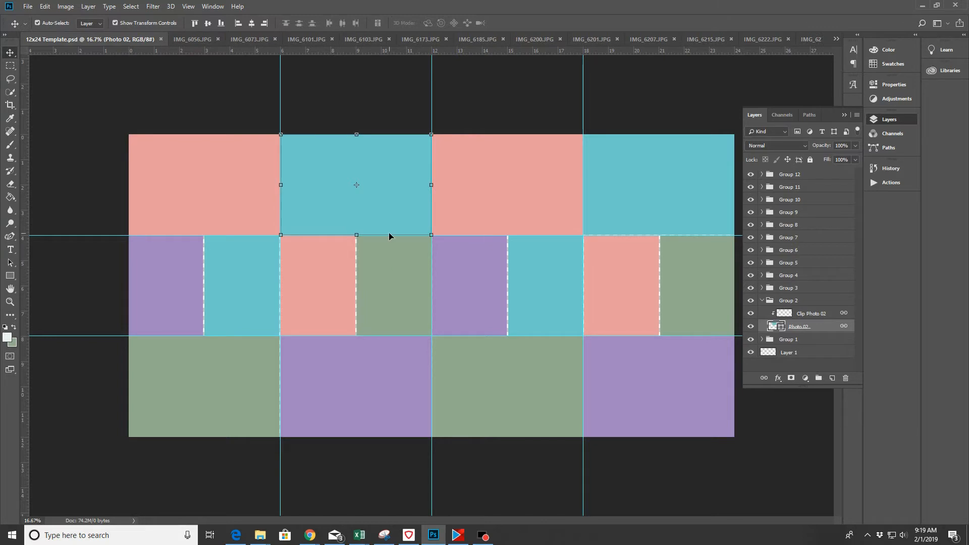
key(ctrl+v)
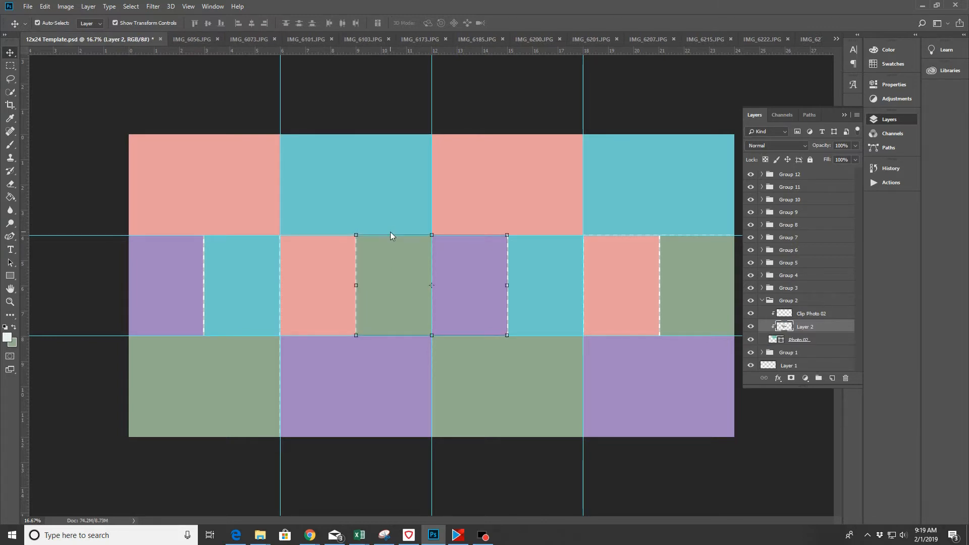
Move the pasted IMG_6056 photo up and left to fill the blue Photo 02 frame, at about X 6.02 in, Y -0.02 in
drag(390, 234, 392, 230)
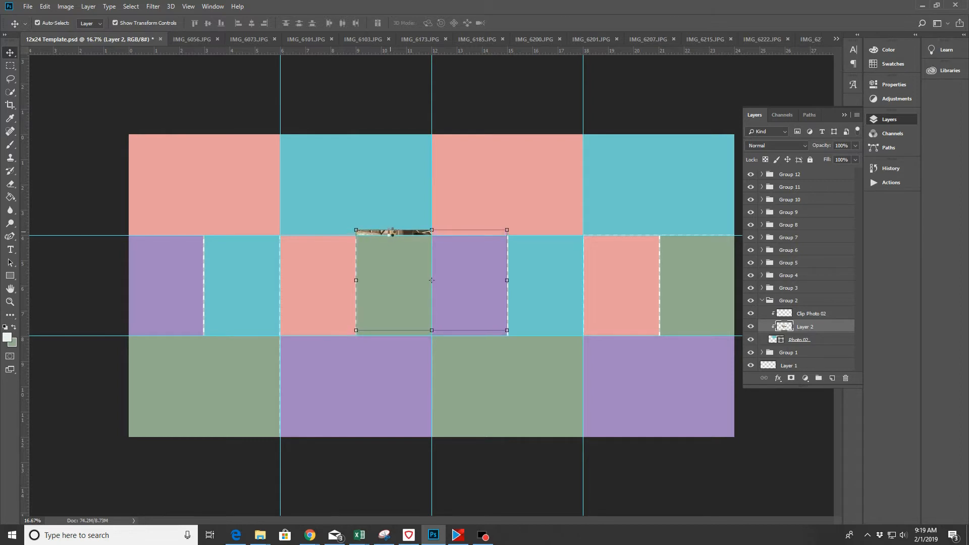
key(shift+Up)
key(shift+Up)
key(shift+Up)
key(shift+Up)
key(shift+Up)
key(shift+Up)
key(shift+Up)
key(shift+Up)
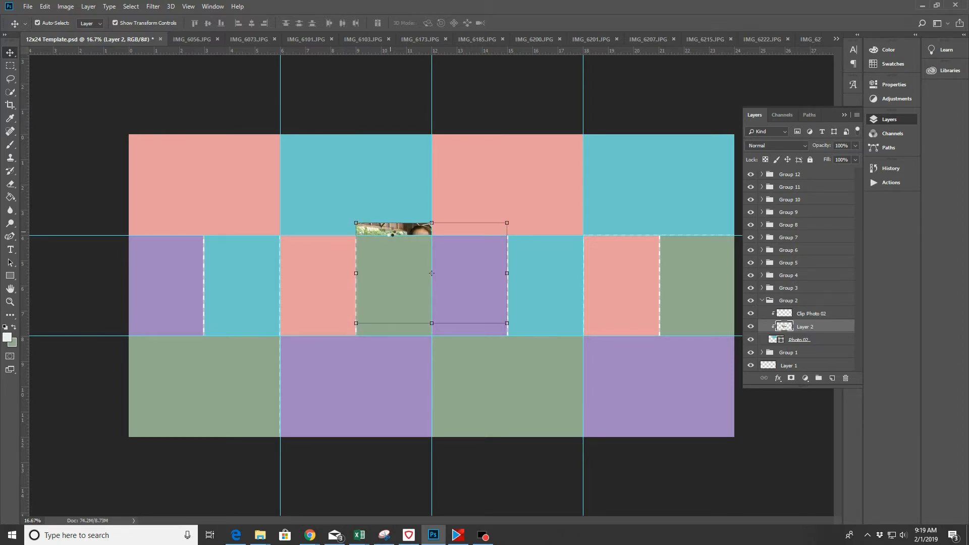
key(shift+Up)
key(shift+Up)
key(shift+Up)
key(shift+Up)
key(shift+Up)
key(shift+Up)
key(shift+Up)
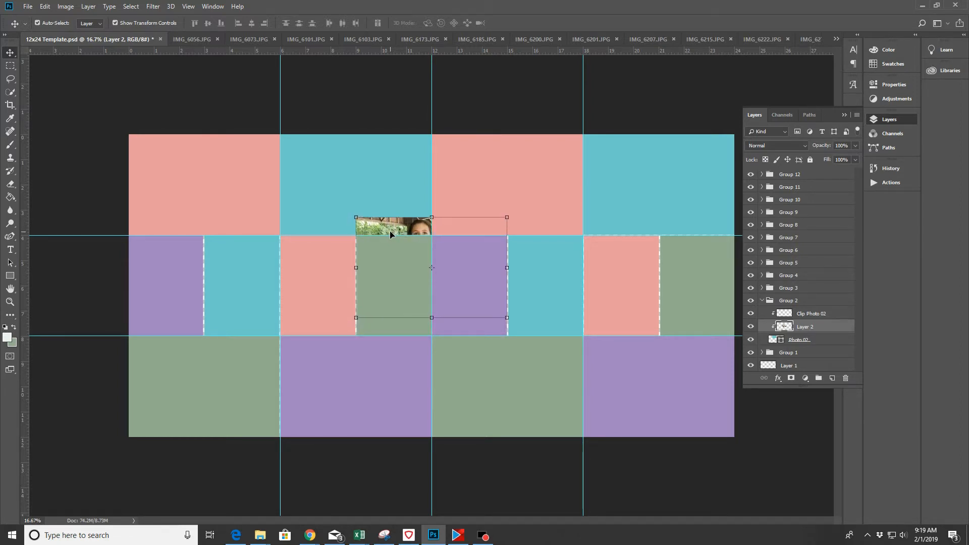
drag(390, 231, 344, 144)
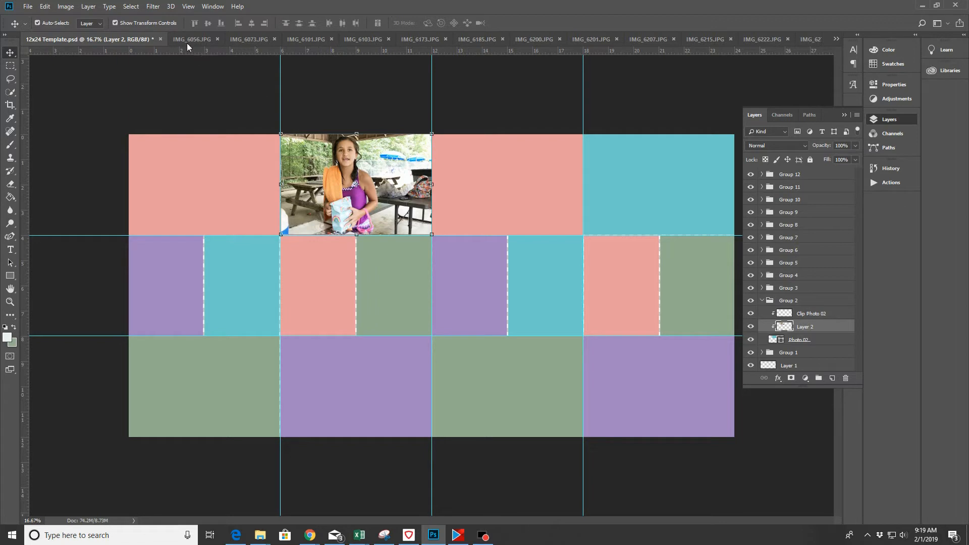
Close IMG_6056 without saving its changes and bring up IMG_6073
click(217, 39)
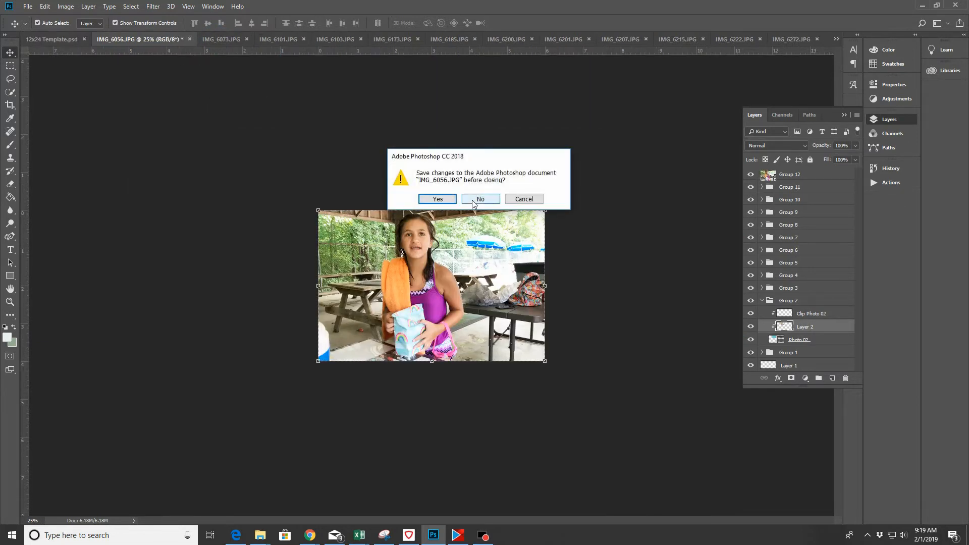
click(472, 200)
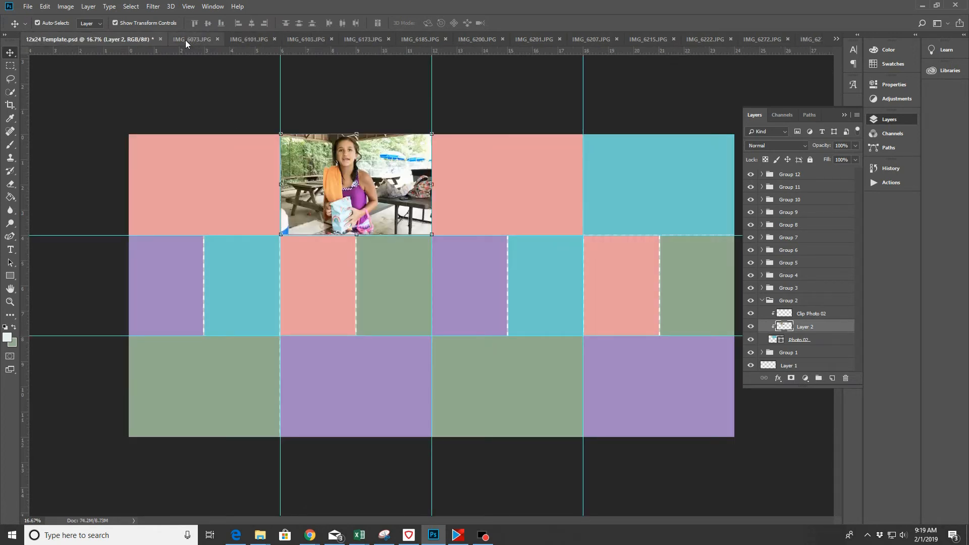
click(186, 40)
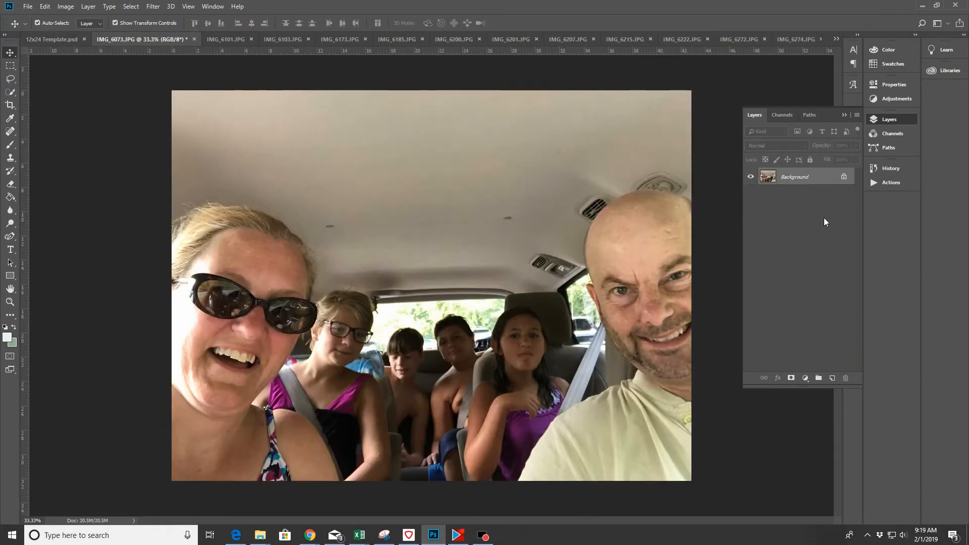
Brighten IMG_6073 with a Curves adjustment layer, raising the RGB curve at input 125 to output 187
click(895, 98)
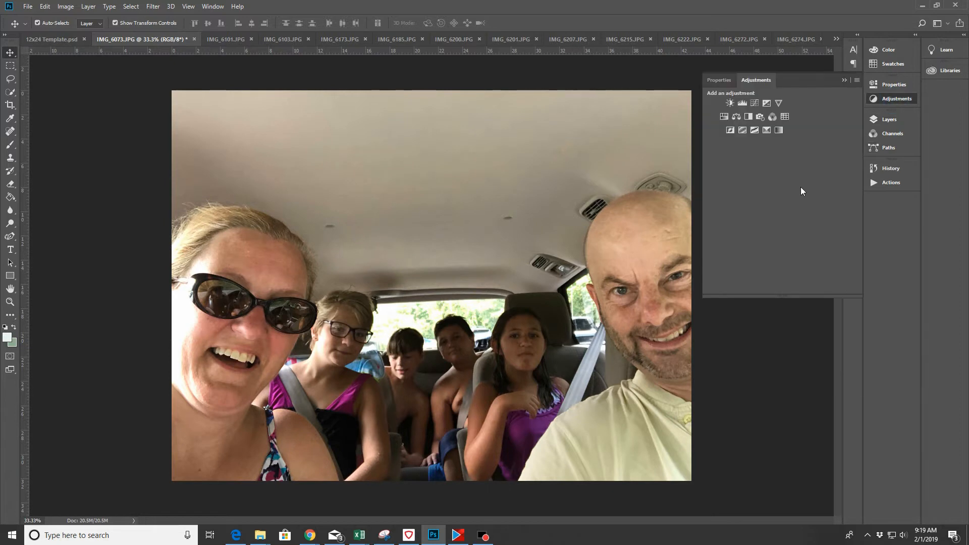
click(753, 103)
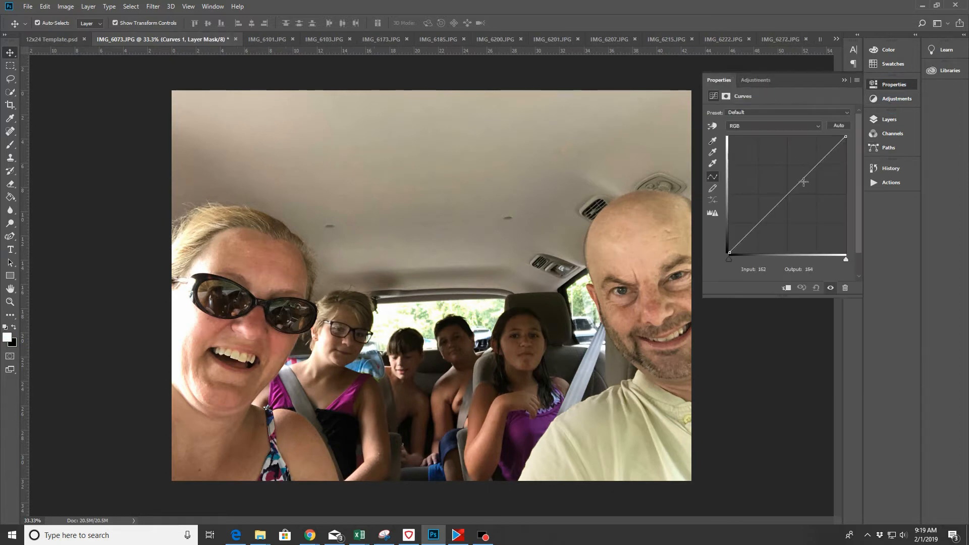
drag(799, 181, 786, 167)
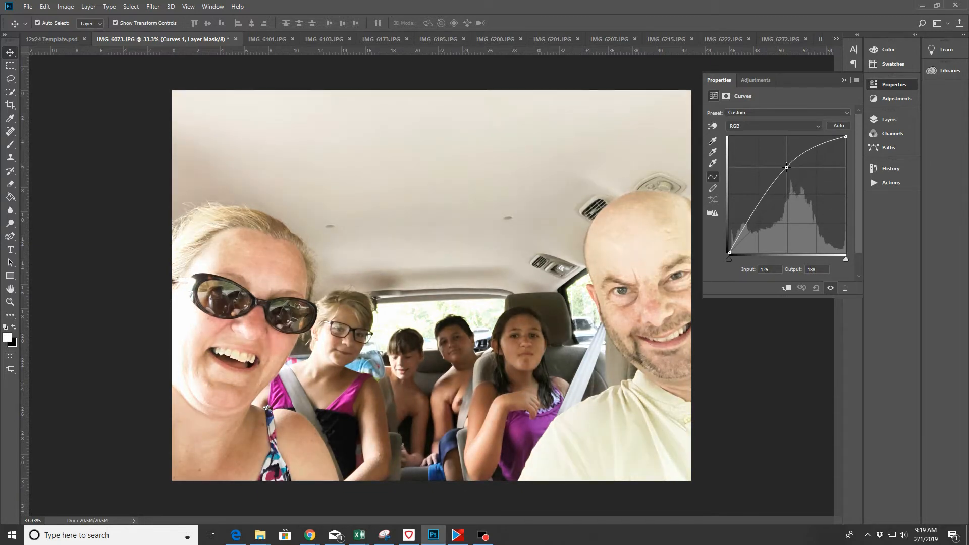
Flatten IMG_6073 and sharpen it with the Unsharp Mask filter
click(88, 6)
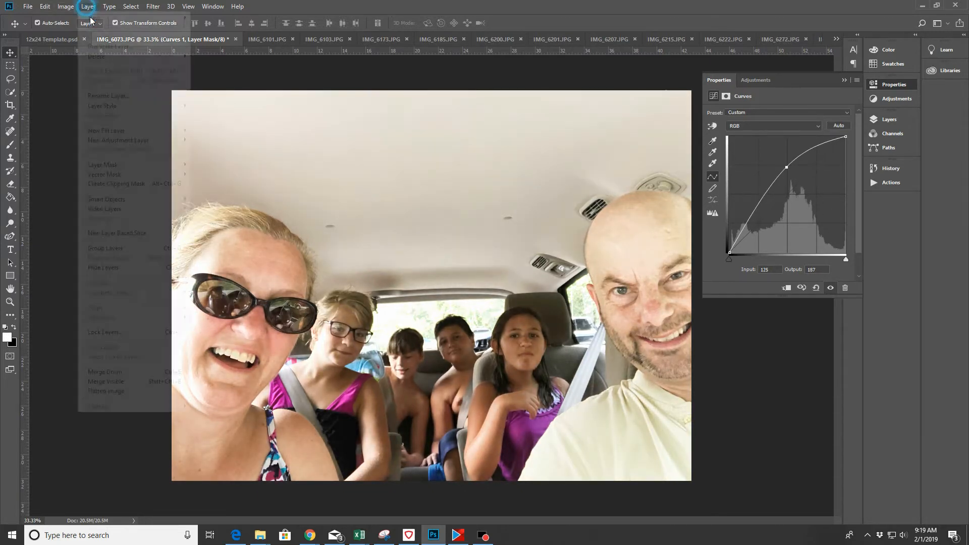
click(102, 390)
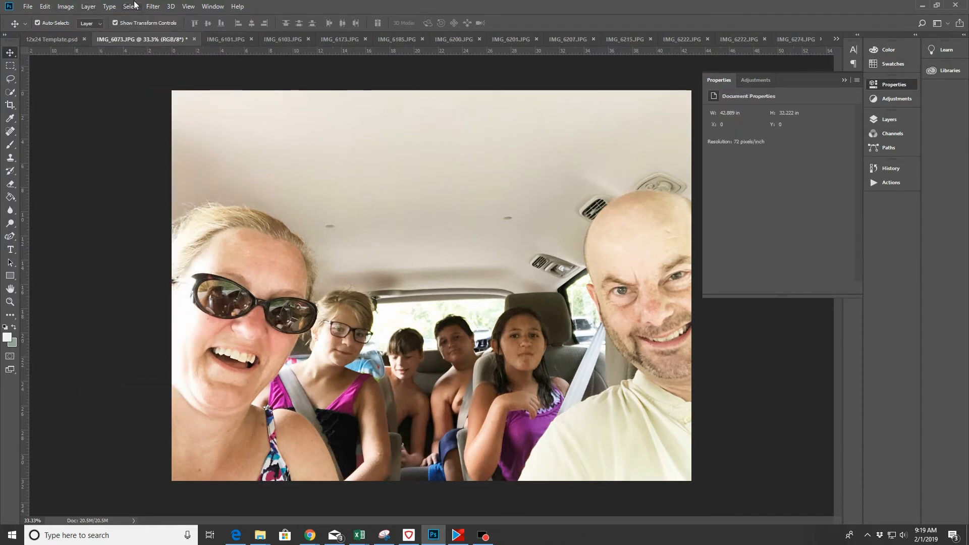
click(153, 7)
mouse_move(194, 183)
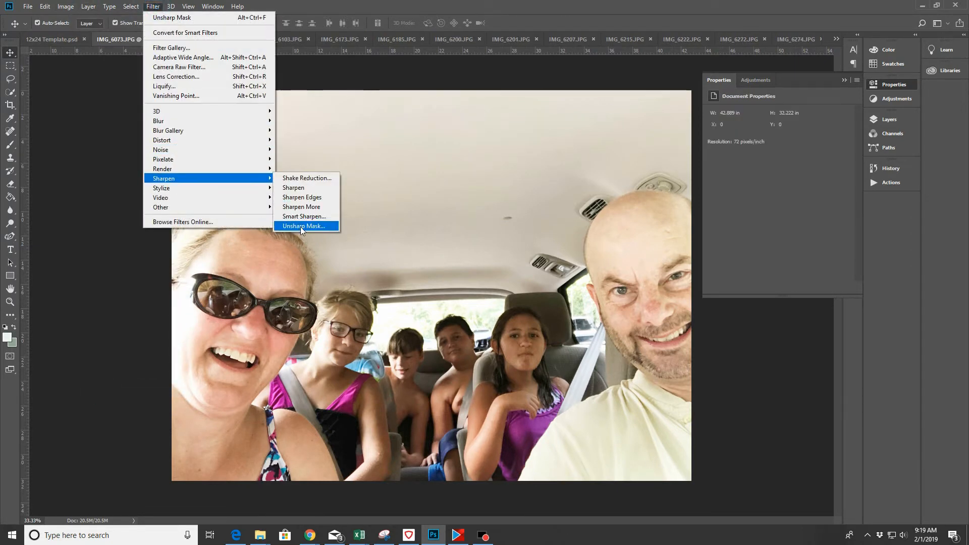
click(302, 226)
click(532, 110)
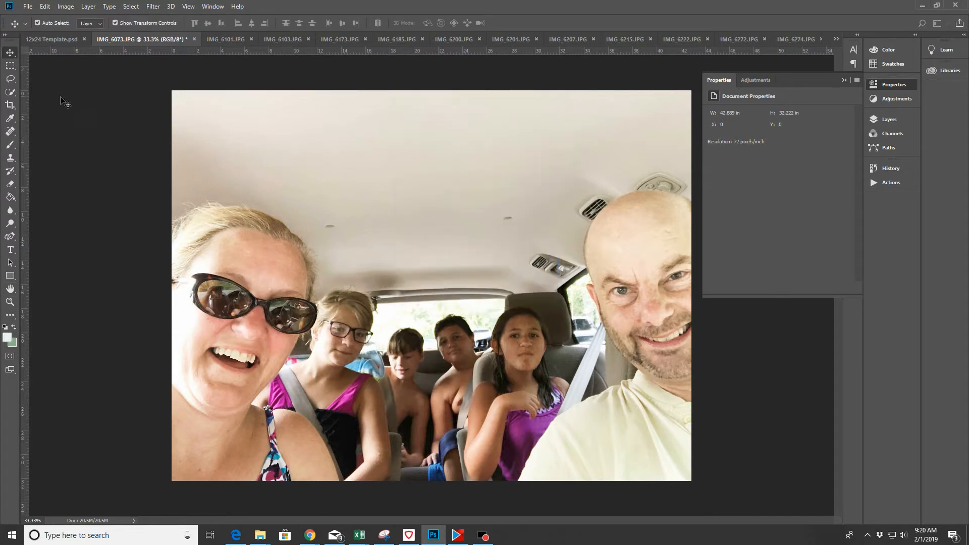
Crop IMG_6073 to 6 in by 4 in at 300 px/in, shifting the photo up to cut off more of the car ceiling
click(10, 105)
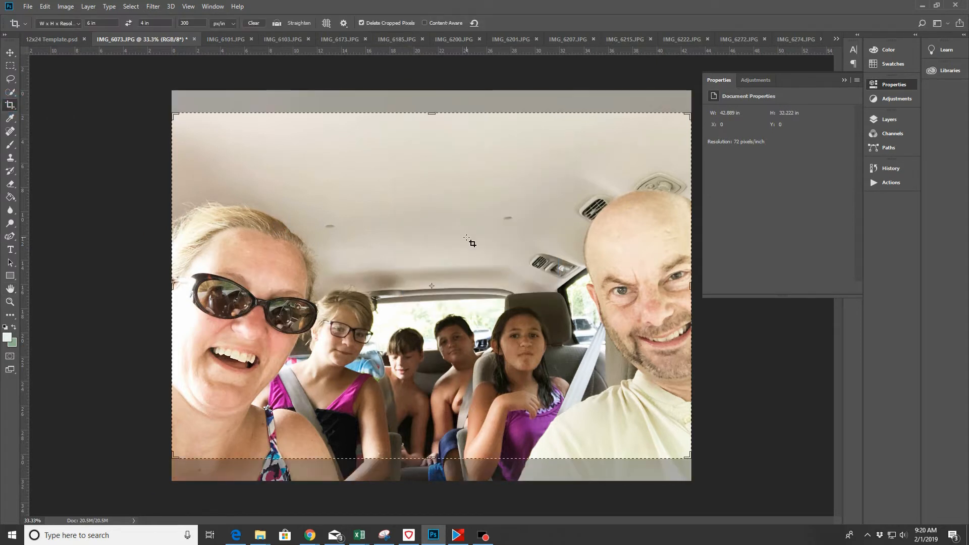
click(432, 226)
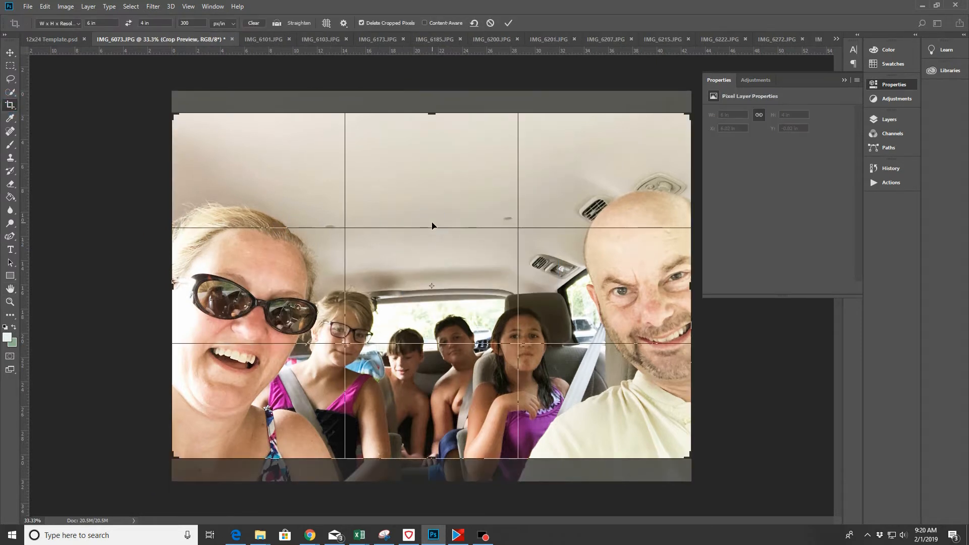
key(shift+Up)
key(shift+Up)
key(shift+Up)
key(shift+Up)
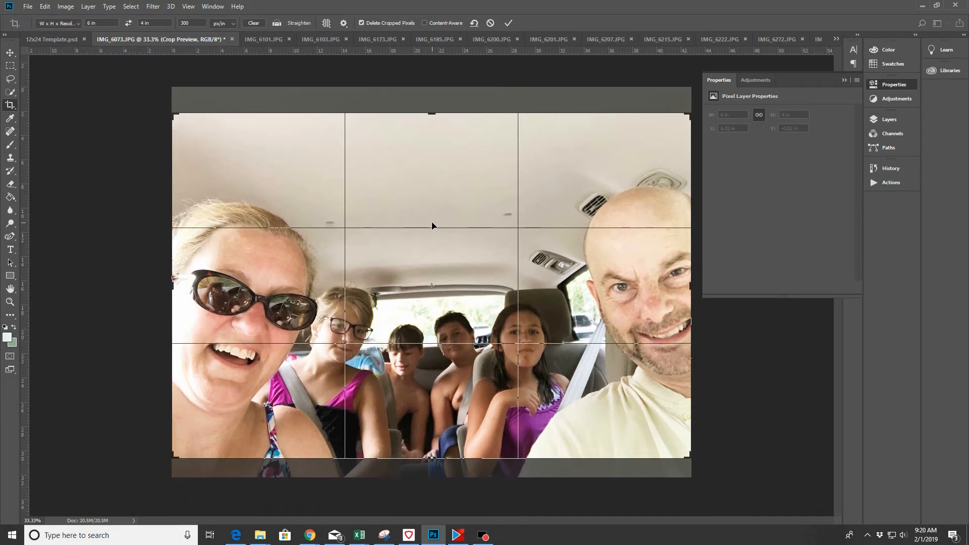
key(shift+Up)
key(shift+Up)
key(shift+Up)
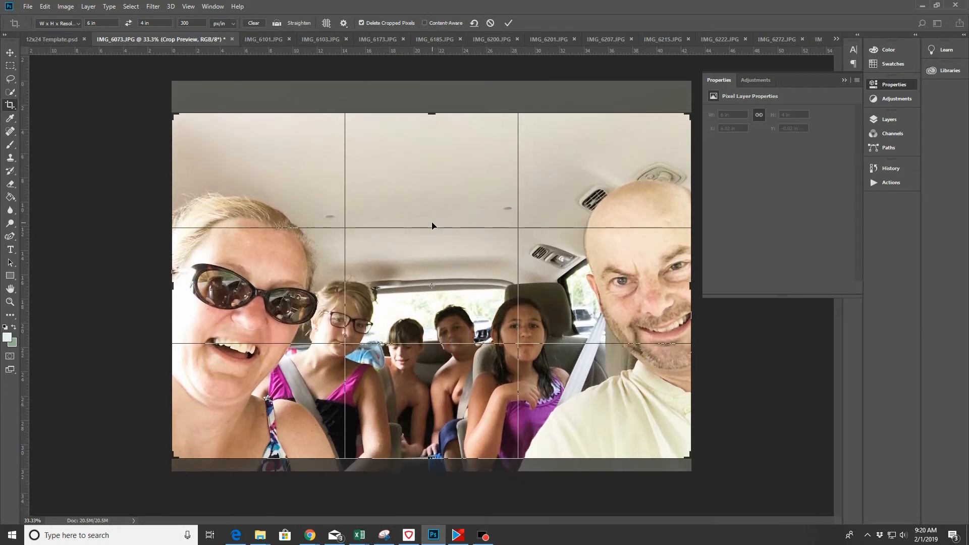
key(shift+Up)
key(shift+Up)
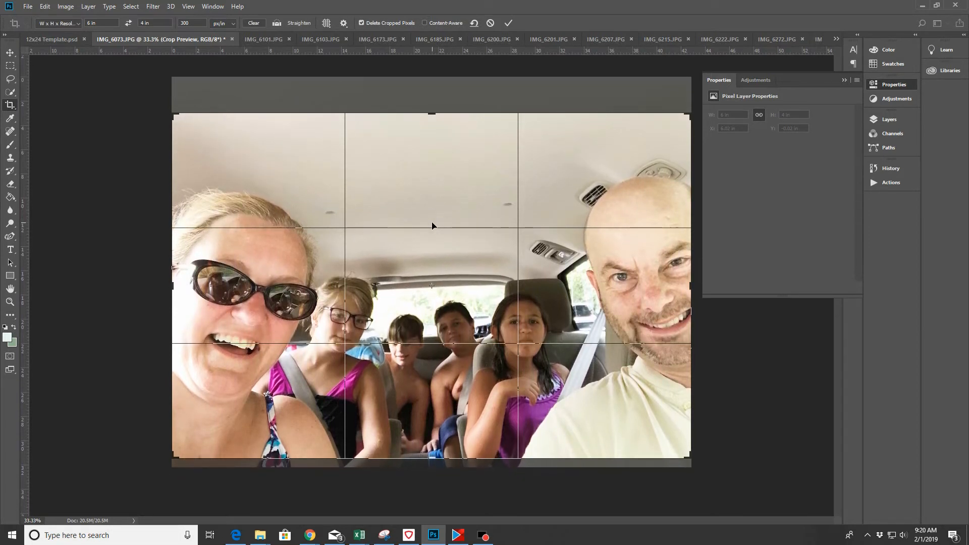
click(509, 24)
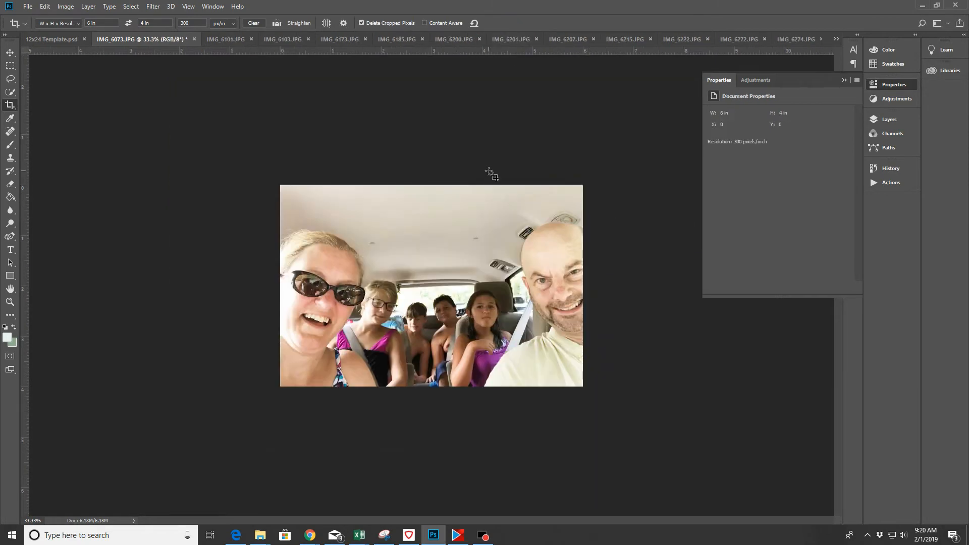
Copy the whole cropped IMG_6073 photo and paste it into the 12x24 template directly above the Photo 03 layer
key(ctrl+a)
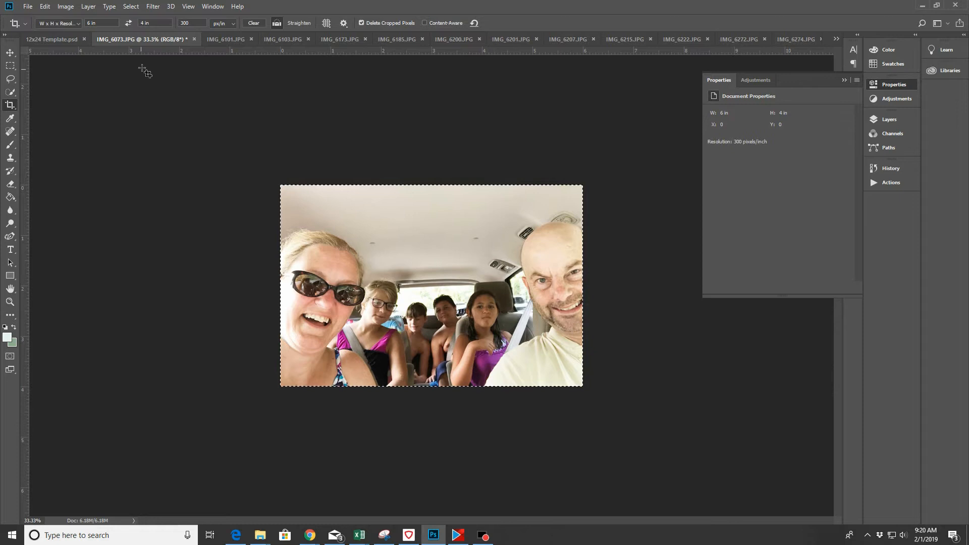
click(51, 39)
click(9, 52)
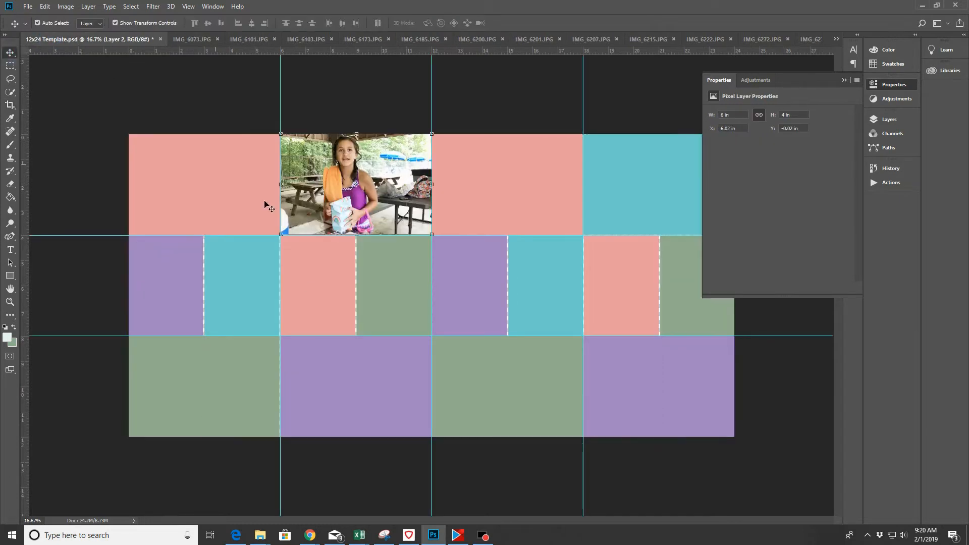
click(176, 393)
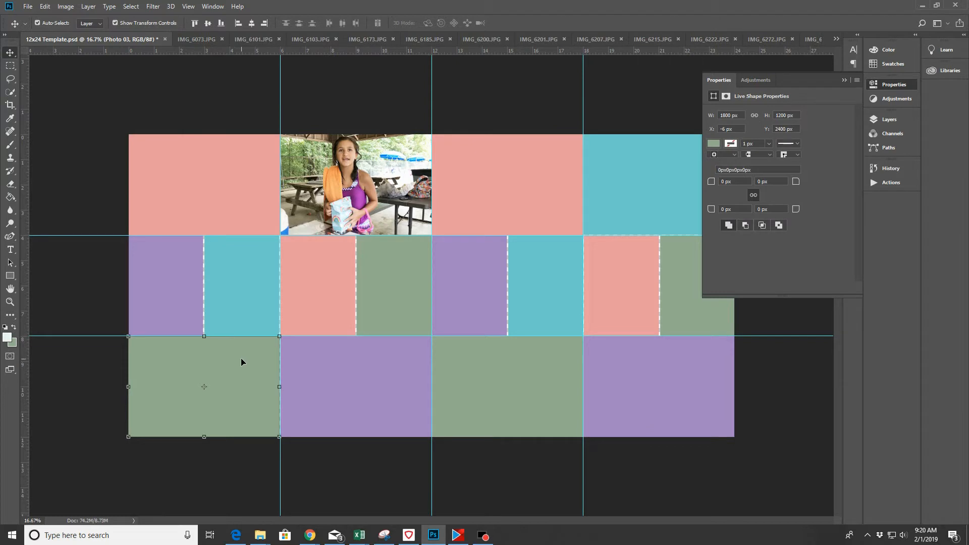
key(ctrl+z)
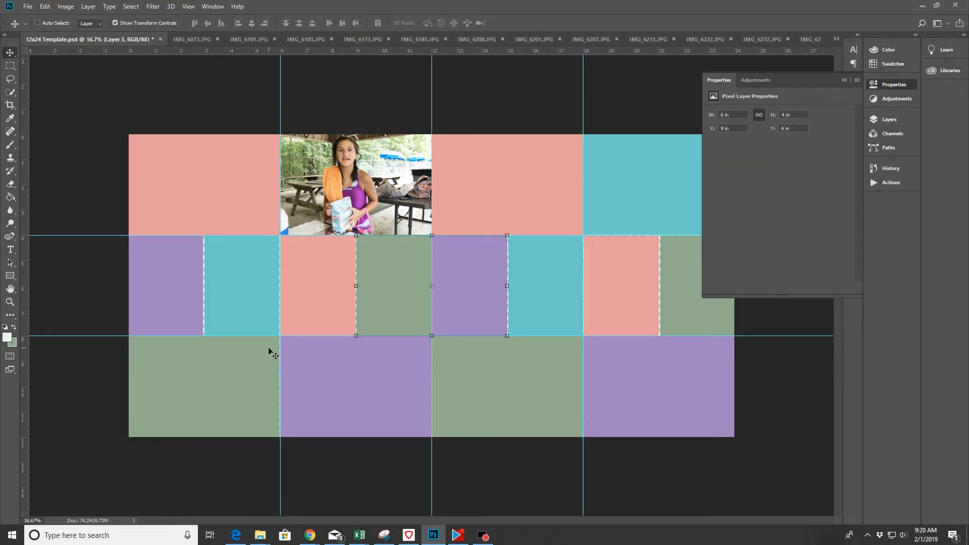
Nudge the pasted IMG_6073 photo layer straight down until its Y position is 4.44 in
key(Down)
key(Down)
key(Down)
key(Down)
key(Down)
key(Down)
key(Down)
key(Down)
key(Down)
key(Down)
key(Down)
key(Down)
key(Down)
key(Down)
key(Down)
key(Down)
key(Down)
key(Down)
key(Down)
key(Down)
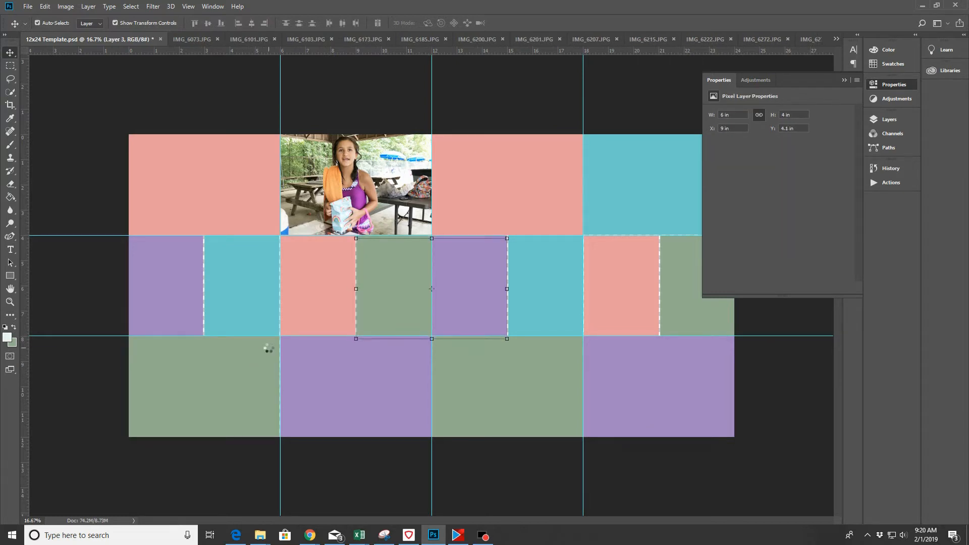
key(Down)
key(Down)
key(Down)
key(Down)
key(Down)
key(Down)
key(Down)
key(Down)
key(Down)
key(Down)
key(Down)
key(Down)
key(Down)
key(Down)
key(Down)
key(Down)
key(Down)
key(Down)
key(Down)
key(Down)
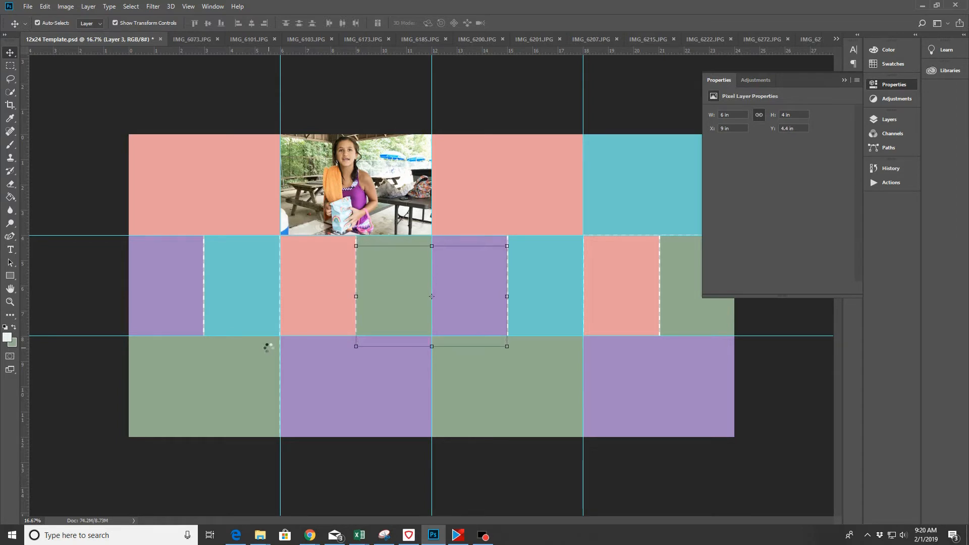
Nudge the pasted IMG_6073 photo layer left across the template to an X position of about 6.32 in
key(Left)
key(Left)
key(Left)
key(Left)
key(Left)
key(Left)
key(Left)
key(Left)
key(Left)
key(Left)
key(Left)
key(Left)
key(Left)
key(Left)
key(Left)
key(Left)
key(Left)
key(Left)
key(Left)
key(Left)
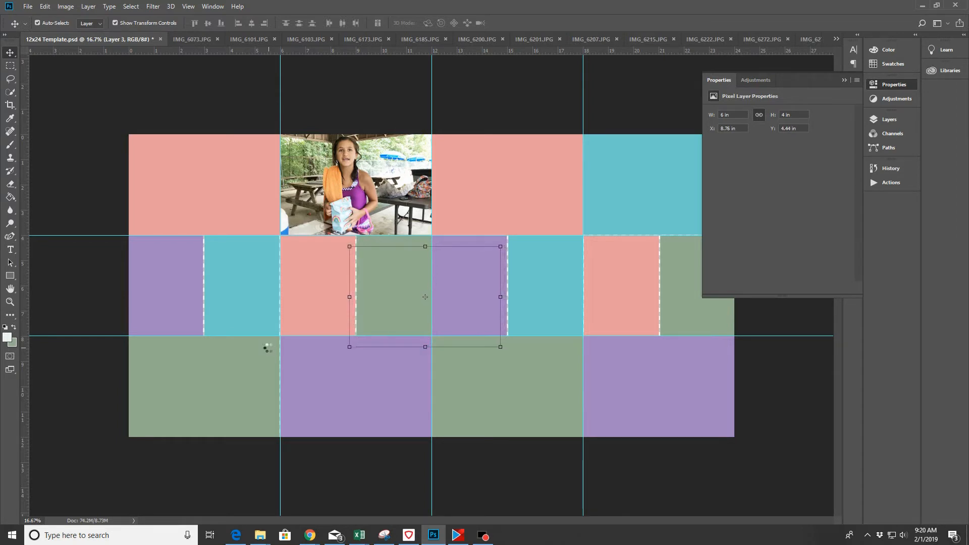
key(Left)
key(Left)
key(Left)
key(Left)
key(Left)
key(Left)
key(Left)
key(Left)
key(Left)
key(Left)
key(Left)
key(Left)
key(Left)
key(Left)
key(Left)
key(Left)
key(Left)
key(Left)
key(Left)
key(Left)
key(shift+Left)
key(shift+Left)
key(shift+Left)
key(shift+Left)
key(shift+Left)
key(shift+Left)
key(shift+Left)
key(shift+Left)
key(shift+Left)
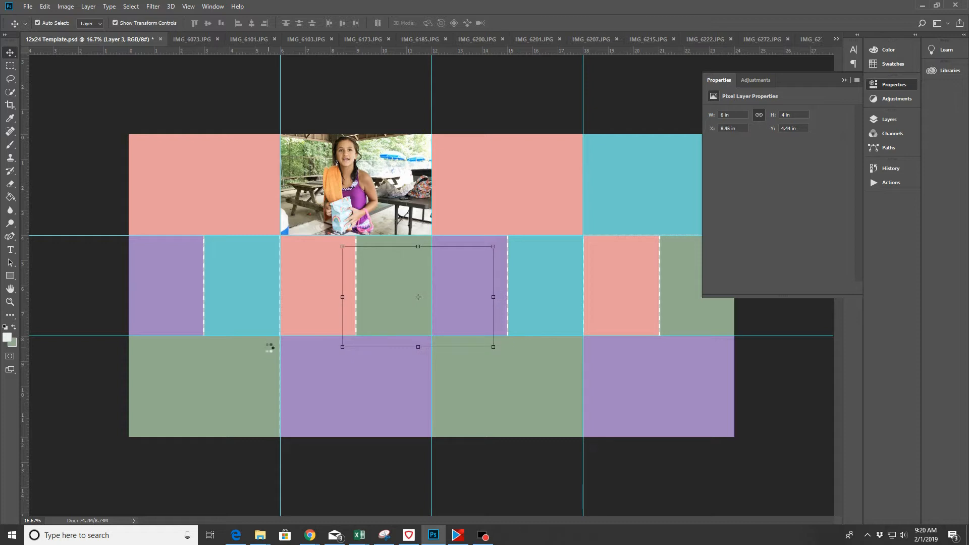
key(shift+Left)
key(shift+Left)
key(shift+Left)
key(shift+Left)
key(shift+Left)
key(shift+Left)
key(shift+Left)
key(shift+Left)
key(shift+Left)
key(shift+Left)
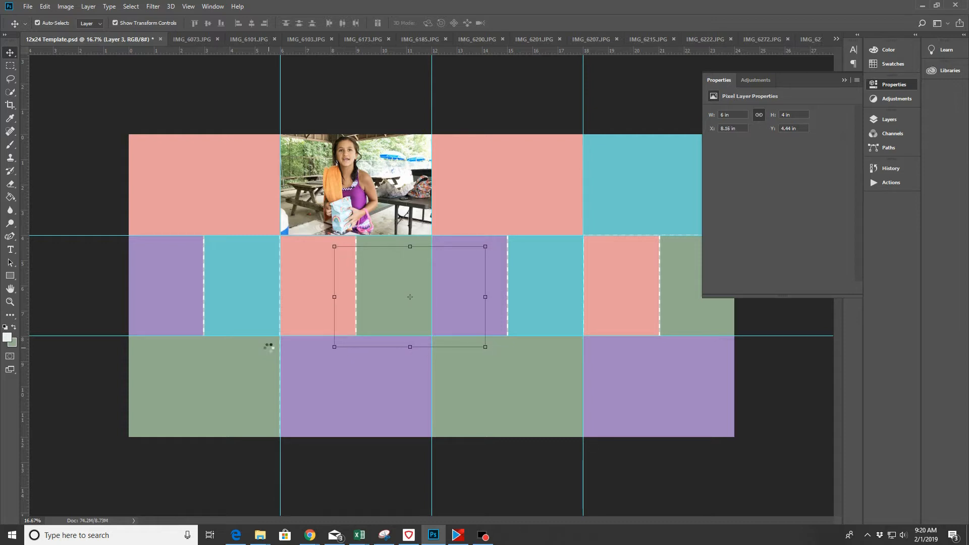
key(shift+Left)
key(shift+Left)
key(shift+Left)
key(shift+Left)
key(shift+Left)
key(shift+Left)
key(shift+Left)
key(shift+Left)
key(shift+Left)
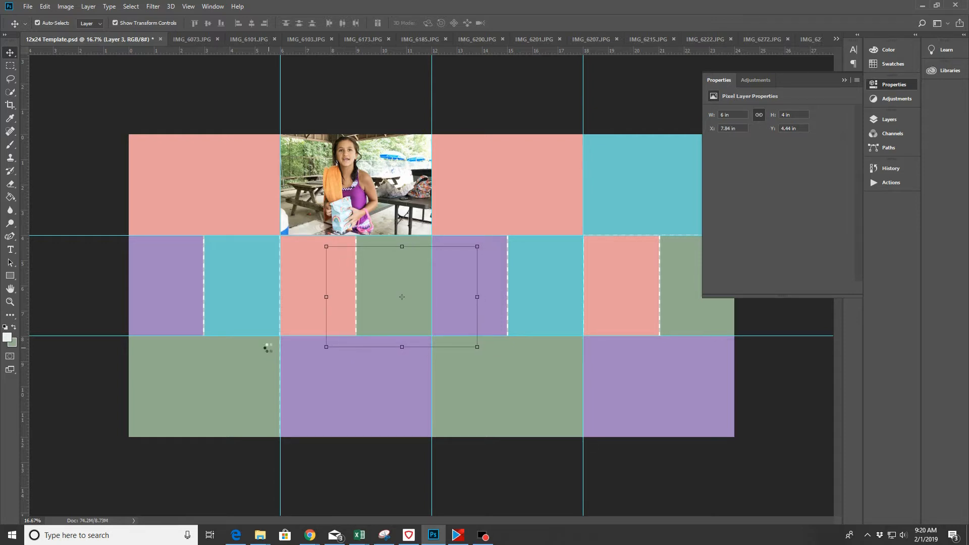
key(shift+Left)
key(shift+Left)
key(shift+Left)
key(shift+Left)
key(shift+Left)
key(shift+Left)
key(shift+Left)
key(shift+Left)
key(shift+Left)
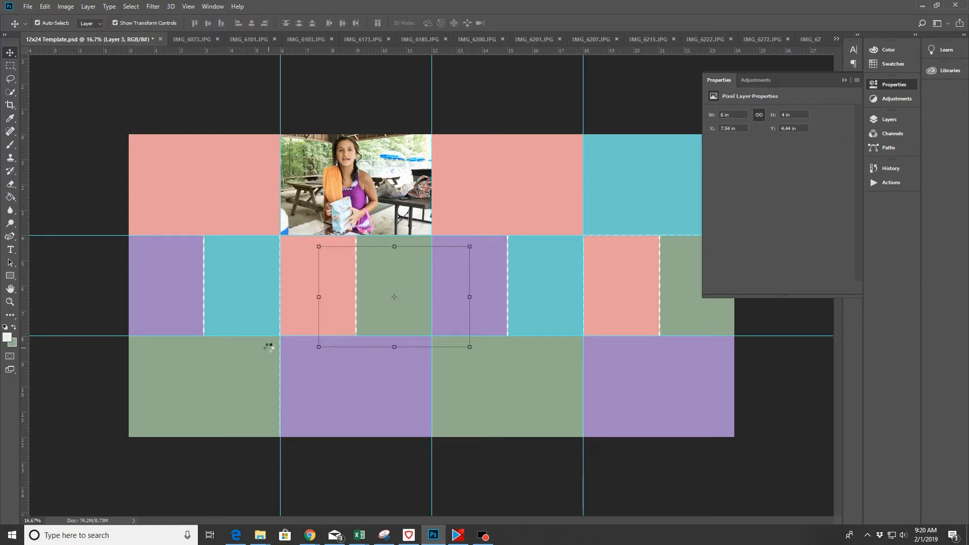
key(shift+Left)
key(shift+Left)
key(shift+Left)
key(shift+Left)
key(shift+Left)
key(shift+Left)
key(shift+Left)
key(shift+Left)
key(shift+Left)
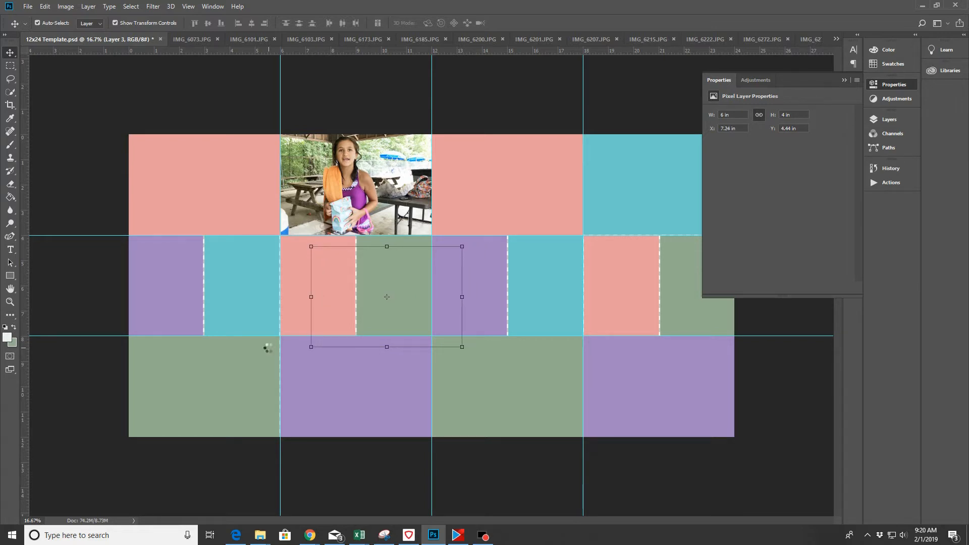
key(shift+Left)
key(shift+Left)
key(shift+Left)
key(shift+Left)
key(shift+Left)
key(shift+Left)
key(shift+Left)
key(shift+Left)
key(shift+Left)
key(shift+Left)
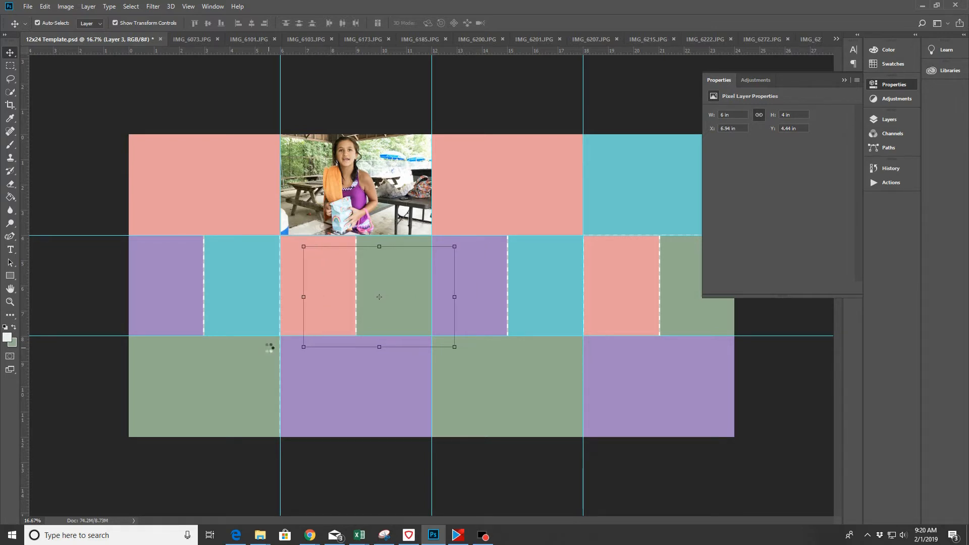
key(shift+Left)
key(shift+Left)
key(shift+Left)
key(shift+Left)
key(shift+Left)
key(shift+Left)
key(shift+Left)
key(shift+Left)
key(shift+Left)
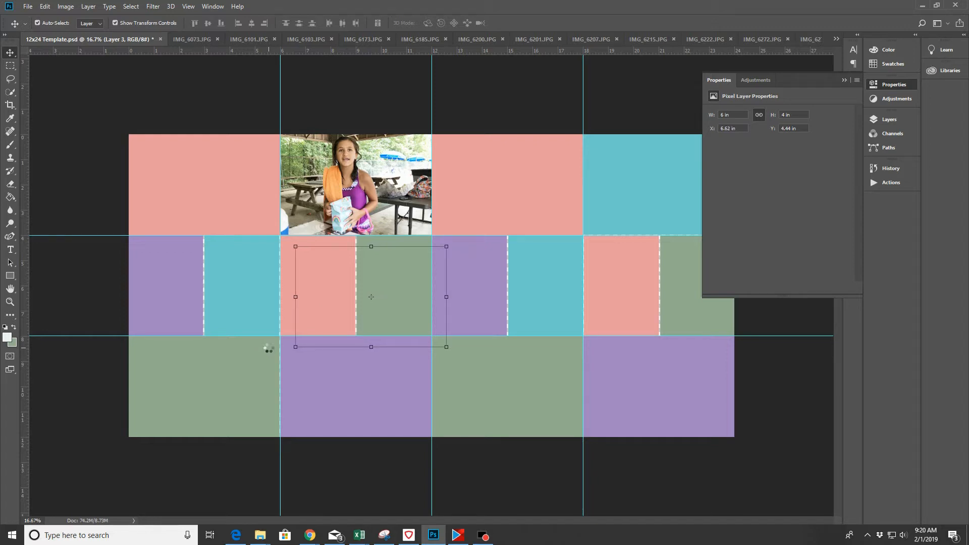
key(shift+Left)
key(shift+Left)
key(shift+Left)
key(shift+Left)
key(shift+Left)
key(shift+Left)
key(shift+Left)
key(shift+Left)
key(shift+Left)
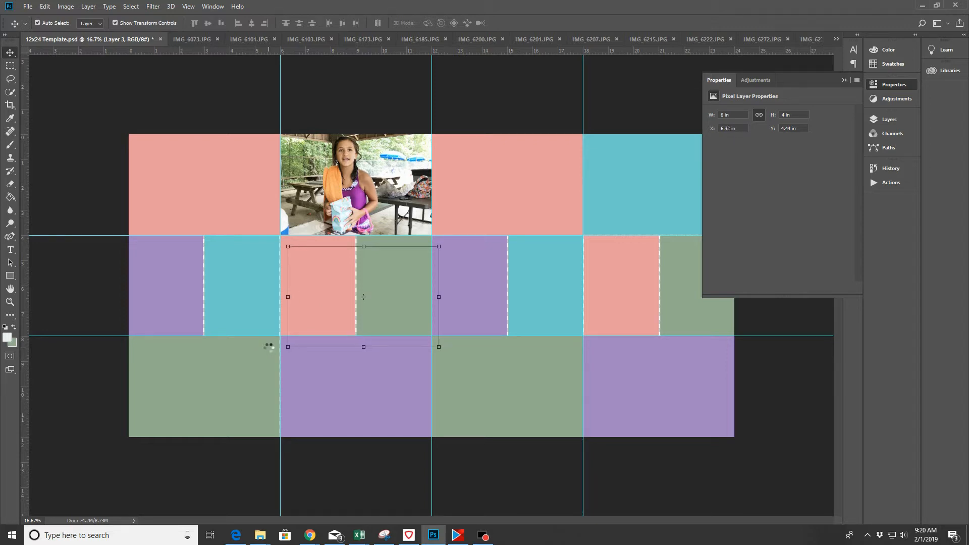
Move the pasted IMG_6073 photo layer left and down into the Photo 03 frame, at about X -0.02 in and Y 8 in
key(shift+Left)
key(shift+Left)
key(shift+Left)
key(shift+Left)
key(shift+Left)
key(shift+Left)
key(shift+Left)
key(shift+Left)
key(shift+Left)
key(shift+Left)
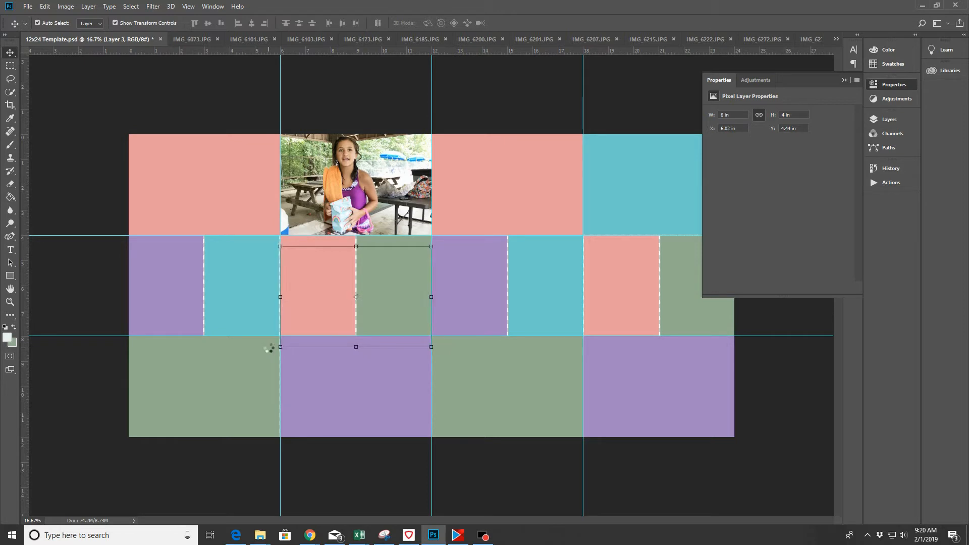
key(shift+Left)
key(shift+Left)
key(shift+Left)
key(shift+Left)
key(shift+Left)
key(shift+Left)
key(shift+Left)
key(shift+Left)
key(shift+Left)
key(shift+Left)
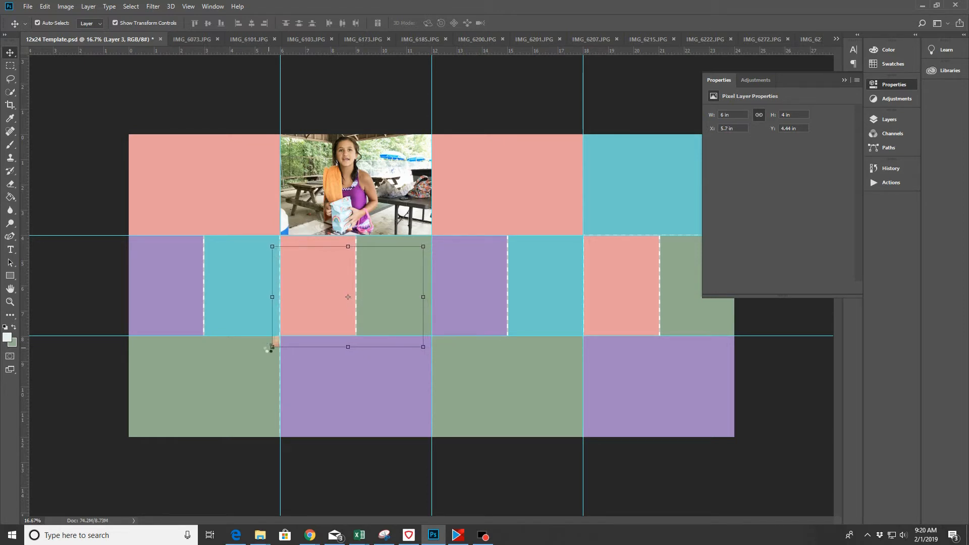
key(shift+Left)
key(shift+Left)
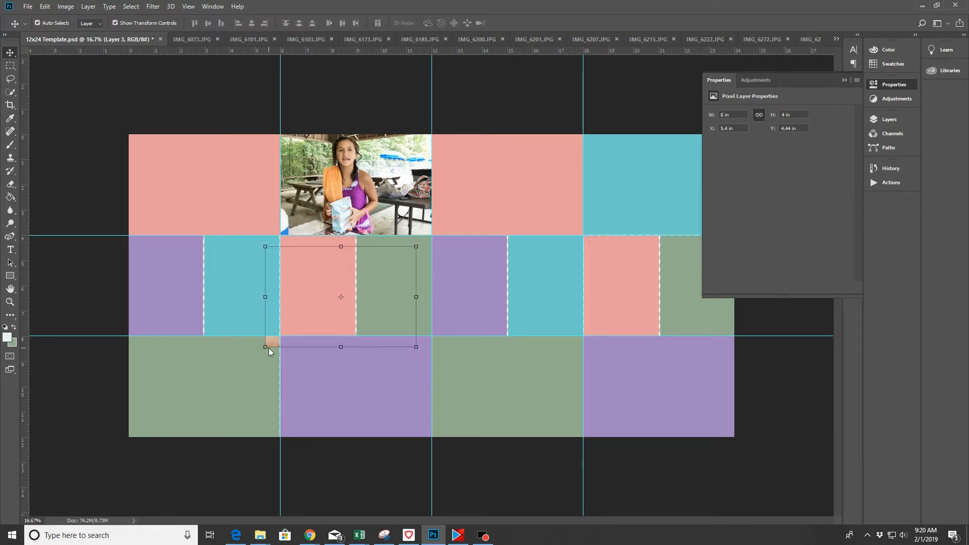
drag(275, 344, 137, 432)
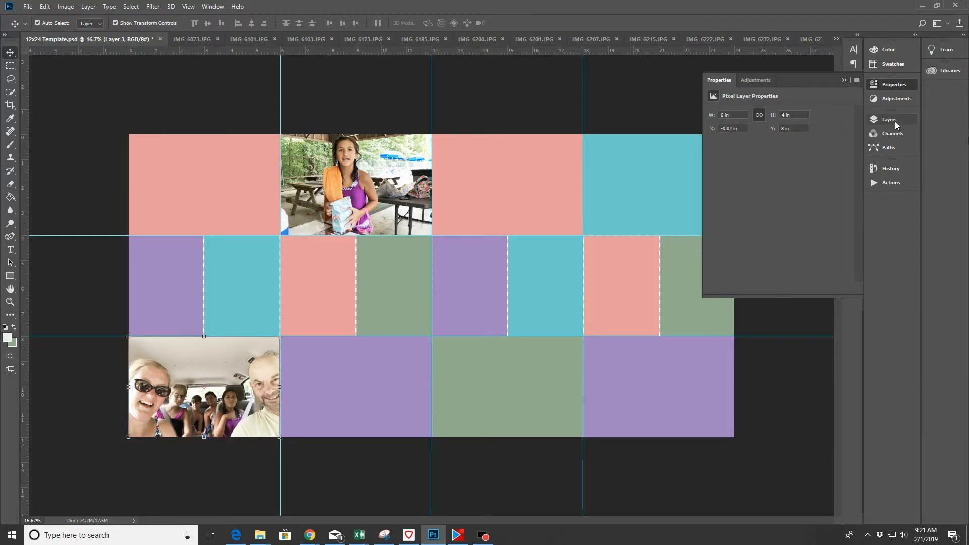
Close the cropped IMG_6073 photo file and dismiss the mail notification
click(889, 120)
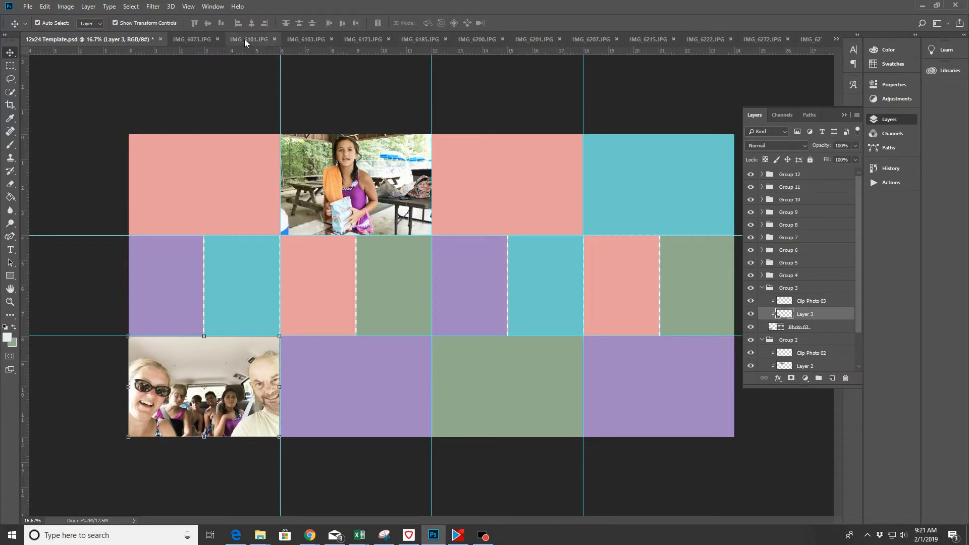
click(191, 39)
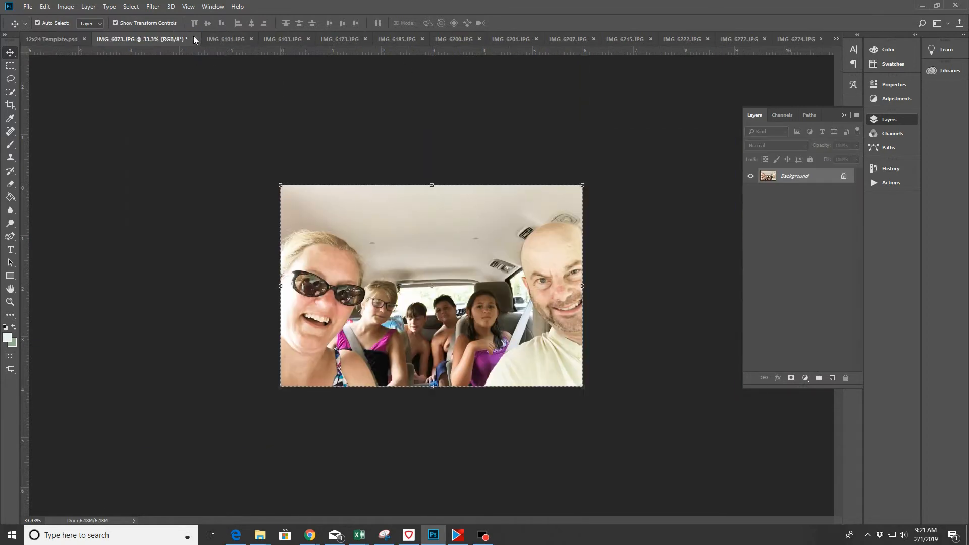
click(469, 197)
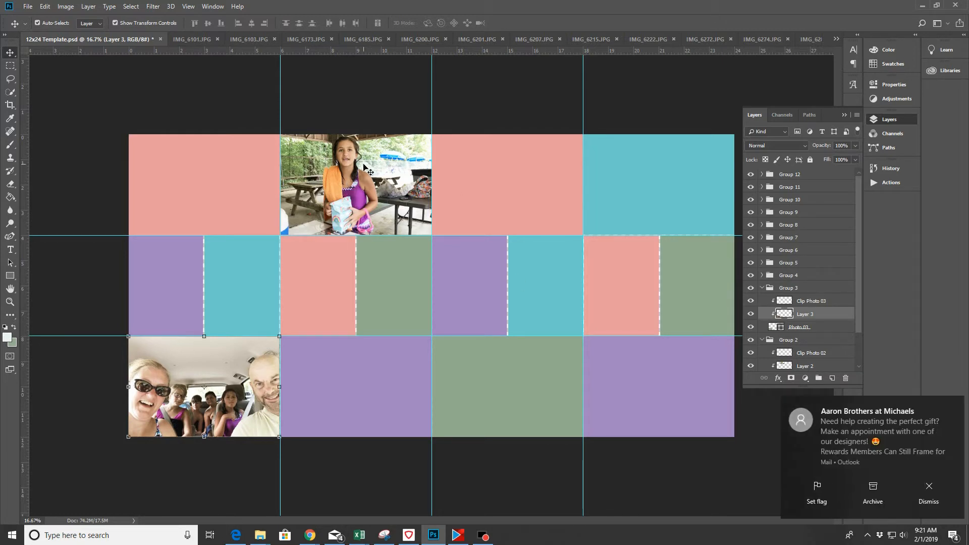
click(927, 488)
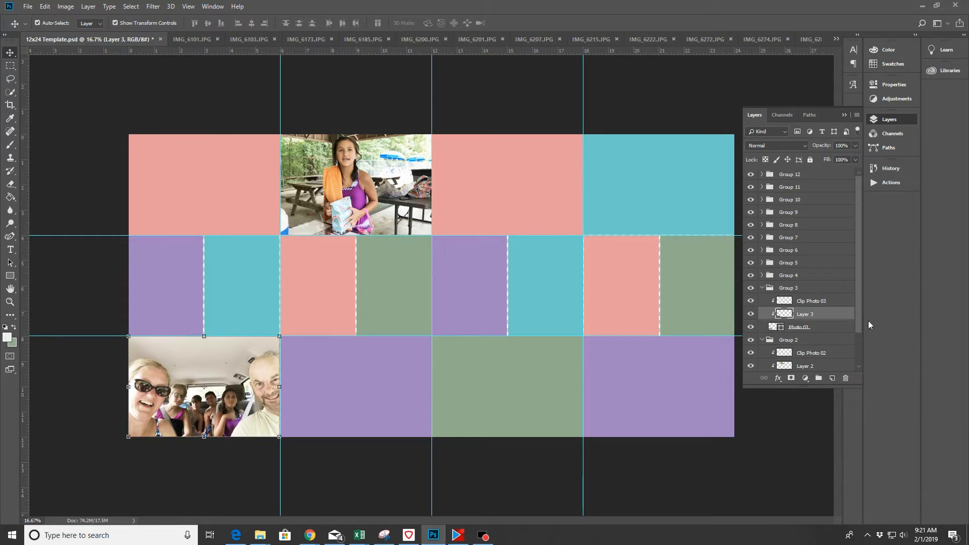
Give the Photo 03 frame shape a white stroke 50 px wide
click(823, 328)
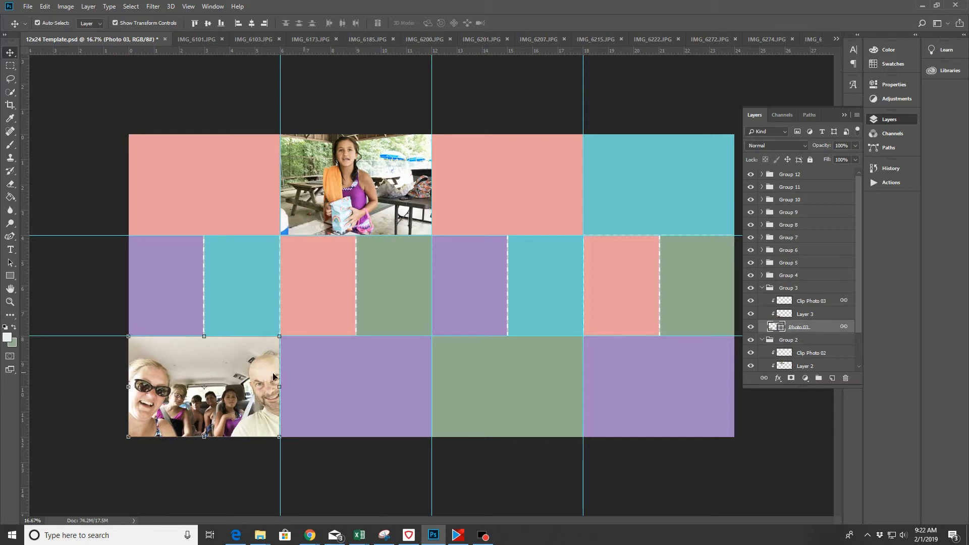
click(10, 276)
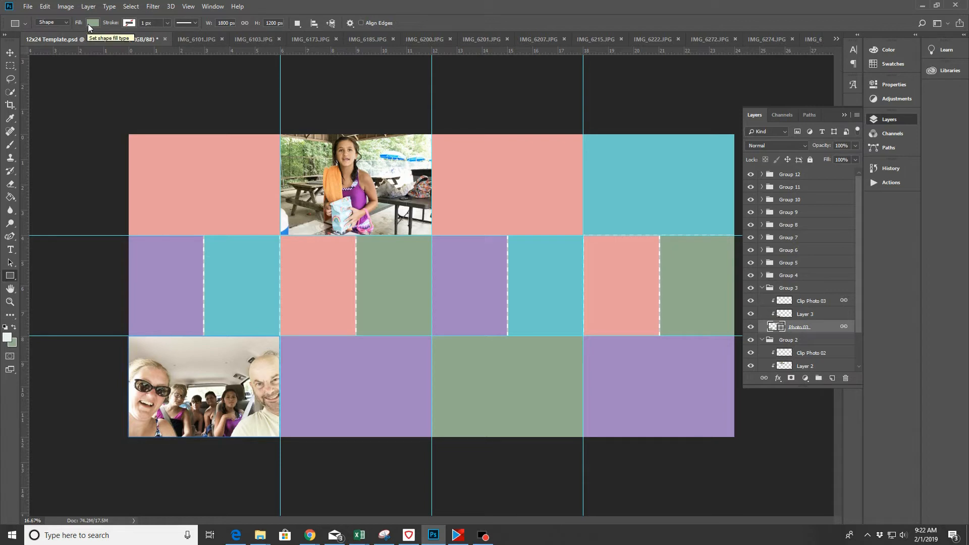
click(129, 24)
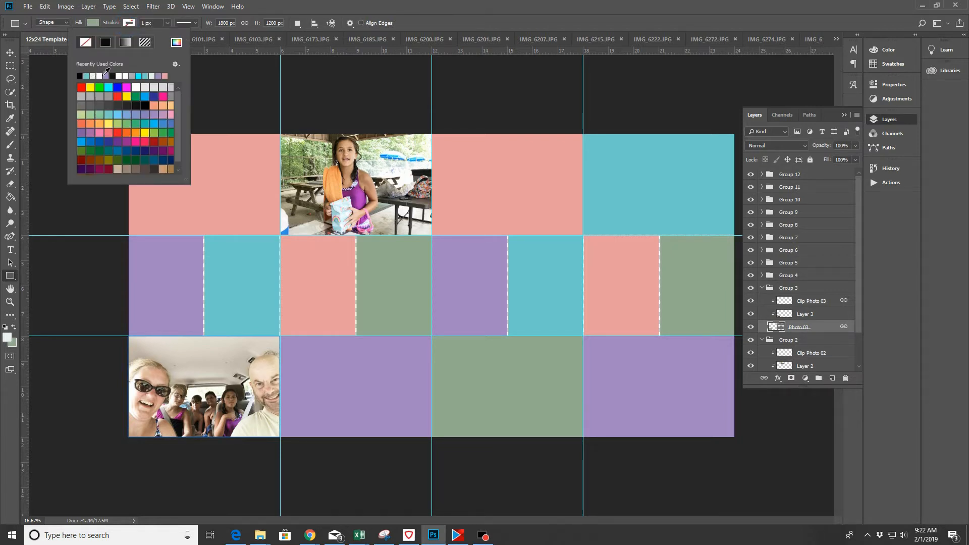
click(135, 87)
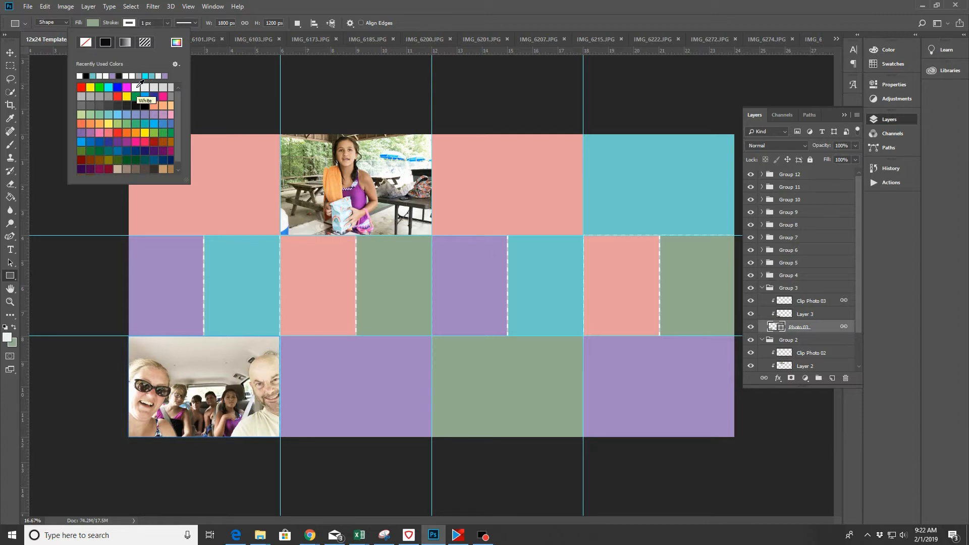
click(142, 23)
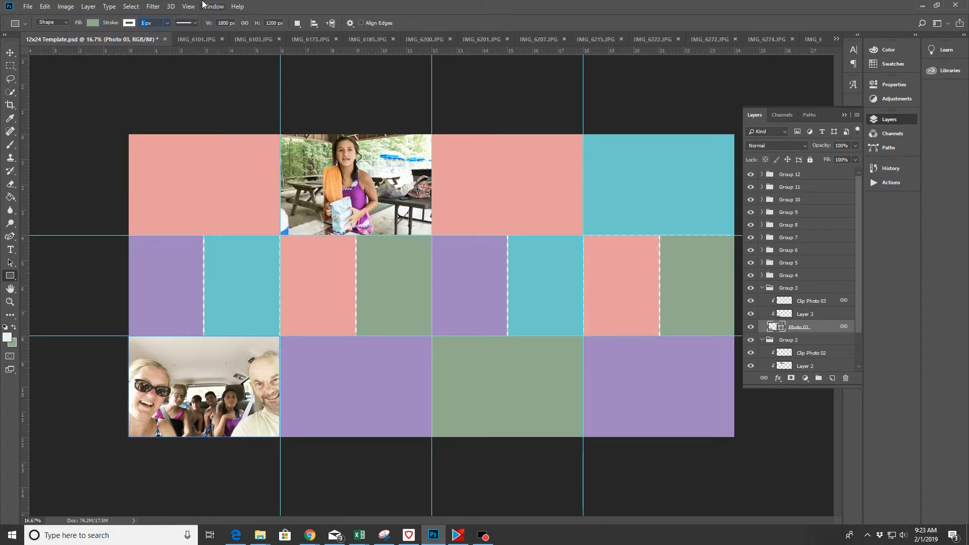
text(50px)
key(Return)
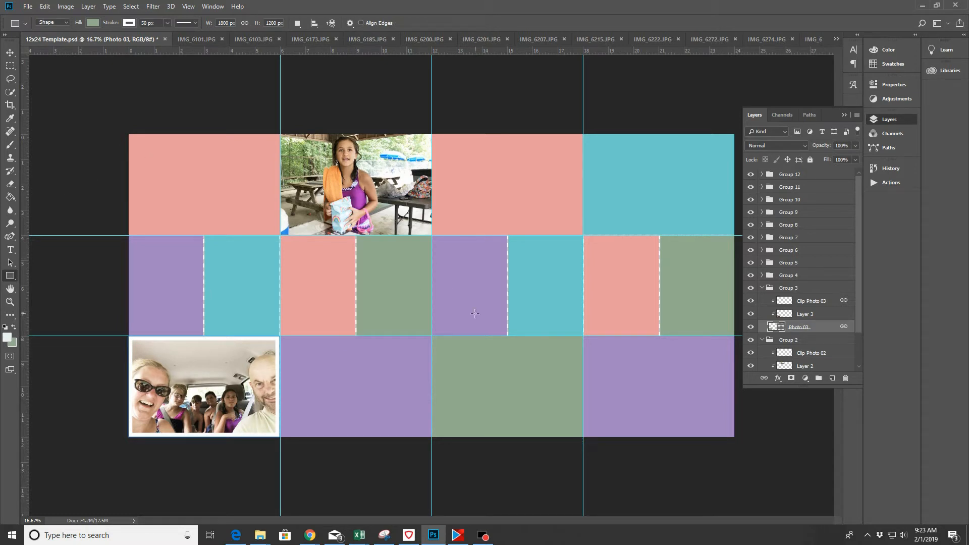
Give the Photo 02 frame shape a white stroke 50 px wide
click(10, 53)
click(384, 177)
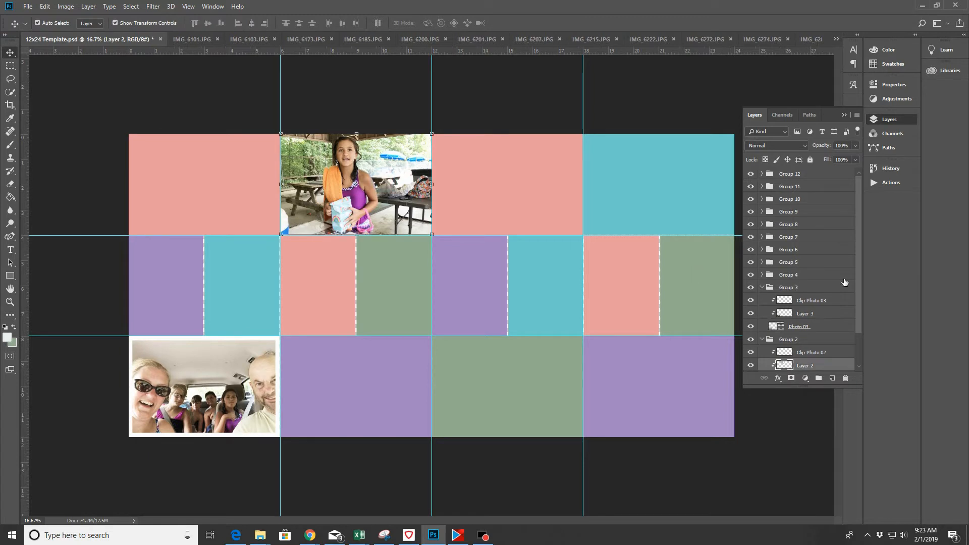
drag(858, 249, 865, 312)
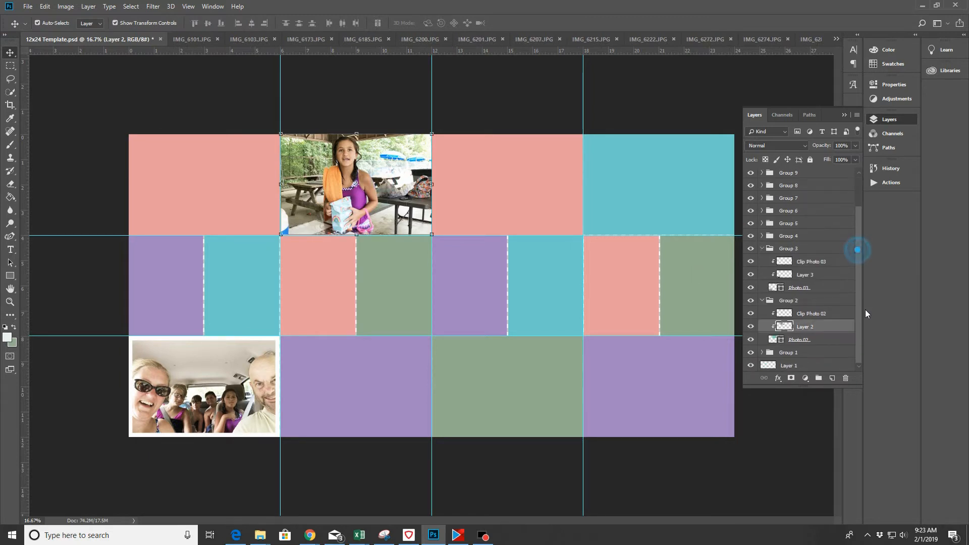
click(813, 342)
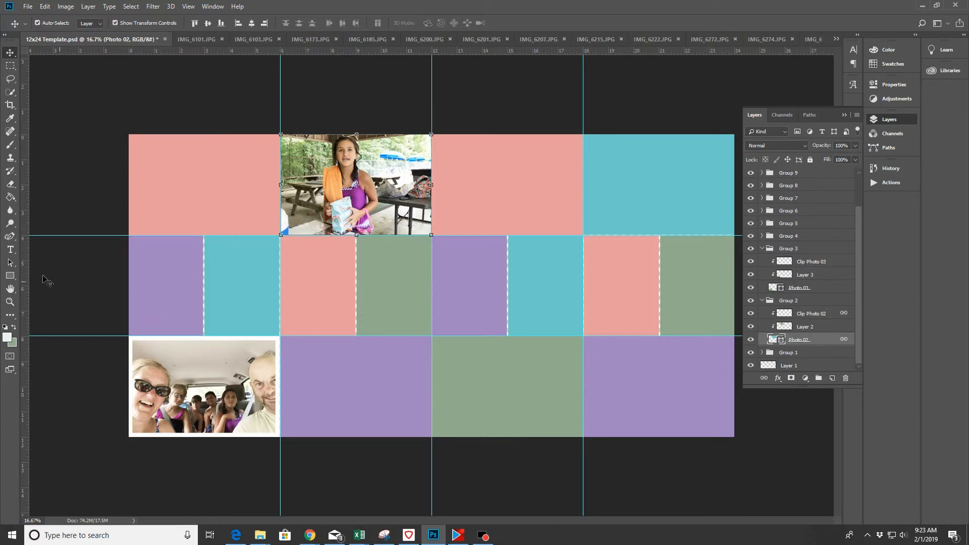
click(9, 276)
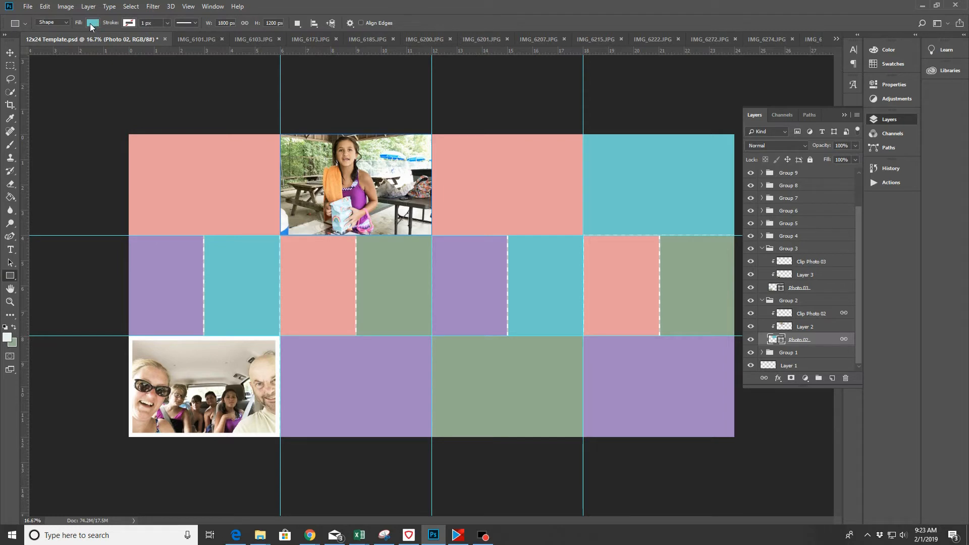
click(125, 24)
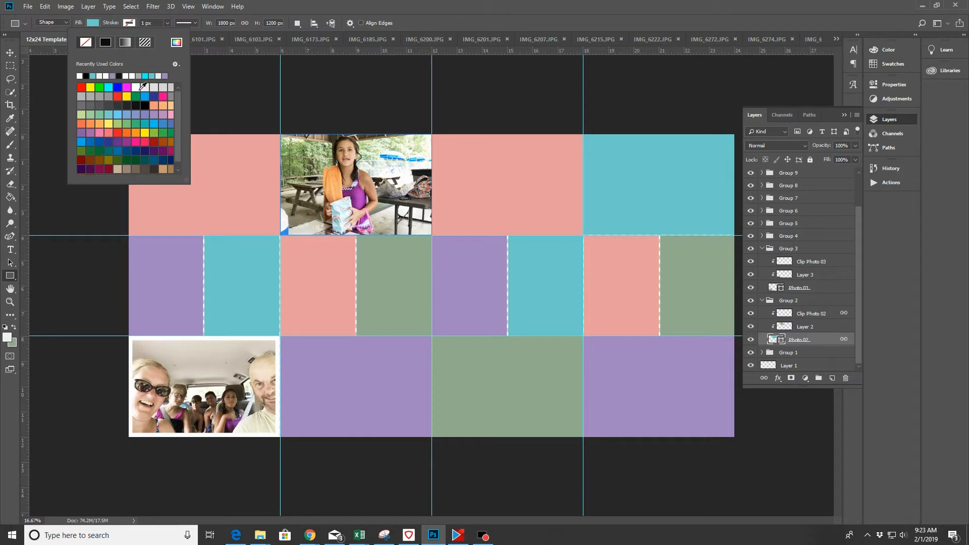
click(140, 88)
click(141, 24)
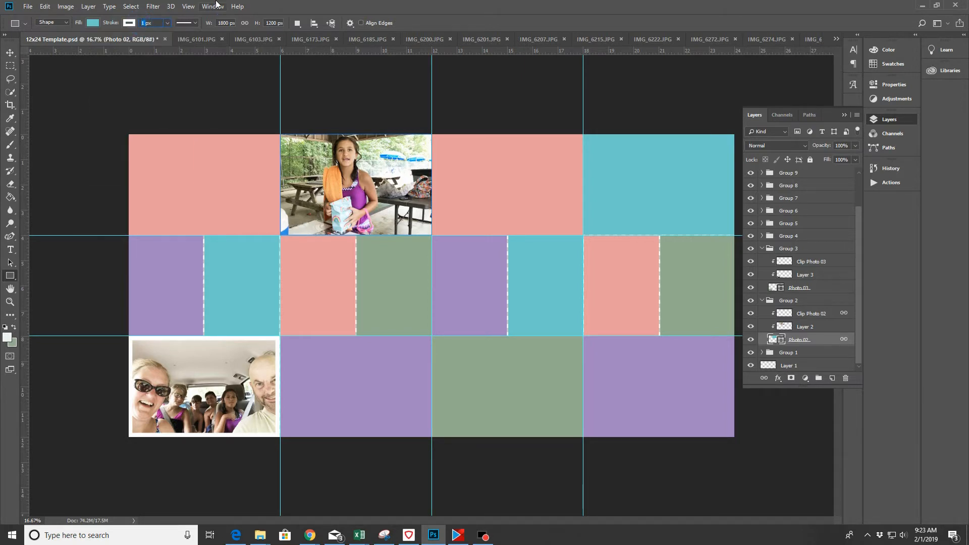
text(5px)
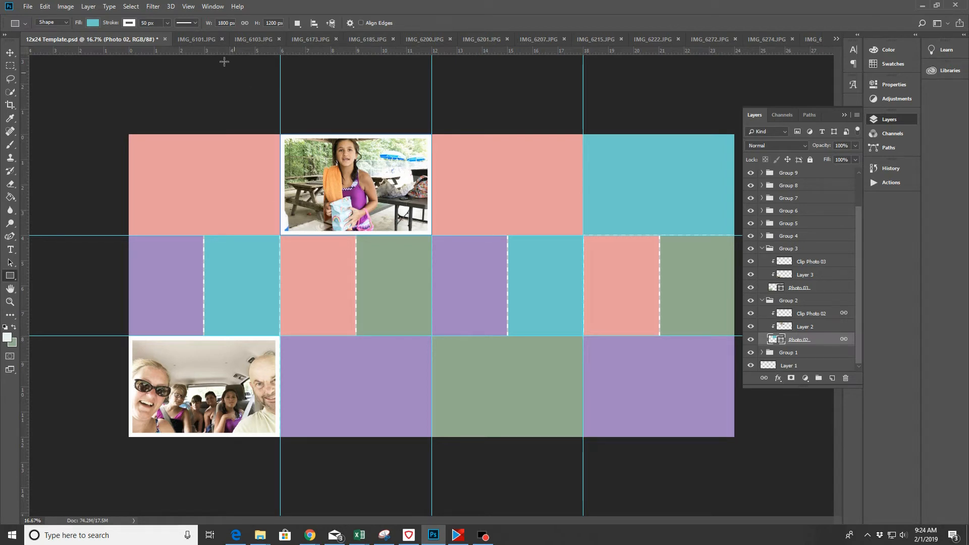
Brighten IMG_6101 with a Curves adjustment raising the midtones from input 134 to output 186, and flatten the image
click(188, 40)
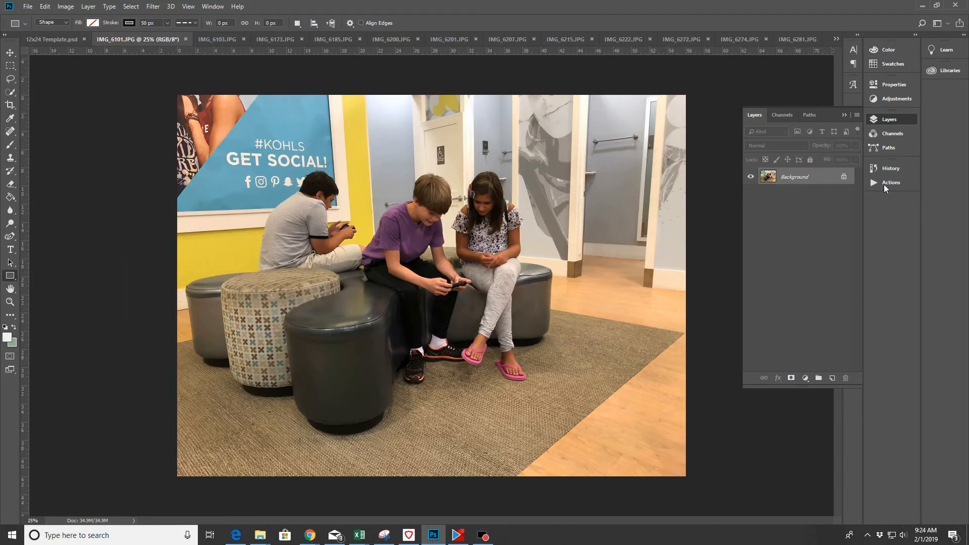
click(901, 99)
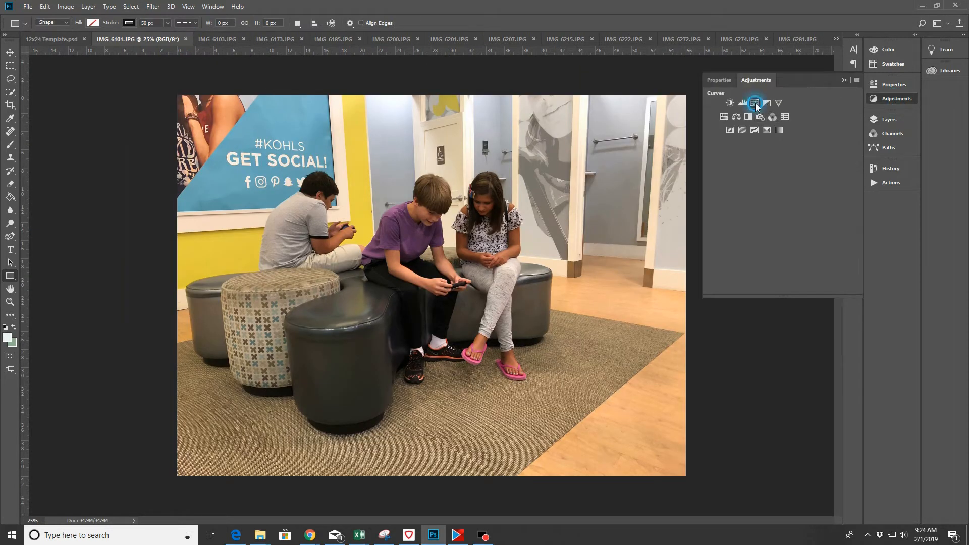
click(756, 101)
drag(793, 188, 790, 167)
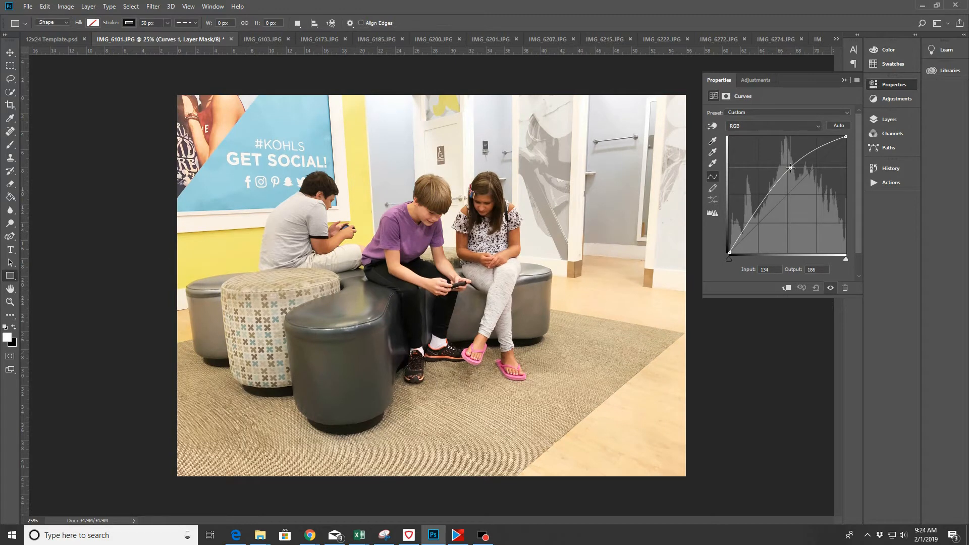
click(88, 6)
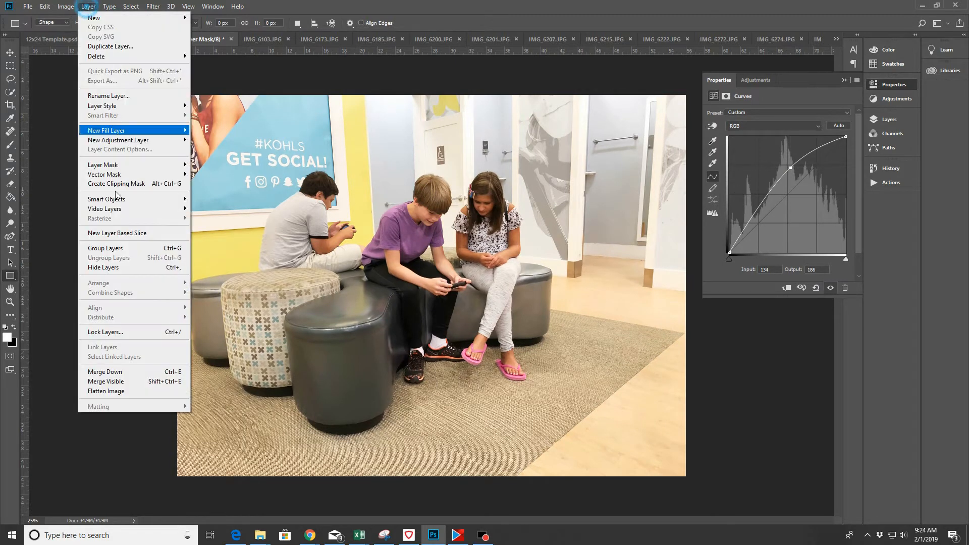
click(106, 392)
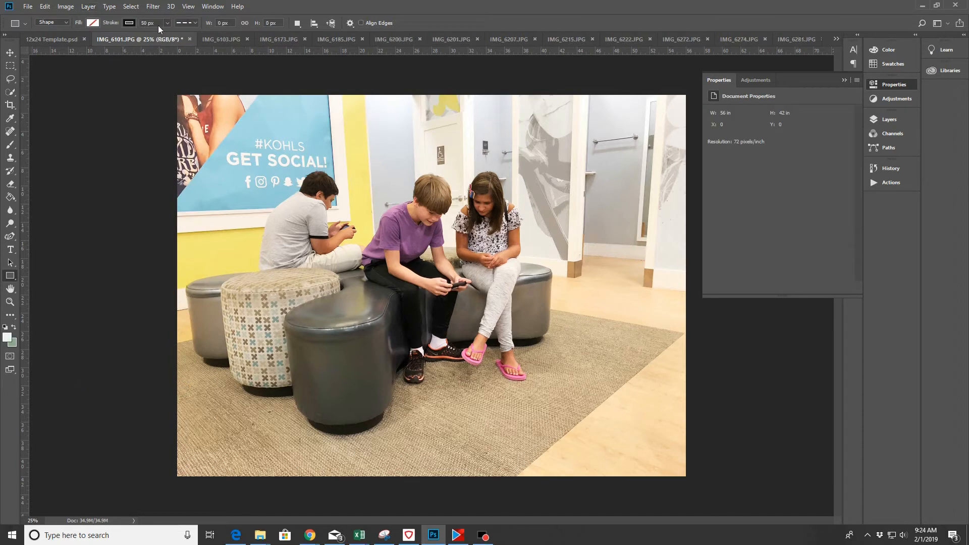
Sharpen IMG_6101 with Unsharp Mask at 99%, radius 1.0 and threshold 5, and crop it to 6 in by 4 in at 300 px/in
click(153, 7)
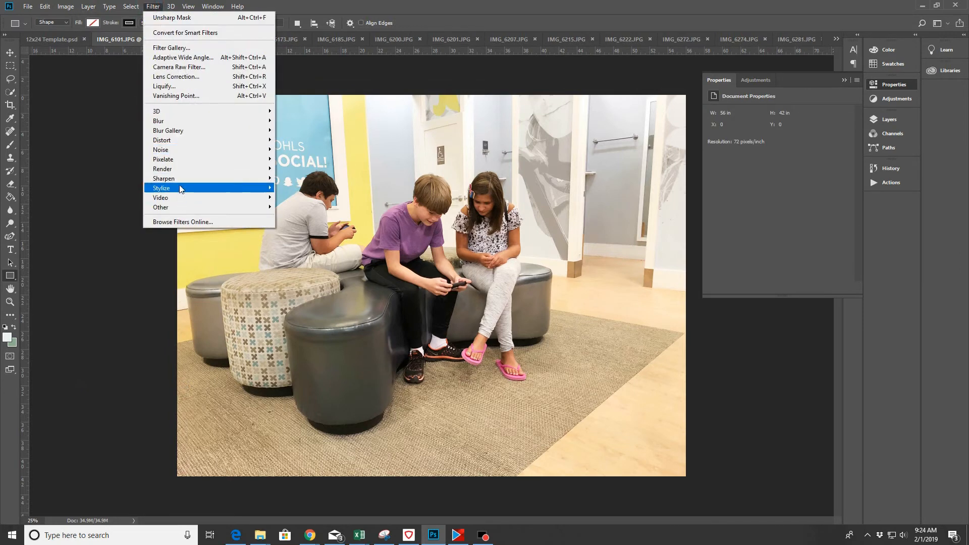
mouse_move(179, 180)
click(295, 226)
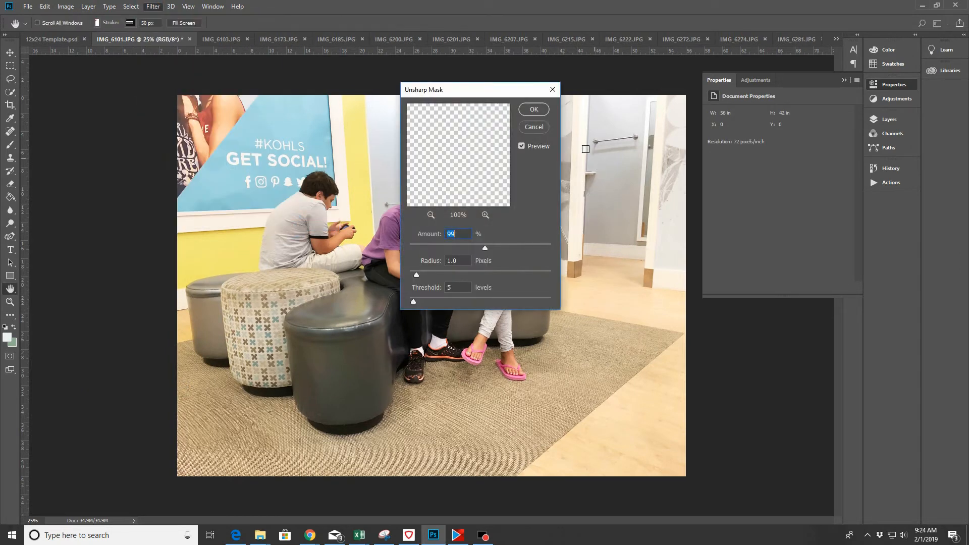
click(526, 107)
key(u)
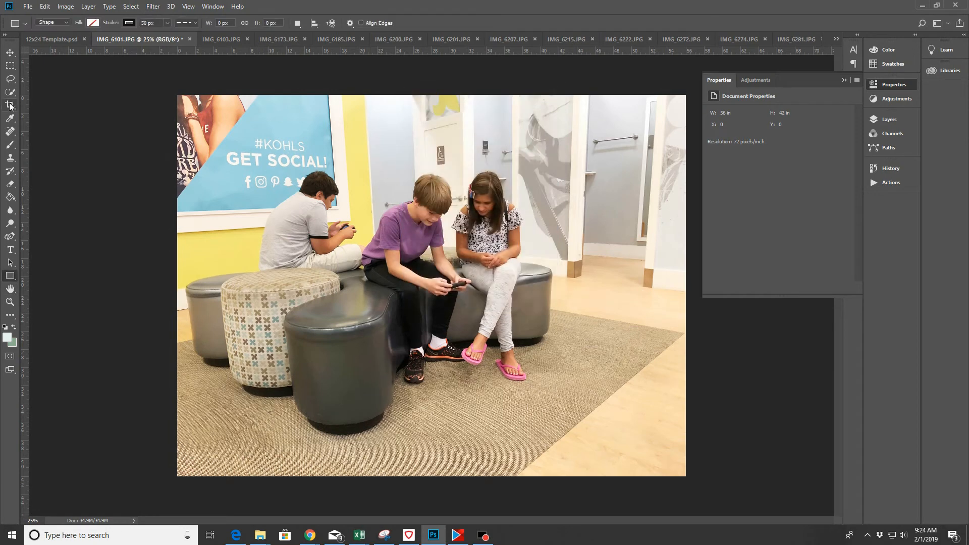
click(10, 105)
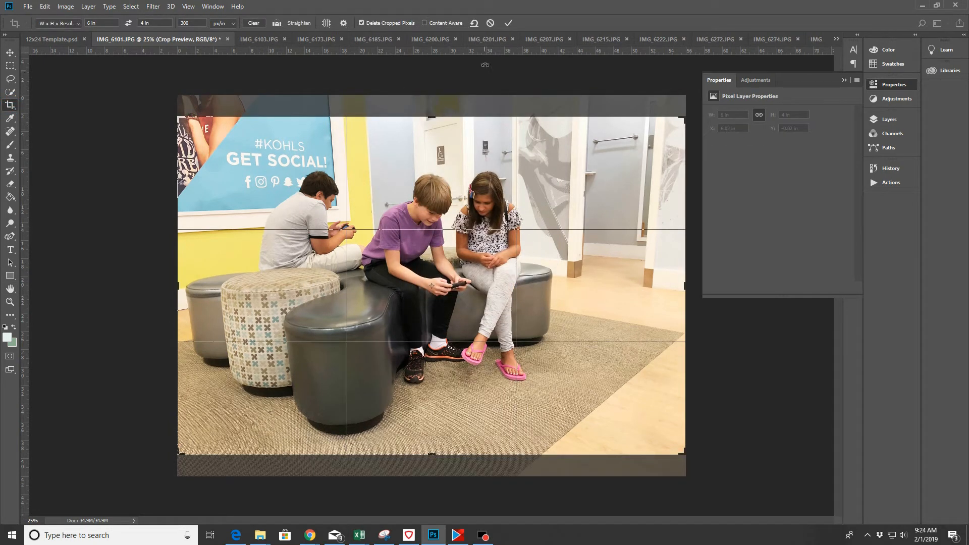
click(508, 24)
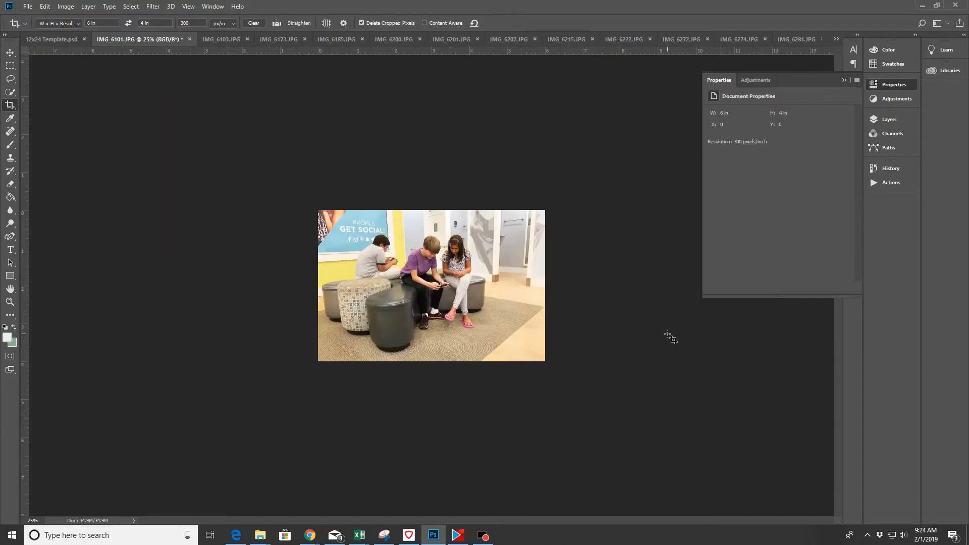
Copy the whole cropped IMG_6101 photo and paste it into the 12x24 template directly above the Photo 04 layer
key(ctrl+a)
click(45, 41)
key(v)
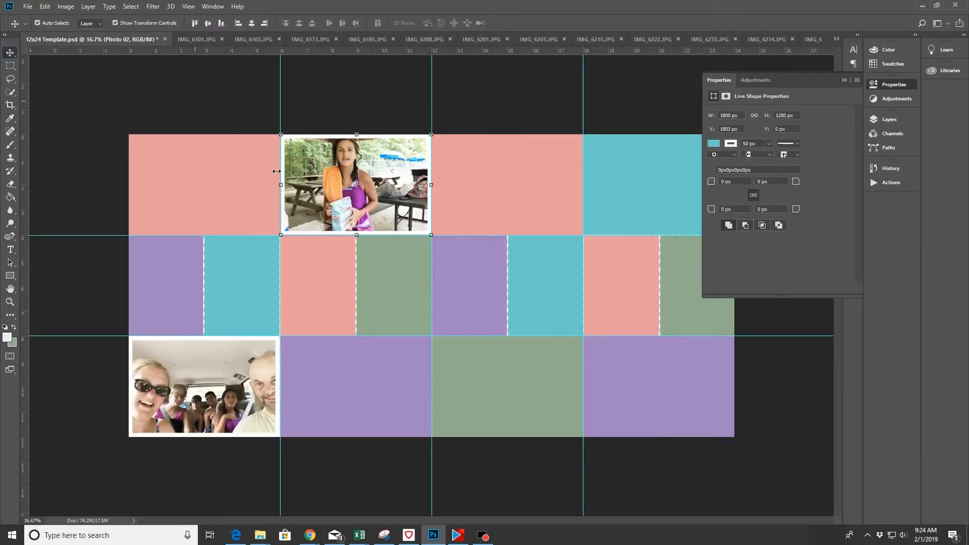
click(373, 382)
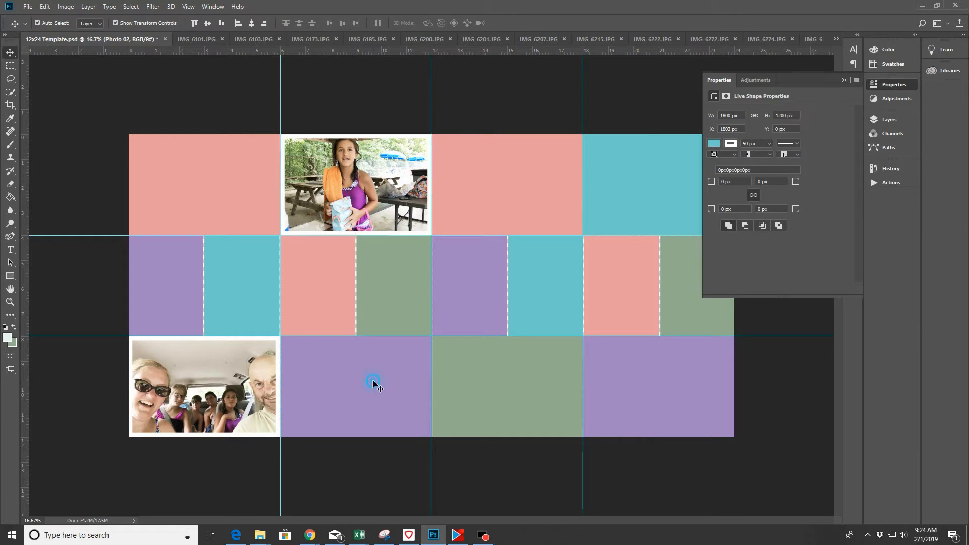
key(ctrl+v)
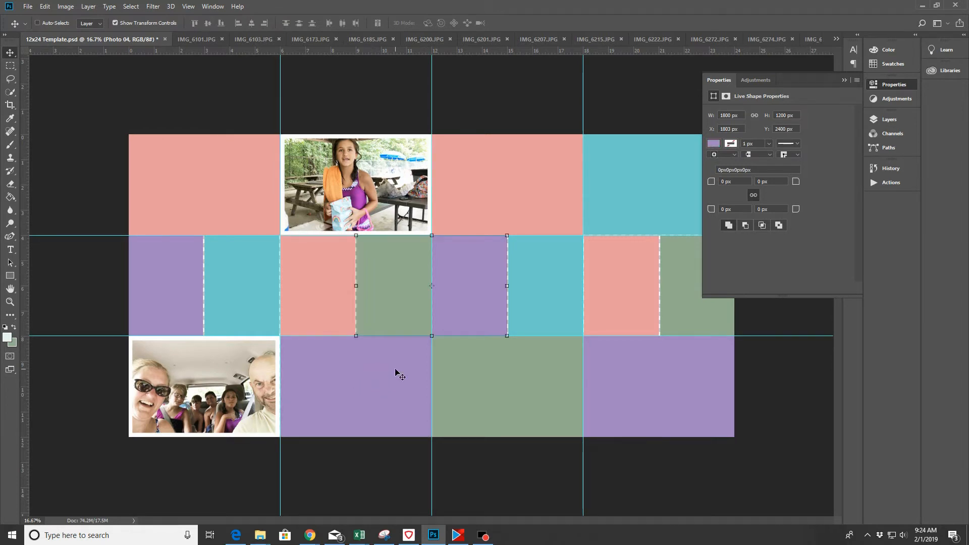
Move the pasted IMG_6101 photo into the Photo 04 frame, the second frame of the lower row, so that it fills it
key(Down)
key(Down)
key(Down)
key(Down)
key(Down)
key(Down)
key(Down)
key(Down)
key(Down)
key(Down)
key(Down)
key(Down)
key(Down)
key(Down)
key(Down)
key(Down)
key(Down)
key(Down)
key(Down)
key(Down)
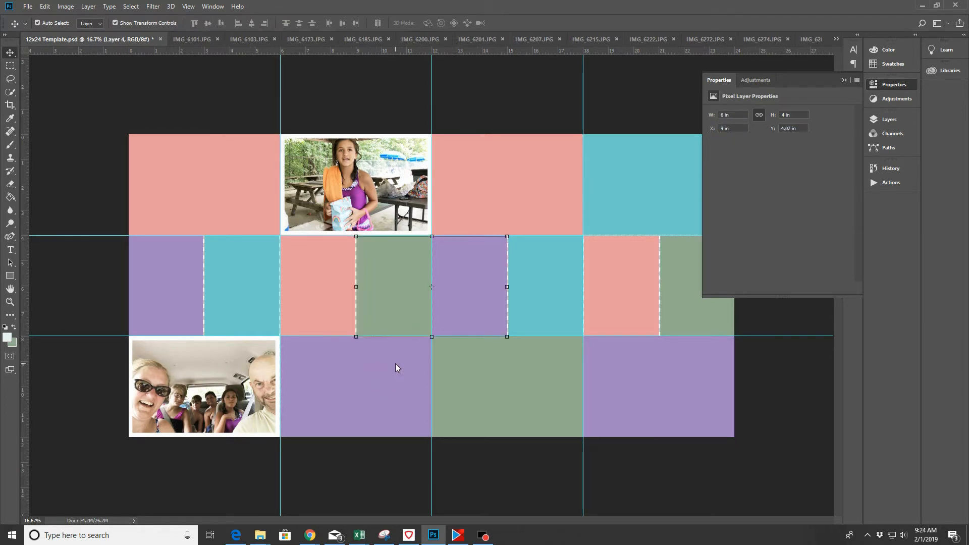
key(Down)
key(Down)
key(Down)
key(Down)
key(Down)
key(Down)
key(Down)
key(Down)
key(Down)
key(Down)
key(Down)
key(Down)
key(Down)
key(Down)
key(Down)
key(Down)
key(Down)
key(Down)
key(Down)
key(Down)
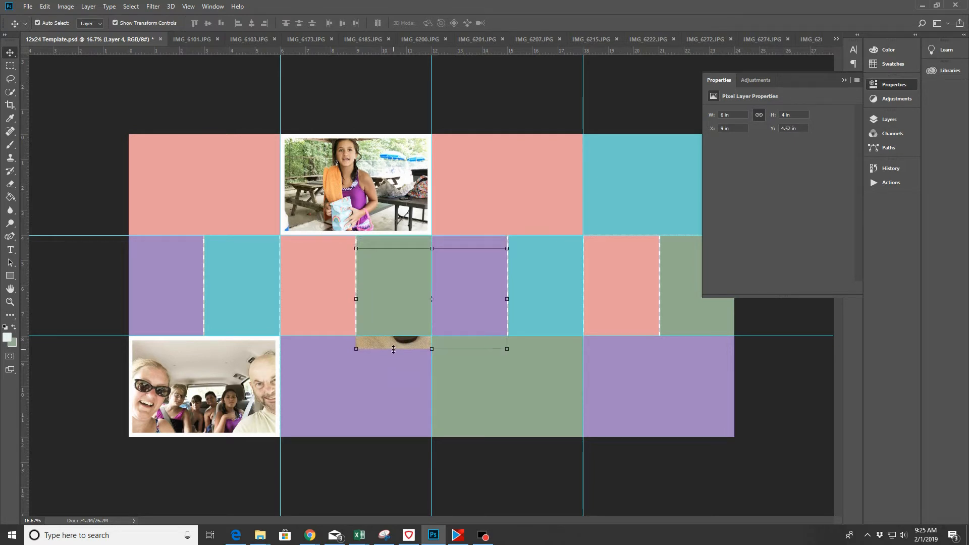
drag(405, 345, 328, 433)
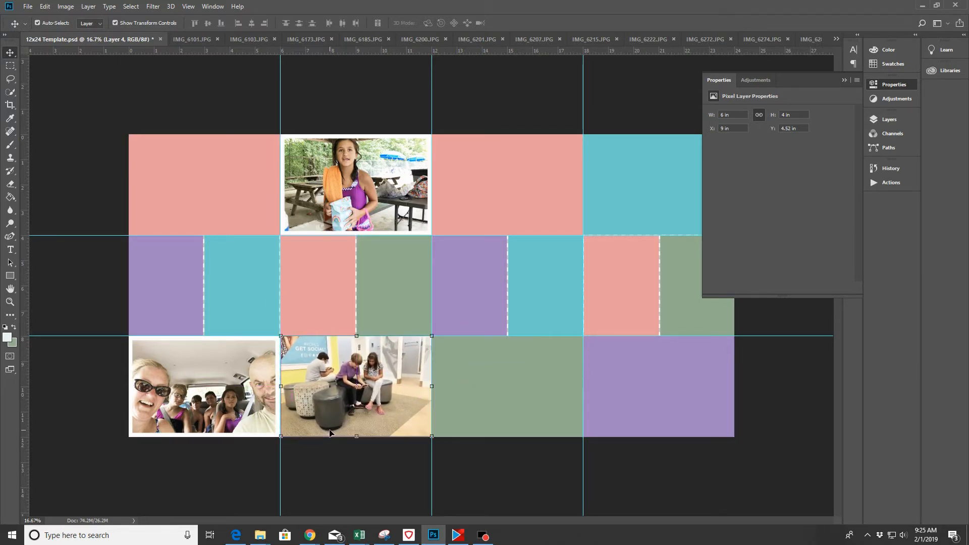
Give the Photo 04 frame shape a white stroke 50 px wide
click(900, 121)
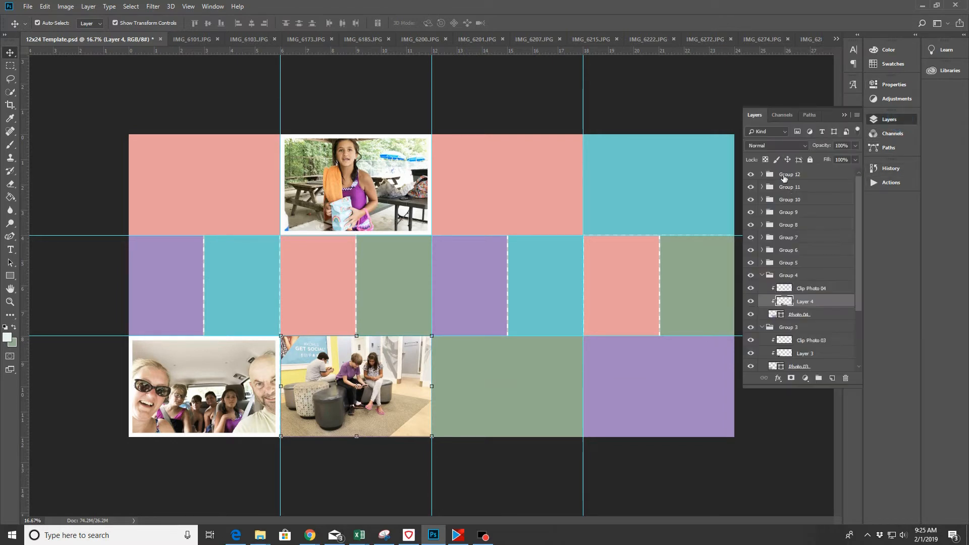
click(808, 314)
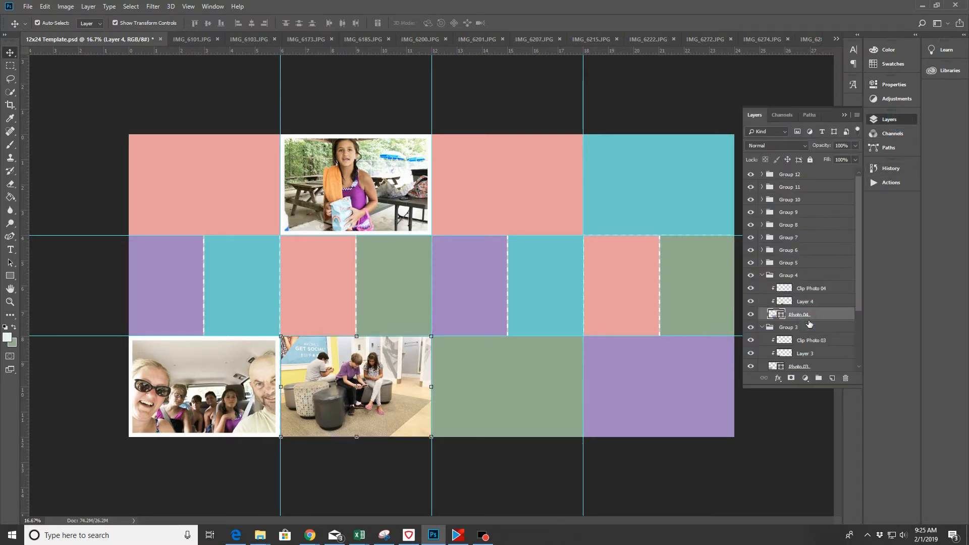
click(10, 276)
click(130, 23)
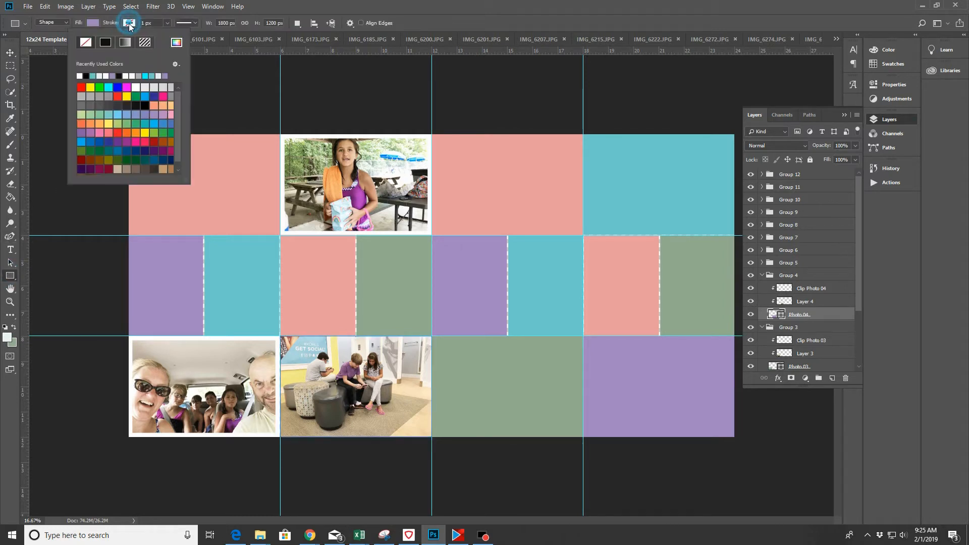
click(142, 77)
click(142, 23)
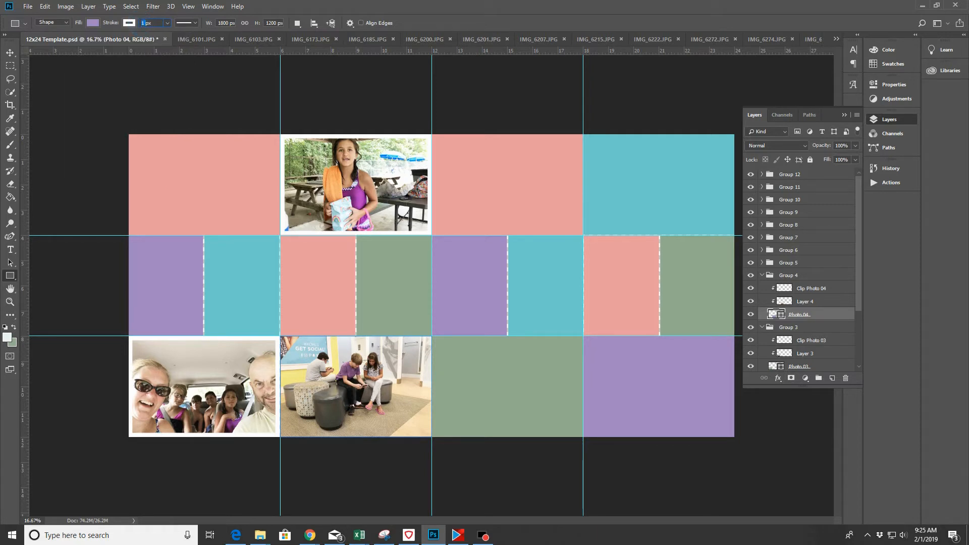
text(50)
key(Return)
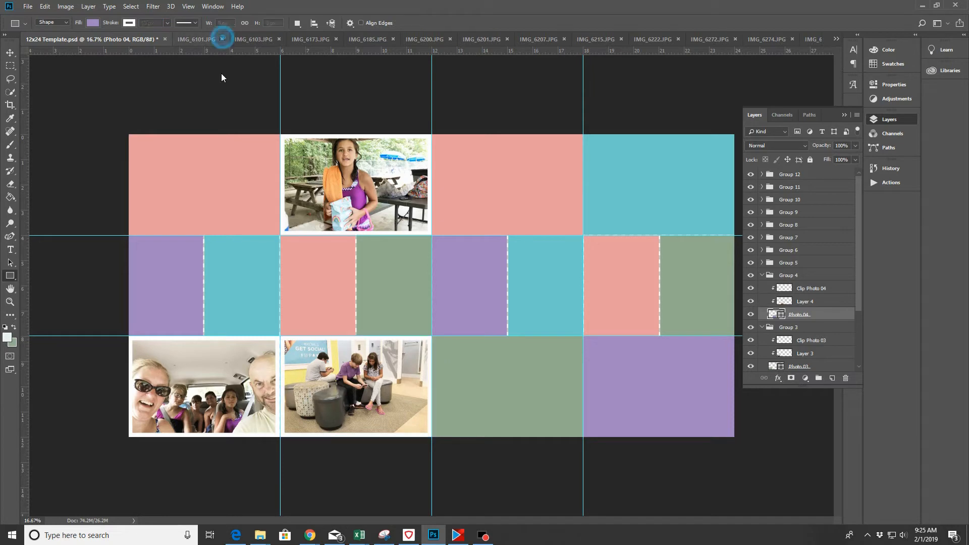
Close IMG_6101 without saving and bring up IMG_6103
click(222, 39)
click(467, 202)
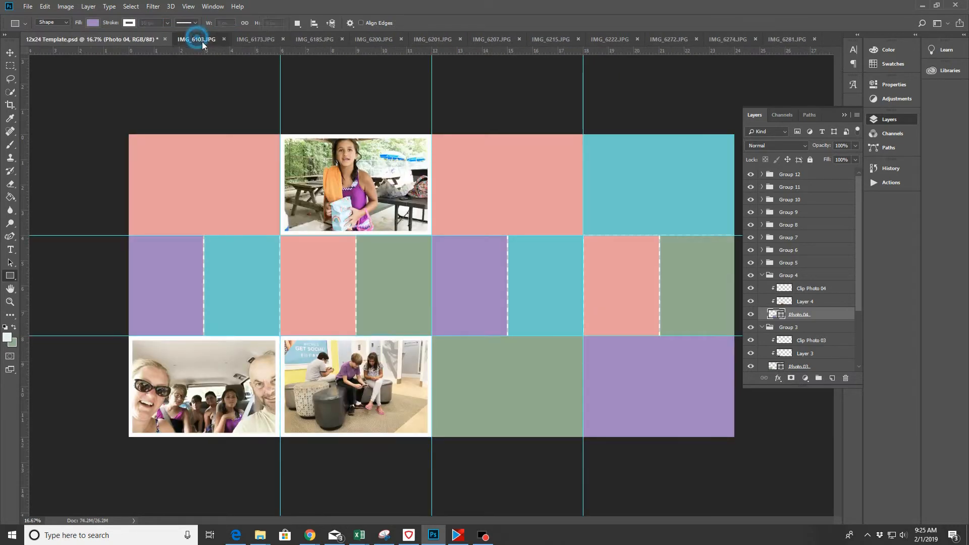
click(200, 39)
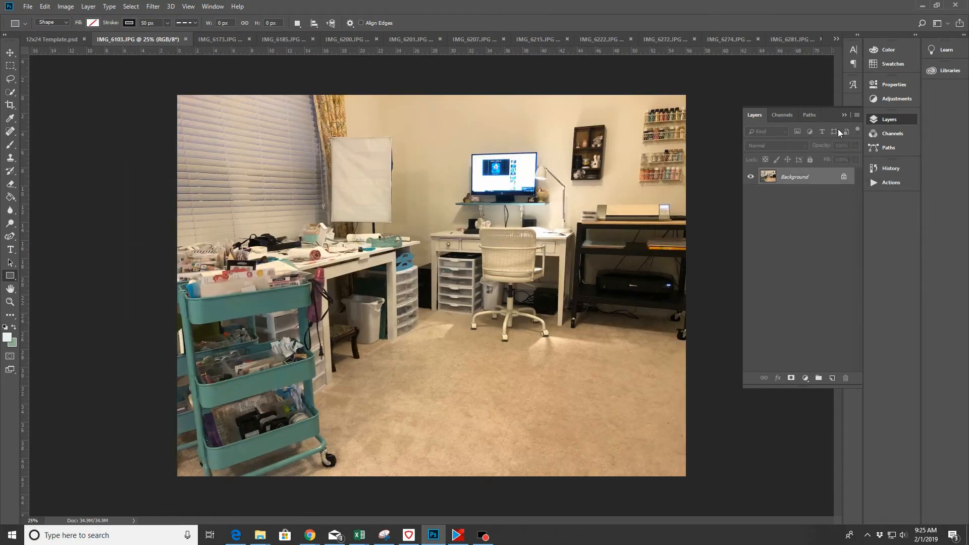
Brighten IMG_6103 with a Curves adjustment raising the midtones from input 138 to output 187, and flatten the image
click(892, 99)
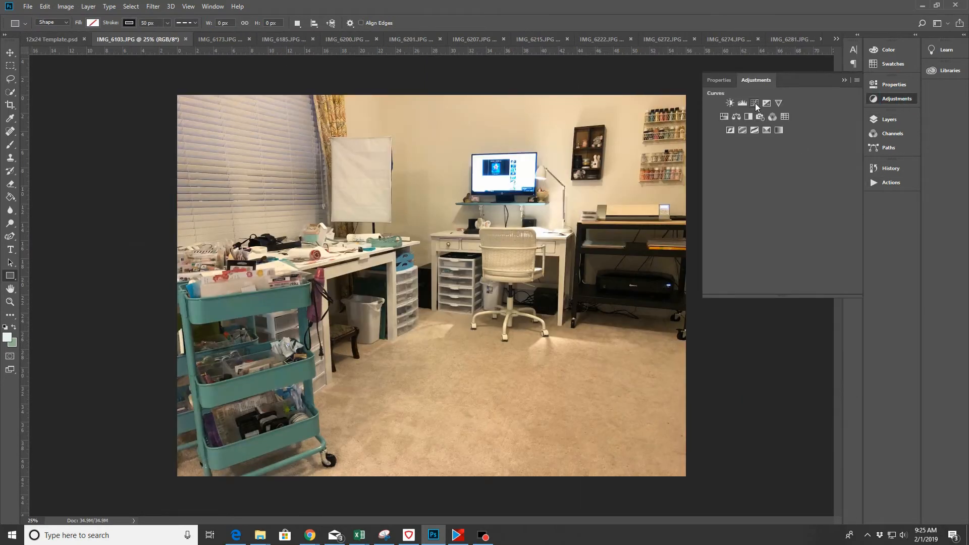
click(755, 103)
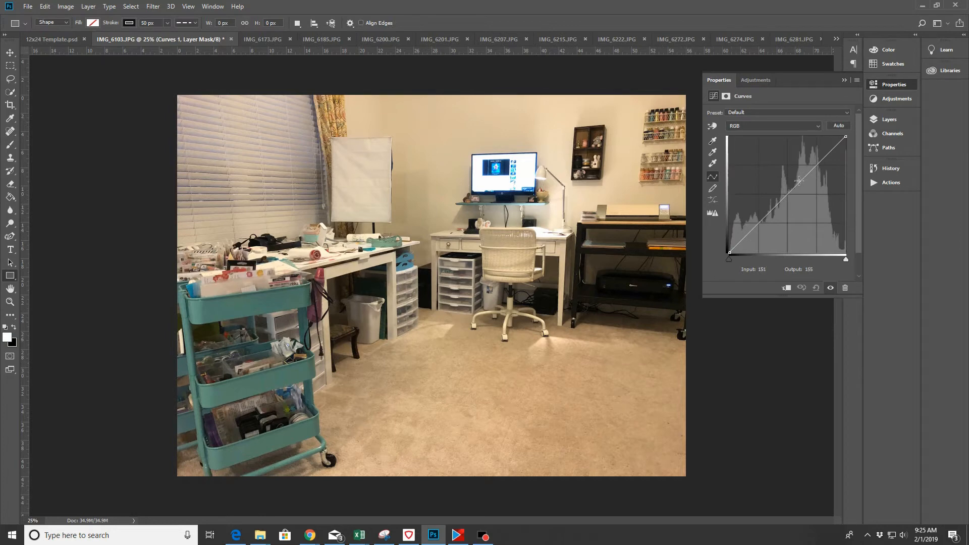
drag(799, 181, 792, 167)
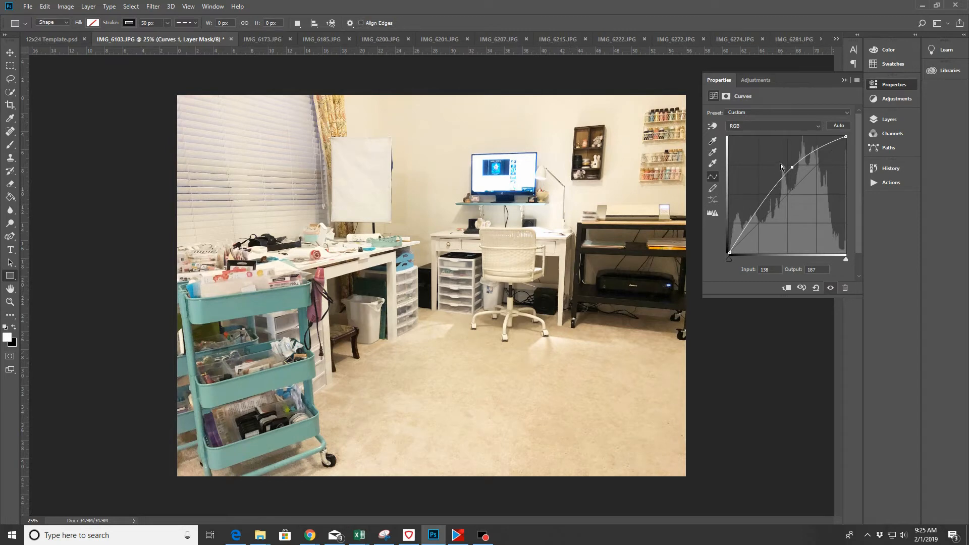
click(88, 7)
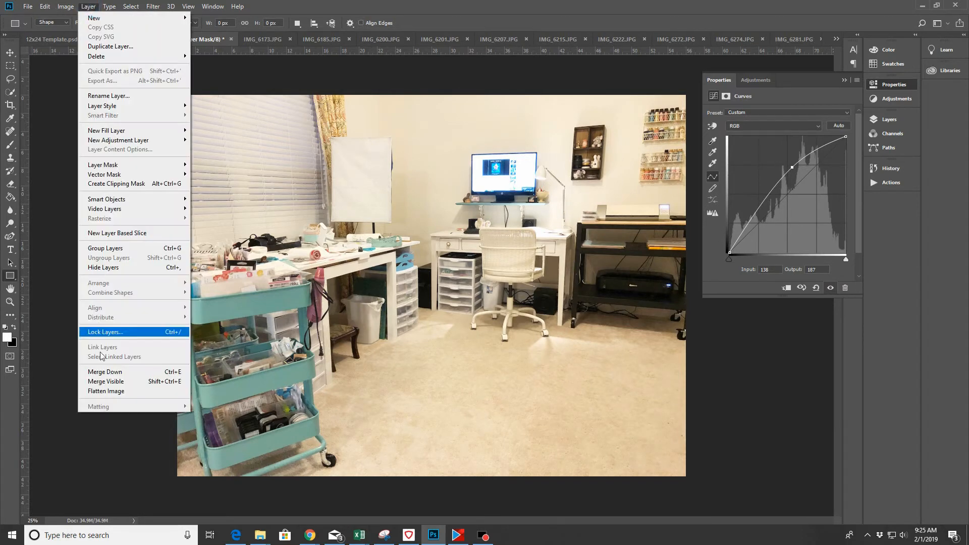
click(112, 390)
Sharpen IMG_6103 with Unsharp Mask and crop it to 6 in by 4 in at 300 px/in
click(151, 6)
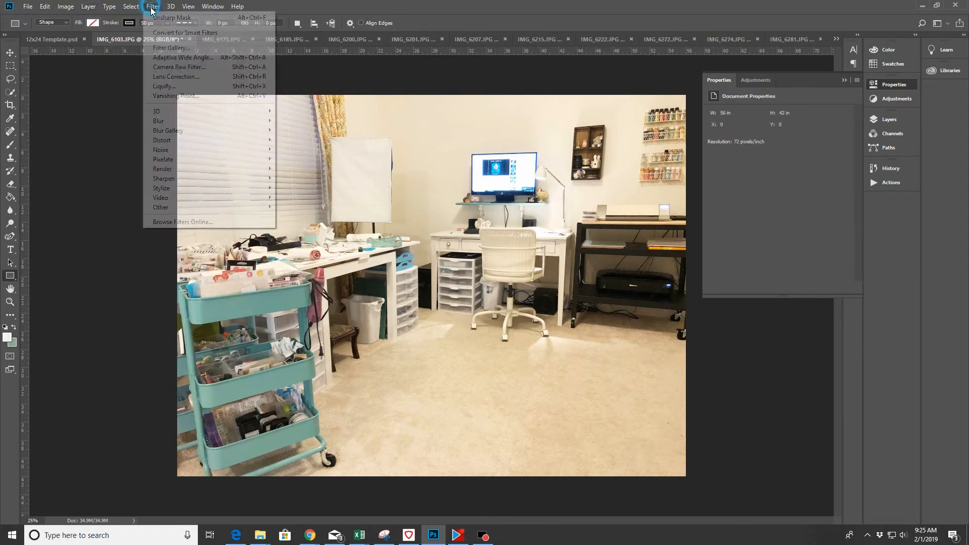
mouse_move(188, 178)
click(293, 226)
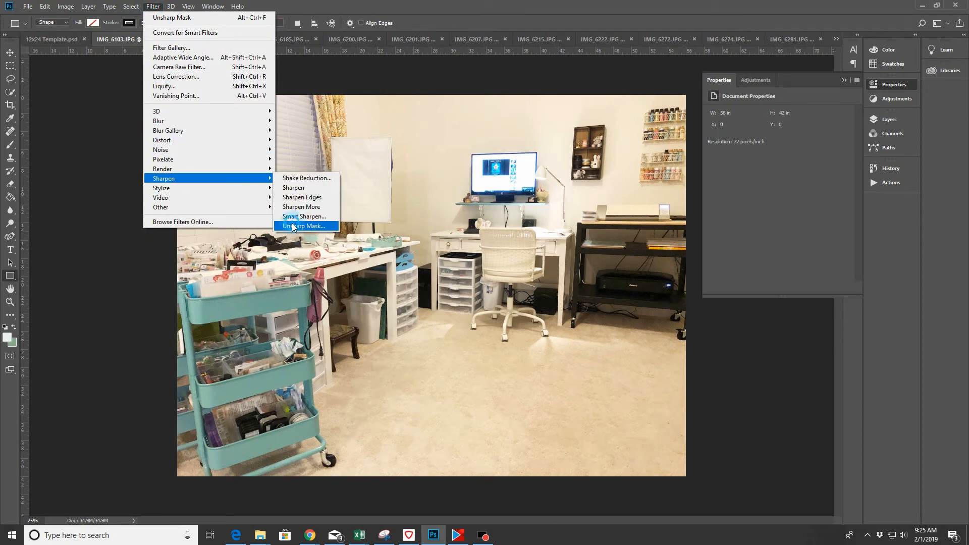
click(533, 109)
key(c)
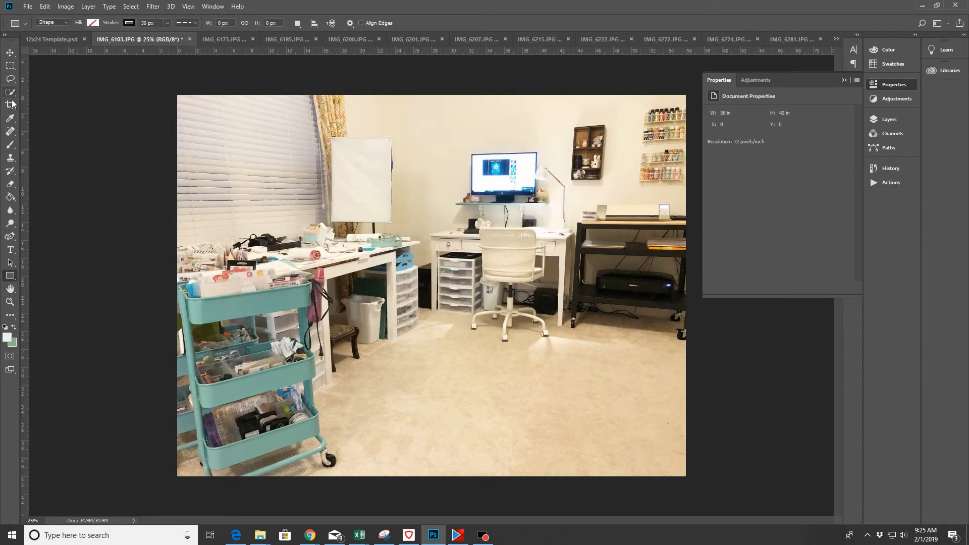
click(459, 246)
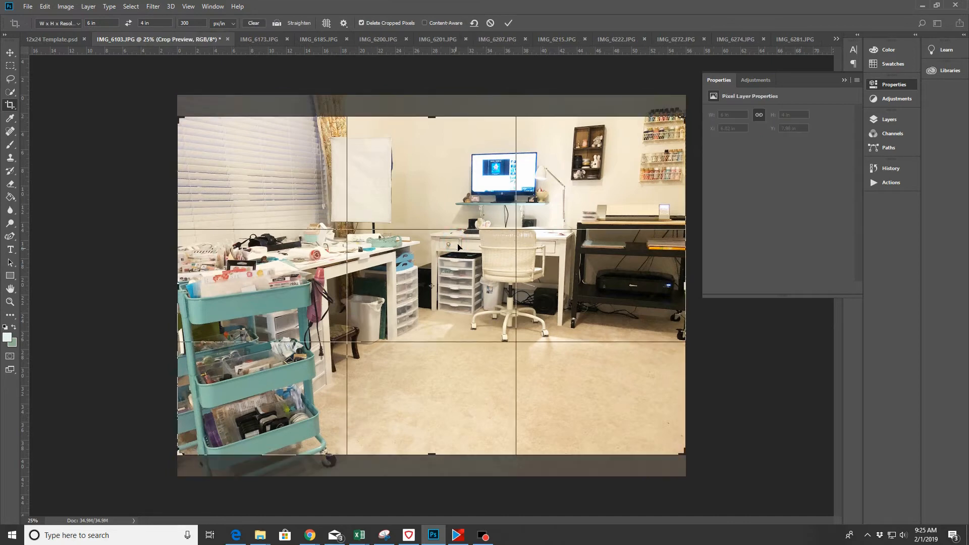
click(508, 23)
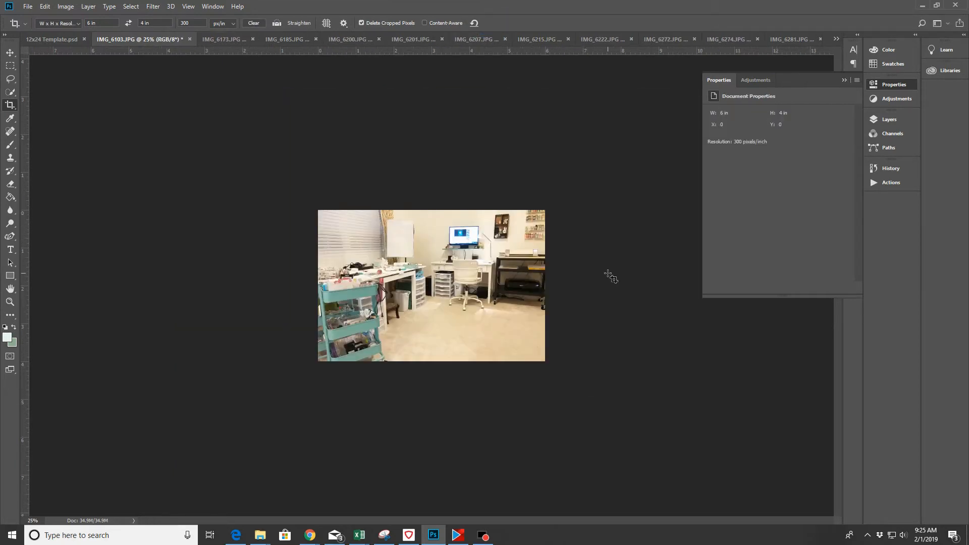
Copy the whole cropped IMG_6103 photo and paste it into the 12x24 template directly above the Photo 09 layer
key(ctrl+a)
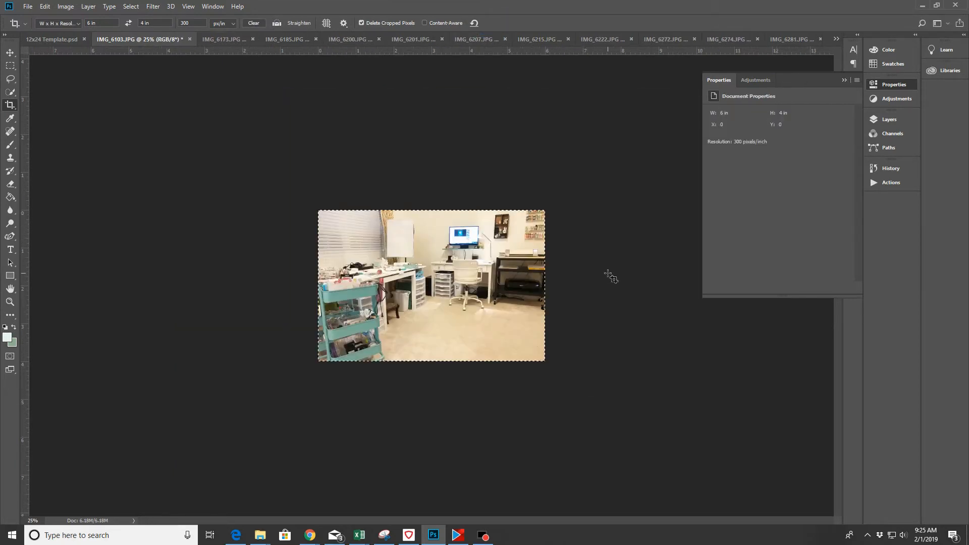
click(62, 41)
key(v)
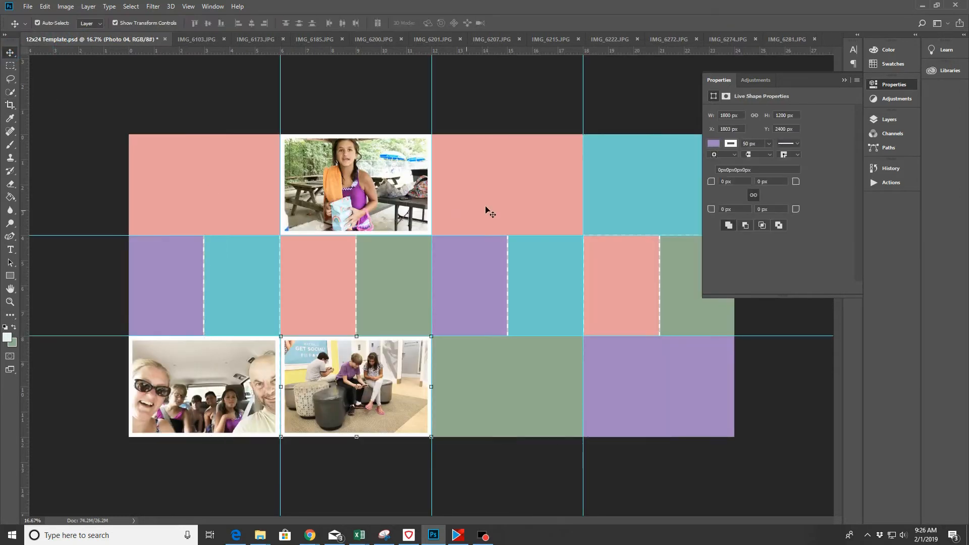
click(531, 189)
key(ctrl+v)
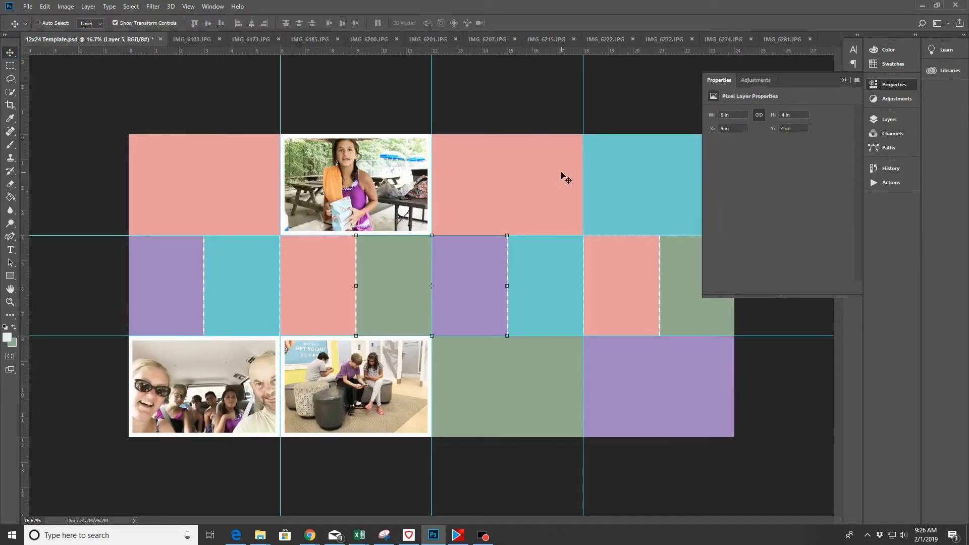
Move the pasted IMG_6103 photo into the Photo 09 frame, the third frame of the upper row, so that it fills it
key(shift+Up)
key(shift+Up)
key(shift+Up)
key(shift+Up)
key(shift+Up)
key(shift+Up)
key(shift+Up)
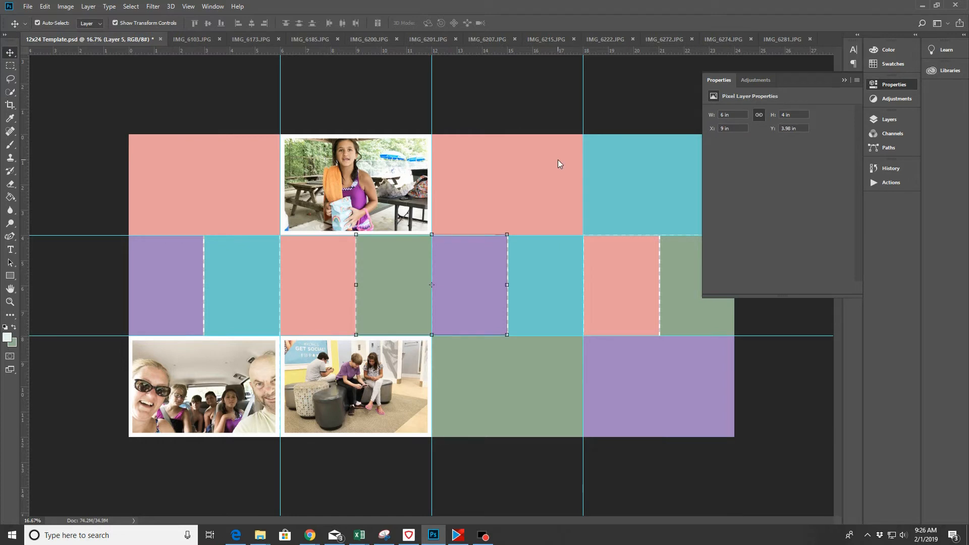
key(shift+Up)
key(shift+Up)
key(shift+Up)
key(shift+Up)
key(shift+Up)
key(shift+Up)
key(shift+Up)
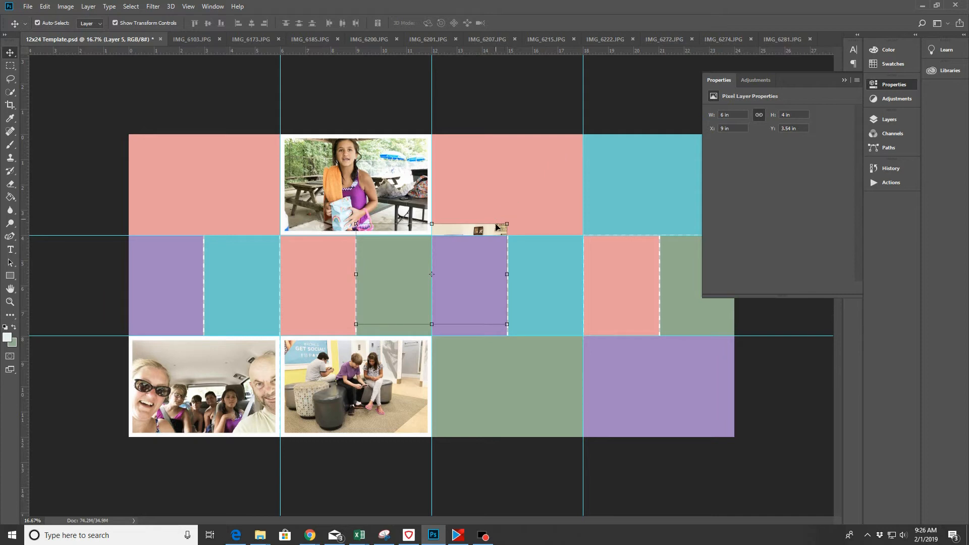
drag(491, 232, 568, 143)
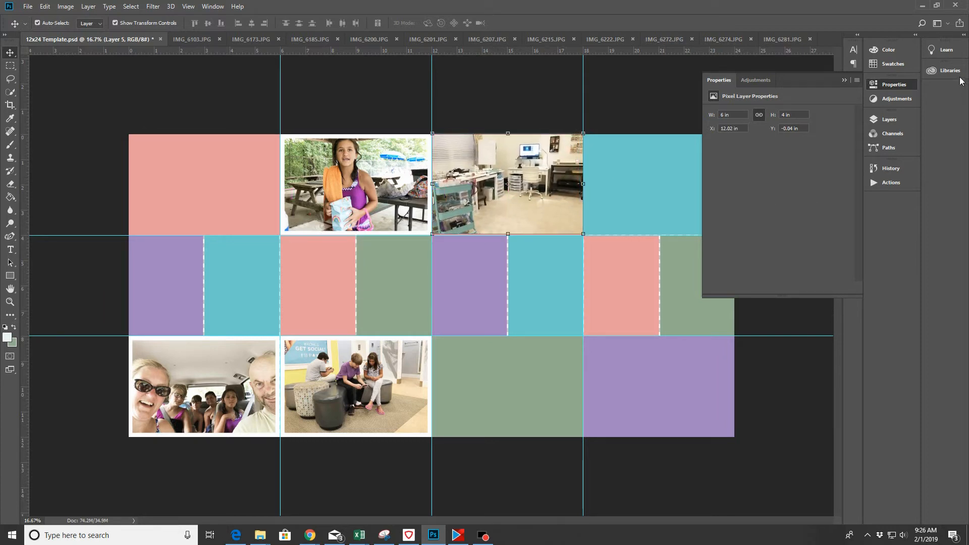
Give the Photo 09 frame shape a white stroke 50 px wide
click(897, 119)
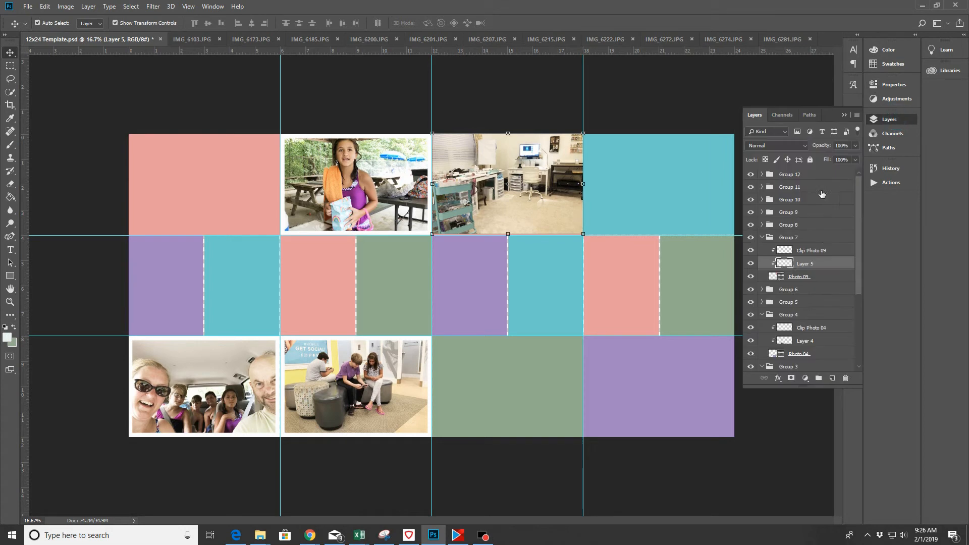
click(815, 281)
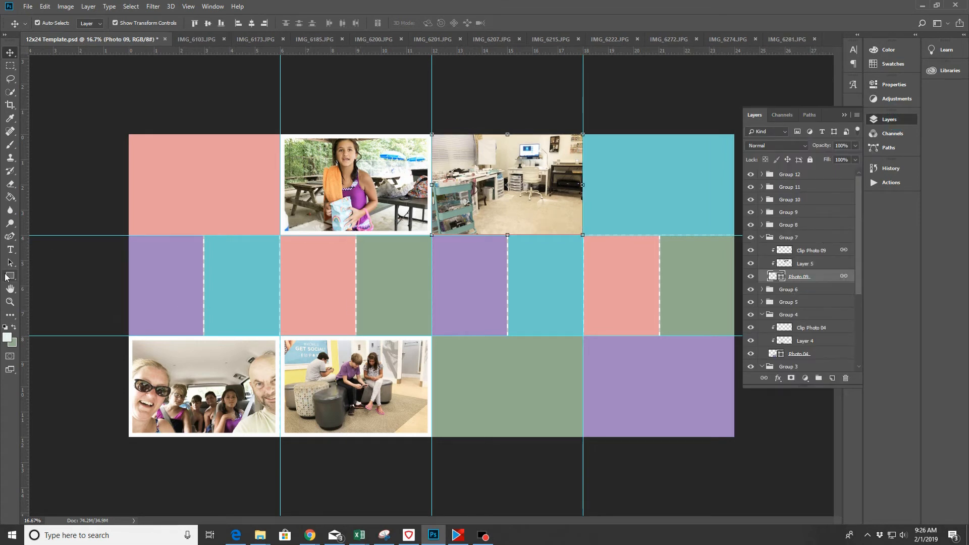
click(9, 276)
click(129, 23)
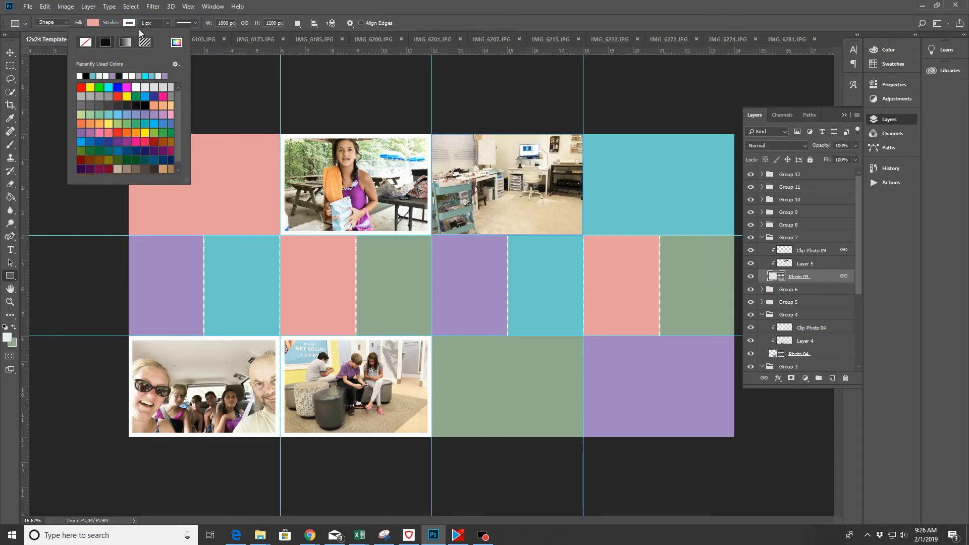
click(143, 24)
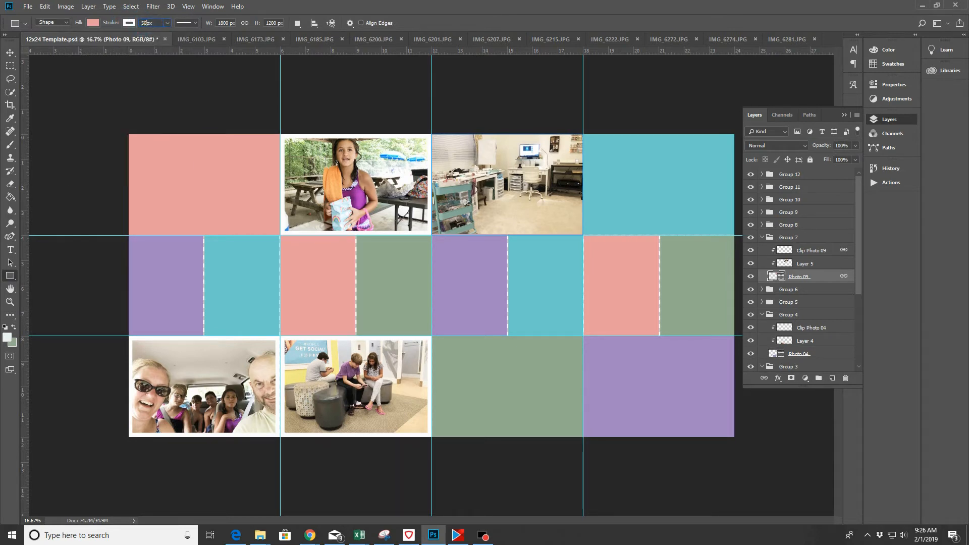
key(Return)
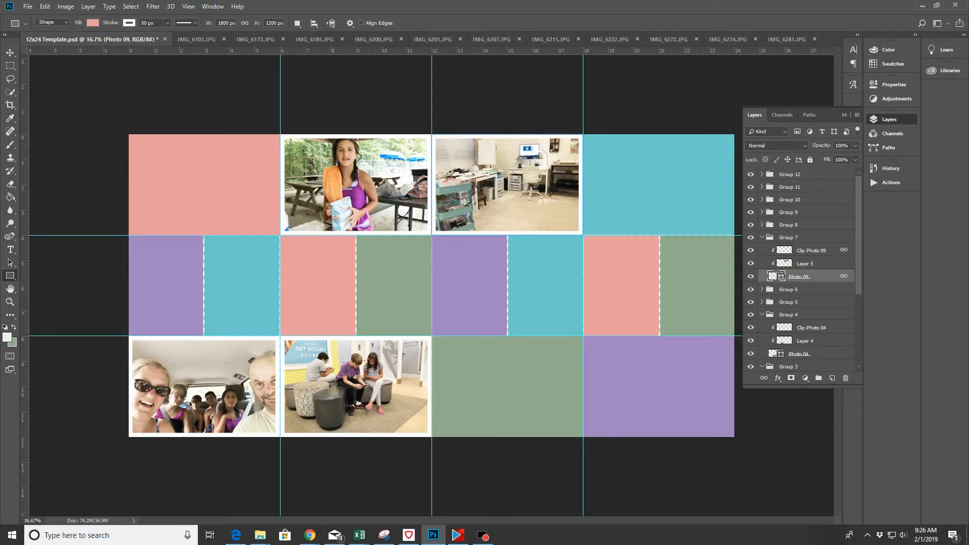
Close IMG_6103 without saving and bring up IMG_6173
click(224, 39)
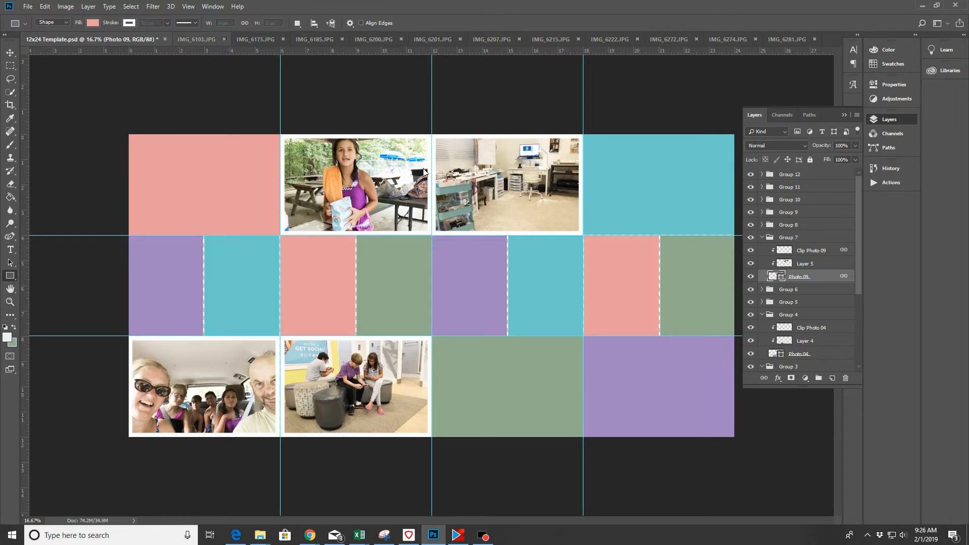
click(481, 199)
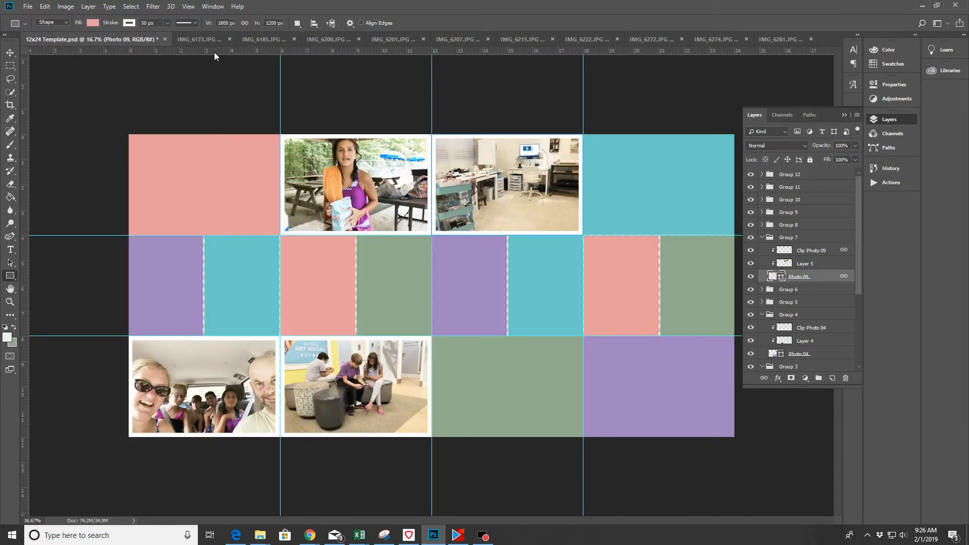
click(191, 39)
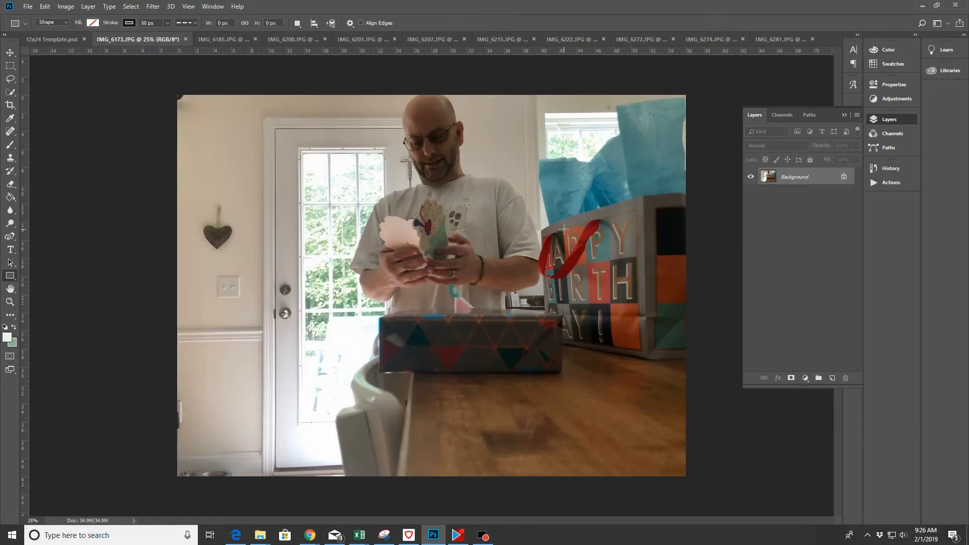
Brighten IMG_6173 with a Curves adjustment, raising the RGB curve from input 144 to output 189, and flatten the image
click(895, 98)
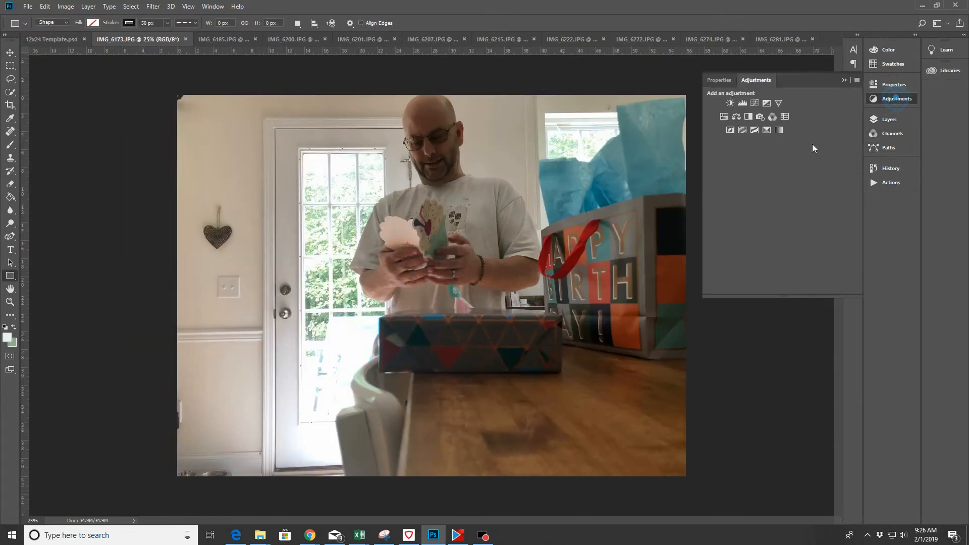
click(754, 104)
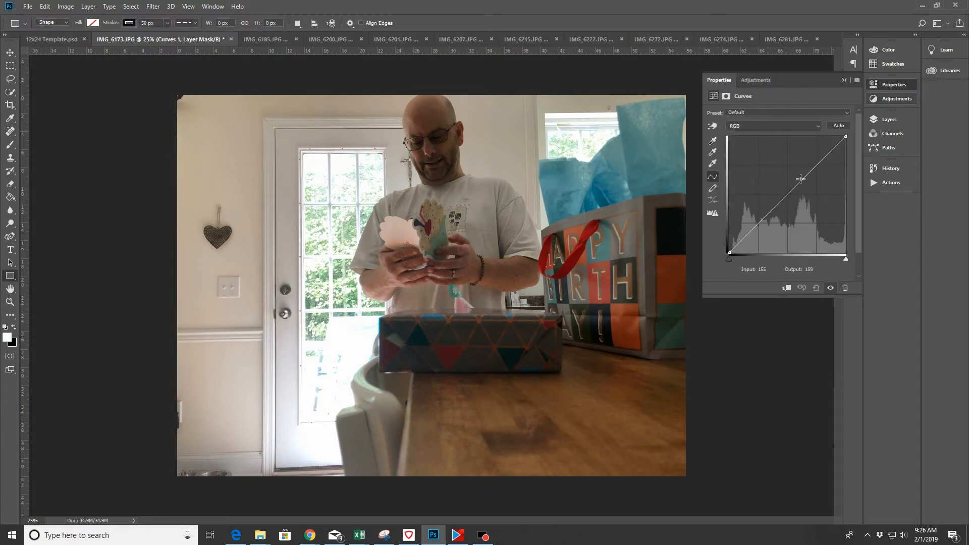
drag(793, 189, 796, 167)
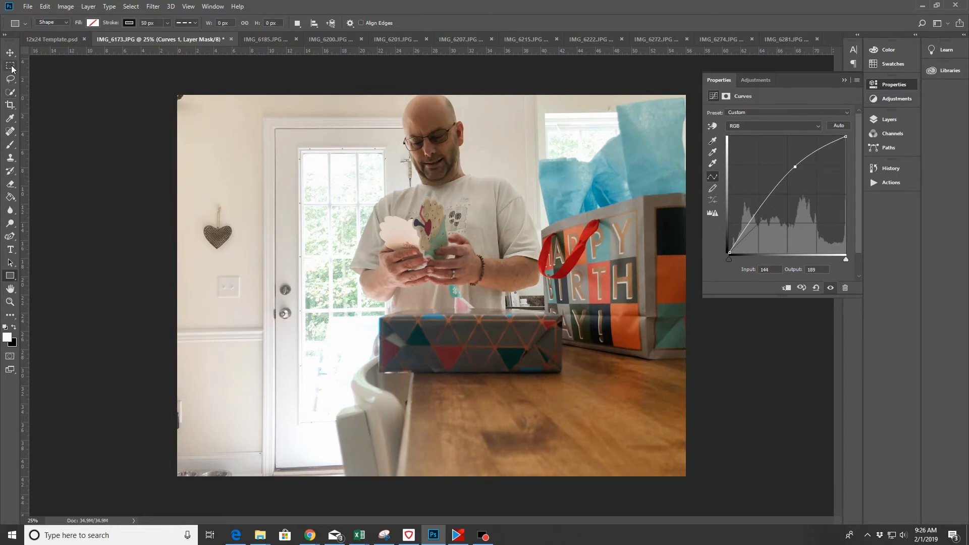
click(88, 6)
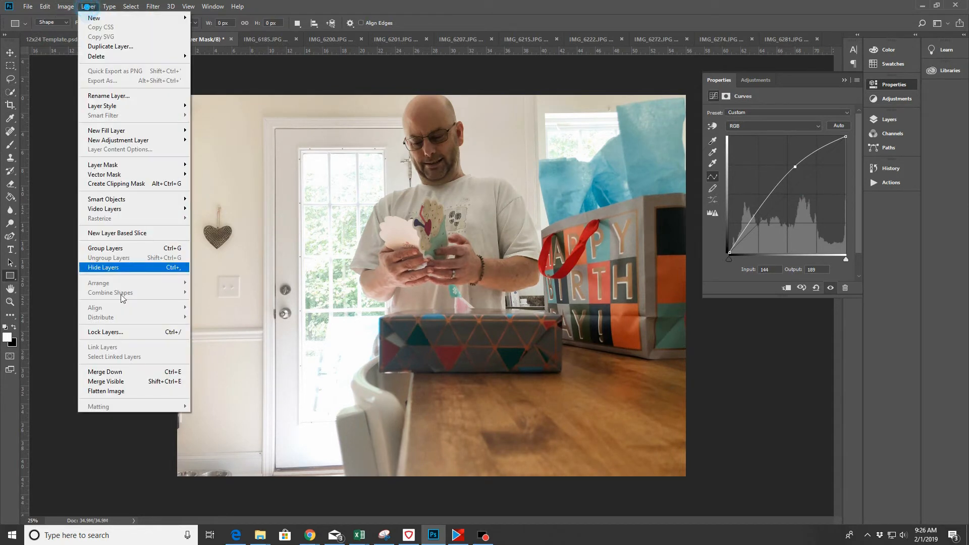
click(106, 391)
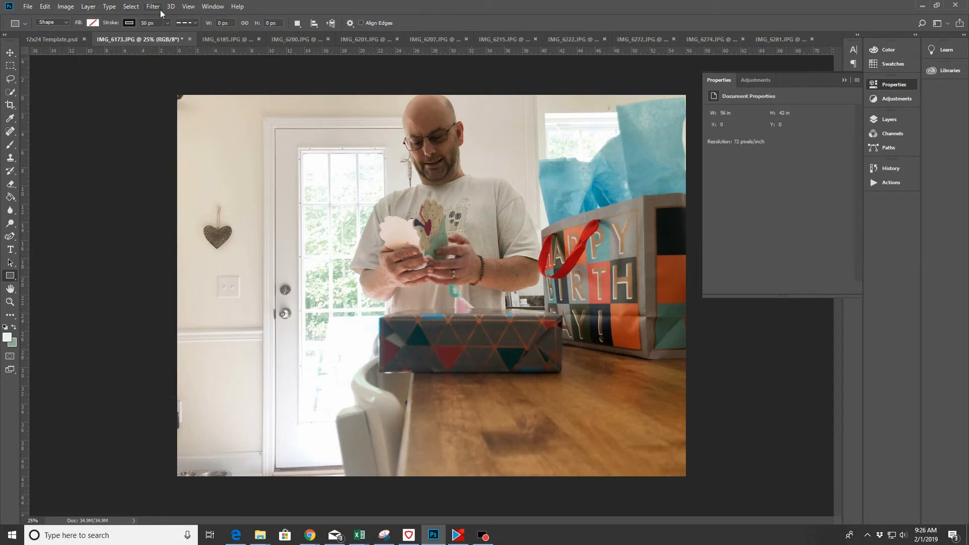
Sharpen IMG_6173 with Unsharp Mask at amount 99%, radius 1.0 pixels and threshold 5 levels
click(147, 8)
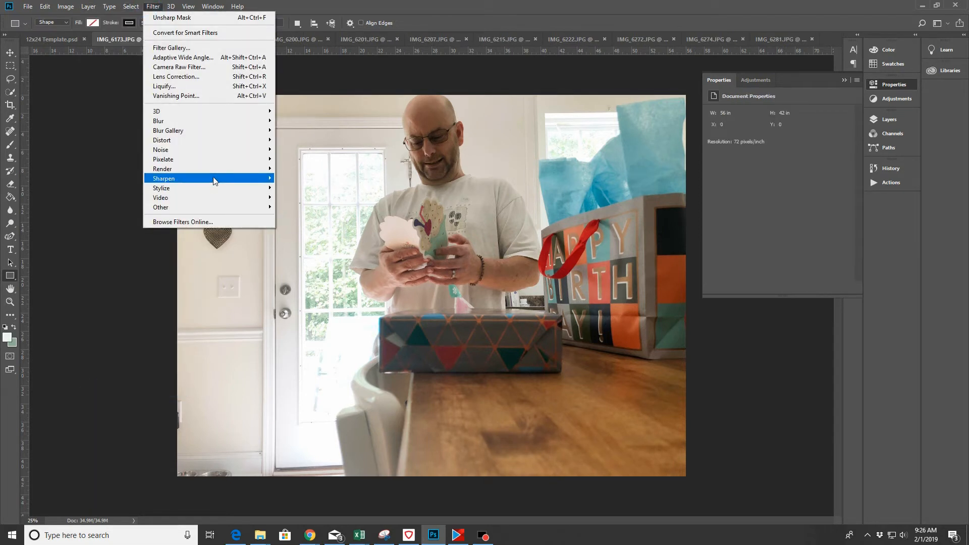
mouse_move(216, 179)
click(303, 226)
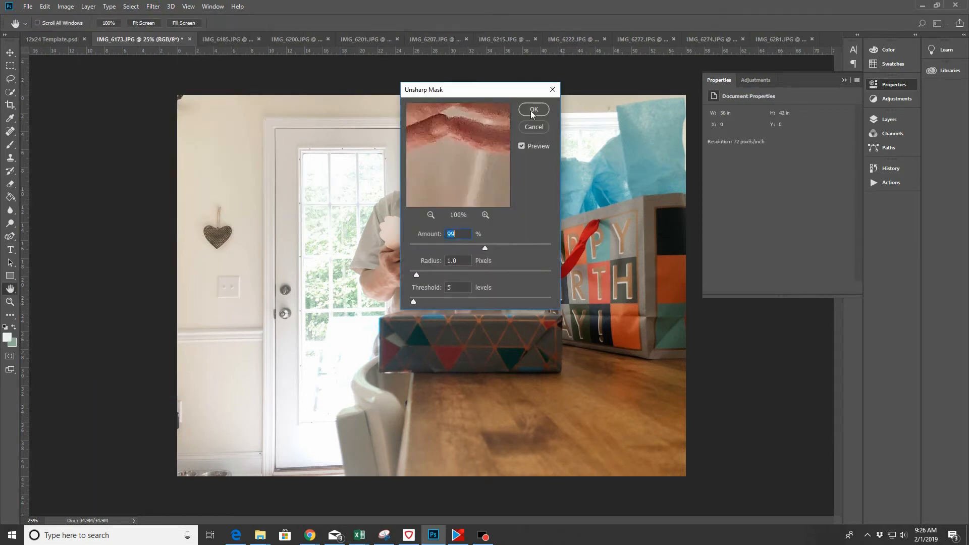
key(Return)
Crop IMG_6173 to 6 x 4 in at 300 px/in, shifting the photo down so the man's whole head stays in the frame
click(10, 105)
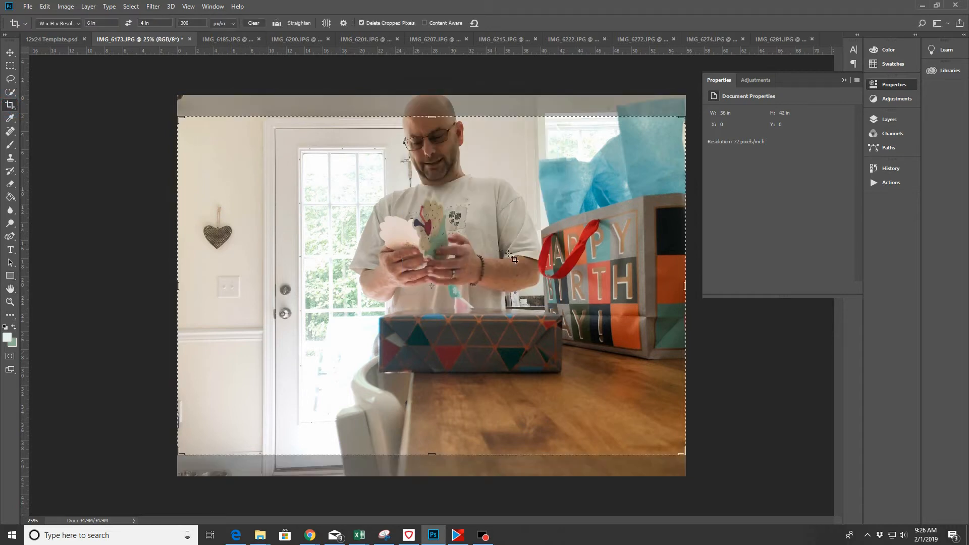
key(Down)
key(Down)
key(Down)
key(Down)
key(Down)
key(Down)
key(Down)
key(Down)
key(Down)
key(Down)
key(Down)
key(Down)
key(Down)
key(Down)
key(Down)
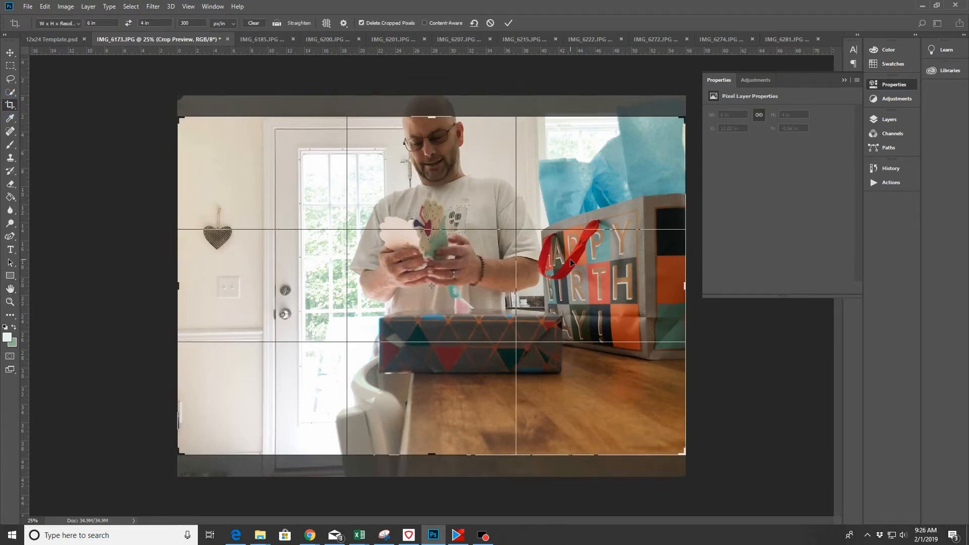
key(Down)
key(Down)
key(Down)
key(Down)
key(Down)
key(Down)
key(Down)
key(Down)
key(Down)
key(Down)
key(Down)
key(Down)
key(Down)
key(Down)
key(Down)
key(Down)
key(Down)
key(Down)
key(Down)
key(Down)
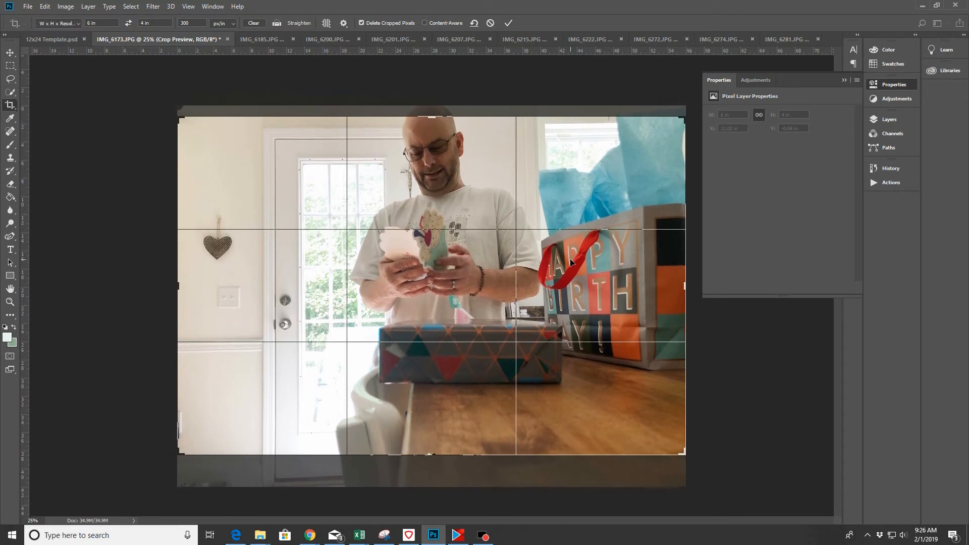
key(Down)
key(Down)
key(Down)
key(Down)
key(Down)
key(Down)
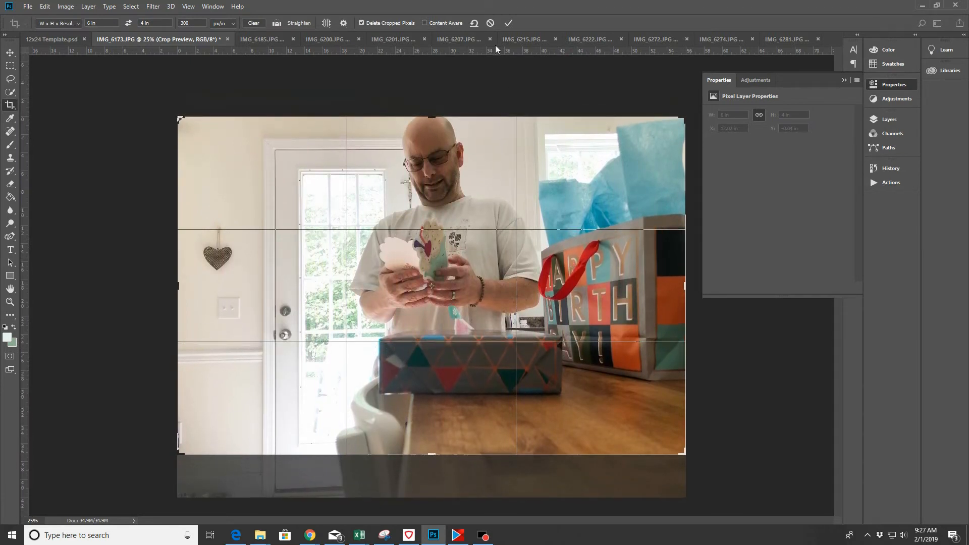
click(509, 24)
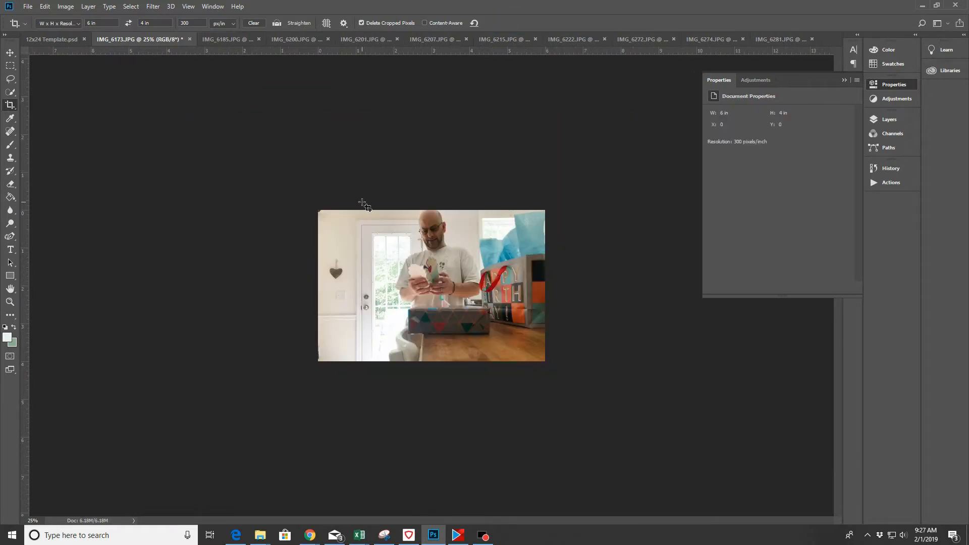
Lighten the man, the table below the wrapped box and the gift bag with the Dodge tool, midtones at 65% exposure
click(10, 223)
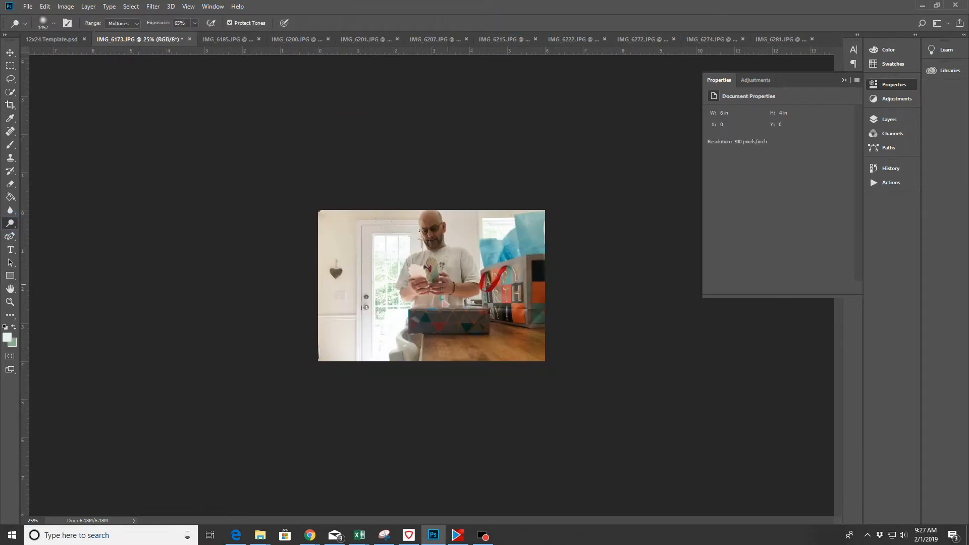
click(447, 284)
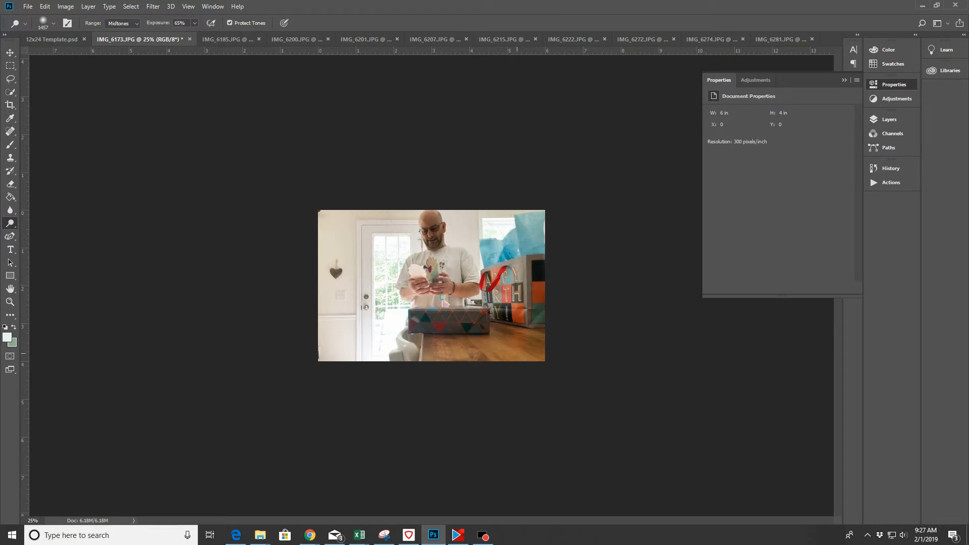
click(466, 367)
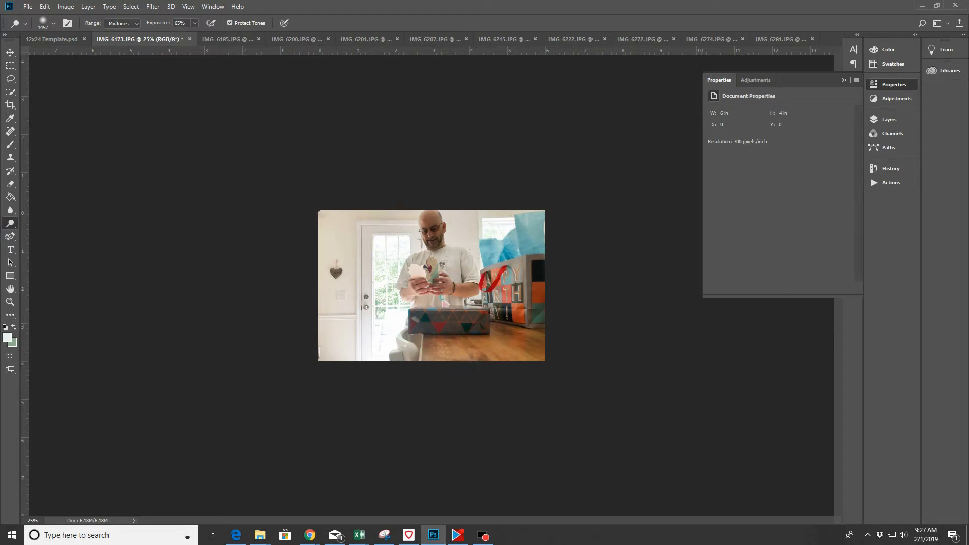
click(543, 316)
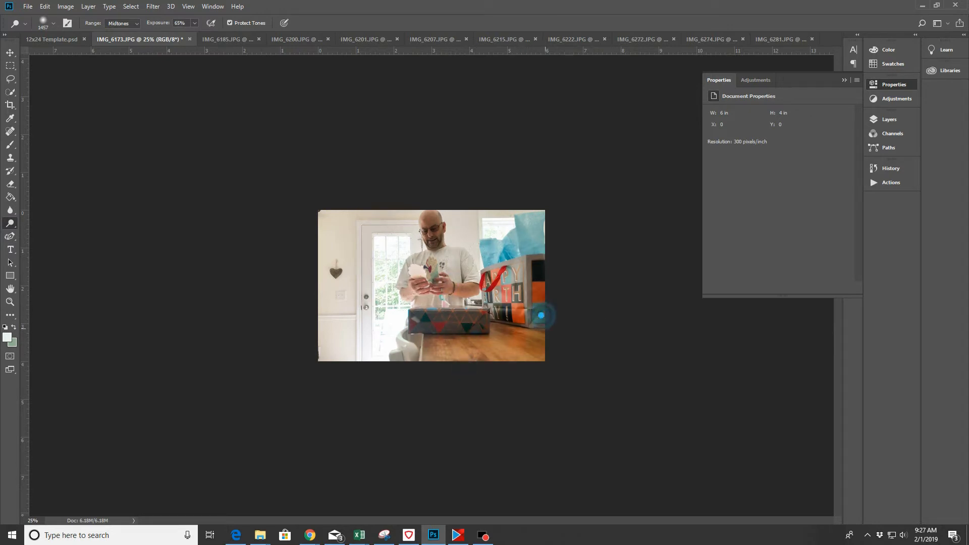
Copy the whole cropped IMG_6173 photo and paste it into the 12x24 template directly above the Photo 11 layer
click(10, 52)
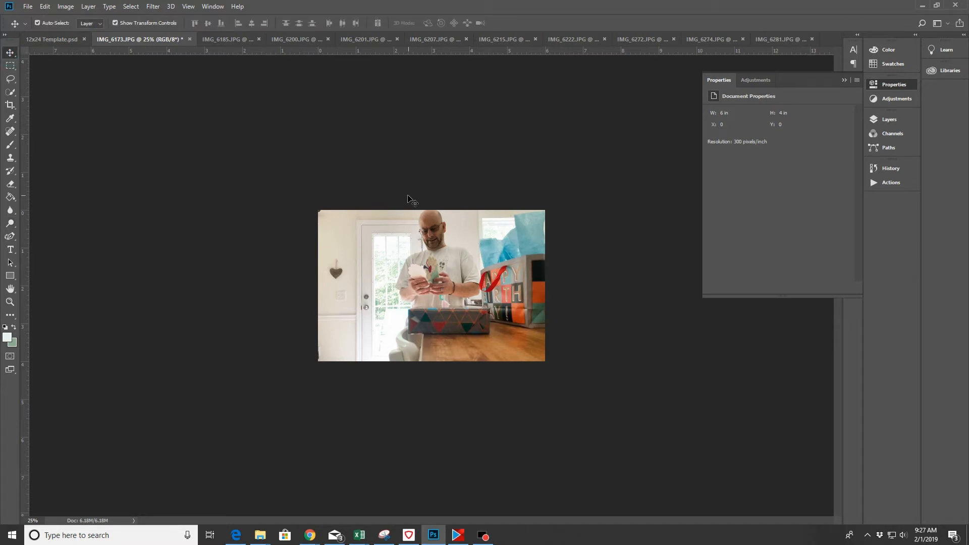
key(ctrl+a)
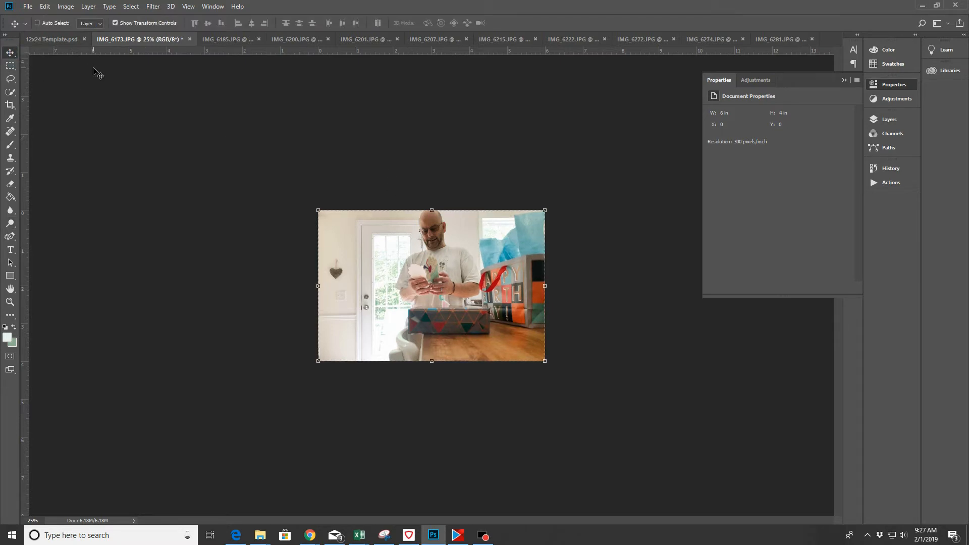
key(ctrl+c)
click(41, 41)
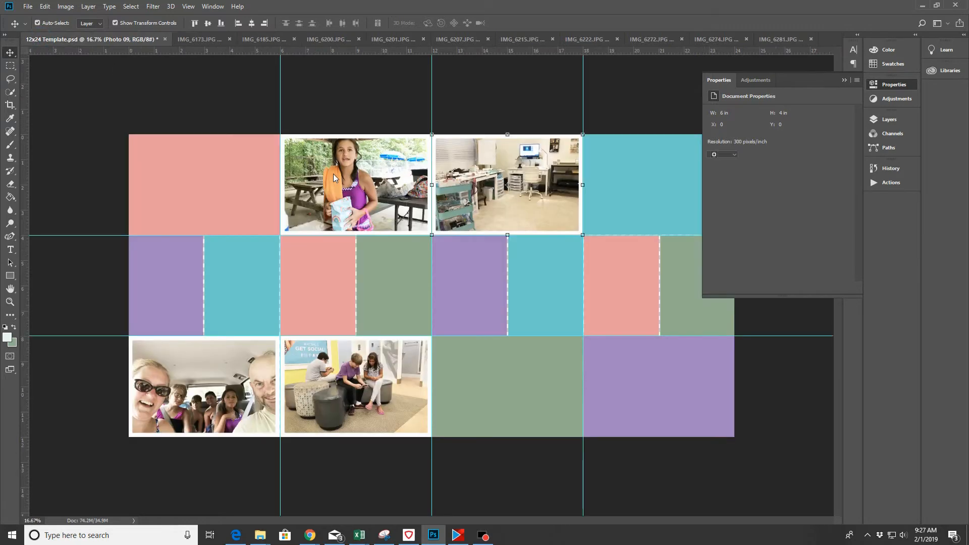
click(544, 386)
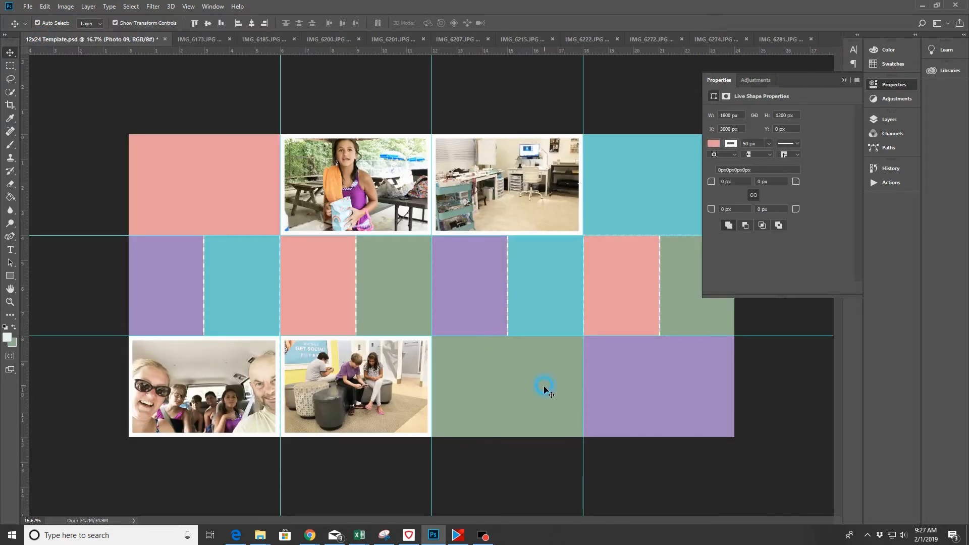
key(ctrl+v)
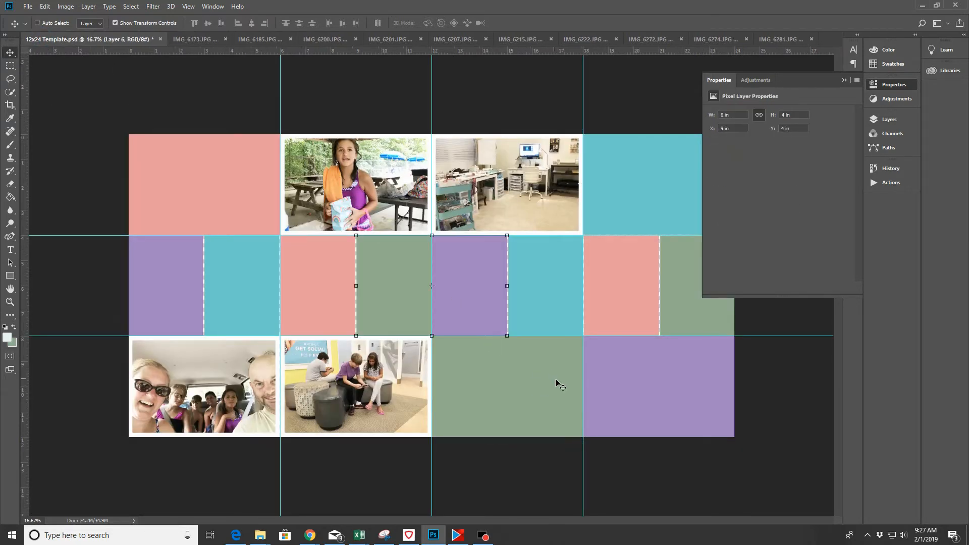
Move the pasted IMG_6173 photo into the Photo 11 frame, the third frame of the lower row, so that it fills it
key(Down)
key(Down)
key(Down)
key(Down)
key(Down)
key(Down)
key(Down)
key(Down)
key(Down)
key(Down)
key(Down)
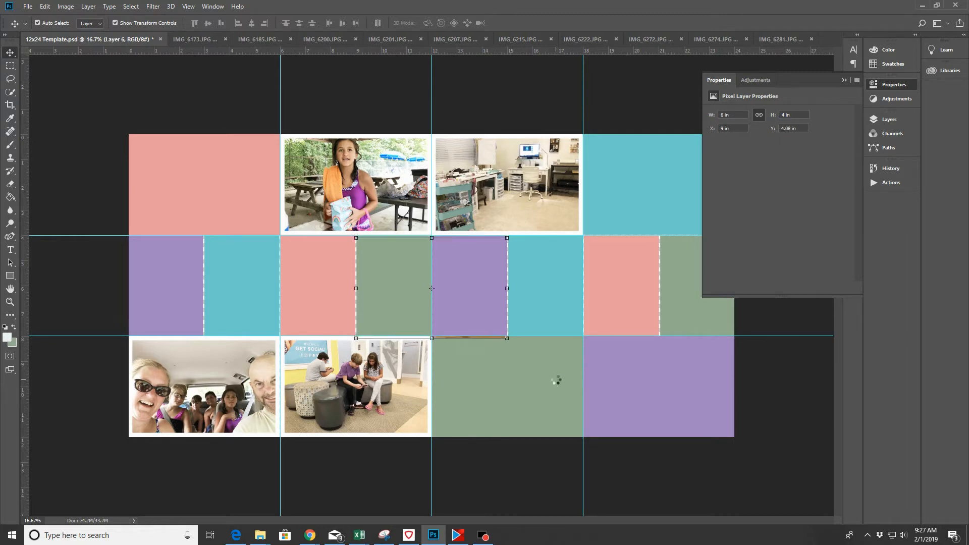
key(Down)
key(Down)
key(Down)
key(Down)
key(Down)
key(Down)
key(Down)
key(Down)
key(Down)
key(Down)
key(Down)
key(Down)
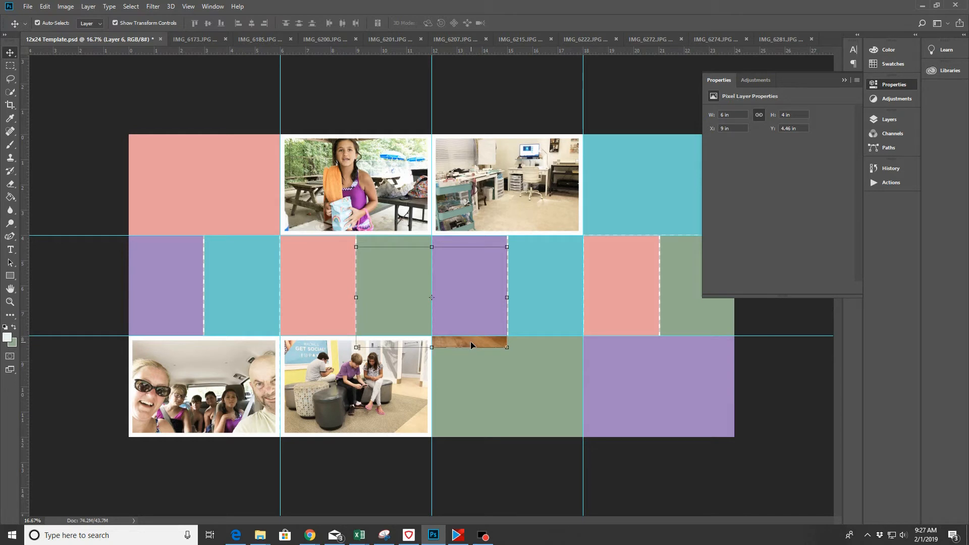
drag(470, 346, 547, 434)
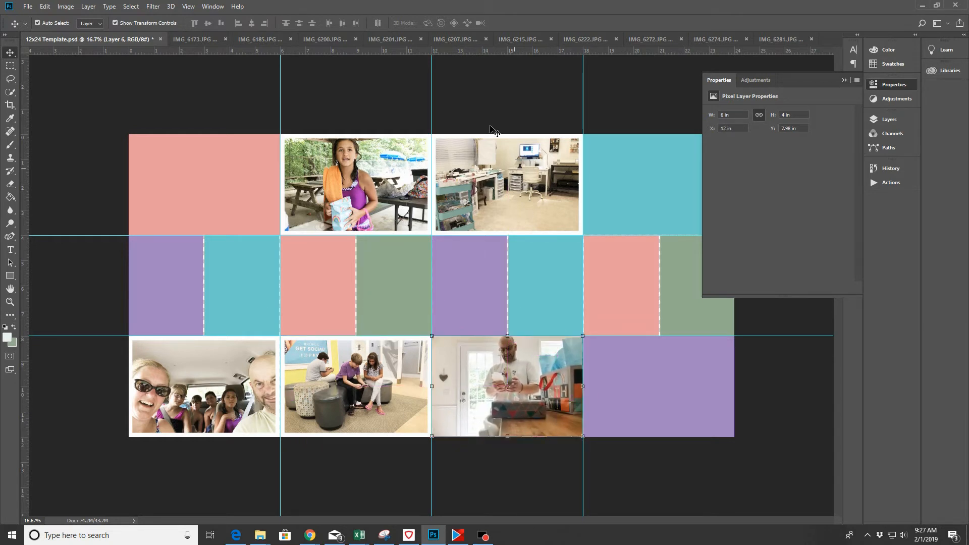
Give the Photo 11 frame shape a white stroke 50 px wide
click(890, 121)
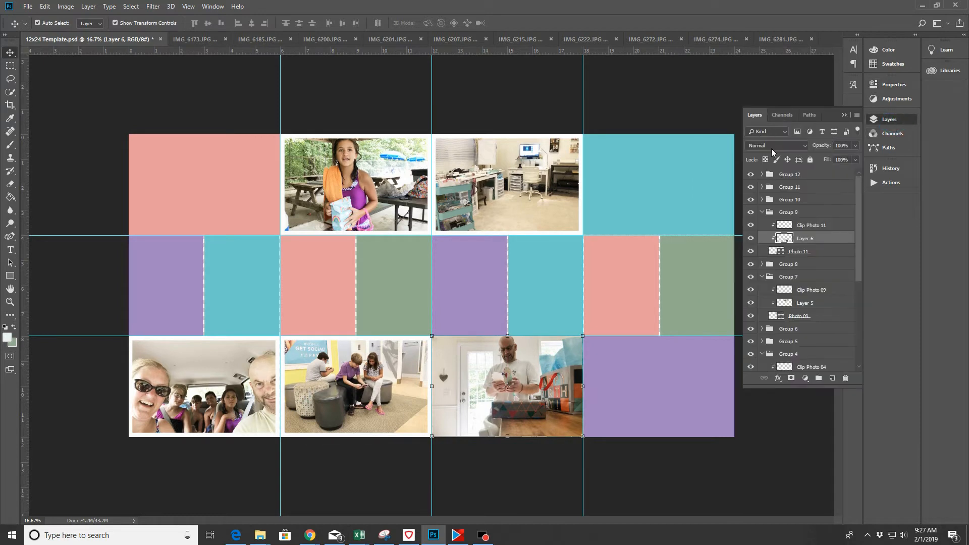
click(815, 252)
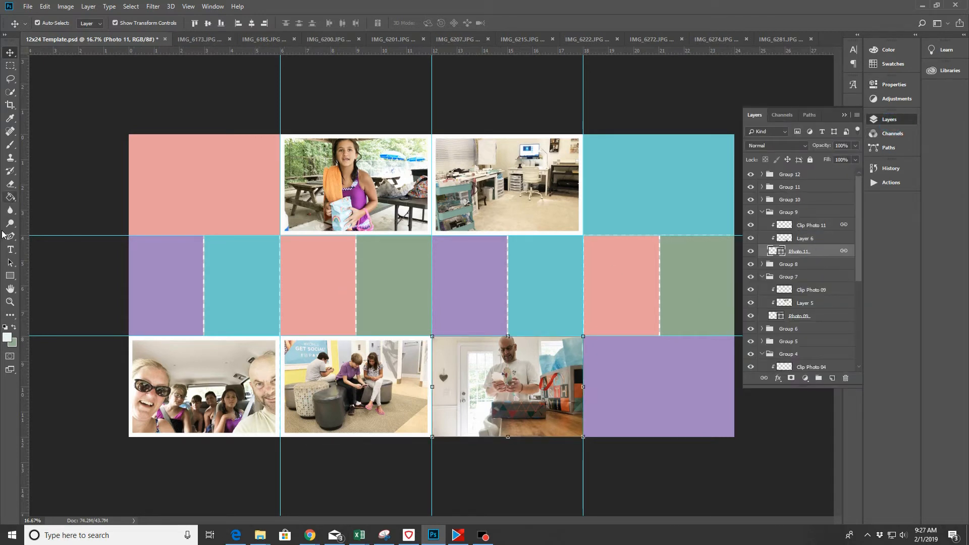
click(11, 276)
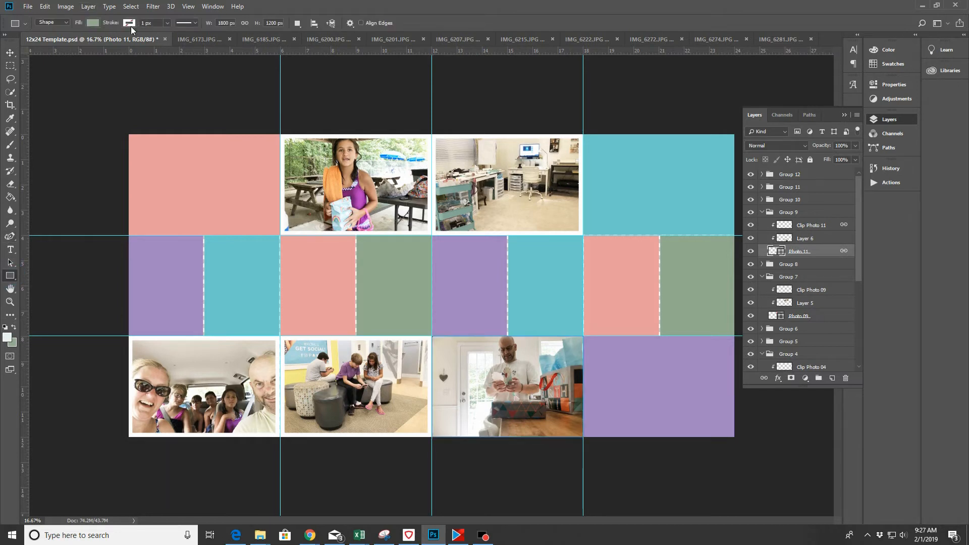
click(131, 24)
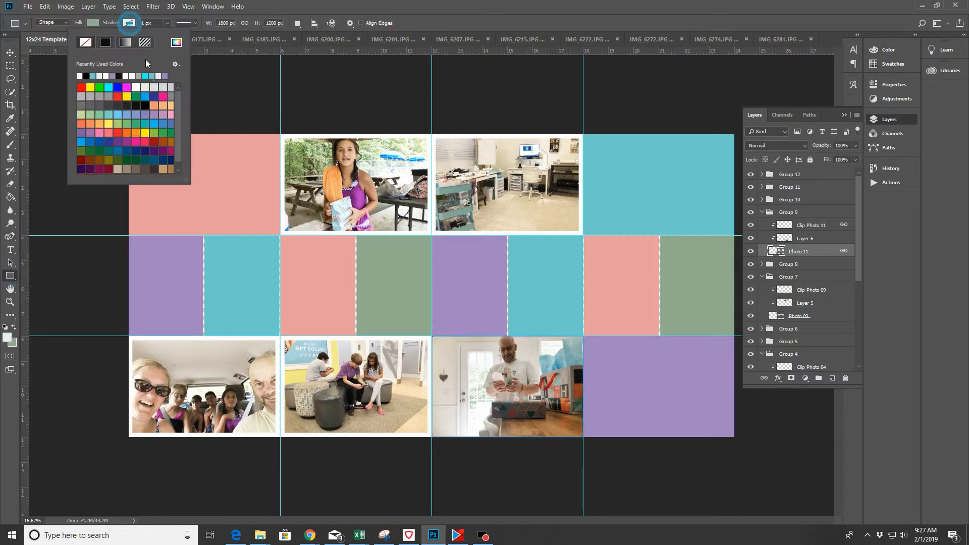
click(136, 87)
click(143, 23)
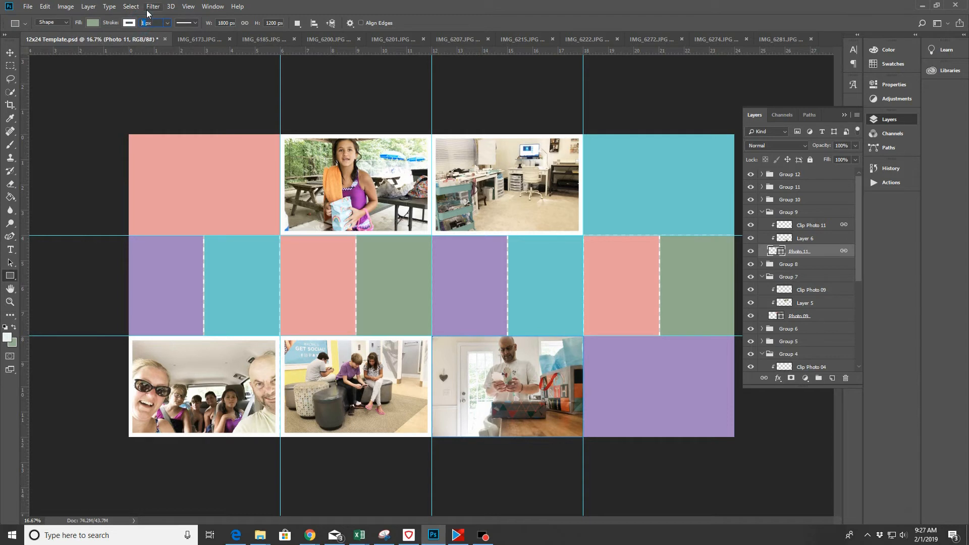
text(50)
key(Return)
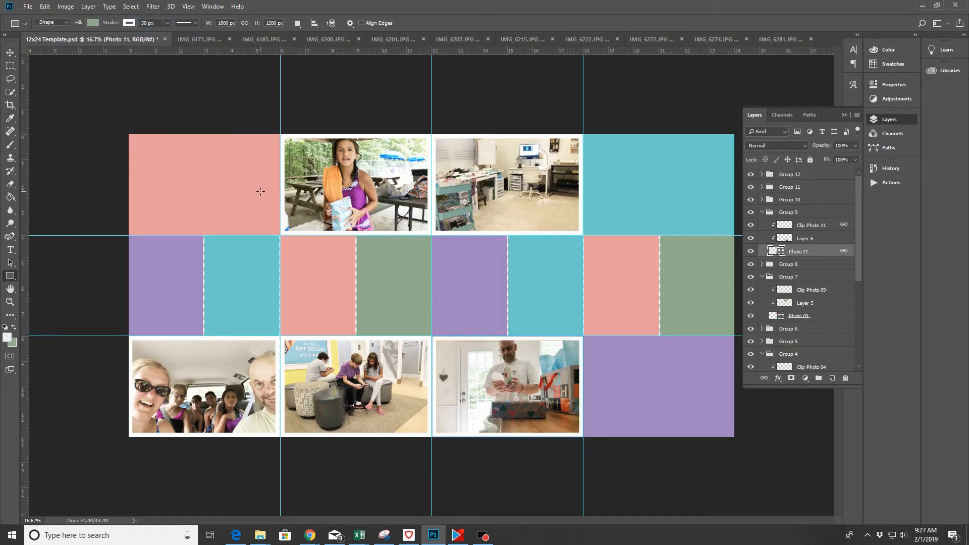
Close IMG_6173 without saving and bring up IMG_6185
click(229, 39)
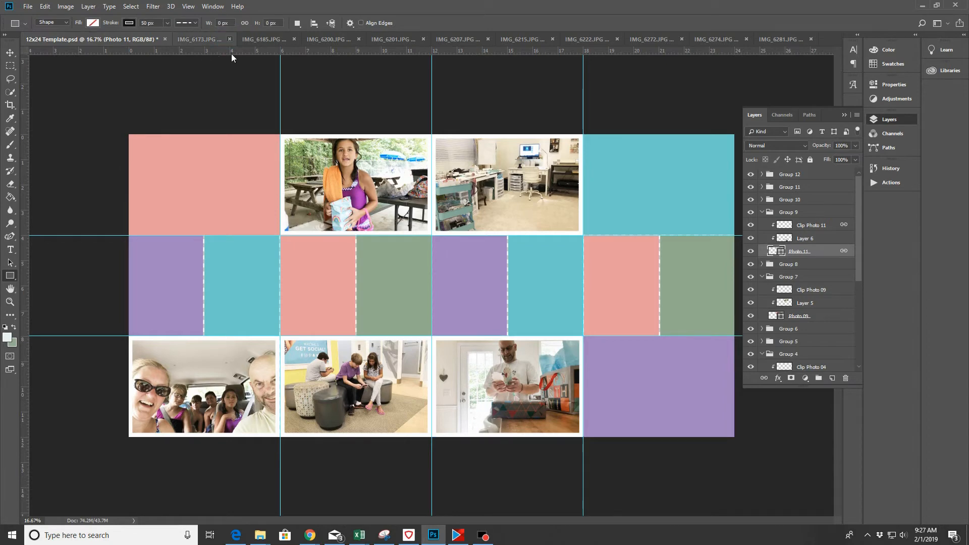
click(477, 199)
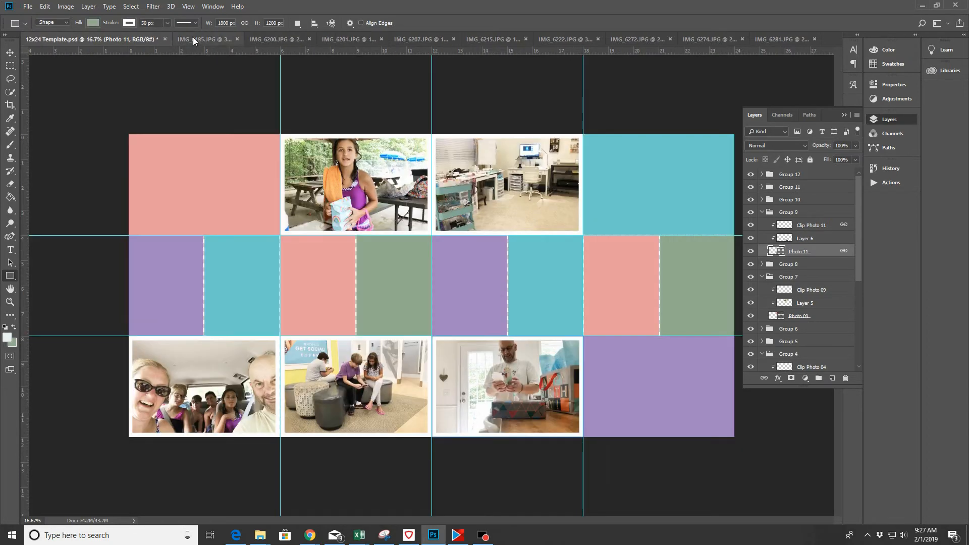
click(197, 38)
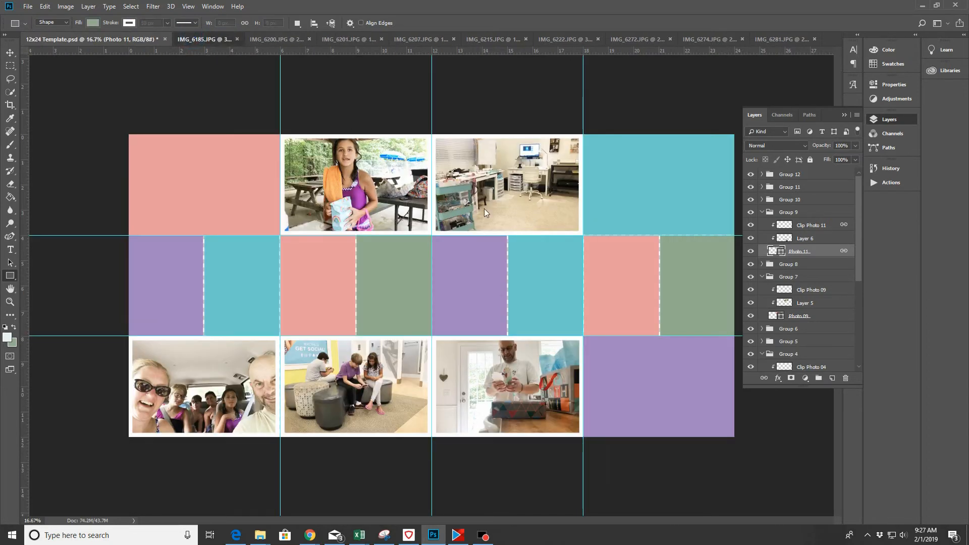
Brighten IMG_6185 with a Curves adjustment, raising the RGB curve from input 146 to output 191
click(894, 100)
click(753, 102)
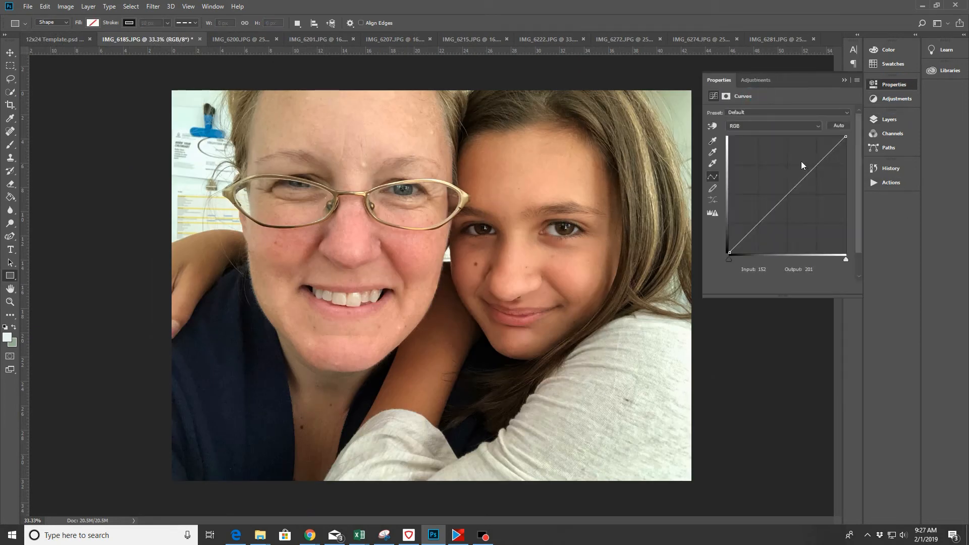
drag(796, 187, 796, 165)
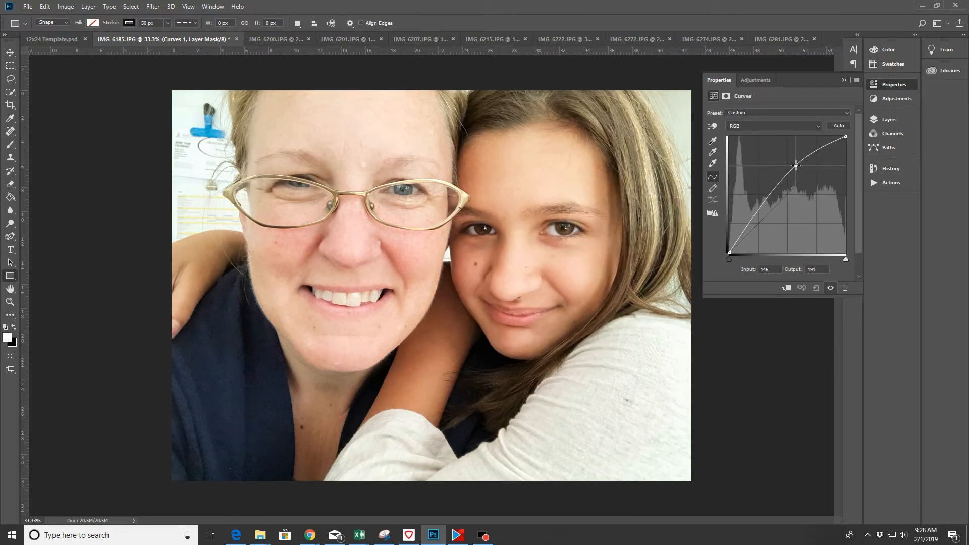
Raise the RGB curve point on IMG_6185 to input 145, output 195, and flatten the image
drag(796, 165, 795, 163)
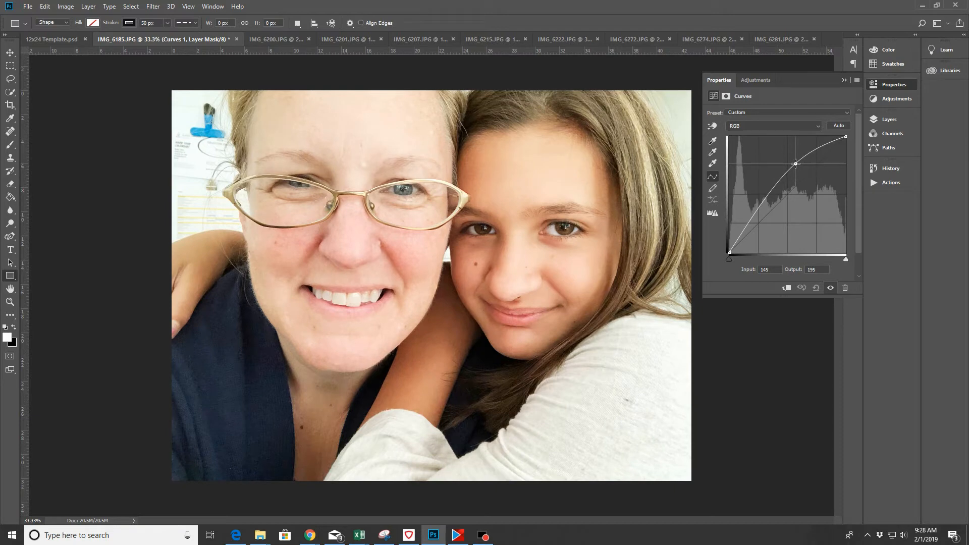
click(80, 6)
click(99, 392)
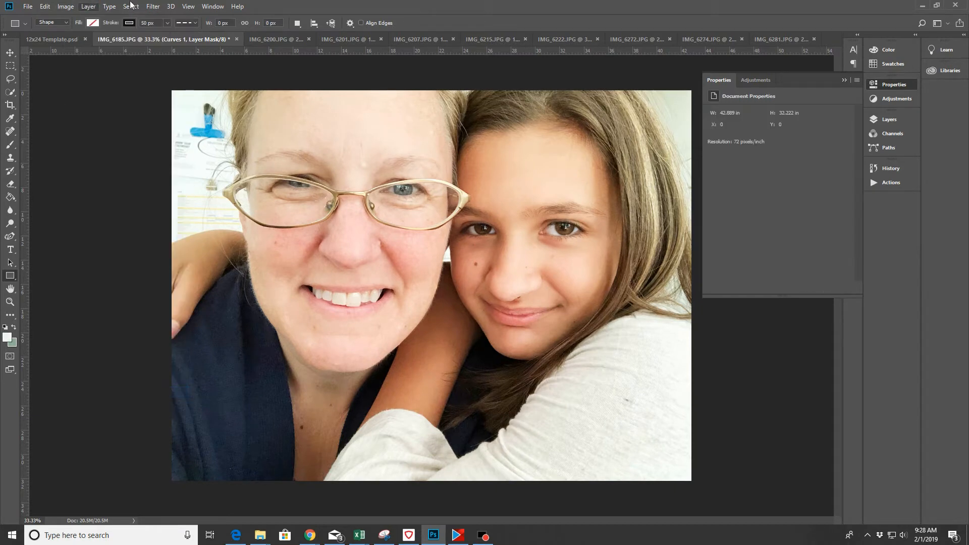
Sharpen IMG_6185 with Unsharp Mask at amount 99%, radius 1.0 pixels and threshold 5 levels
click(153, 6)
click(189, 177)
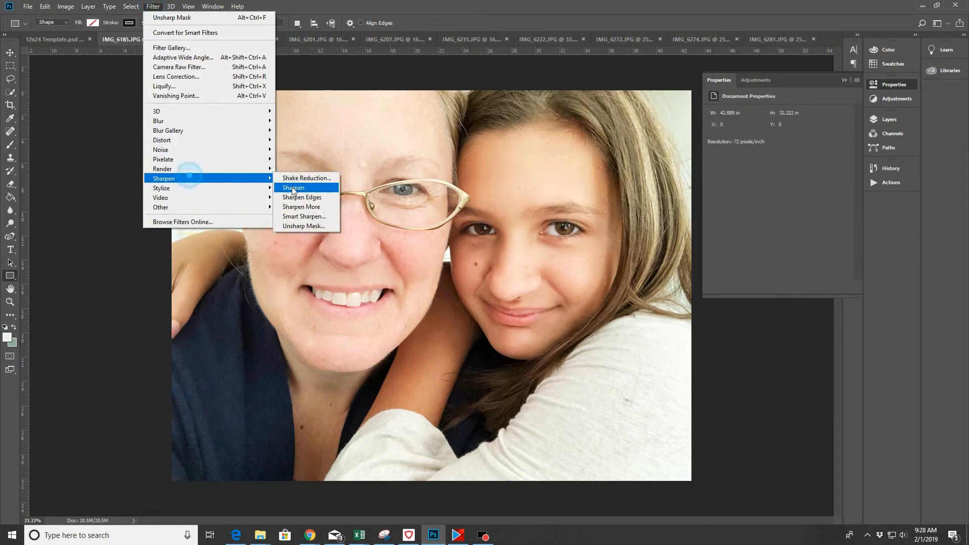
click(301, 225)
click(532, 110)
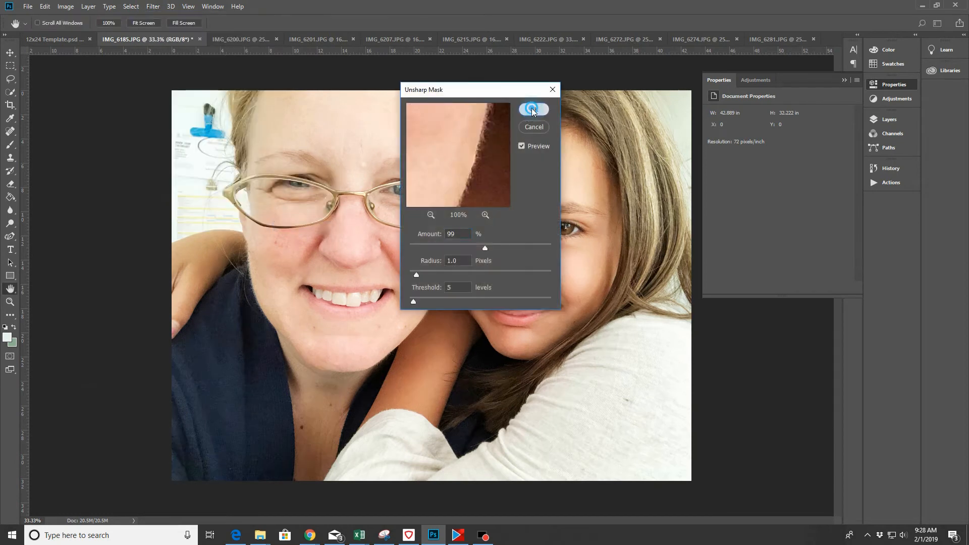
Crop IMG_6185 to 6 x 4 in at 300 px/in, shifting the image down within the crop to keep nearly all of its upper part
click(10, 104)
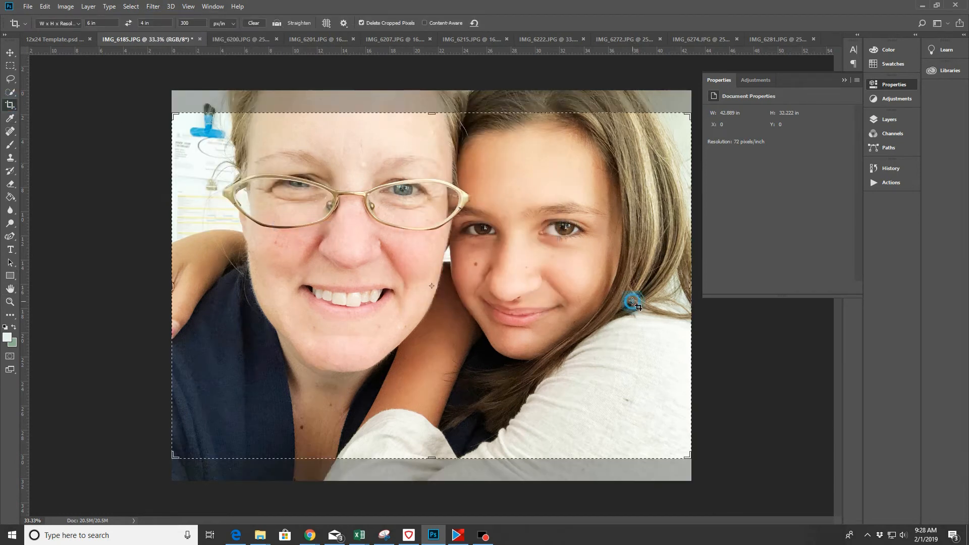
click(632, 302)
key(Down)
key(Down)
key(Down)
key(Down)
key(Down)
key(Down)
key(Down)
key(Down)
key(Down)
key(Down)
key(Down)
key(Down)
key(Down)
key(Down)
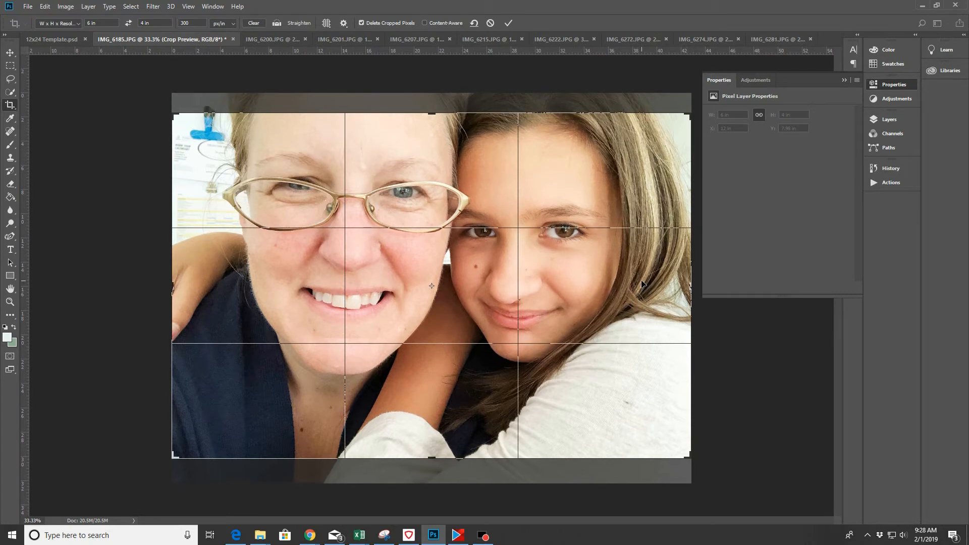
key(Down)
key(Down)
key(Down)
key(Down)
key(Down)
key(Down)
key(Down)
key(Down)
key(Down)
key(Down)
key(Down)
key(Down)
key(Down)
key(Down)
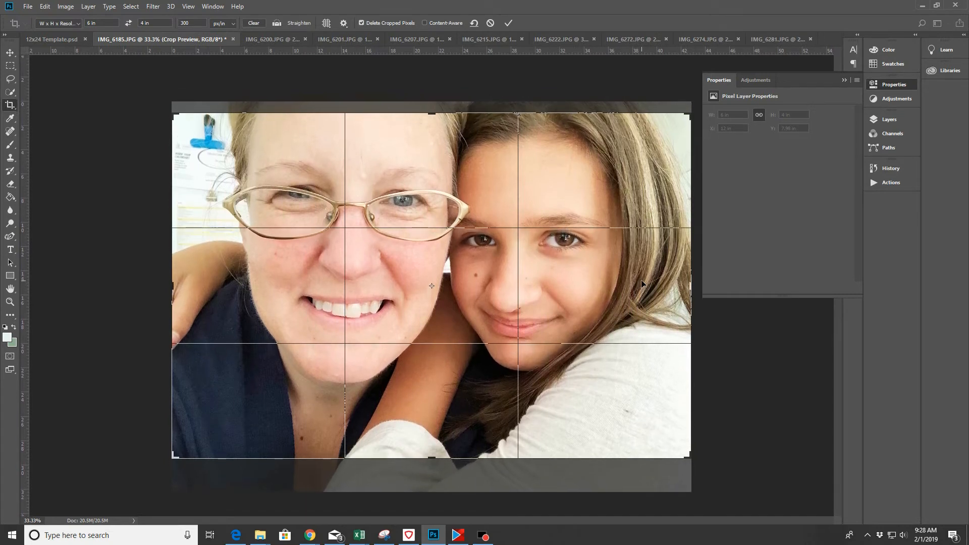
key(Down)
key(Down)
key(Down)
key(Down)
key(Down)
key(Down)
key(Down)
key(Down)
key(Down)
key(Down)
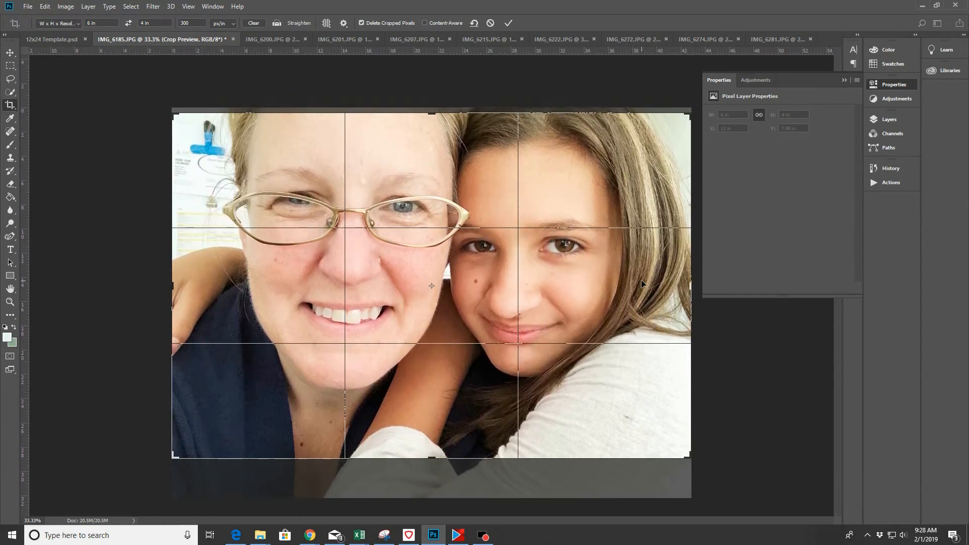
click(509, 24)
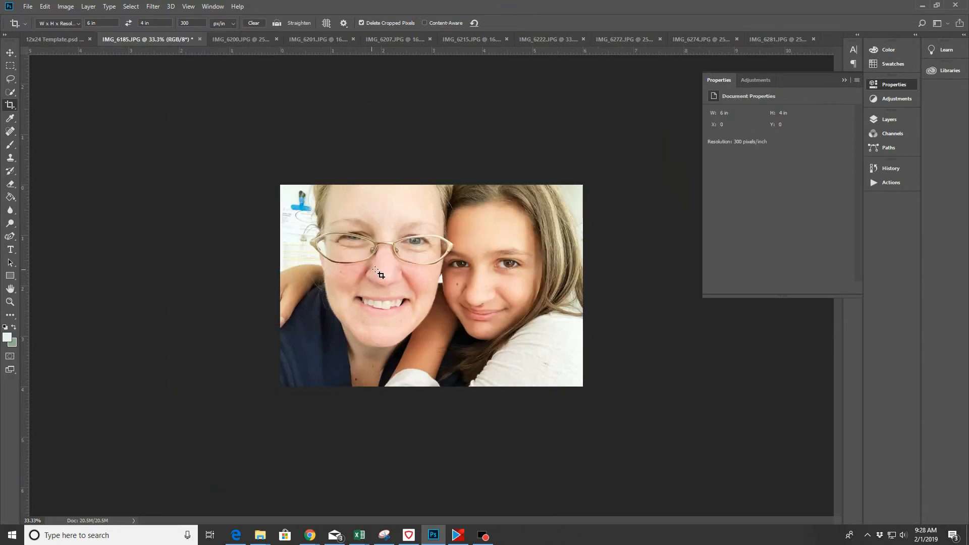
Copy the entire cropped IMG_6185 into 12x24 Template.psd, pasting it above the teal fourth frame of the upper row and clipping it to that frame
key(ctrl+a)
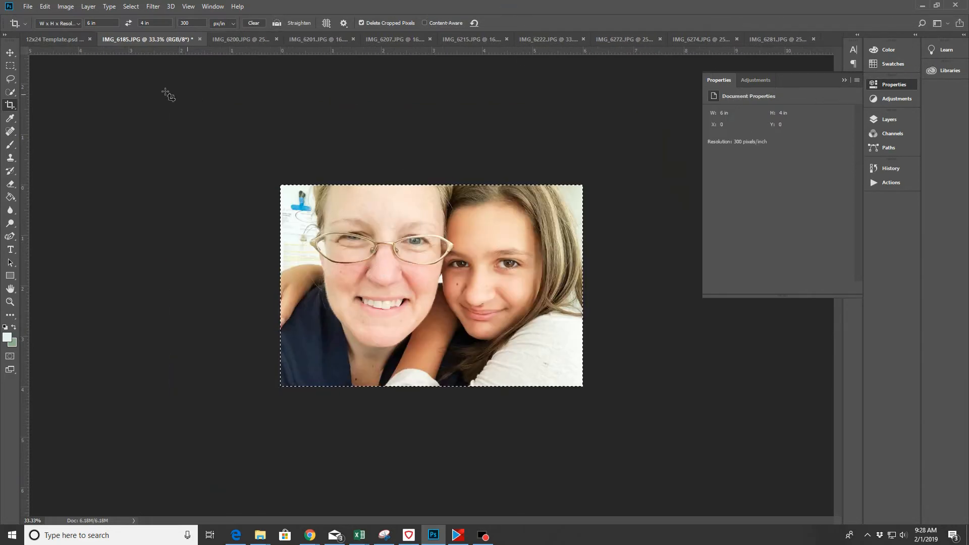
click(51, 39)
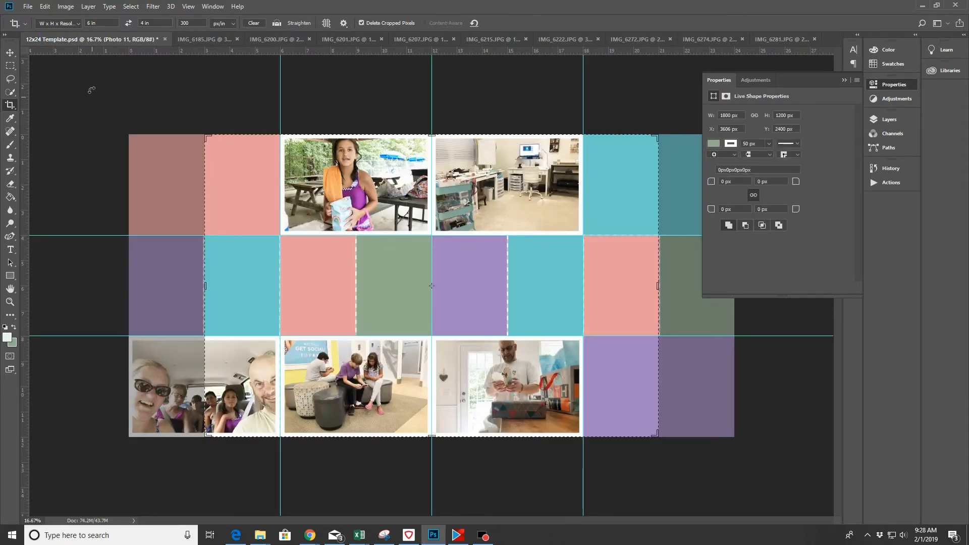
click(10, 53)
click(656, 193)
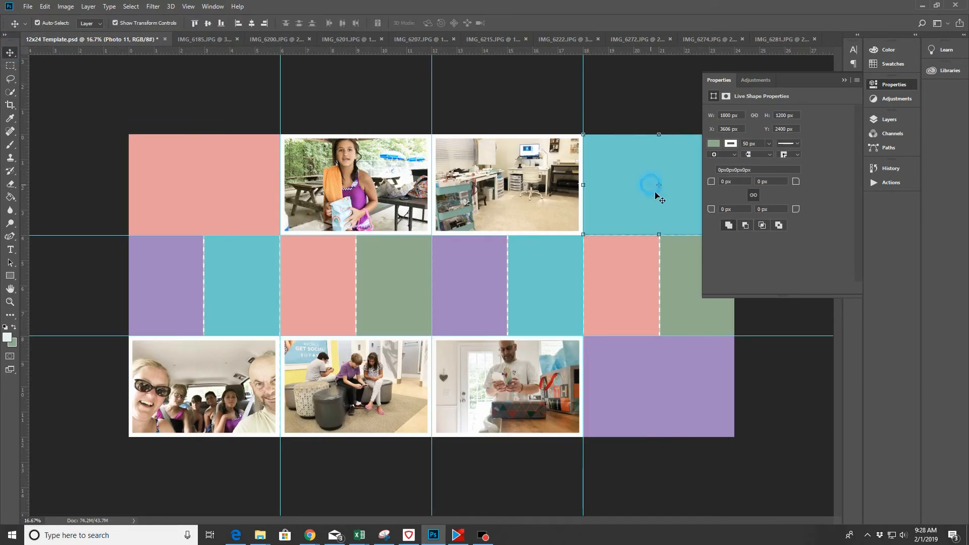
key(ctrl+v)
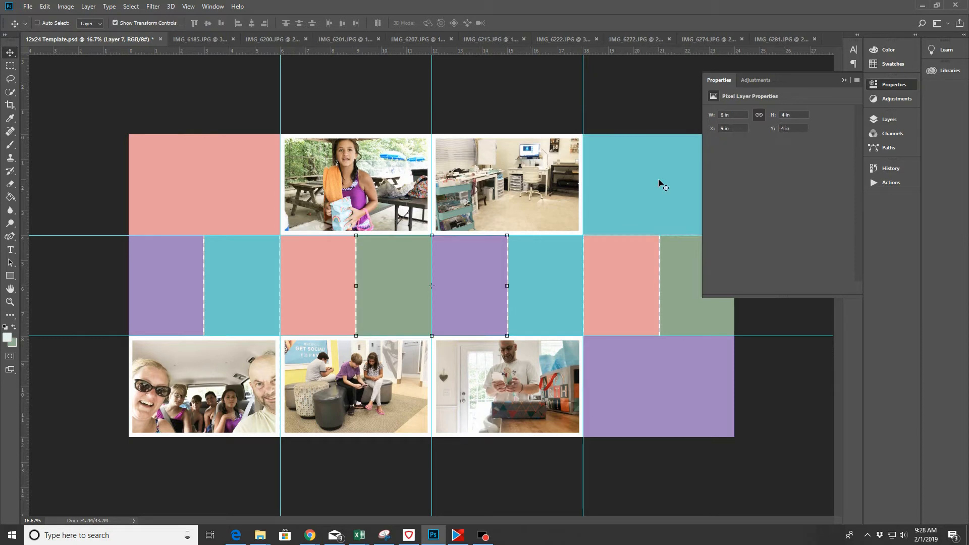
Move the pasted IMG_6185 photo up and to the right so it fills the fourth frame of the upper row
key(shift+Up)
key(shift+Up)
key(shift+Up)
key(shift+Up)
key(shift+Up)
key(shift+Up)
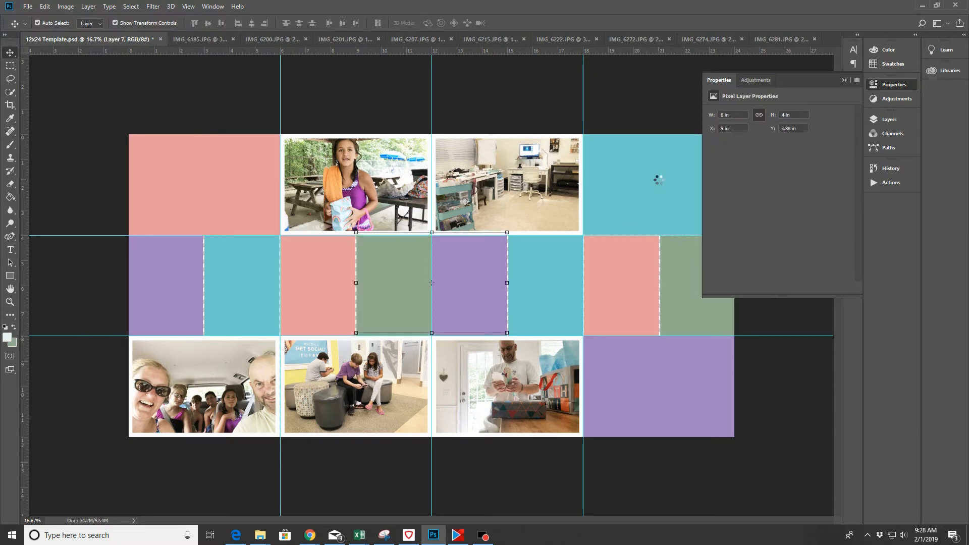
key(shift+Up)
key(shift+Up)
key(shift+Up)
key(shift+Up)
key(shift+Up)
key(shift+Up)
key(shift+Up)
key(shift+Up)
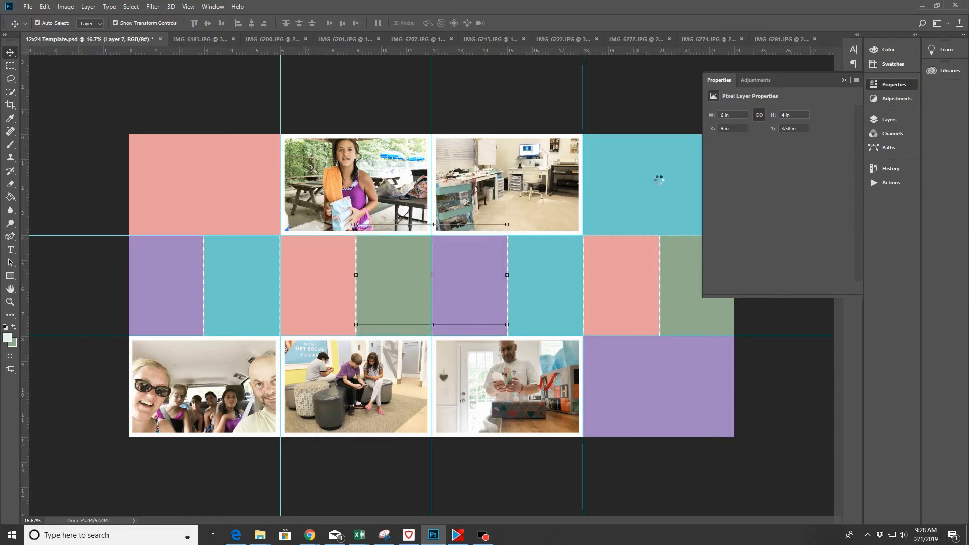
key(Right)
key(Right)
key(Right)
key(Right)
key(Right)
key(Right)
key(shift+Right)
key(shift+Right)
key(shift+Right)
key(shift+Right)
key(shift+Right)
key(shift+Right)
key(shift+Right)
key(shift+Right)
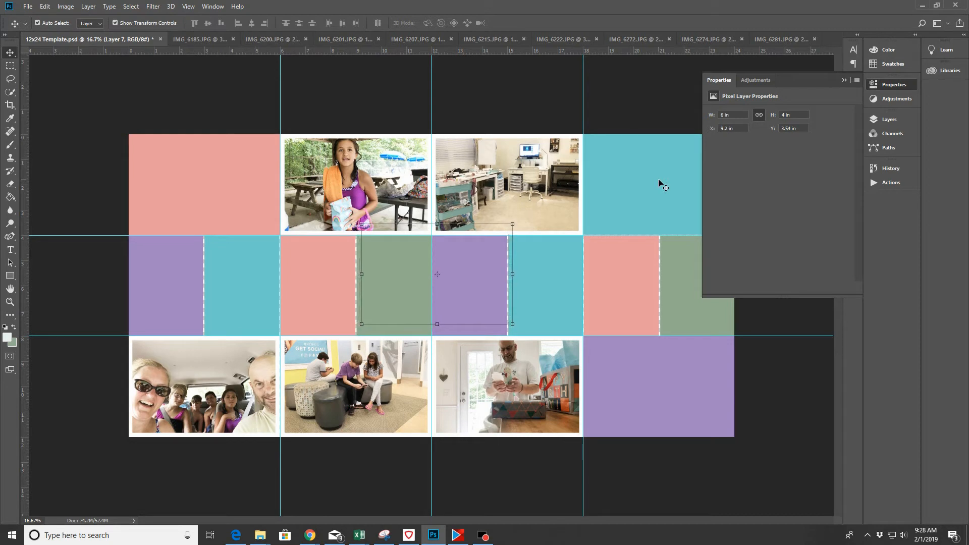
key(shift+Right)
key(shift+Right)
key(shift+Right)
key(shift+Right)
key(shift+Right)
key(shift+Right)
key(shift+Right)
key(shift+Right)
key(shift+Right)
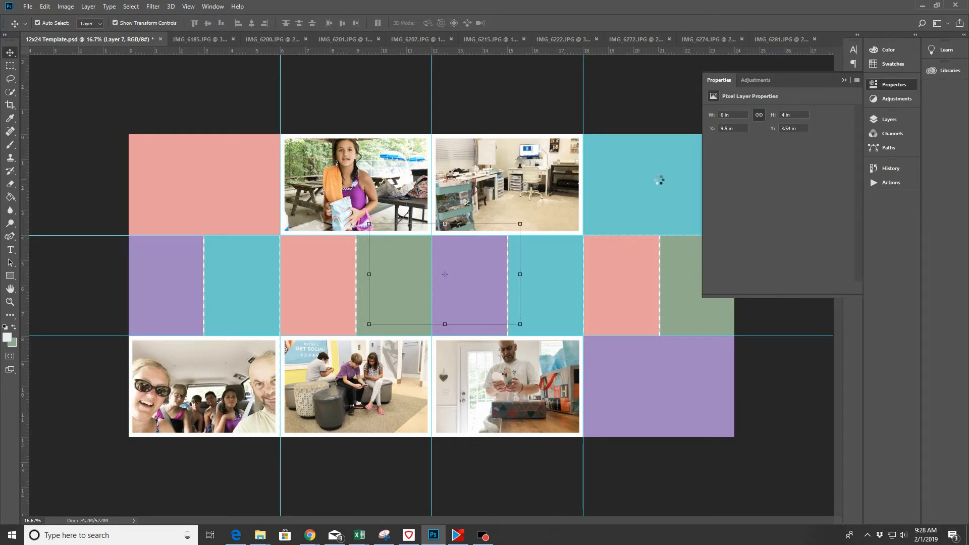
key(shift+Right)
key(shift+Right)
key(shift+Right)
key(shift+Right)
key(shift+Right)
key(shift+Right)
key(shift+Right)
key(shift+Right)
key(shift+Right)
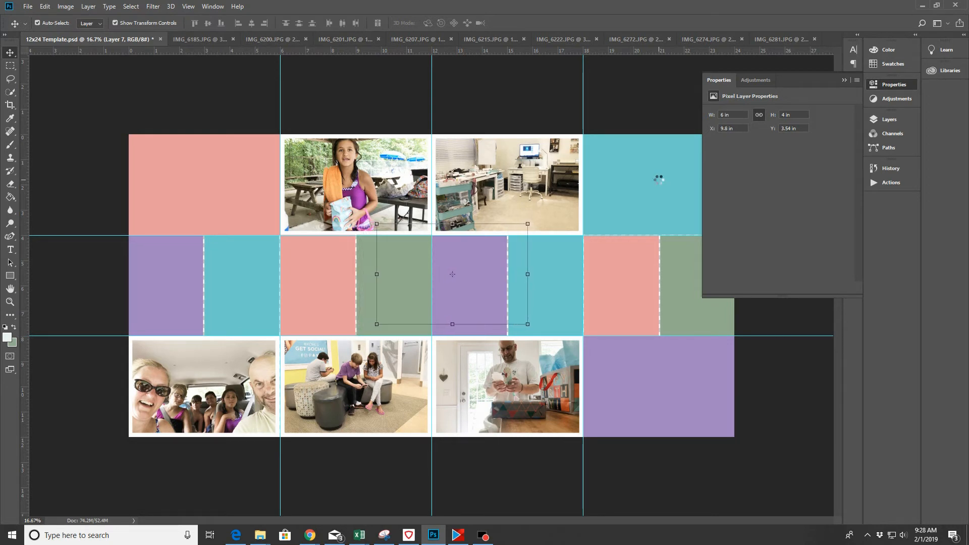
key(shift+Right)
key(shift+Right)
key(shift+Right)
key(shift+Right)
key(shift+Right)
key(shift+Right)
key(shift+Right)
key(shift+Right)
key(shift+Right)
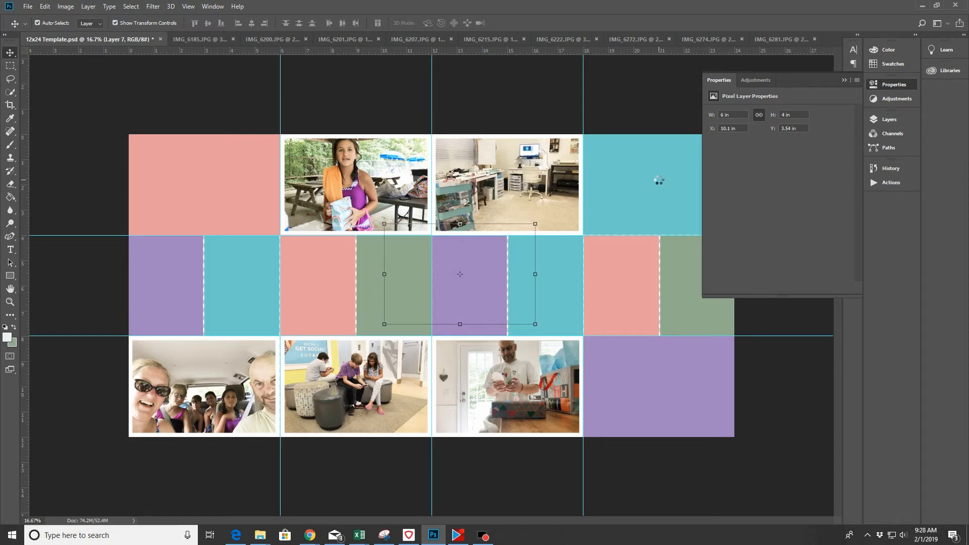
key(shift+Right)
key(shift+Right)
key(shift+Right)
key(shift+Right)
key(shift+Right)
key(shift+Right)
key(shift+Right)
key(shift+Right)
key(shift+Right)
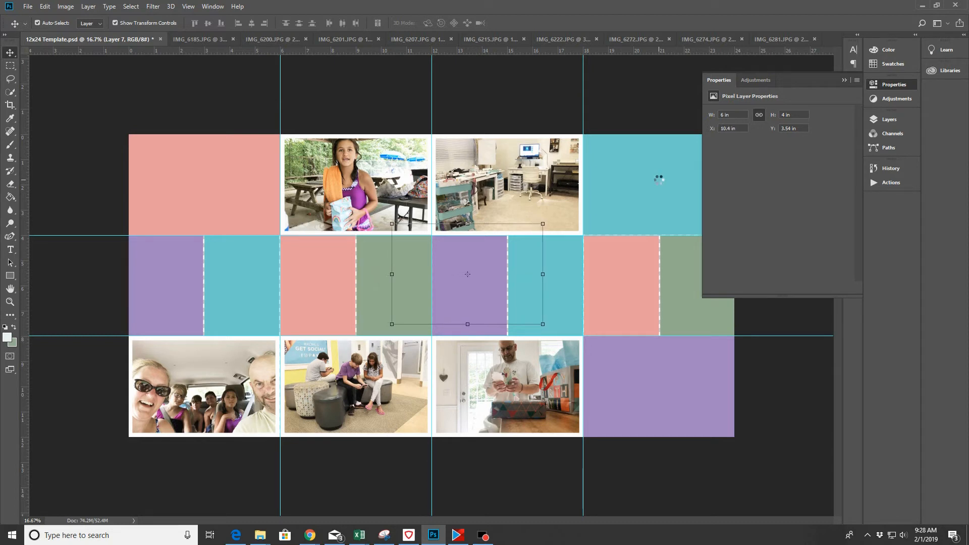
key(shift+Right)
key(shift+Right)
key(shift+Right)
key(shift+Right)
key(shift+Right)
key(shift+Right)
key(shift+Right)
key(shift+Right)
key(shift+Right)
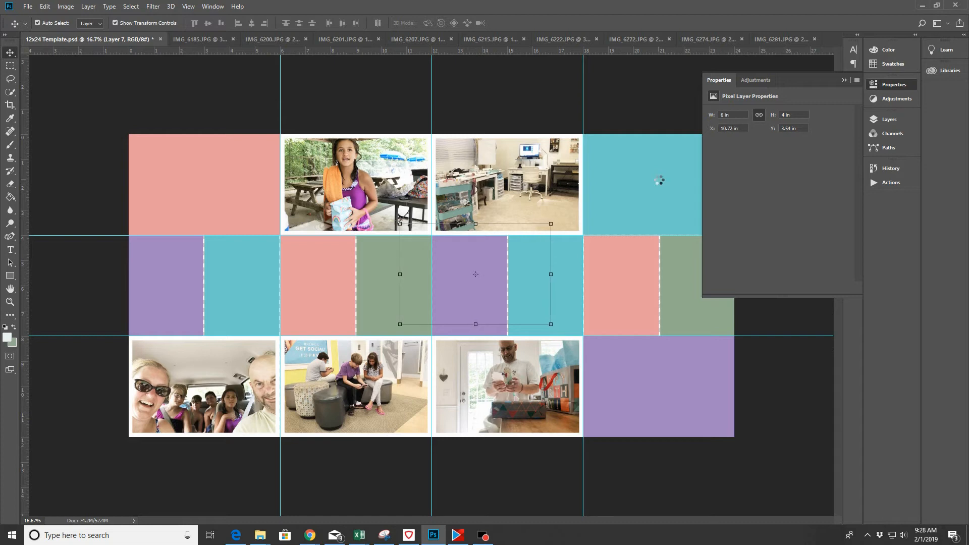
key(shift+Right)
key(shift+Right)
key(shift+Right)
key(shift+Right)
key(shift+Right)
key(shift+Right)
key(shift+Right)
key(shift+Right)
key(shift+Right)
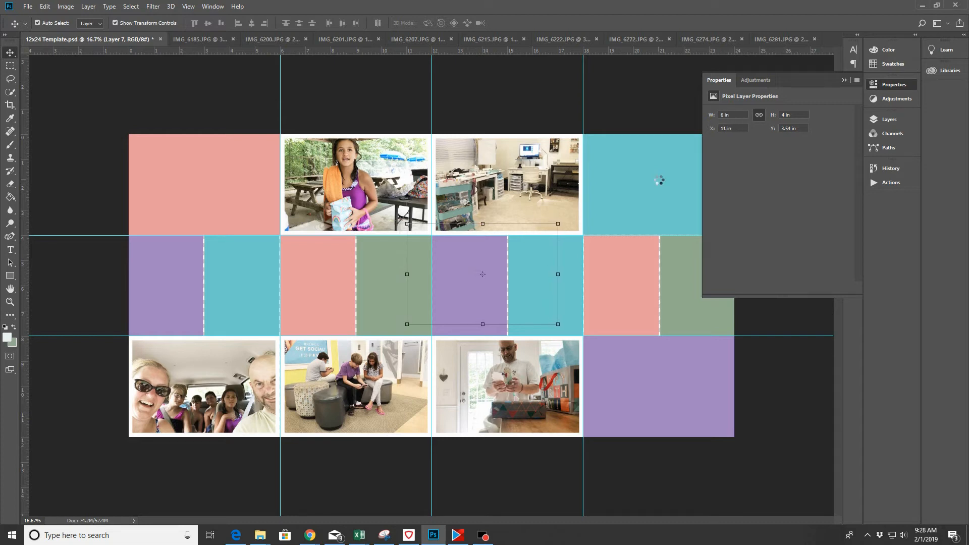
key(shift+Right)
key(shift+Right)
key(shift+Right)
key(shift+Right)
key(shift+Right)
key(shift+Right)
key(shift+Right)
key(shift+Right)
key(shift+Right)
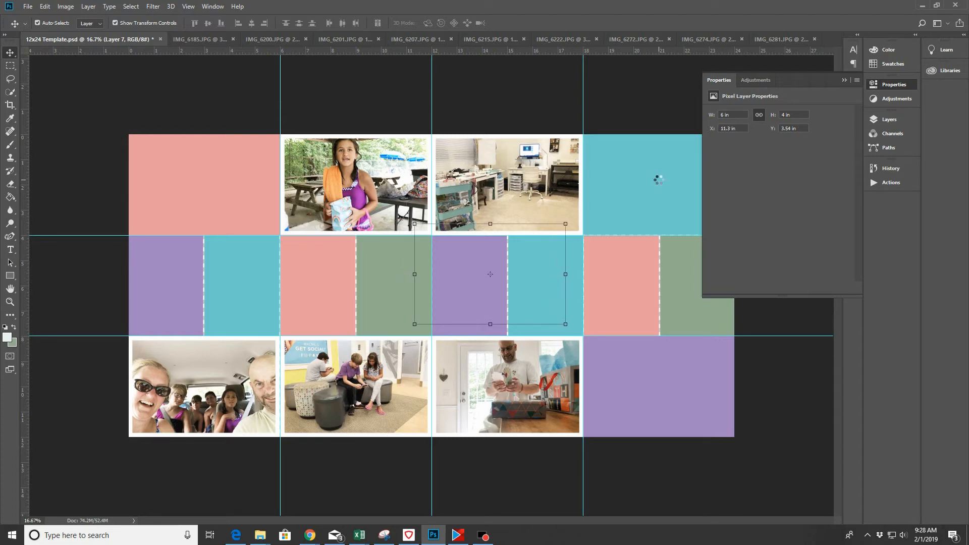
key(shift+Right)
key(shift+Right)
key(shift+Right)
key(shift+Right)
key(shift+Right)
key(shift+Right)
key(shift+Right)
key(shift+Right)
key(shift+Right)
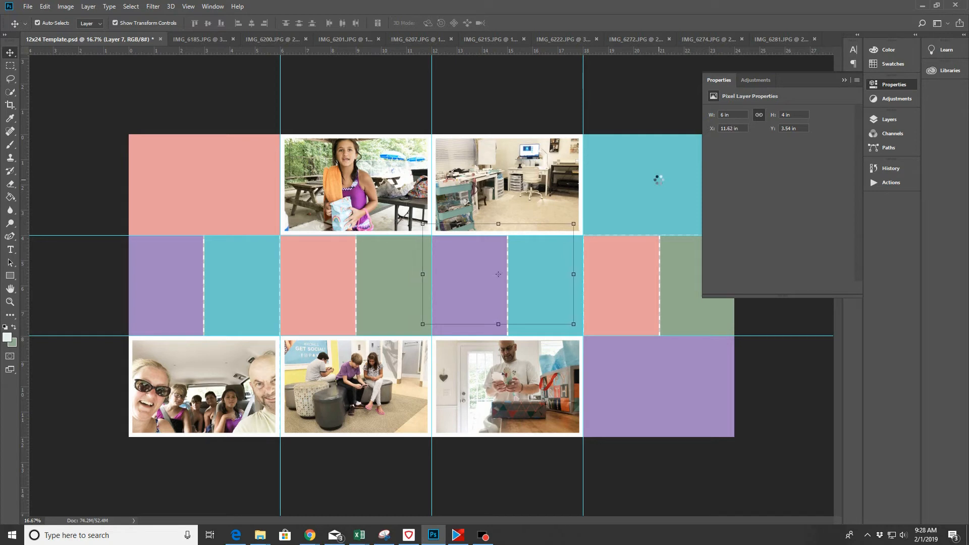
key(shift+Right)
key(shift+Right)
key(shift+Right)
key(shift+Right)
key(shift+Right)
key(shift+Right)
key(shift+Right)
key(shift+Right)
key(shift+Right)
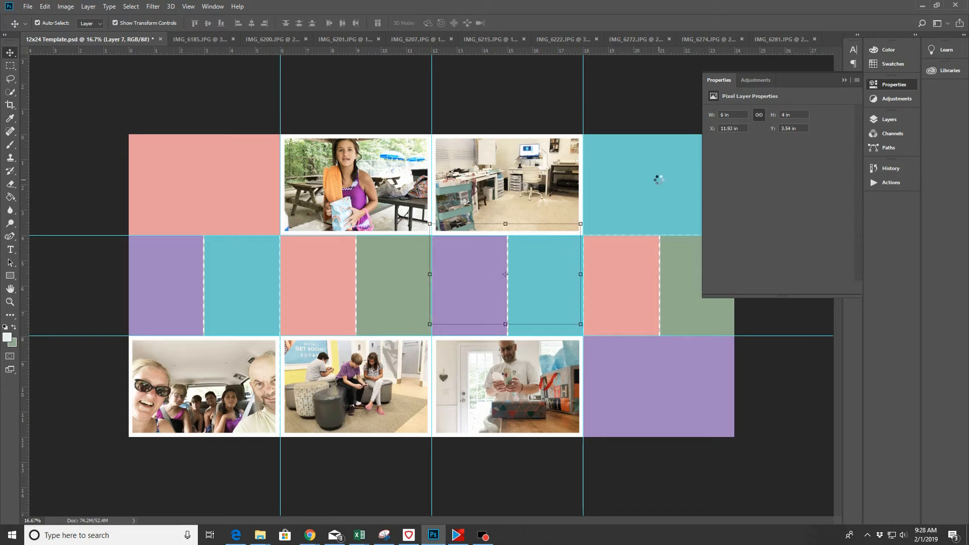
key(shift+Right)
key(shift+Right)
key(shift+Right)
key(shift+Right)
key(shift+Right)
key(shift+Right)
key(shift+Right)
key(shift+Right)
key(shift+Right)
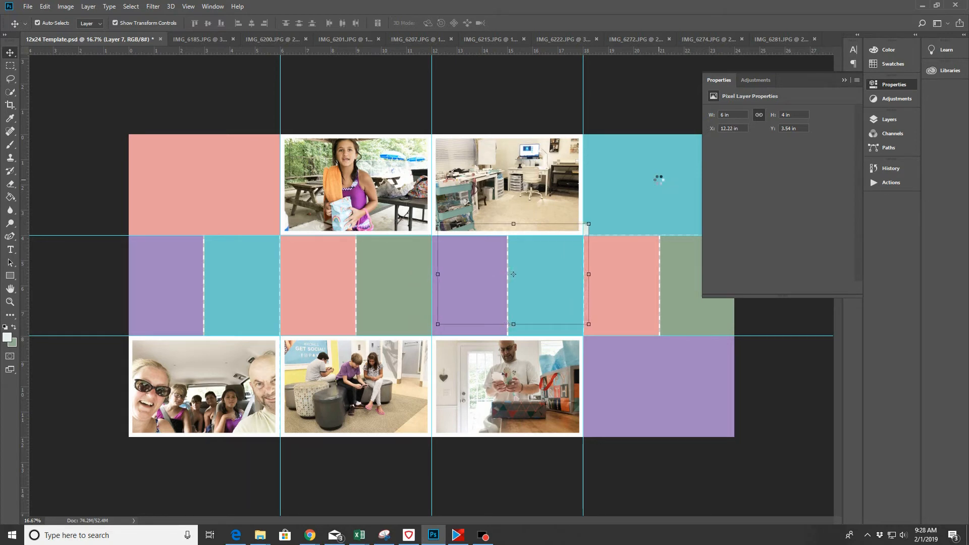
key(shift+Right)
key(shift+Right)
key(shift+Right)
key(shift+Right)
key(shift+Right)
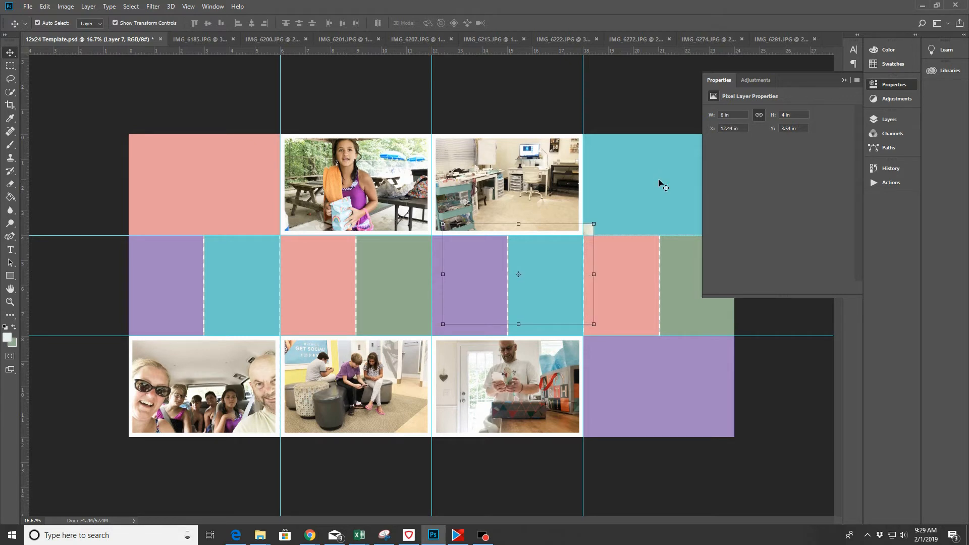
click(844, 79)
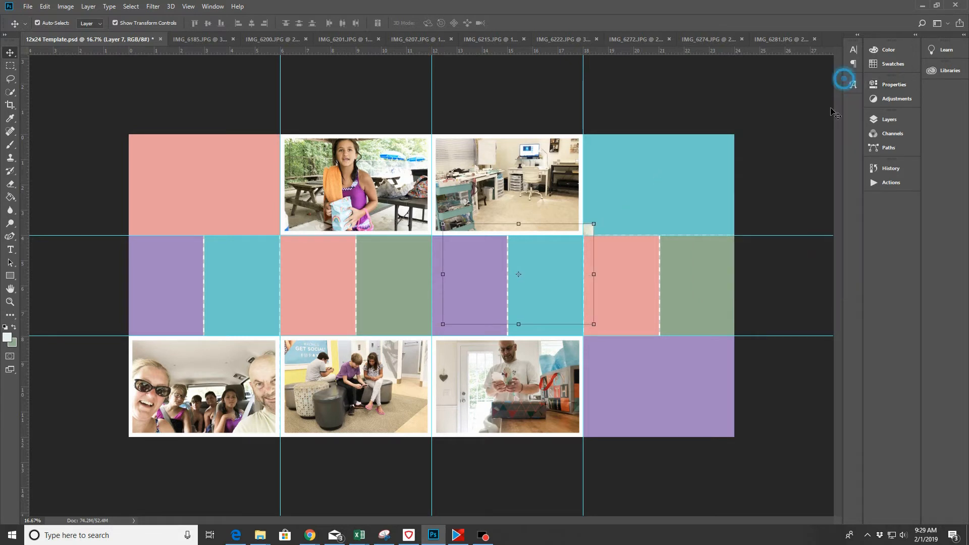
drag(593, 224, 730, 143)
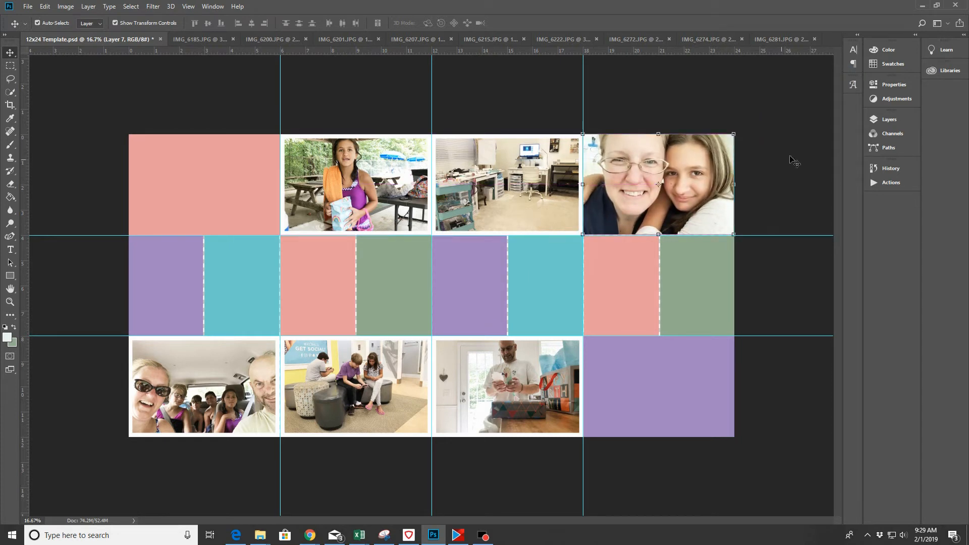
Select the Photo 10 frame shape beneath the pasted photo and give it a white stroke
click(897, 119)
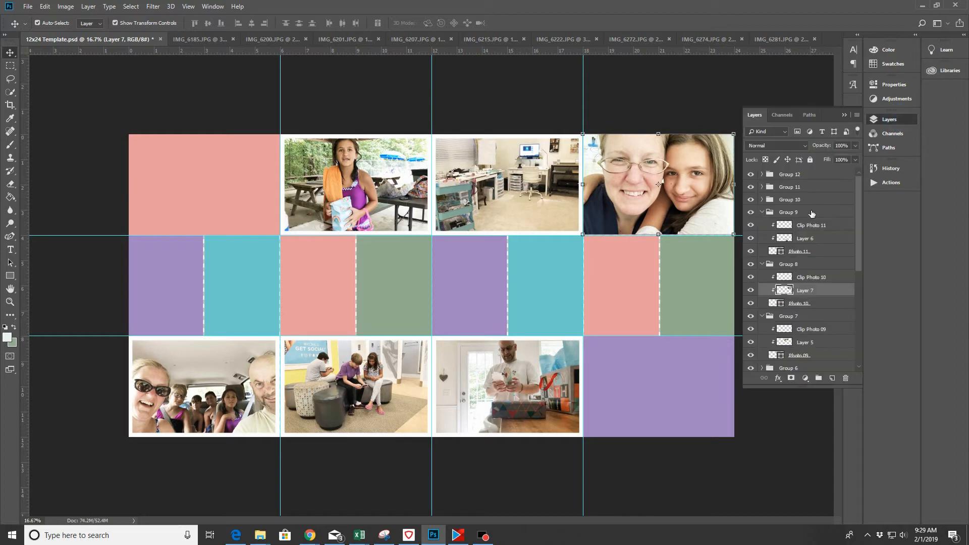
click(807, 303)
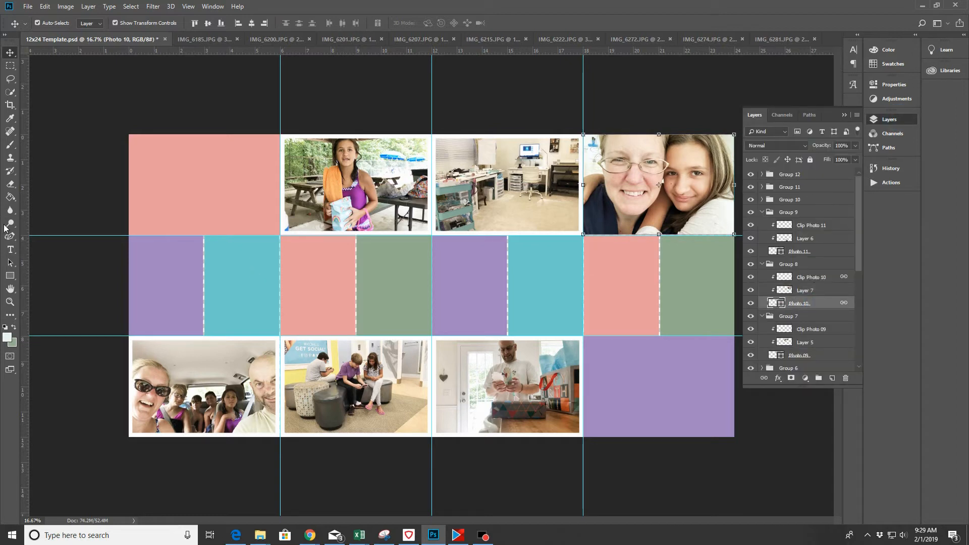
click(10, 275)
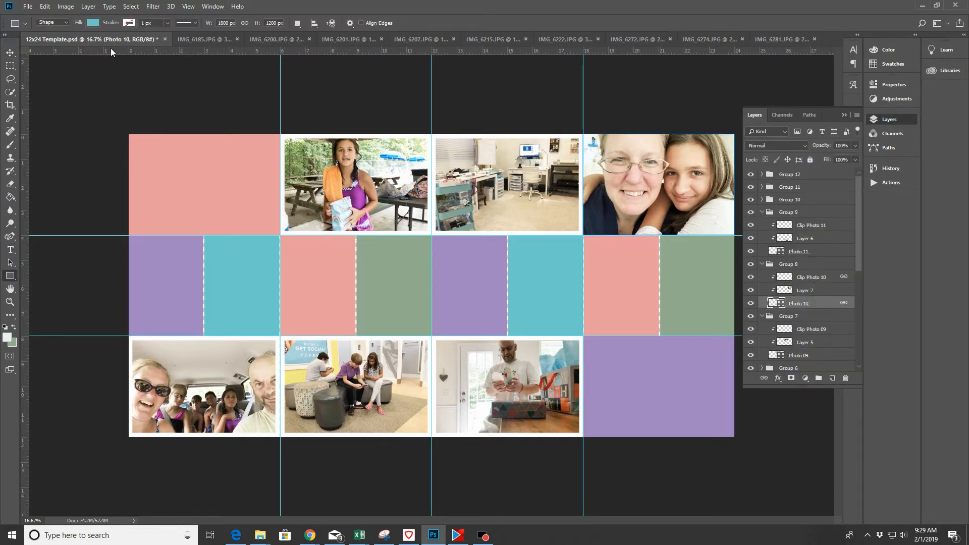
click(128, 23)
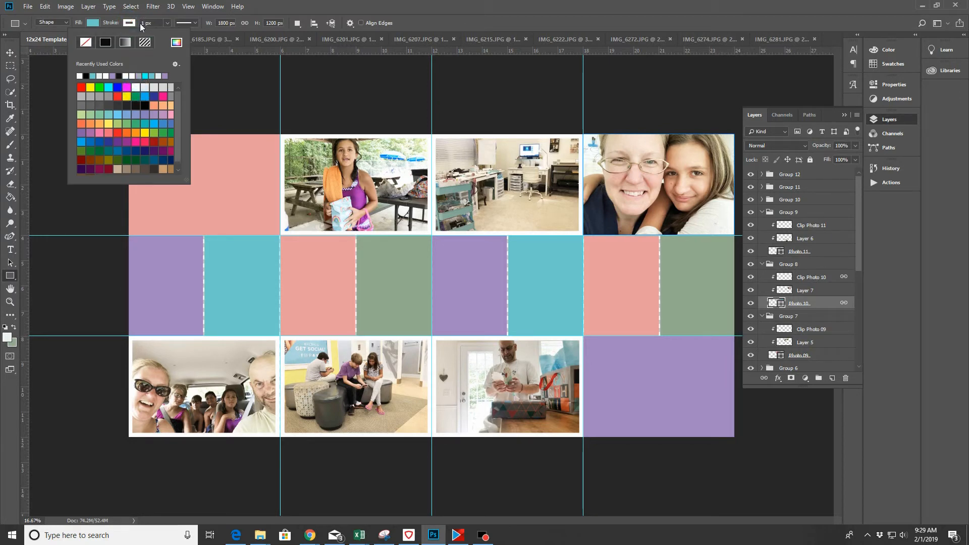
Try to set the Photo 10 frame's stroke width to 50 px
click(142, 22)
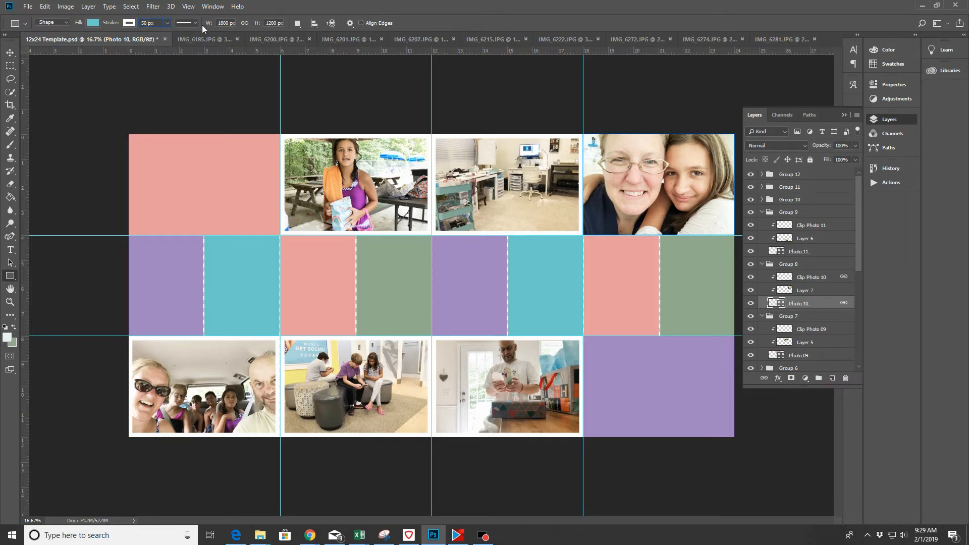
click(153, 23)
click(824, 305)
click(156, 24)
click(143, 23)
click(10, 55)
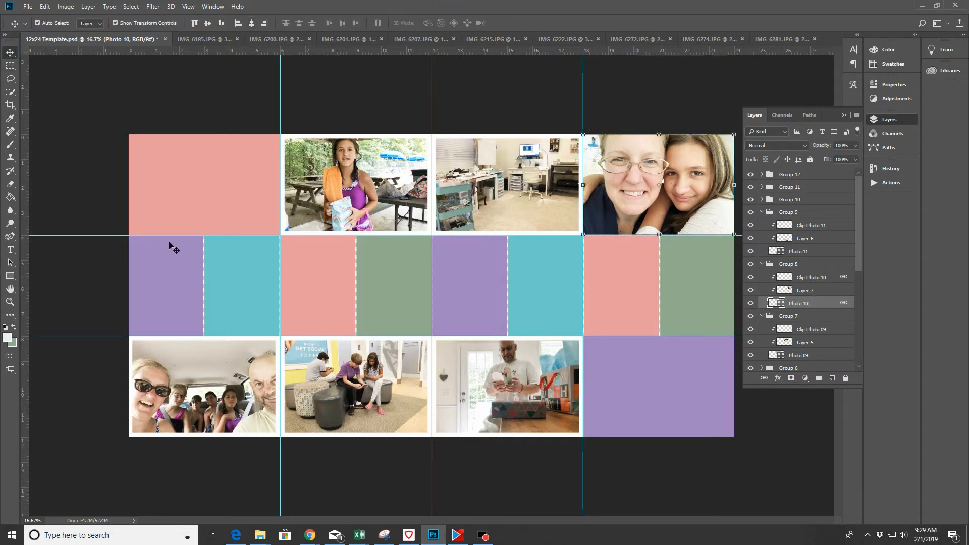
Try again to replace the stroke width of the Photo 10 frame shape using the Rectangle tool's options
click(11, 279)
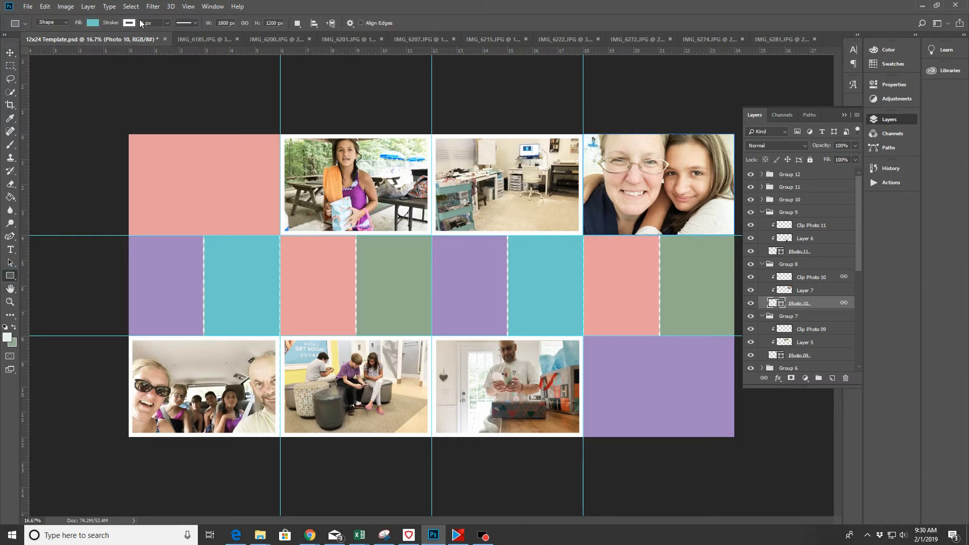
click(143, 22)
text(0)
key(Delete)
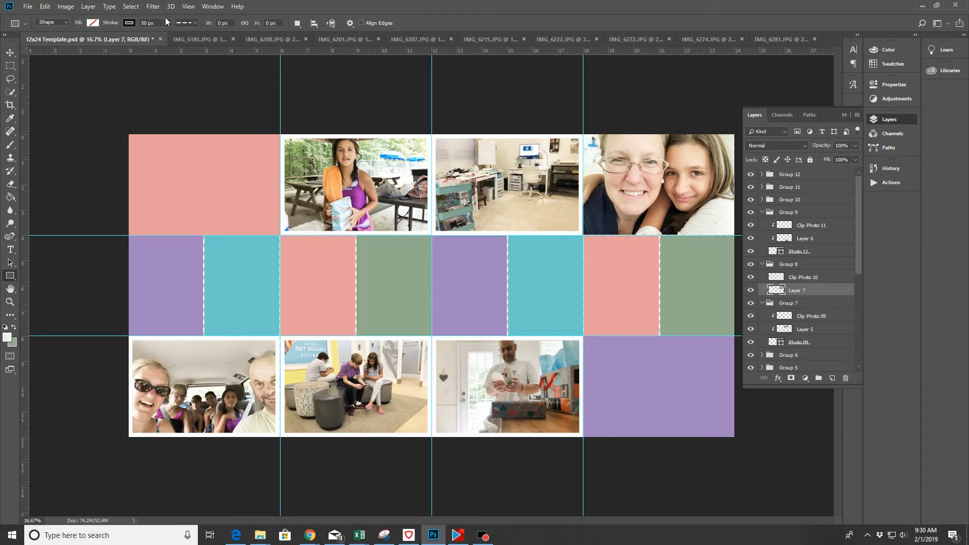
Try a cyan fill and white stroke for the Rectangle tool, and undo the deletion of the Photo 10 frame shape
click(93, 23)
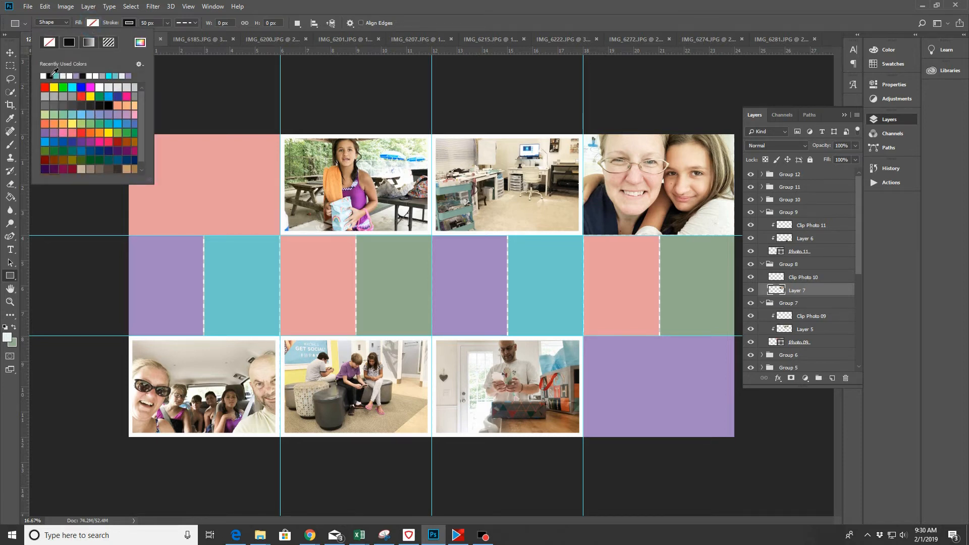
click(109, 75)
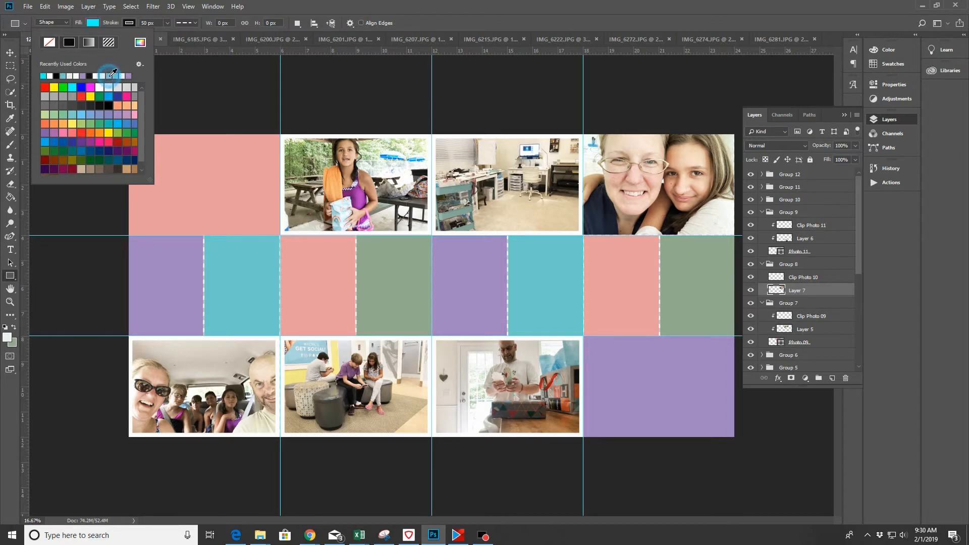
click(130, 23)
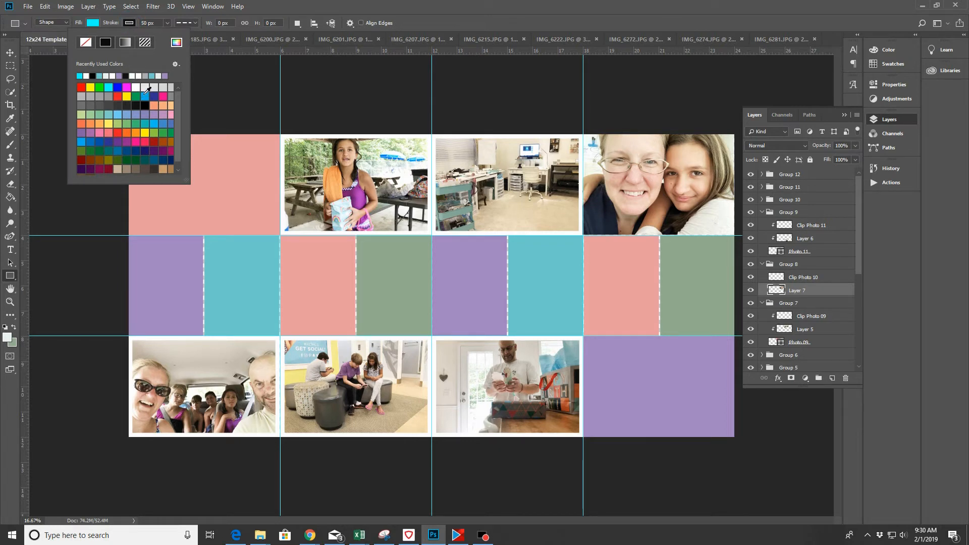
click(135, 87)
click(443, 15)
click(46, 7)
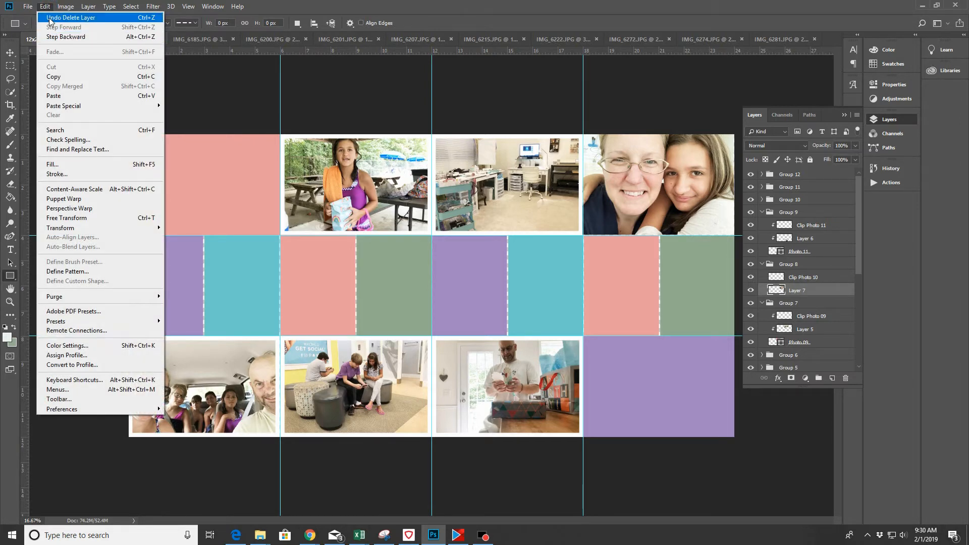
click(51, 18)
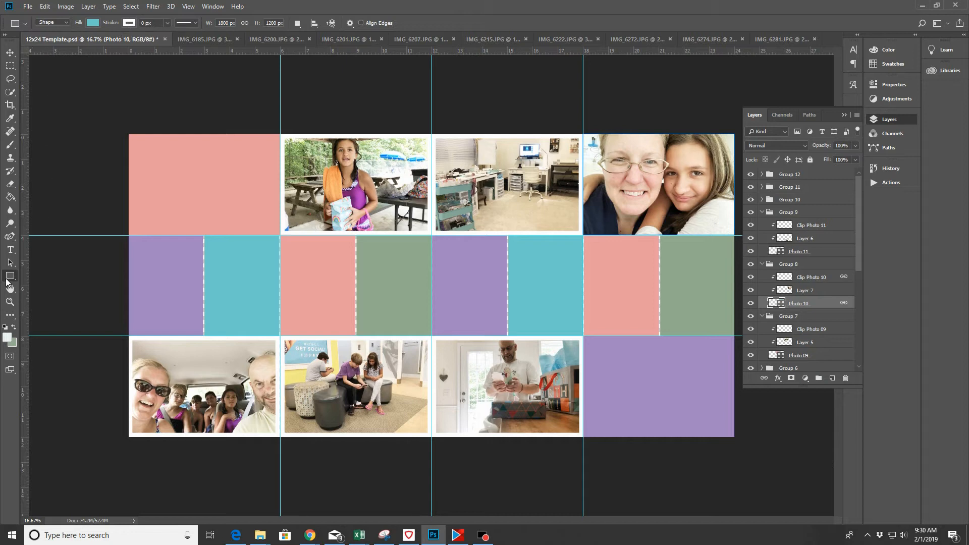
Set the white stroke of the Photo 10 frame to 50 px wide
click(129, 24)
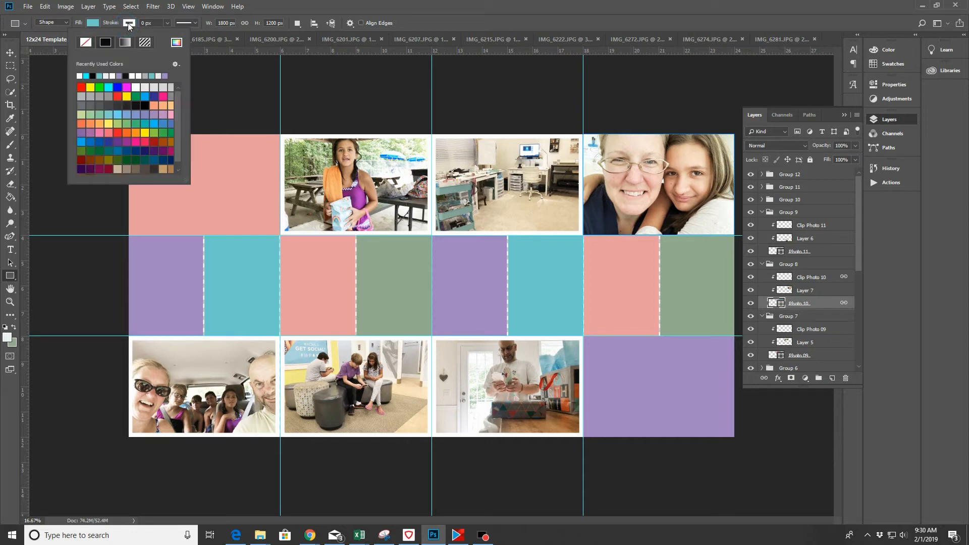
click(128, 23)
click(142, 24)
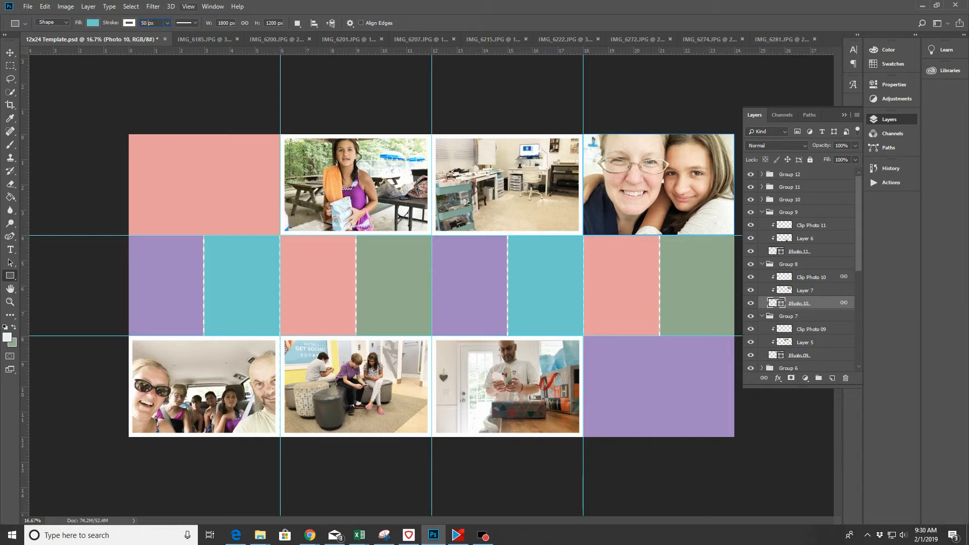
key(Return)
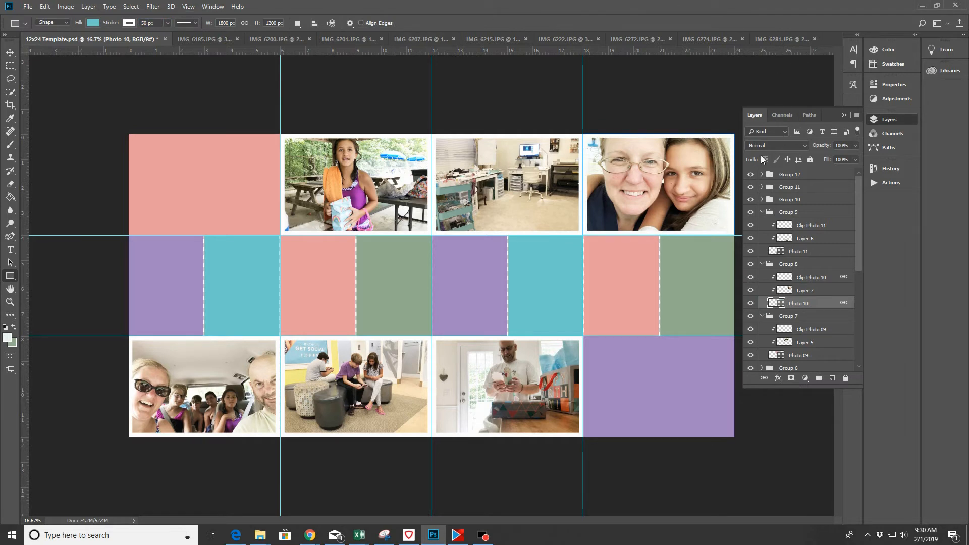
click(843, 115)
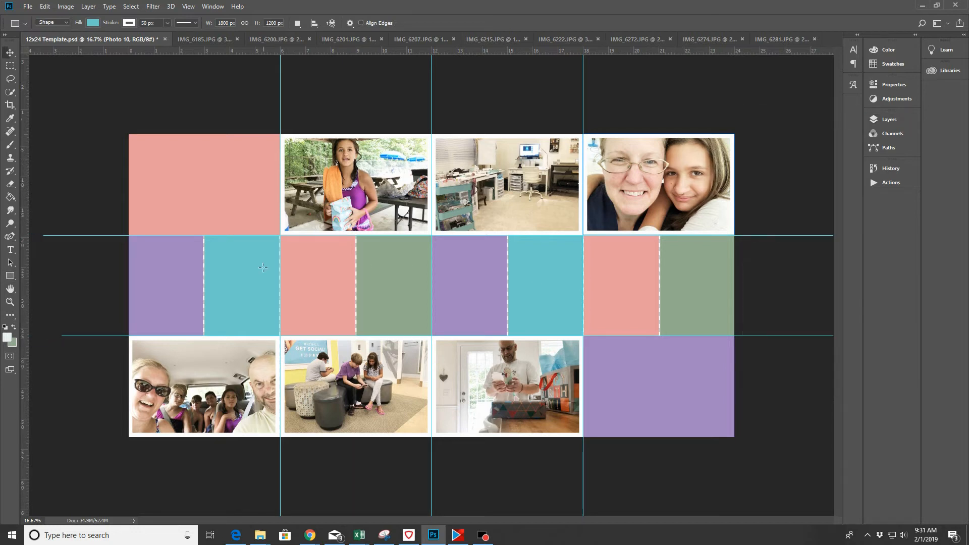
Close the IMG_6185.JPG photo without saving its changes
click(197, 38)
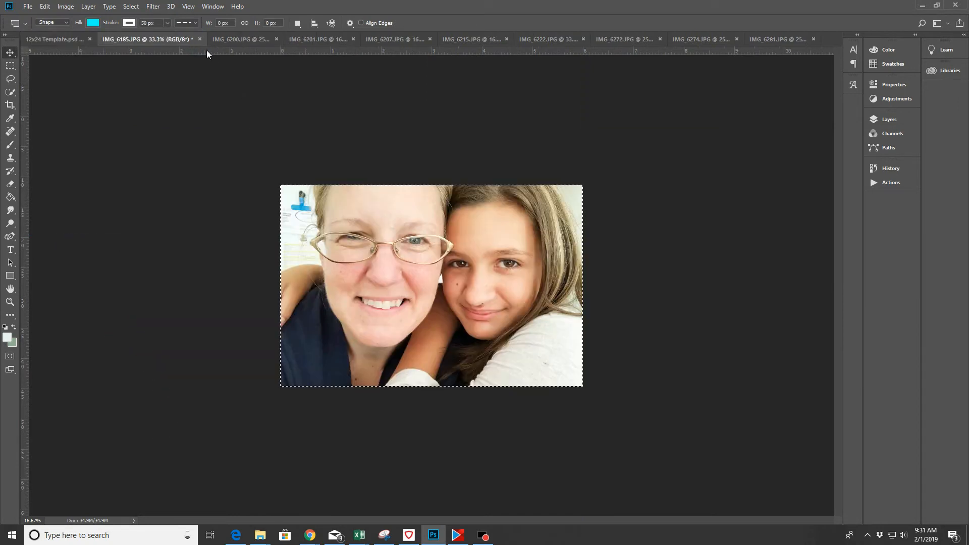
click(200, 38)
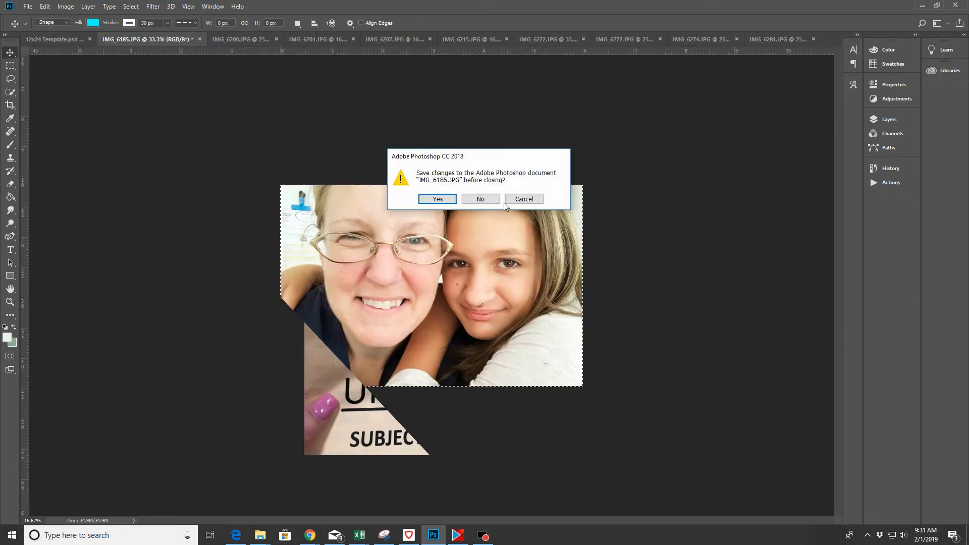
click(482, 198)
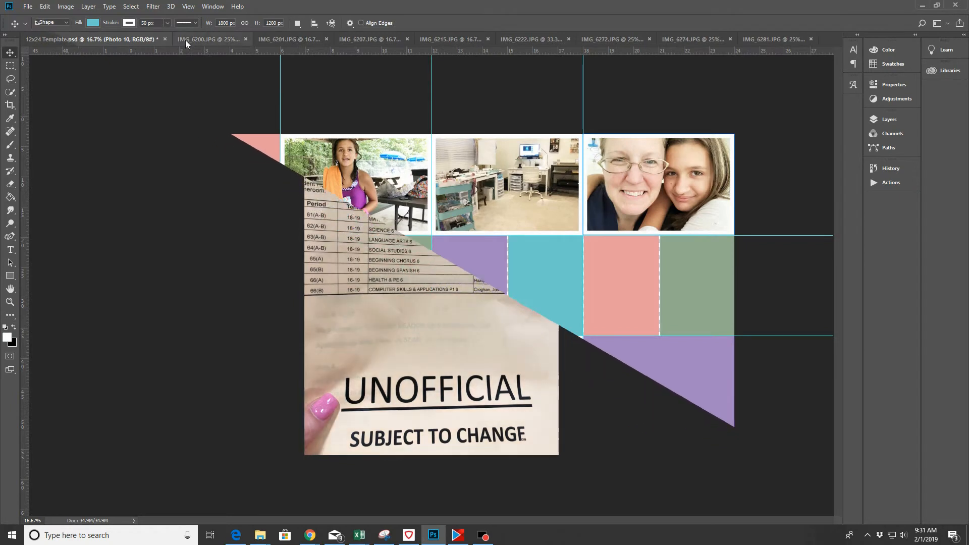
Flatten IMG_6201.JPG and sharpen it with Unsharp Mask at amount 99%, radius 1.0 pixels and threshold 5
click(187, 40)
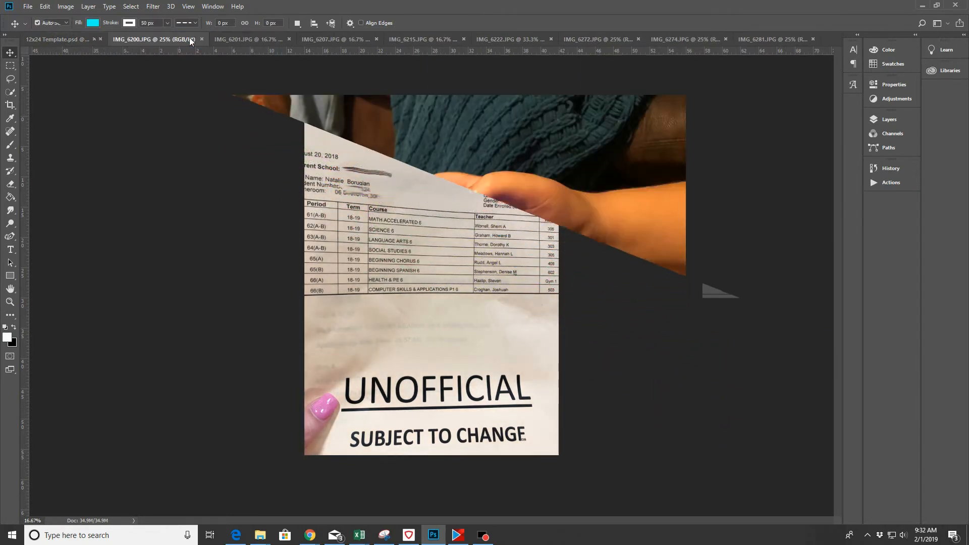
click(259, 42)
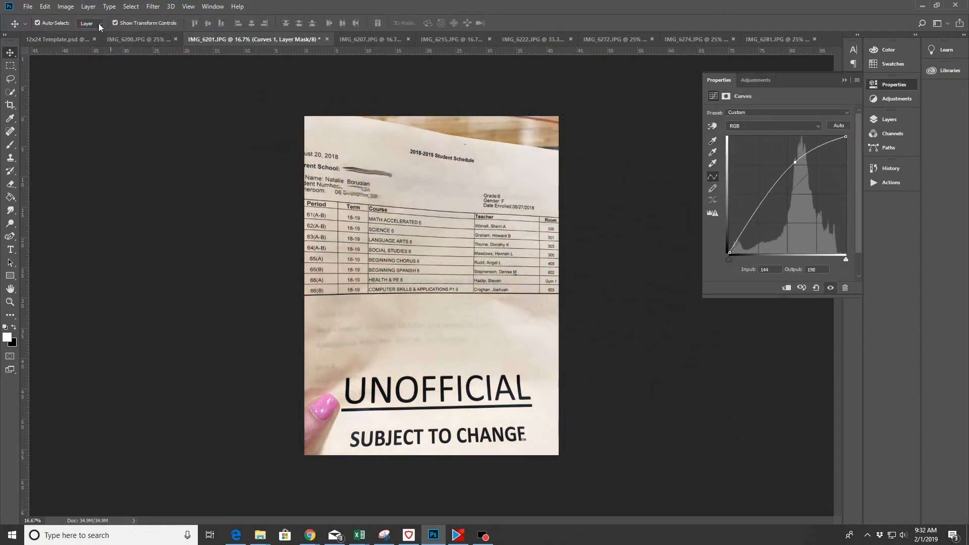
click(88, 6)
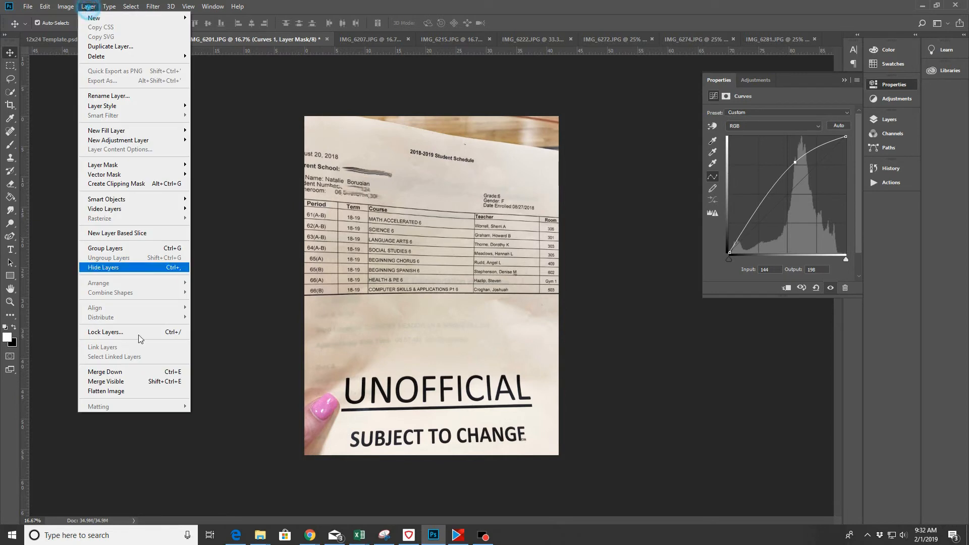
click(116, 392)
click(151, 6)
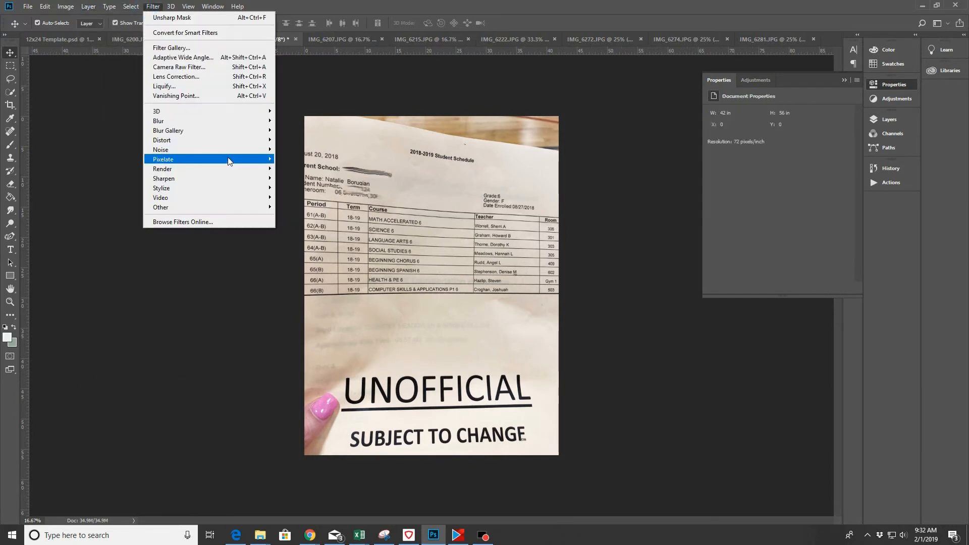
mouse_move(226, 181)
click(318, 222)
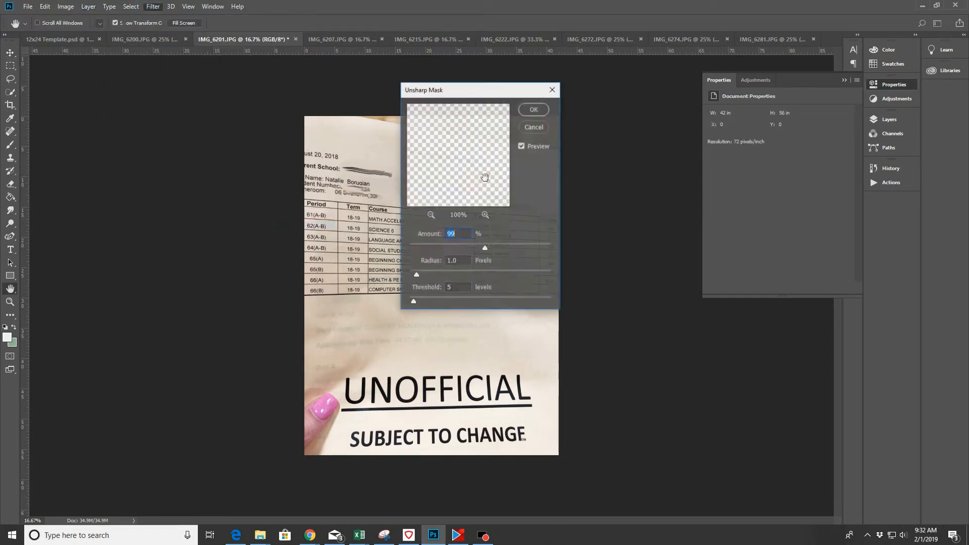
click(528, 113)
Crop the full height of the school schedule photo to 3 in wide by 4 in high at 300 px/in
click(10, 104)
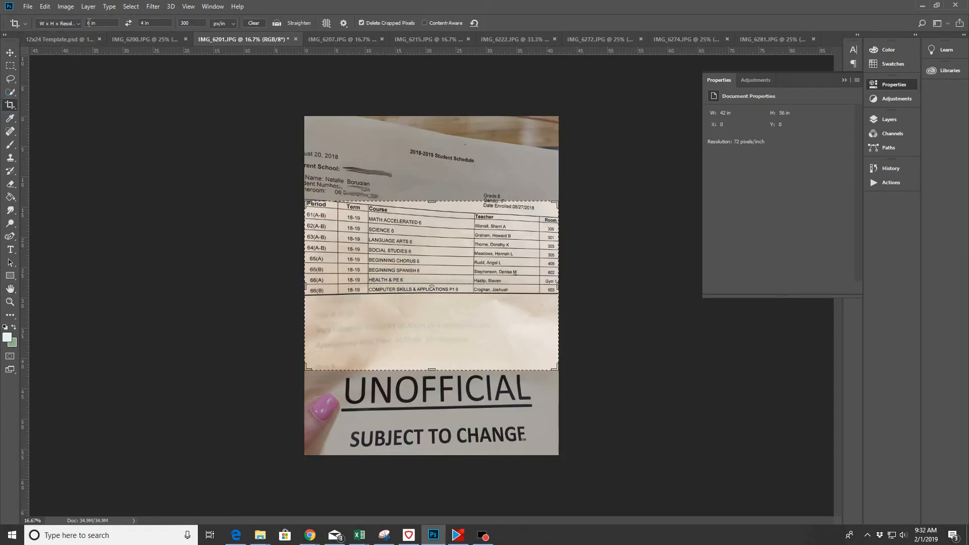
click(88, 22)
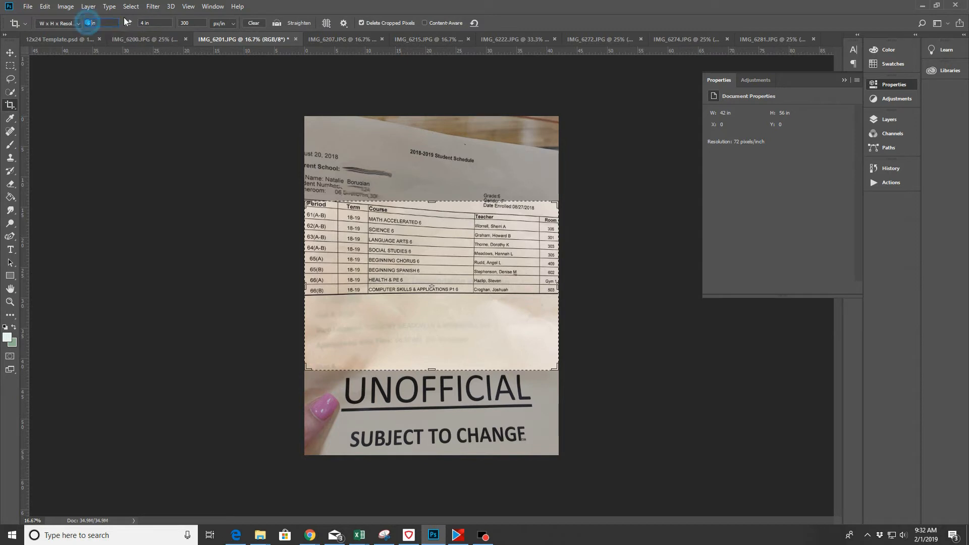
text(4)
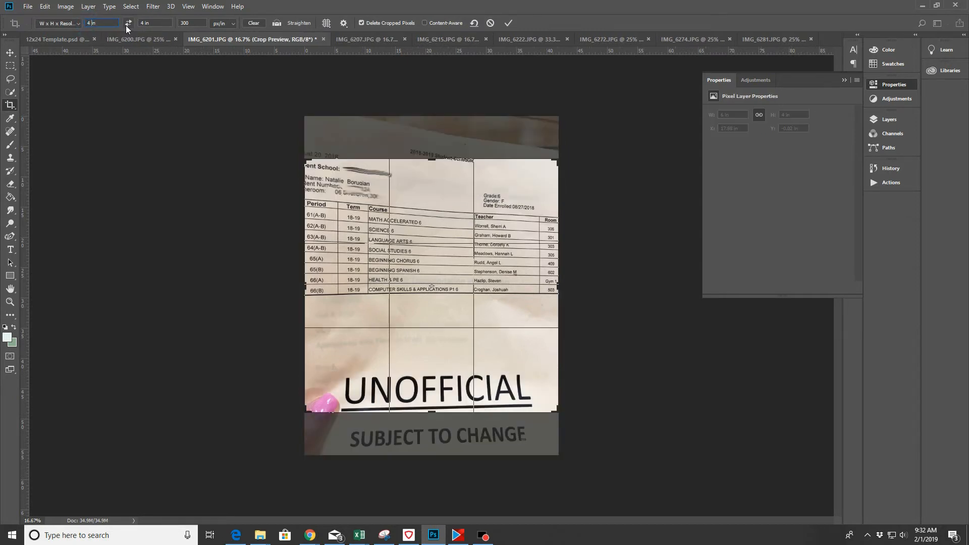
click(142, 23)
text(3)
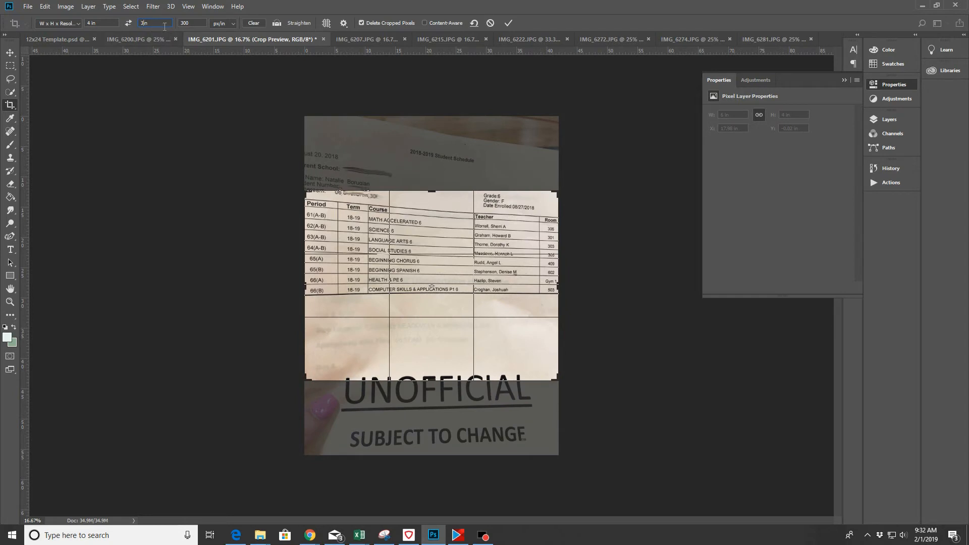
text(4)
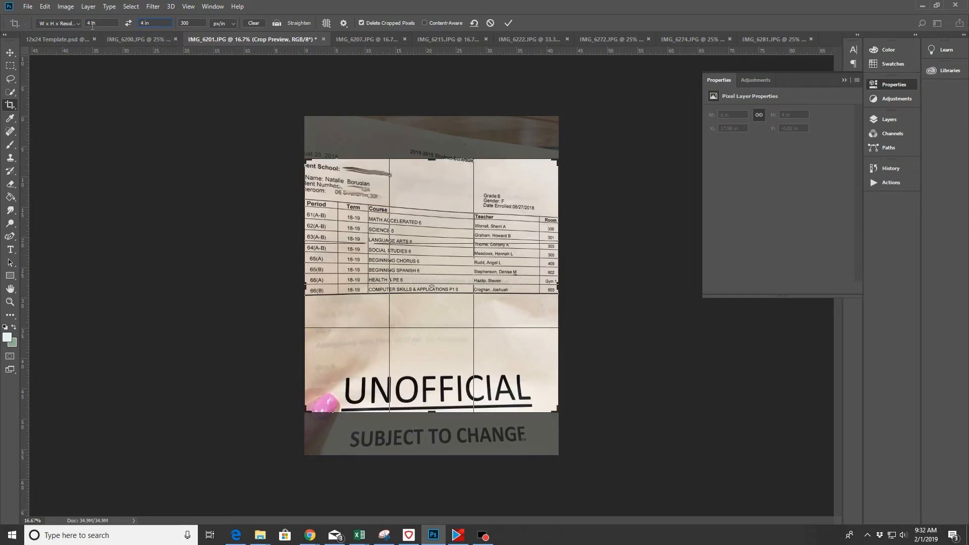
double_click(87, 22)
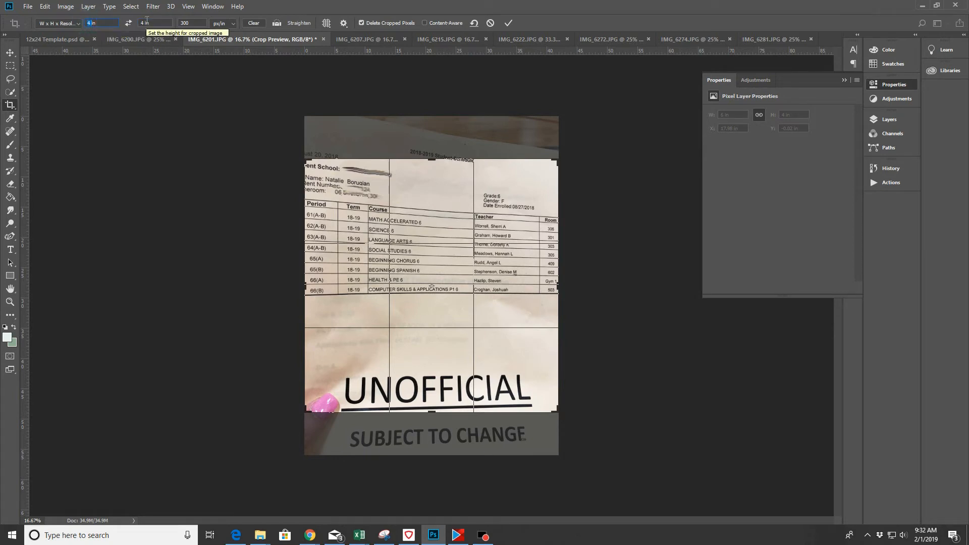
text(33)
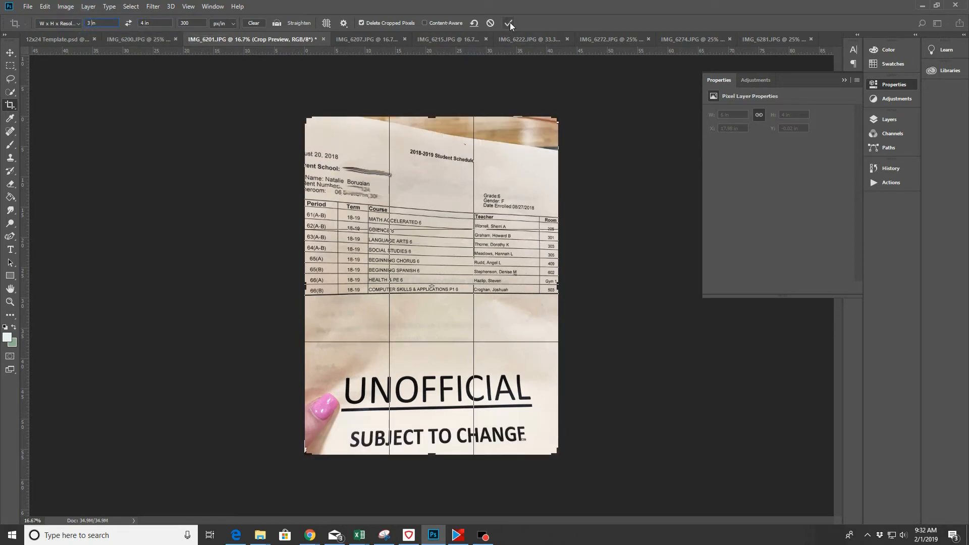
click(509, 22)
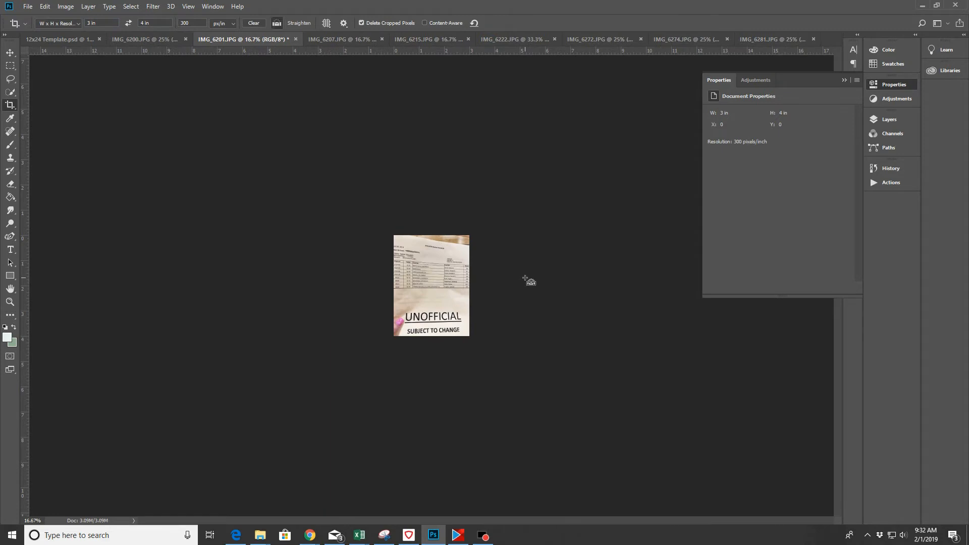
Copy the whole cropped schedule photo and paste it into 12x24 Template.psd above the first teal frame in the middle row
key(ctrl+a)
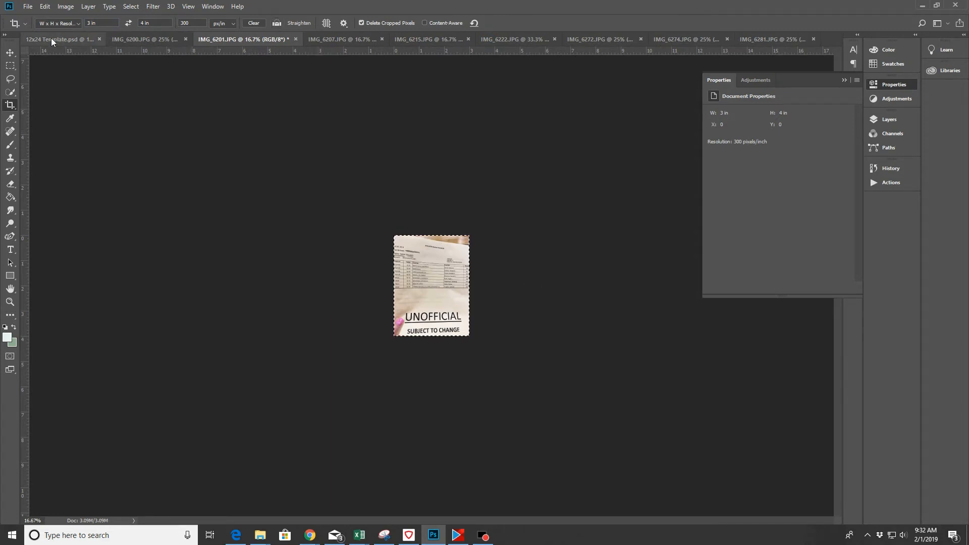
click(50, 38)
click(10, 52)
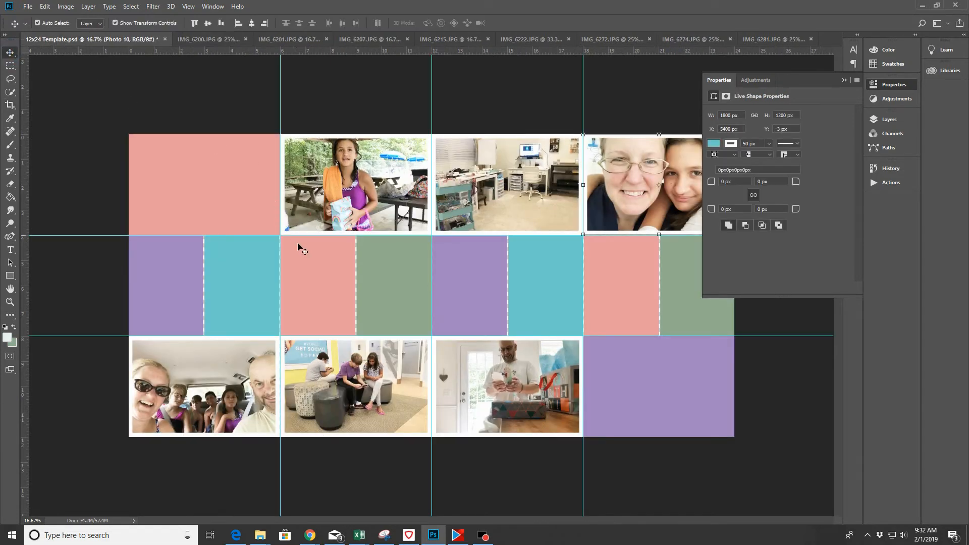
click(238, 283)
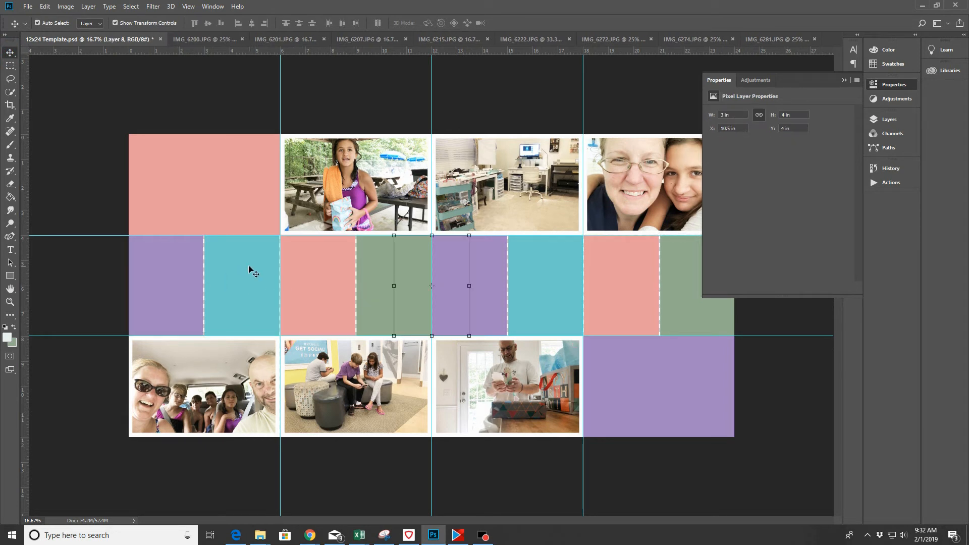
Move the pasted schedule photo left until it covers the first teal frame in the middle row
key(shift+Left)
key(shift+Left)
key(shift+Left)
key(shift+Left)
key(shift+Left)
key(shift+Left)
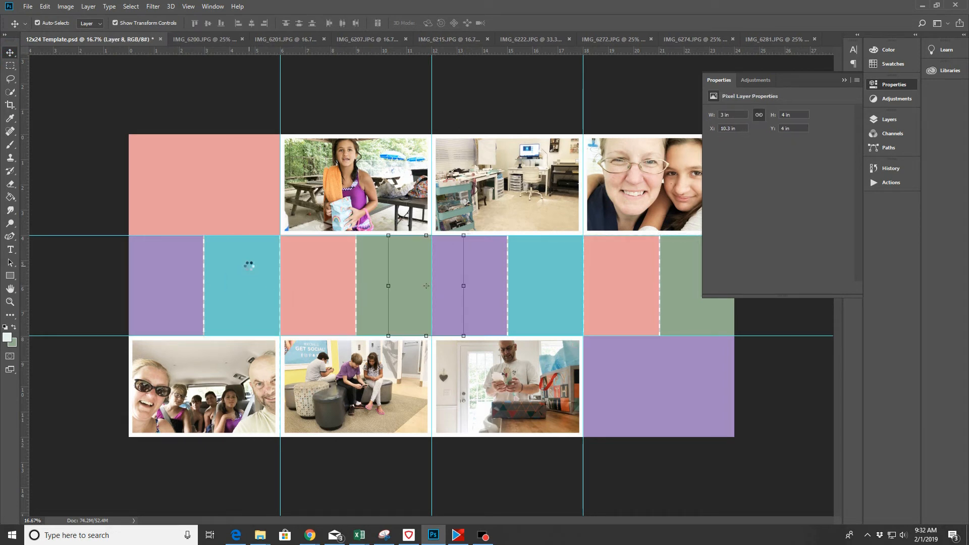
key(shift+Left)
key(shift+Left)
key(shift+Left)
key(shift+Left)
key(shift+Left)
key(shift+Left)
key(shift+Left)
key(shift+Left)
key(shift+Left)
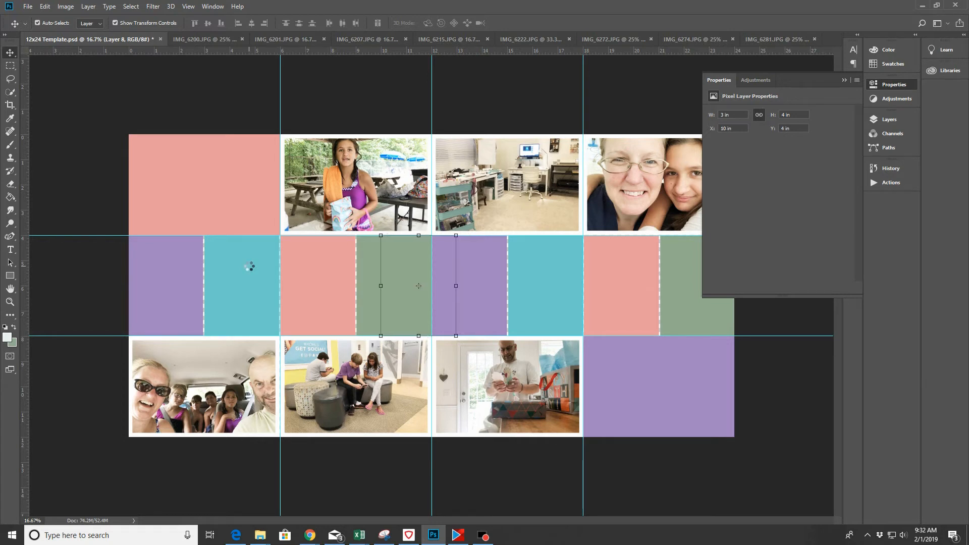
key(shift+Left)
key(shift+Left)
key(shift+Left)
key(shift+Left)
key(shift+Left)
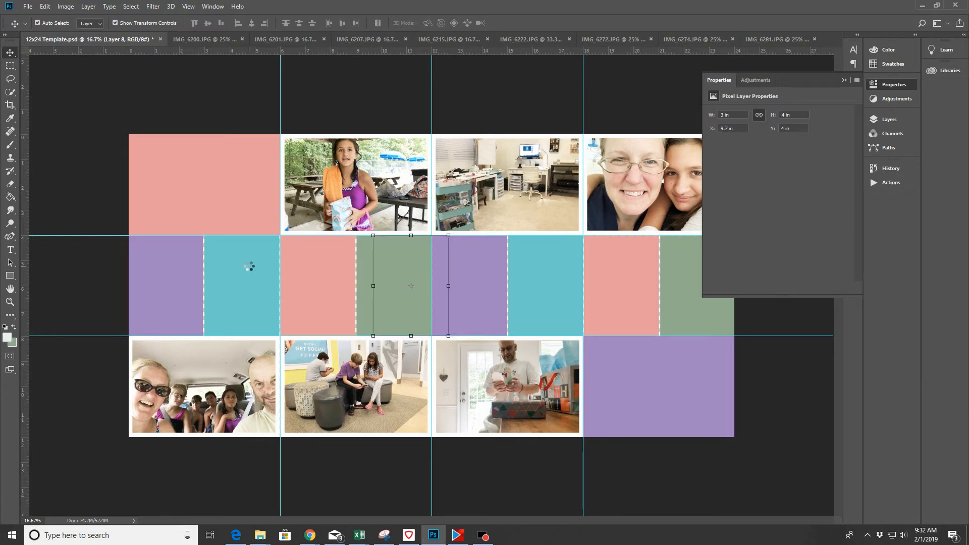
key(shift+Left)
key(shift+Left)
key(shift+Left)
key(shift+Left)
key(shift+Left)
key(shift+Left)
key(shift+Left)
key(shift+Left)
key(shift+Left)
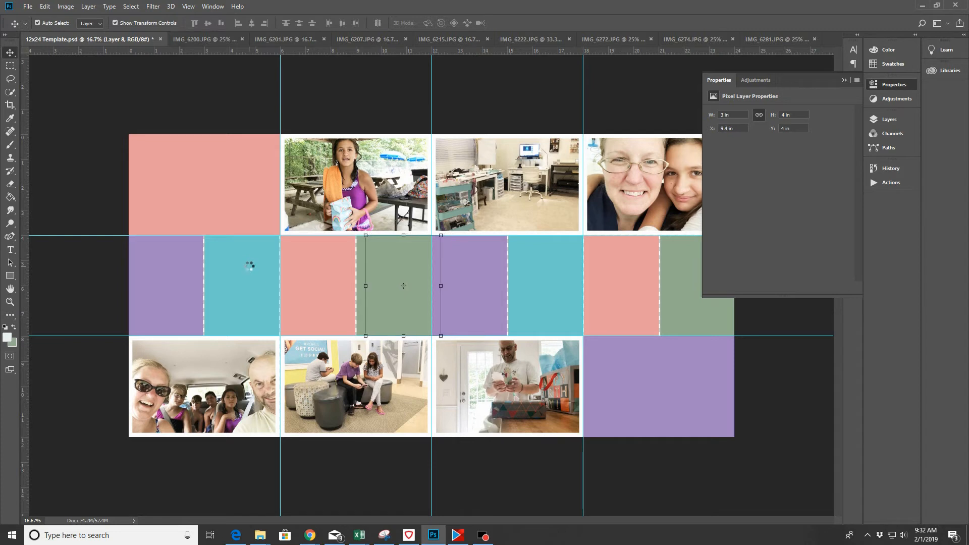
key(shift+Left)
key(shift+Left)
key(shift+Left)
key(shift+Left)
key(shift+Left)
key(shift+Left)
key(shift+Left)
key(shift+Left)
key(shift+Left)
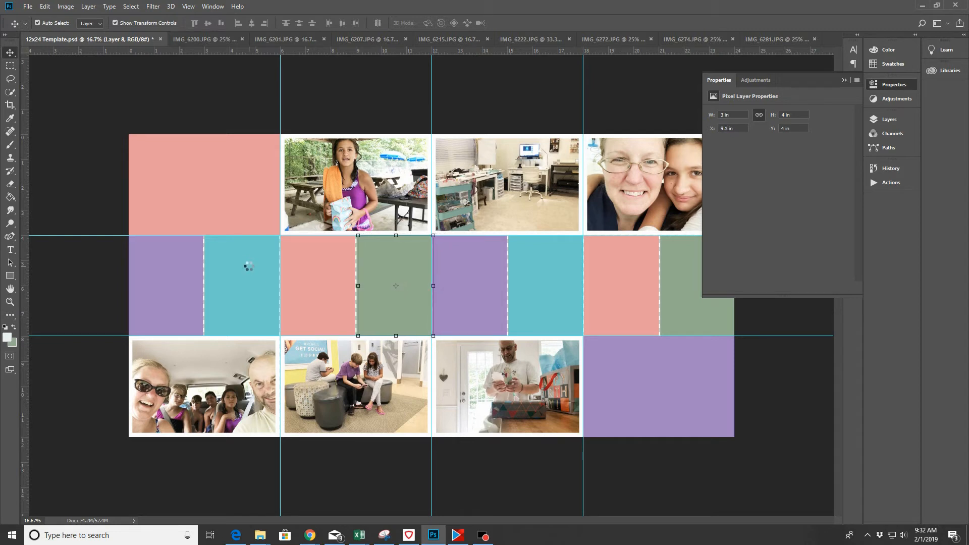
key(shift+Left)
key(shift+Left)
key(shift+Left)
key(shift+Left)
key(shift+Left)
key(shift+Left)
key(shift+Left)
key(shift+Left)
key(shift+Left)
key(shift+Left)
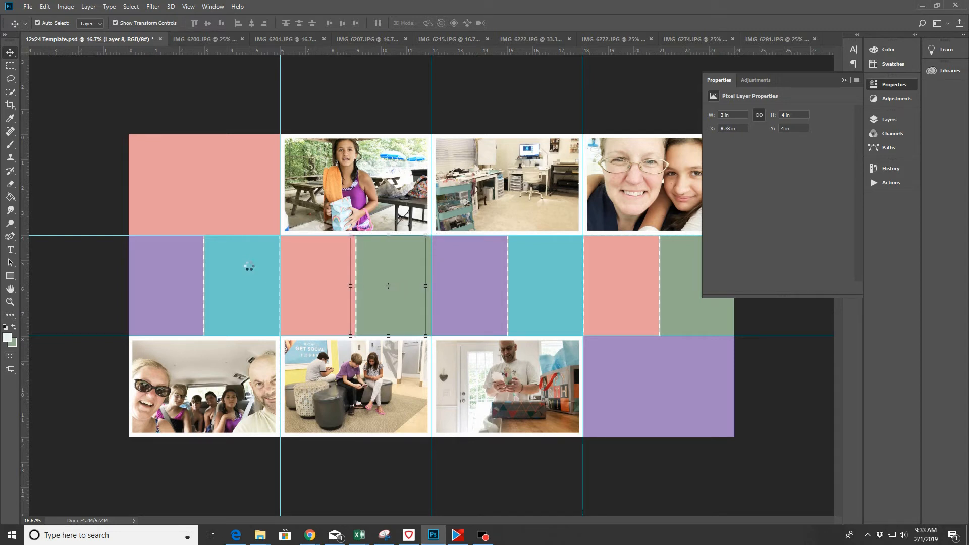
key(shift+Left)
key(shift+Left)
key(shift+Left)
key(shift+Left)
key(shift+Left)
key(shift+Left)
key(shift+Left)
key(shift+Left)
key(shift+Left)
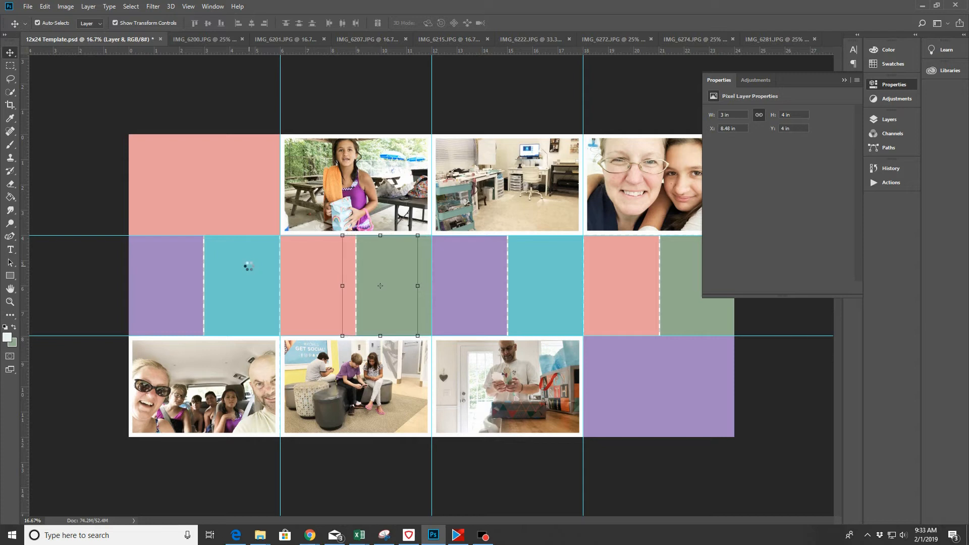
key(shift+Left)
key(shift+Left)
key(shift+Left)
key(shift+Left)
key(shift+Left)
key(shift+Left)
key(shift+Left)
key(shift+Left)
key(shift+Left)
key(shift+Left)
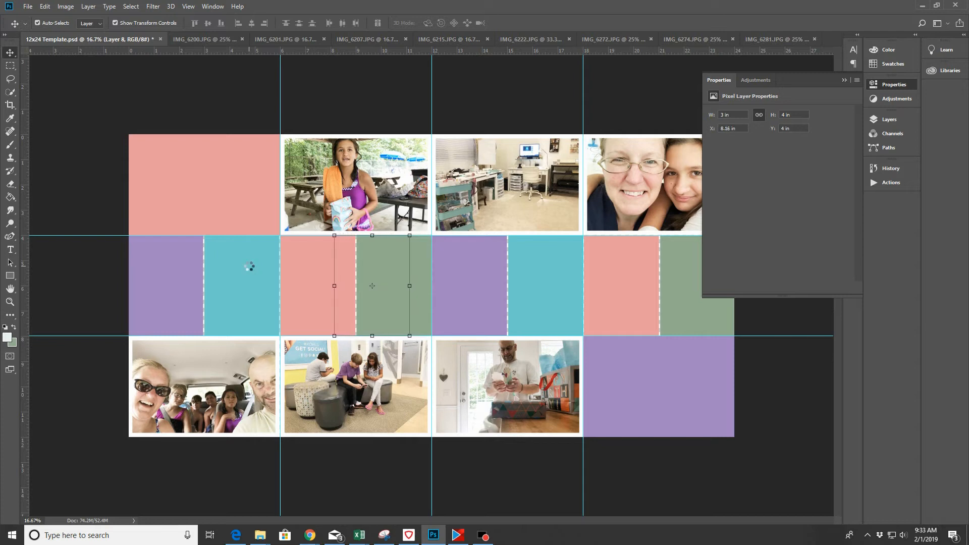
key(shift+Left)
key(shift+Left)
key(shift+Left)
key(shift+Left)
key(shift+Left)
key(shift+Left)
key(shift+Left)
key(shift+Left)
key(shift+Left)
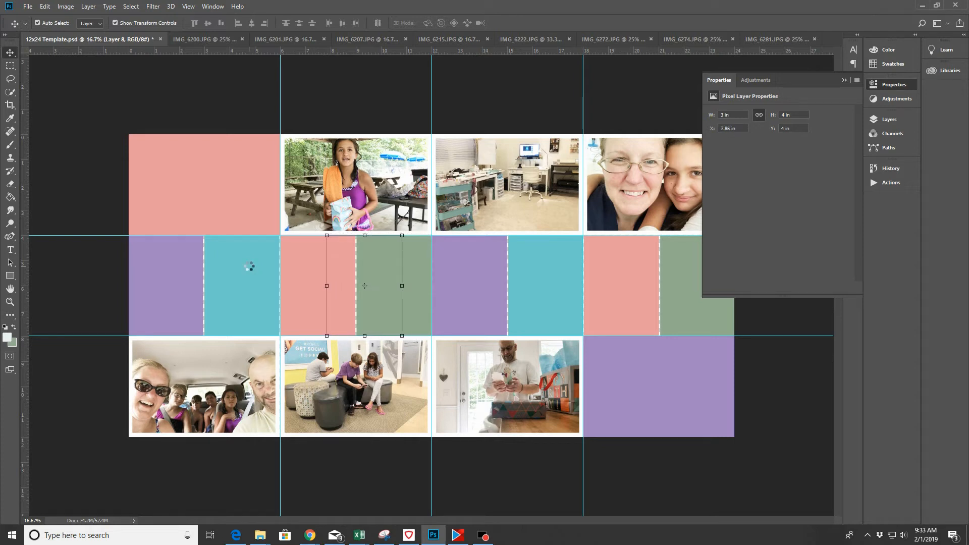
key(shift+Left)
key(shift+Left)
key(shift+Left)
key(shift+Left)
key(shift+Left)
key(shift+Left)
key(shift+Left)
key(shift+Left)
key(shift+Left)
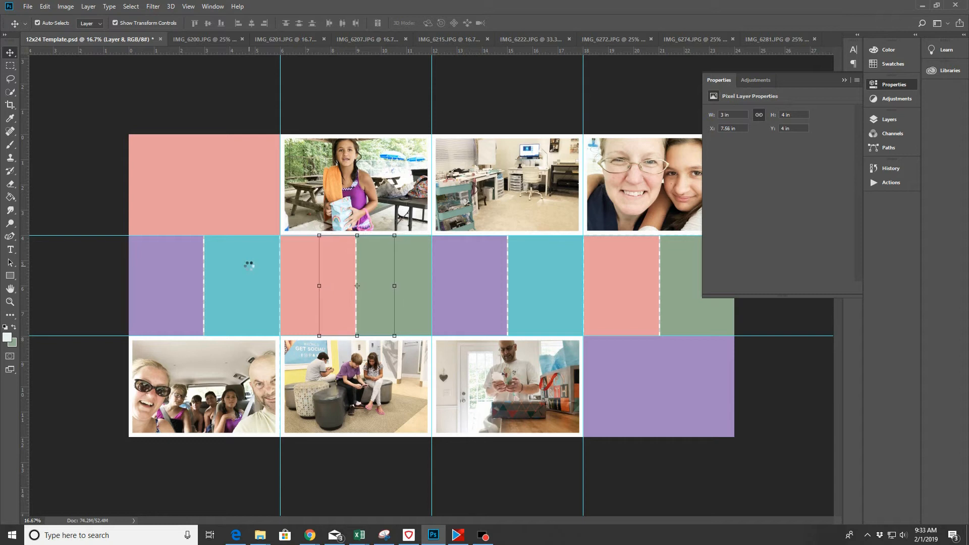
key(shift+Left)
key(shift+Left)
key(shift+Left)
key(shift+Left)
key(shift+Left)
key(shift+Left)
key(shift+Left)
key(shift+Left)
key(shift+Left)
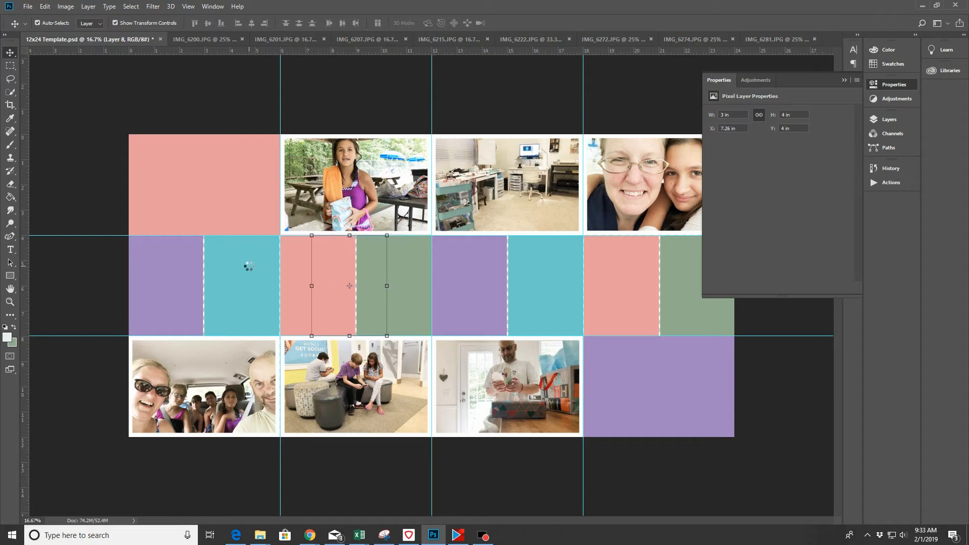
key(shift+Left)
key(shift+Left)
key(shift+Left)
key(shift+Left)
key(shift+Left)
key(shift+Left)
key(shift+Left)
key(shift+Left)
key(shift+Left)
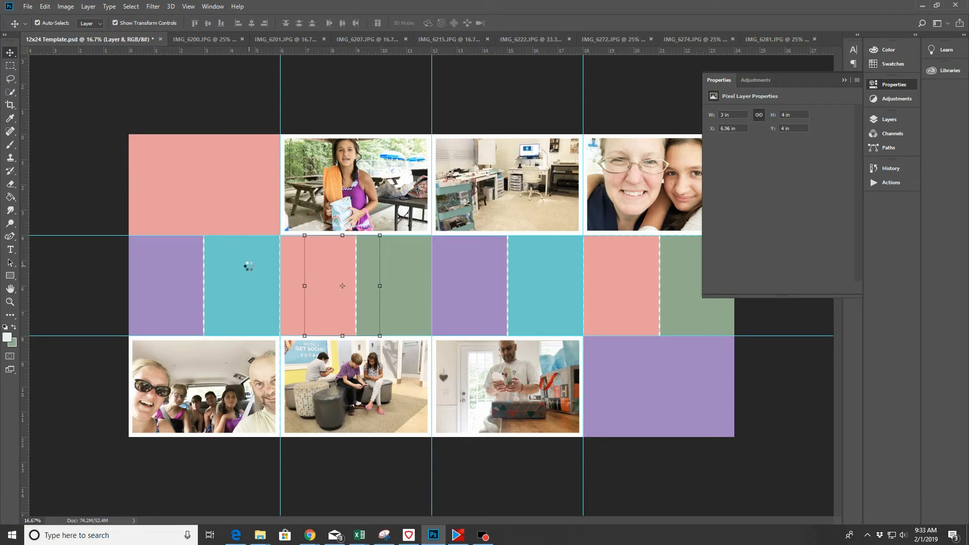
key(shift+Left)
key(shift+Left)
key(shift+Left)
key(shift+Left)
key(shift+Left)
key(shift+Left)
key(shift+Left)
key(shift+Left)
key(shift+Left)
key(shift+Left)
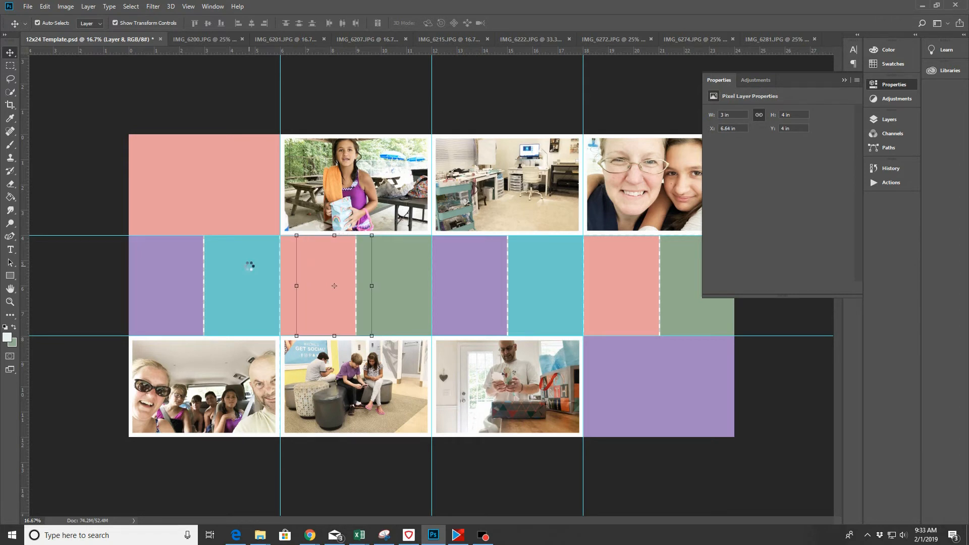
key(shift+Left)
key(shift+Left)
key(shift+Left)
key(shift+Left)
key(shift+Left)
key(shift+Left)
key(shift+Left)
key(shift+Left)
key(shift+Left)
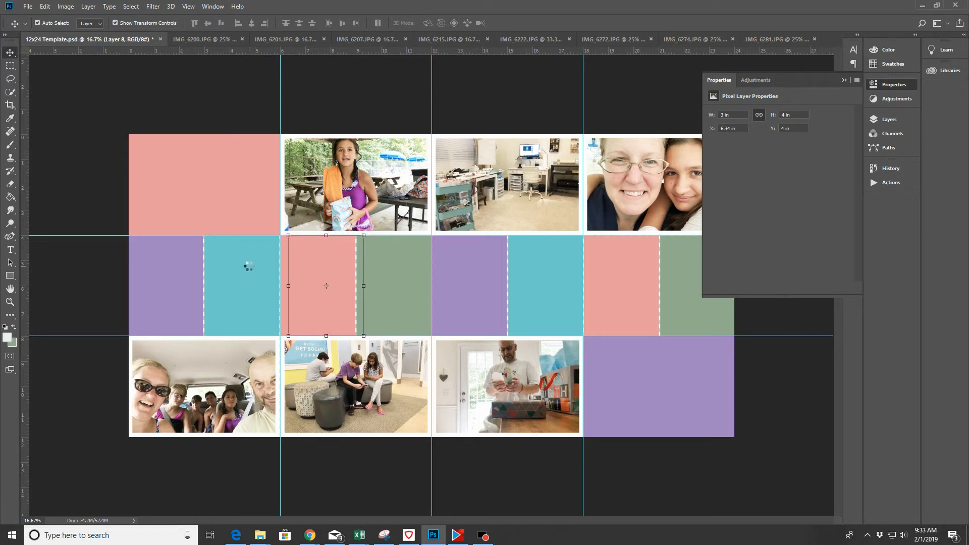
key(shift+Left)
key(shift+Left)
key(shift+Left)
key(shift+Left)
key(shift+Left)
key(shift+Left)
key(shift+Left)
key(shift+Left)
key(shift+Left)
key(shift+Left)
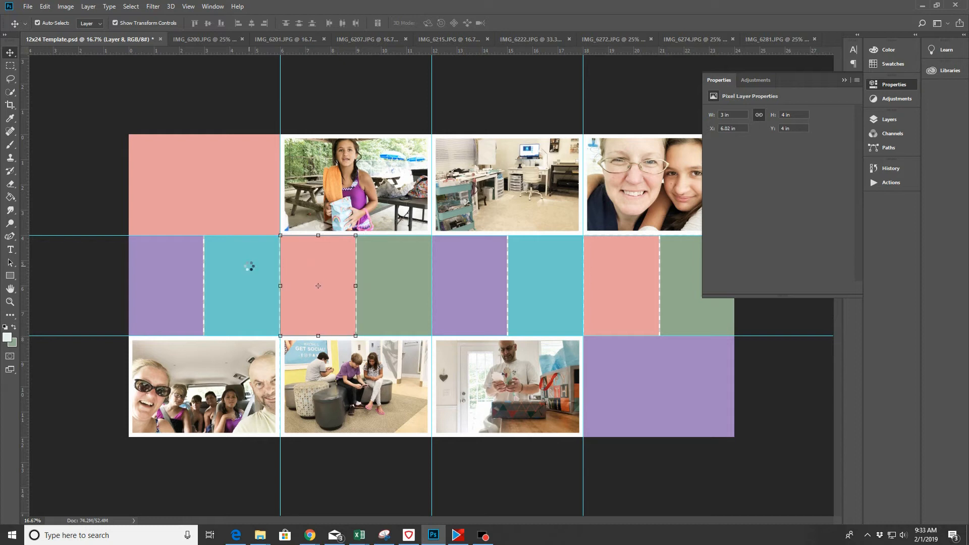
key(shift+Left)
key(shift+Left)
key(shift+Left)
key(shift+Left)
key(shift+Left)
key(shift+Left)
key(shift+Left)
key(shift+Left)
key(shift+Left)
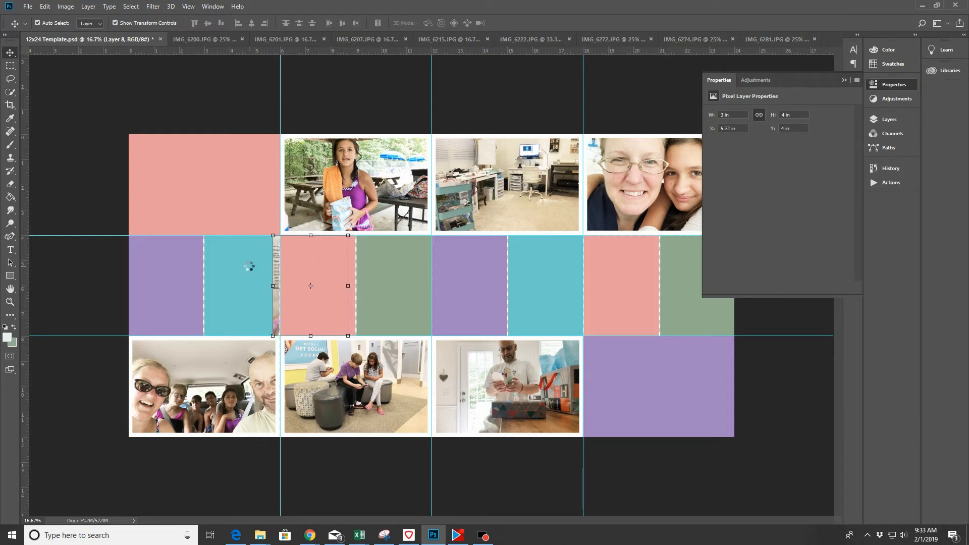
key(shift+Left)
key(shift+Left)
key(shift+Left)
key(shift+Left)
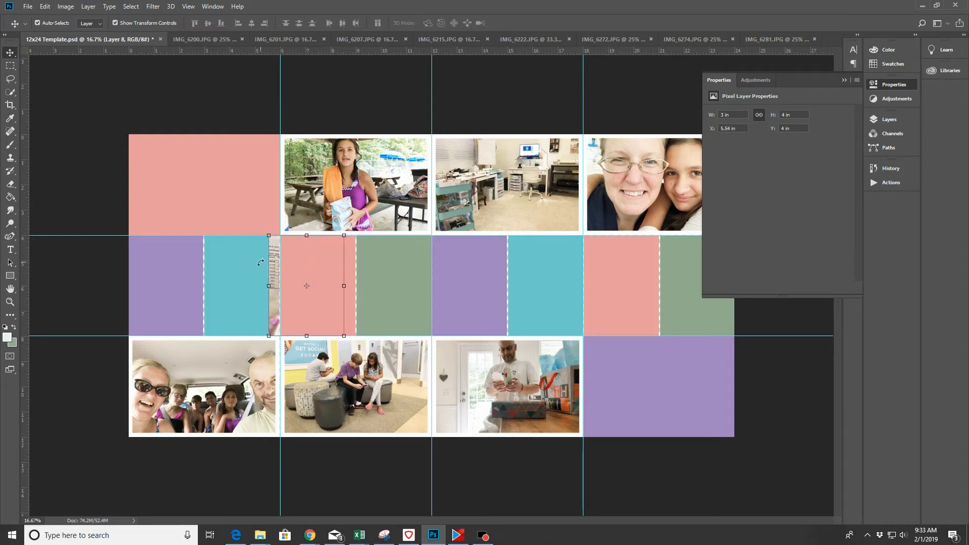
drag(276, 275, 211, 275)
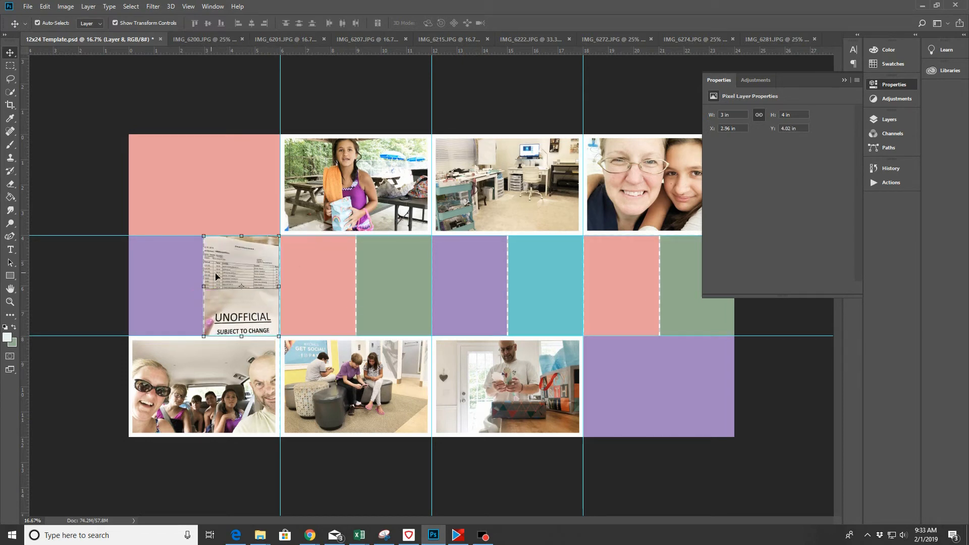
Give the Photo 06 frame shape around the schedule photo a white stroke 50 px wide
click(899, 120)
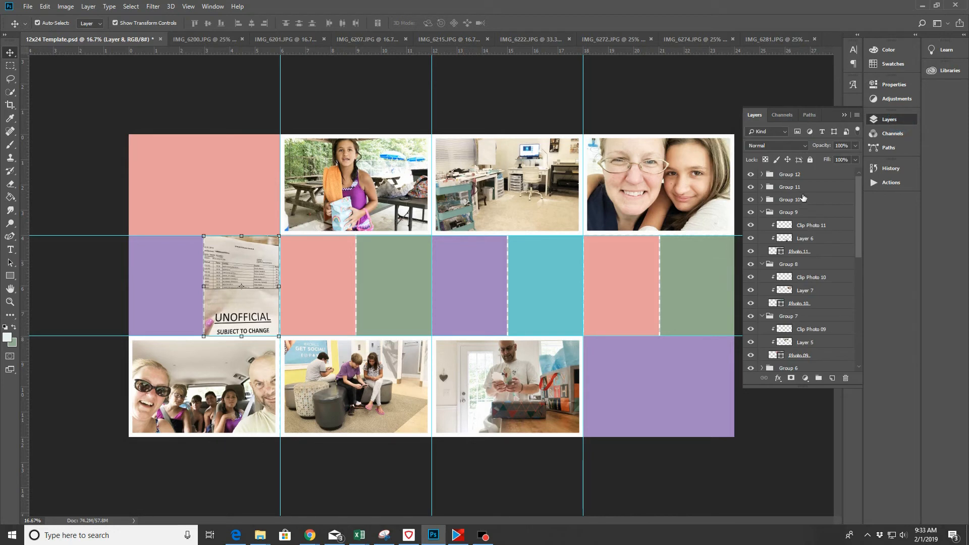
drag(858, 218, 858, 280)
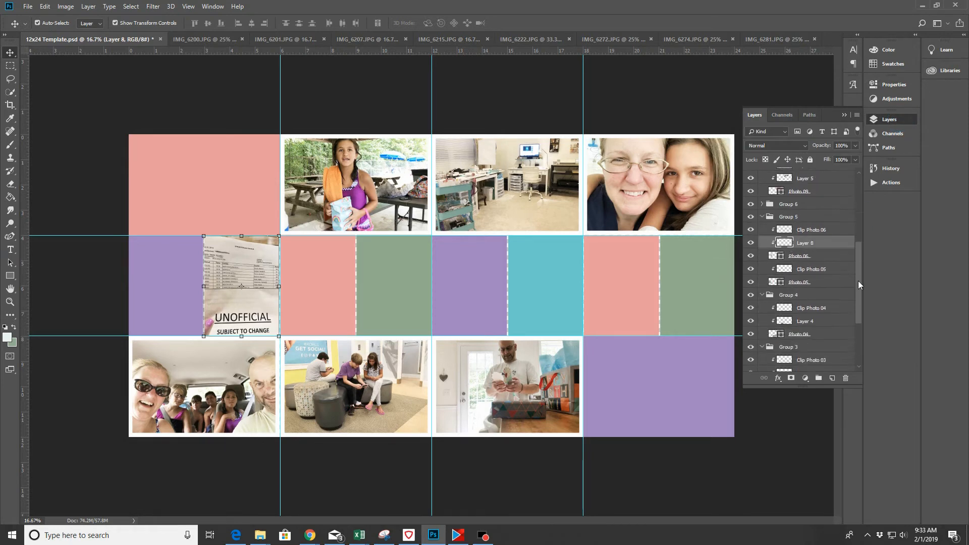
click(805, 257)
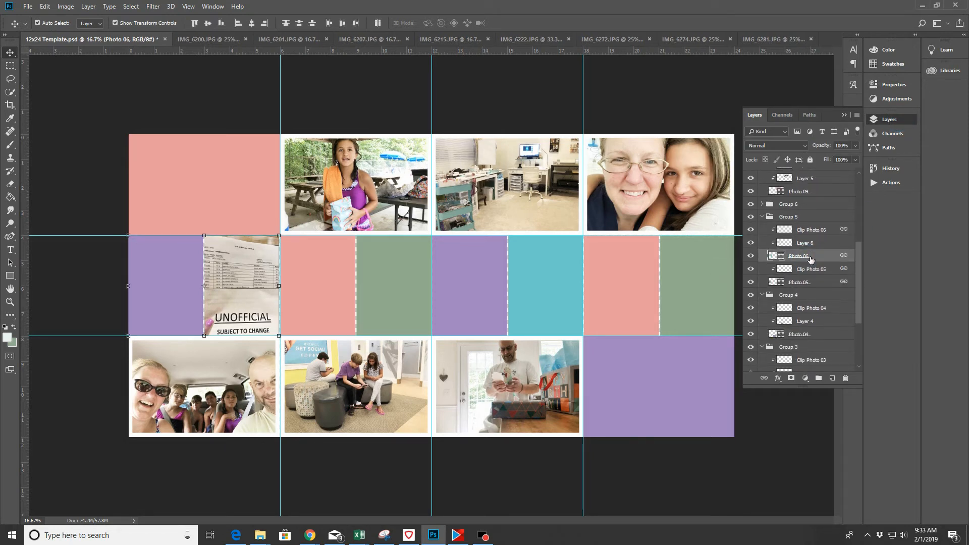
click(10, 277)
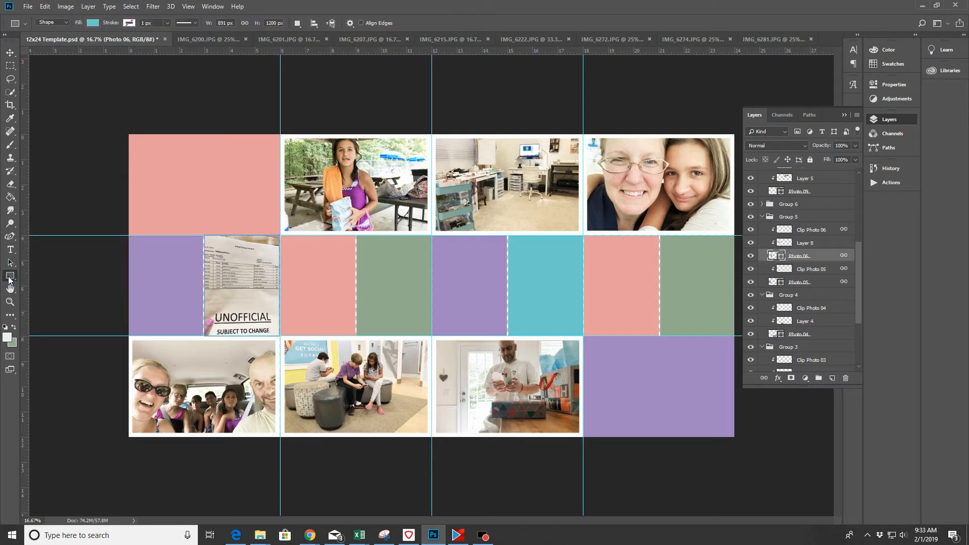
click(129, 23)
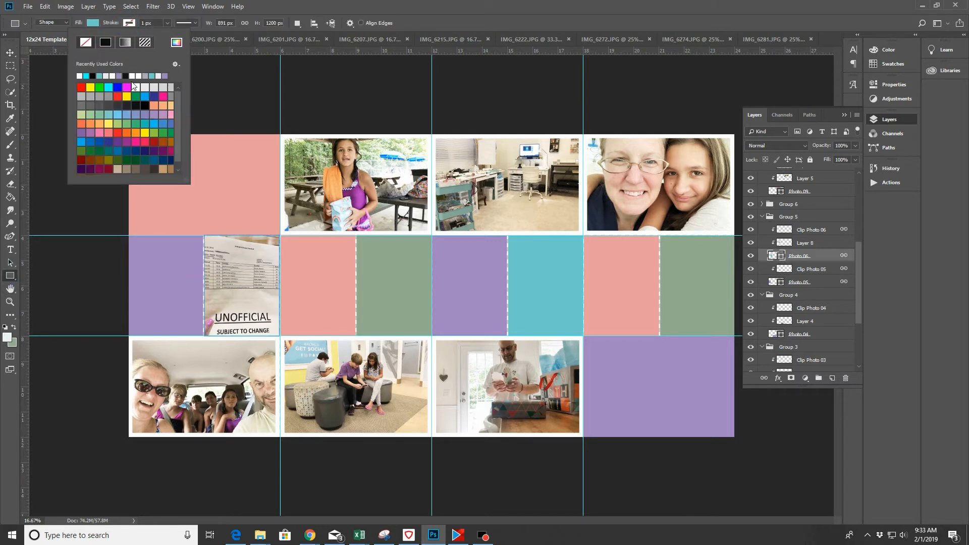
click(136, 88)
click(143, 23)
text(50px)
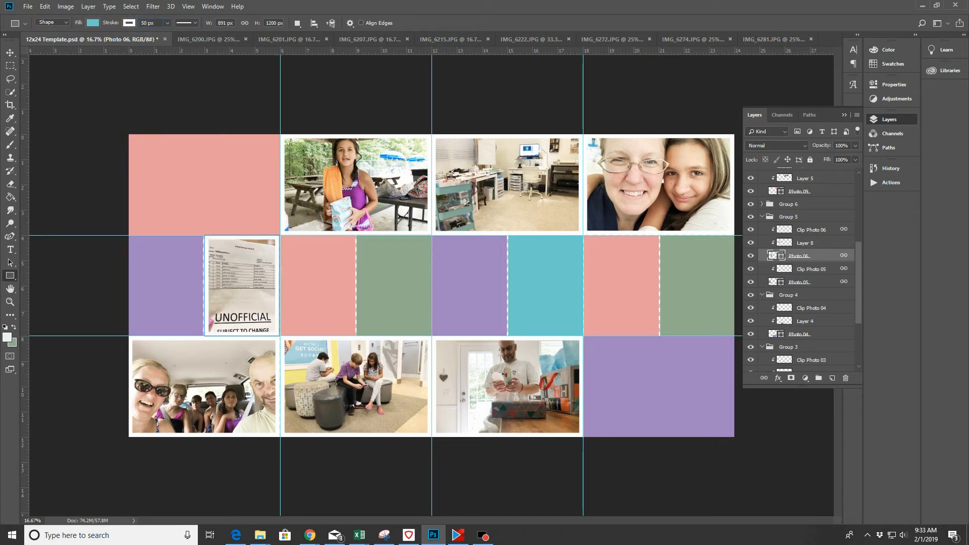
Open IMG_6067 and IMG_6182 together from the 08 August photo folder
click(28, 6)
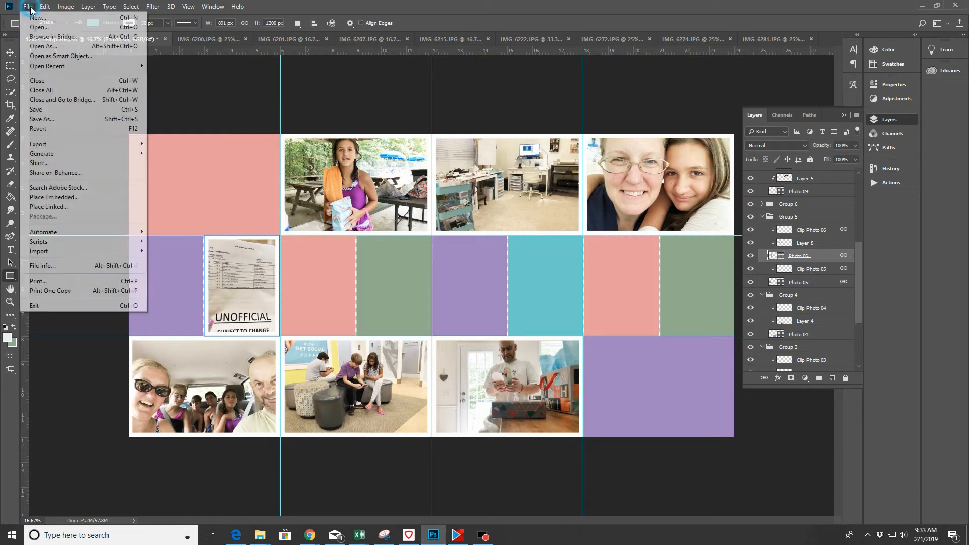
click(33, 28)
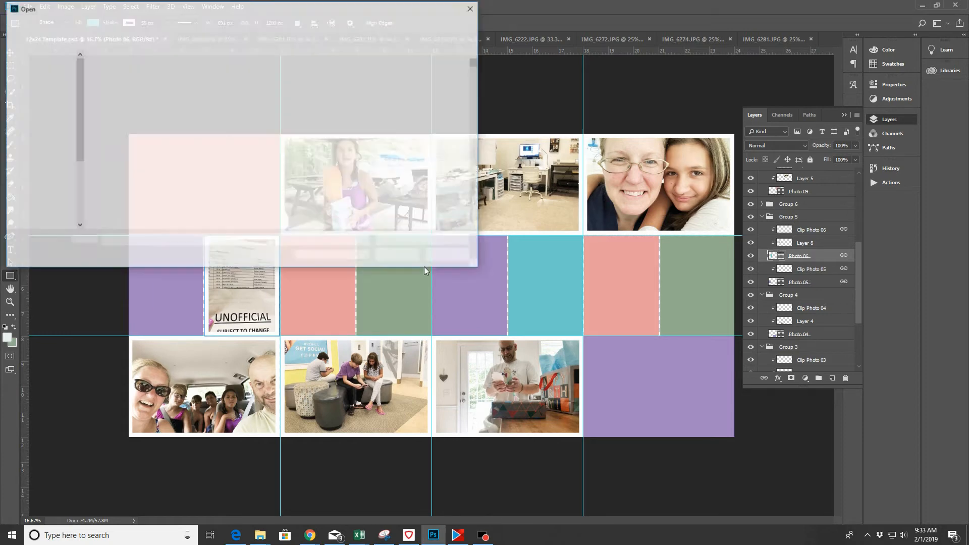
scroll(403, 135, down, 1)
scroll(402, 135, down, 5)
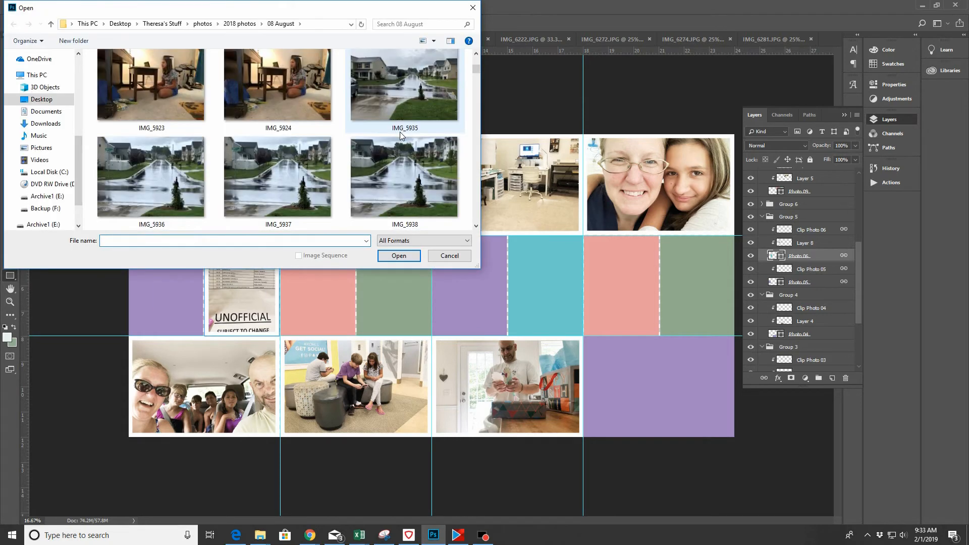
scroll(400, 131, down, 5)
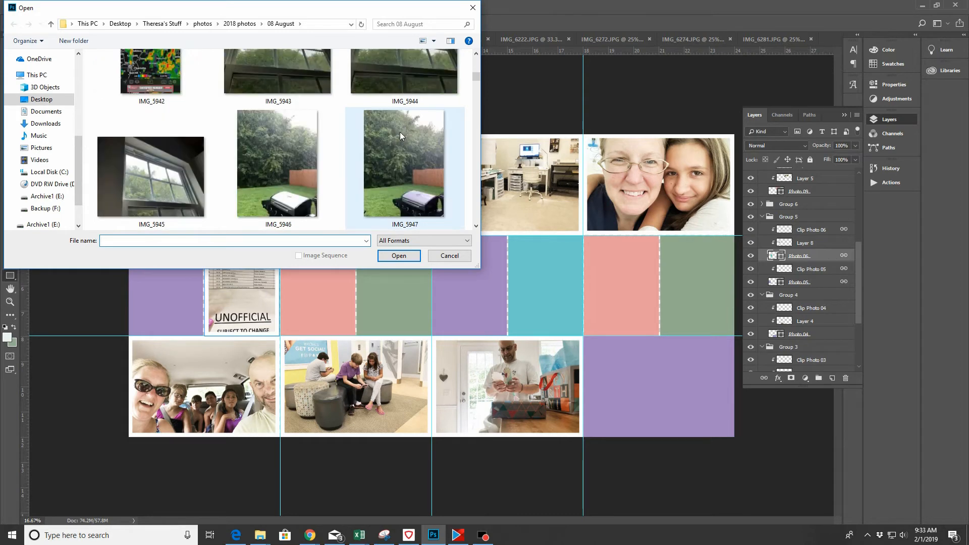
scroll(399, 132, down, 10)
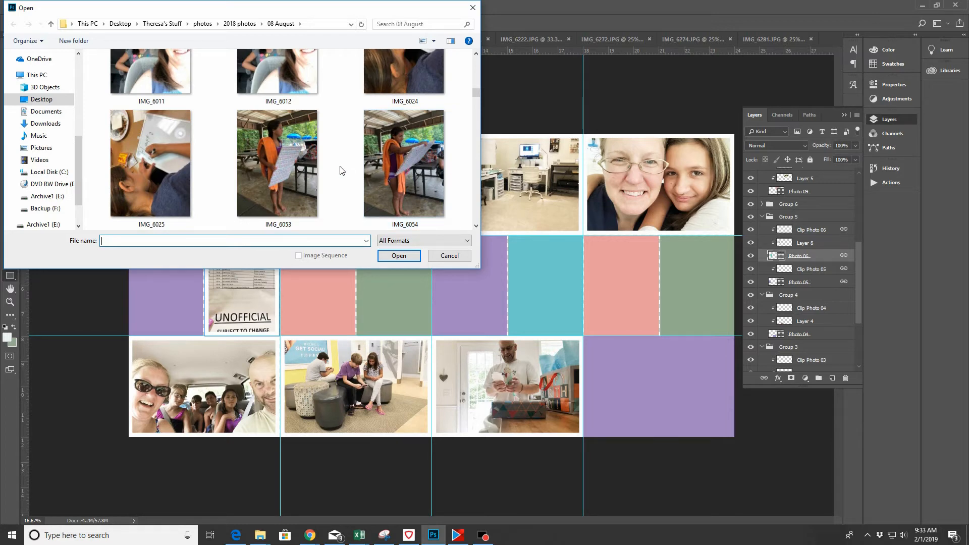
scroll(340, 171, down, 2)
scroll(339, 170, down, 2)
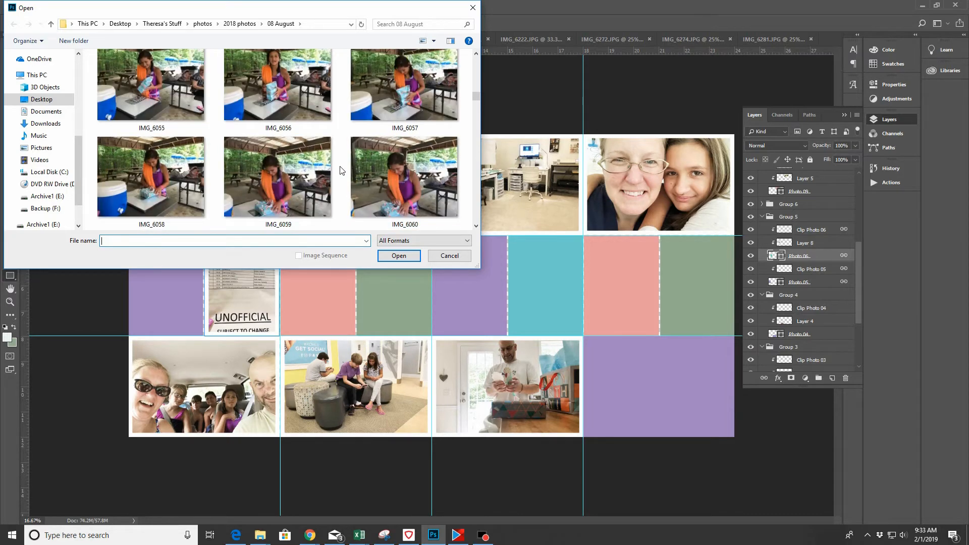
scroll(340, 170, down, 3)
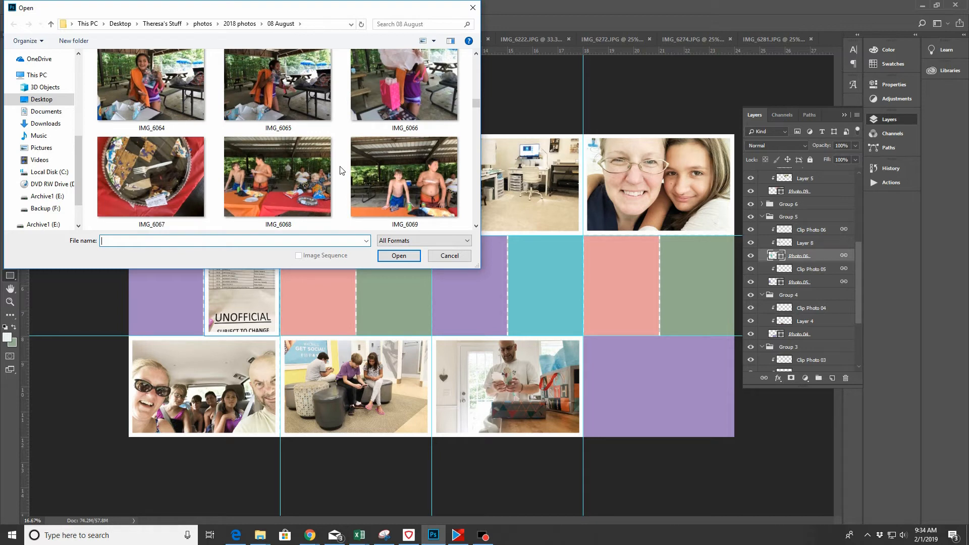
click(175, 172)
scroll(331, 150, down, 2)
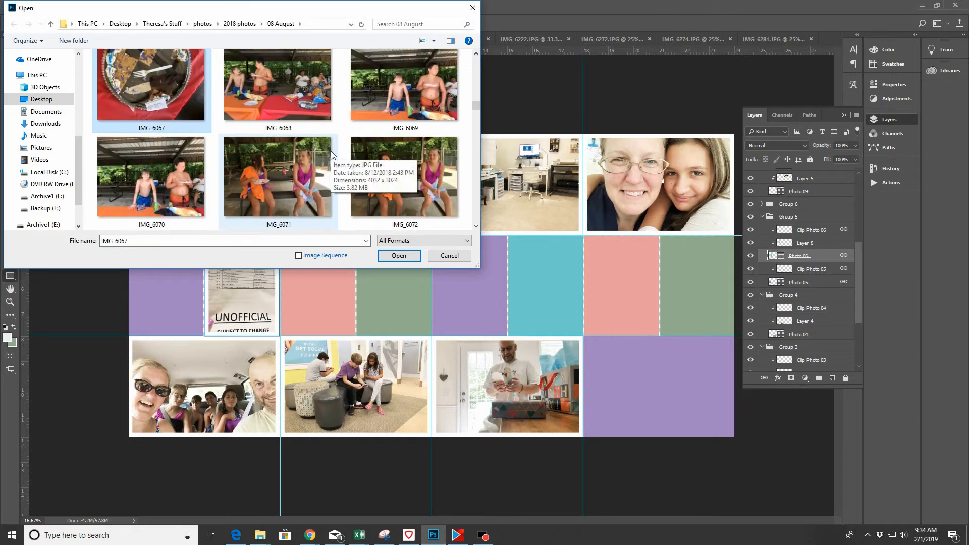
scroll(331, 150, down, 2)
scroll(331, 150, down, 4)
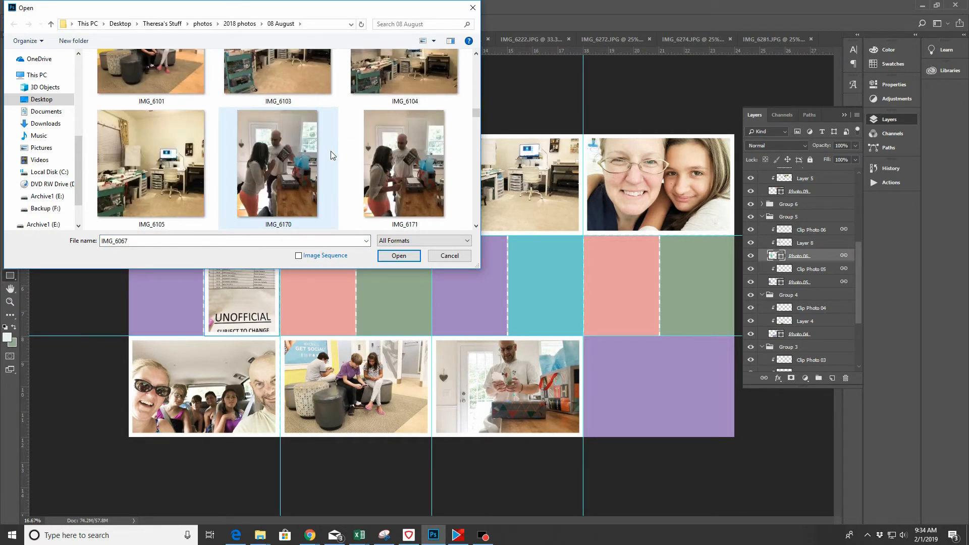
scroll(331, 151, down, 4)
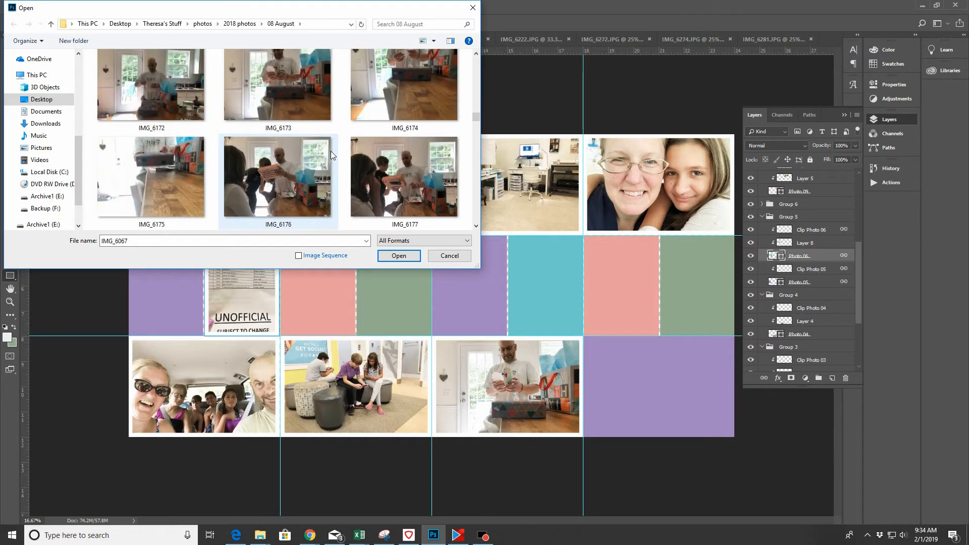
scroll(331, 151, down, 2)
scroll(331, 150, down, 2)
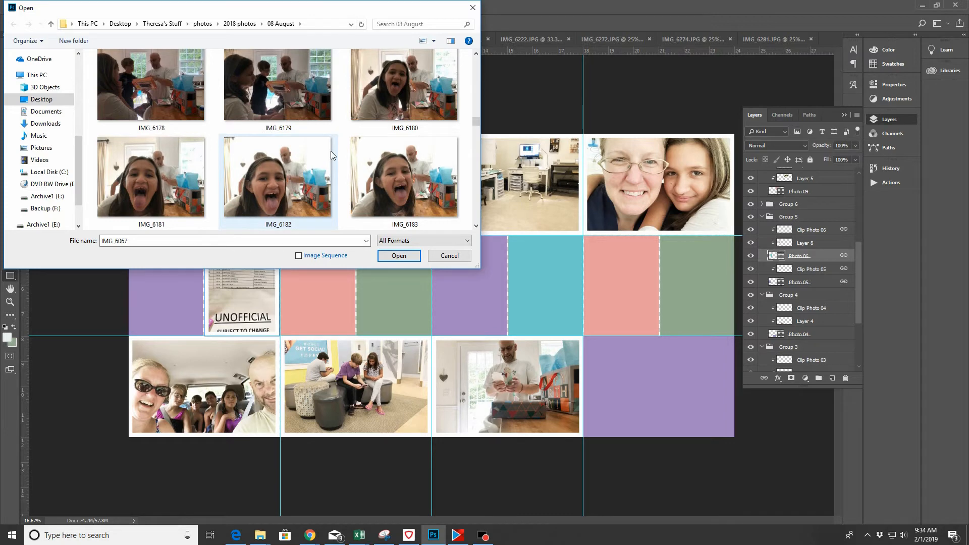
scroll(331, 150, down, 2)
ctrl+click(275, 89)
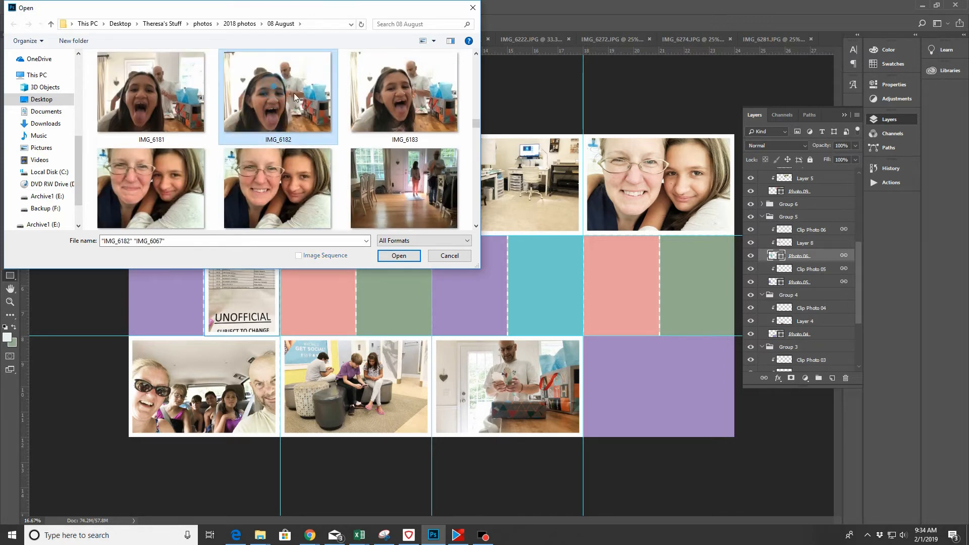
click(399, 255)
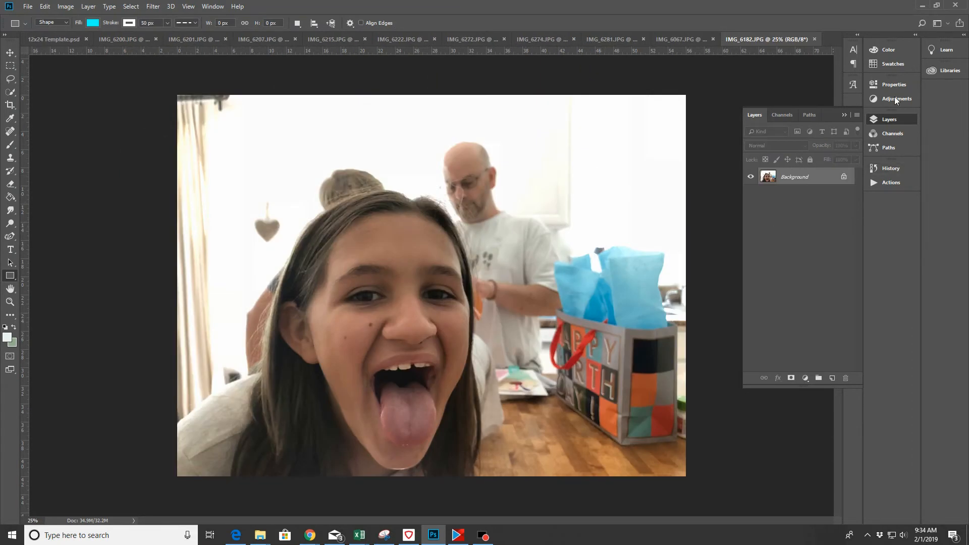
Brighten IMG_6182 with a Curves adjustment mapping input 147 to output 184, and flatten the image
click(896, 99)
click(755, 102)
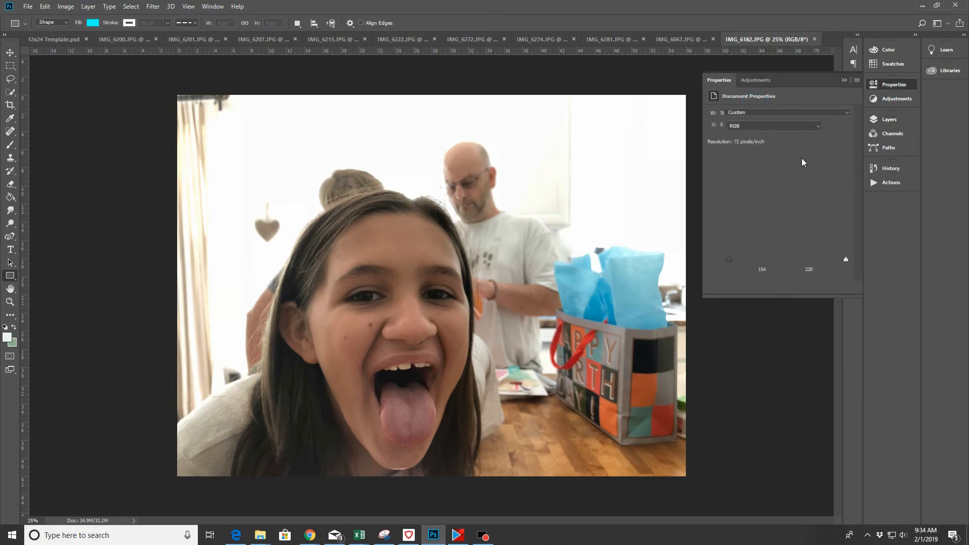
drag(792, 189, 796, 169)
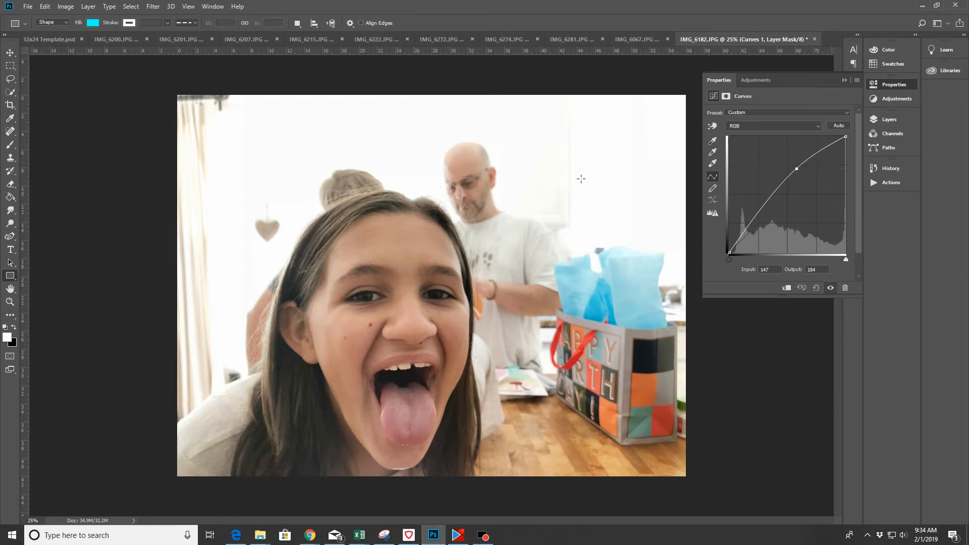
click(89, 7)
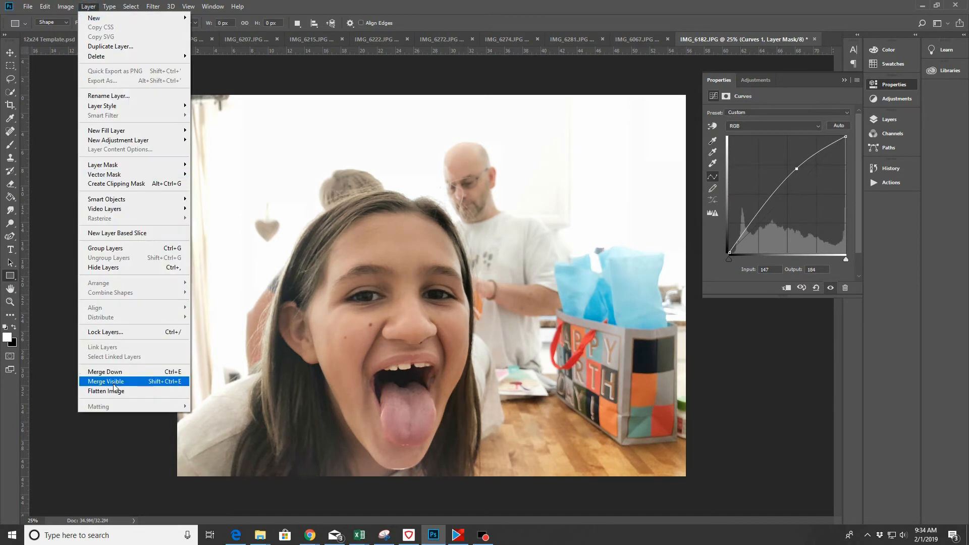
click(114, 391)
Sharpen the flattened IMG_6182 photo with the Unsharp Mask filter
click(151, 7)
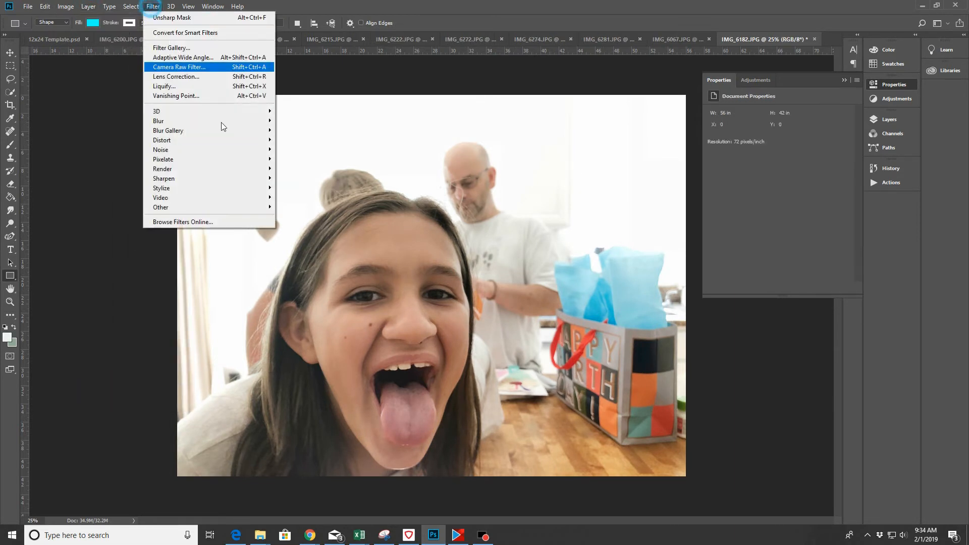
mouse_move(231, 178)
click(303, 226)
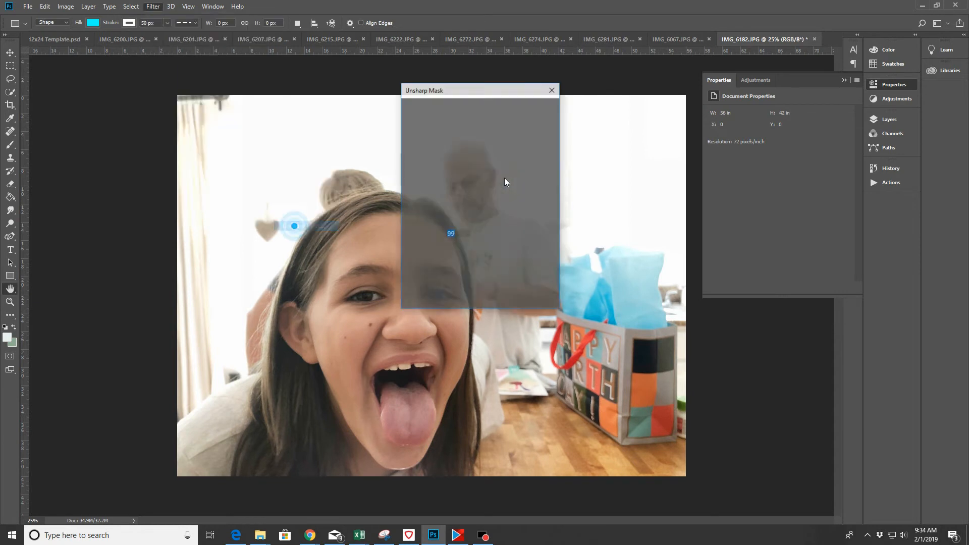
click(532, 107)
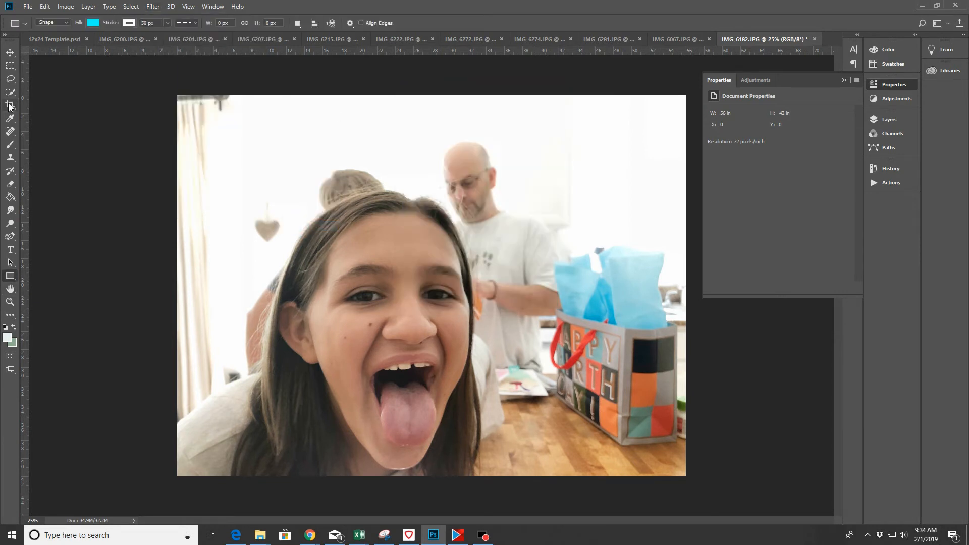
Crop IMG_6182 at full height to 3 in by 4 in at 300 px/in, shifting the photo right to fit the girl's whole face
click(10, 105)
click(537, 243)
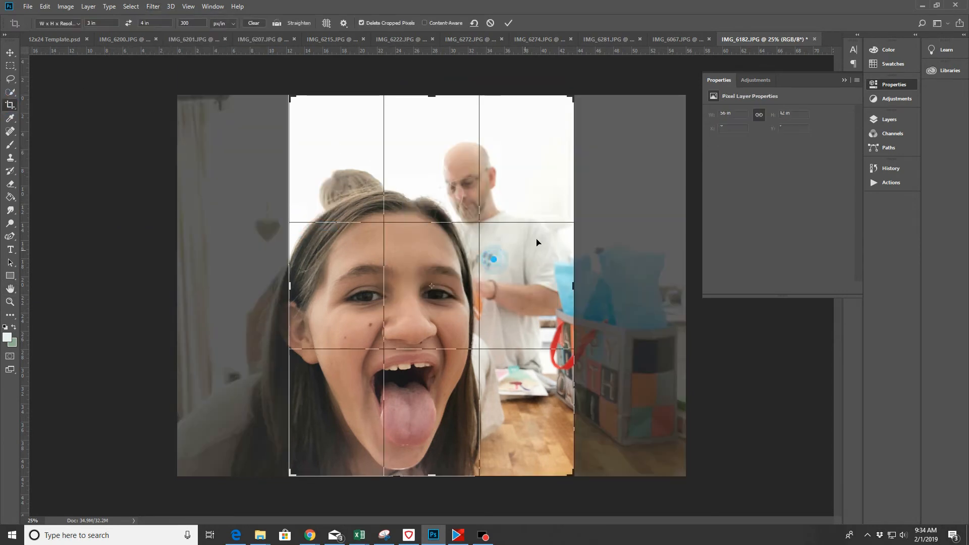
key(Right)
key(Right)
key(Right)
key(Right)
key(Right)
key(Right)
key(Right)
key(Right)
key(Right)
key(Right)
key(Right)
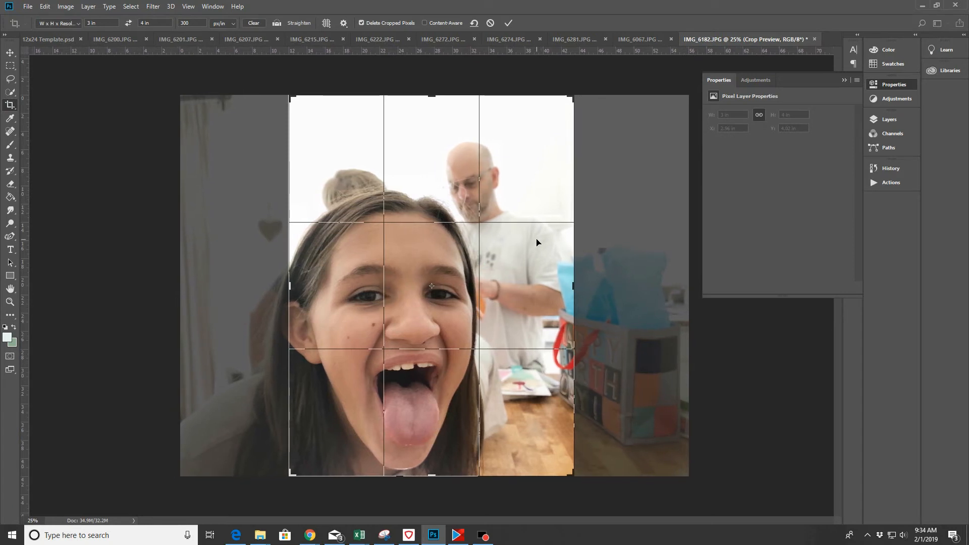
key(Right)
key(Right)
key(Right)
key(Right)
key(Right)
key(Right)
key(Right)
key(Right)
key(Right)
key(Right)
key(Right)
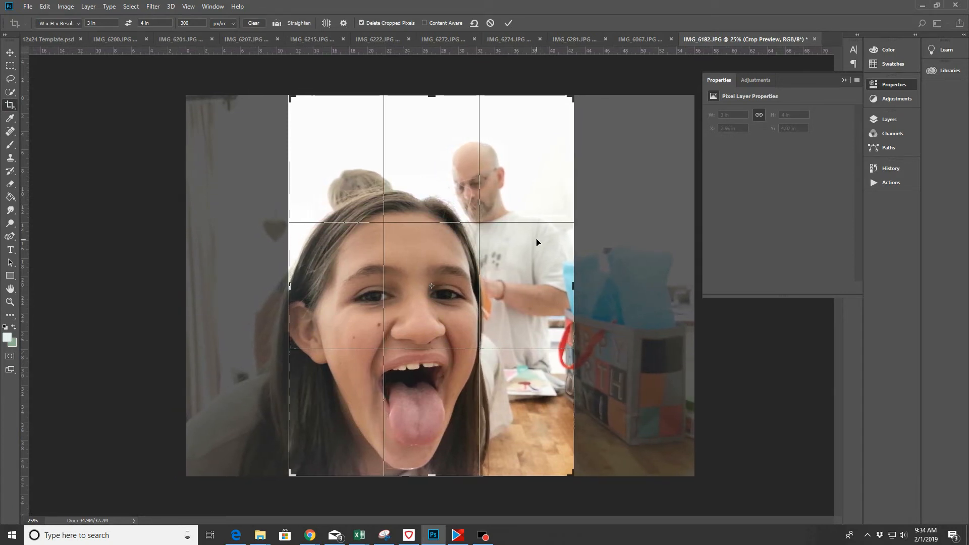
key(Right)
key(Right)
key(Right)
key(Right)
key(Right)
key(Right)
key(Right)
key(Right)
key(Right)
key(Right)
key(Right)
key(Right)
key(Right)
key(Right)
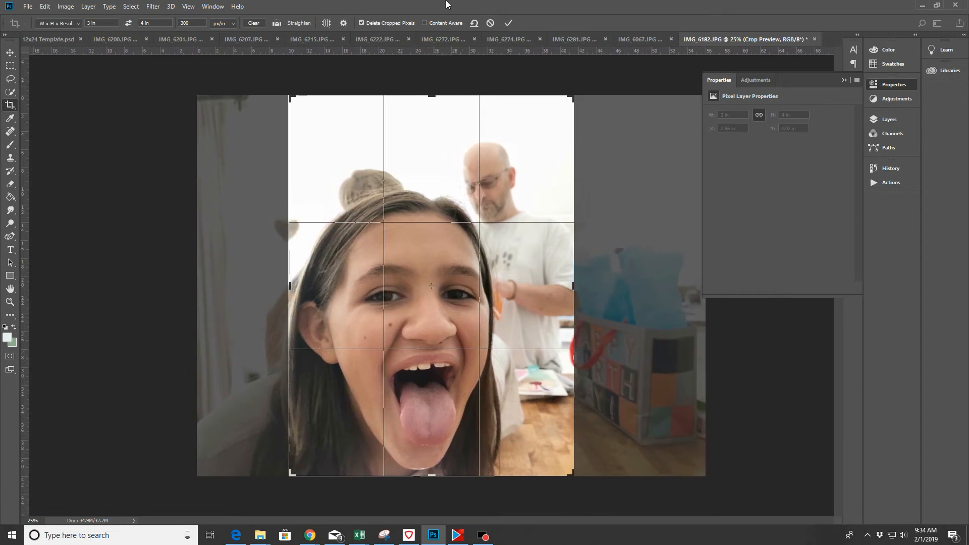
click(508, 23)
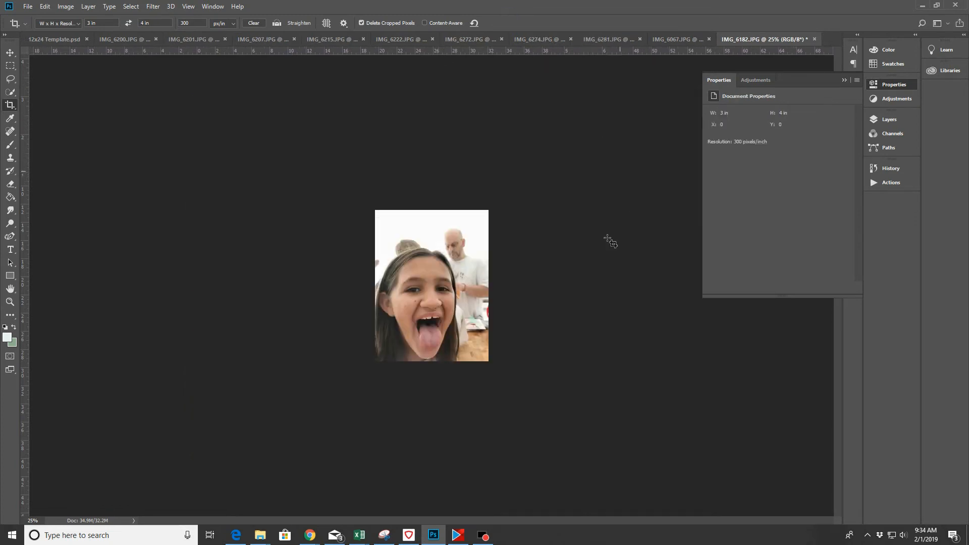
Copy the whole cropped photo into 12x24 Template.psd above the Photo 08 shape and move it over the first green frame in the middle row
key(ctrl+a)
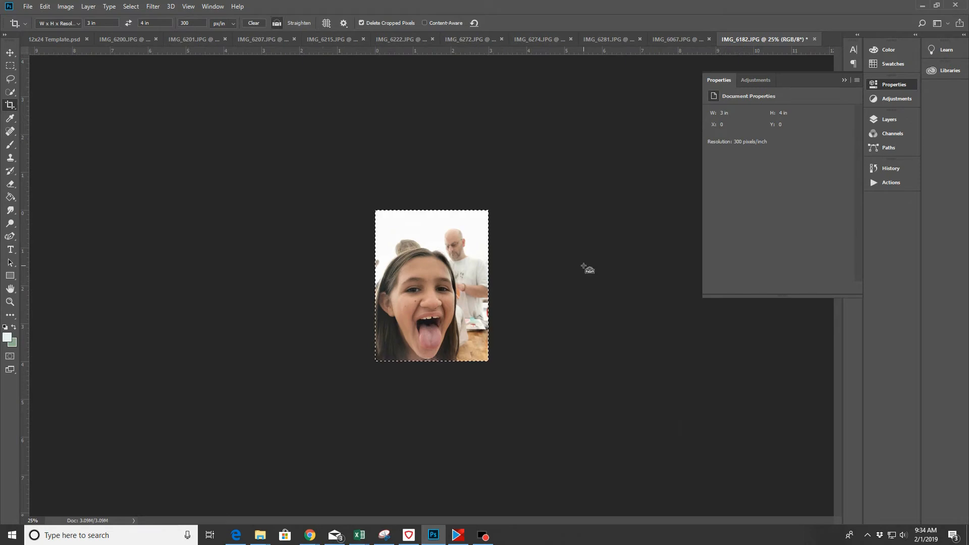
click(57, 39)
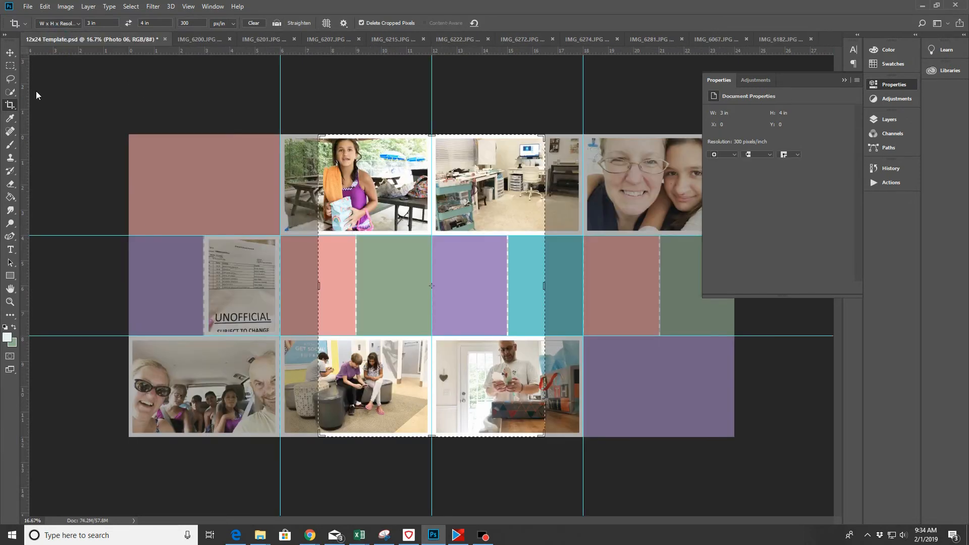
click(9, 52)
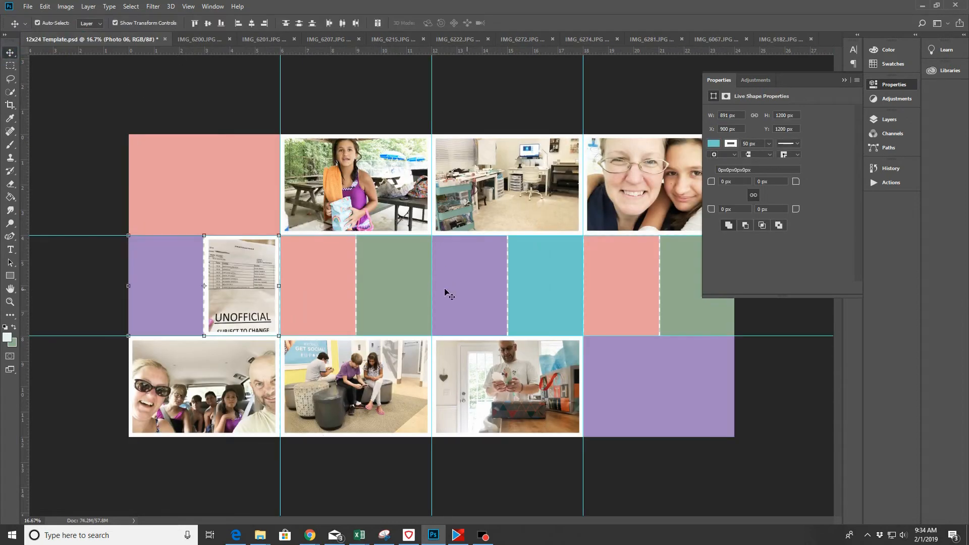
click(390, 282)
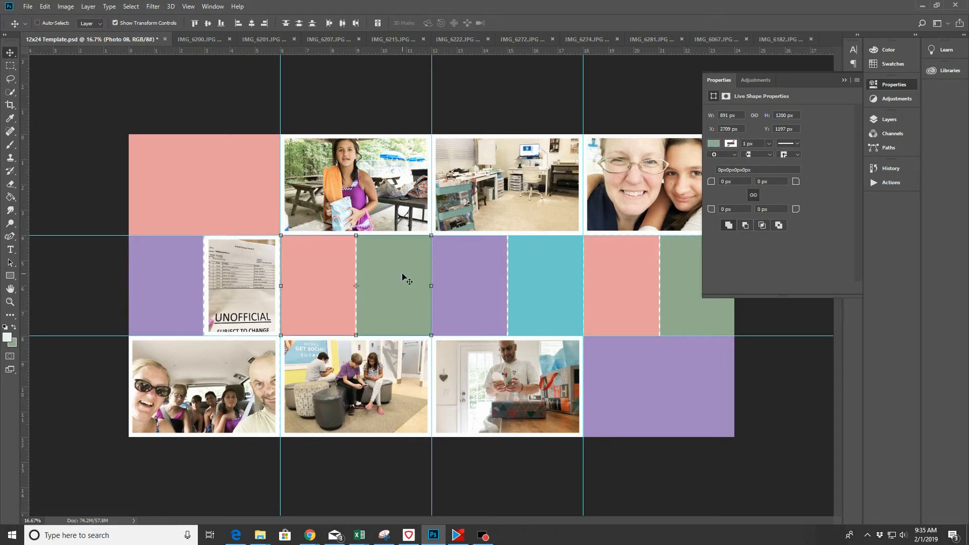
key(ctrl+v)
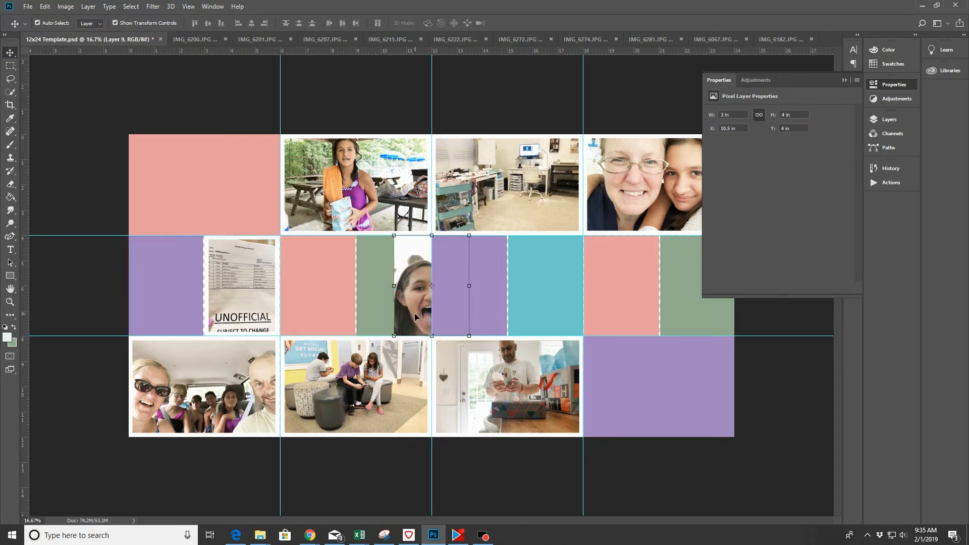
drag(415, 317, 377, 313)
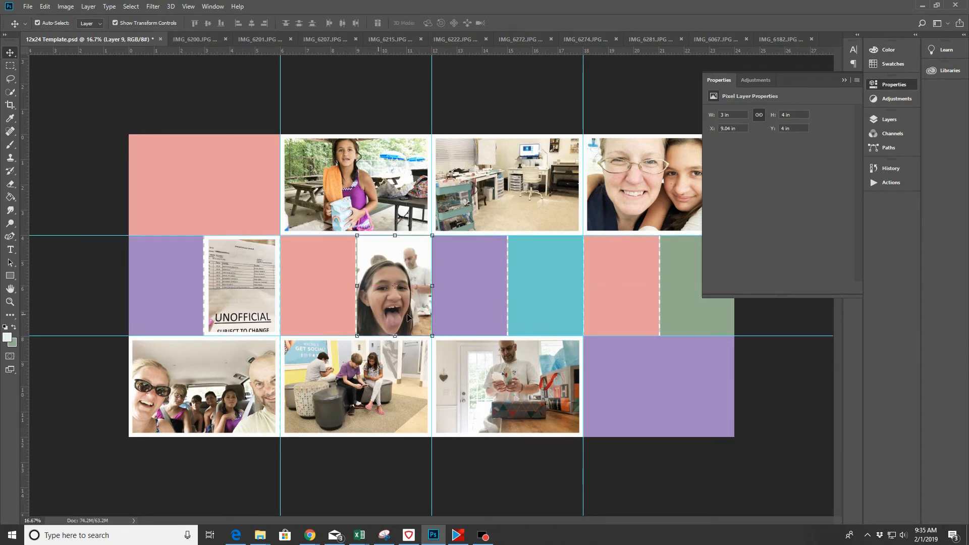
Give the Photo 08 frame shape around the girl's photo a white stroke 50 px wide
click(891, 119)
drag(856, 223, 859, 278)
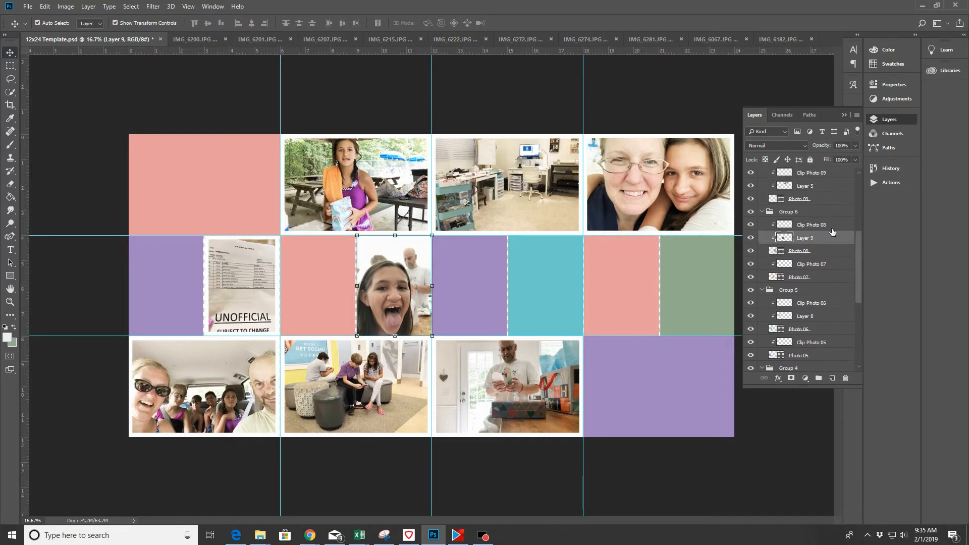
click(814, 253)
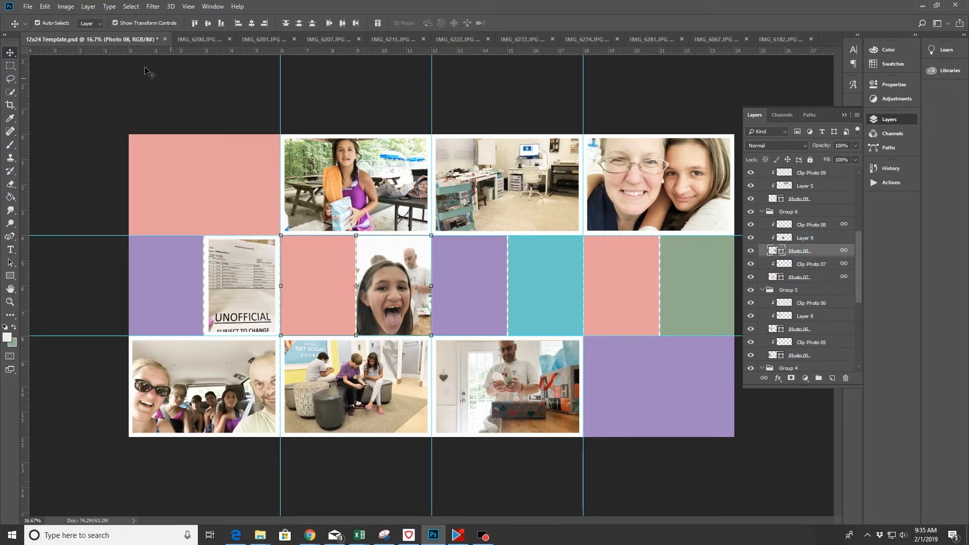
click(10, 276)
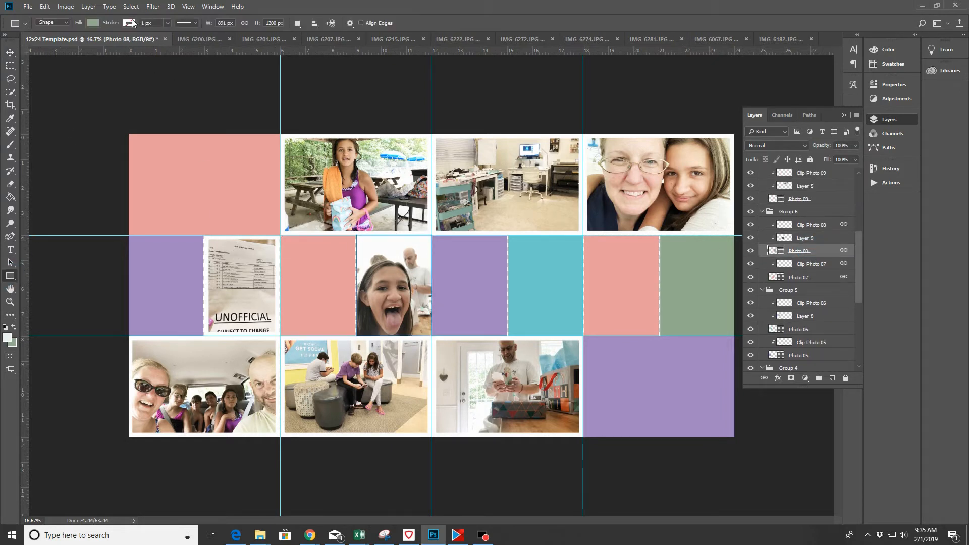
click(128, 24)
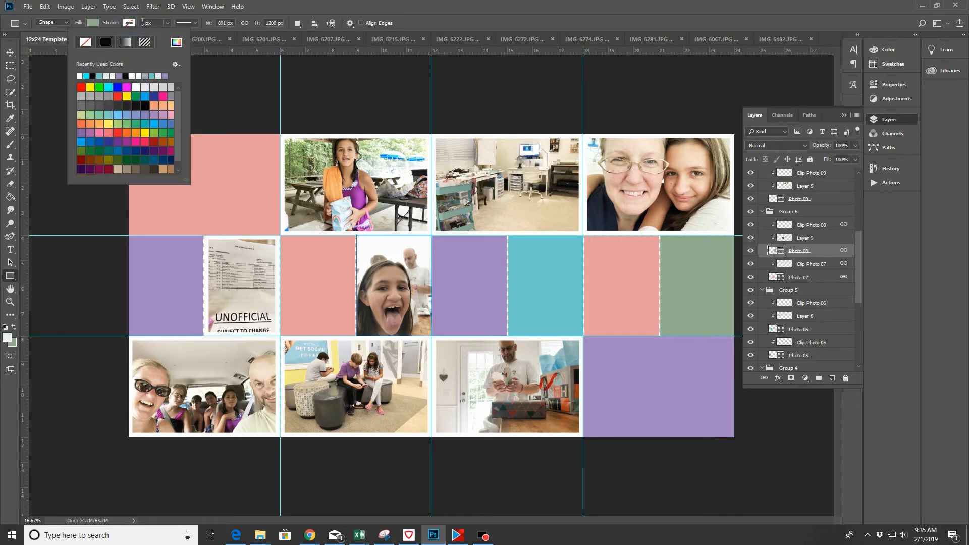
click(144, 22)
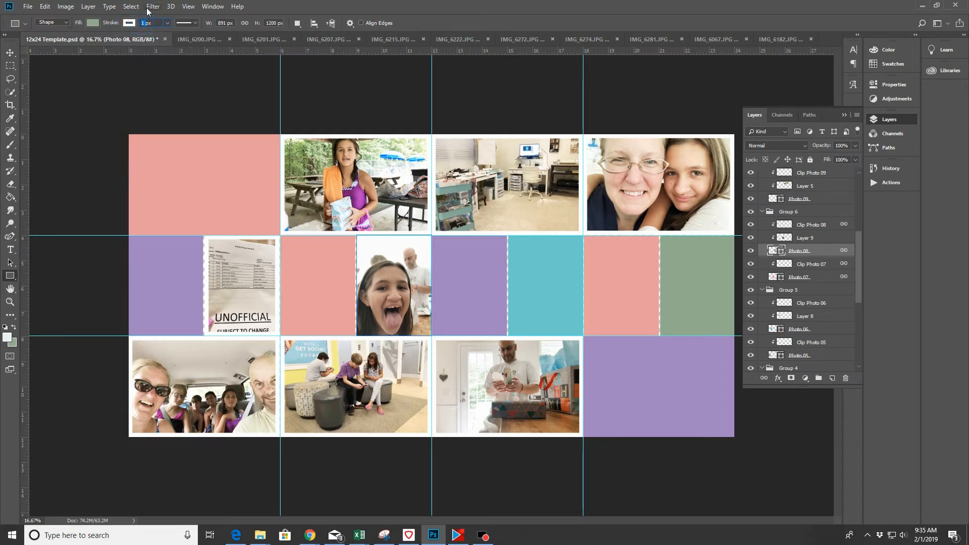
text(50)
key(Return)
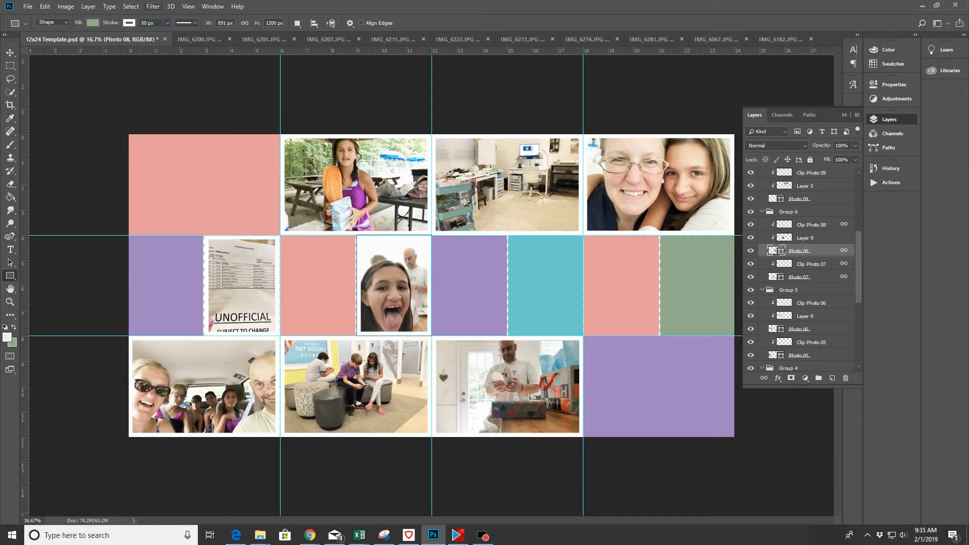
Brighten IMG_6067.JPG with a Curves adjustment raising input 137 to output 192, and merge the visible layers
click(202, 7)
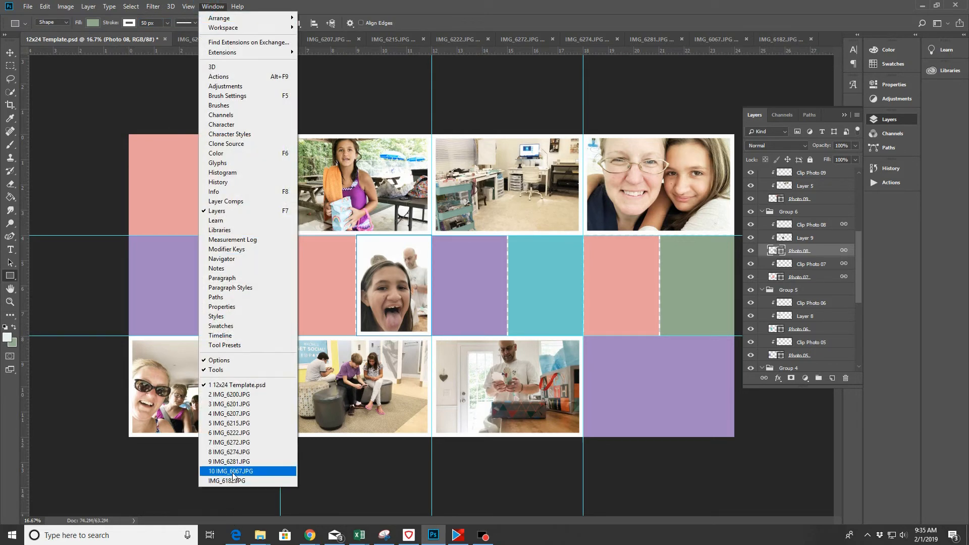
click(232, 473)
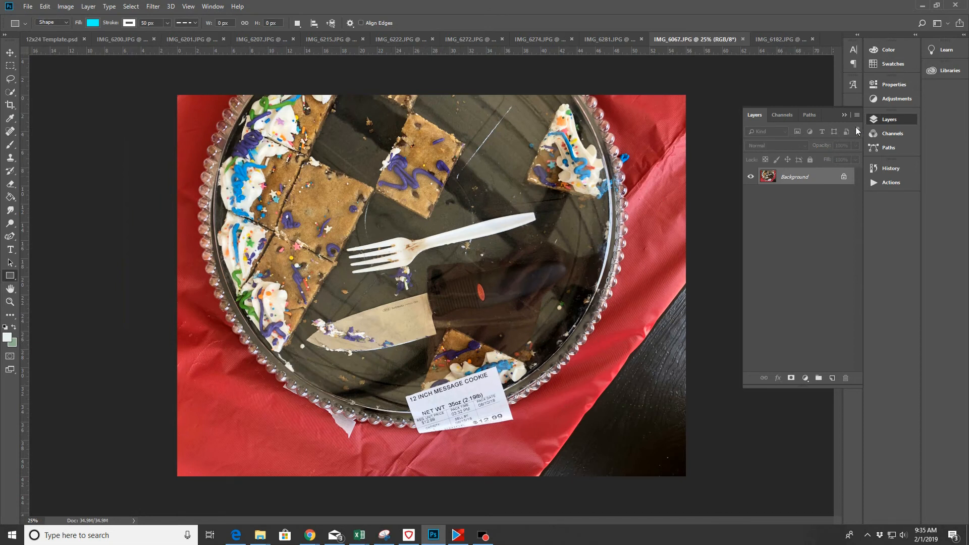
click(896, 100)
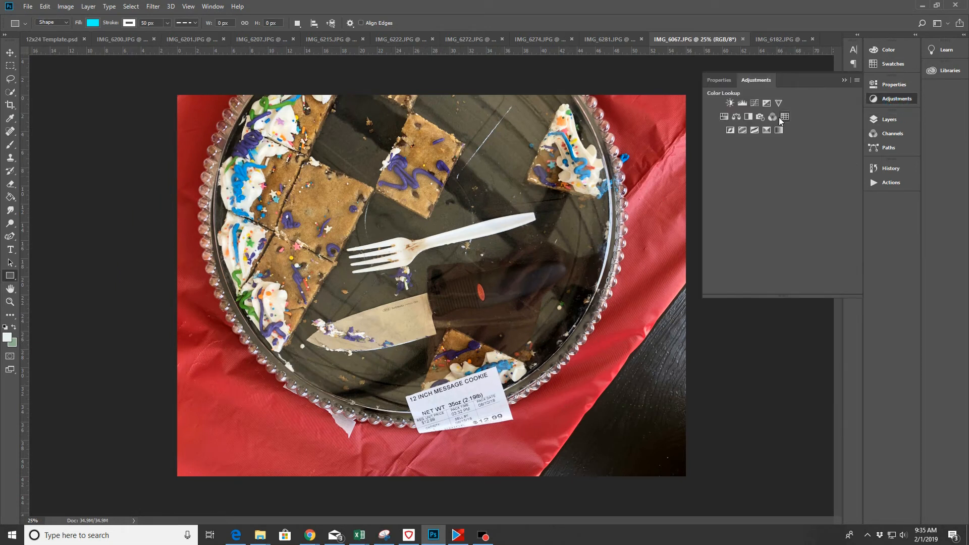
click(755, 103)
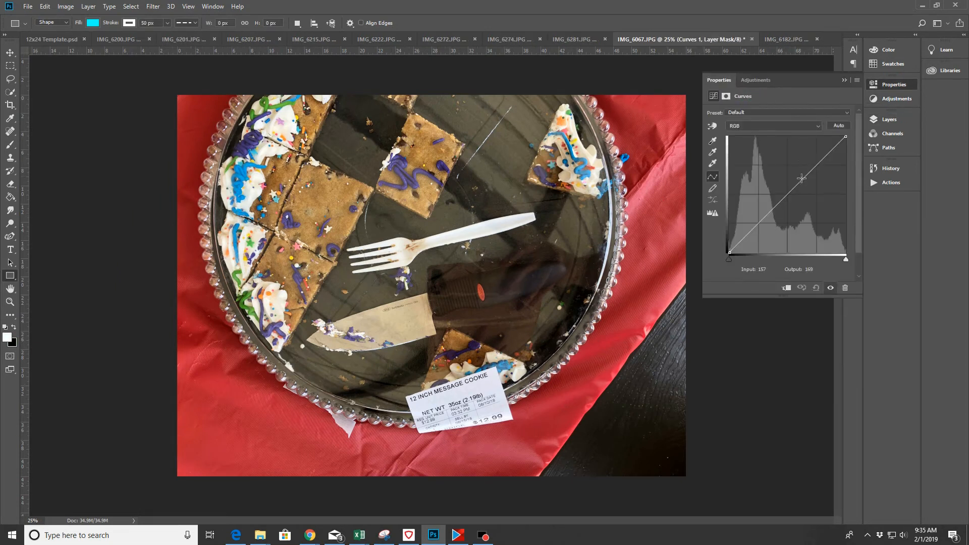
drag(801, 178, 792, 165)
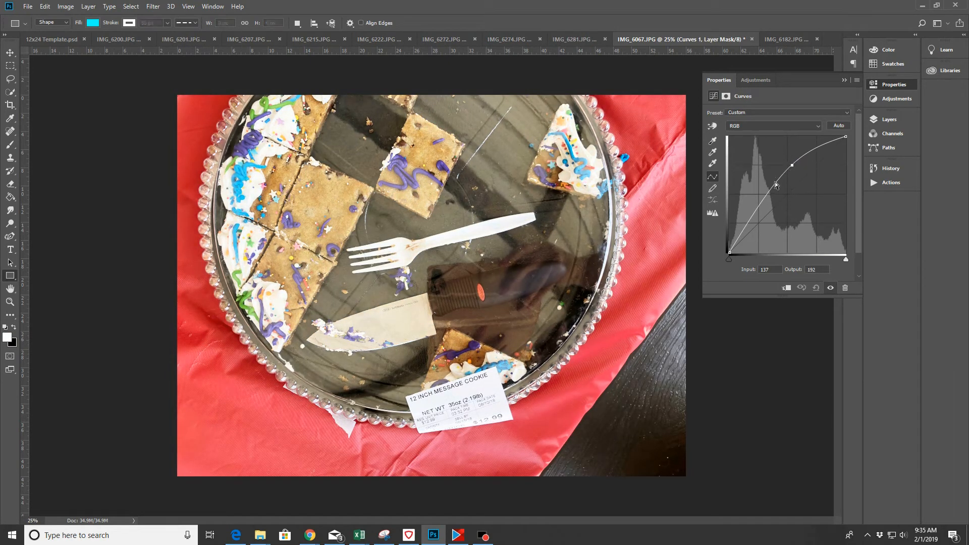
click(89, 7)
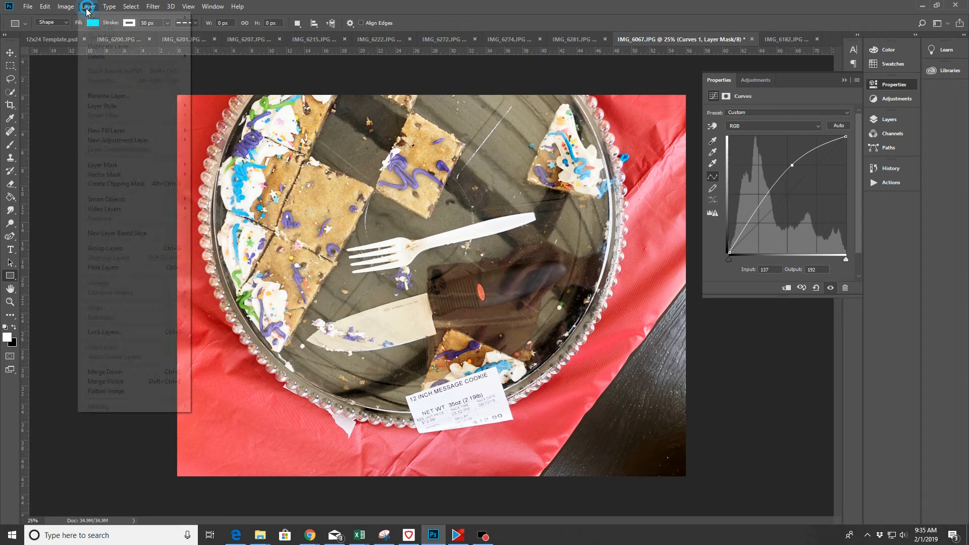
click(108, 382)
Sharpen the cookie photo with Unsharp Mask at amount 99%, radius 1.0 pixels and threshold 5
click(153, 6)
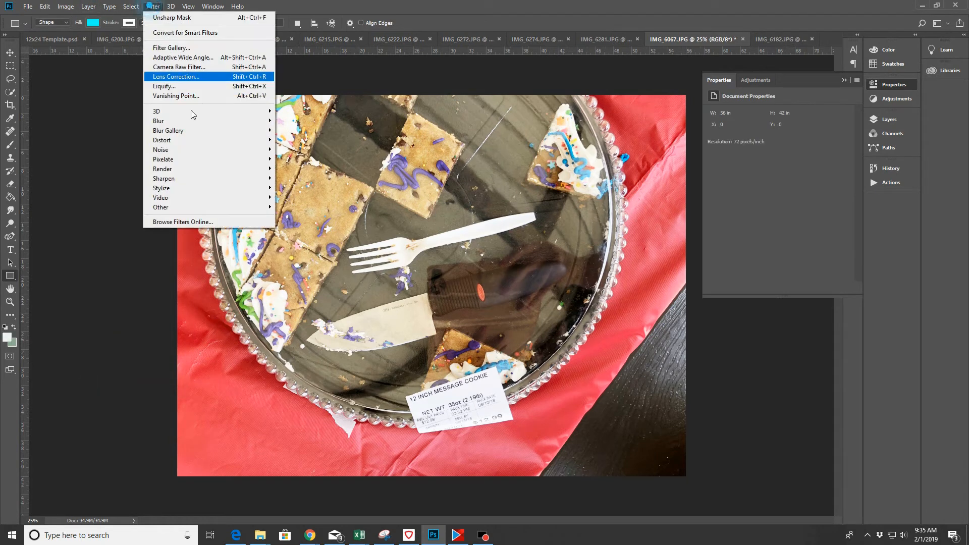
click(192, 179)
click(304, 225)
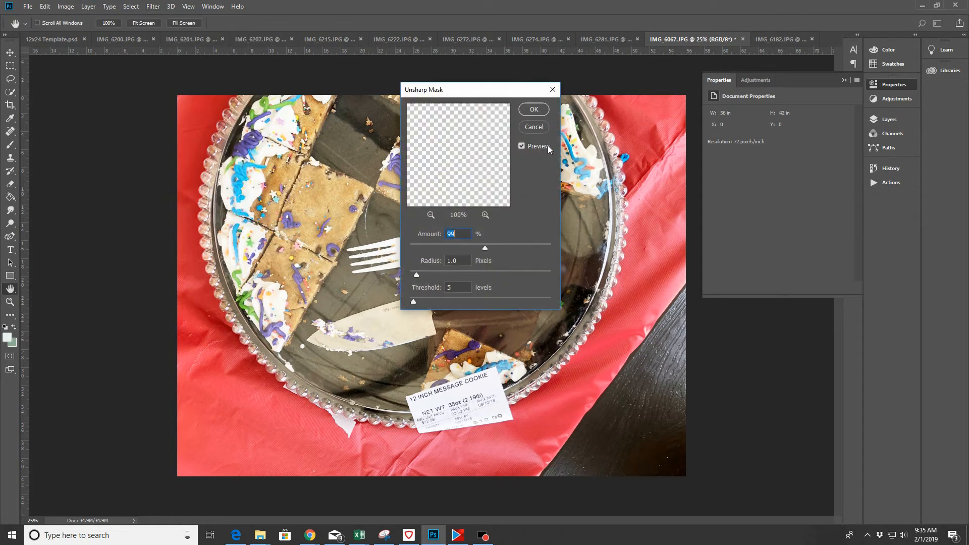
click(533, 109)
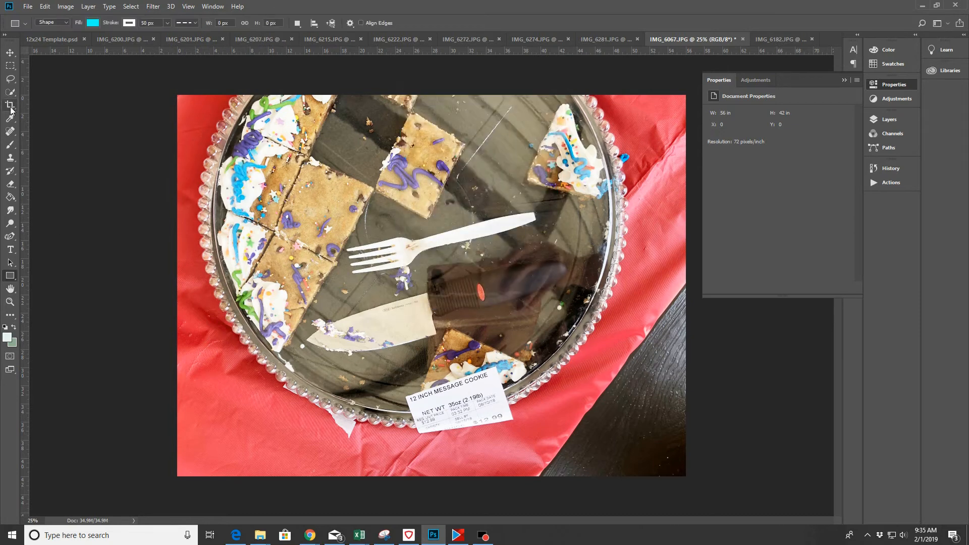
Crop the cookie photo to 3 × 4 in at 300 px/in, shifting the framing to include more of the cookie's left side
click(10, 104)
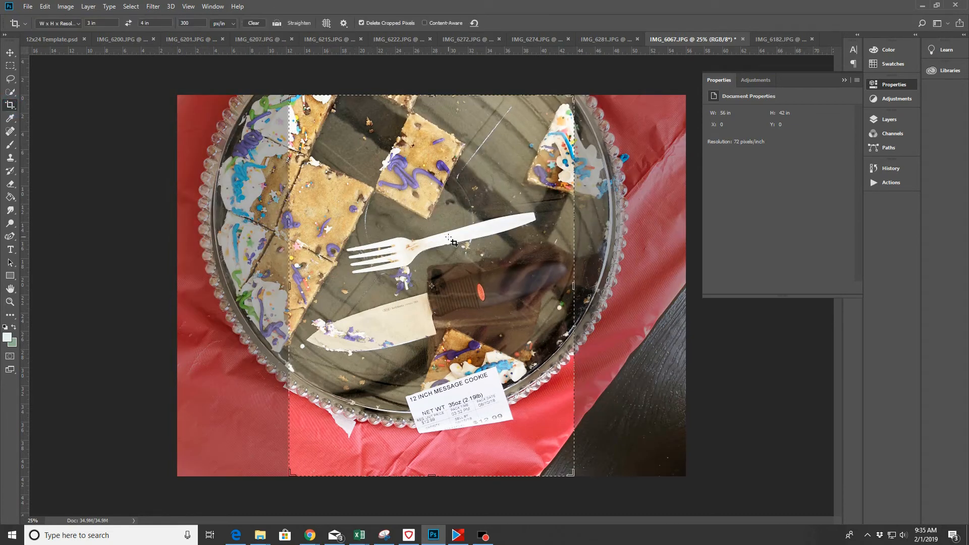
click(503, 222)
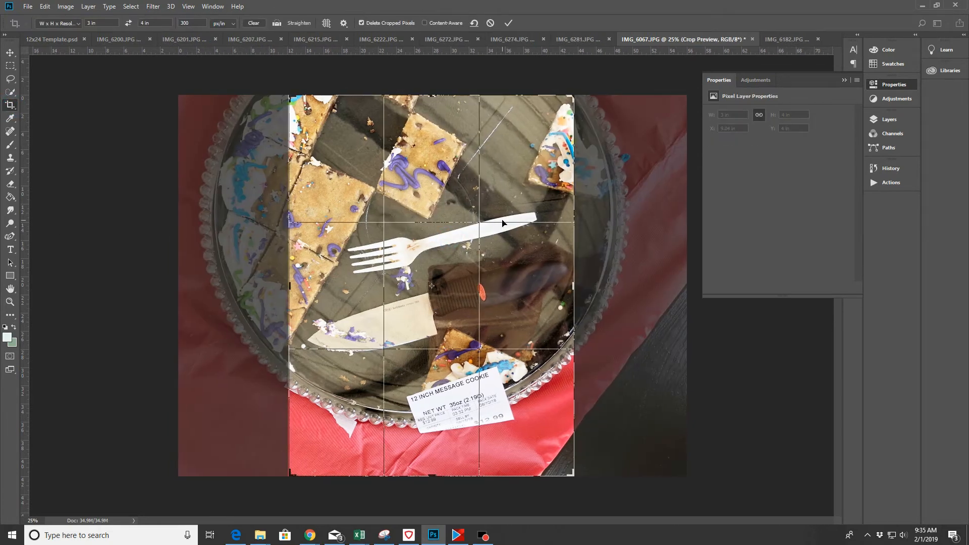
key(Right)
key(Right)
key(Right)
key(Right)
key(Right)
key(Right)
key(Right)
key(Right)
key(Right)
key(Right)
key(Right)
key(Right)
key(Right)
key(Right)
key(Right)
key(Right)
key(Right)
key(Right)
key(Right)
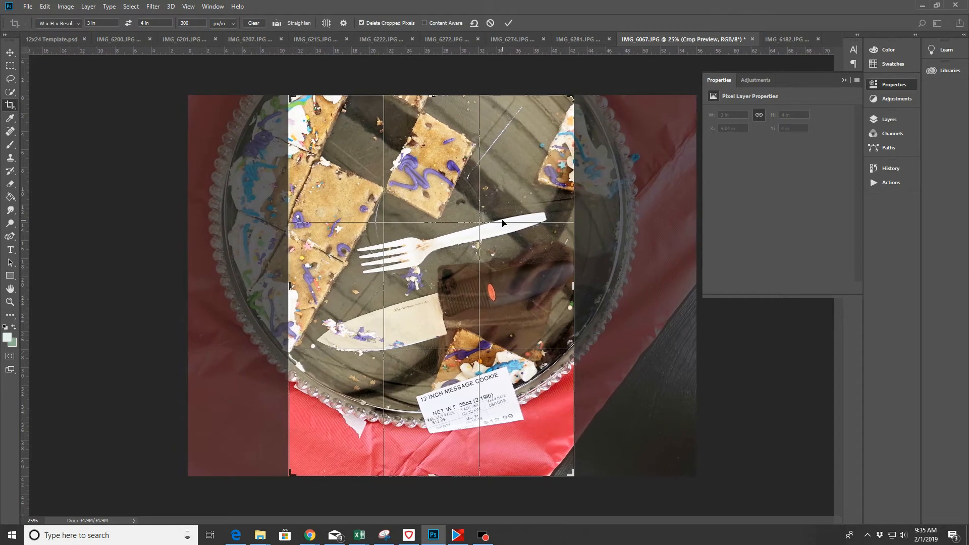
key(Right)
key(Right)
key(Right)
key(Right)
key(Right)
key(Right)
key(Right)
key(Right)
key(Right)
key(Right)
key(Right)
key(Right)
key(Right)
key(Right)
key(Right)
key(Right)
key(Right)
key(Right)
key(Right)
key(Right)
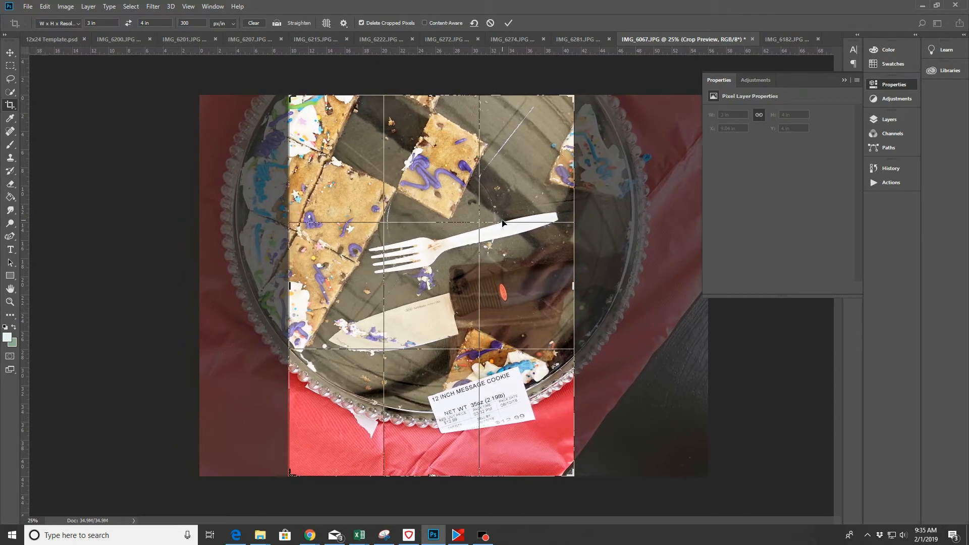
key(Right)
key(Right)
key(Right)
key(Right)
key(Right)
key(Right)
key(Right)
key(Right)
key(Right)
key(Right)
key(Right)
key(Right)
key(Right)
key(Right)
key(Right)
key(Right)
key(Right)
key(Right)
key(Right)
key(Right)
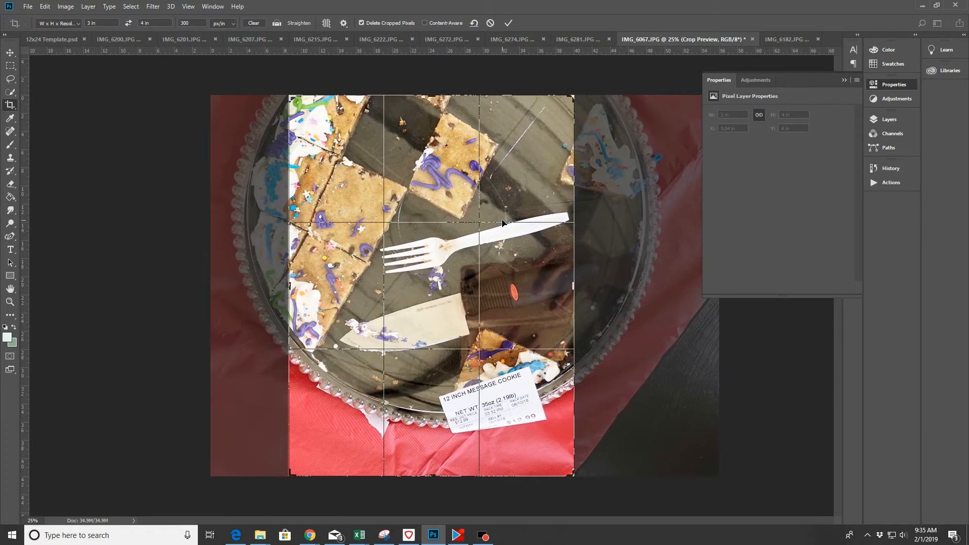
key(Right)
key(Right)
key(Right)
key(Right)
key(Right)
key(Right)
key(Right)
key(Right)
key(Right)
key(Right)
key(Right)
key(Right)
key(Right)
key(Right)
key(Right)
key(Right)
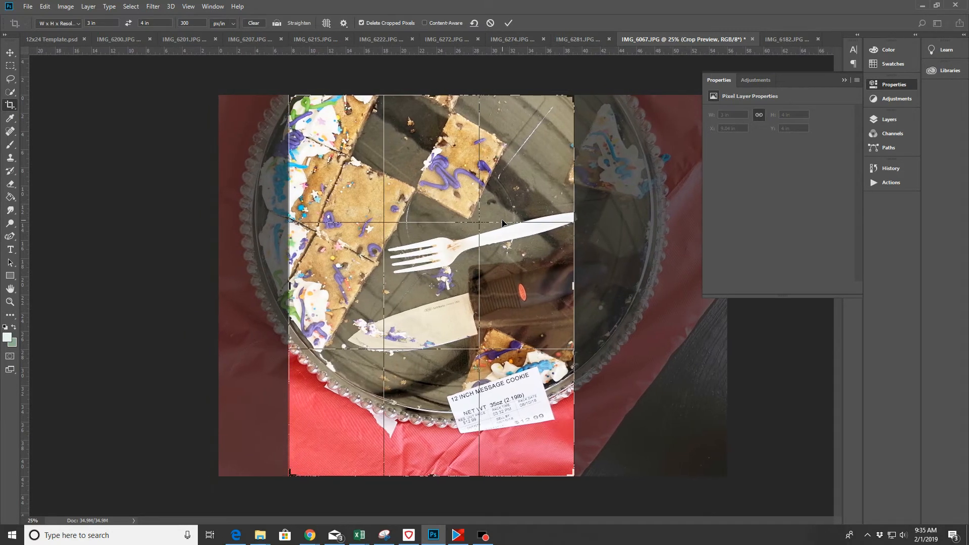
click(508, 24)
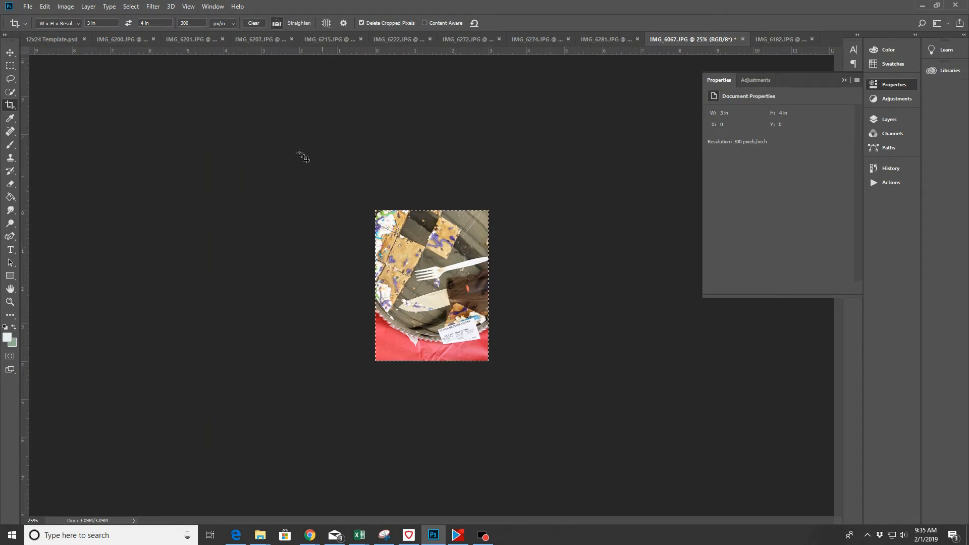
Copy the whole cropped cookie photo and paste it above the teal Photo 14 placeholder in 12x24 Template.psd
key(ctrl+a)
click(49, 44)
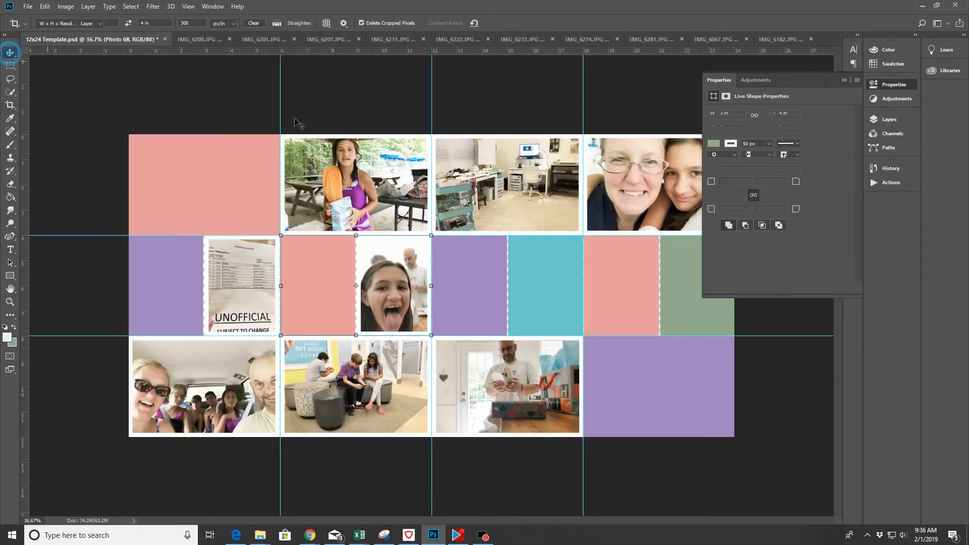
key(v)
click(551, 285)
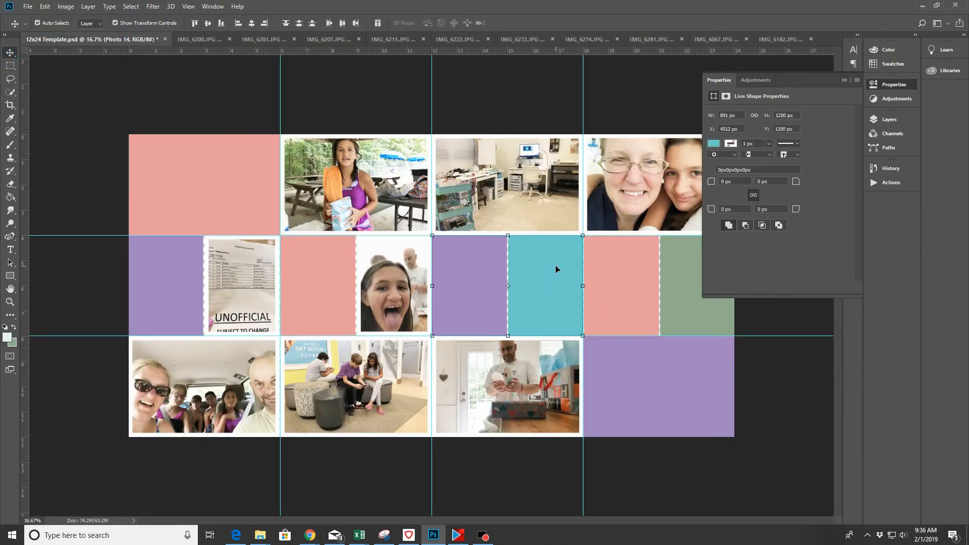
key(ctrl+v)
Move the pasted cookie photo right to fill the teal placeholder in the middle row, at about X 15.02 in
key(shift+Right)
key(shift+Right)
key(shift+Right)
key(shift+Right)
key(shift+Right)
key(shift+Right)
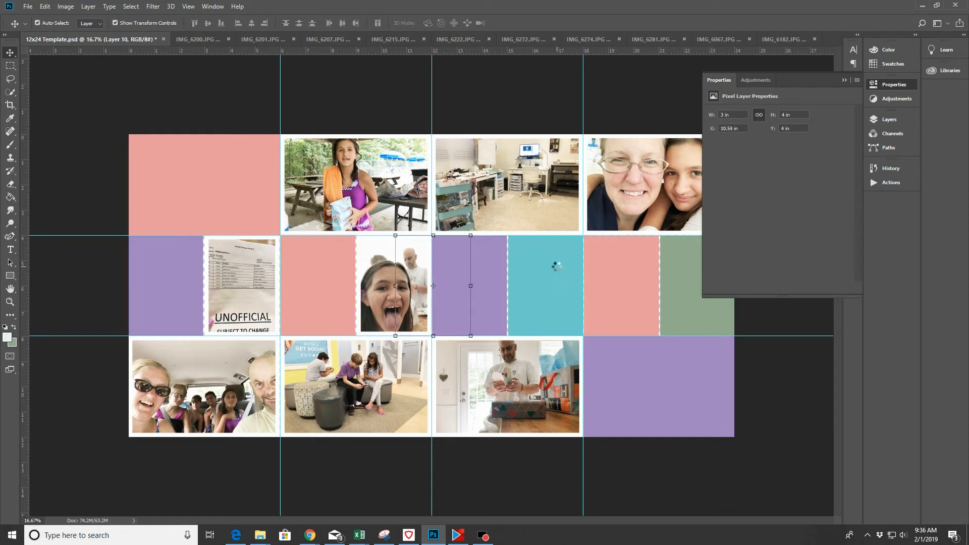
key(shift+Right)
key(shift+Right)
key(shift+Right)
key(shift+Right)
key(shift+Right)
key(shift+Right)
key(shift+Right)
key(shift+Right)
key(shift+Right)
key(shift+Right)
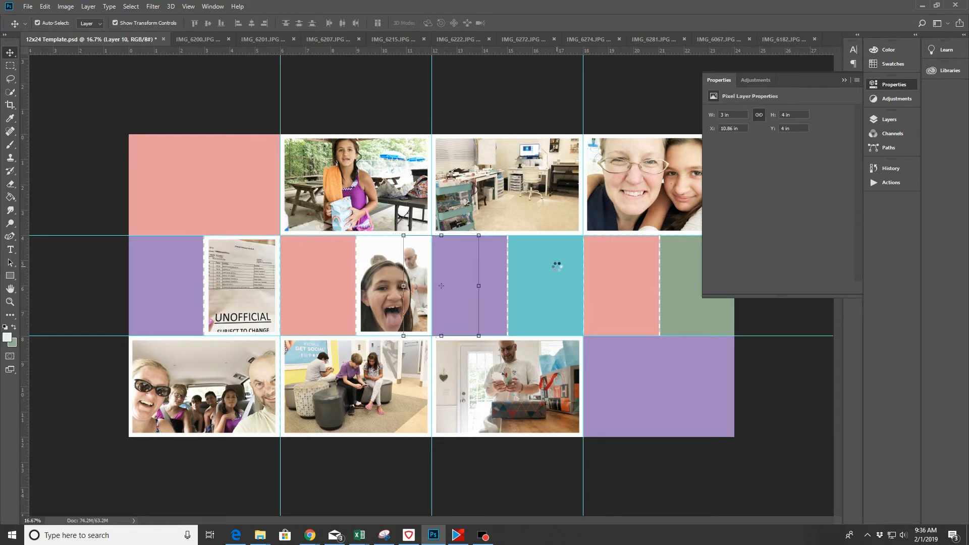
key(shift+Right)
key(shift+Right)
key(shift+Right)
key(shift+Right)
key(shift+Right)
key(shift+Right)
key(shift+Right)
key(shift+Right)
key(shift+Right)
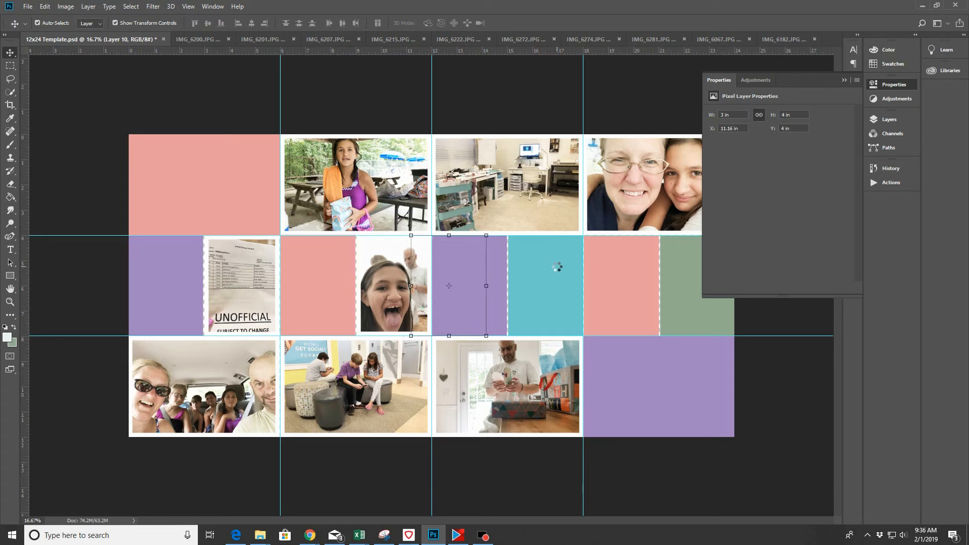
key(shift+Right)
key(shift+Right)
key(shift+Right)
key(shift+Right)
key(shift+Right)
key(shift+Right)
key(shift+Right)
key(shift+Right)
key(shift+Right)
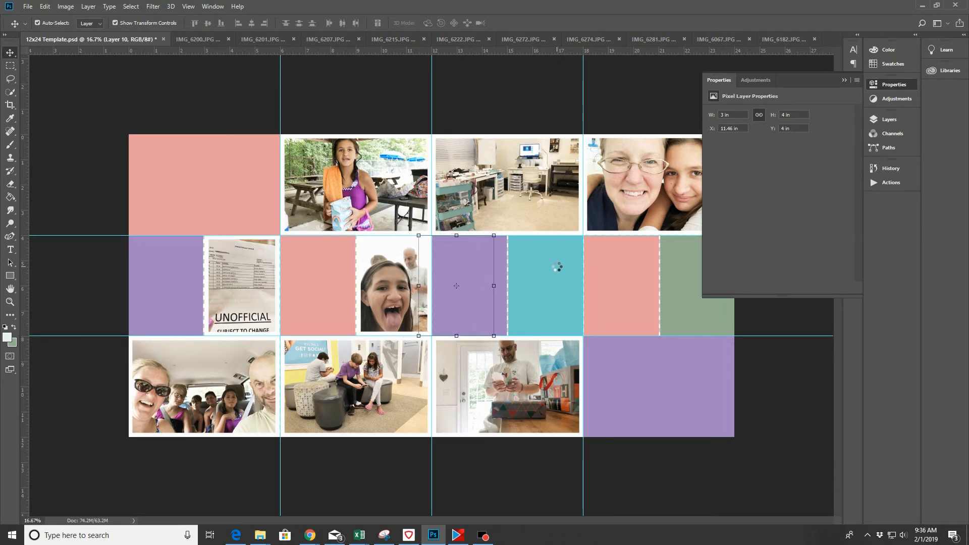
key(shift+Right)
key(shift+Right)
key(shift+Right)
key(shift+Right)
key(shift+Right)
key(shift+Right)
key(shift+Right)
key(shift+Right)
key(shift+Right)
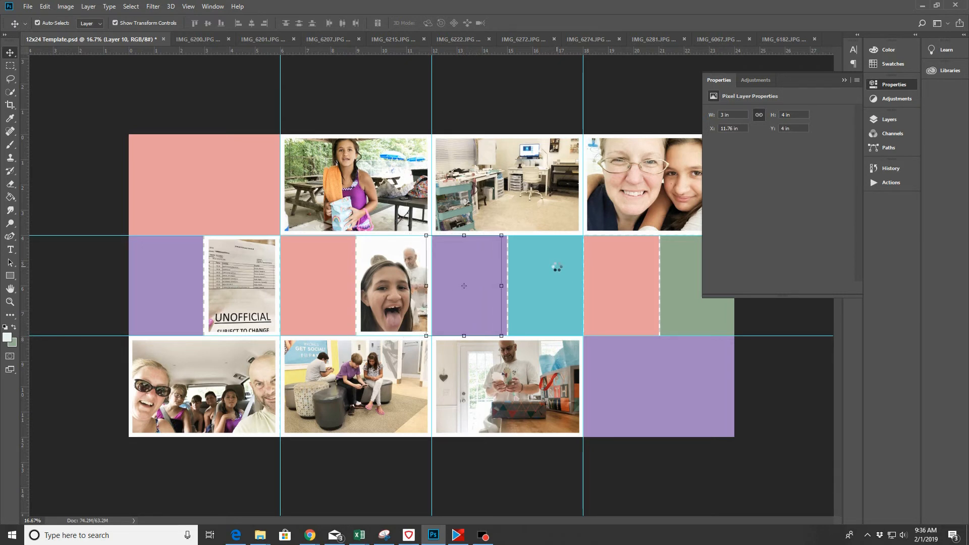
key(shift+Right)
key(shift+Right)
key(shift+Right)
key(shift+Right)
key(shift+Right)
key(shift+Right)
key(shift+Right)
key(shift+Right)
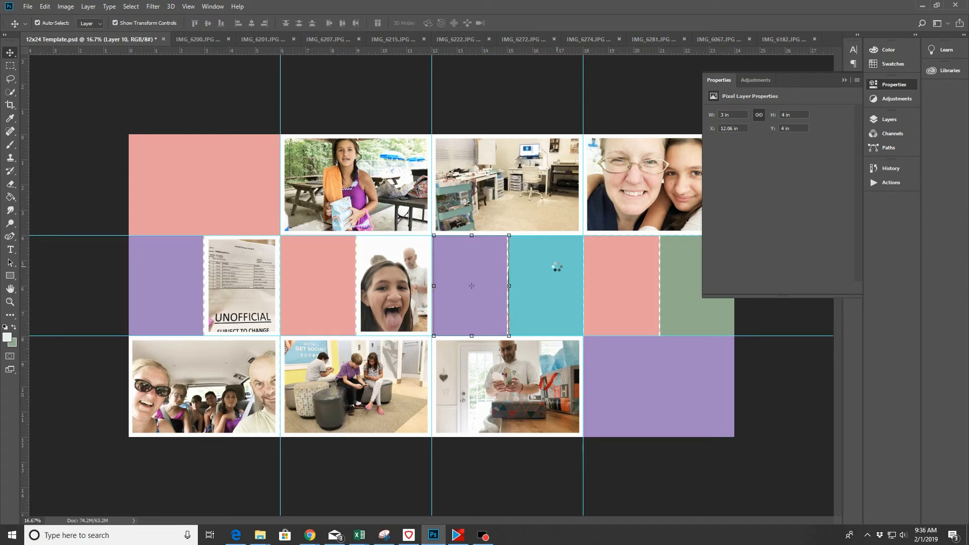
key(shift+Right)
key(shift+Right)
key(shift+Right)
key(shift+Right)
key(shift+Right)
key(shift+Right)
key(shift+Right)
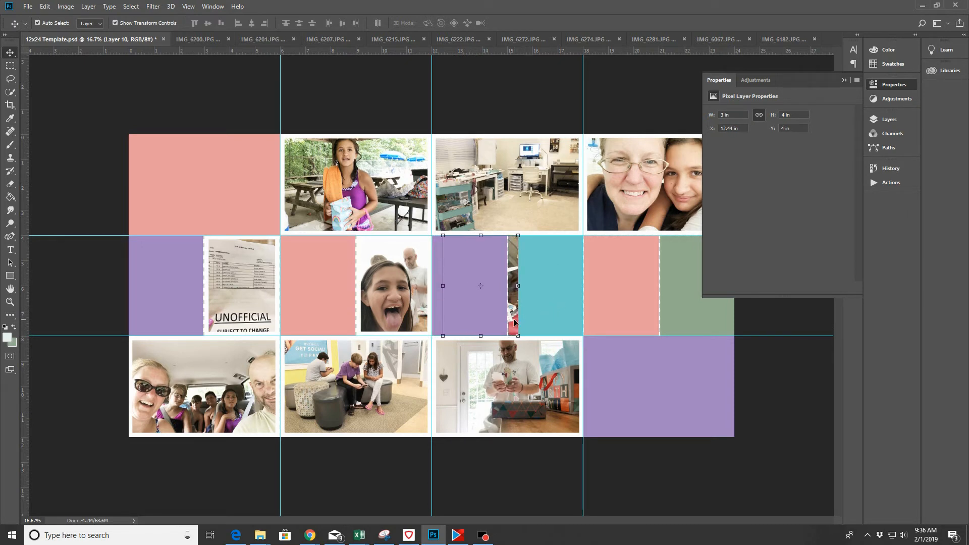
drag(515, 322, 579, 322)
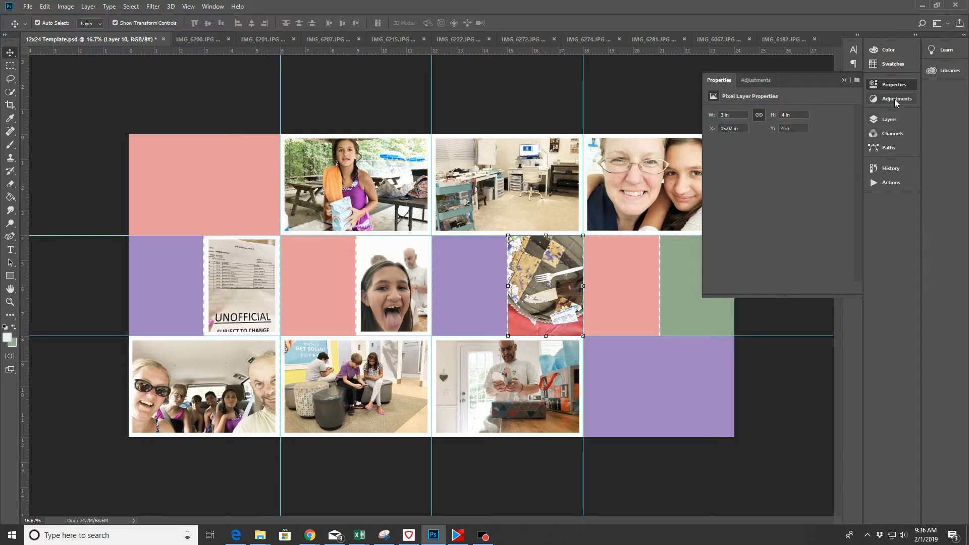
Set the stroke width of the Photo 14 shape to 50 px to frame the cookie photo in white
click(889, 119)
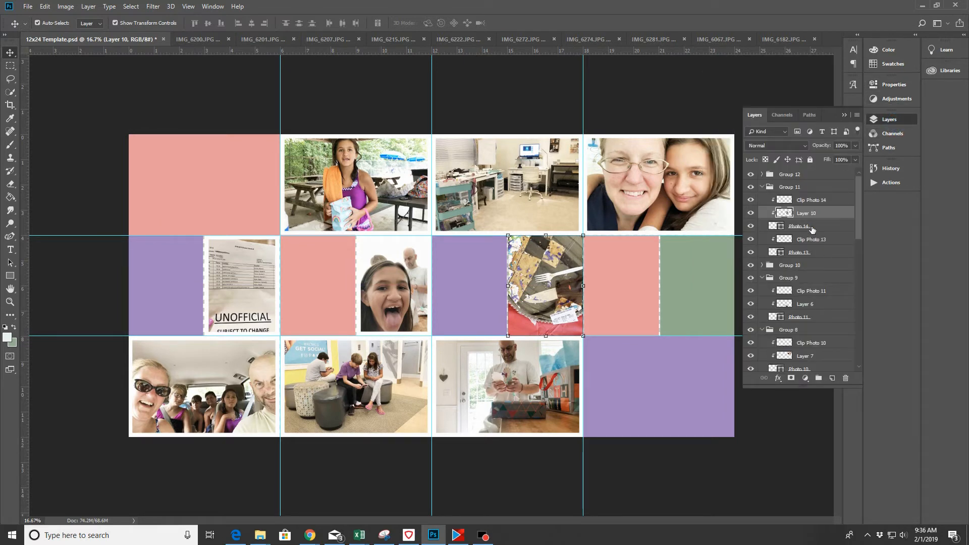
click(812, 229)
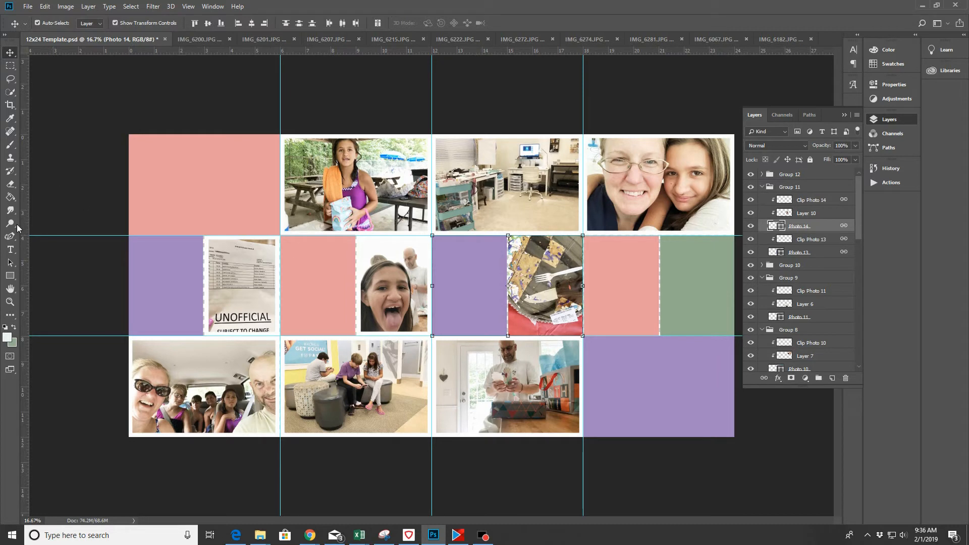
click(10, 276)
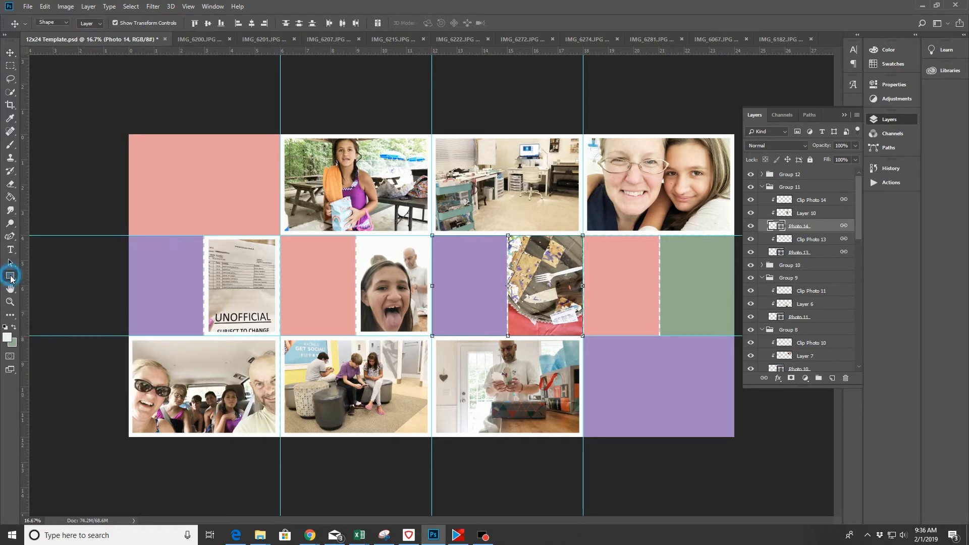
click(130, 25)
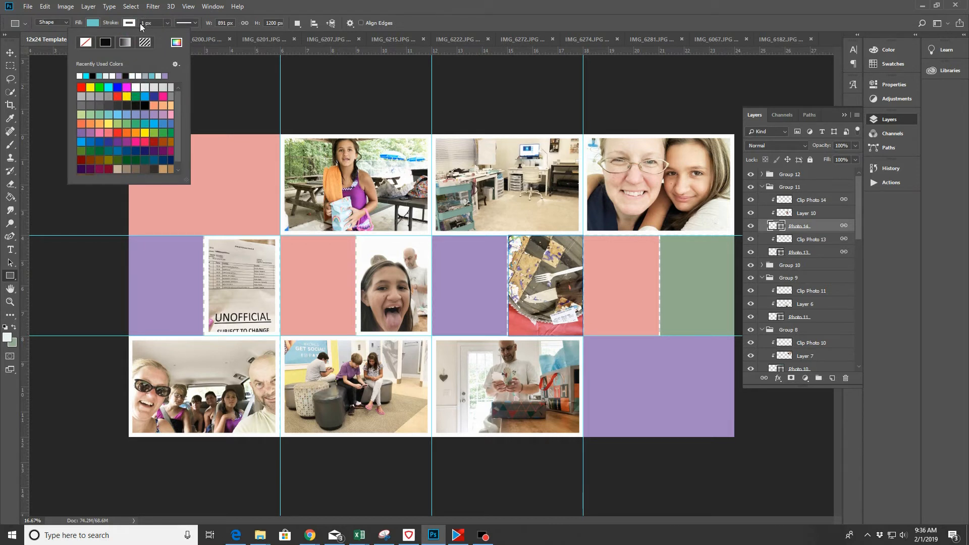
click(143, 23)
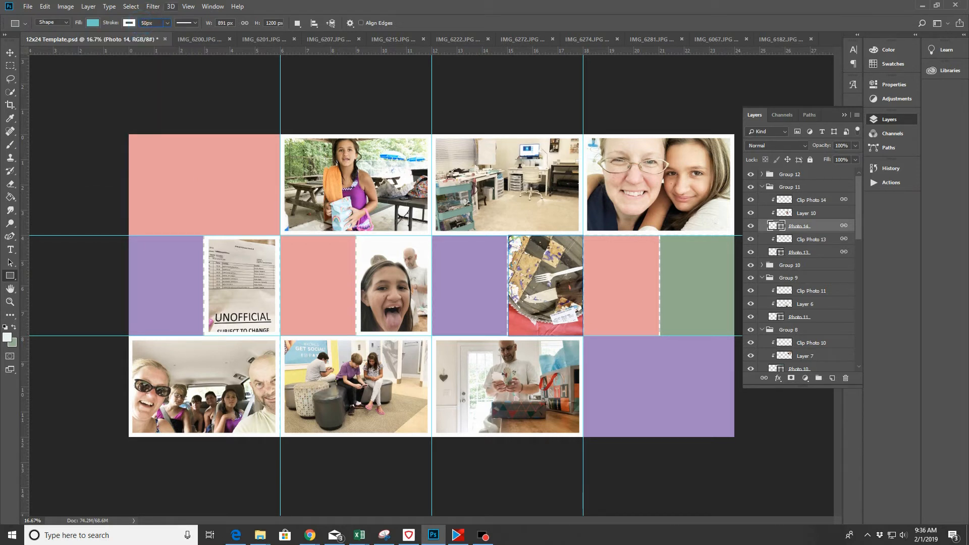
key(Return)
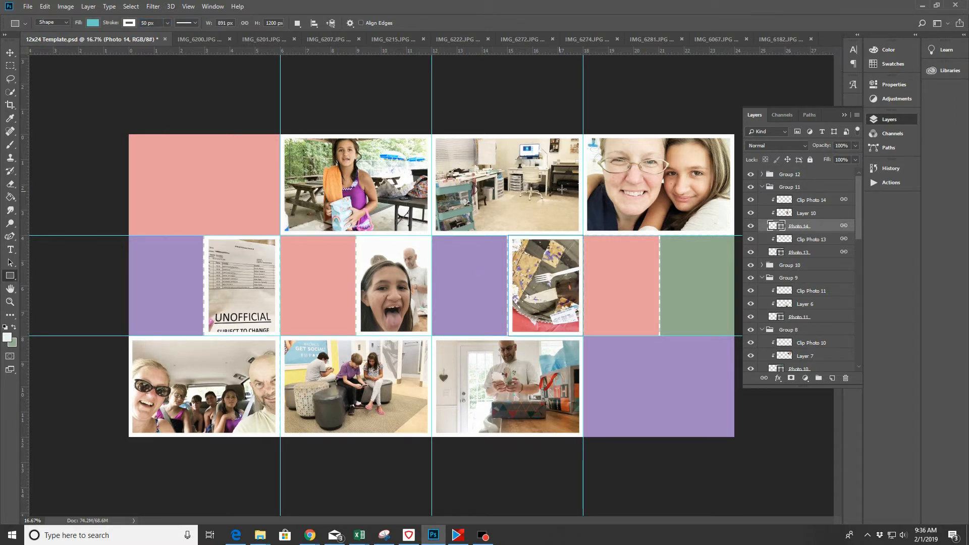
Close all the open IMG photo files without saving their changes, leaving only 12x24 Template.psd open
click(811, 40)
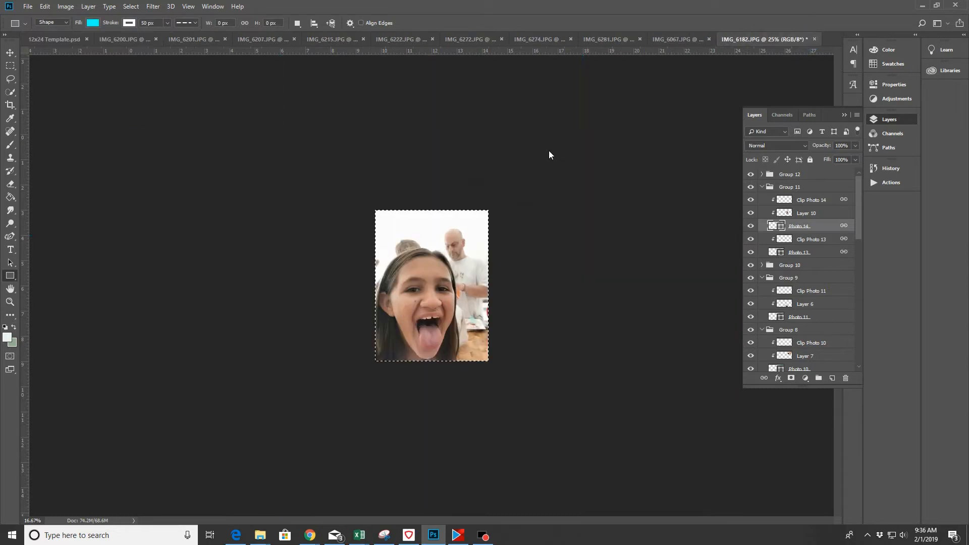
click(481, 199)
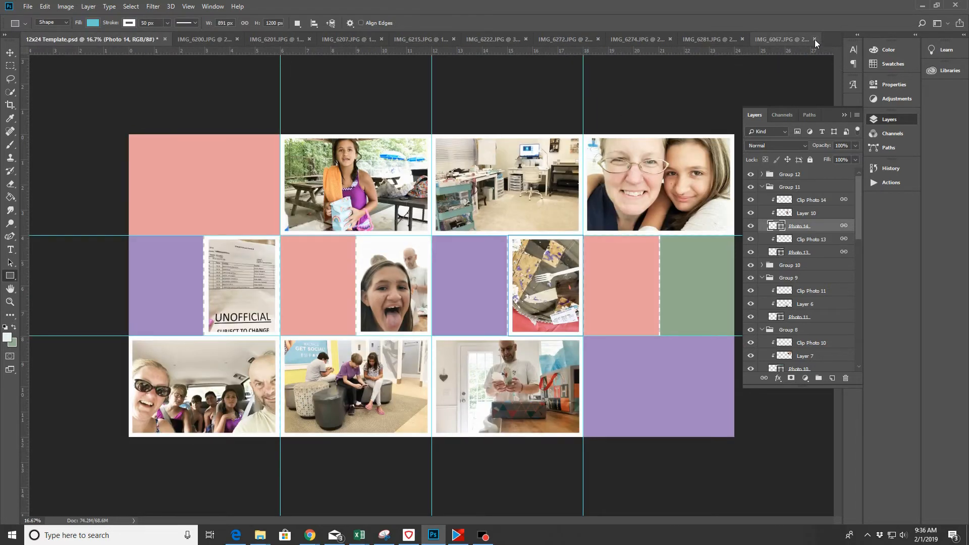
click(814, 39)
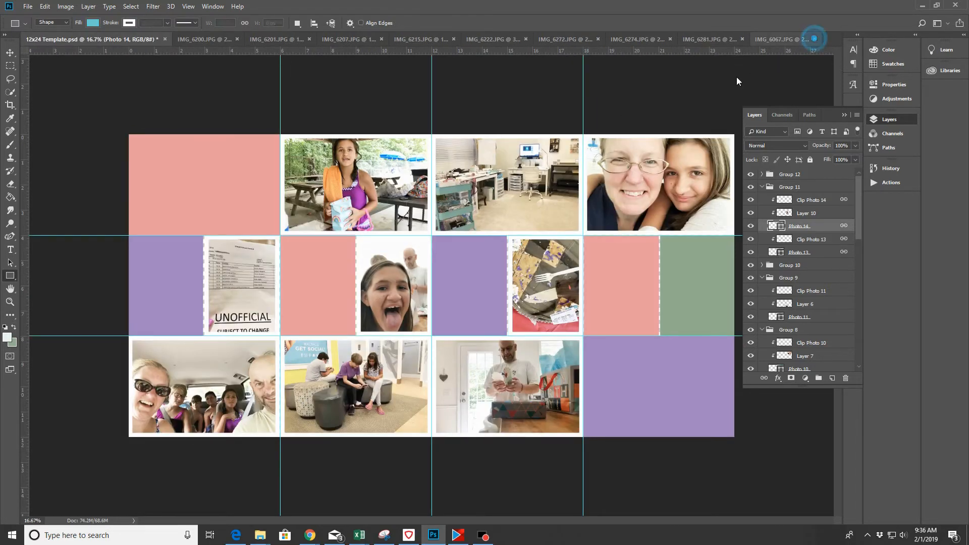
click(480, 198)
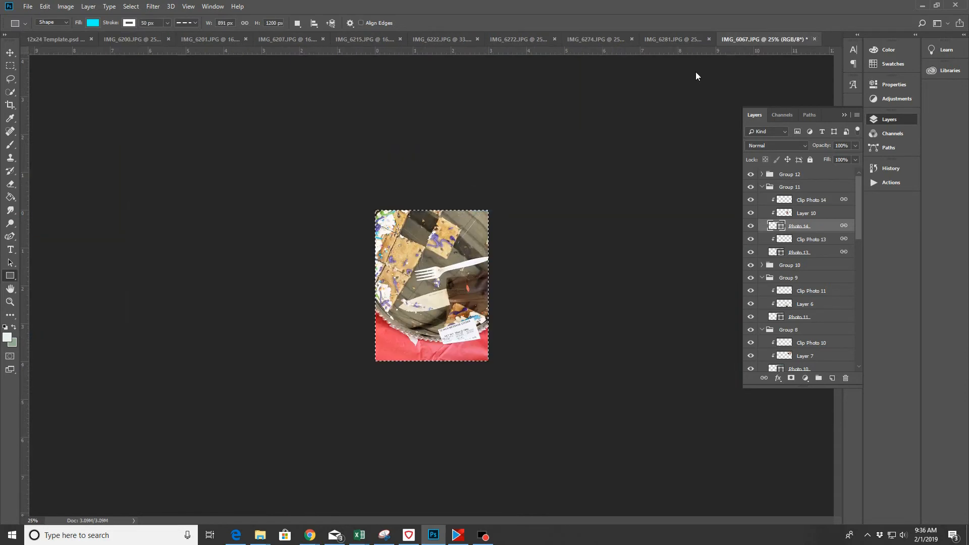
click(811, 39)
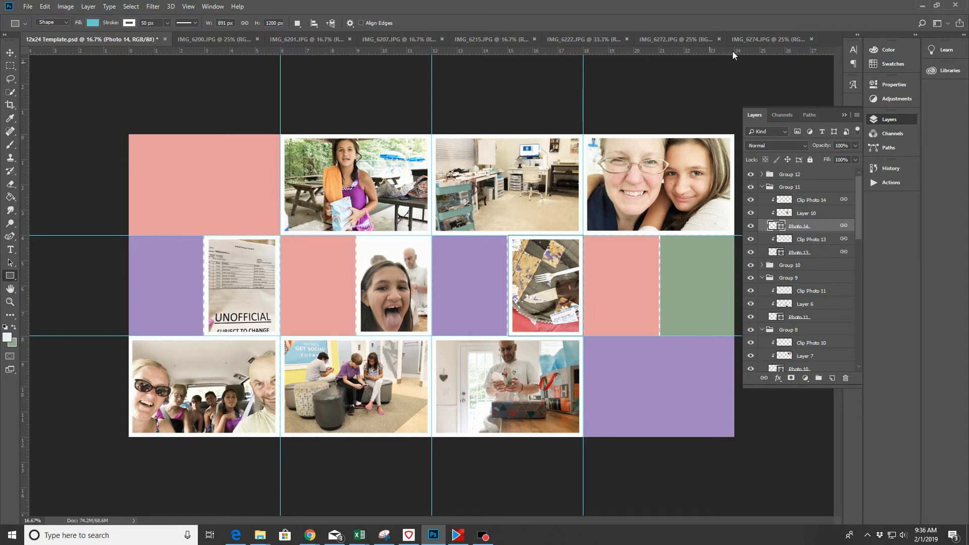
click(811, 39)
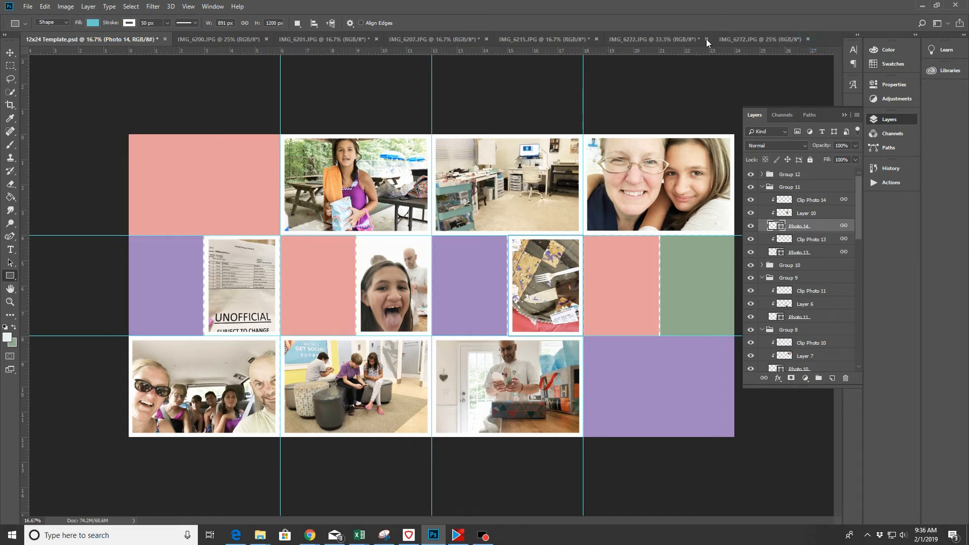
click(807, 38)
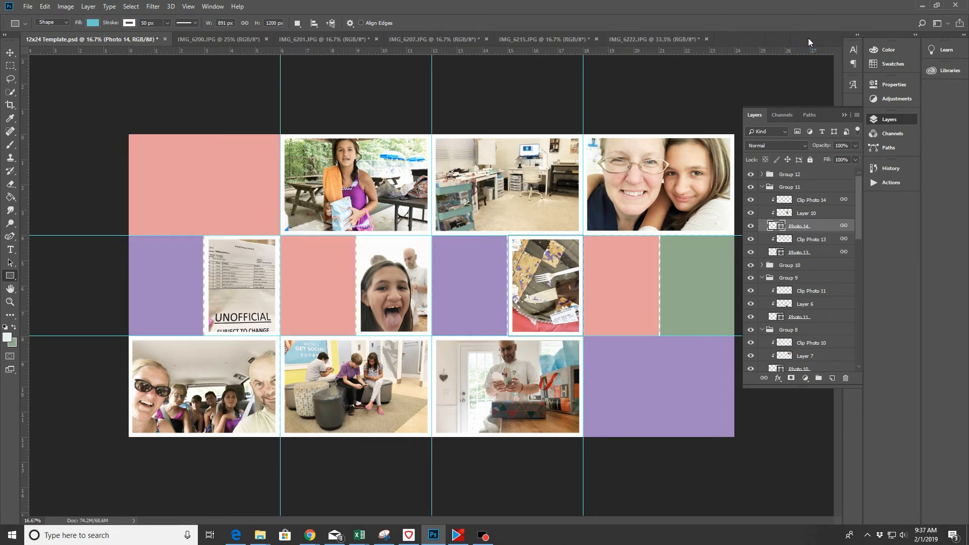
click(706, 39)
click(597, 39)
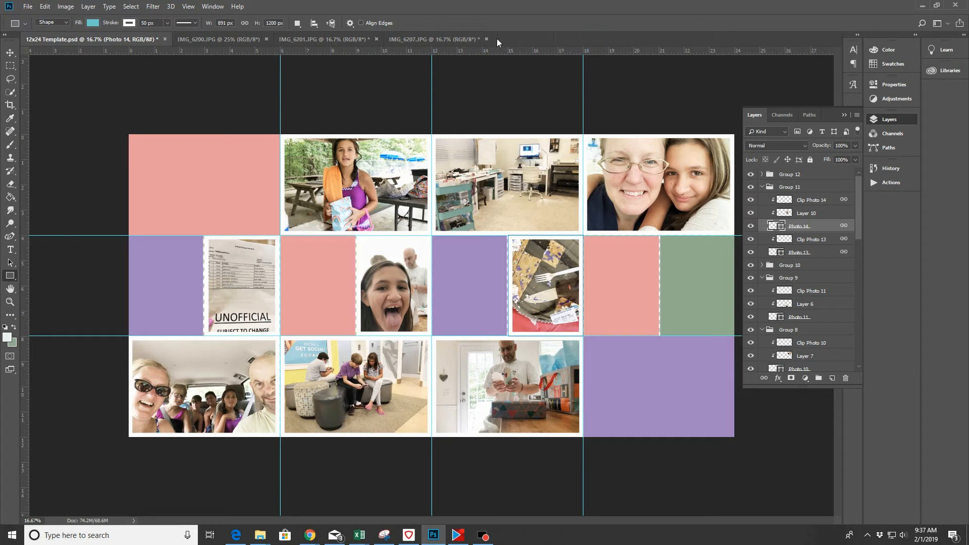
click(486, 39)
click(376, 39)
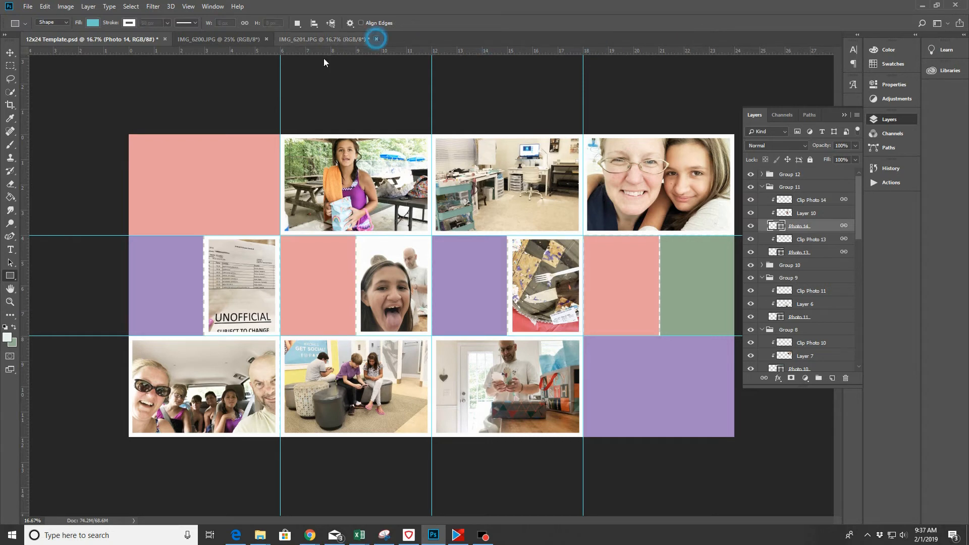
click(473, 199)
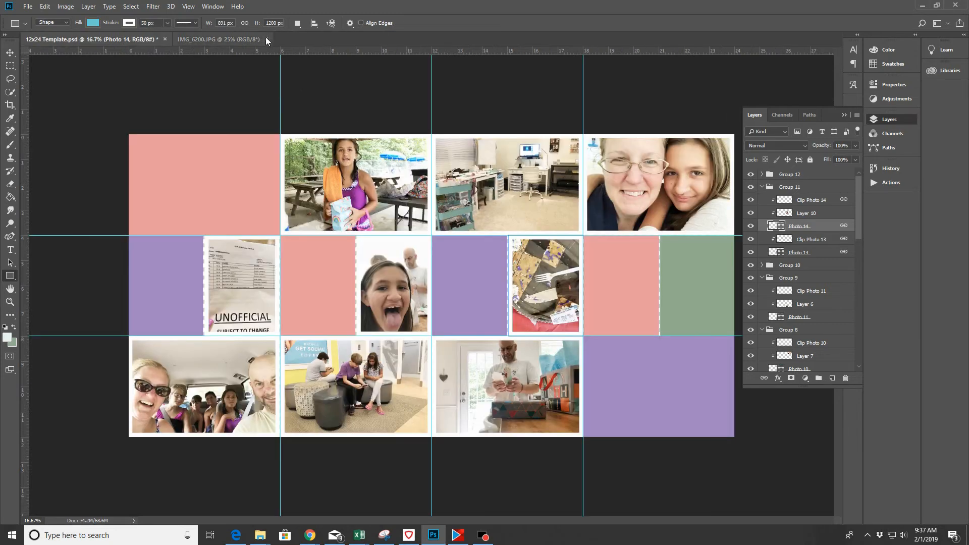
click(266, 37)
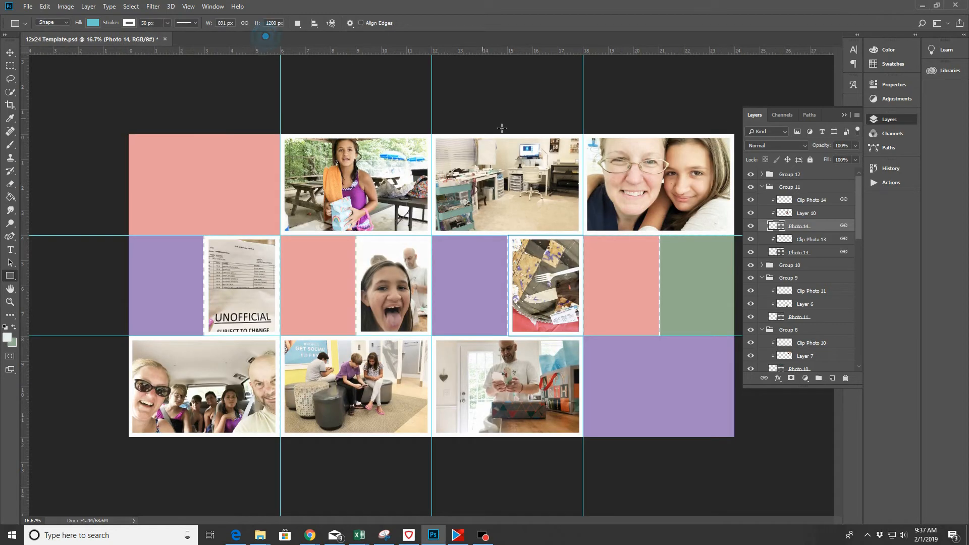
Start opening a file and browse to the scrapbooking folder's MPM 2018 > 08 August Anecdote > MPM_Anecdote_3x4 subfolder
click(28, 6)
click(31, 28)
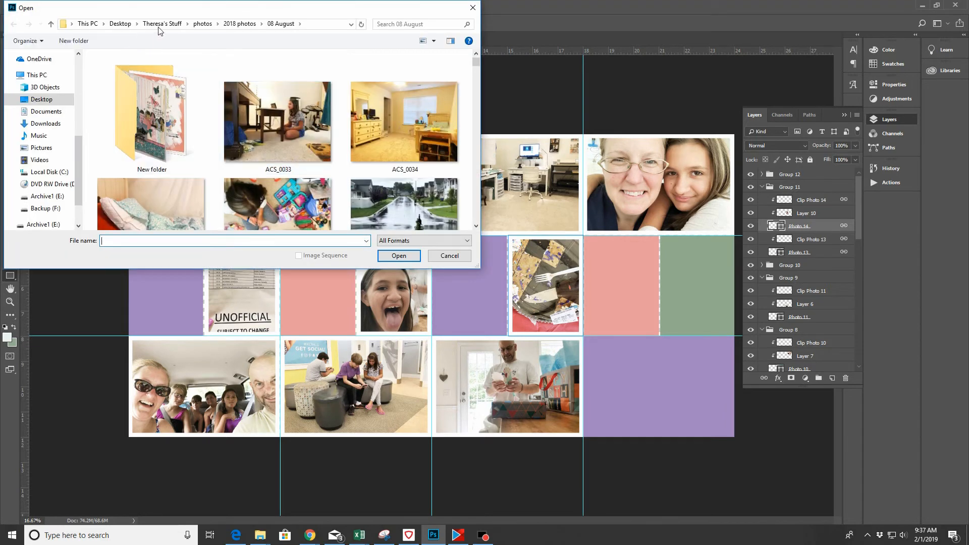
click(157, 24)
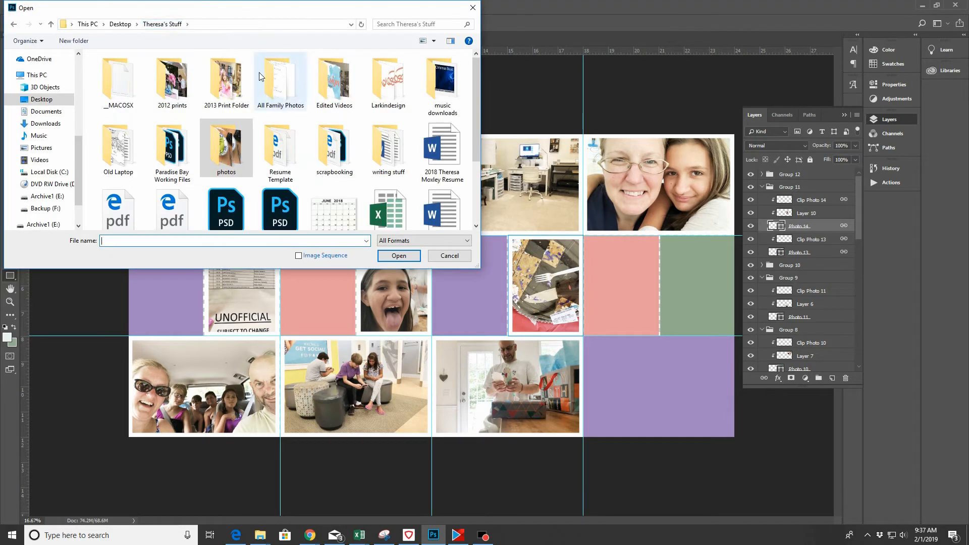
double_click(337, 154)
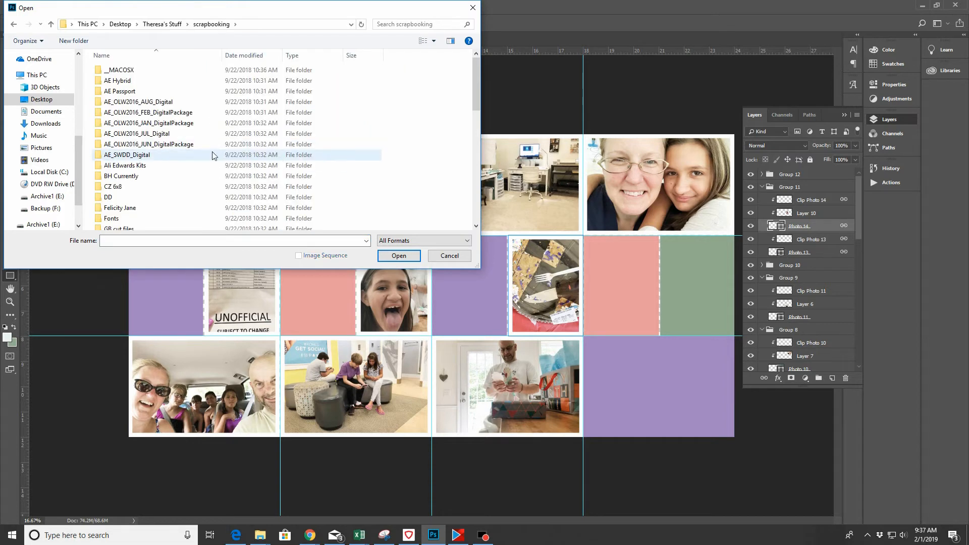
scroll(212, 155, down, 2)
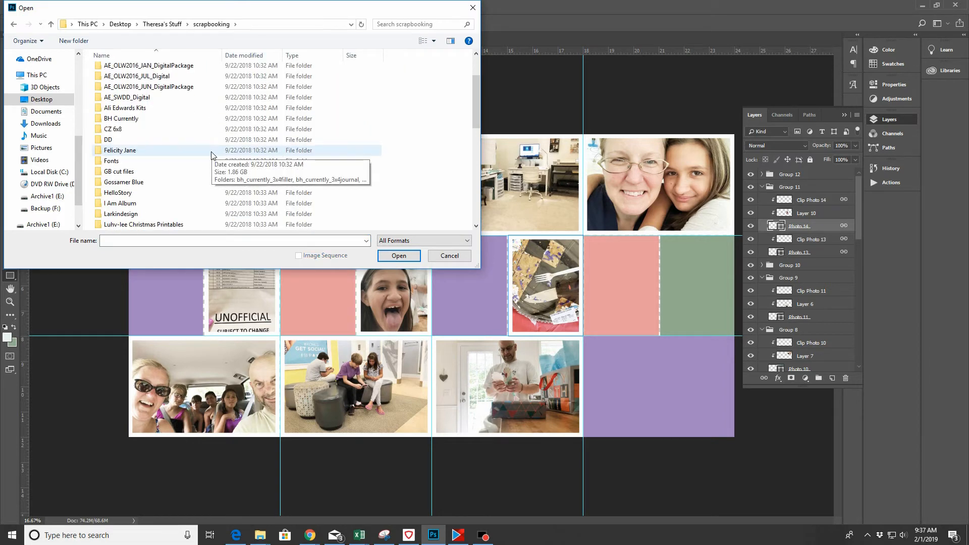
scroll(212, 155, down, 2)
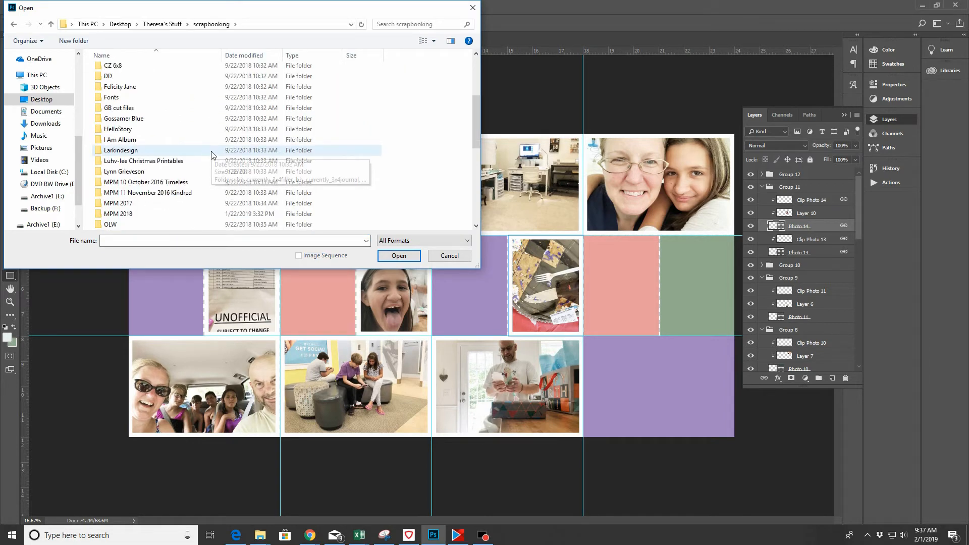
scroll(212, 155, down, 1)
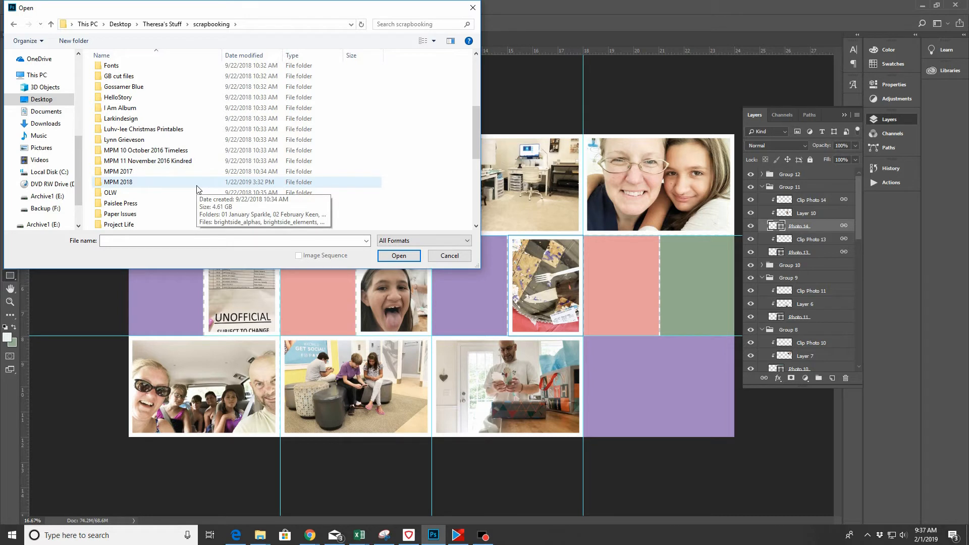
scroll(198, 189, down, 1)
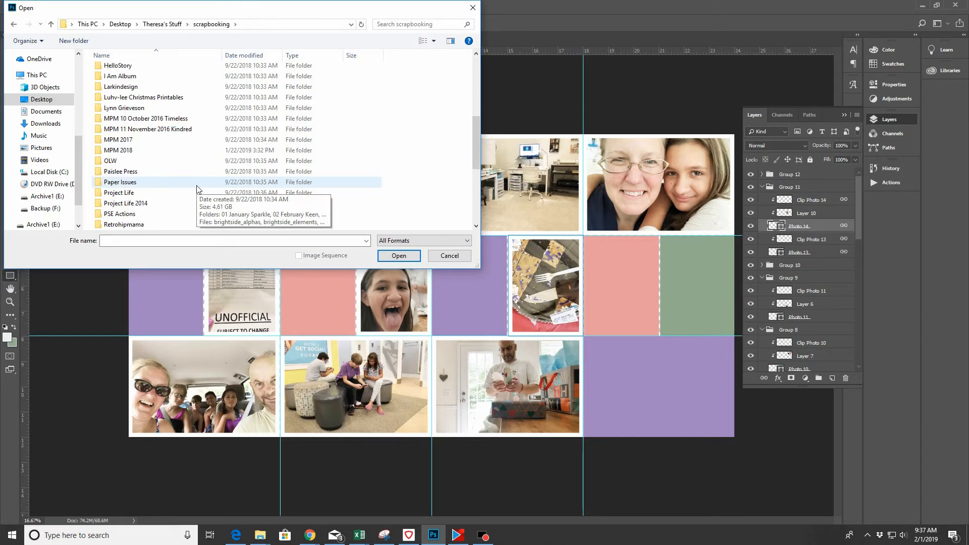
double_click(137, 151)
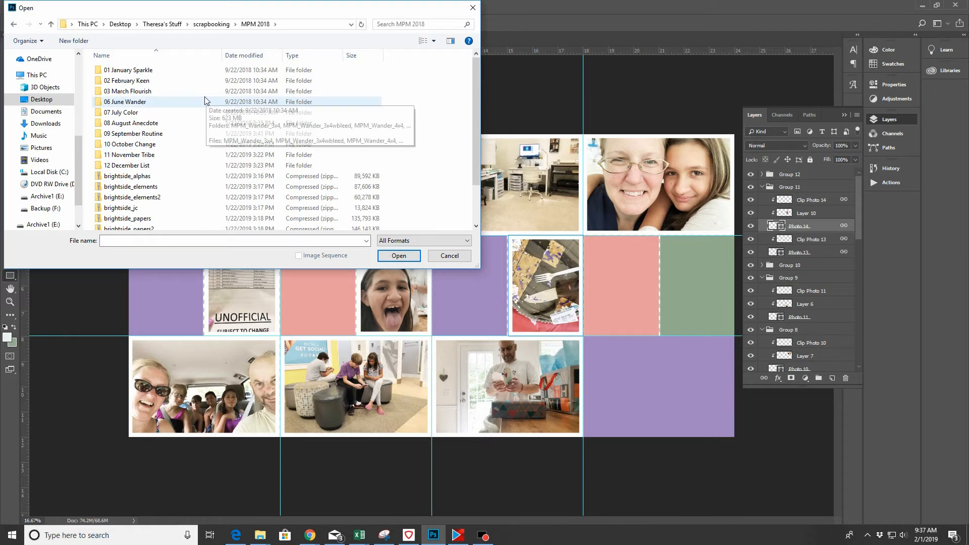
double_click(135, 126)
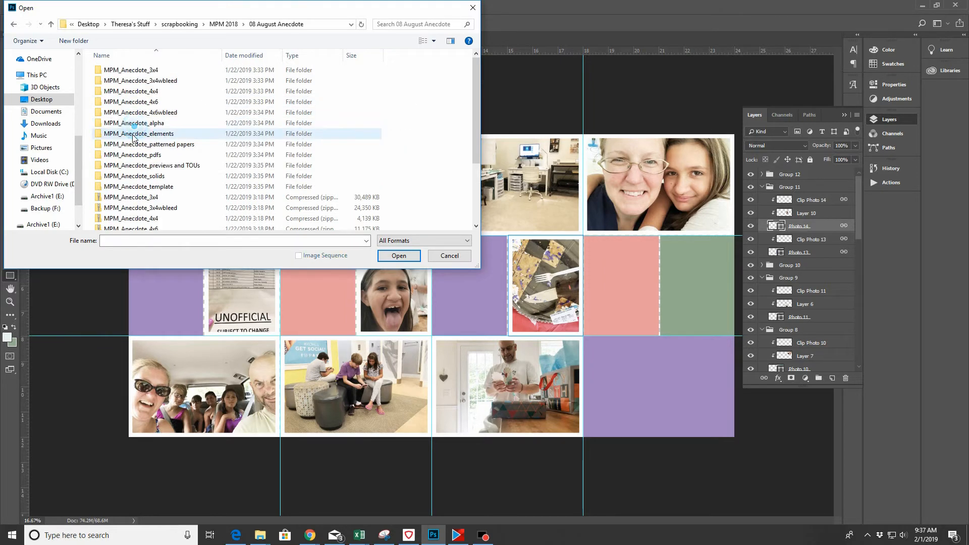
double_click(161, 70)
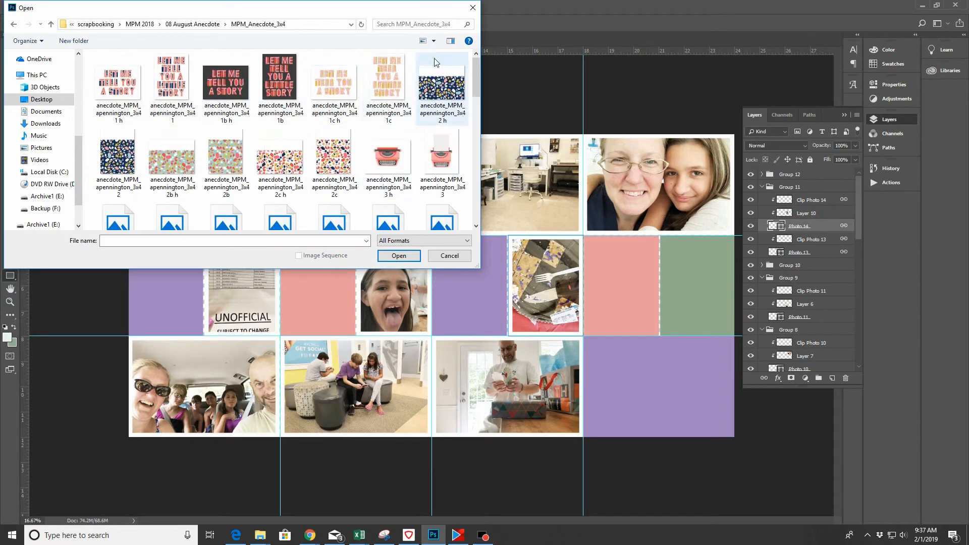
Display the card files as extra large icons and look through the first designs up to the August calendar cards
click(434, 41)
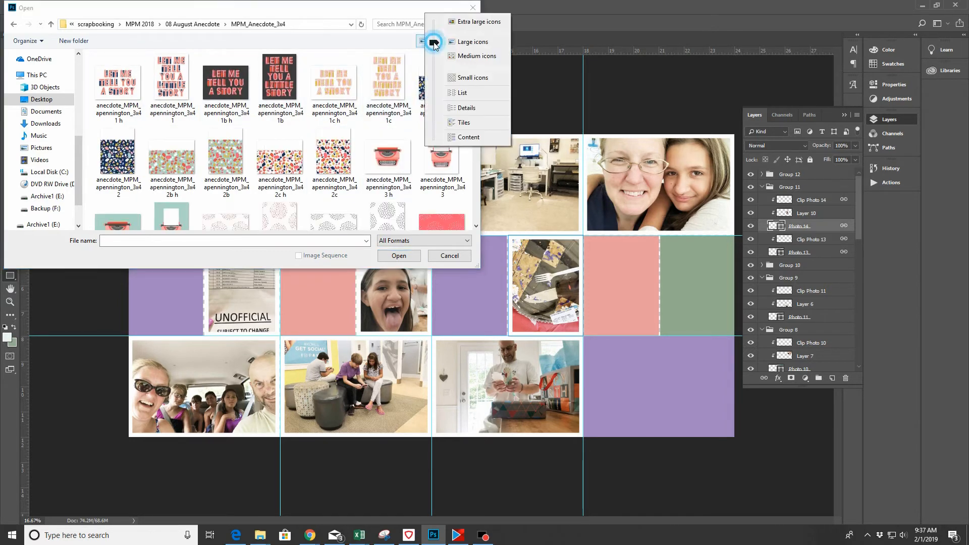
click(479, 22)
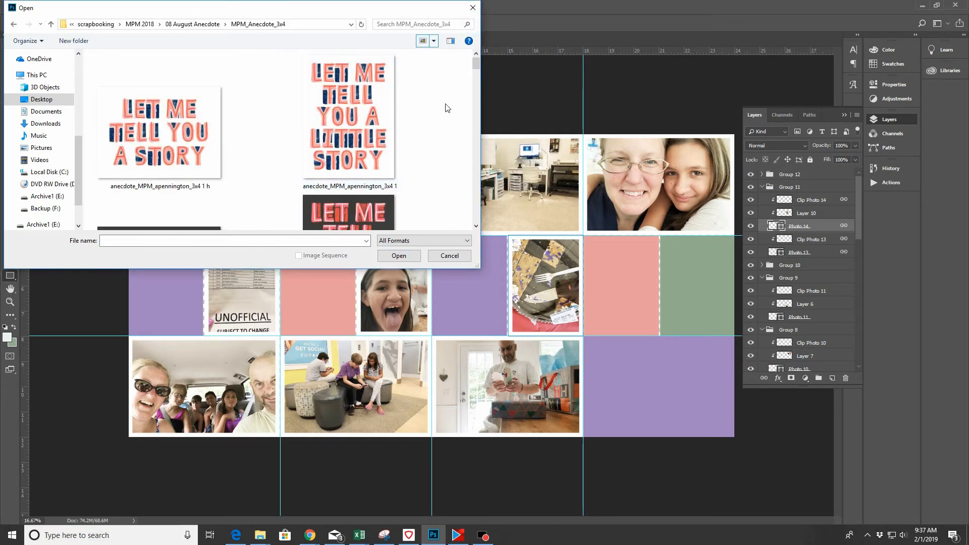
scroll(449, 105, down, 2)
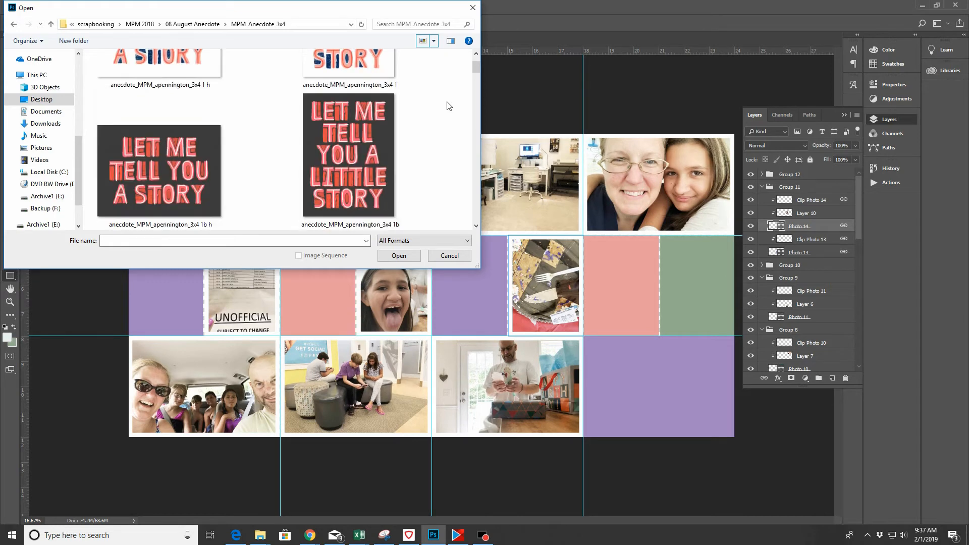
scroll(449, 105, down, 2)
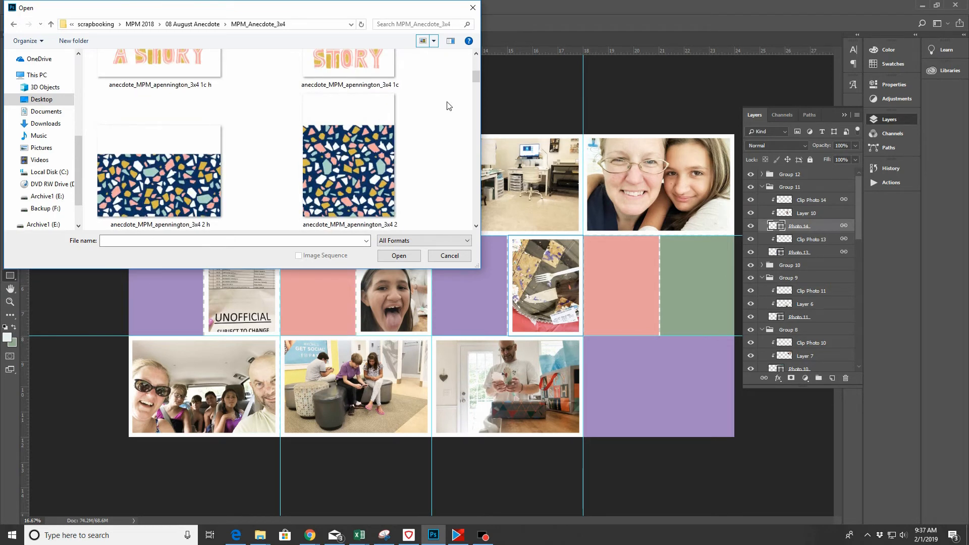
click(476, 226)
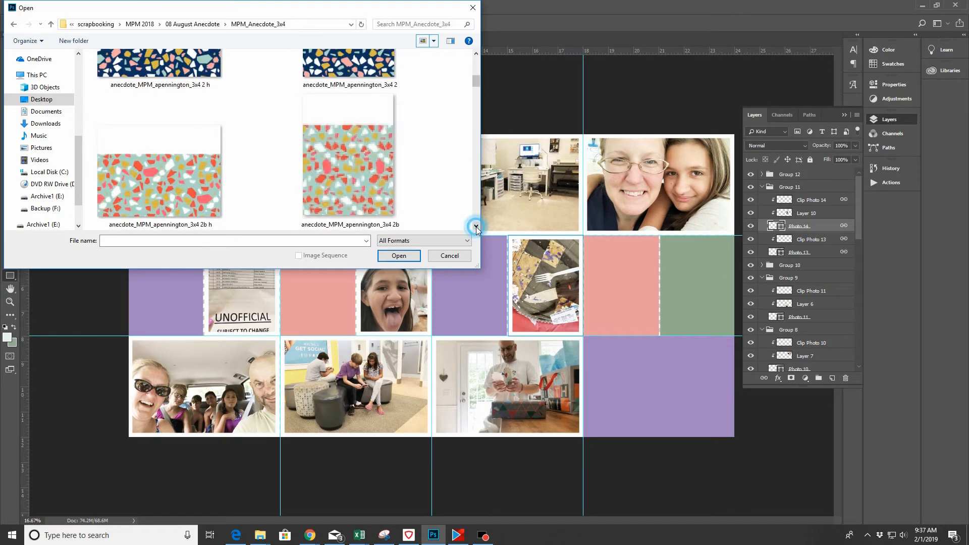
click(475, 226)
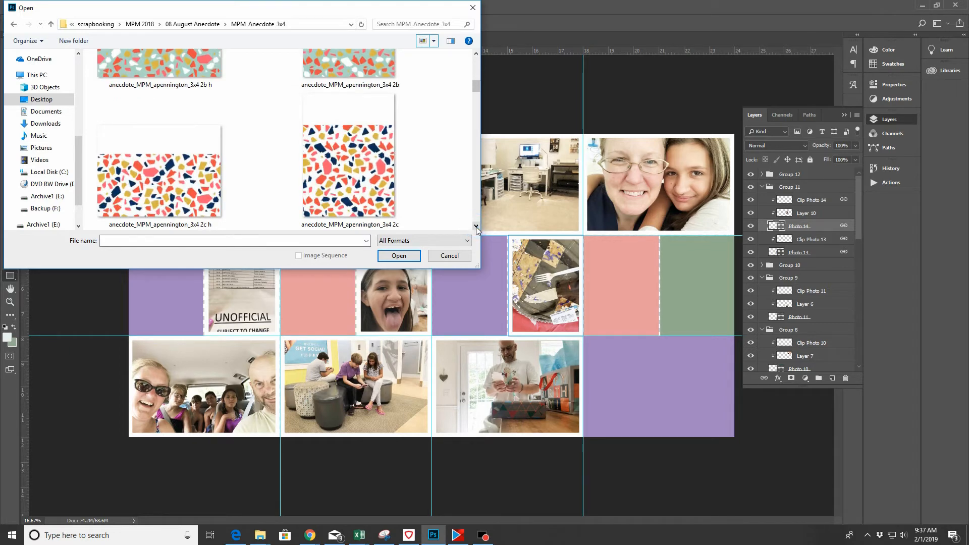
click(476, 226)
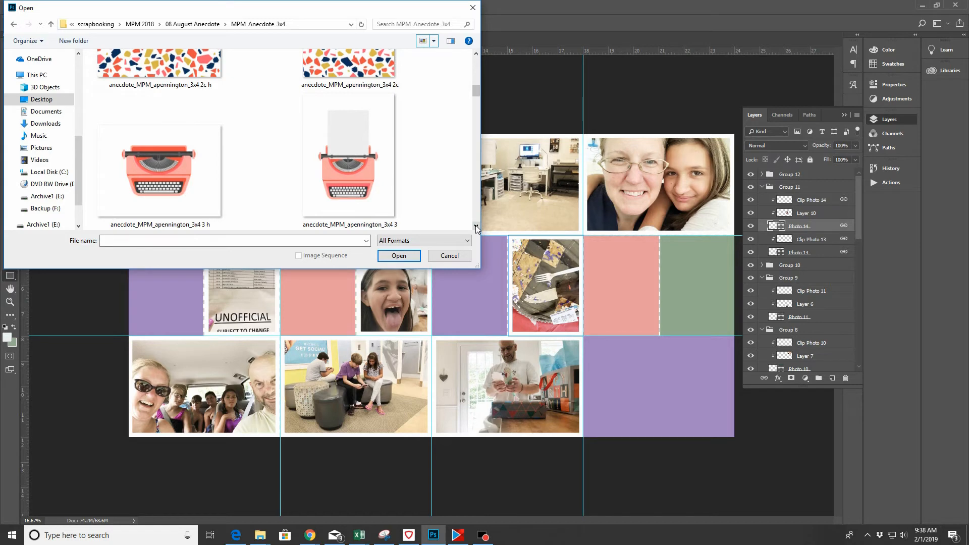
click(476, 226)
click(475, 226)
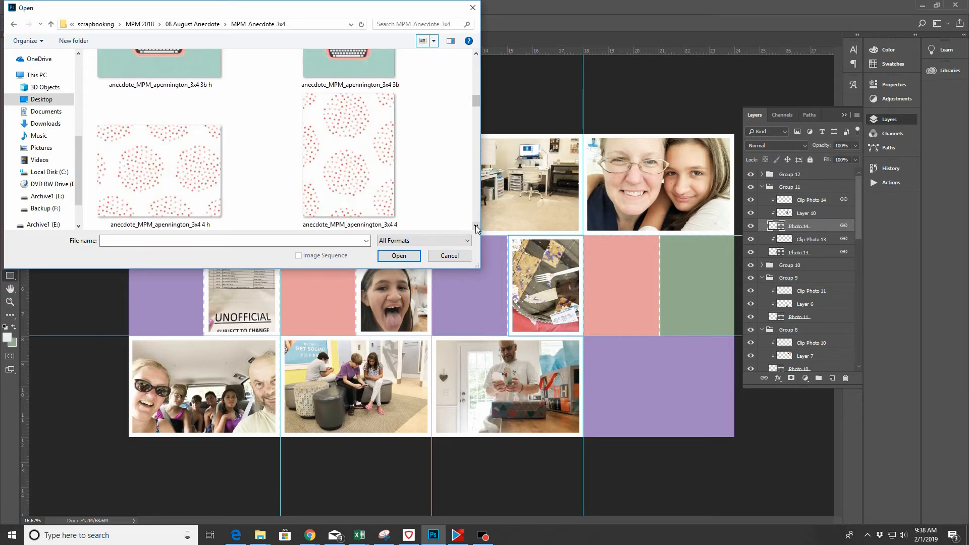
click(475, 225)
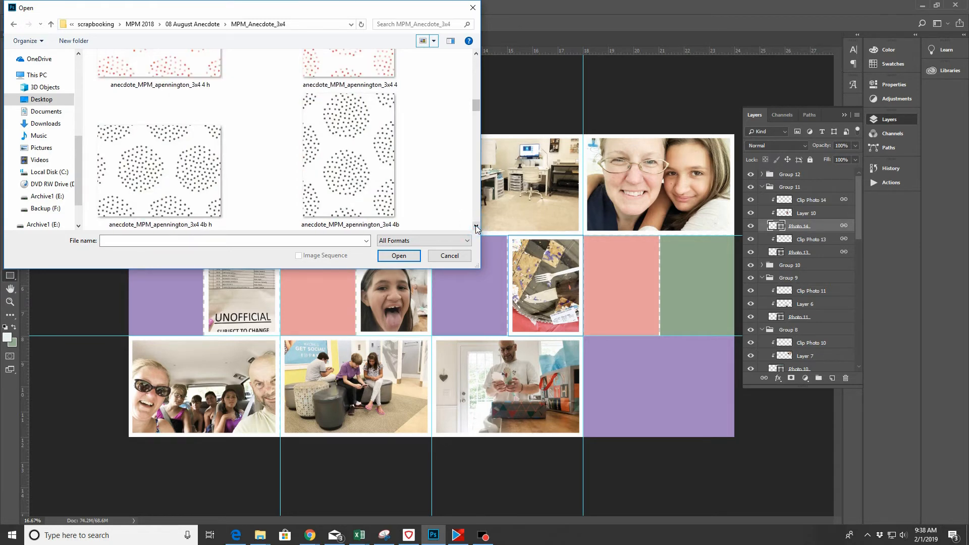
click(475, 225)
click(475, 225)
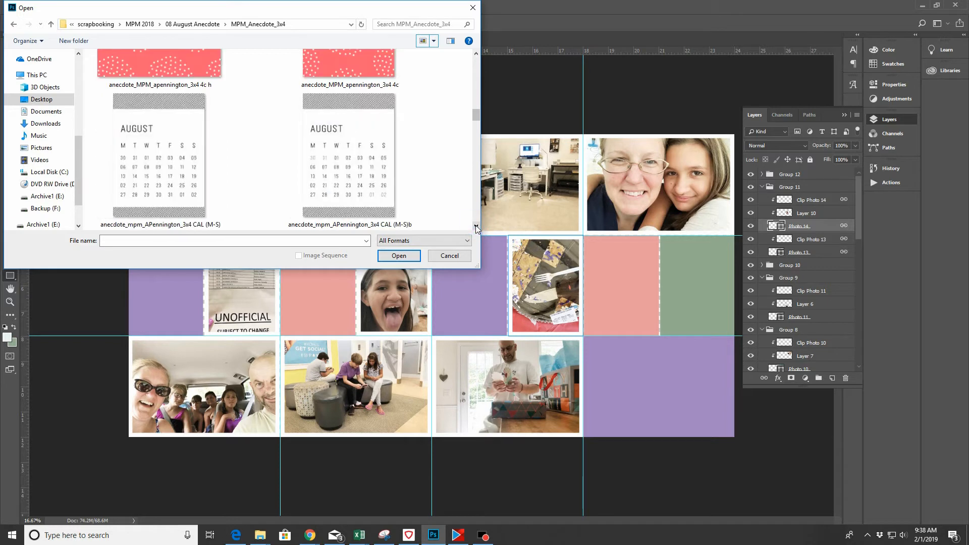
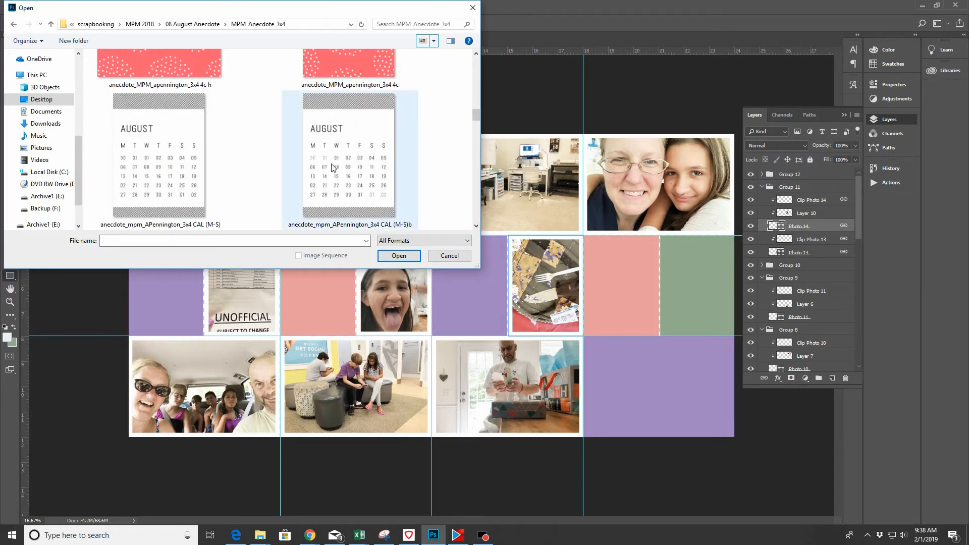
Select the horizontal striped "So the story goes" card, anecdote_MPM_bbonneville_3x4h1, as the first file to open
click(475, 227)
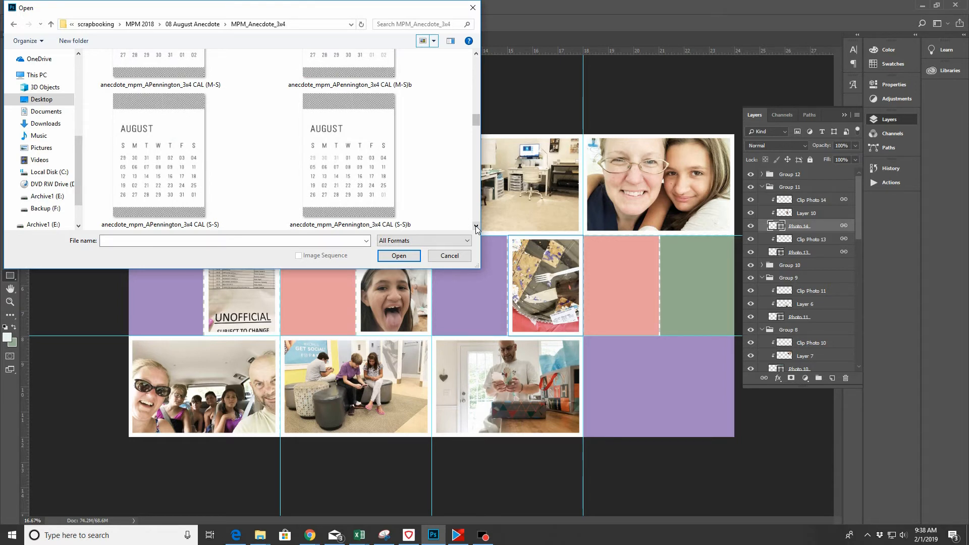
click(476, 227)
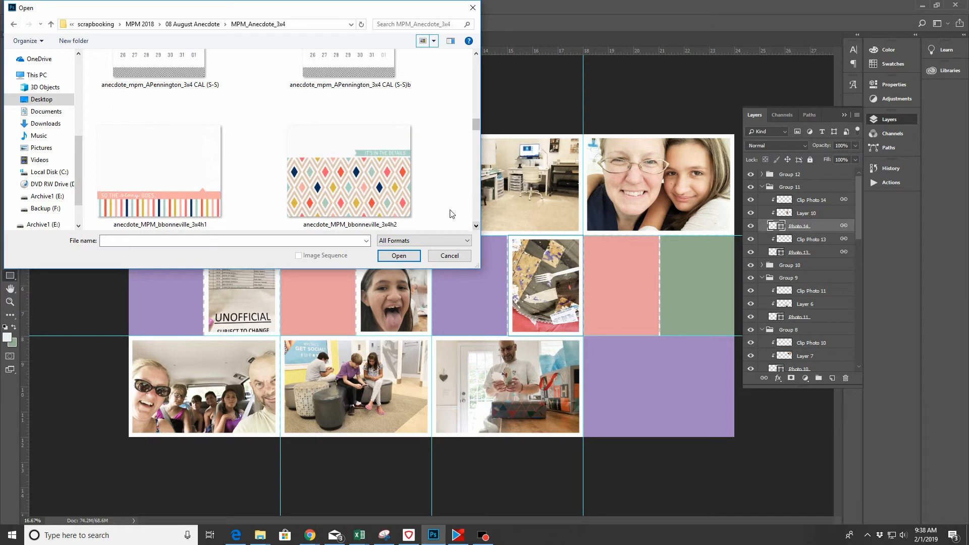
click(475, 227)
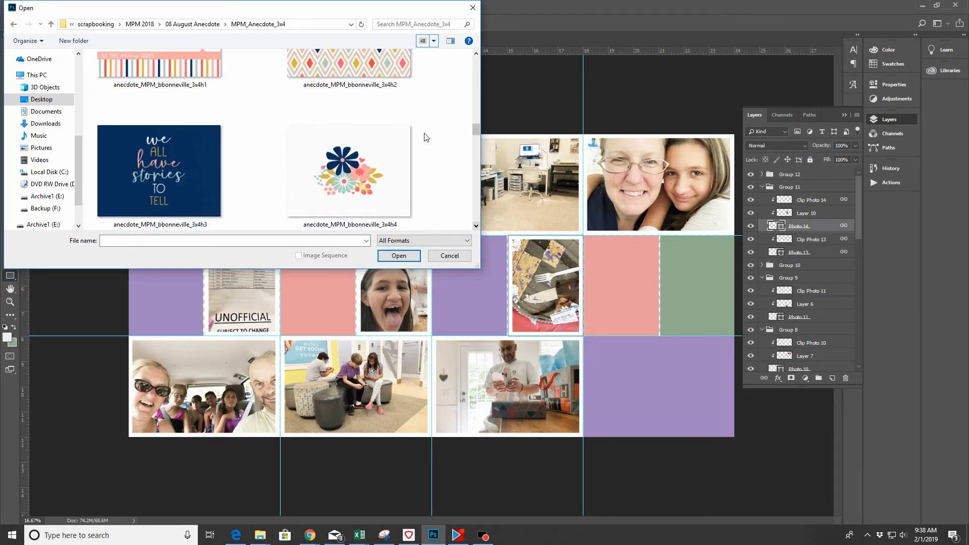
click(475, 54)
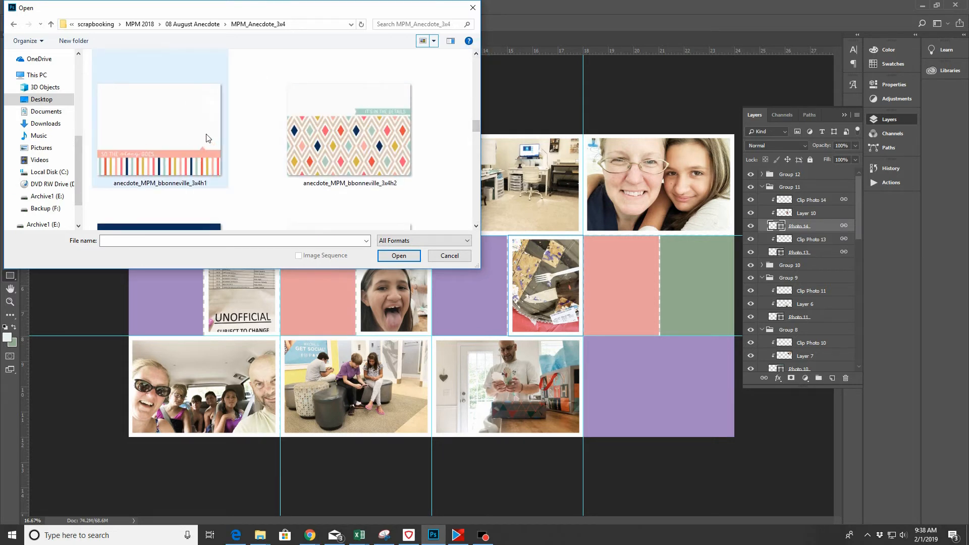
click(154, 137)
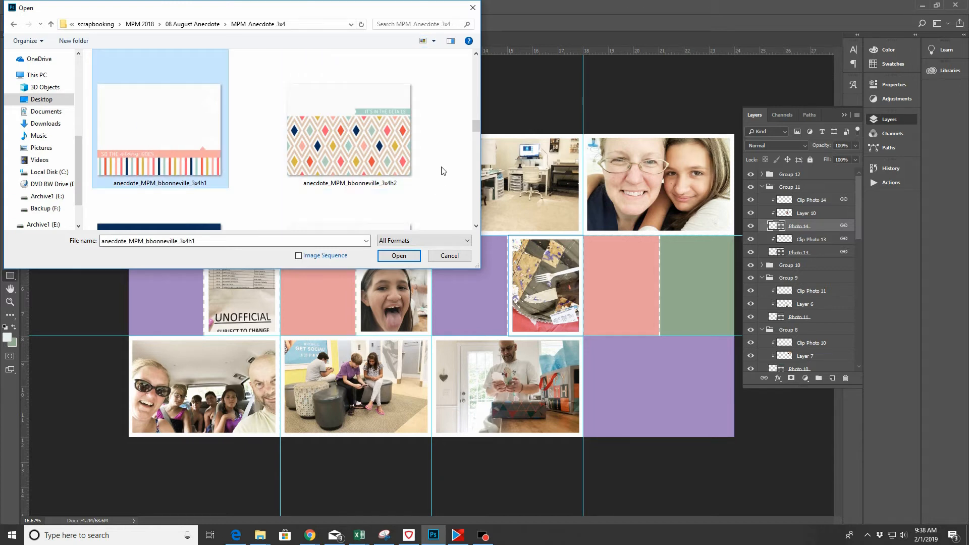
Add the vertical "Right here right now" card, anecdote_MPM_sahlinstudio_3x4card1v, to the file selection
click(476, 227)
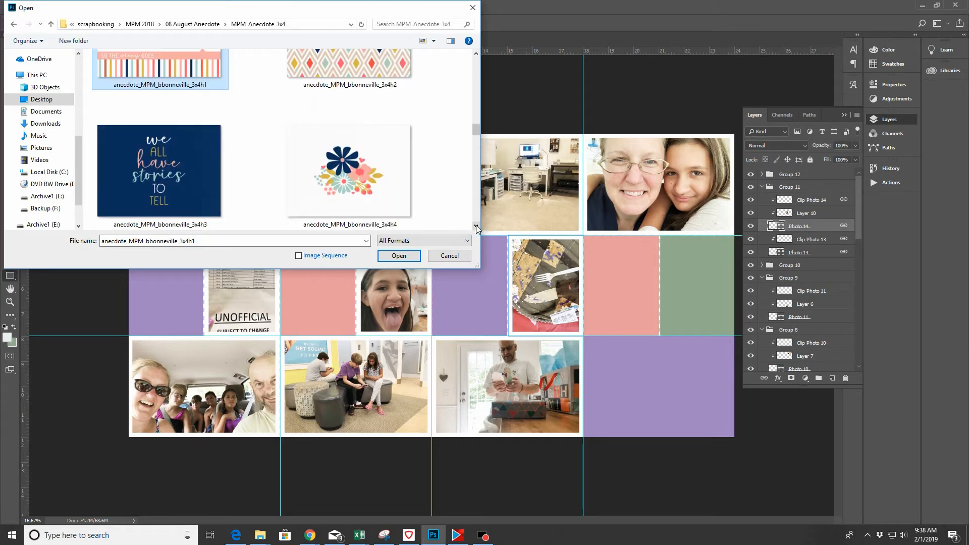
click(476, 227)
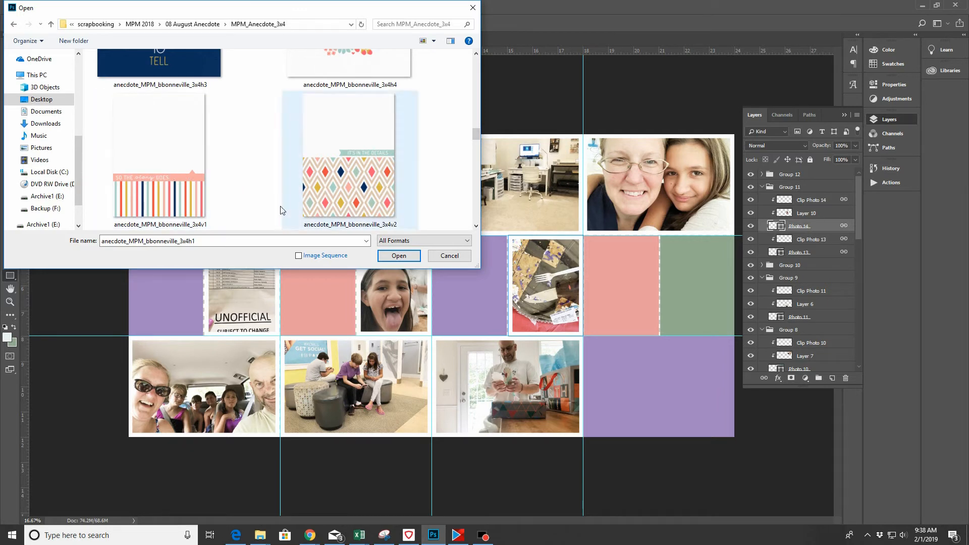
click(477, 228)
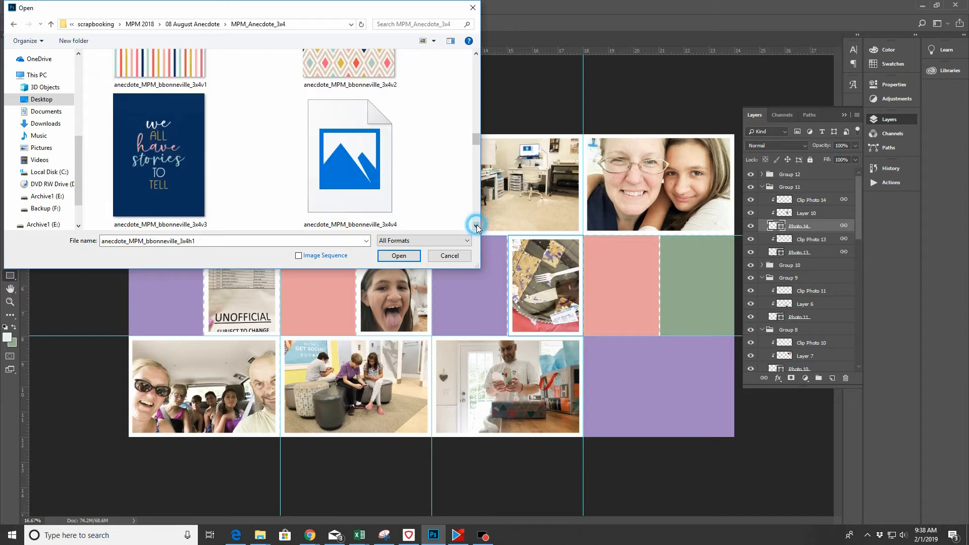
click(477, 228)
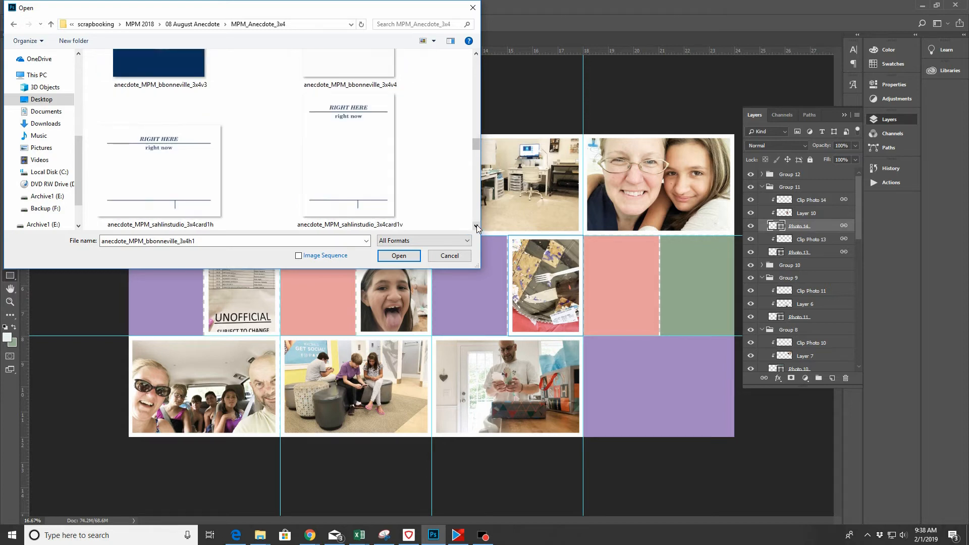
ctrl+click(409, 191)
Add the vertical abstract coral and dots card, anecdote_MPM_sahlinstudio_3x4card4v, to the file selection
click(476, 228)
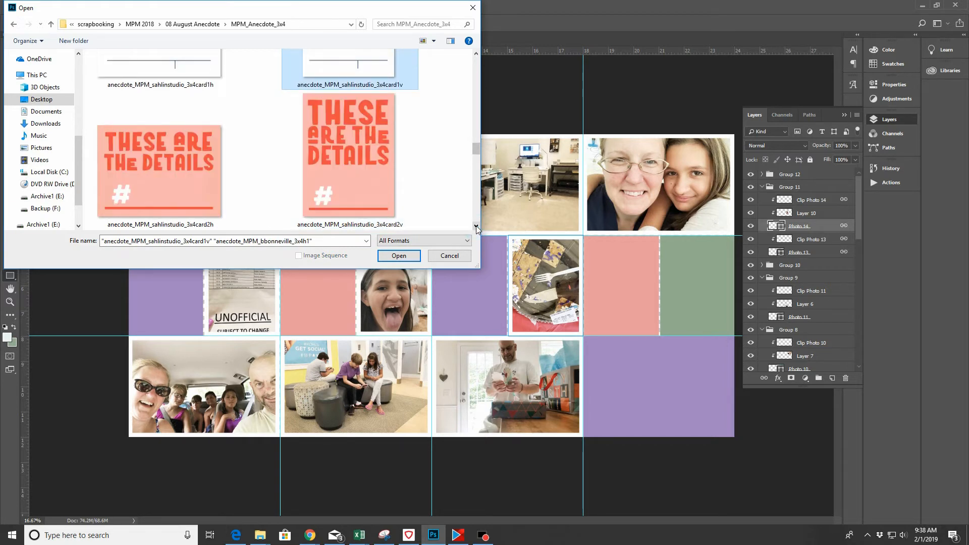
click(476, 228)
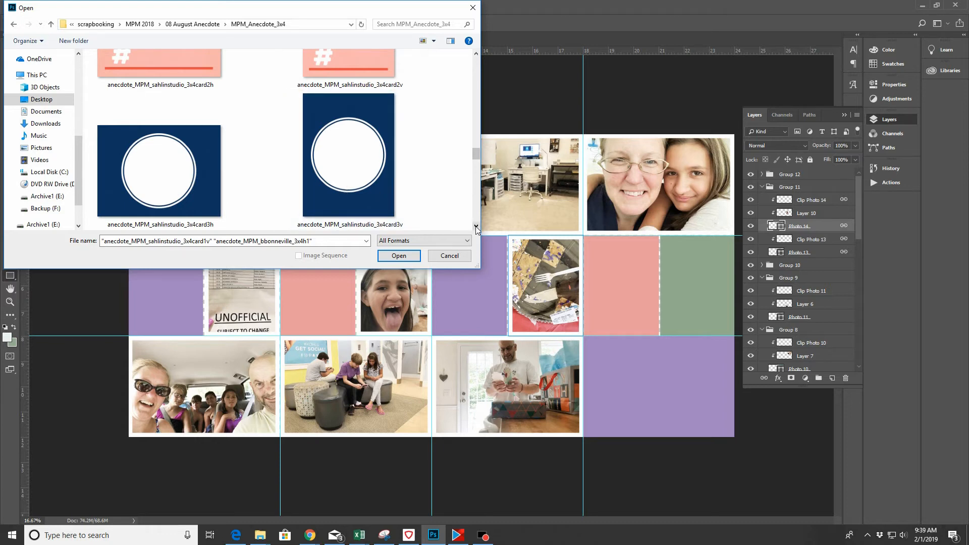
click(477, 228)
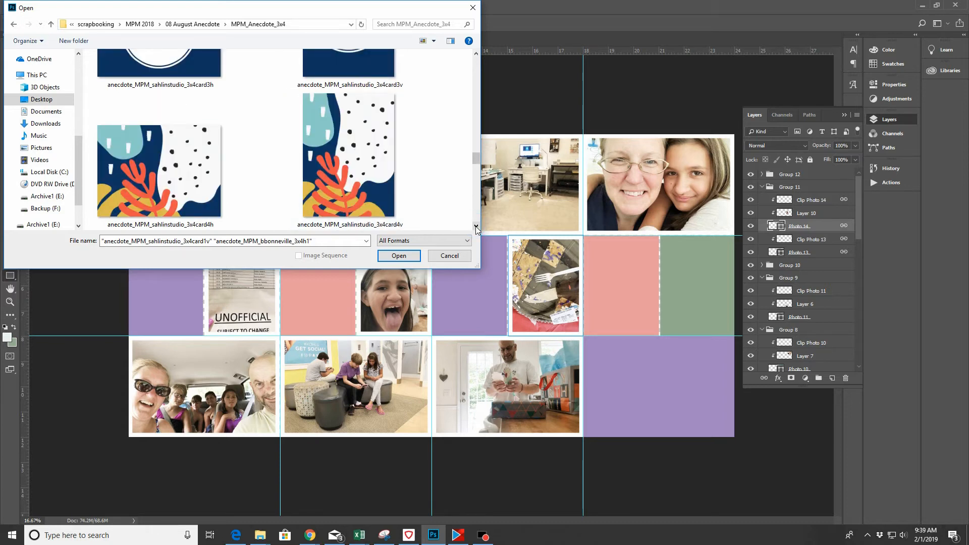
ctrl+click(341, 180)
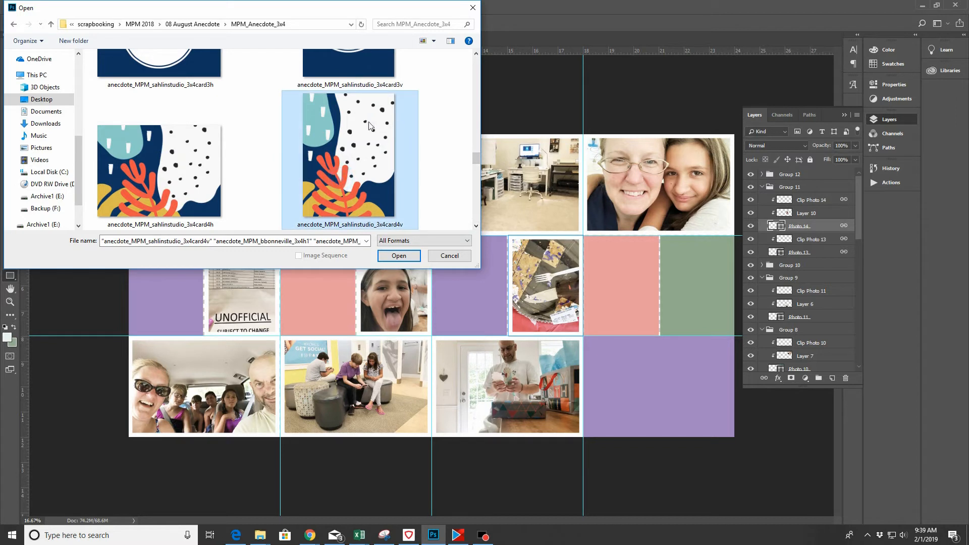
click(477, 228)
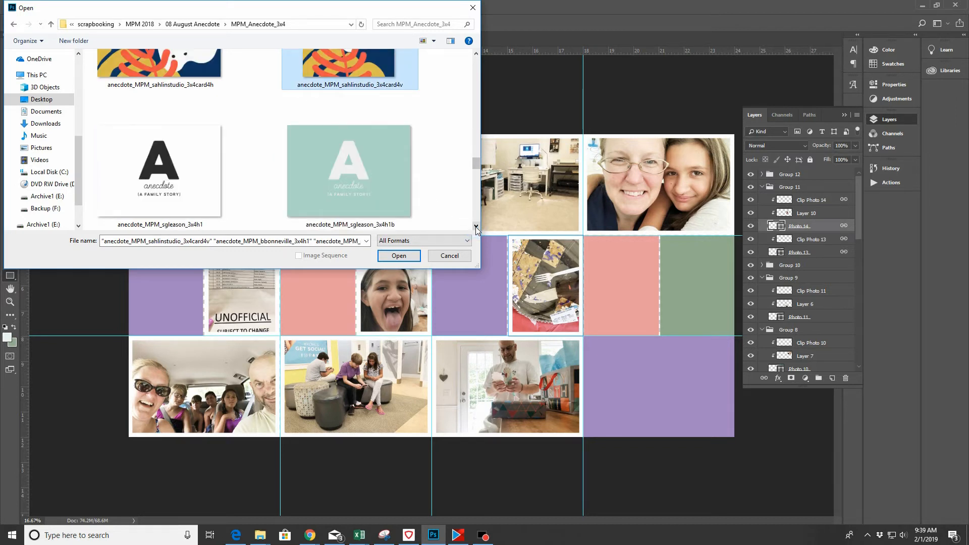
click(477, 228)
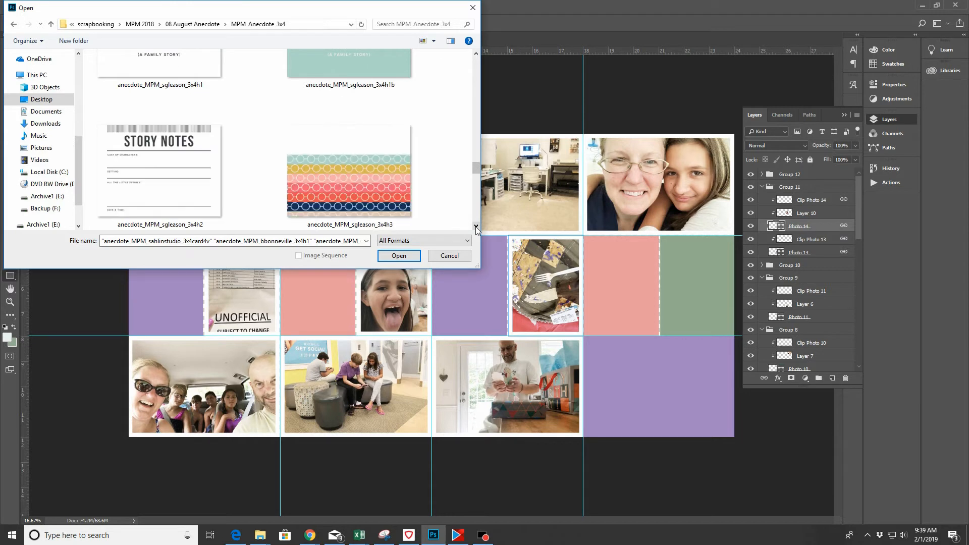
click(477, 228)
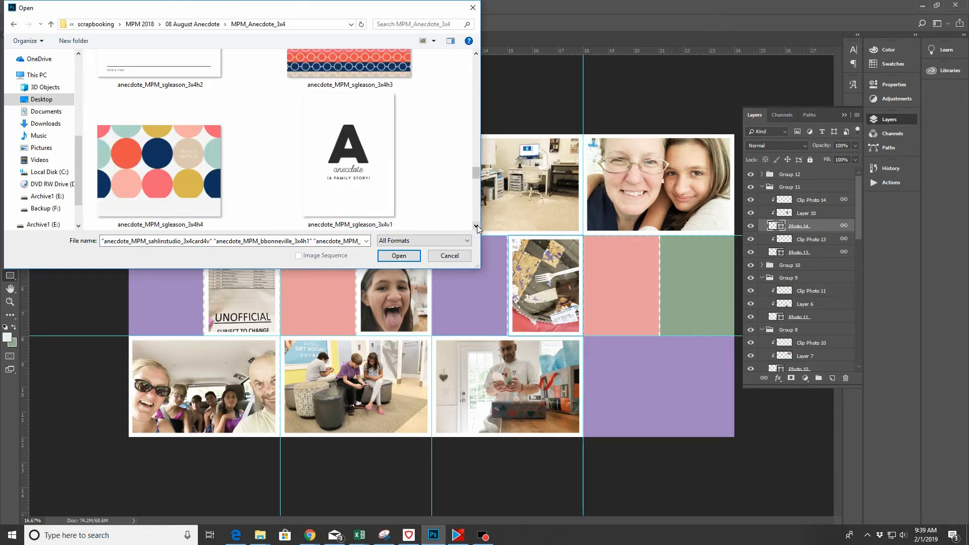
click(477, 227)
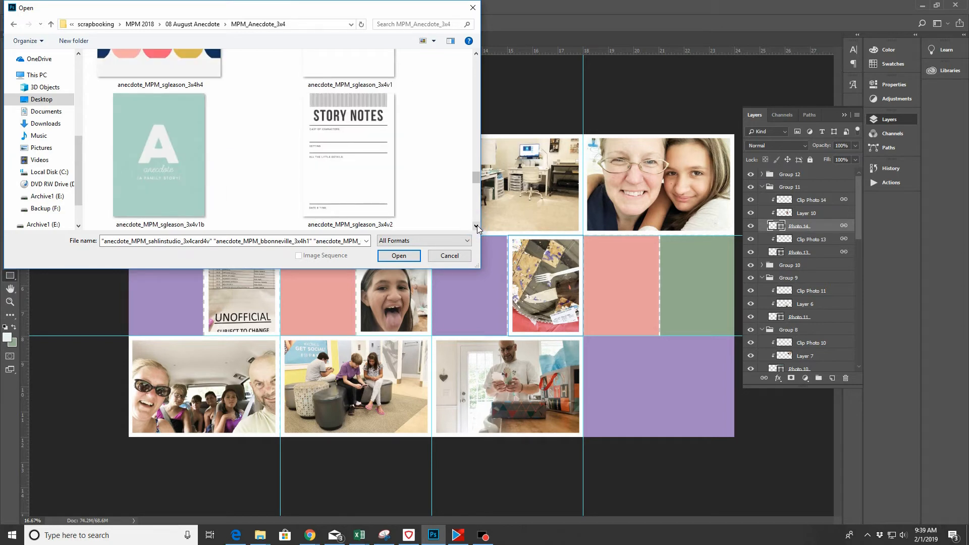
click(477, 226)
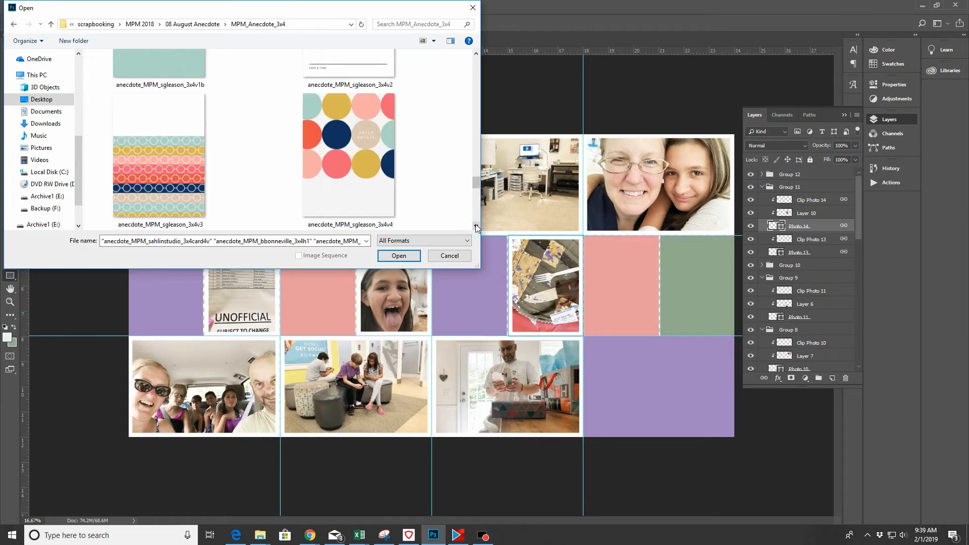
ctrl+click(351, 166)
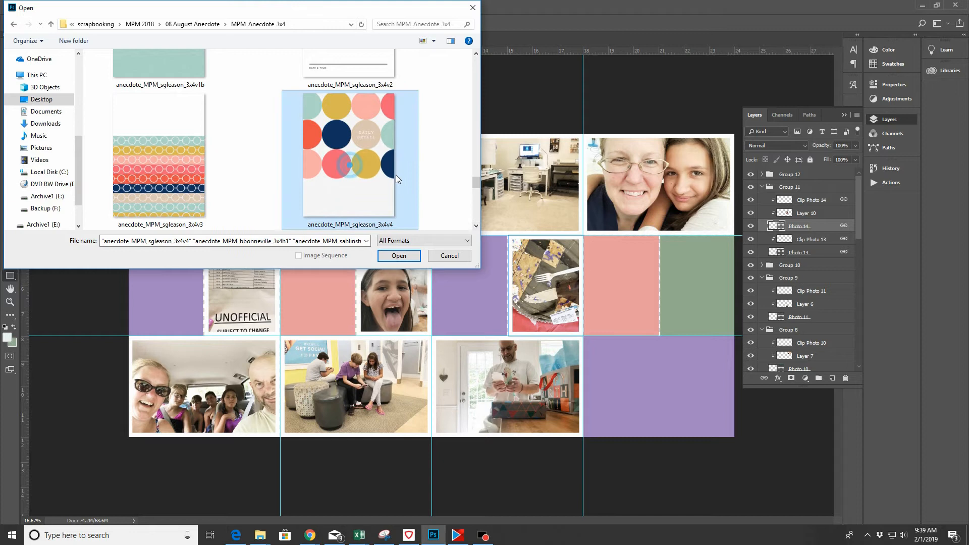
Add the vertical yellow "Anecdotes" card, MPM_Anecdote_sc_card1_3x4, to the file selection
click(476, 227)
click(475, 227)
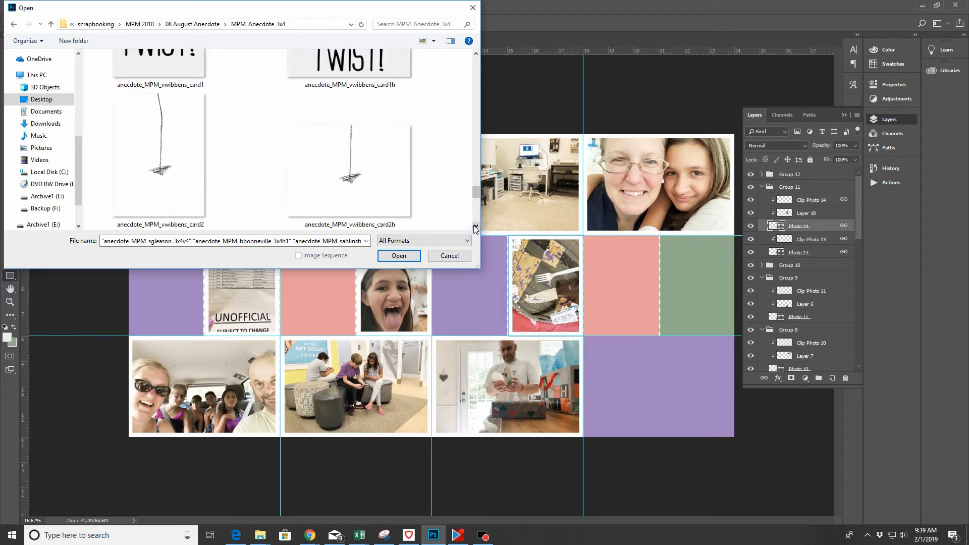
click(475, 227)
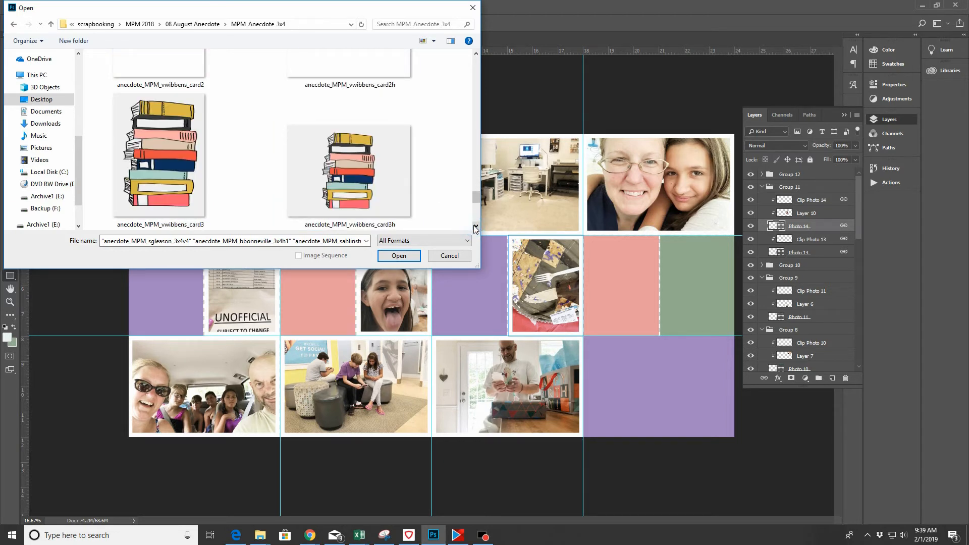
click(475, 227)
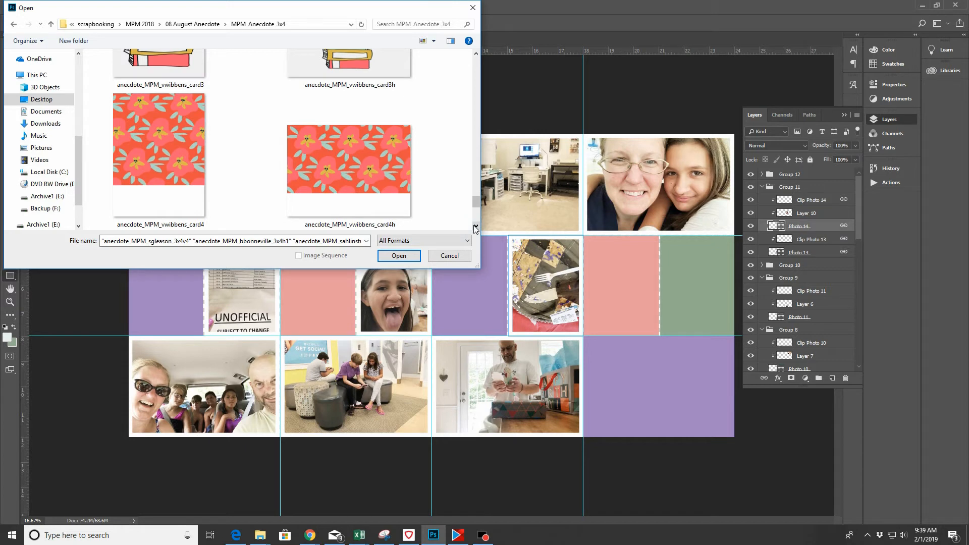
click(475, 227)
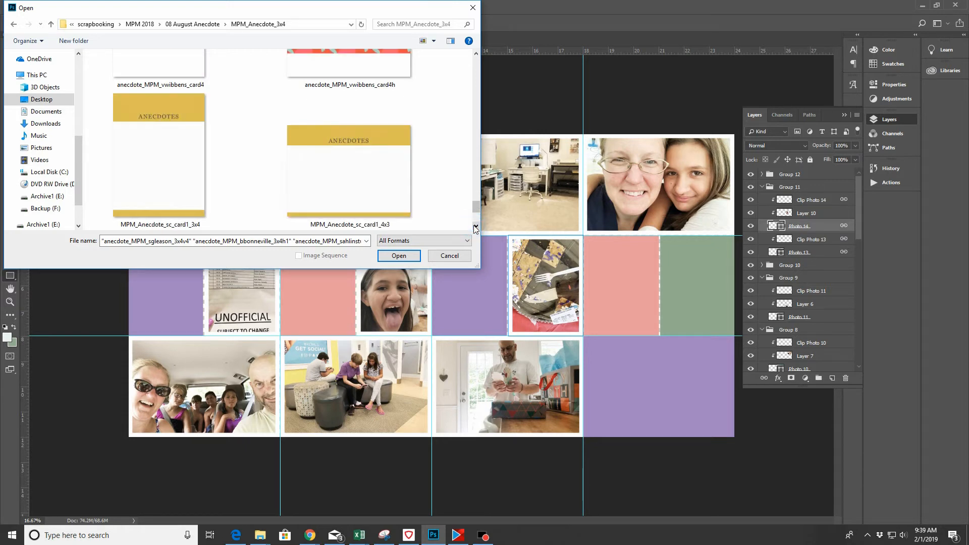
ctrl+click(162, 148)
click(475, 227)
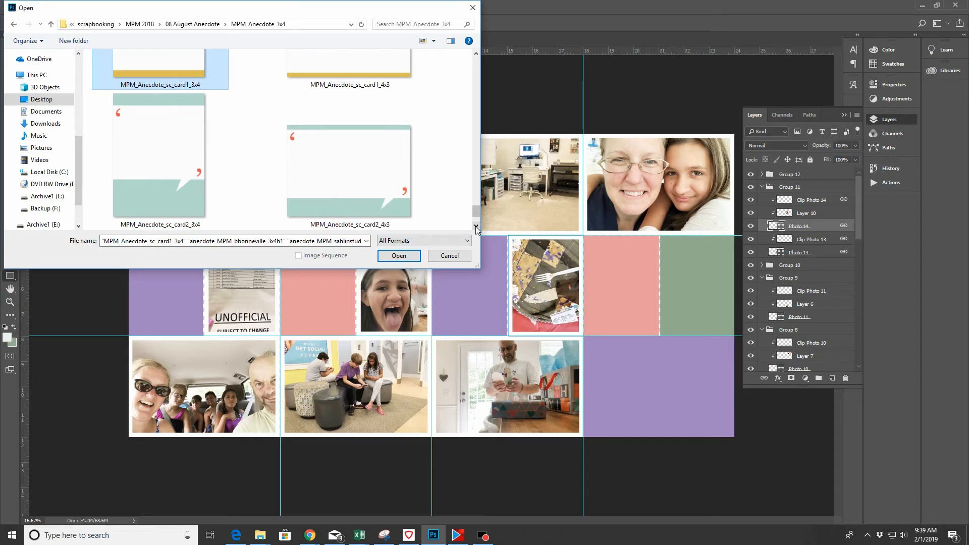
Check the remaining 3x4 cards in the kit folder and open the five selected card files
click(476, 227)
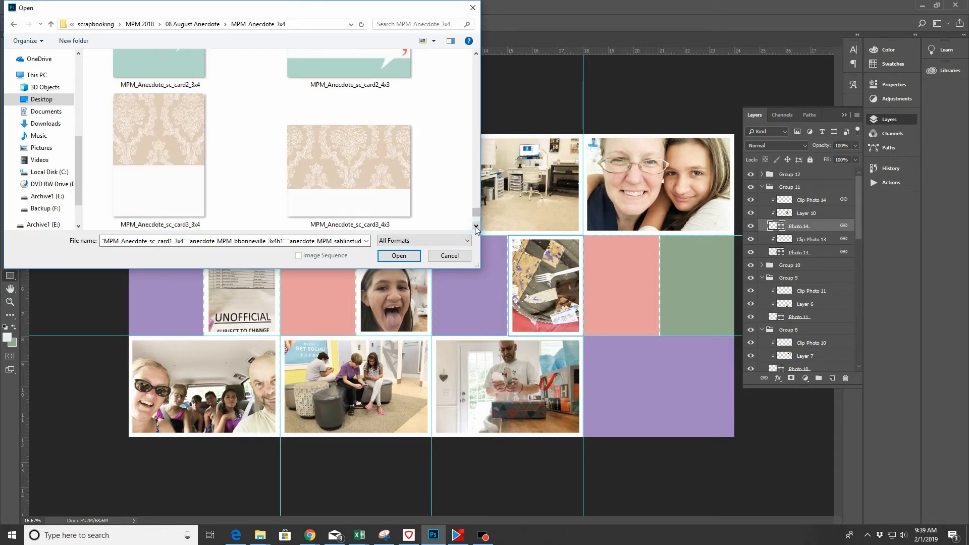
click(475, 227)
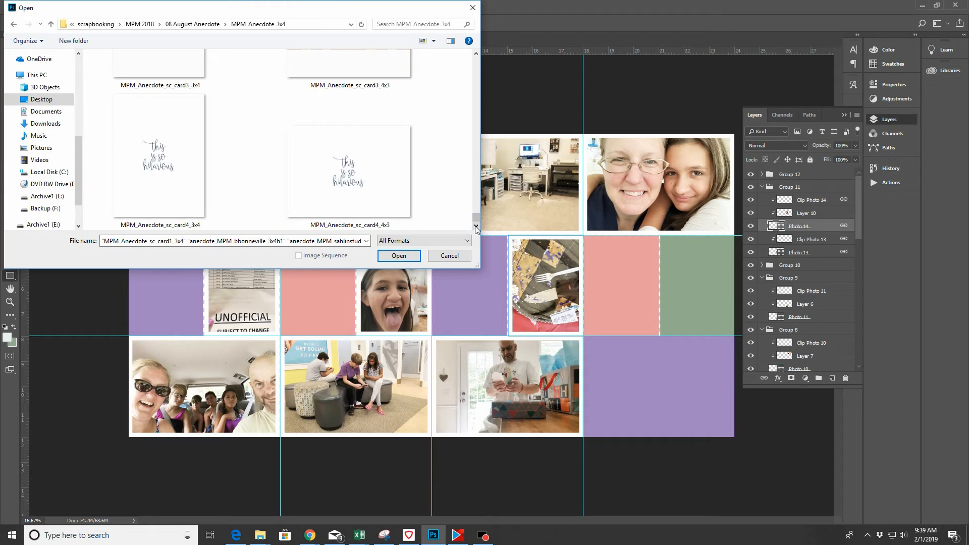
click(399, 256)
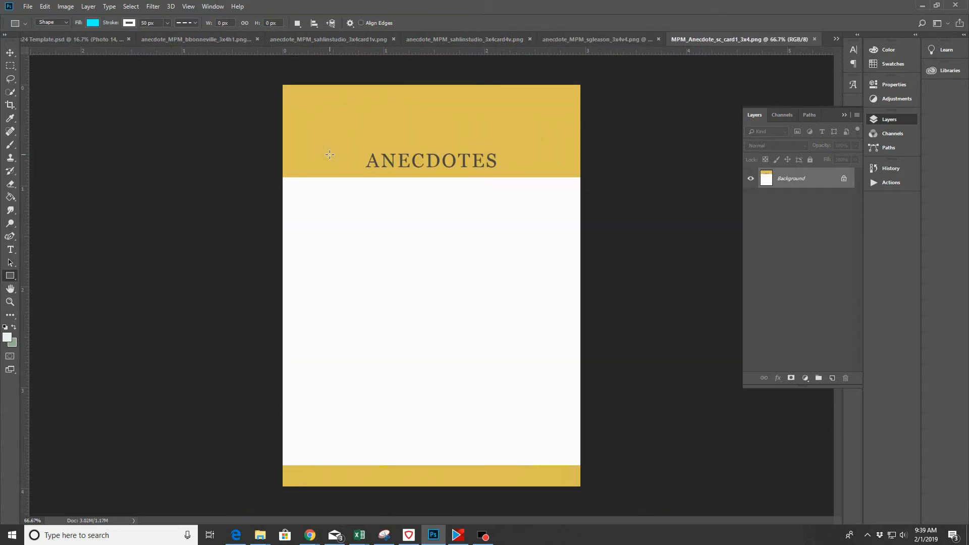
Copy the whole yellow "Anecdotes" card and paste it into 12x24 Template.psd directly above the purple Photo 05 placeholder in the middle row
key(ctrl+a)
click(42, 39)
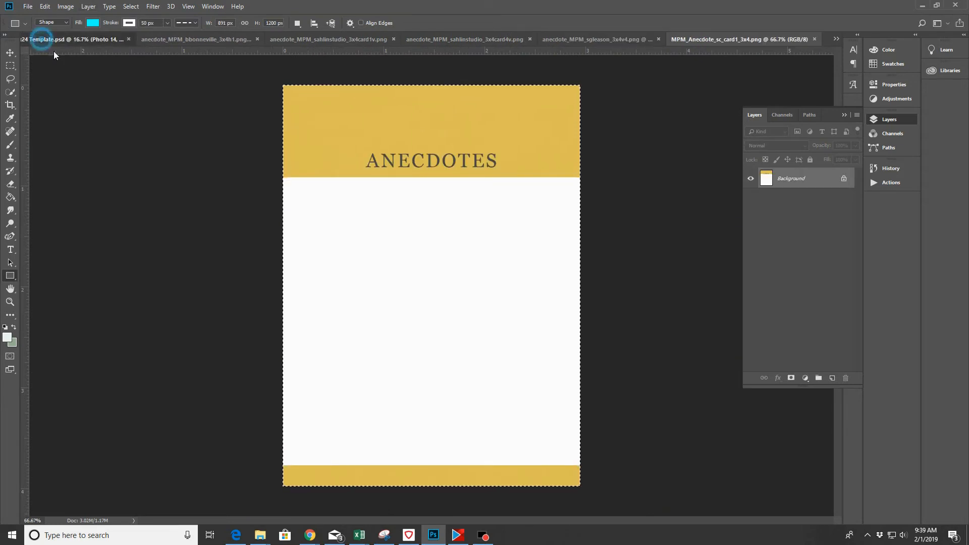
click(9, 53)
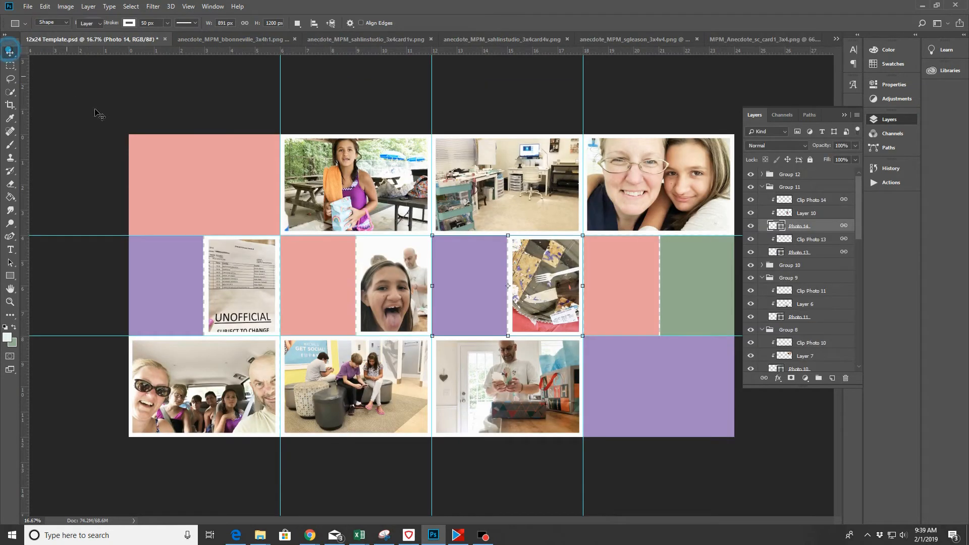
click(157, 277)
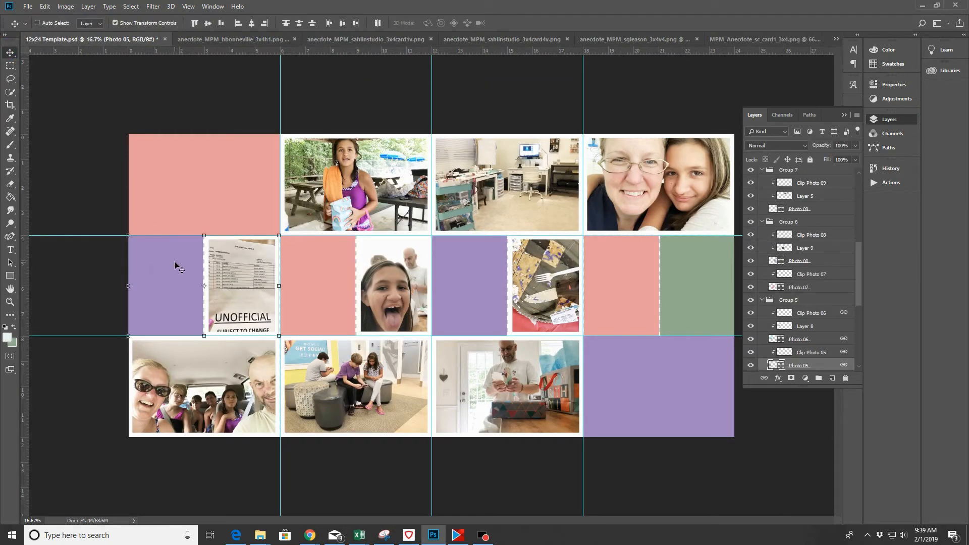
key(ctrl+v)
Nudge the pasted "Anecdotes" card horizontally across the middle row towards the purple Photo 05 placeholder at the page's left edge
key(shift+Left)
key(shift+Left)
key(shift+Left)
key(shift+Left)
key(shift+Left)
key(shift+Left)
key(shift+Left)
key(shift+Left)
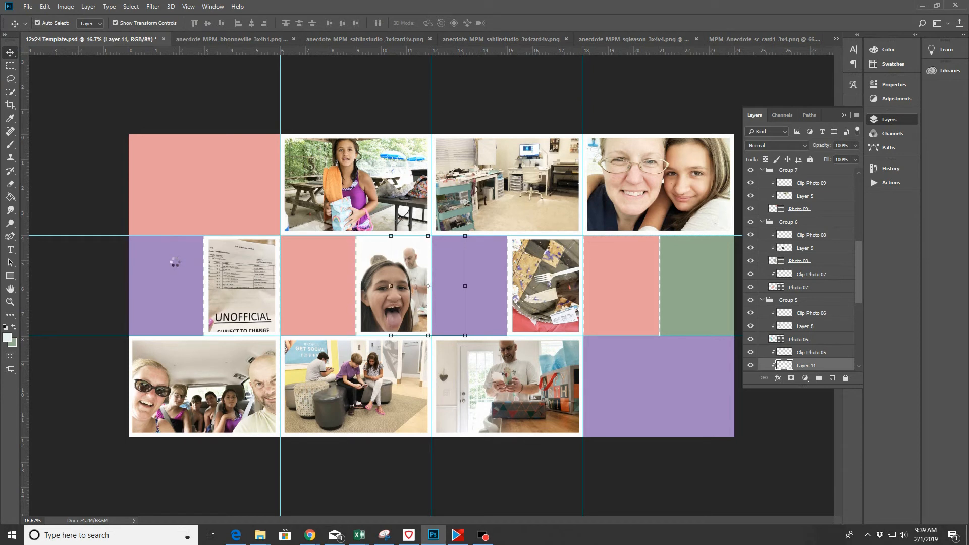
key(shift+Left)
key(shift+Left)
key(shift+Left)
key(shift+Left)
key(shift+Left)
key(shift+Left)
key(shift+Left)
key(shift+Left)
key(shift+Left)
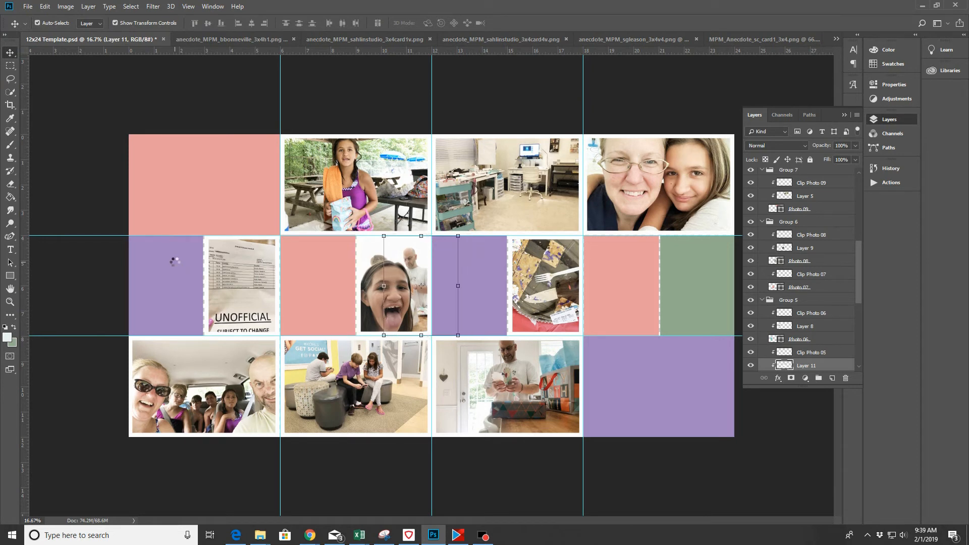
key(shift+Left)
key(shift+Left)
key(shift+Left)
key(shift+Left)
key(shift+Left)
key(shift+Left)
key(shift+Left)
key(shift+Left)
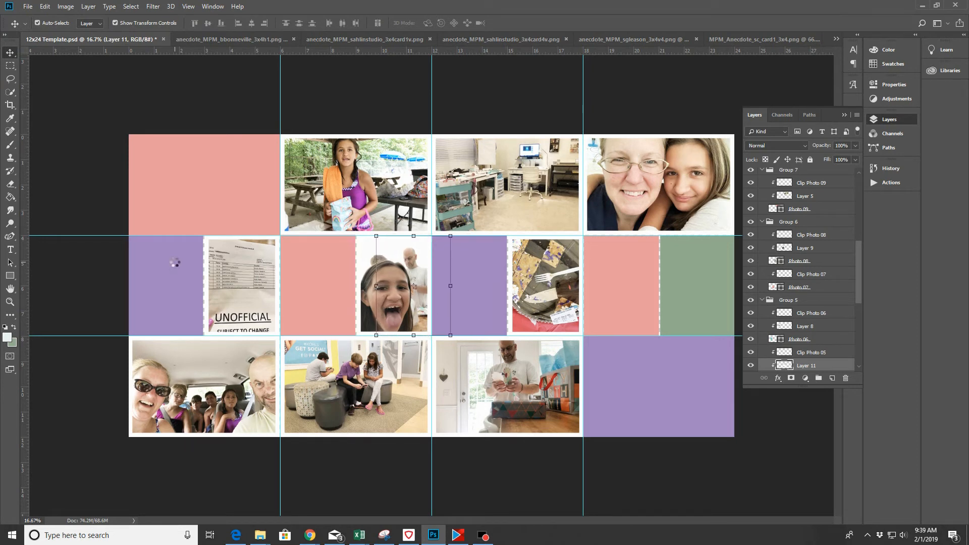
key(shift+Left)
key(shift+Left)
key(shift+Left)
key(shift+Left)
key(shift+Left)
key(shift+Left)
key(shift+Left)
key(shift+Left)
key(shift+Left)
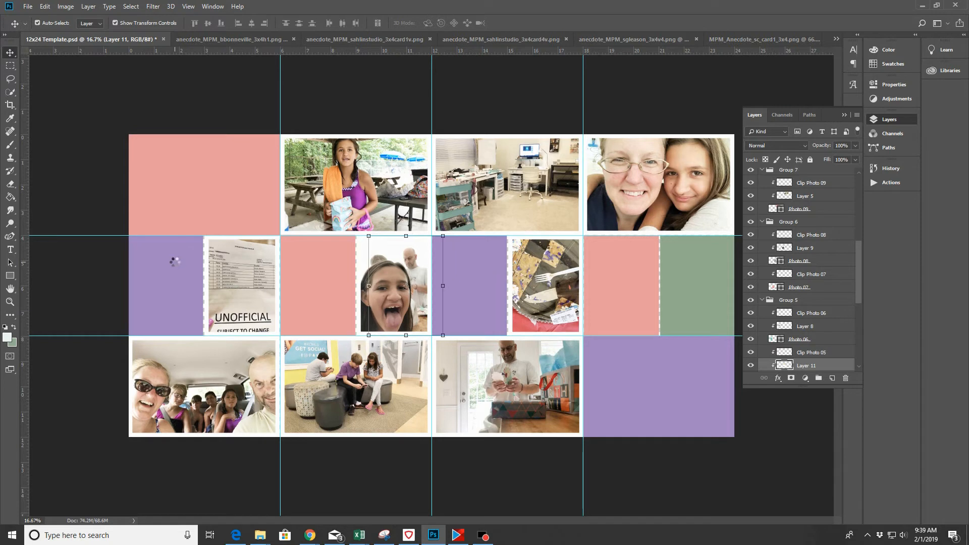
key(shift+Left)
key(shift+Left)
key(shift+Left)
key(shift+Left)
key(shift+Left)
key(shift+Left)
key(shift+Left)
key(shift+Left)
key(shift+Left)
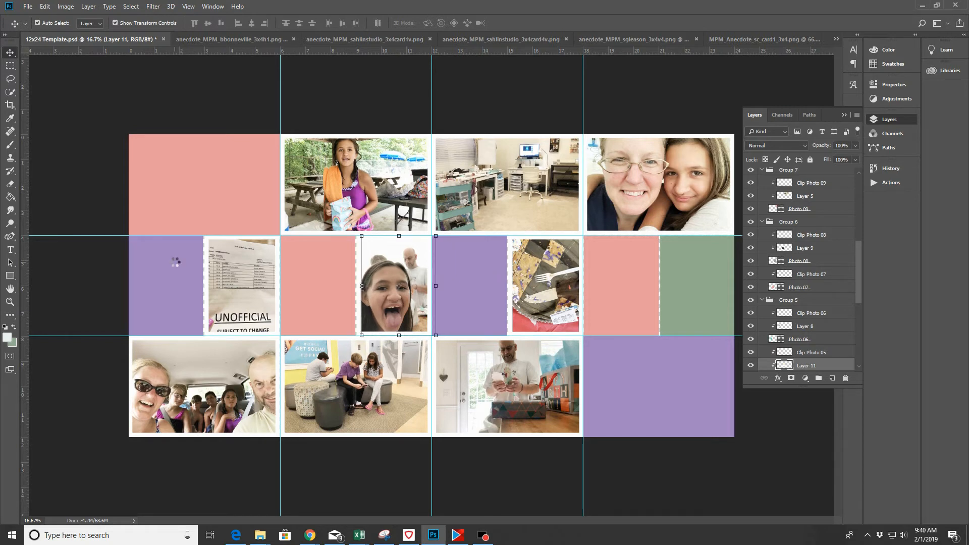
key(shift+Left)
key(shift+Left)
key(shift+Left)
key(shift+Left)
key(shift+Left)
key(shift+Left)
key(shift+Left)
key(shift+Left)
key(shift+Left)
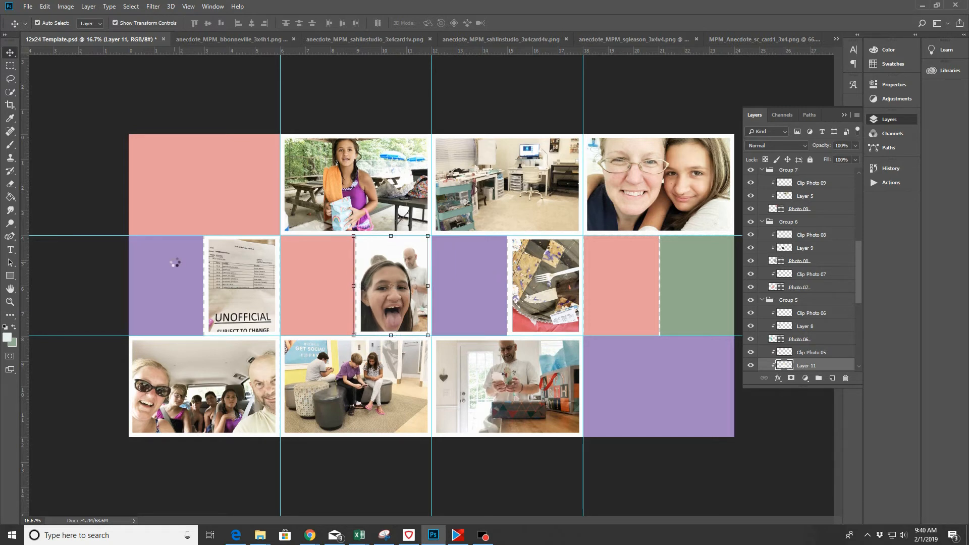
key(shift+Left)
key(shift+Left)
key(shift+Left)
key(shift+Left)
key(shift+Left)
key(shift+Left)
key(shift+Left)
key(shift+Left)
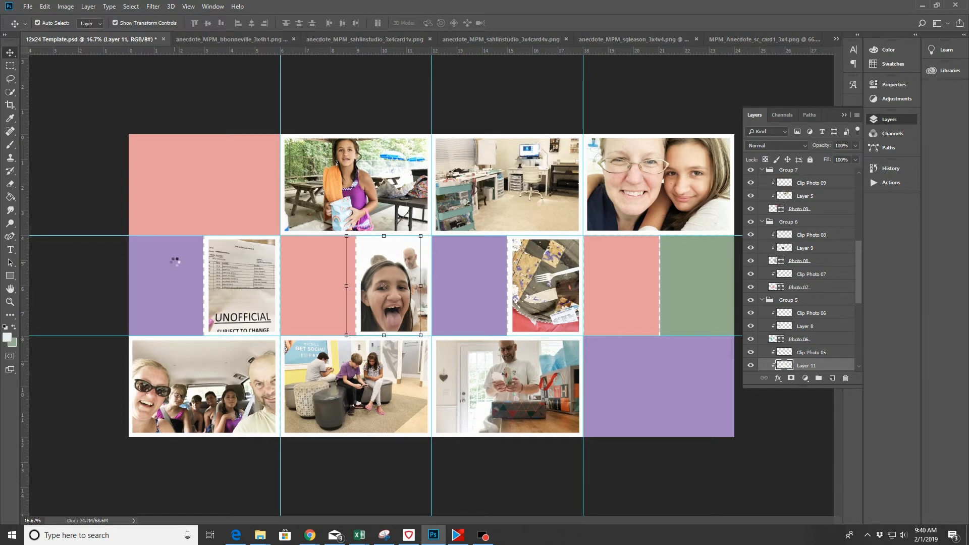
key(shift+Left)
key(shift+Left)
key(shift+Left)
key(shift+Left)
key(shift+Left)
key(shift+Left)
key(shift+Left)
key(shift+Left)
key(shift+Left)
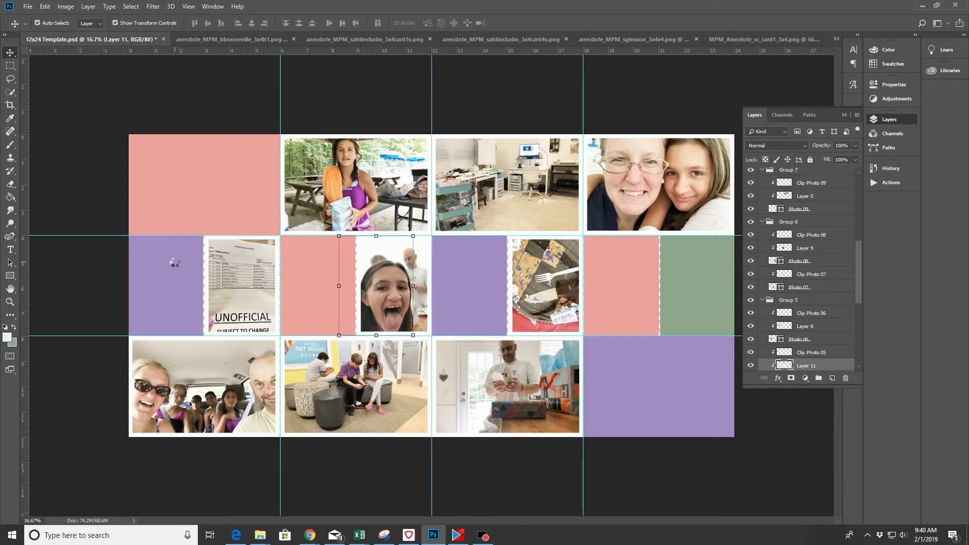
key(shift+Left)
key(shift+Left)
key(shift+Left)
key(shift+Left)
key(shift+Left)
key(shift+Left)
key(shift+Left)
key(shift+Left)
key(shift+Left)
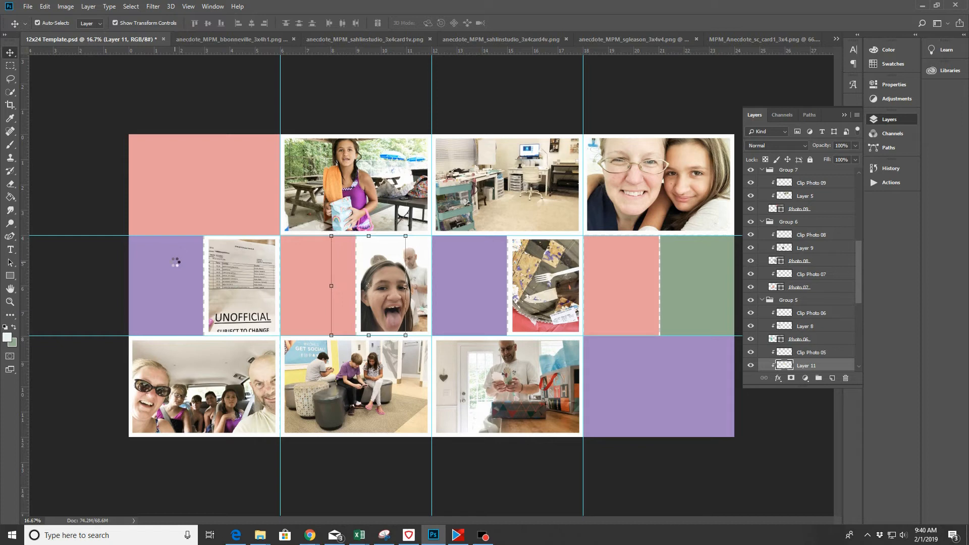
key(shift+Left)
key(shift+Left)
key(shift+Left)
key(shift+Left)
key(shift+Left)
key(shift+Left)
key(shift+Left)
key(shift+Left)
key(shift+Left)
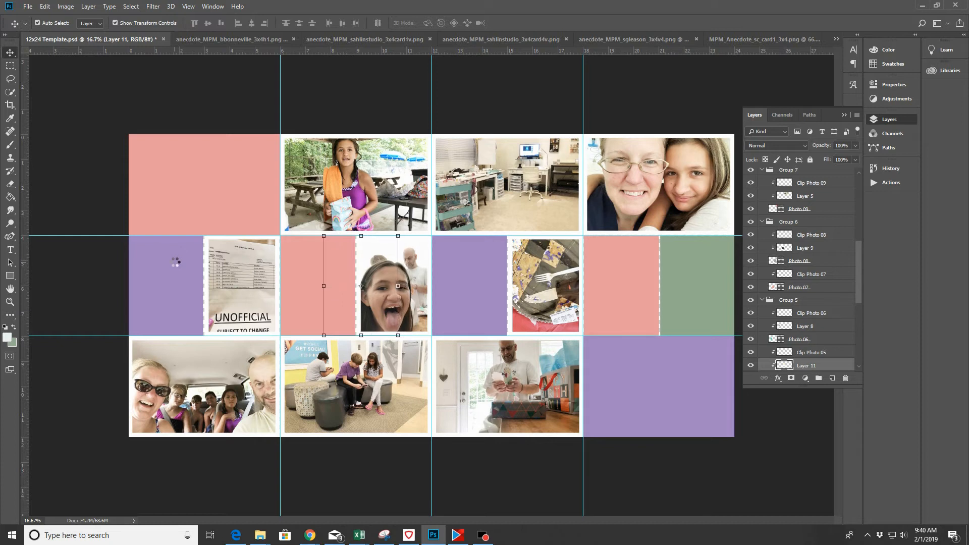
key(shift+Left)
key(shift+Left)
key(shift+Left)
key(shift+Left)
key(shift+Left)
key(shift+Left)
key(shift+Left)
key(shift+Left)
key(shift+Left)
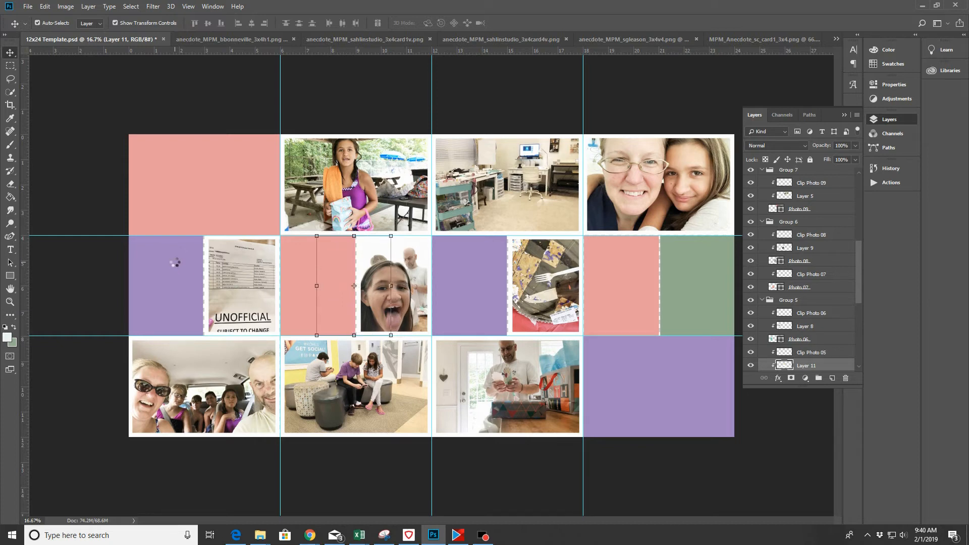
key(shift+Left)
key(shift+Left)
key(shift+Left)
key(shift+Left)
key(shift+Left)
key(shift+Left)
key(shift+Left)
key(shift+Left)
key(shift+Left)
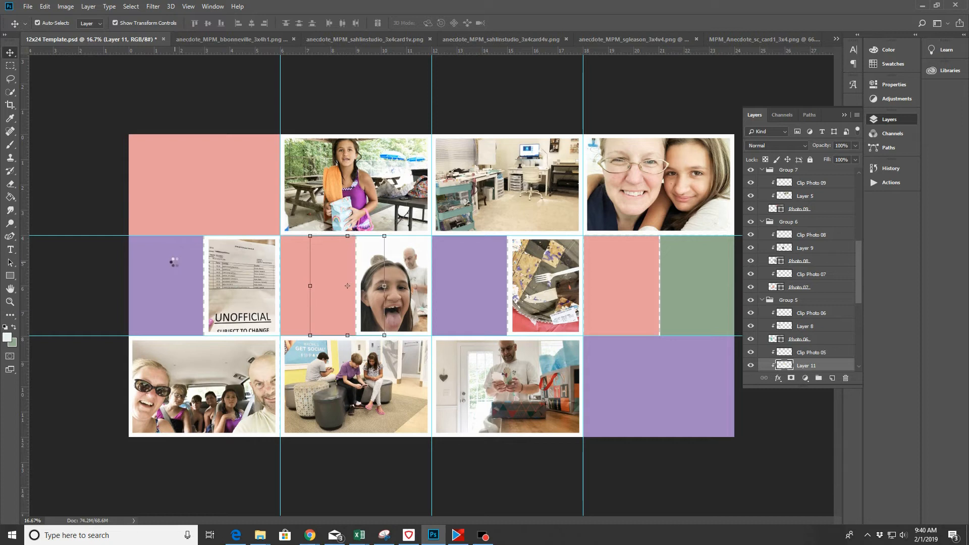
key(shift+Left)
key(shift+Left)
key(shift+Left)
key(shift+Left)
key(shift+Left)
key(shift+Left)
key(shift+Left)
key(shift+Left)
key(shift+Left)
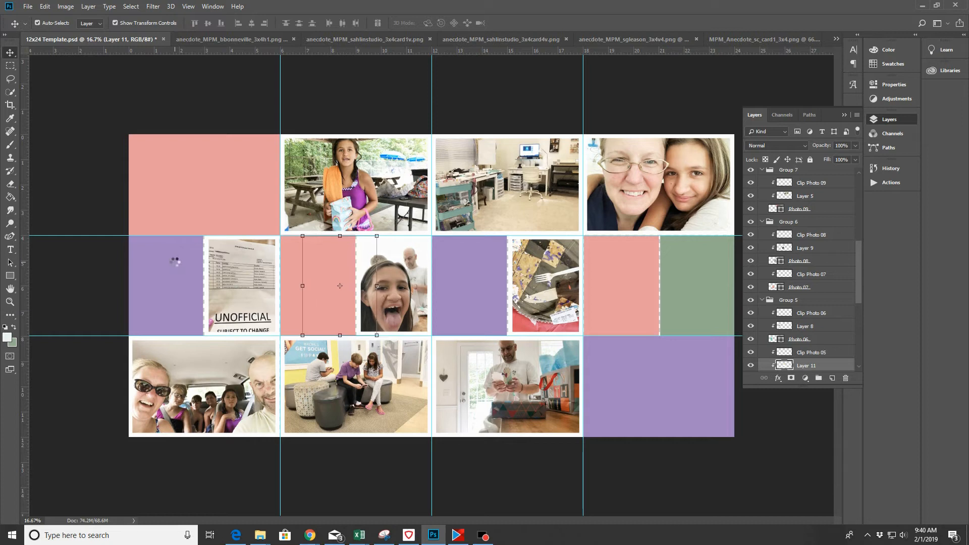
key(shift+Left)
key(shift+Left)
key(shift+Left)
key(shift+Left)
key(shift+Left)
key(shift+Left)
key(shift+Left)
key(shift+Left)
key(shift+Left)
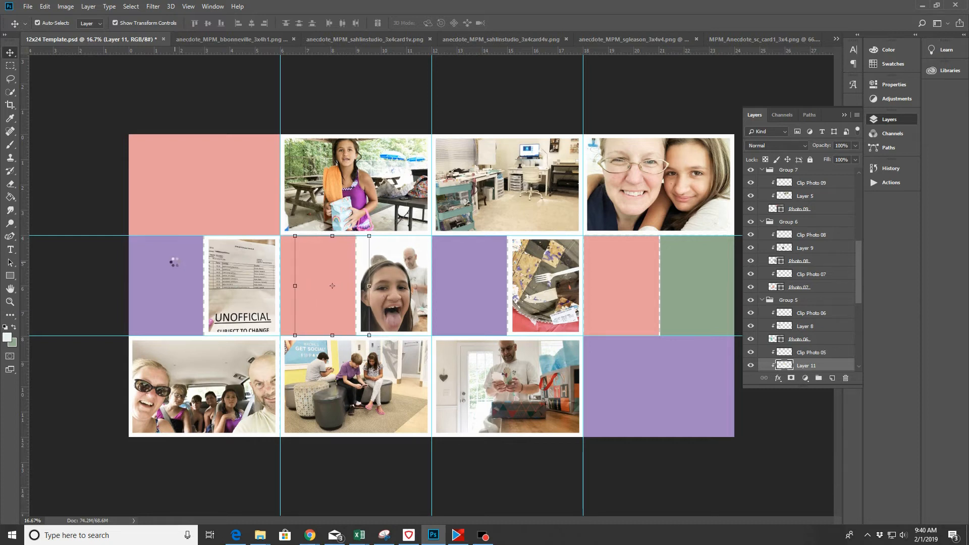
key(shift+Left)
key(shift+Left)
key(shift+Left)
key(shift+Left)
key(shift+Left)
key(shift+Left)
key(shift+Left)
key(shift+Left)
key(shift+Left)
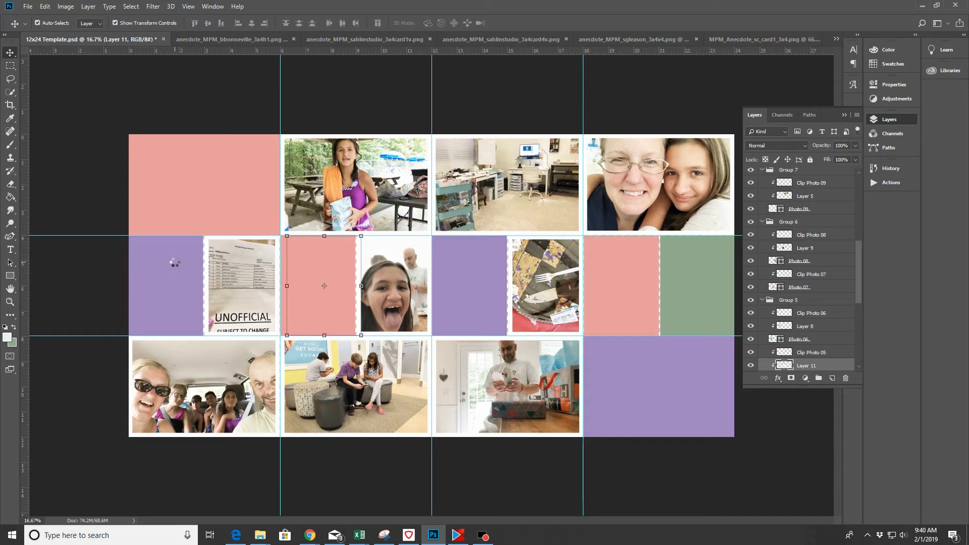
key(shift+Left)
key(shift+Left)
key(shift+Left)
key(shift+Left)
key(shift+Left)
key(shift+Left)
key(shift+Left)
key(shift+Left)
key(shift+Left)
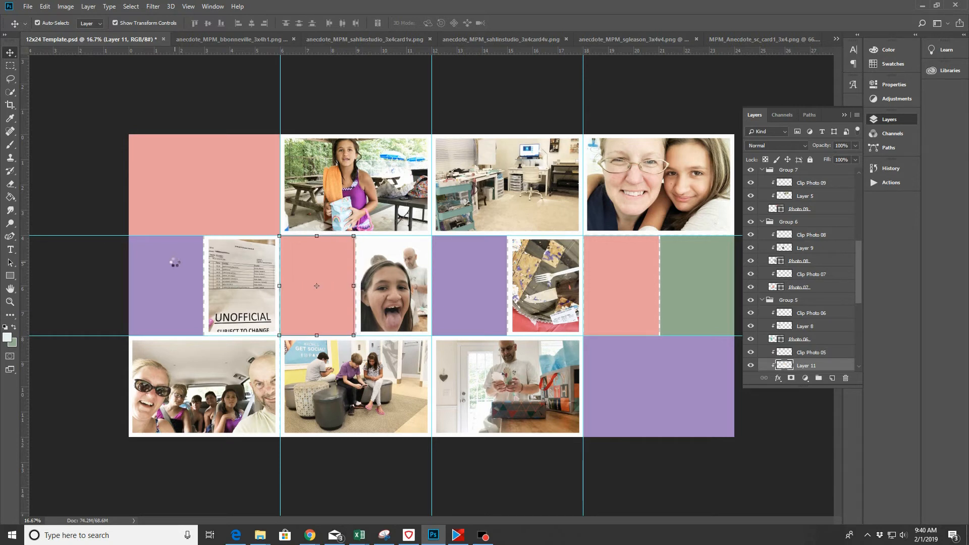
key(shift+Left)
key(shift+Left)
key(shift+Left)
key(shift+Left)
key(shift+Left)
key(shift+Left)
key(shift+Left)
key(shift+Left)
key(shift+Left)
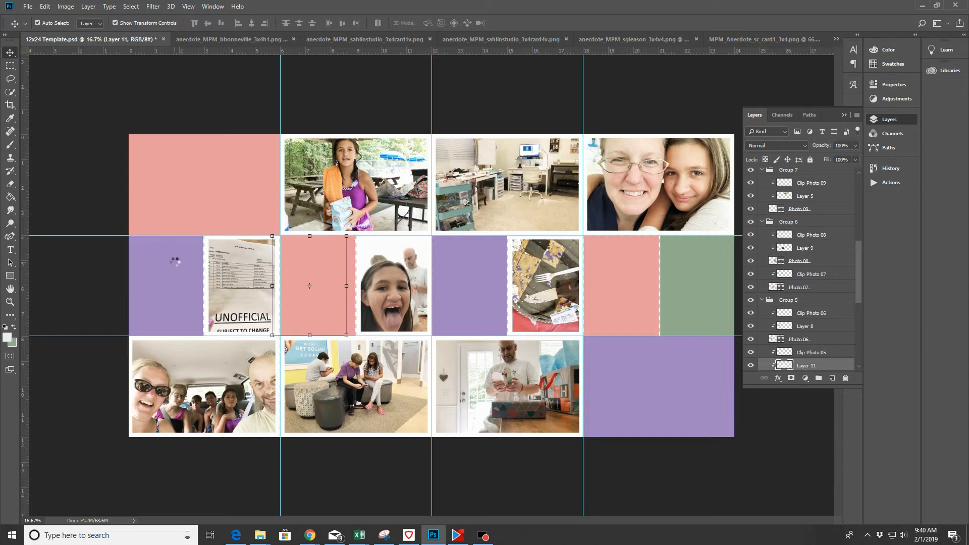
Move the yellow "Anecdotes" card left along the middle row until it fills the purple Photo 05 placeholder
key(shift+Left)
key(shift+Left)
key(shift+Left)
key(shift+Left)
key(shift+Left)
key(shift+Left)
key(shift+Left)
key(shift+Left)
key(shift+Left)
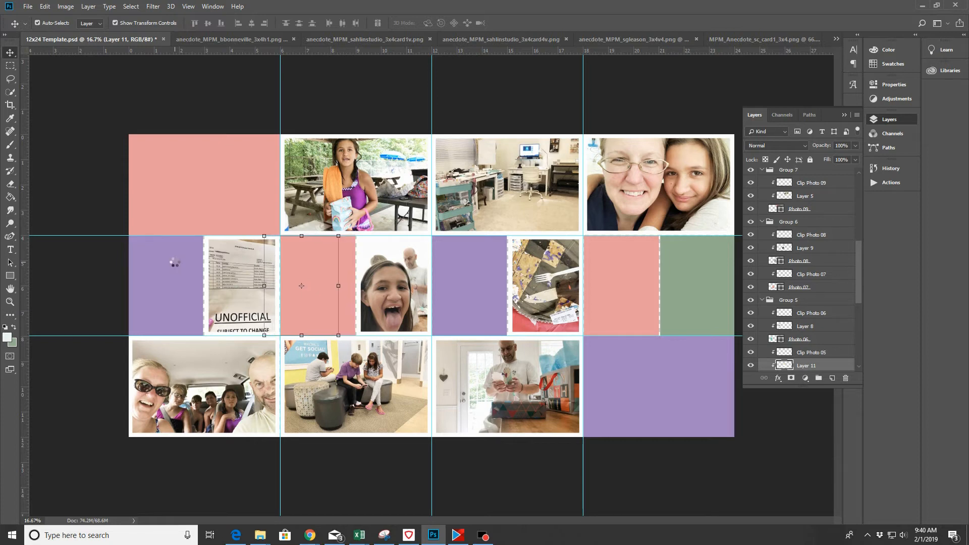
key(shift+Left)
key(shift+Left)
key(shift+Left)
key(shift+Left)
key(shift+Left)
key(shift+Left)
key(shift+Left)
key(shift+Left)
key(shift+Left)
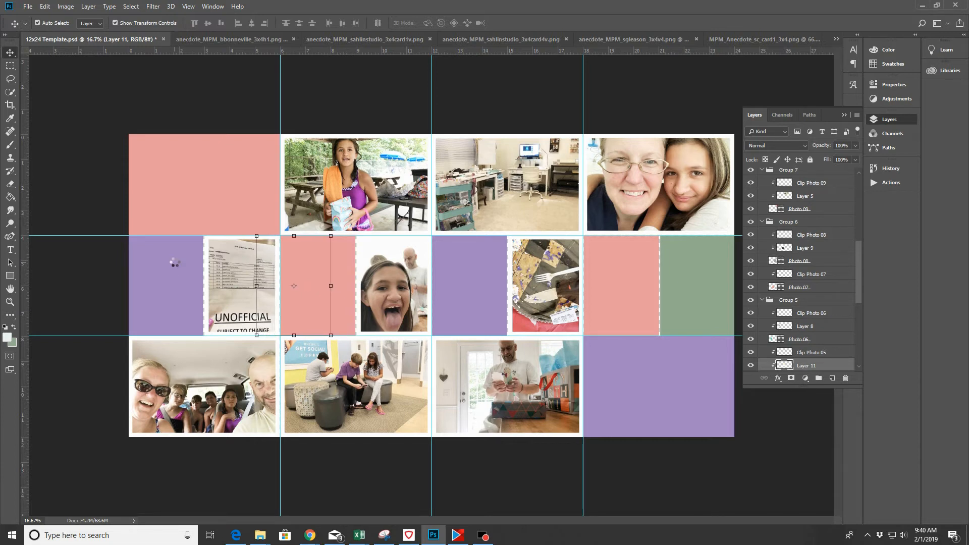
key(shift+Left)
key(shift+Left)
key(shift+Left)
key(shift+Left)
key(shift+Left)
key(shift+Left)
key(shift+Left)
key(shift+Left)
key(shift+Left)
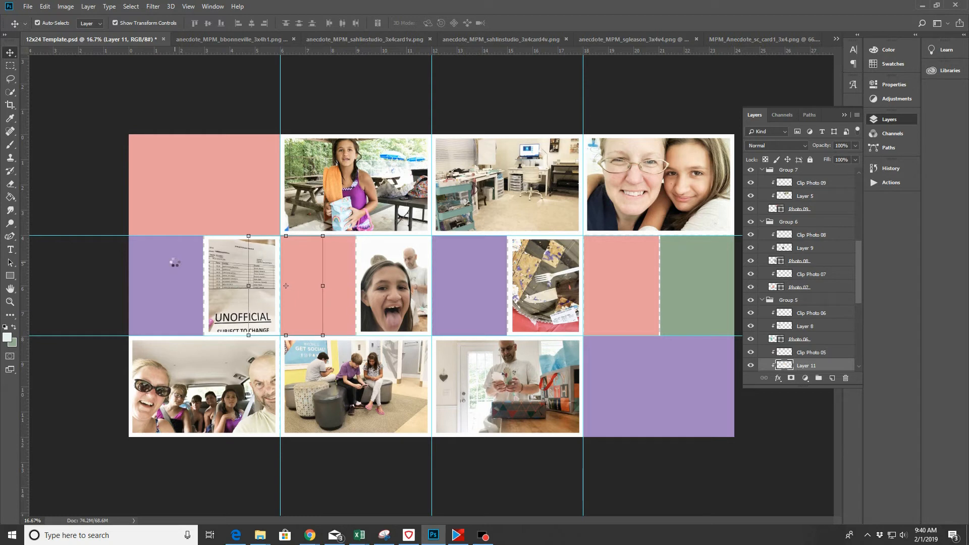
key(shift+Left)
key(shift+Left)
key(shift+Left)
key(shift+Left)
key(shift+Left)
key(shift+Left)
key(shift+Left)
key(shift+Left)
key(shift+Left)
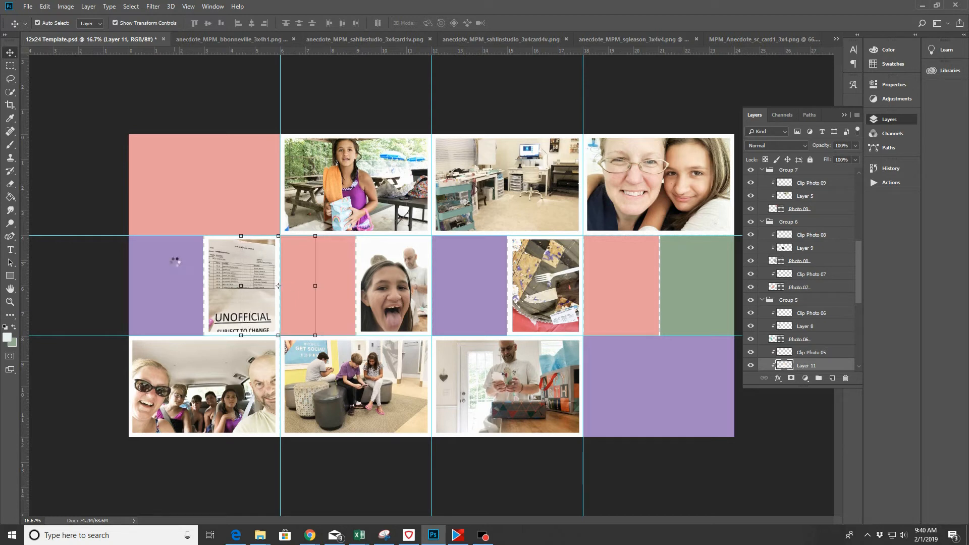
key(shift+Left)
key(shift+Left)
key(shift+Left)
key(shift+Left)
key(shift+Left)
key(shift+Left)
key(shift+Left)
key(shift+Left)
key(shift+Left)
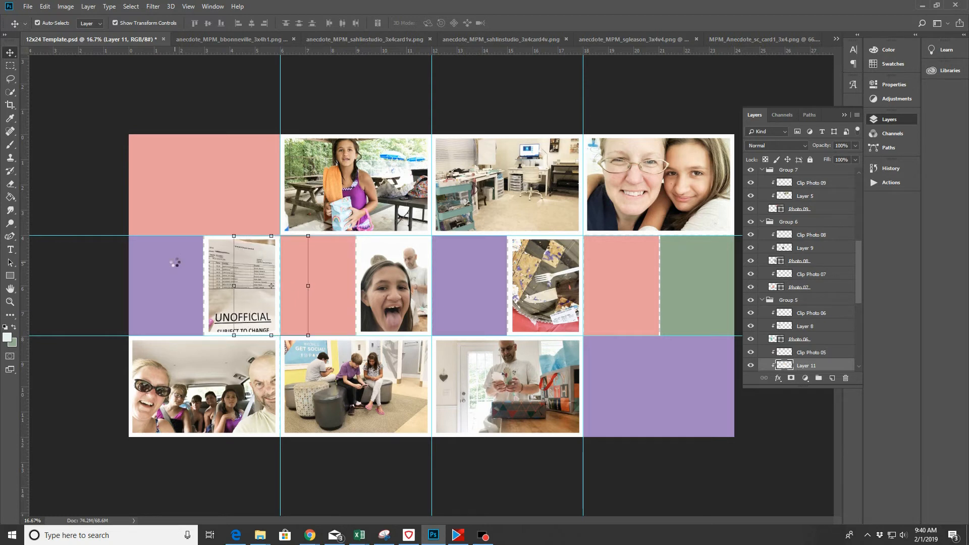
key(shift+Left)
key(shift+Left)
key(shift+Left)
key(shift+Left)
key(shift+Left)
key(shift+Left)
key(shift+Left)
key(shift+Left)
key(shift+Left)
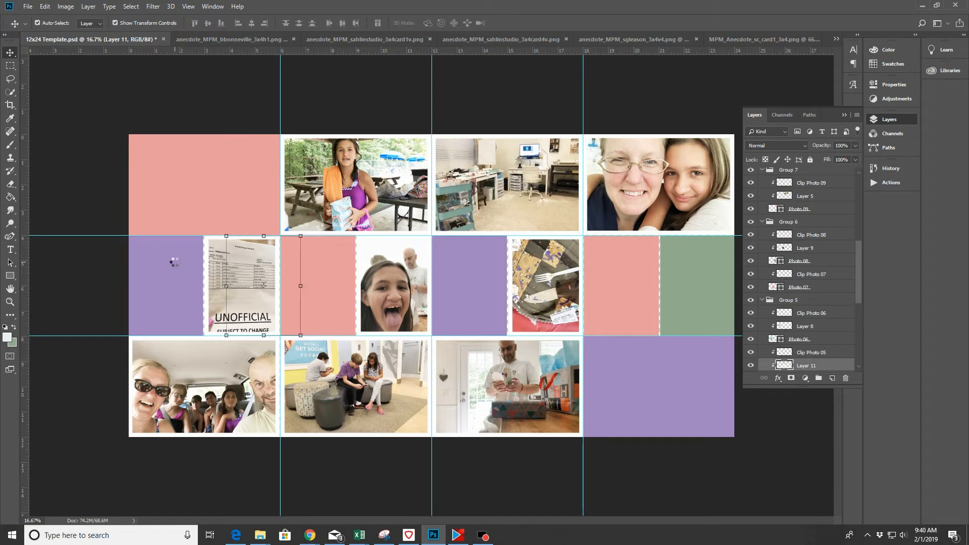
key(shift+Left)
key(shift+Left)
key(shift+Left)
key(shift+Left)
key(shift+Left)
key(shift+Left)
key(shift+Left)
key(shift+Left)
key(shift+Left)
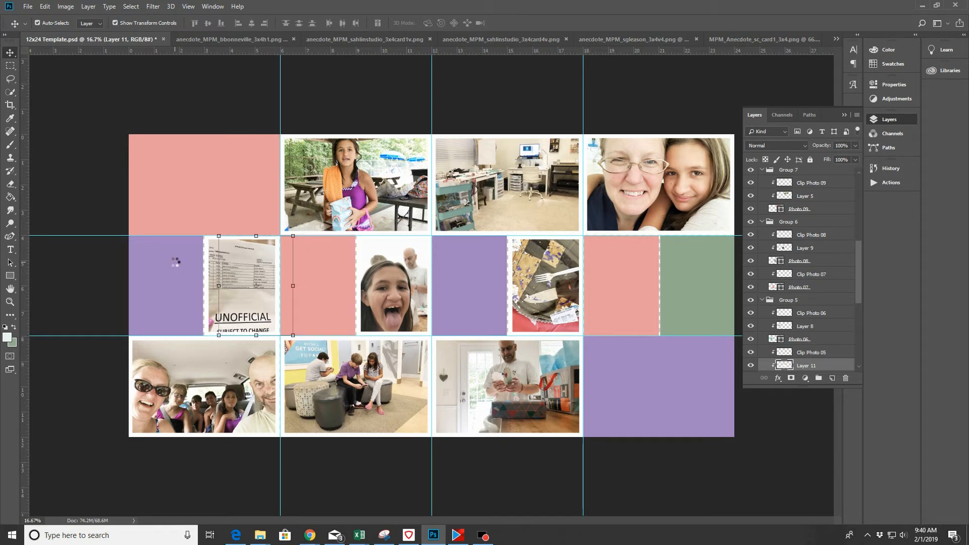
key(shift+Left)
key(shift+Left)
key(shift+Left)
key(shift+Left)
key(shift+Left)
key(shift+Left)
key(shift+Left)
key(shift+Left)
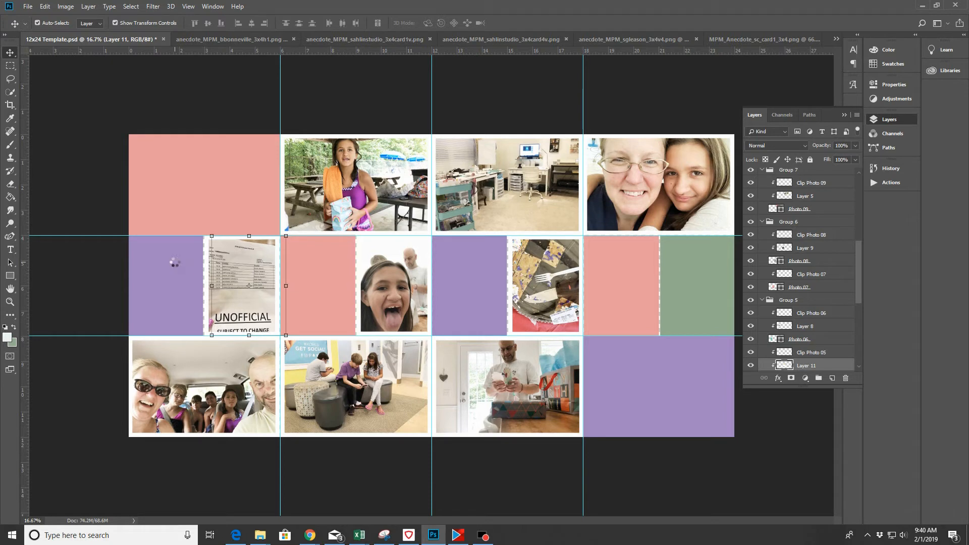
key(shift+Left)
key(shift+Left)
key(shift+Left)
key(shift+Left)
key(shift+Left)
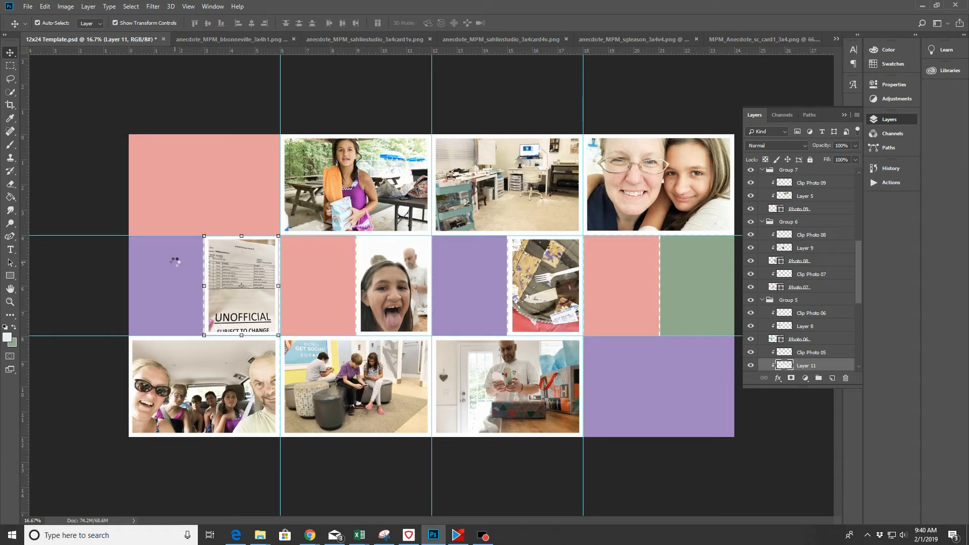
key(shift+Left)
key(shift+Left)
key(shift+Left)
key(shift+Left)
key(shift+Left)
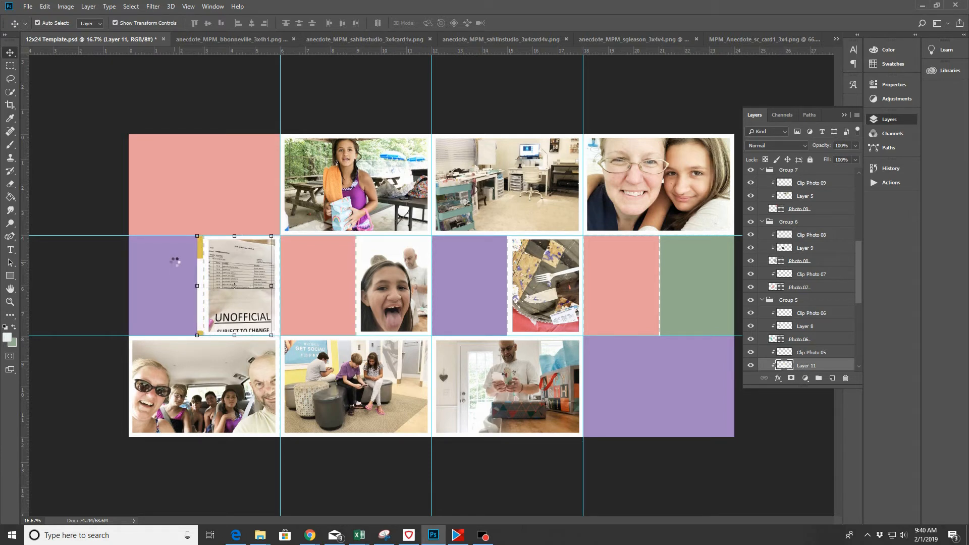
key(shift+Left)
key(shift+Left)
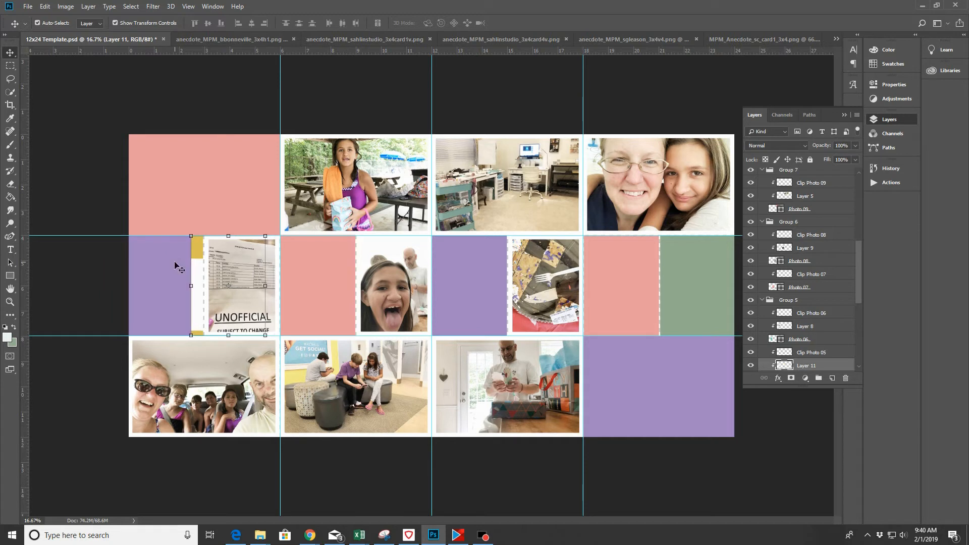
drag(197, 254, 134, 253)
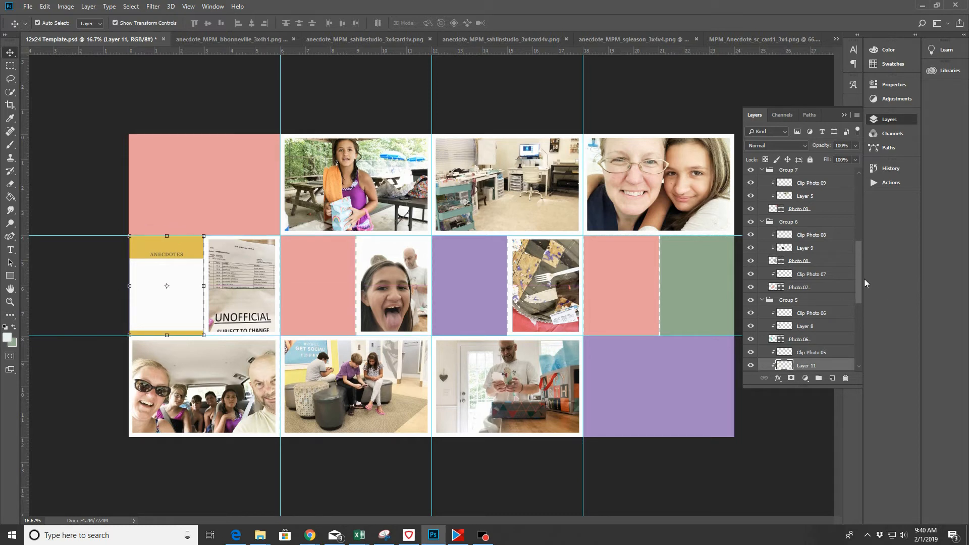
Fine-tune the "Anecdotes" card's position so it sits flush with the page's left edge and the guide above it
drag(859, 272, 857, 297)
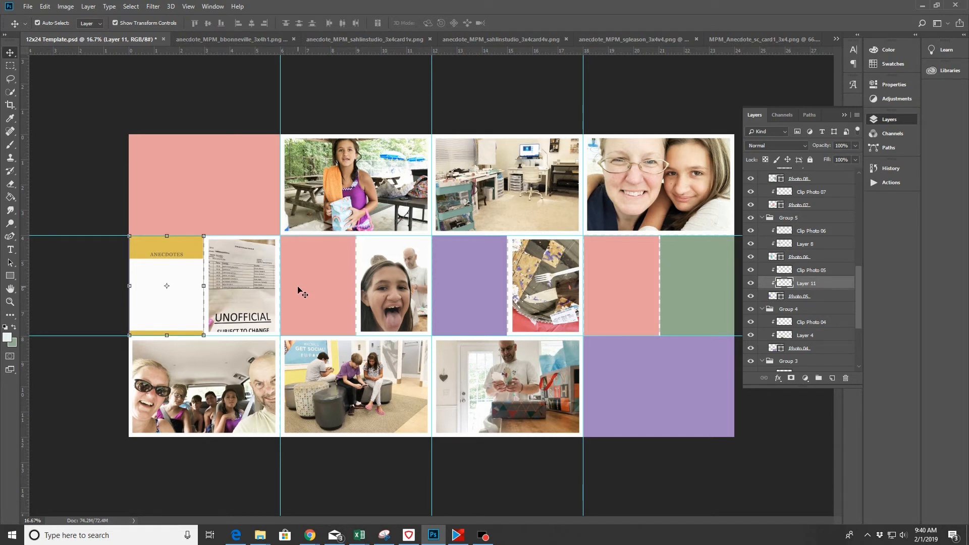
click(9, 301)
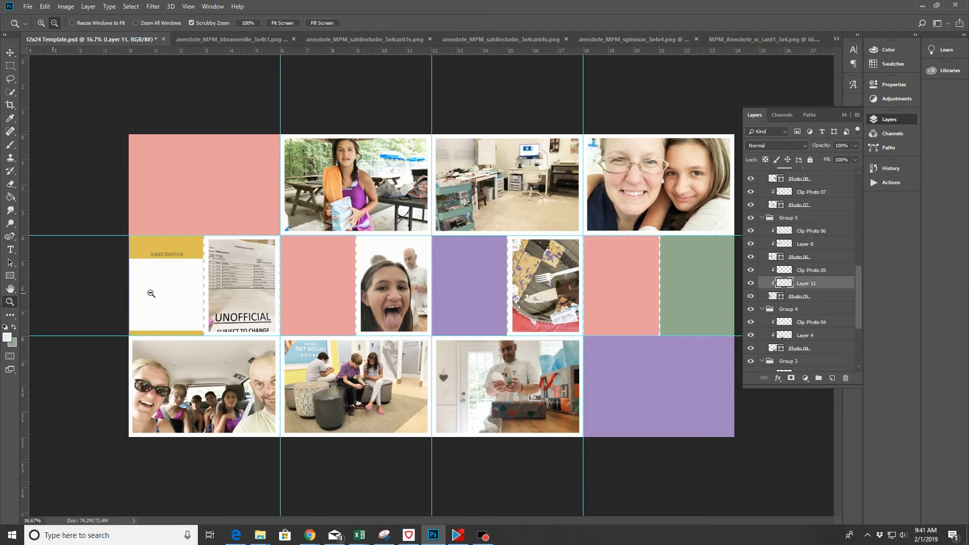
click(41, 23)
click(153, 301)
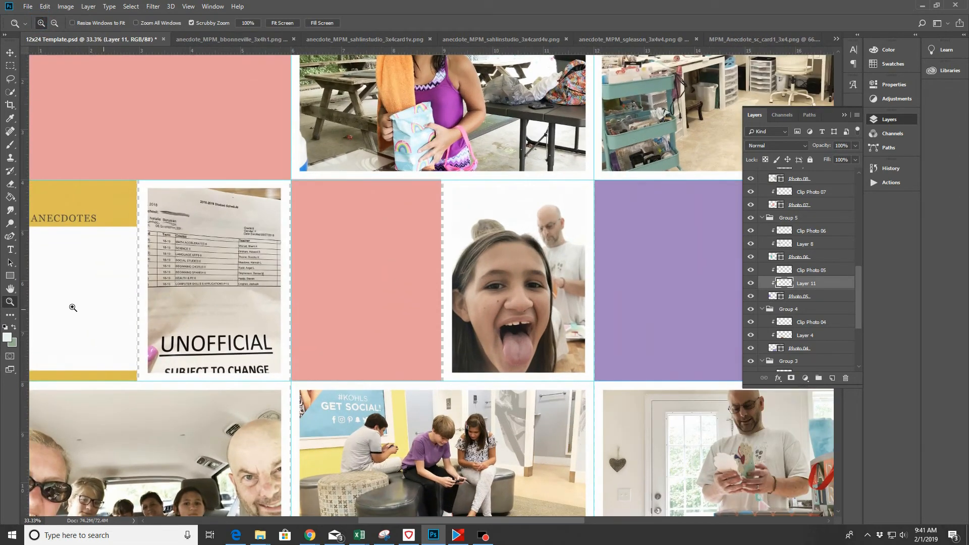
click(72, 307)
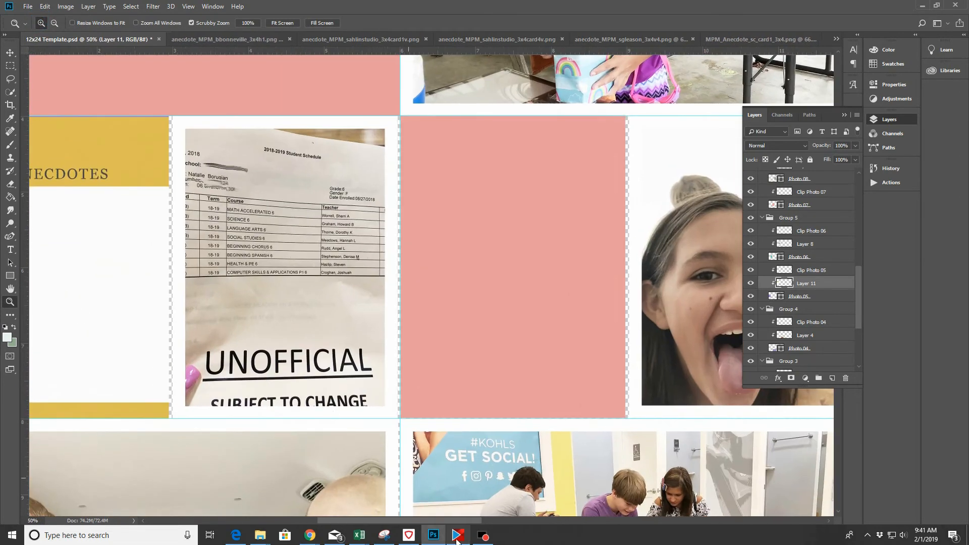
drag(456, 522, 418, 523)
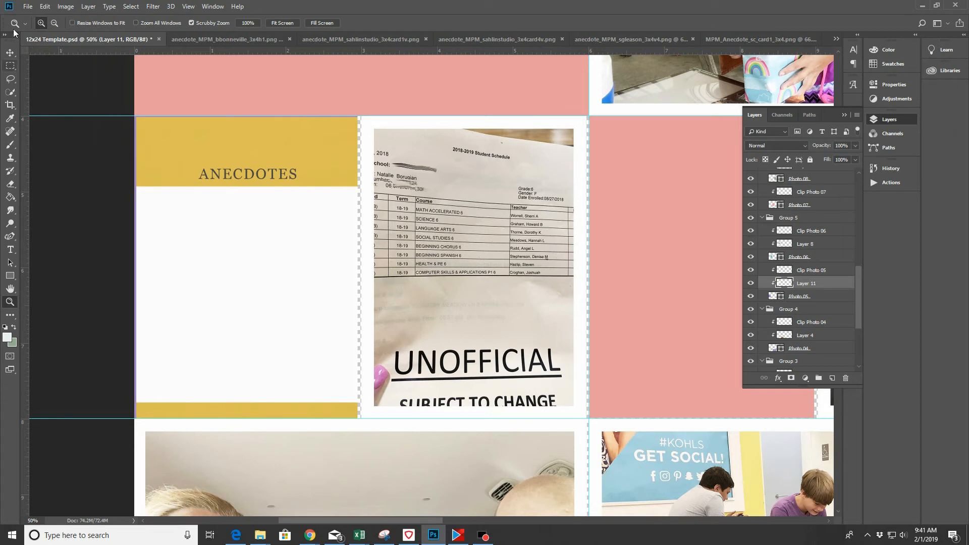
click(10, 52)
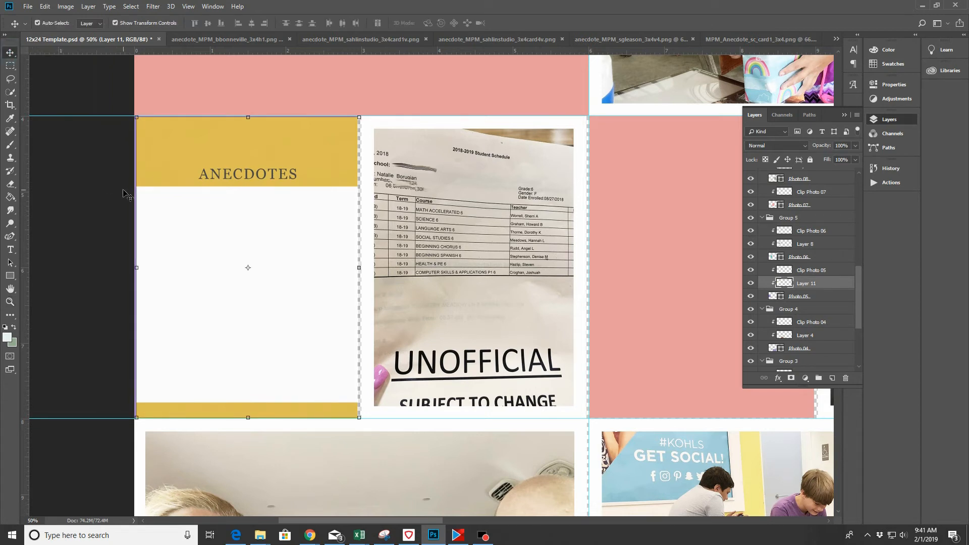
key(Left)
key(Left)
key(Left)
key(Left)
key(Left)
key(Left)
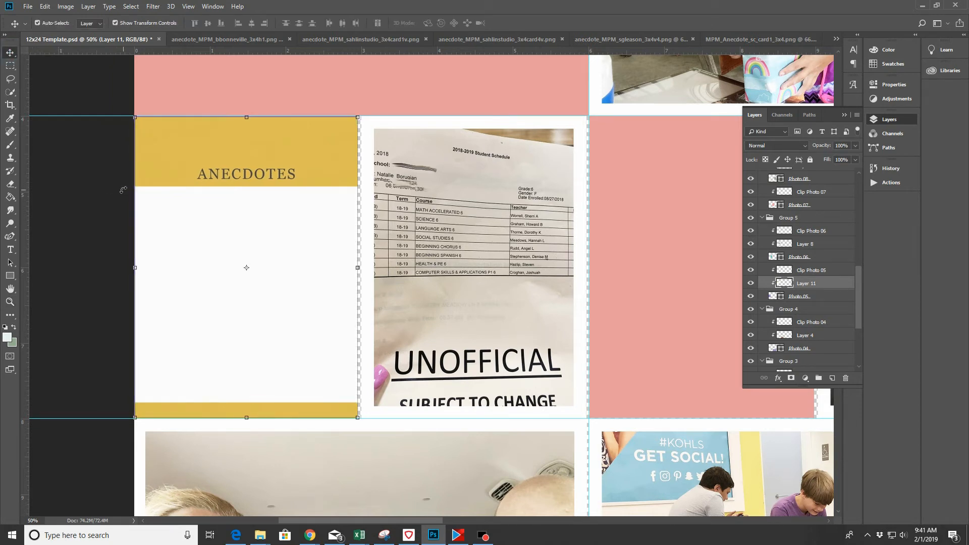
key(Left)
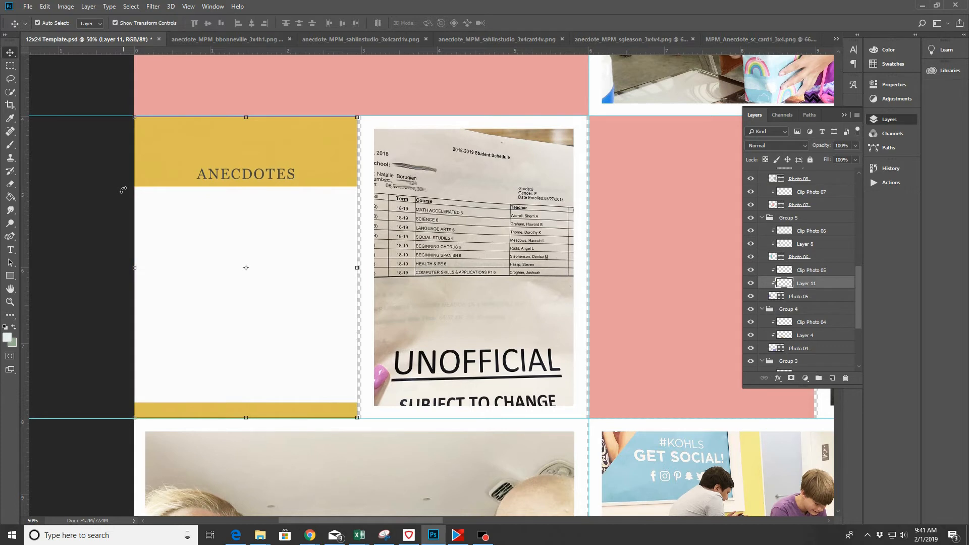
key(Up)
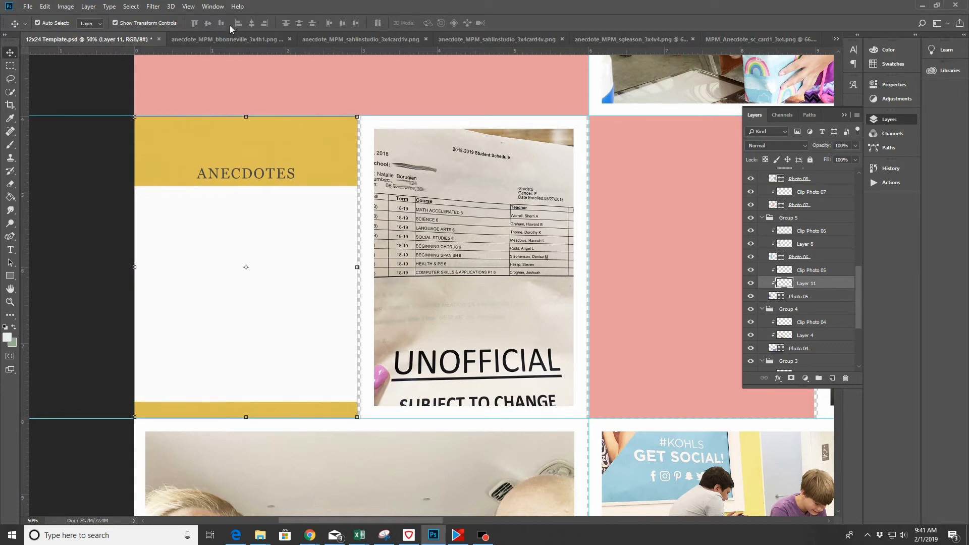
Rotate the "So the story goes..." card, anecdote_MPM_bbonneville_3x4h1.png, 90° counter-clockwise
click(229, 40)
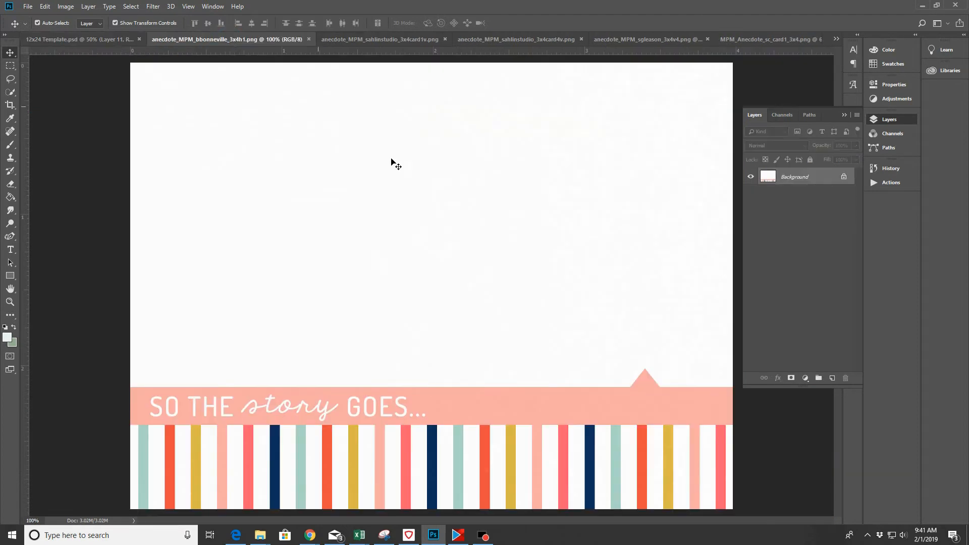
click(66, 8)
mouse_move(80, 103)
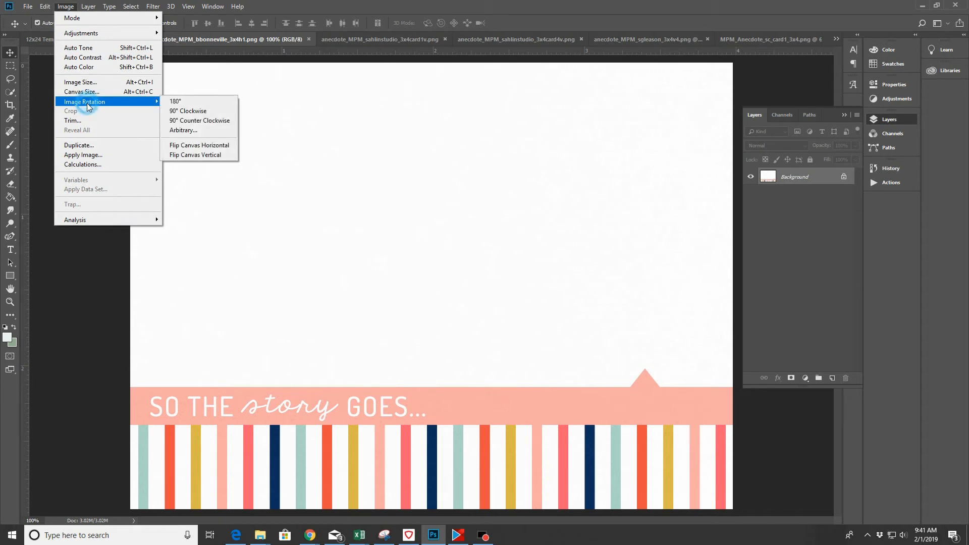
click(193, 120)
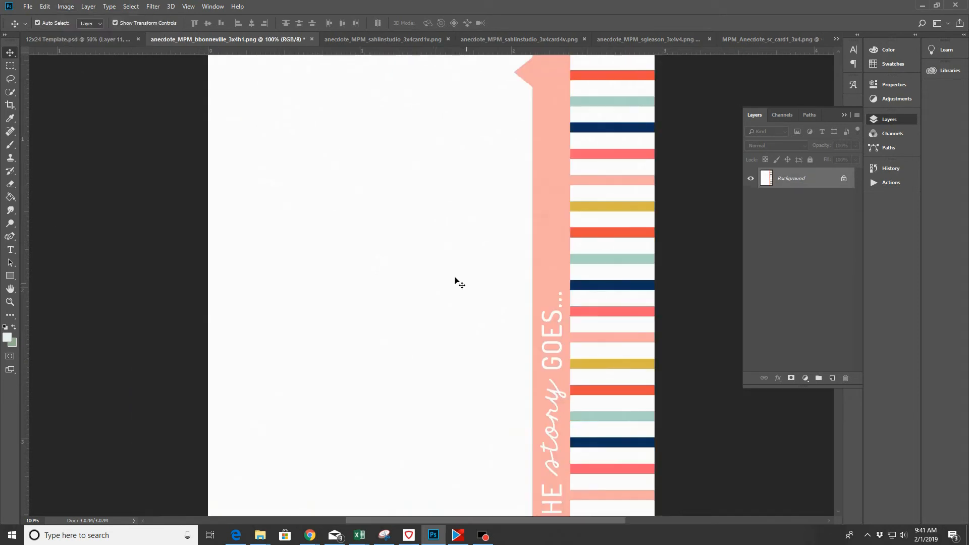
Copy the whole rotated card and paste it into 12x24 Template.psd directly above the pink Photo 07 placeholder in the middle row
key(ctrl+a)
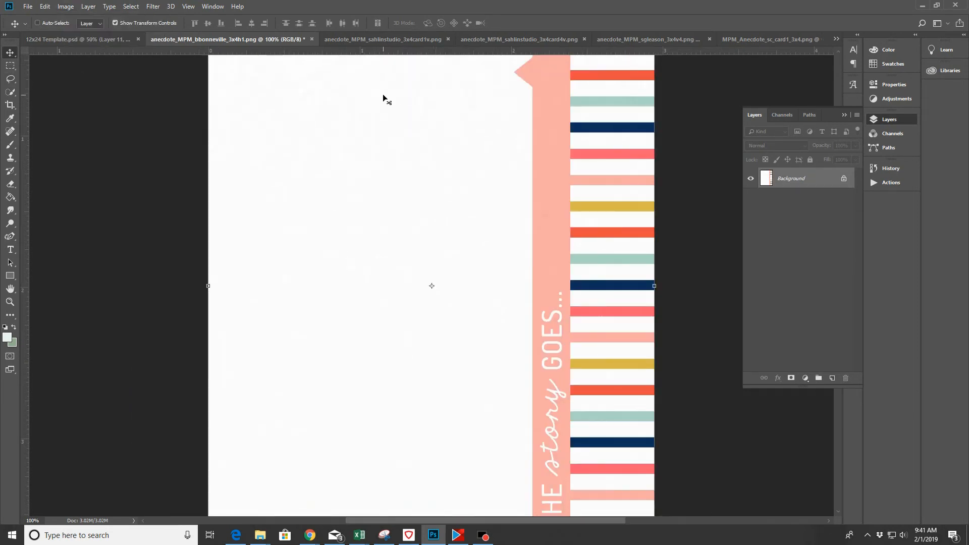
click(76, 39)
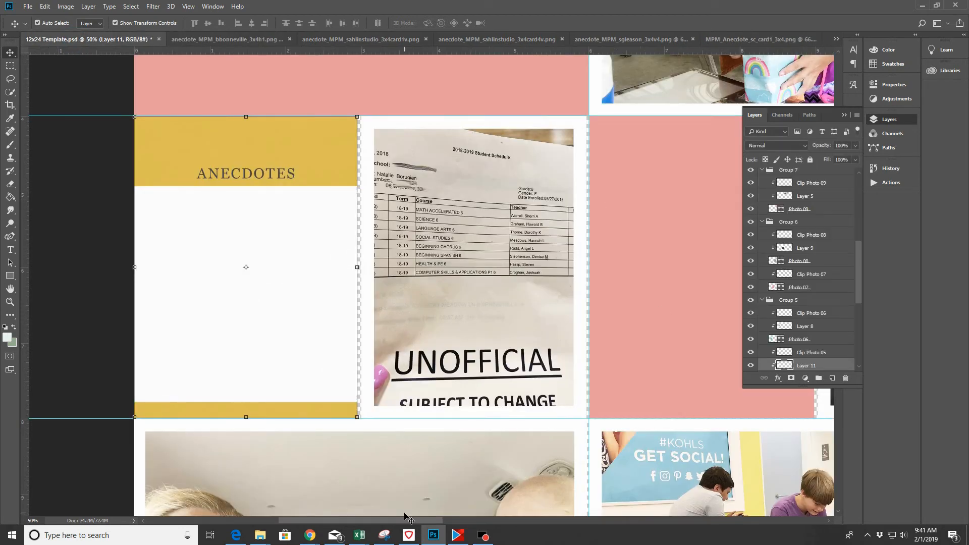
drag(419, 519, 476, 519)
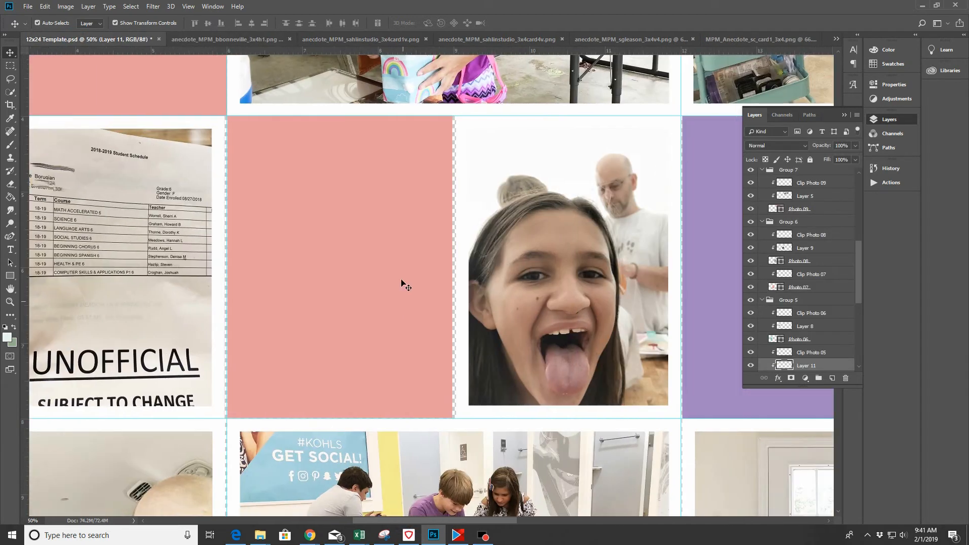
click(378, 262)
key(ctrl+v)
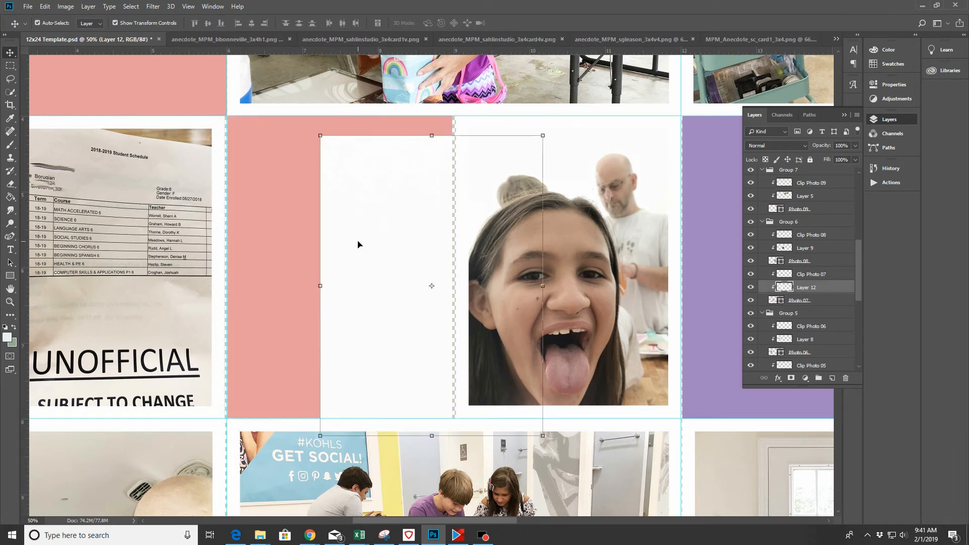
Move the pasted "So the story goes..." card up and left onto the pink Photo 07 placeholder, aligned with its left edge
key(Up)
key(Left)
key(Left)
key(Left)
key(Left)
key(Left)
key(Left)
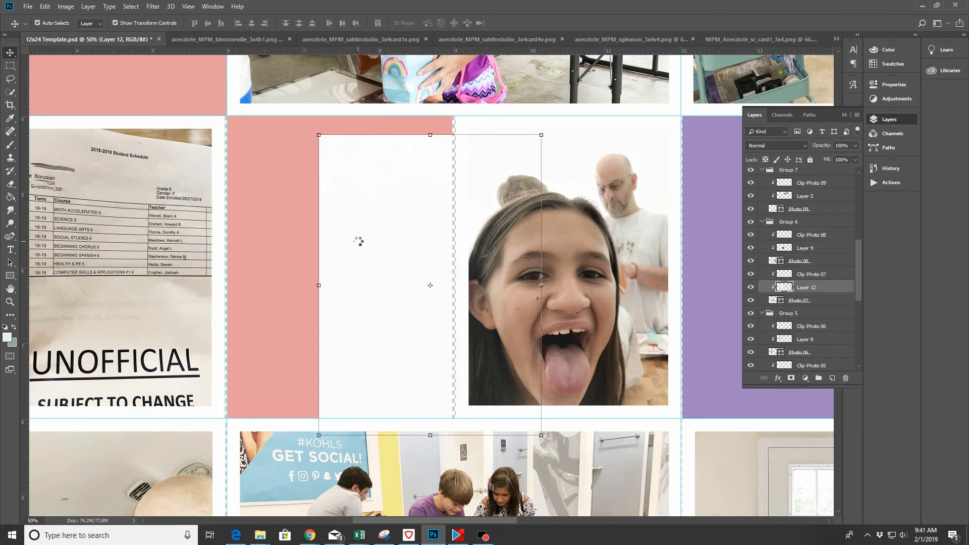
key(Left)
key(Left)
key(Left)
key(Left)
key(Left)
key(Left)
key(Left)
key(Left)
key(Left)
key(Left)
key(Left)
key(Left)
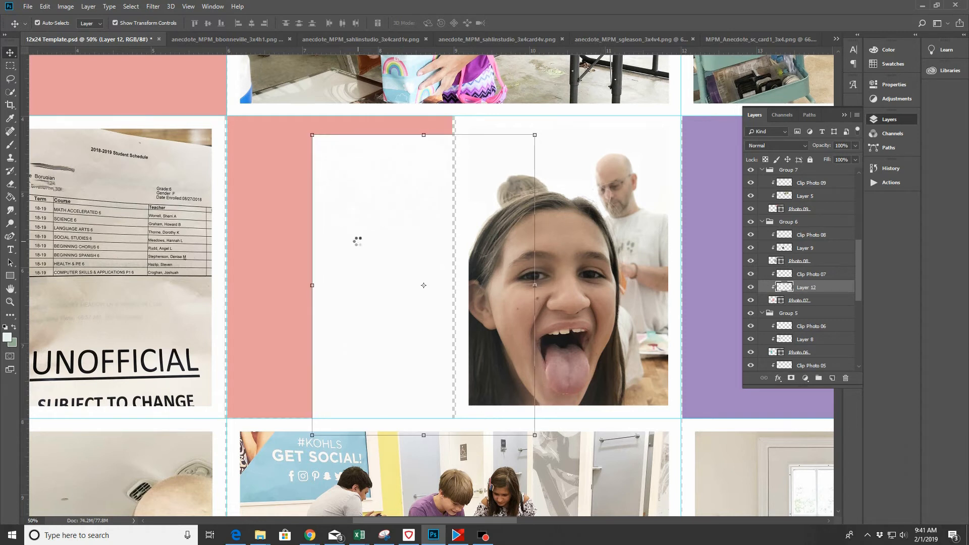
key(Left)
key(Left)
key(Left)
key(Left)
key(Left)
key(Left)
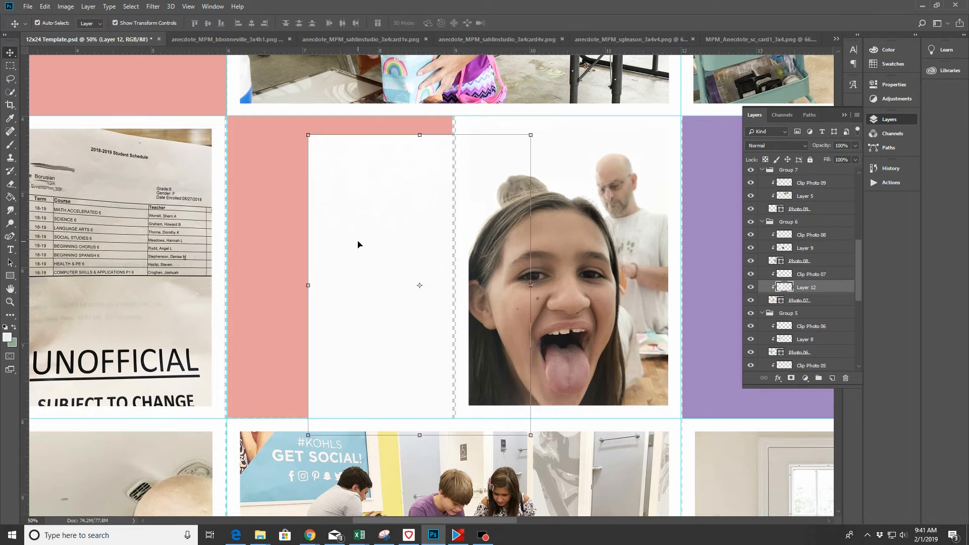
drag(361, 257, 300, 253)
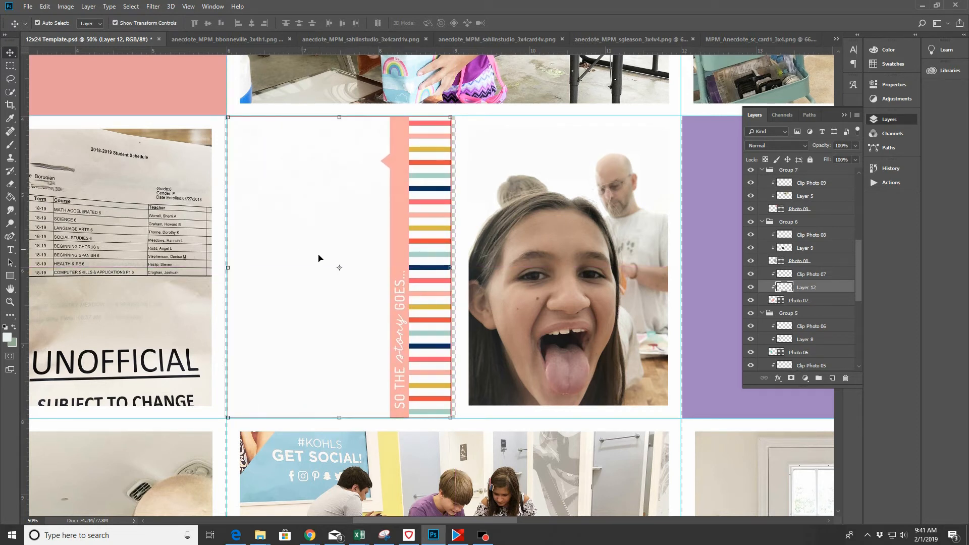
Enlarge the "So the story goes..." card from its upper-right corner to about 101.2% so it covers the whole Photo 07 placeholder
click(452, 117)
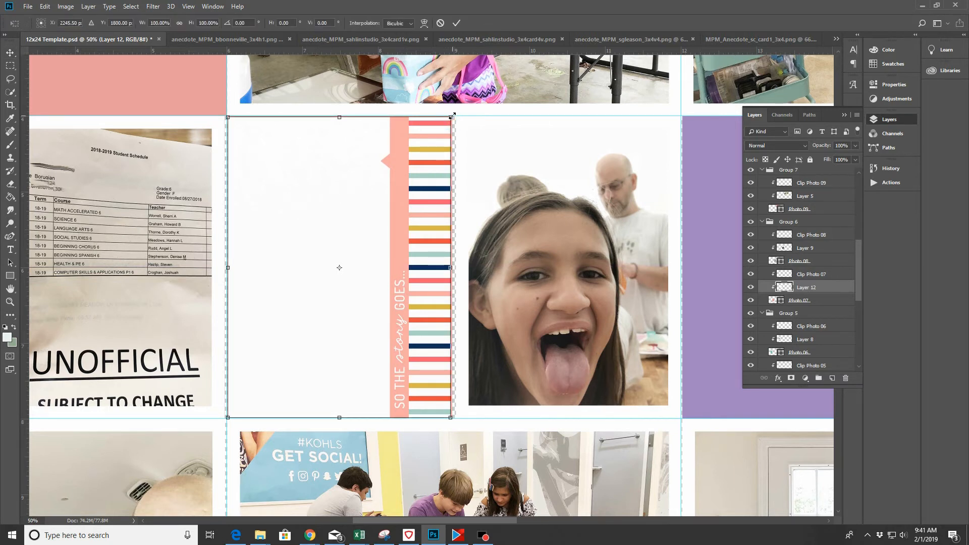
drag(454, 115, 454, 114)
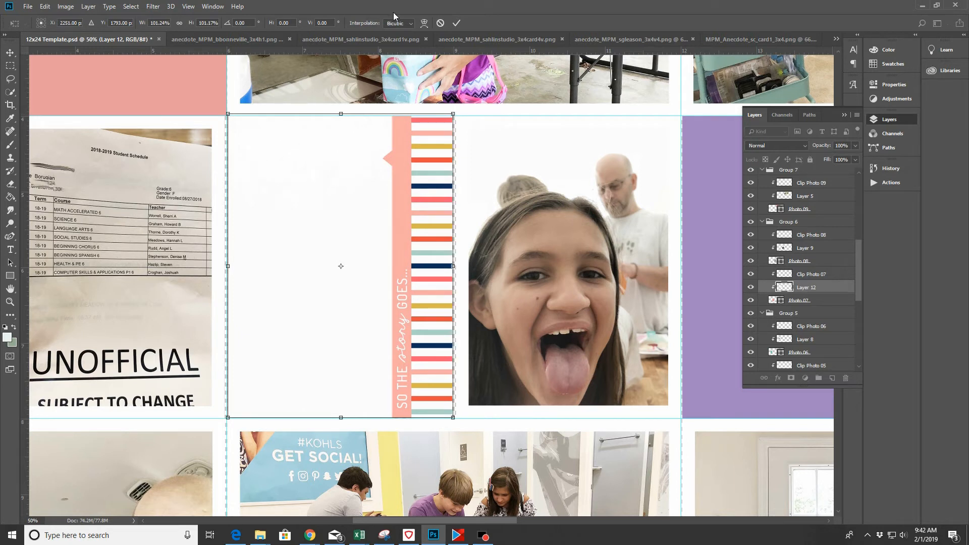
click(456, 23)
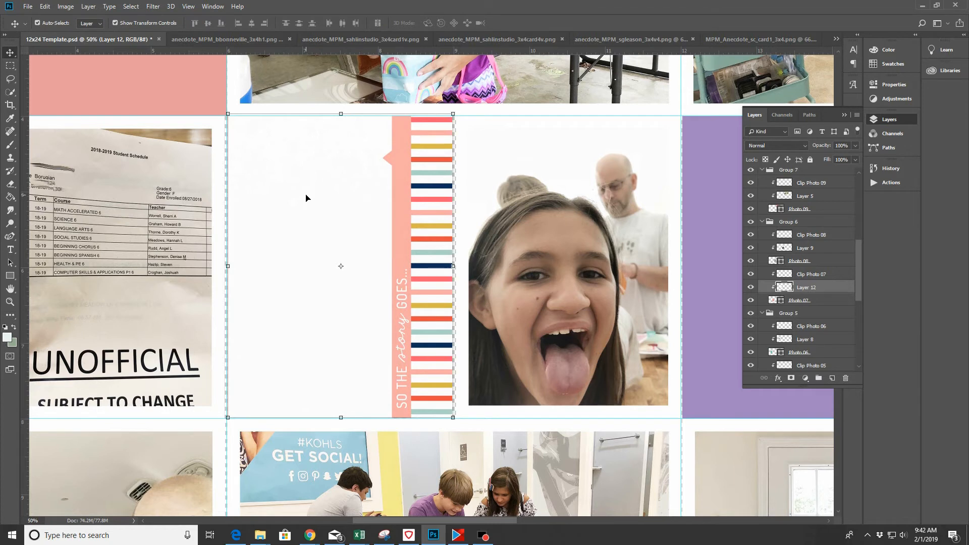
Nudge the "So the story goes..." card slightly down and to the left over its Photo 07 placeholder
key(Down)
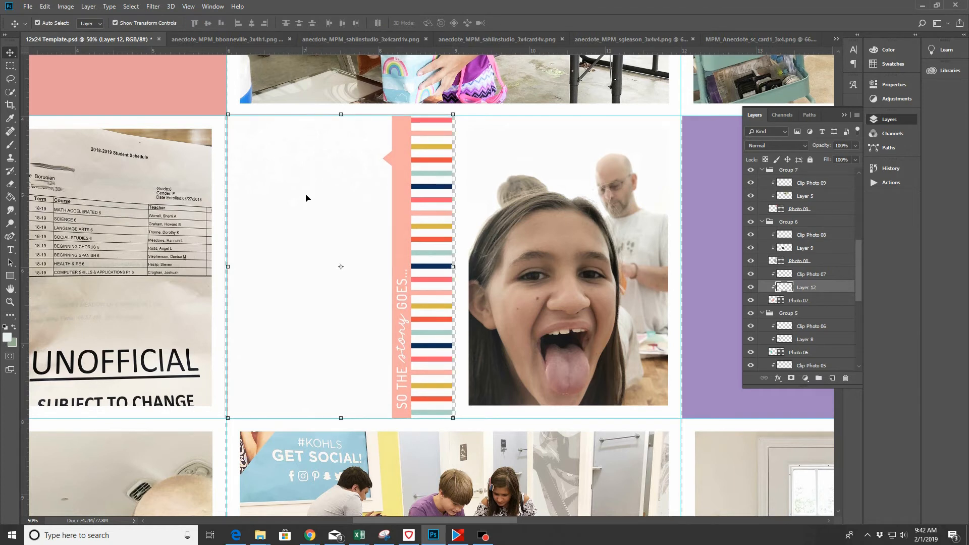
key(Left)
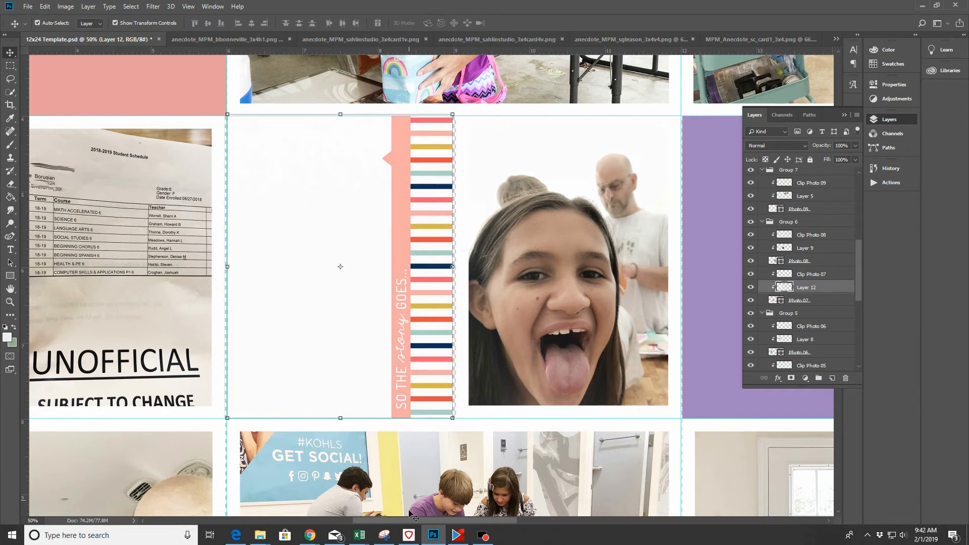
drag(415, 520, 496, 516)
click(402, 163)
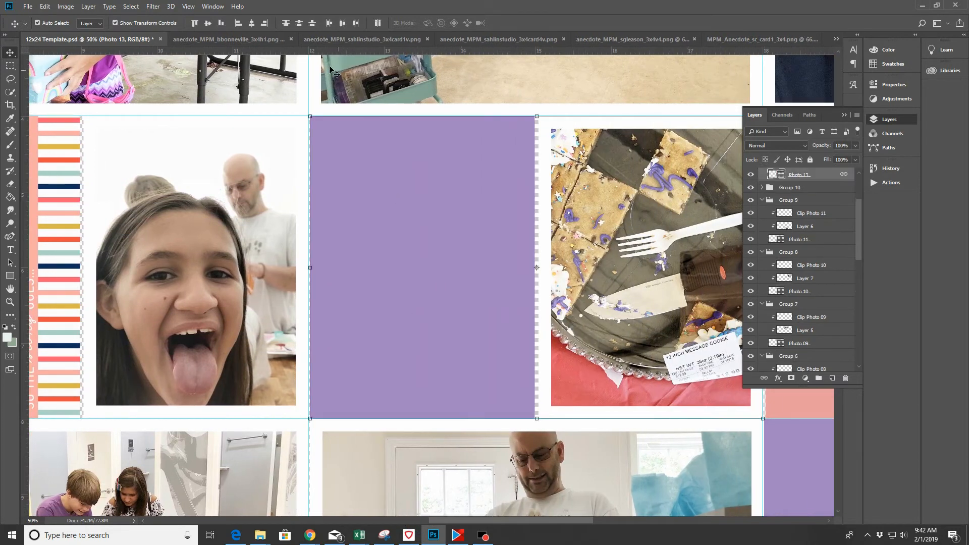
click(291, 40)
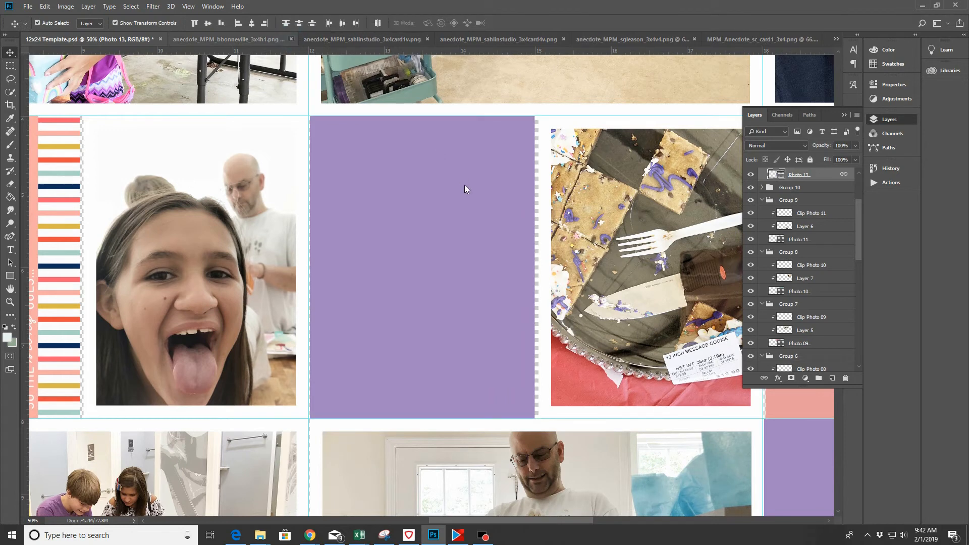
click(470, 204)
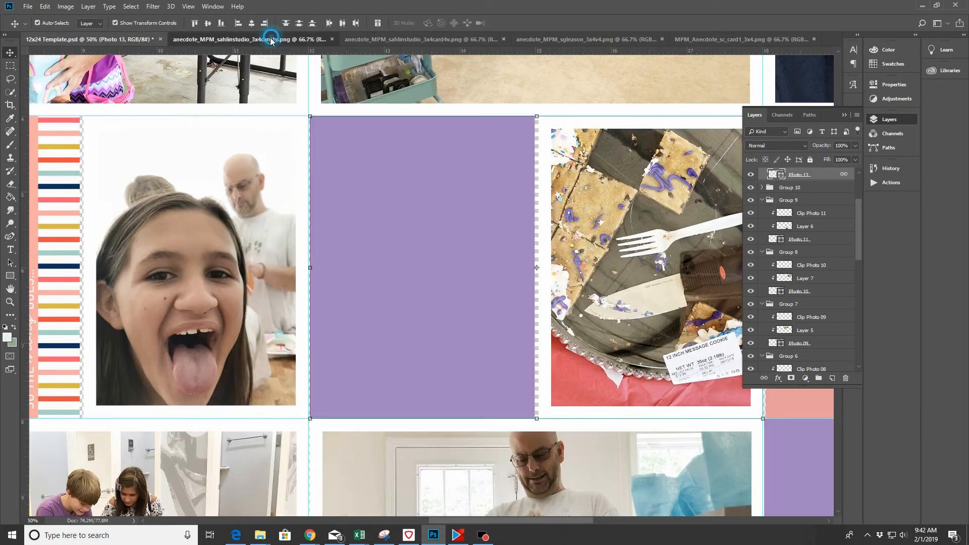
Copy the whole "RIGHT HERE right now" card, anecdote_MPM_sahlinstudio_3x4card1v.png, and paste it into 12x24 Template.psd directly above Photo 13
click(268, 40)
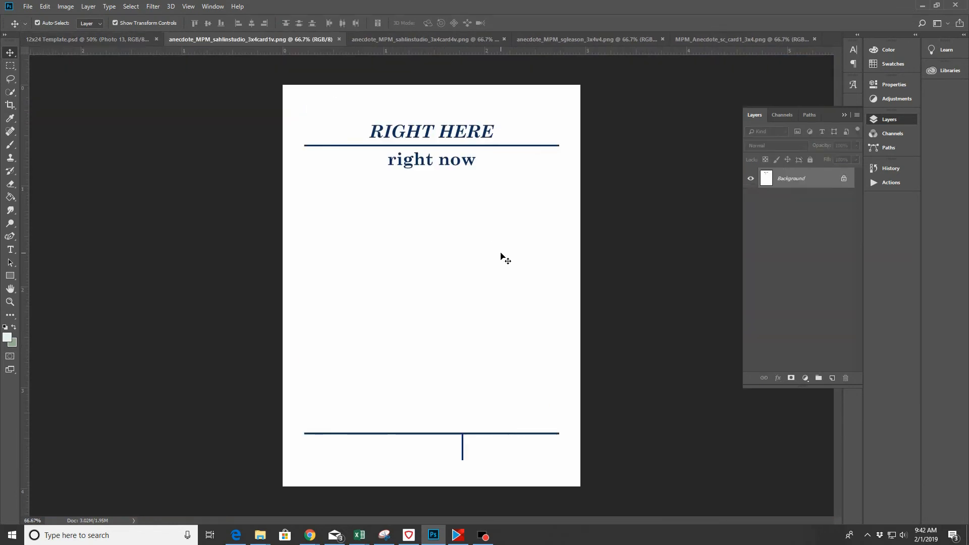
key(ctrl+a)
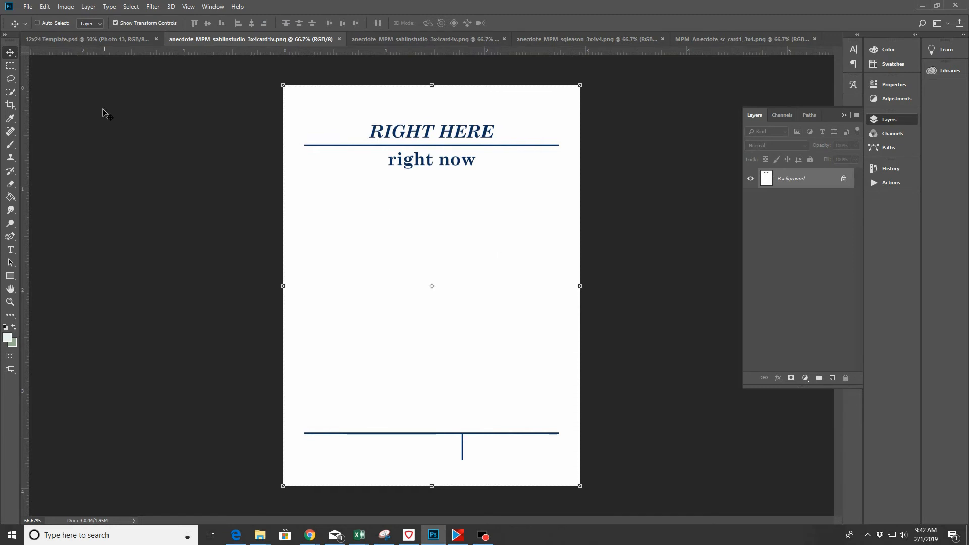
click(80, 43)
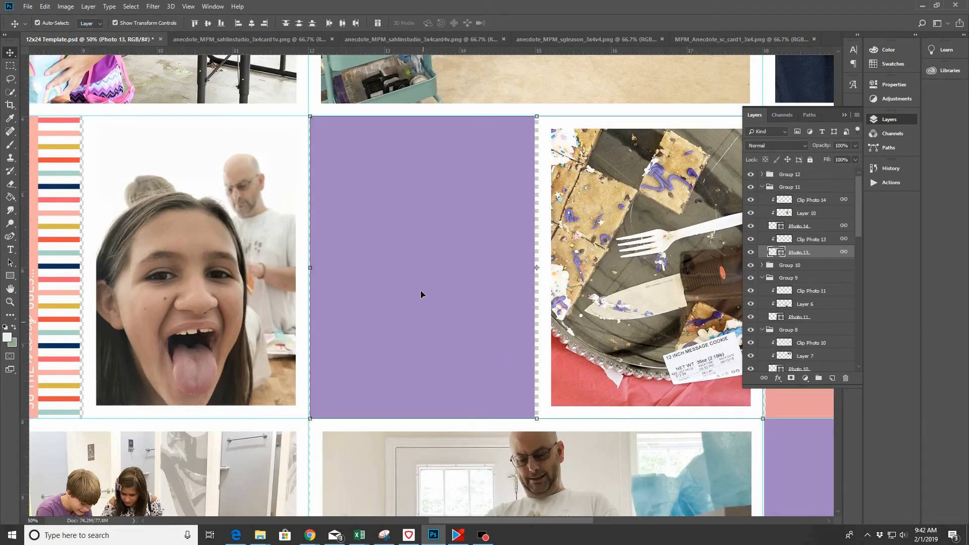
key(ctrl+v)
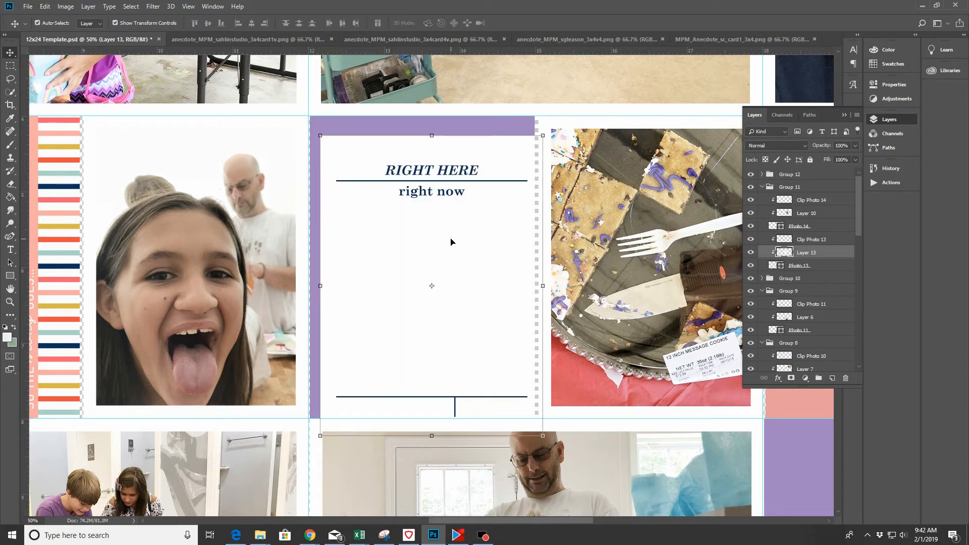
Nudge the "RIGHT HERE right now" card left and up onto the purple Photo 13 placeholder until its right edge reaches the placeholder's edge
key(Left)
key(Left)
key(Left)
key(Left)
key(Left)
key(Left)
key(Left)
key(Left)
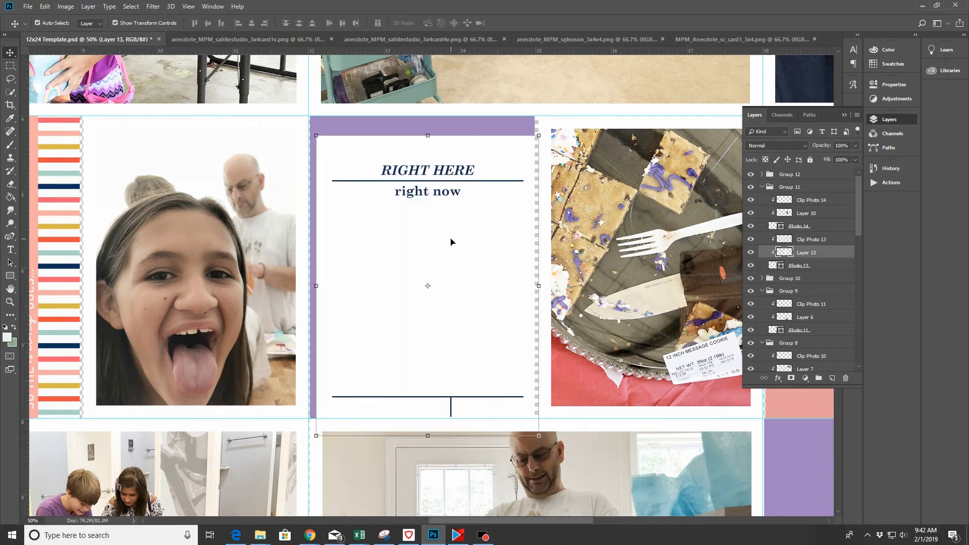
key(Up)
key(Up)
key(Up)
key(Up)
key(Up)
key(Up)
key(Up)
key(Up)
key(Up)
key(Up)
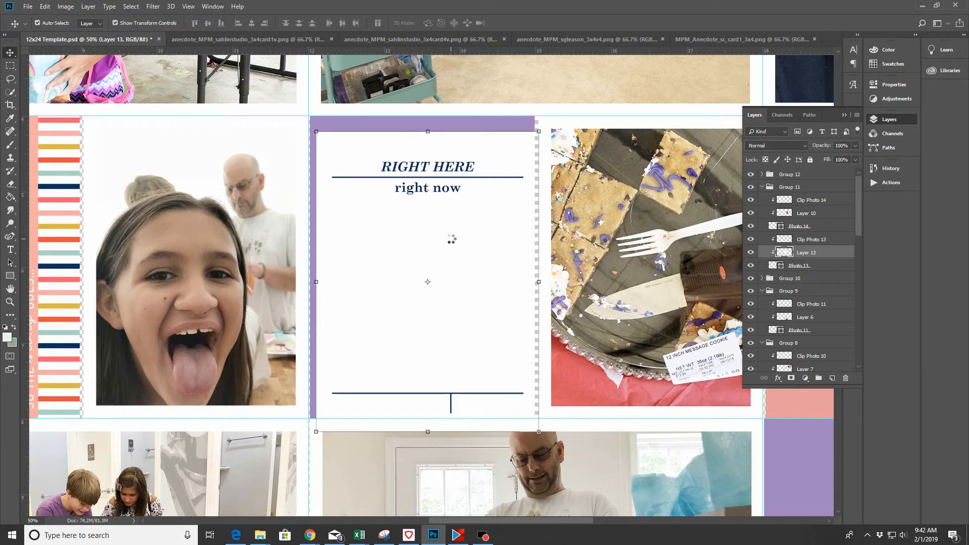
key(Up)
key(Up)
key(Up)
key(Up)
key(Up)
key(Up)
key(Up)
key(Up)
key(Up)
key(Up)
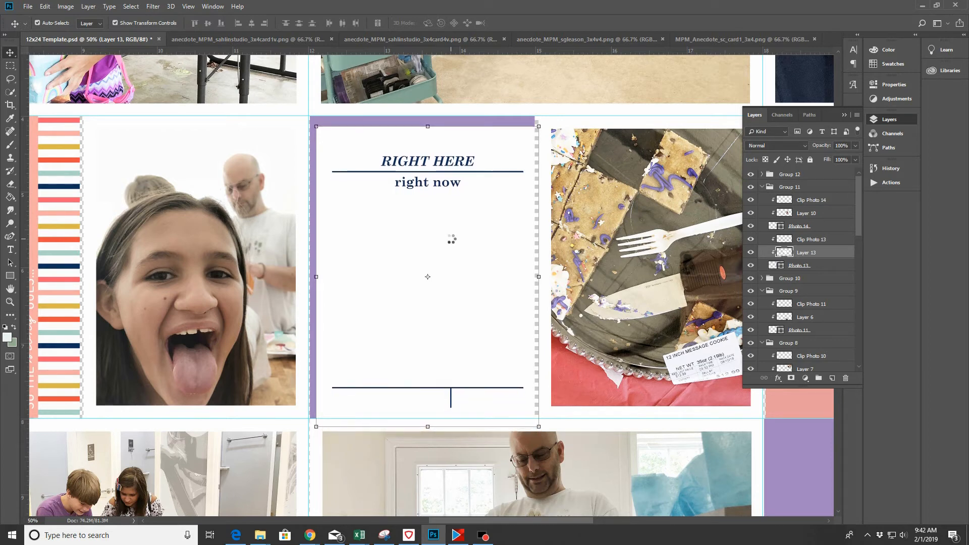
key(Up)
key(Up)
key(Up)
key(Up)
key(Up)
key(Up)
key(Up)
key(Up)
key(Up)
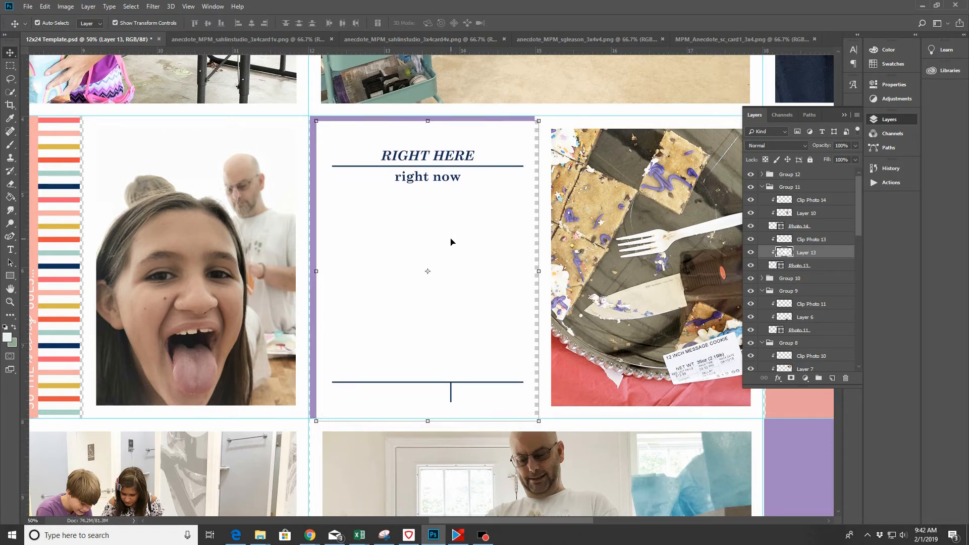
key(Left)
key(Left)
key(Left)
key(Left)
key(Left)
key(Left)
key(Left)
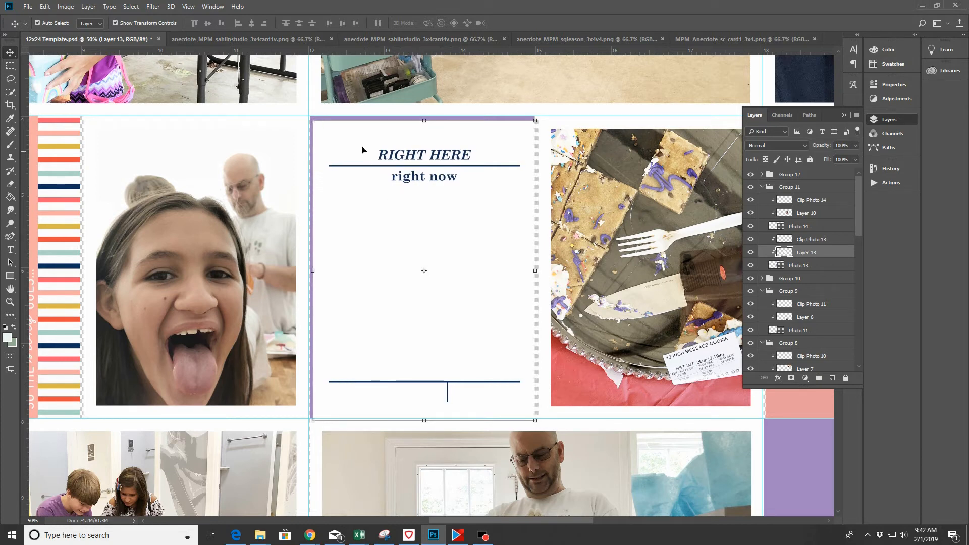
Enlarge the "RIGHT HERE right now" card from its upper-left corner to about 102.2% and nudge it slightly right to cover Photo 13
drag(314, 121, 307, 115)
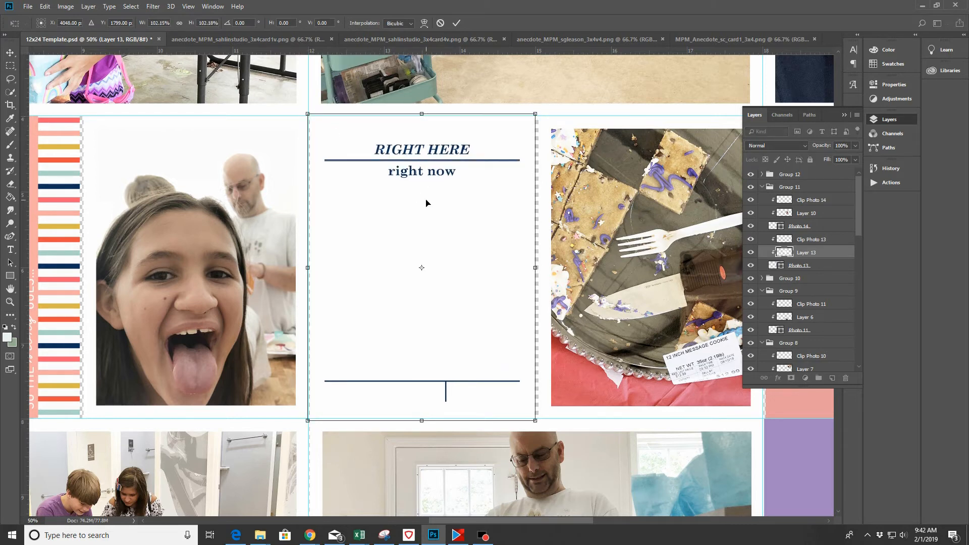
click(456, 23)
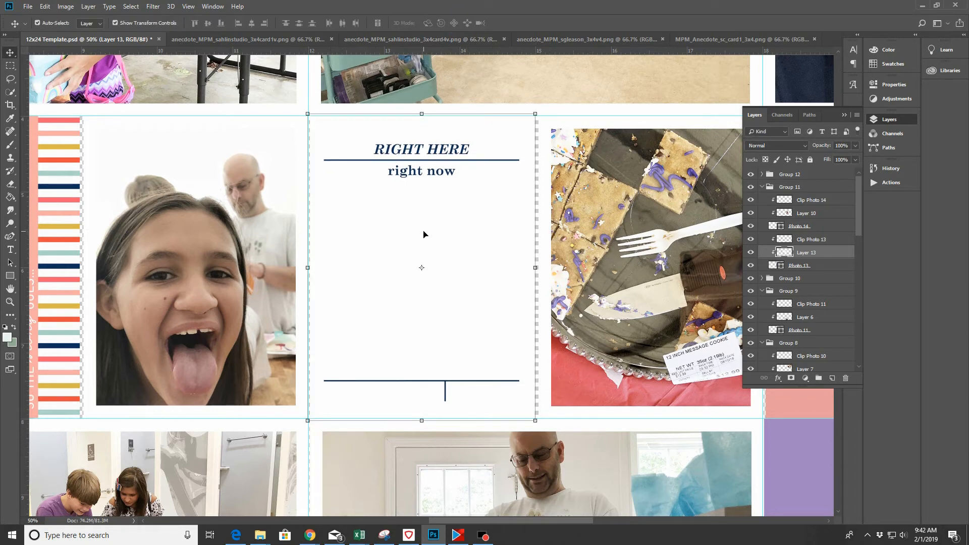
key(Right)
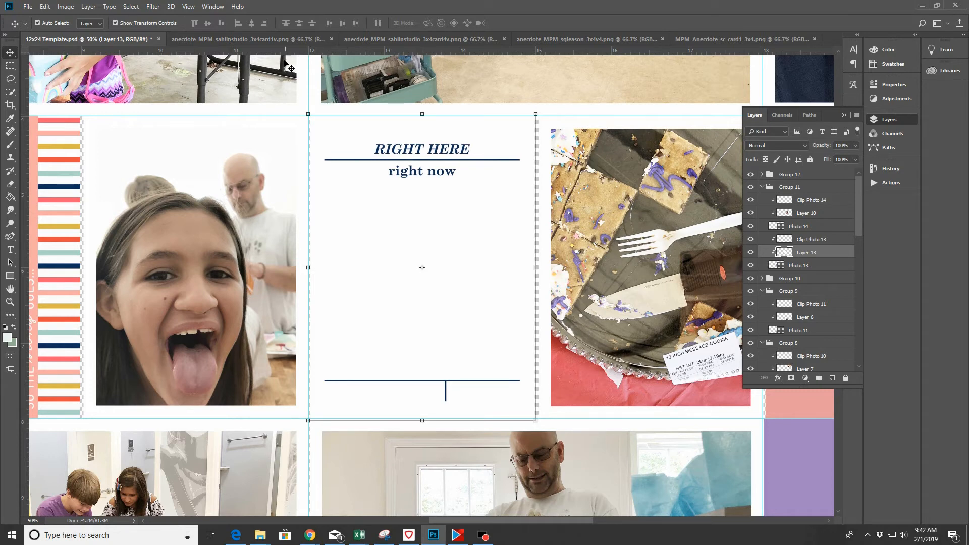
Close anecdote_MPM_sahlinstudio_3x4card1v.png and copy the whole abstract coral-leaf card, anecdote_MPM_sahlinstudio_3x4card4v.png
click(296, 42)
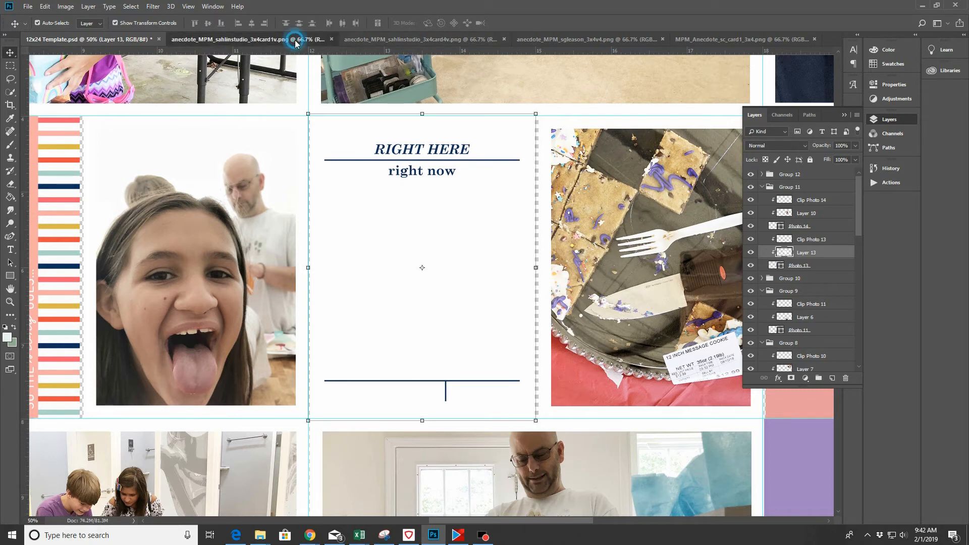
click(337, 40)
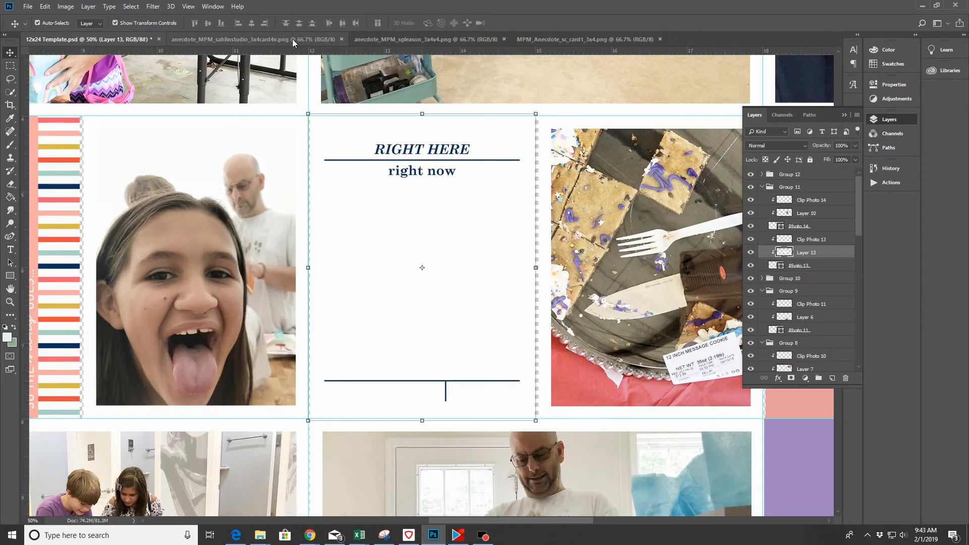
click(292, 38)
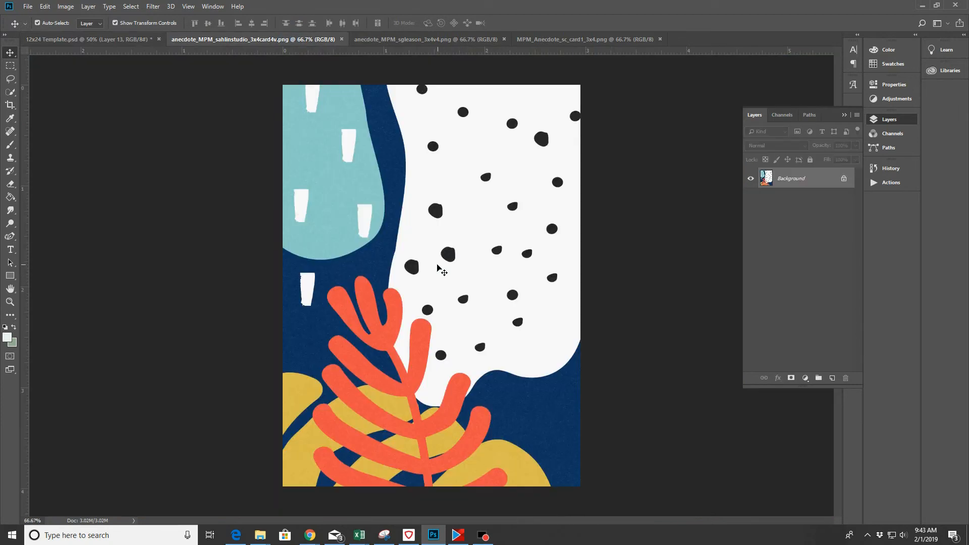
key(ctrl+a)
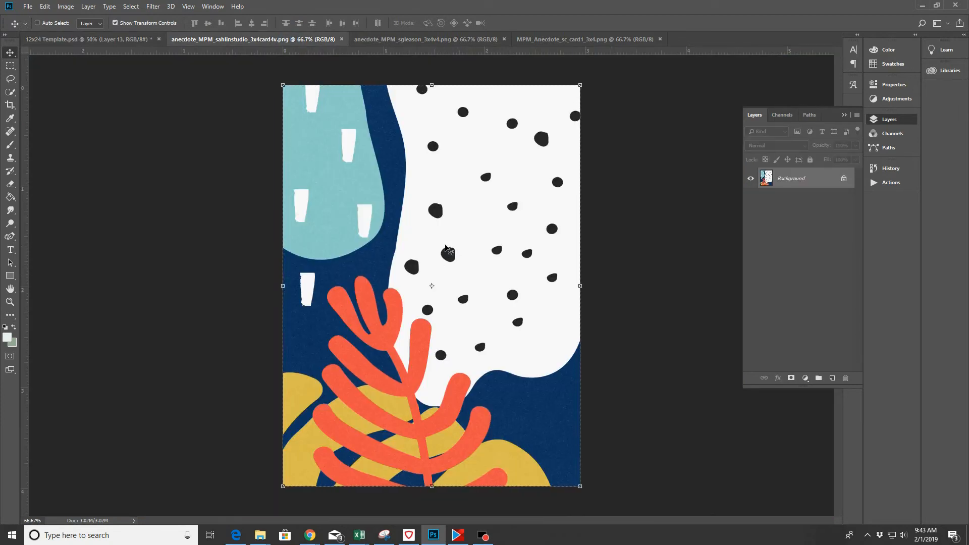
Paste the coral-leaf card into 12x24 Template.psd directly above the pink Photo 15 placeholder in the middle row
click(108, 45)
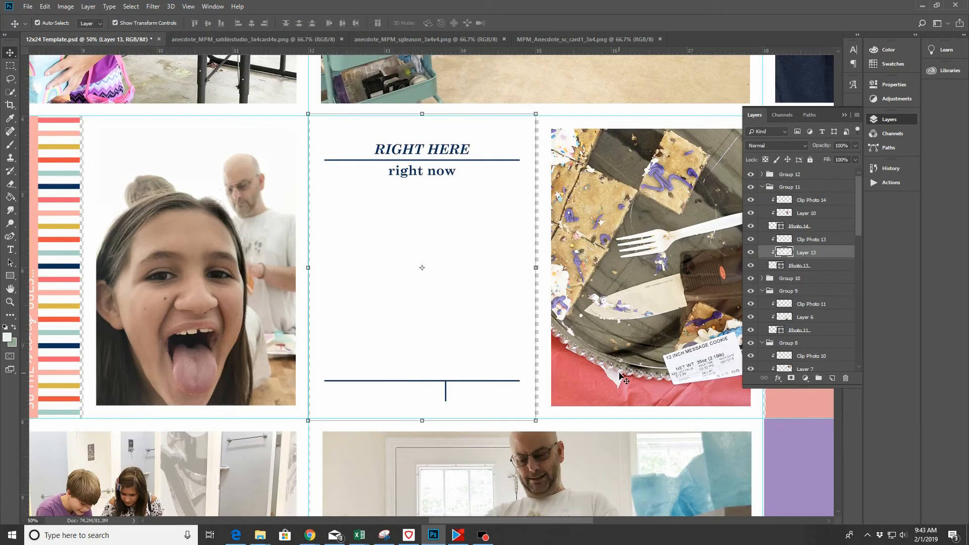
drag(463, 525, 535, 524)
click(540, 243)
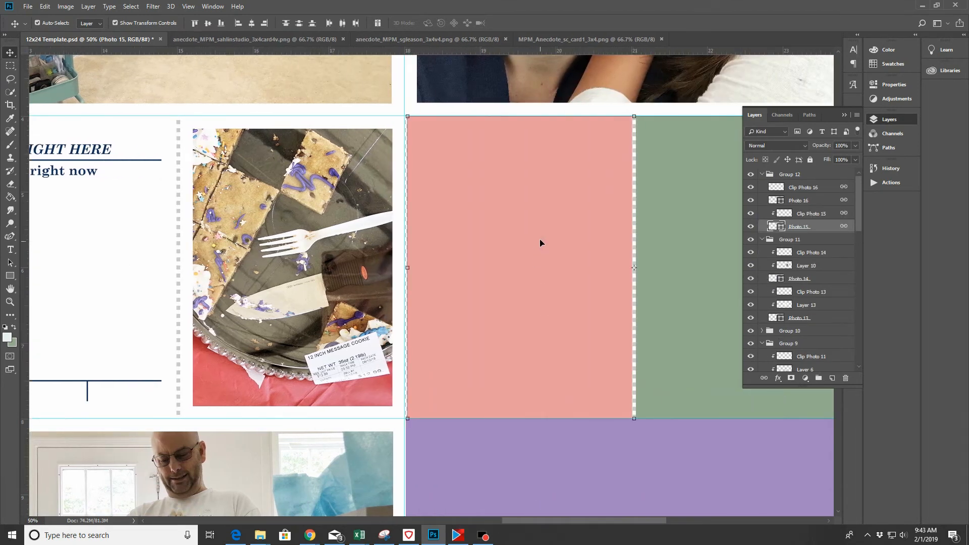
key(ctrl+v)
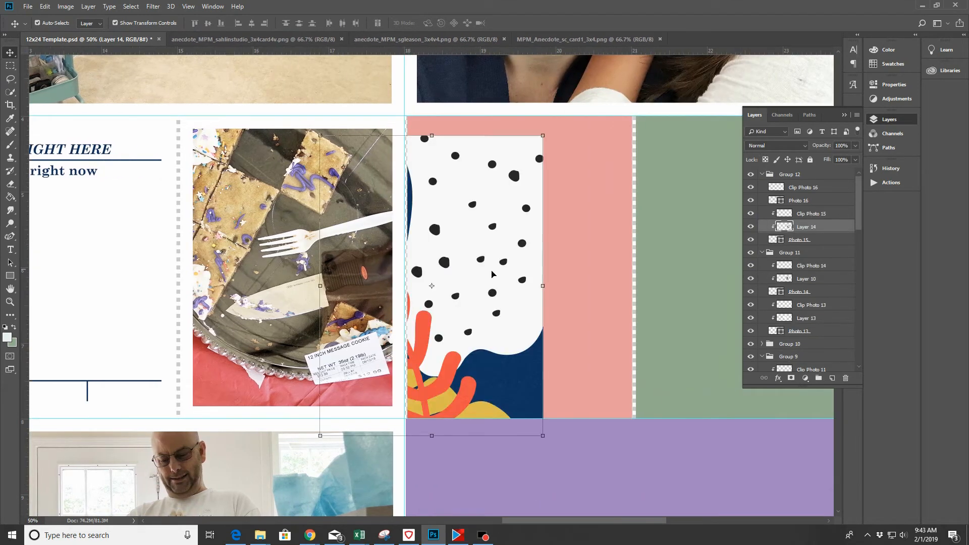
Move the coral-leaf card onto Photo 15, enlarge it from its upper-left corner to about 101.7%, and nudge it slightly down
drag(481, 262, 572, 246)
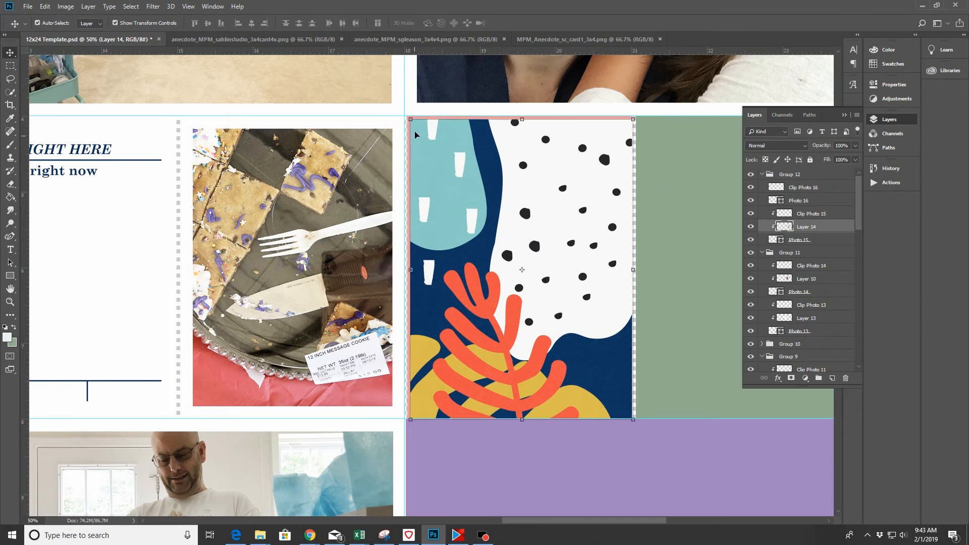
drag(410, 120, 405, 115)
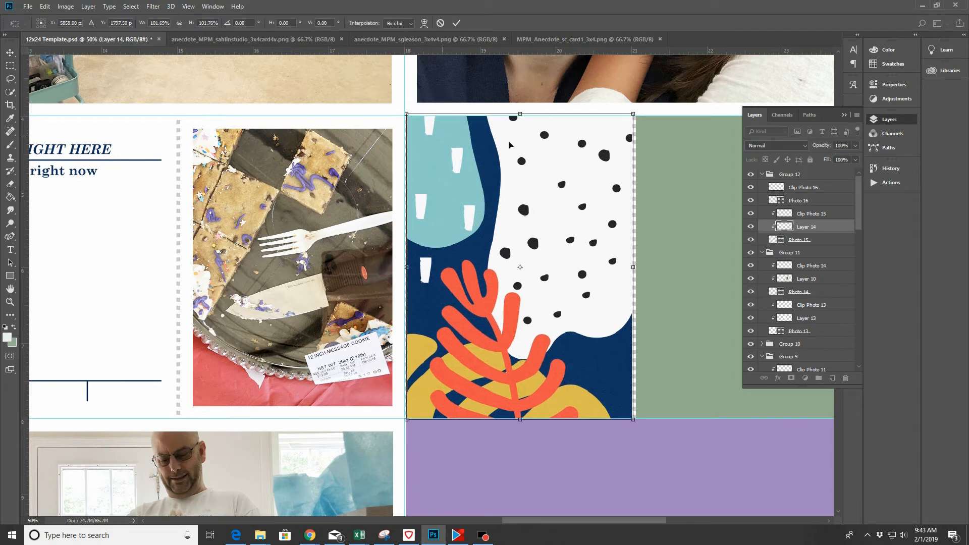
click(457, 22)
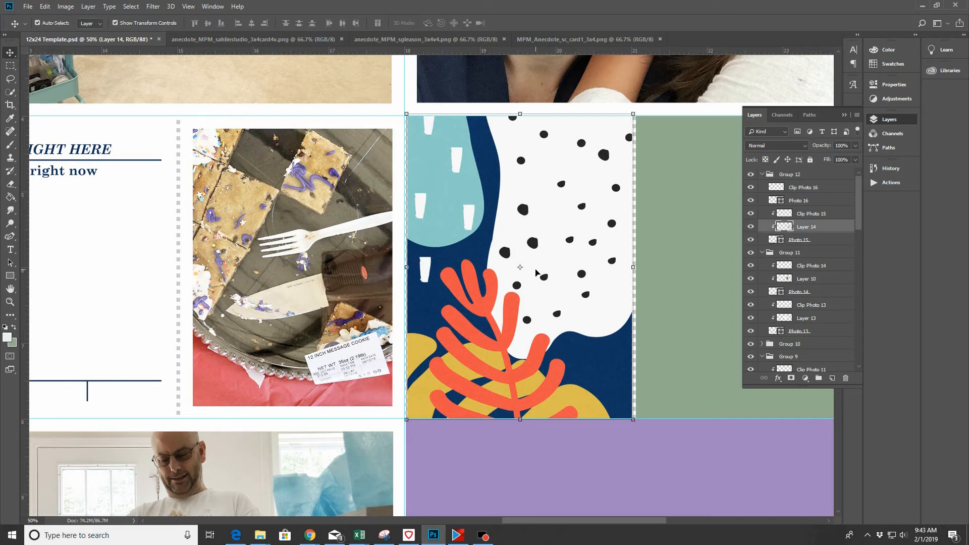
key(Down)
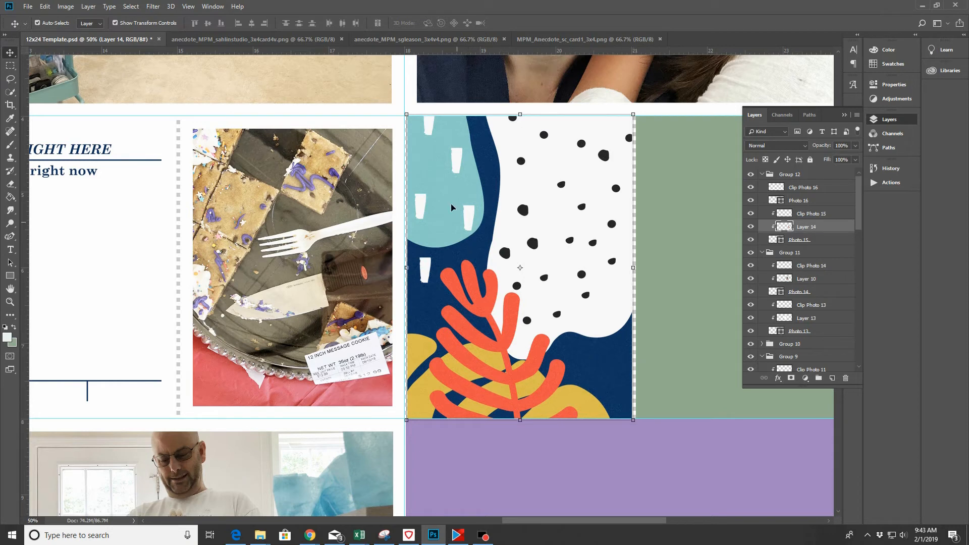
click(310, 40)
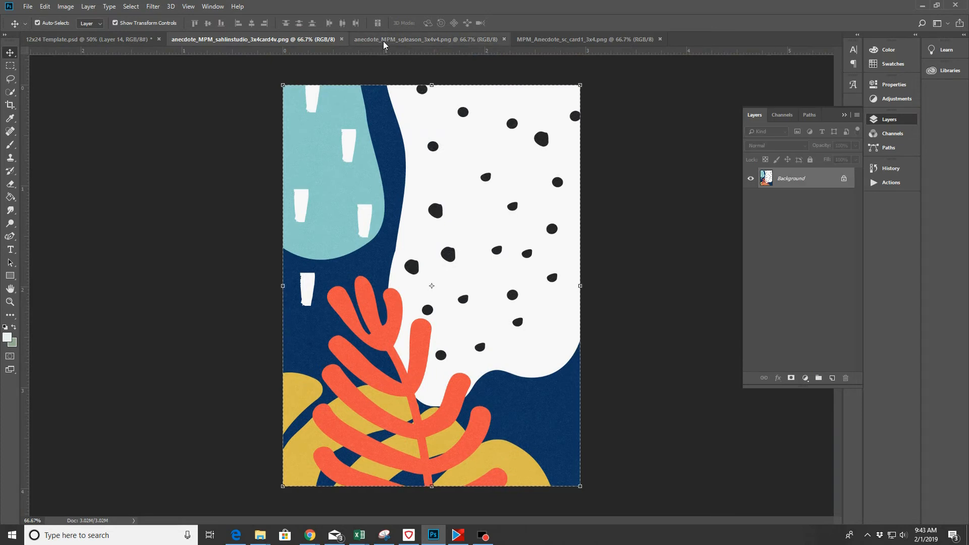
click(384, 41)
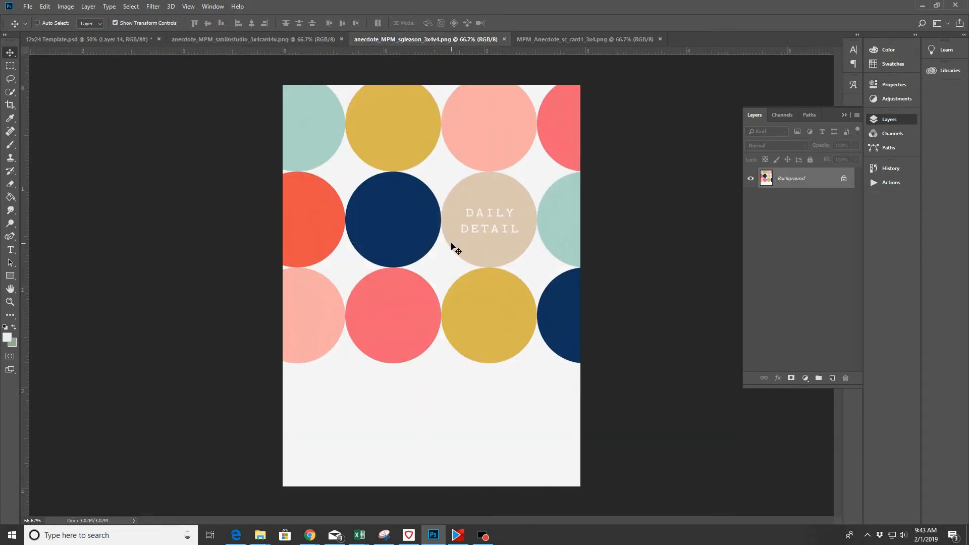
key(ctrl+a)
click(87, 39)
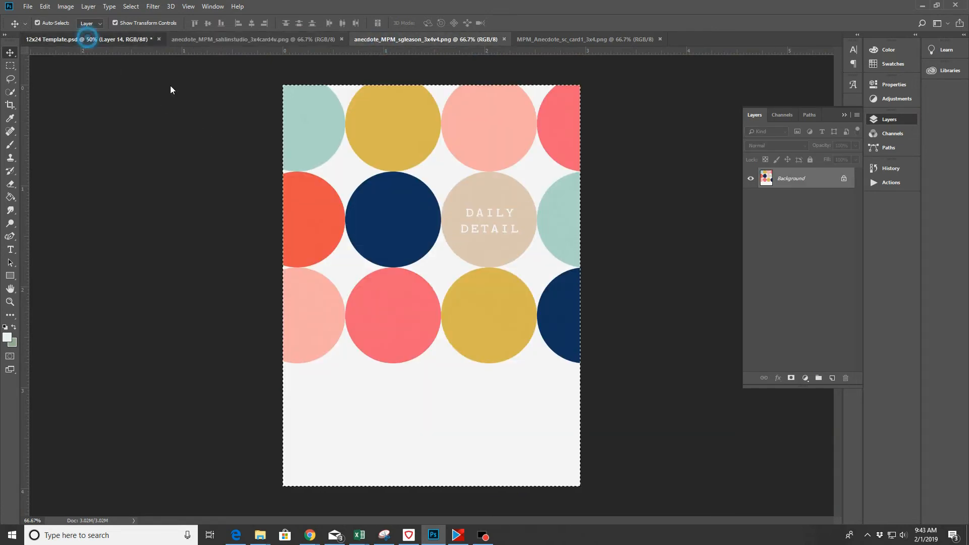
drag(530, 524, 577, 526)
click(502, 232)
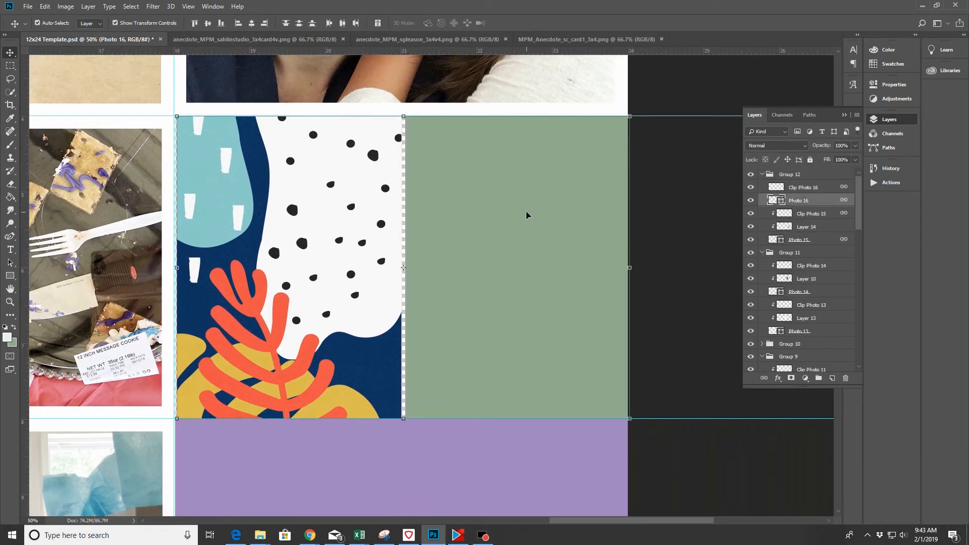
key(ctrl+v)
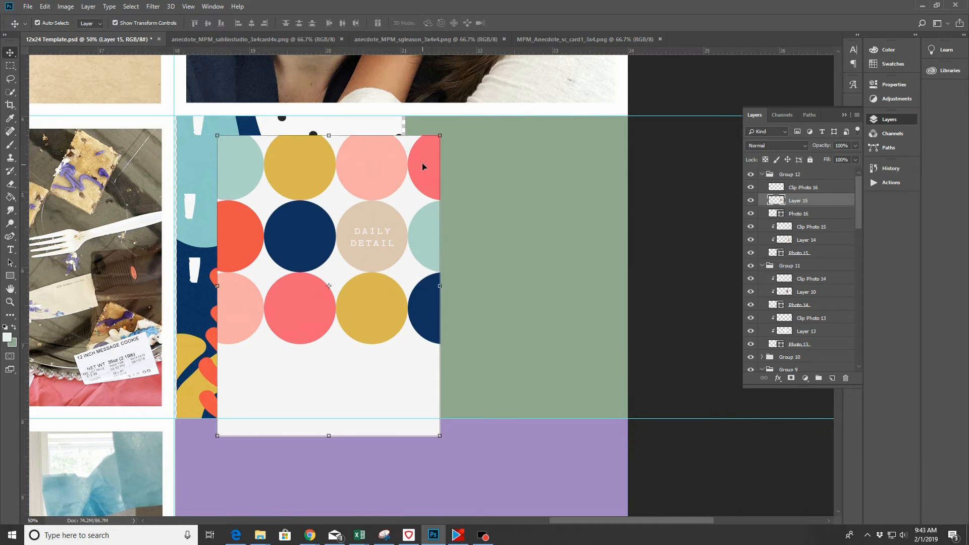
Move the "Daily Detail" card onto Photo 16, enlarge it from its upper-left corner to about 101.2%, and nudge it slightly left
drag(423, 167, 613, 148)
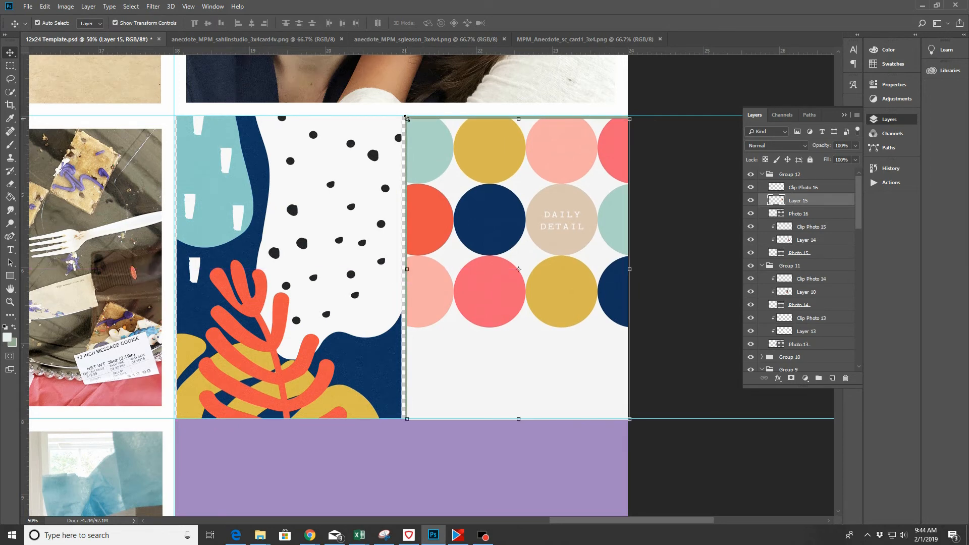
drag(406, 118, 403, 115)
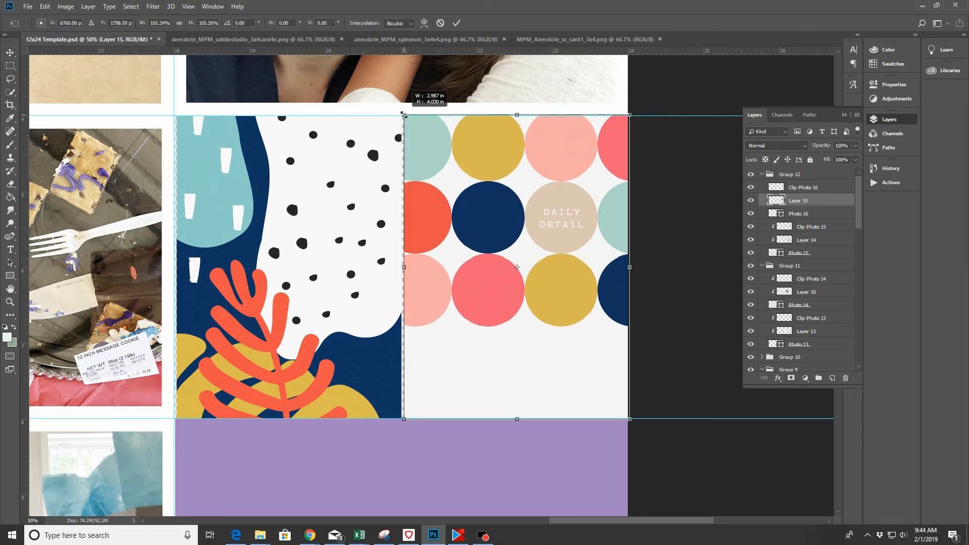
click(457, 23)
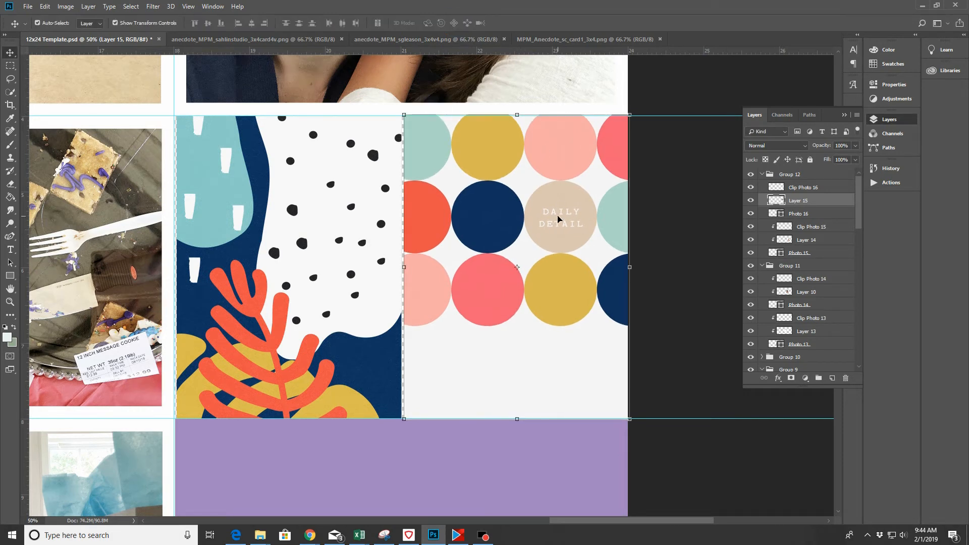
key(Left)
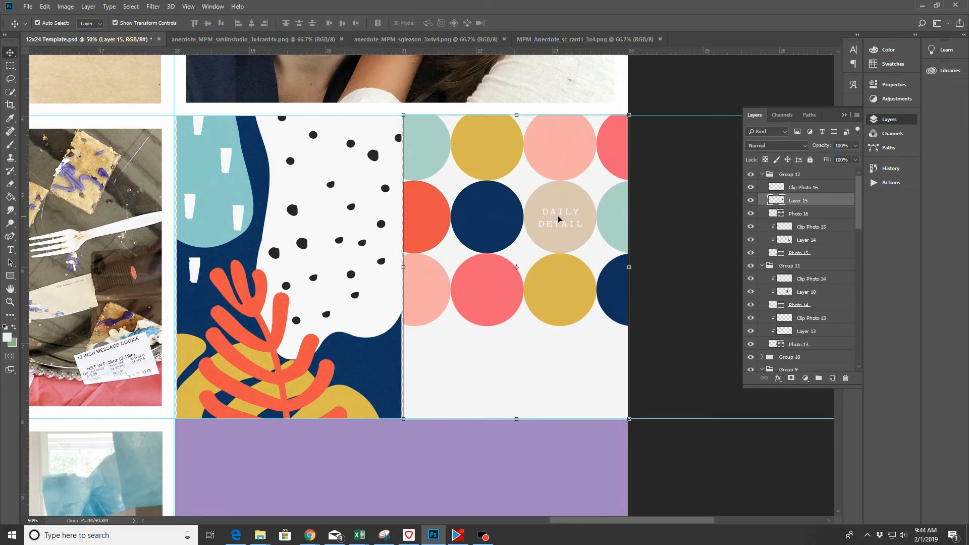
Fit the whole template in view and close the three open 3x4 card files, leaving only 12x24 Template.psd open
click(10, 302)
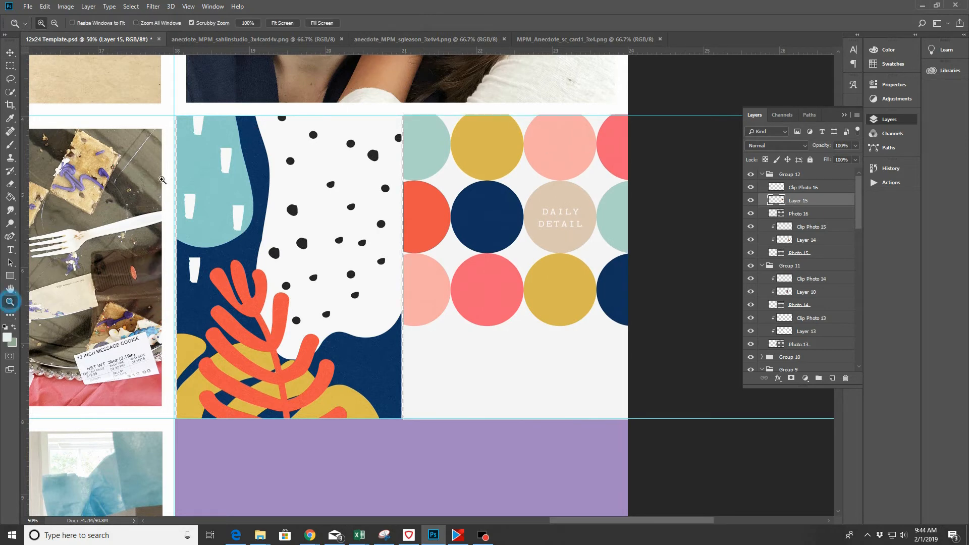
click(282, 23)
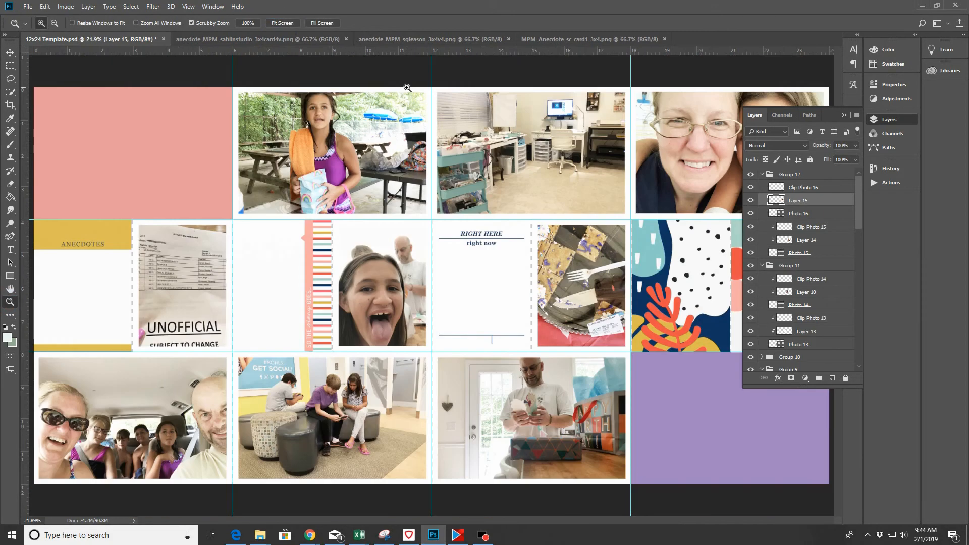
click(844, 116)
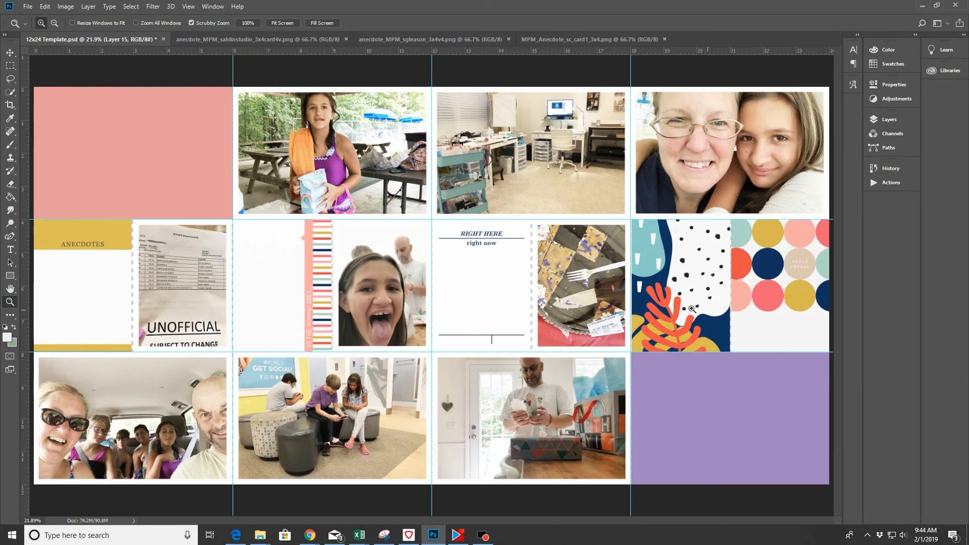
click(664, 39)
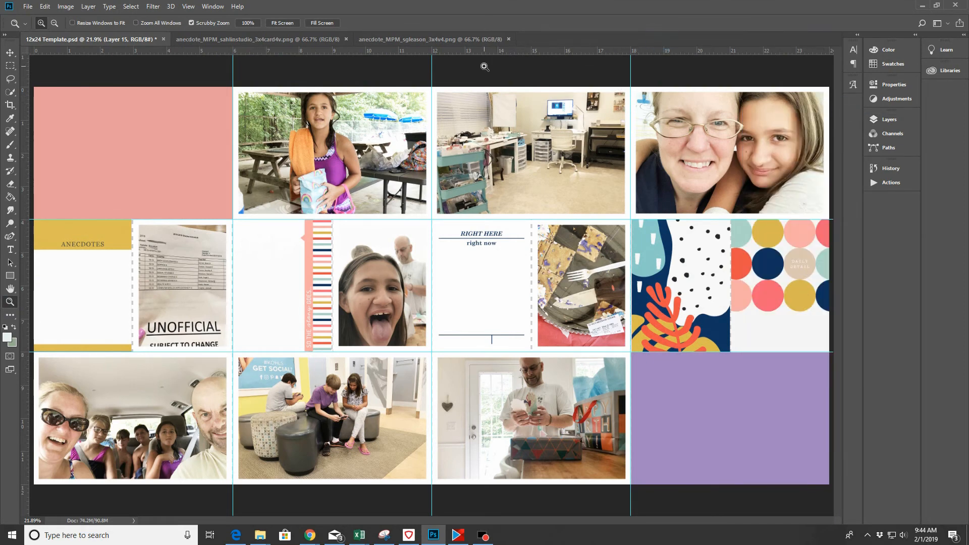
click(508, 38)
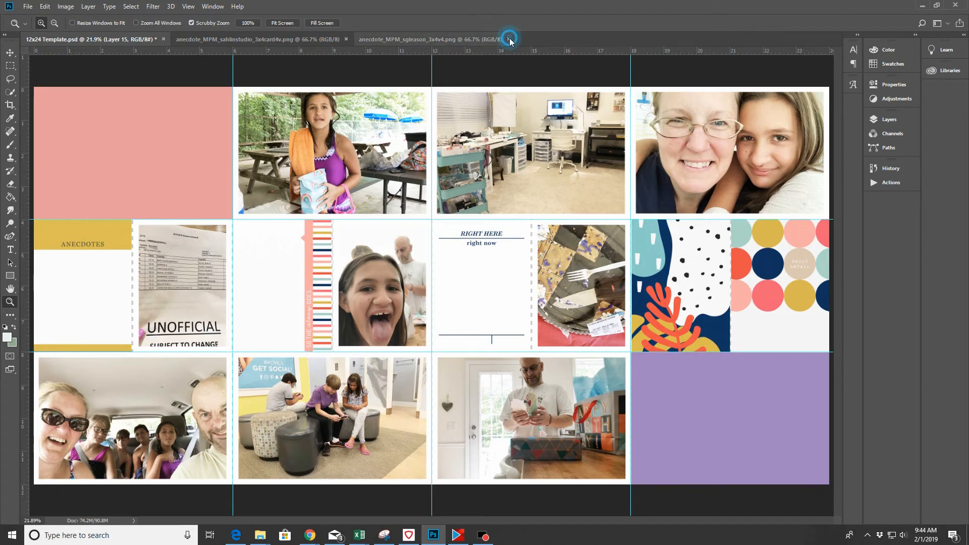
click(347, 40)
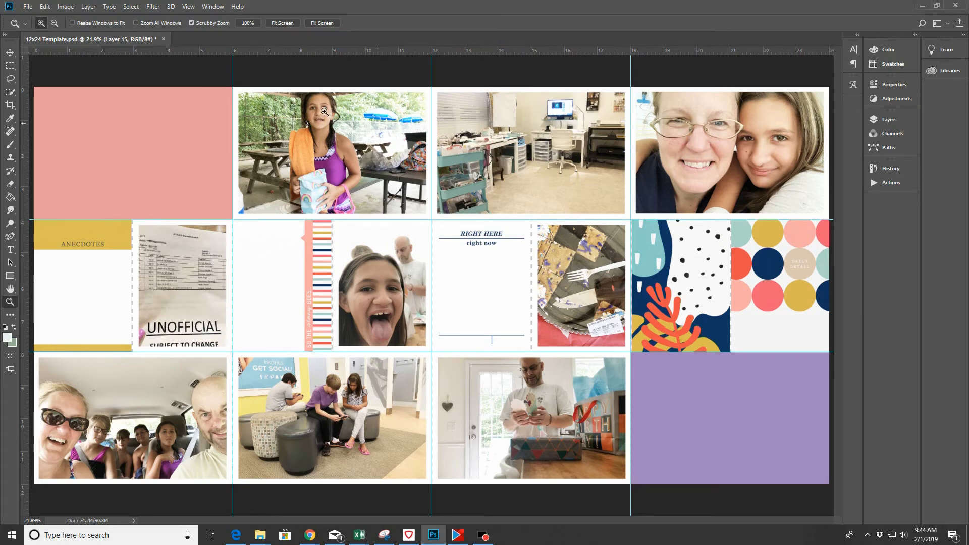
click(28, 6)
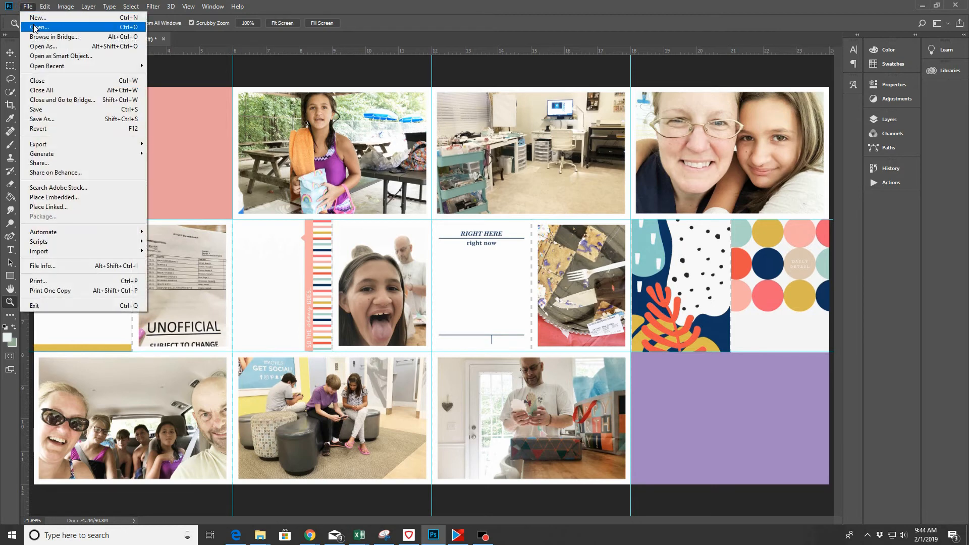
click(32, 27)
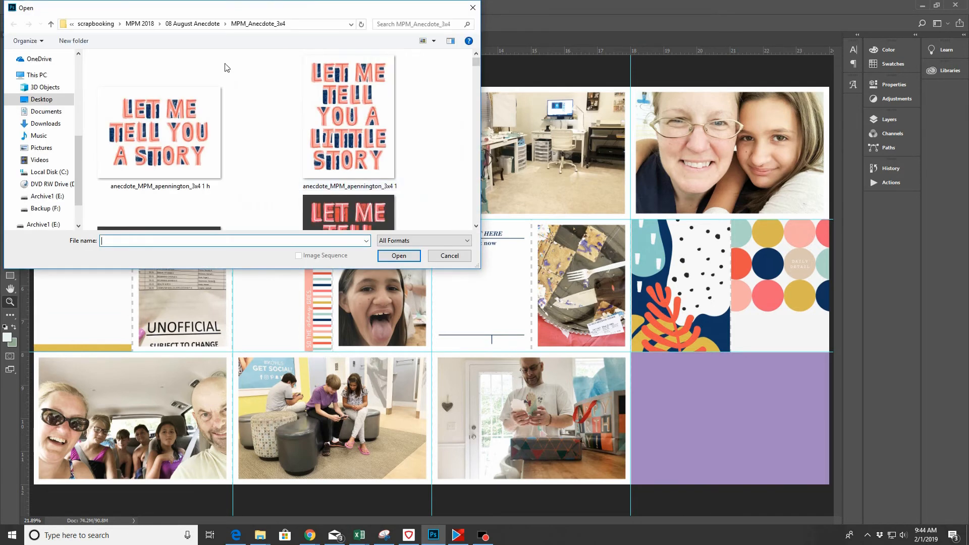
click(189, 24)
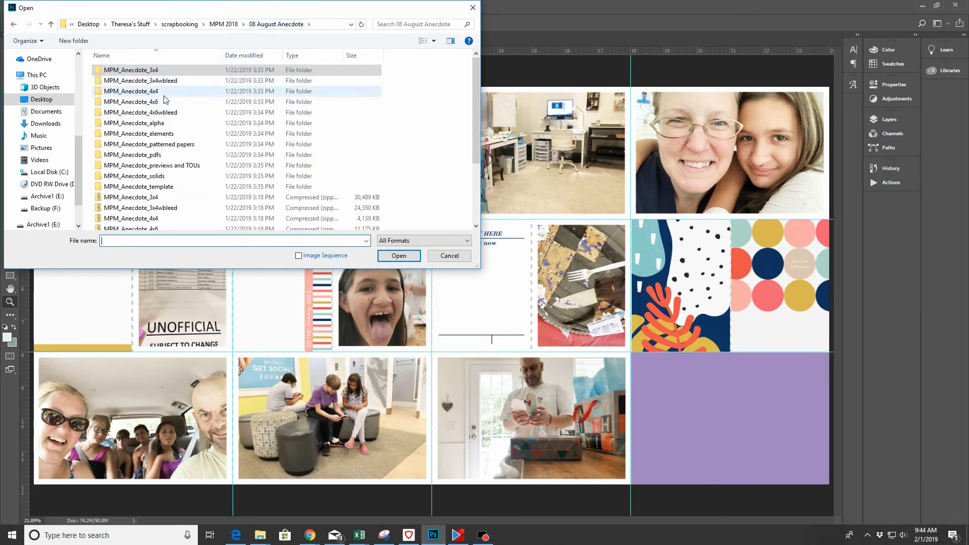
double_click(148, 103)
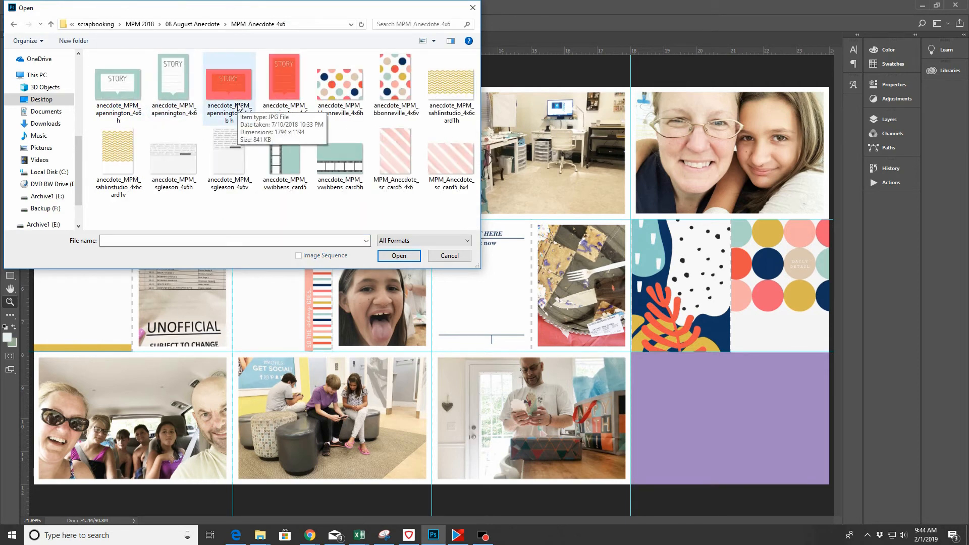
click(338, 89)
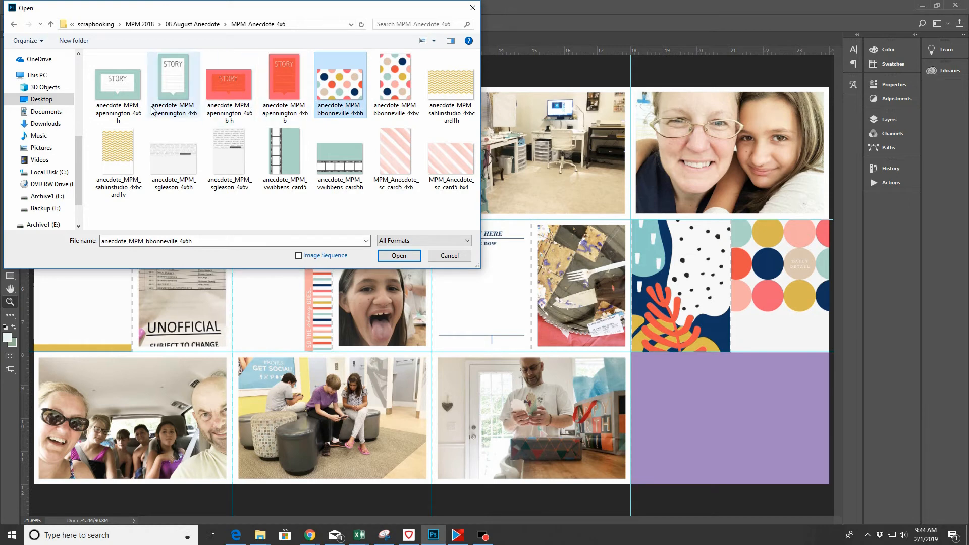
ctrl+click(109, 90)
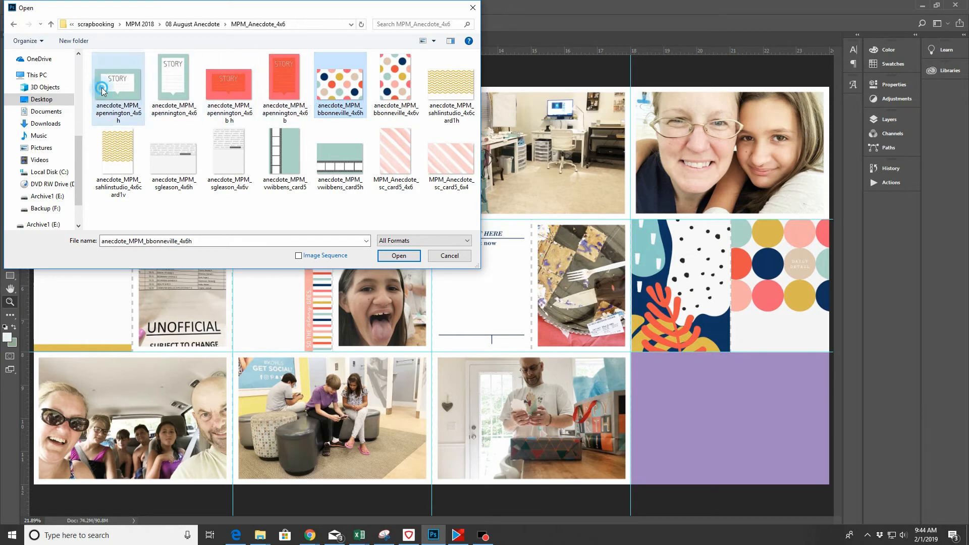
click(388, 256)
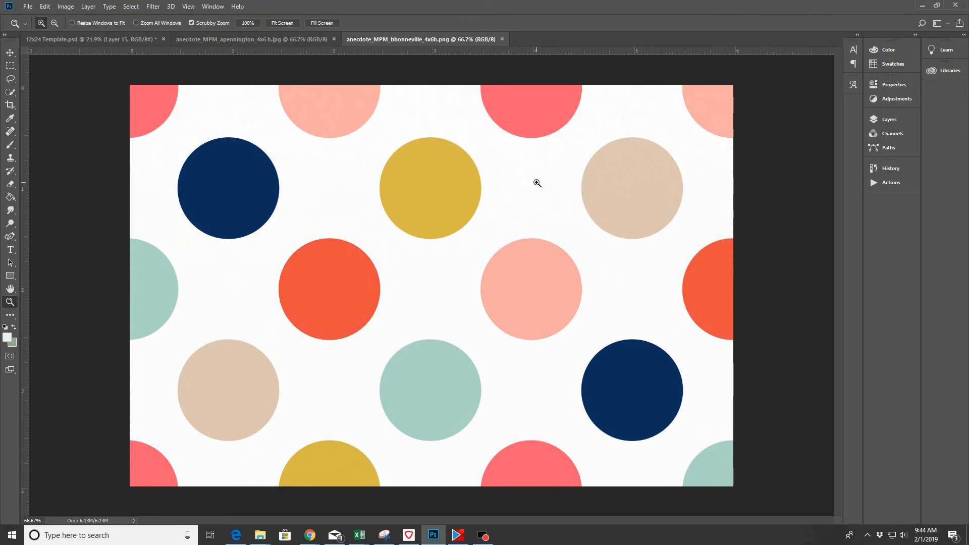
Copy the whole polka-dot card, anecdote_MPM_bbonneville_4x6h.png, and paste it into 12x24 Template.psd directly above the salmon placeholder in the top row
key(ctrl+a)
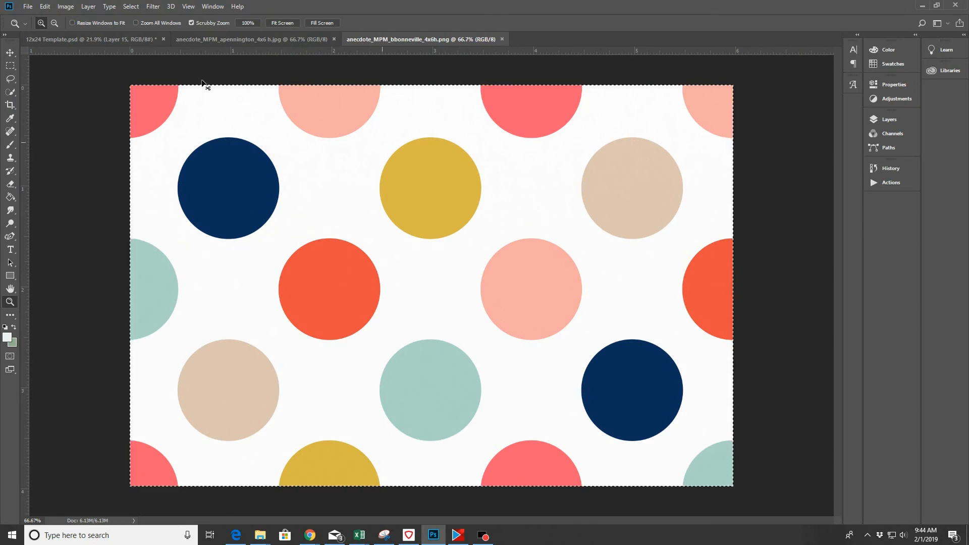
click(74, 40)
click(10, 52)
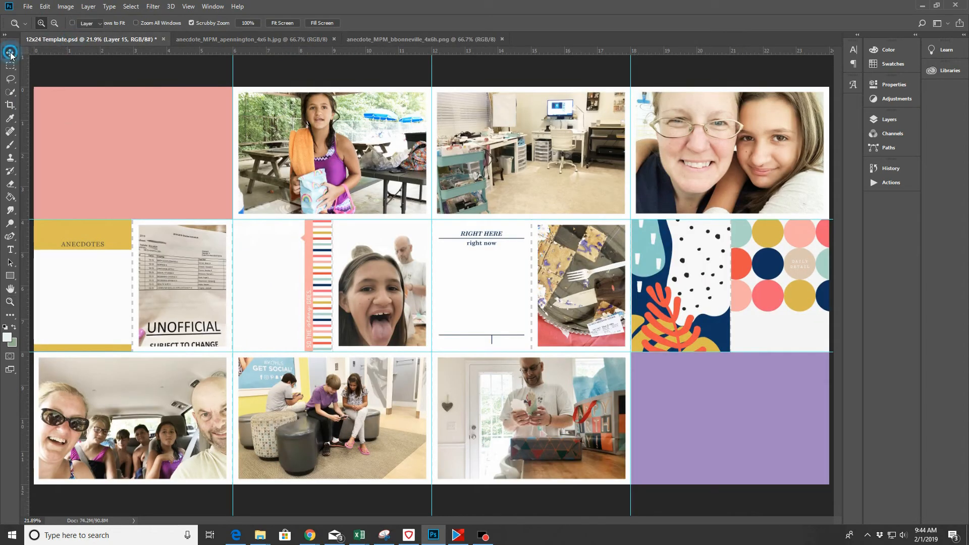
click(139, 133)
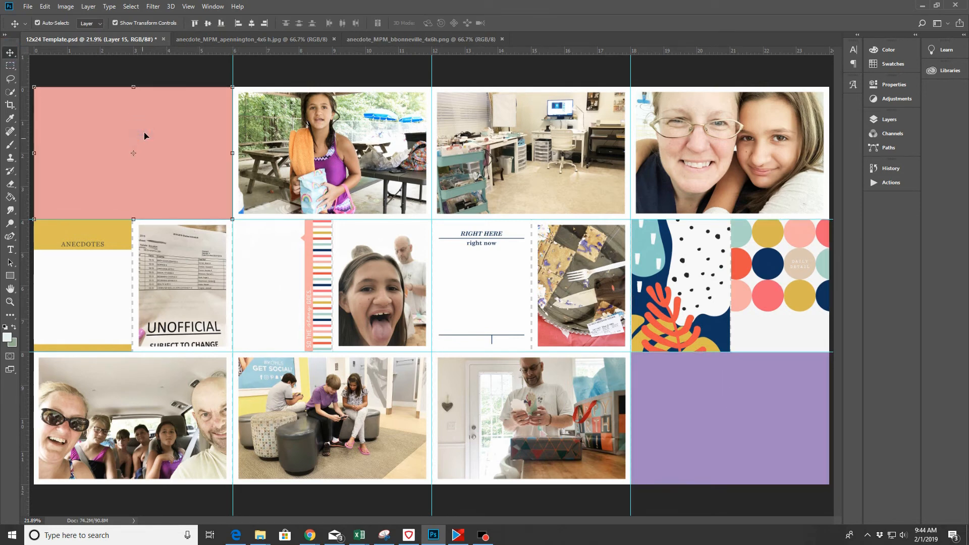
key(ctrl+v)
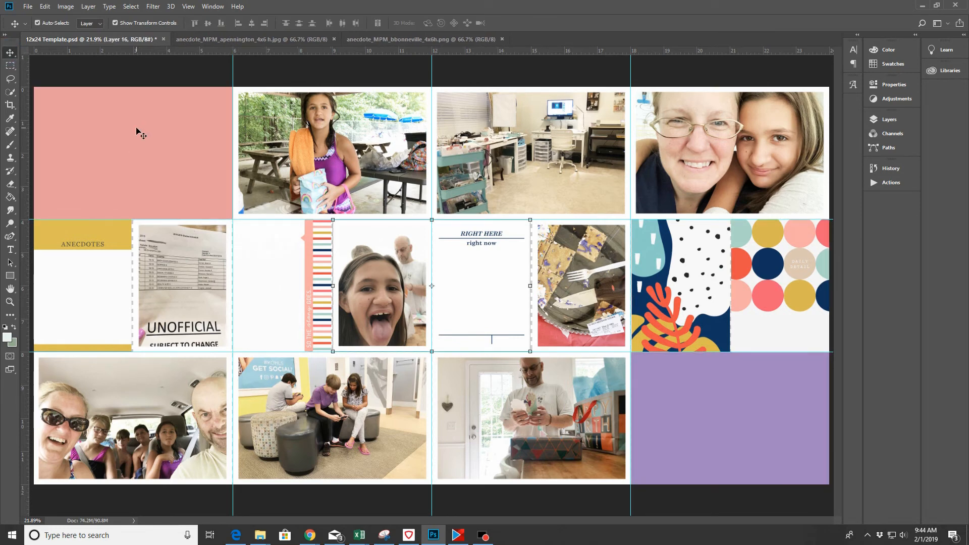
Nudge the polka-dot card slightly up and far to the left, towards the salmon placeholder in the top row
key(shift+Up)
key(shift+Up)
key(shift+Up)
key(shift+Up)
key(shift+Up)
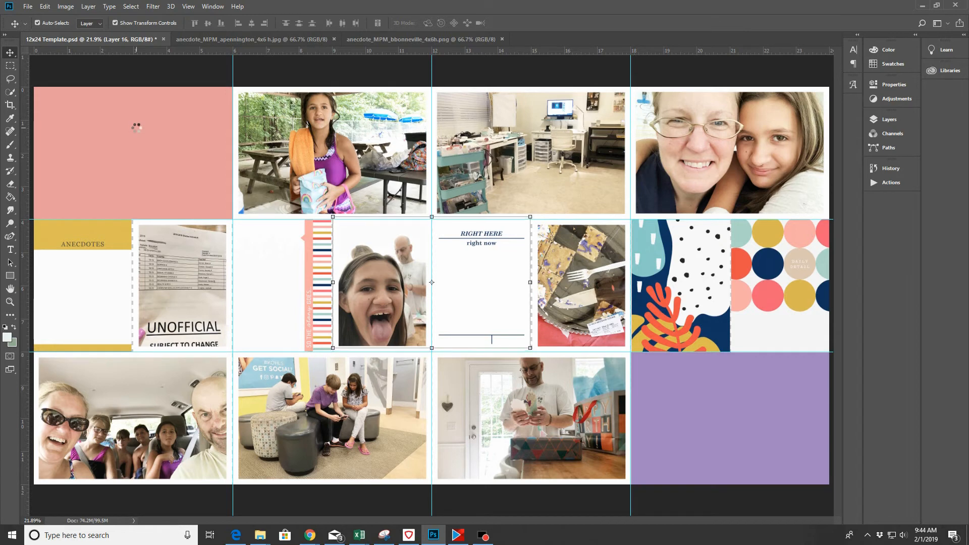
key(shift+Up)
key(shift+Up)
key(shift+Left)
key(shift+Left)
key(shift+Left)
key(shift+Left)
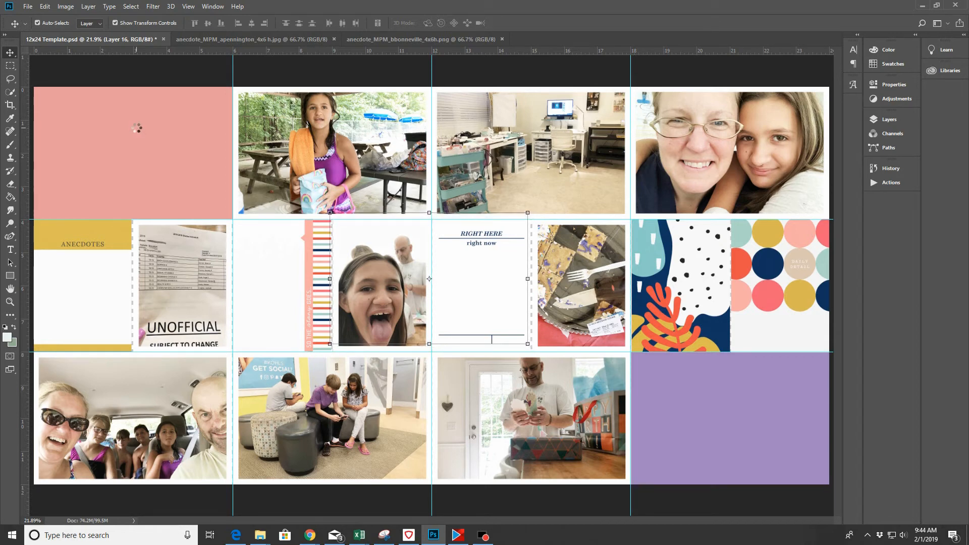
key(shift+Left)
key(shift+Left)
key(shift+Left)
key(shift+Left)
key(shift+Left)
key(shift+Left)
key(shift+Left)
key(shift+Left)
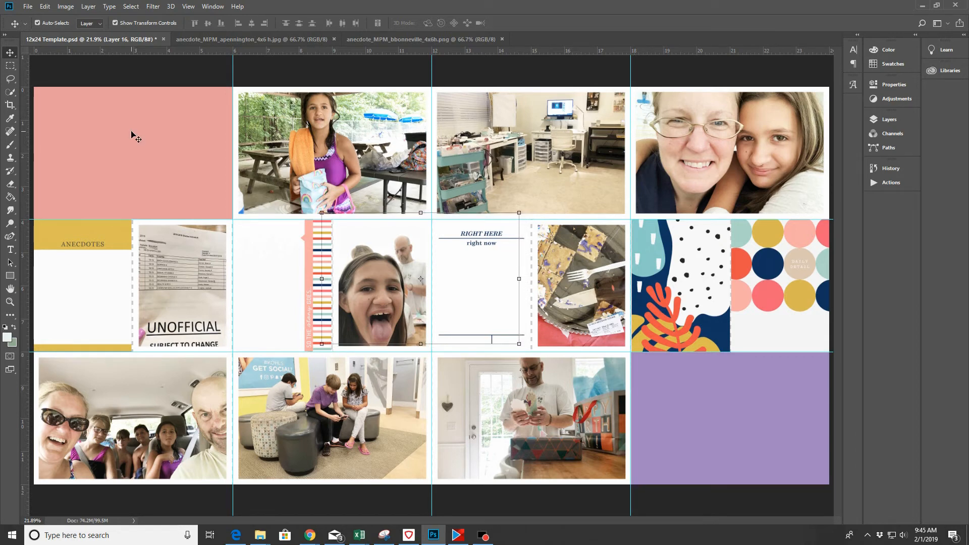
key(shift+Left)
key(shift+Left)
key(shift+Left)
key(shift+Left)
key(shift+Left)
key(shift+Left)
key(shift+Left)
key(shift+Left)
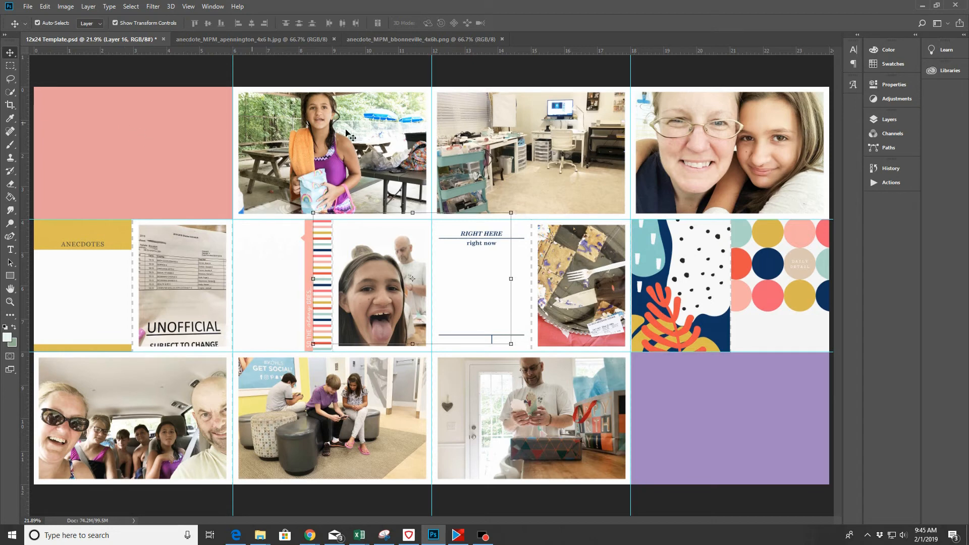
key(shift+Left)
key(shift+Left)
key(shift+Left)
key(shift+Left)
key(shift+Left)
key(shift+Left)
key(shift+Left)
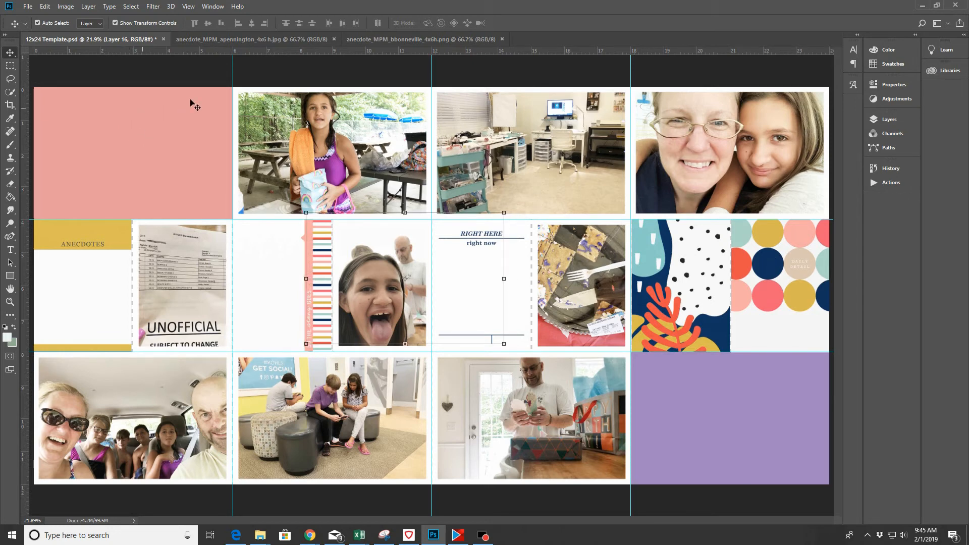
key(shift+Left)
key(shift+Left)
key(shift+Left)
key(shift+Left)
key(shift+Left)
key(shift+Left)
key(shift+Left)
key(shift+Left)
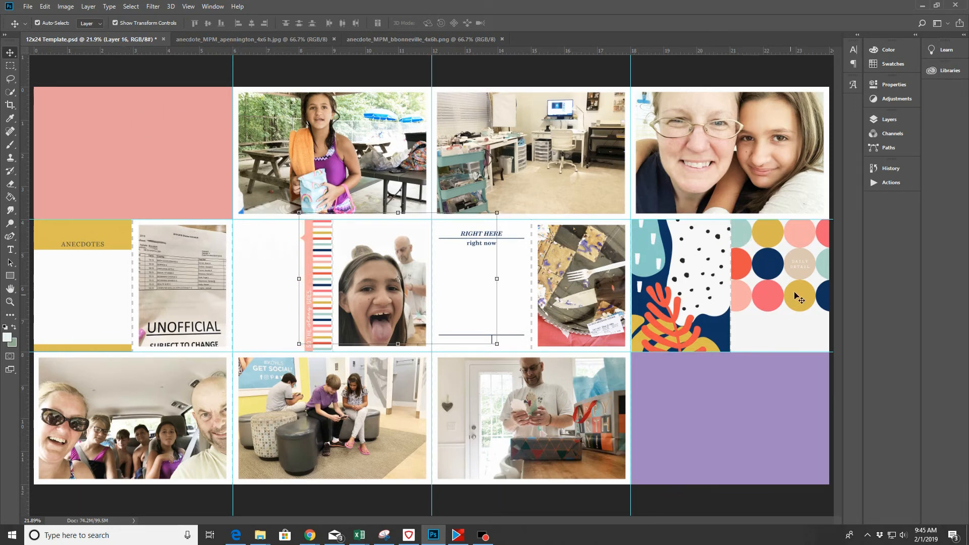
key(shift+Left)
key(shift+Left)
key(shift+Left)
key(shift+Left)
key(shift+Left)
key(shift+Left)
key(shift+Left)
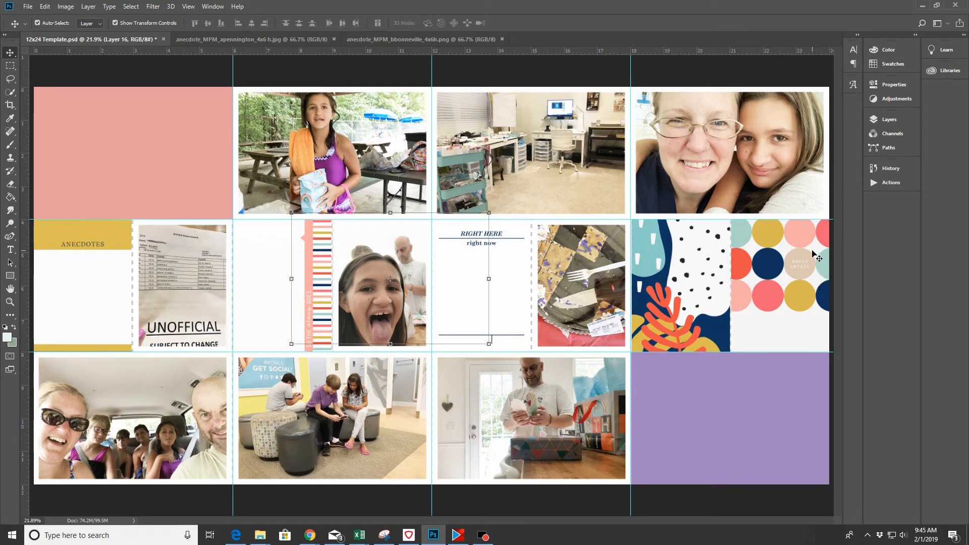
key(shift+Left)
key(shift+Left)
key(shift+Left)
key(shift+Left)
key(shift+Left)
key(shift+Left)
key(shift+Left)
key(shift+Left)
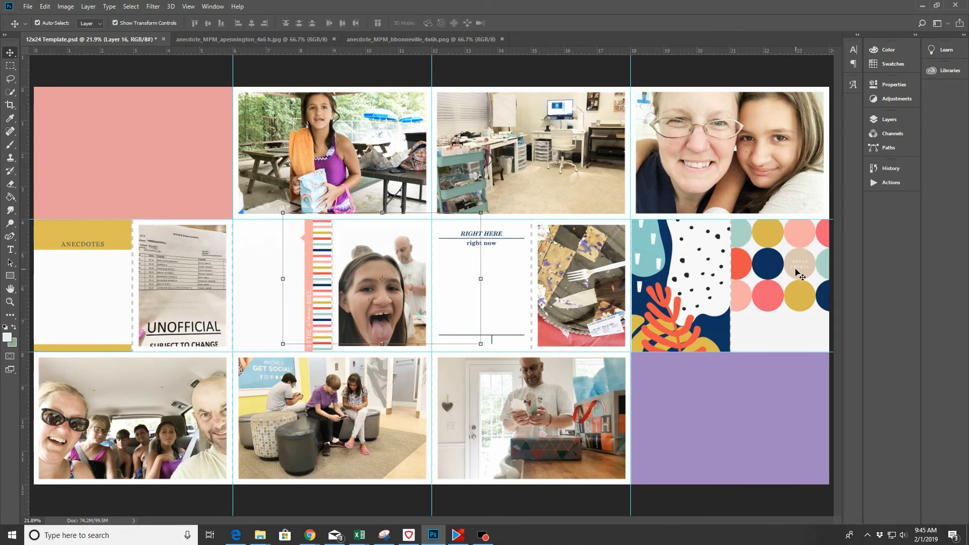
key(shift+Left)
key(shift+Left)
key(shift+Left)
key(shift+Left)
key(shift+Left)
key(shift+Left)
key(shift+Left)
key(shift+Left)
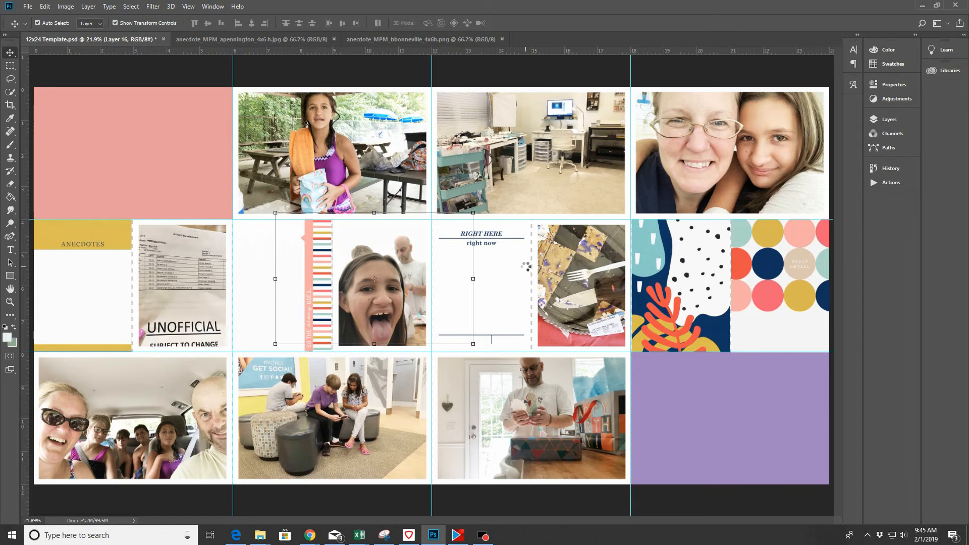
key(shift+Left)
key(shift+Left)
key(shift+Left)
key(shift+Left)
key(shift+Left)
key(shift+Left)
key(shift+Left)
key(shift+Left)
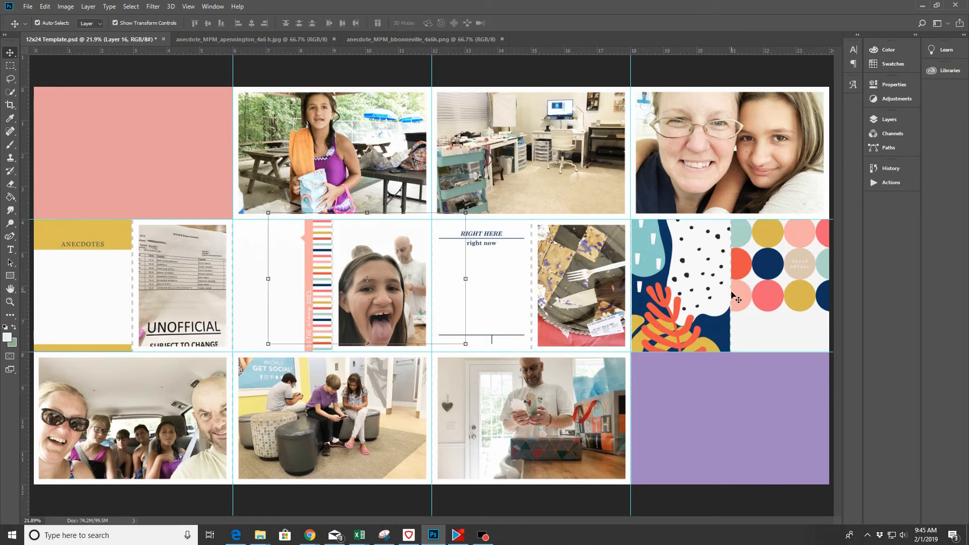
key(shift+Left)
key(shift+Left)
key(shift+Left)
key(shift+Left)
key(shift+Left)
key(shift+Left)
key(shift+Left)
key(shift+Left)
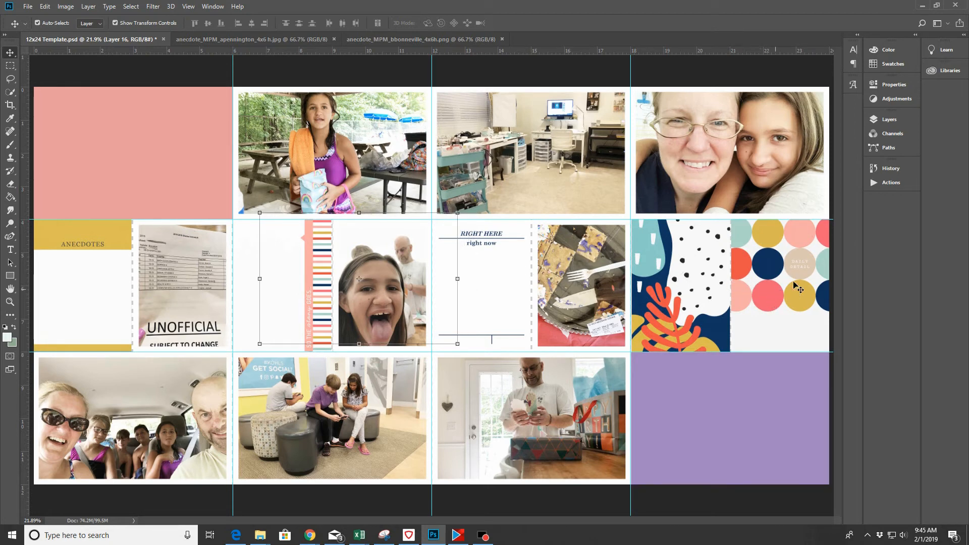
key(shift+Left)
key(shift+Left)
key(shift+Left)
key(shift+Left)
key(shift+Left)
key(shift+Left)
key(shift+Left)
key(shift+Left)
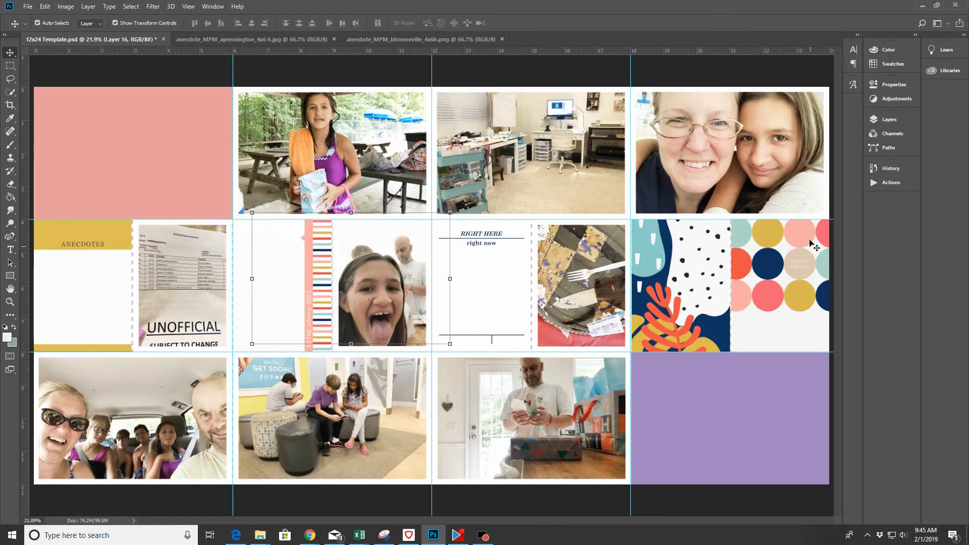
key(shift+Left)
key(shift+Left)
key(shift+Left)
key(shift+Left)
key(shift+Left)
key(shift+Left)
key(shift+Left)
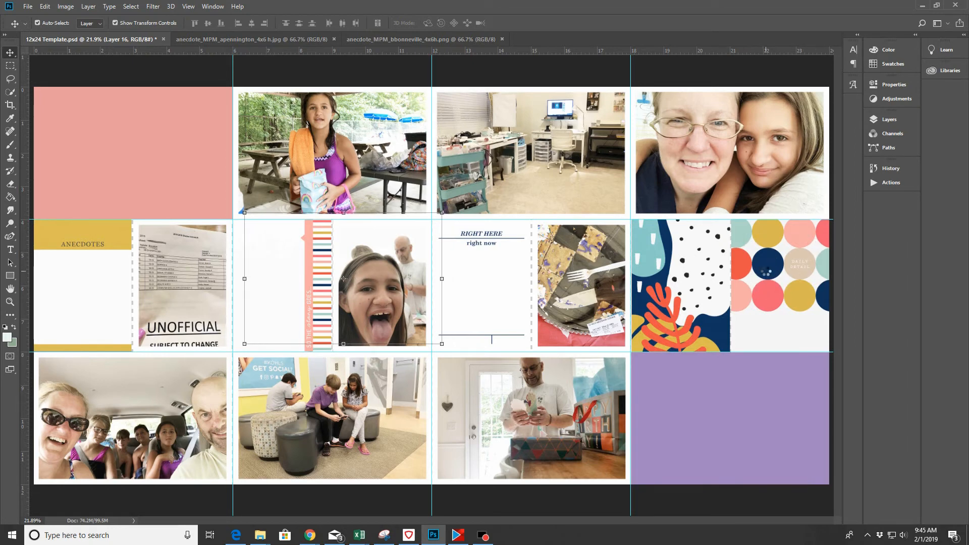
key(shift+Left)
key(shift+Left)
key(shift+Left)
key(shift+Left)
key(shift+Left)
key(shift+Left)
key(shift+Left)
key(shift+Left)
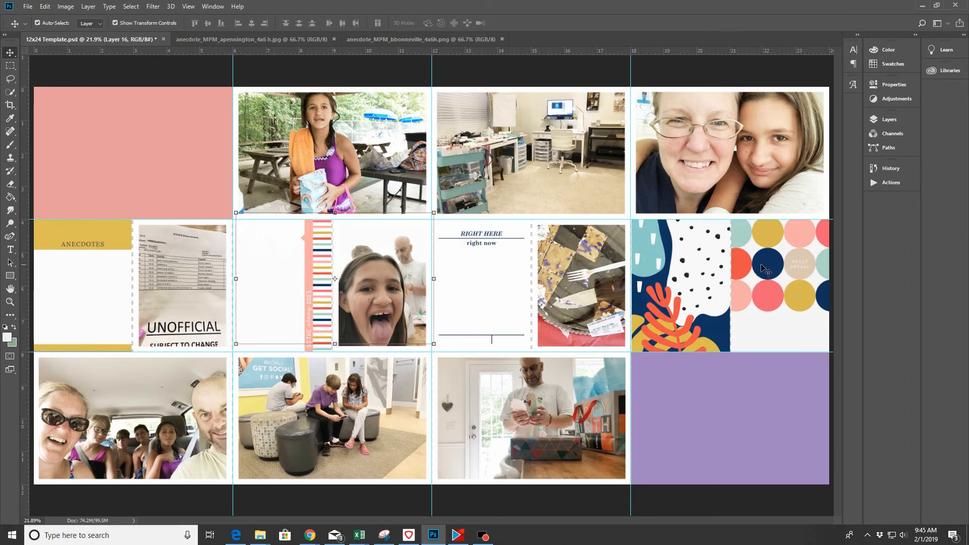
key(shift+Left)
key(shift+Left)
key(shift+Left)
key(shift+Left)
key(shift+Left)
key(shift+Left)
key(shift+Left)
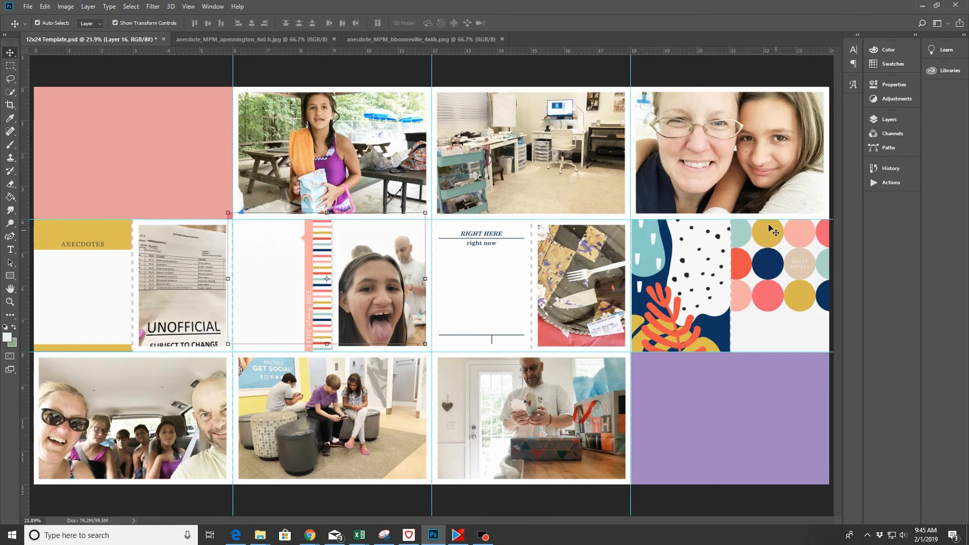
key(shift+Left)
key(shift+Left)
key(shift+Left)
key(shift+Left)
key(shift+Left)
key(shift+Left)
key(shift+Left)
key(shift+Left)
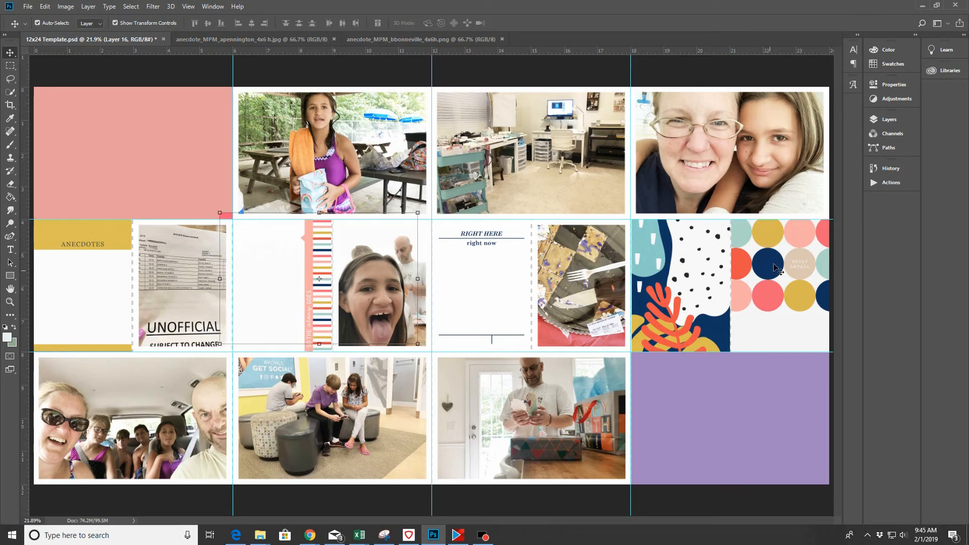
key(shift+Left)
key(shift+Left)
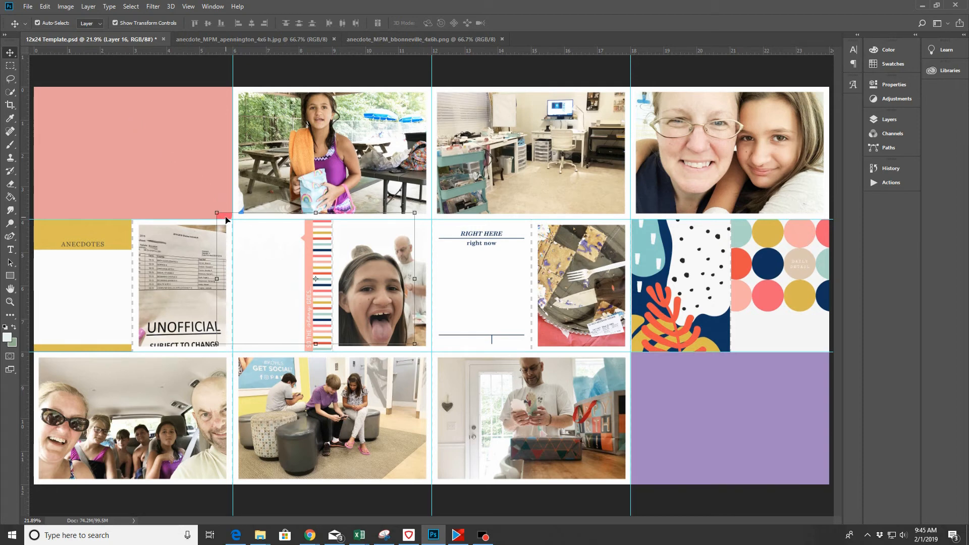
Move the polka-dot card onto the salmon placeholder and enlarge it from its lower-right corner to about 102% to cover it
drag(228, 218, 43, 91)
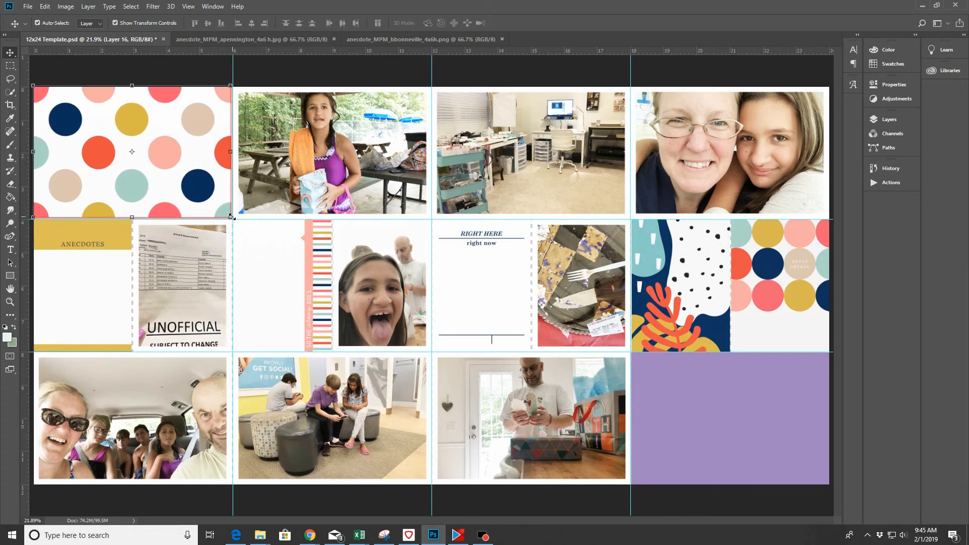
drag(228, 216, 235, 219)
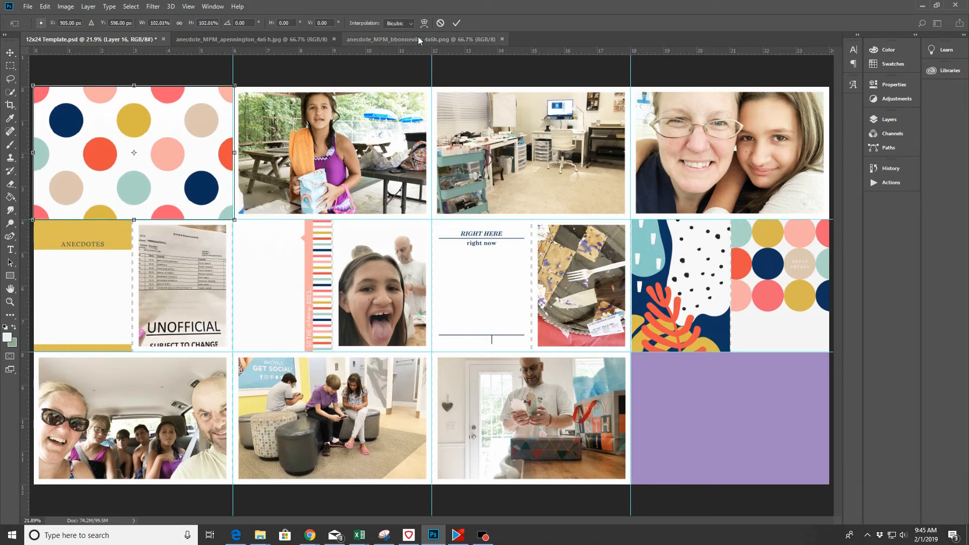
click(457, 24)
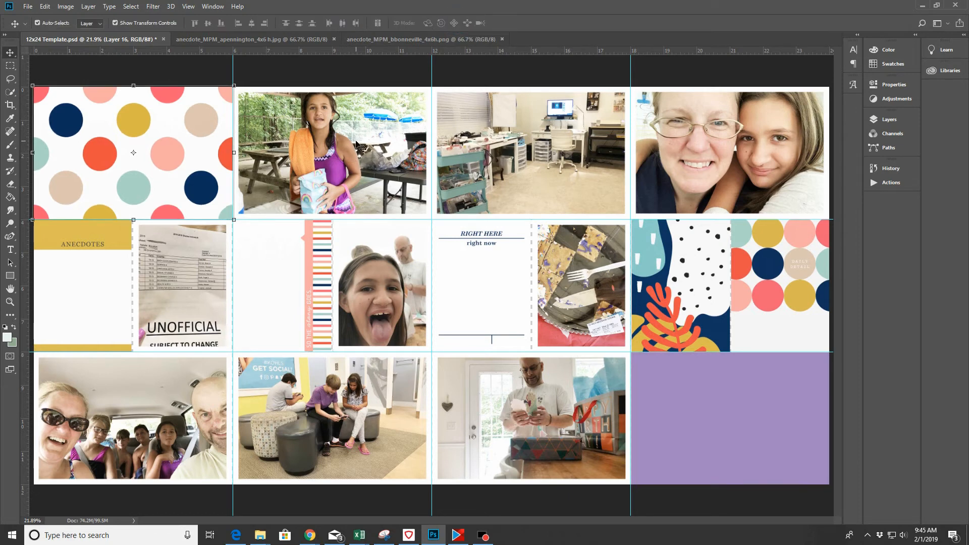
Copy the whole STORY card, anecdote_MPM_apennington_4x6 h.jpg, and return to the purple placeholder in 12x24 Template.psd
click(404, 40)
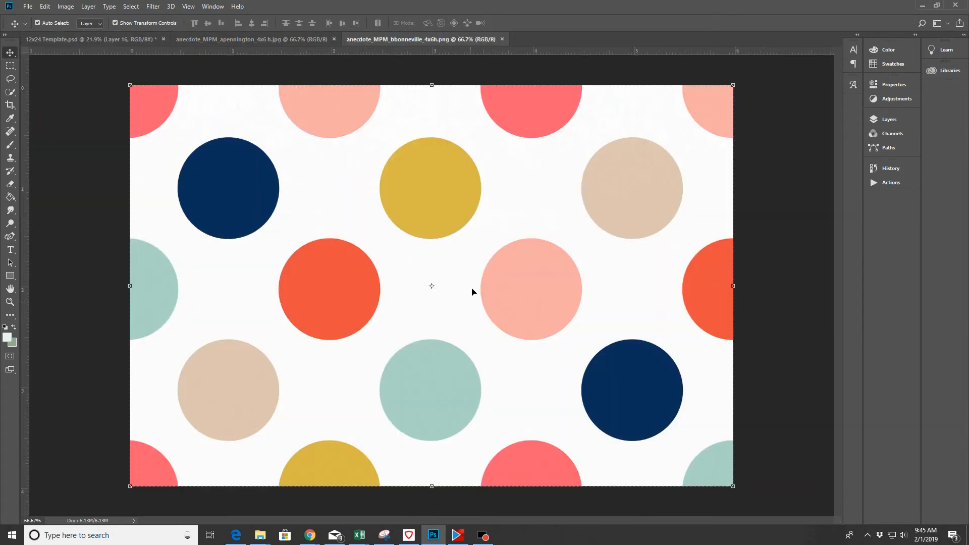
click(263, 40)
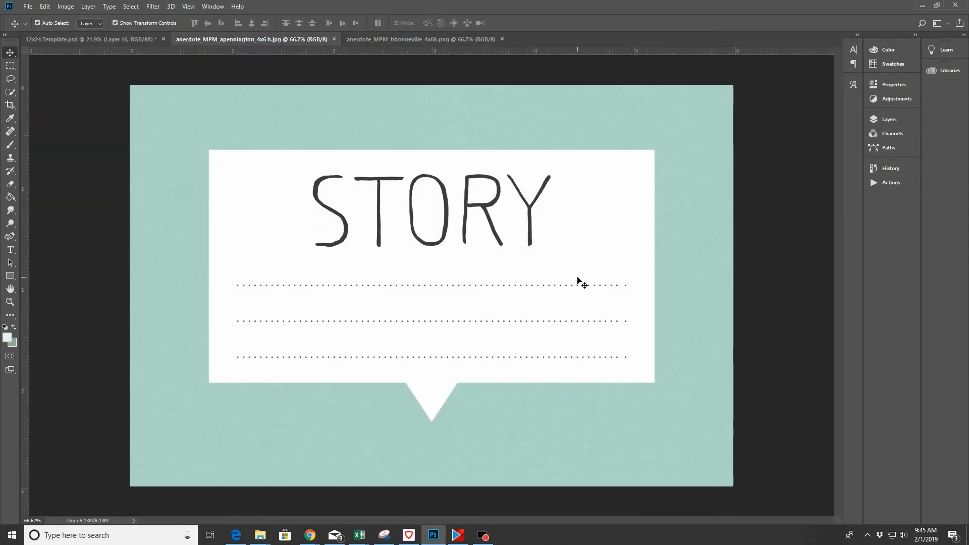
key(ctrl+a)
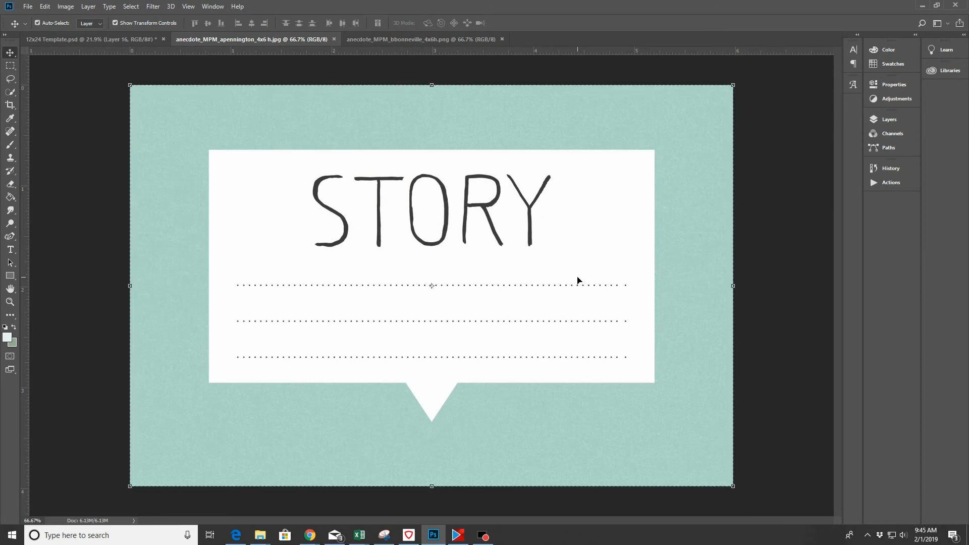
click(105, 38)
click(10, 301)
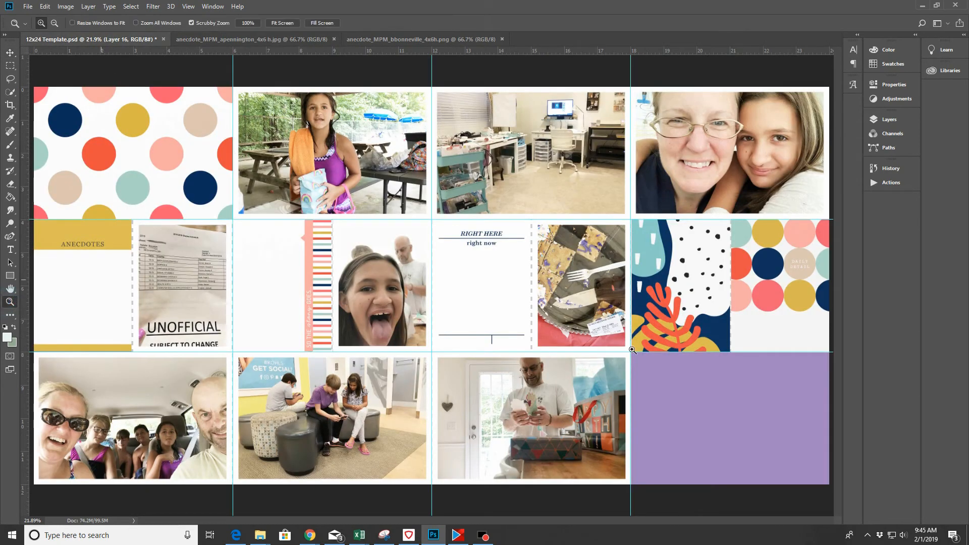
mouse_move(752, 427)
mouse_down()
mouse_move(767, 448)
mouse_move(759, 432)
mouse_up()
scroll(759, 432, down, 3)
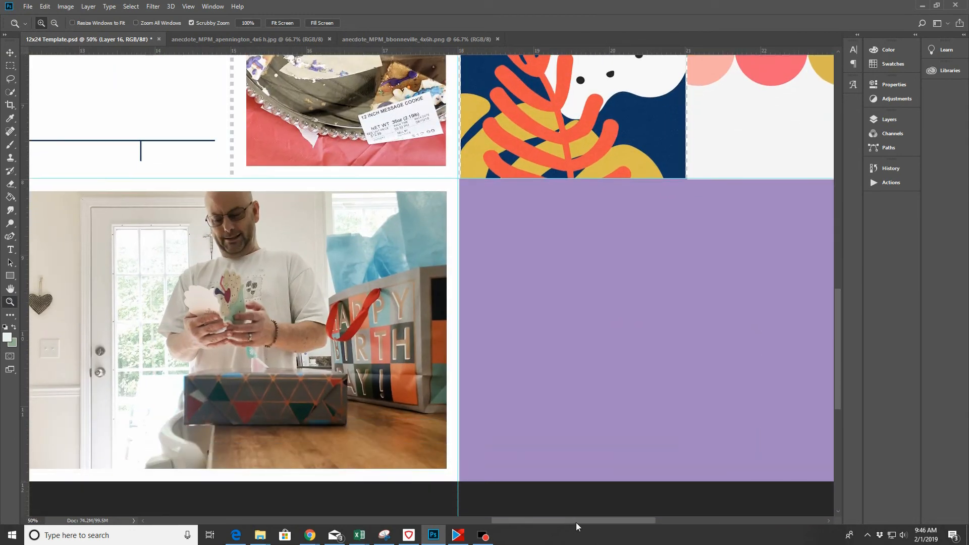
drag(576, 523, 617, 519)
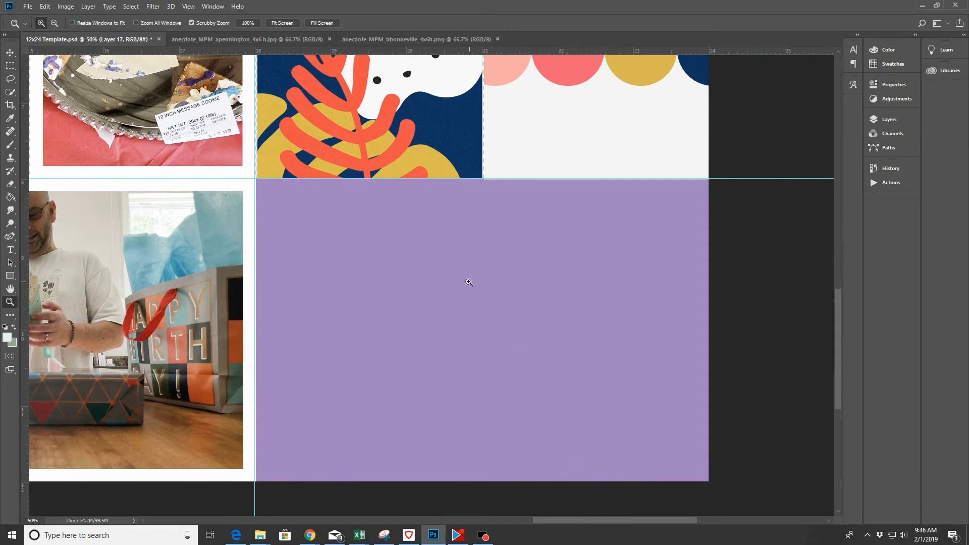
Delete the misplaced paste of the STORY card, Layer 17, from Group 1
click(10, 53)
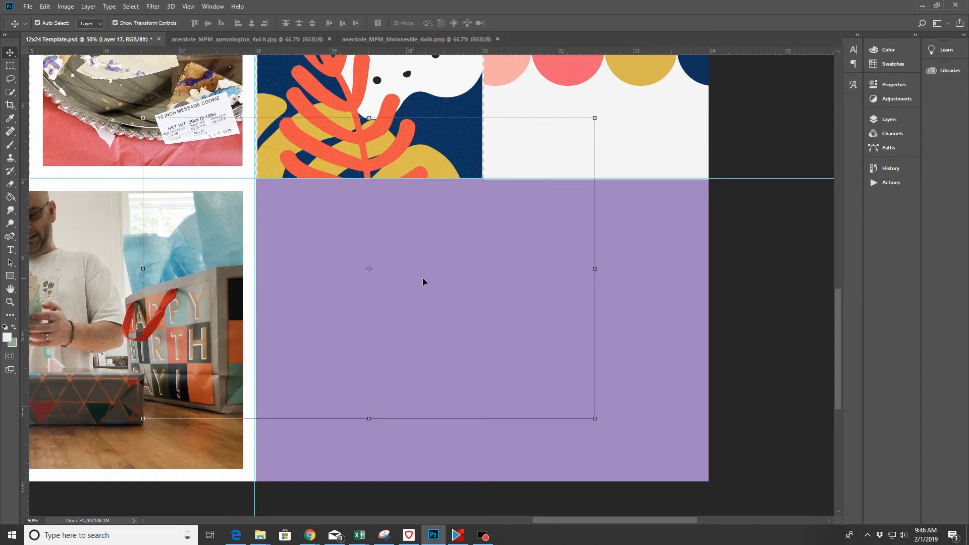
click(907, 120)
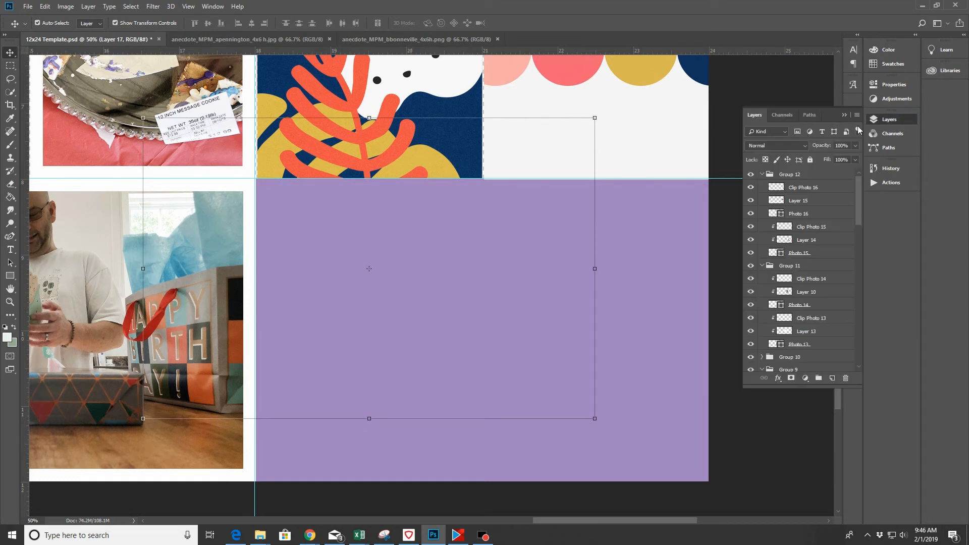
drag(857, 189, 859, 328)
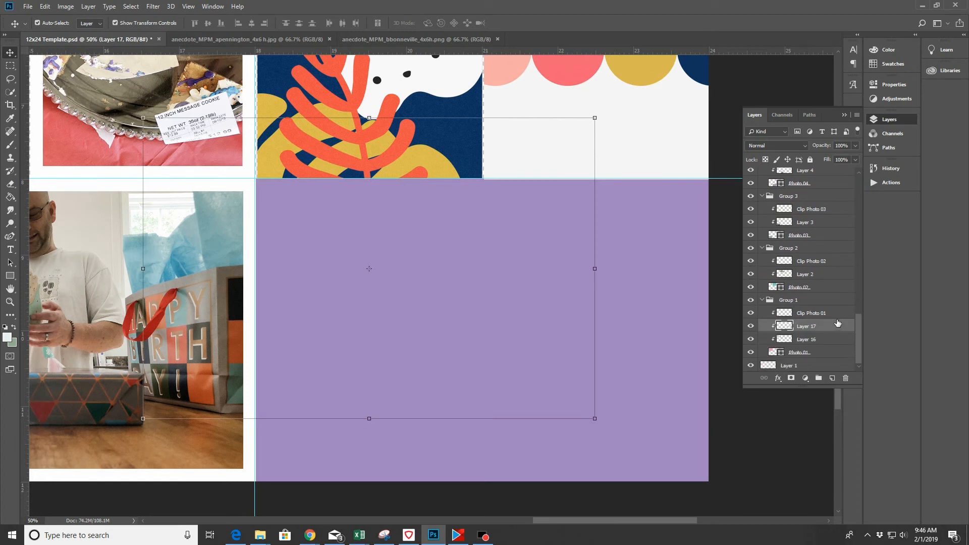
key(Delete)
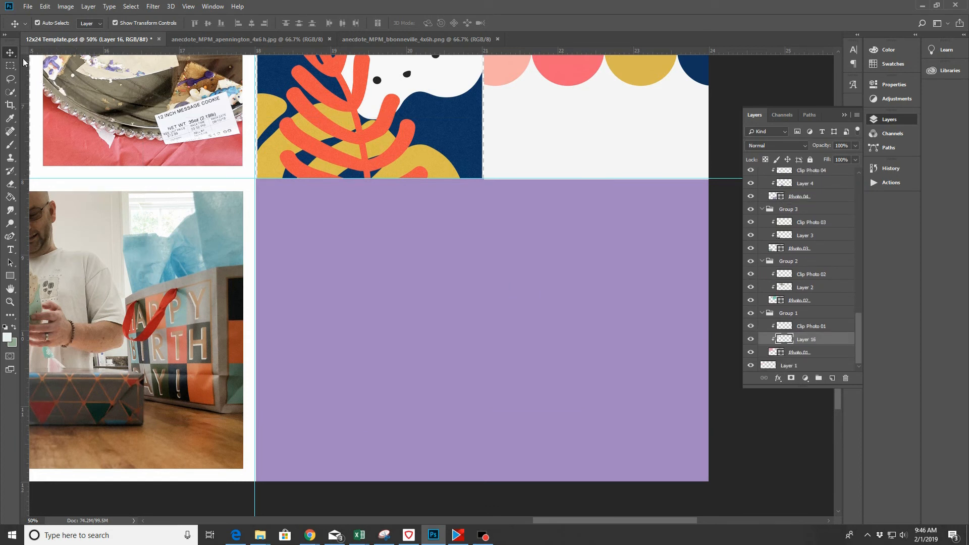
Paste the STORY card directly above Photo 12 and fit it over the purple placeholder, enlarging it from its lower-right corner to about 101%
click(395, 268)
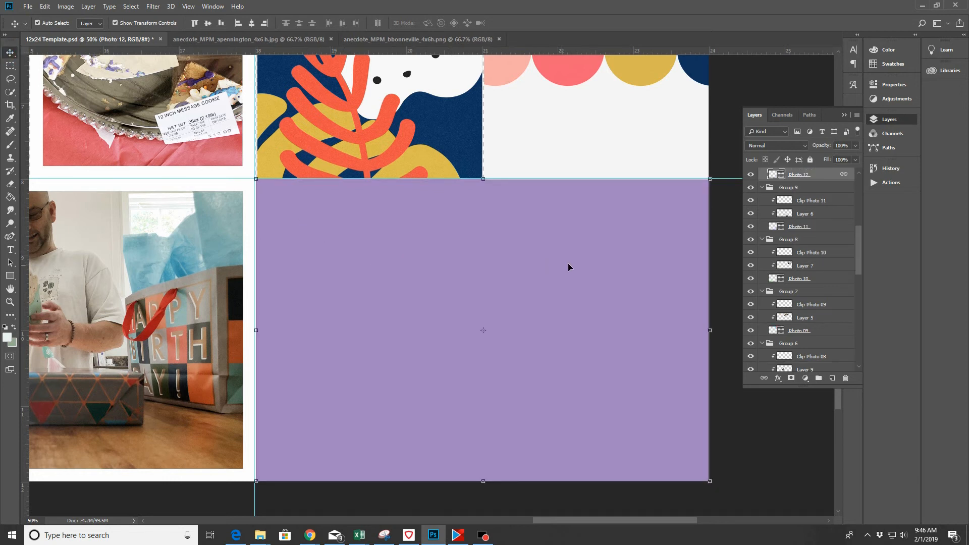
key(ctrl+v)
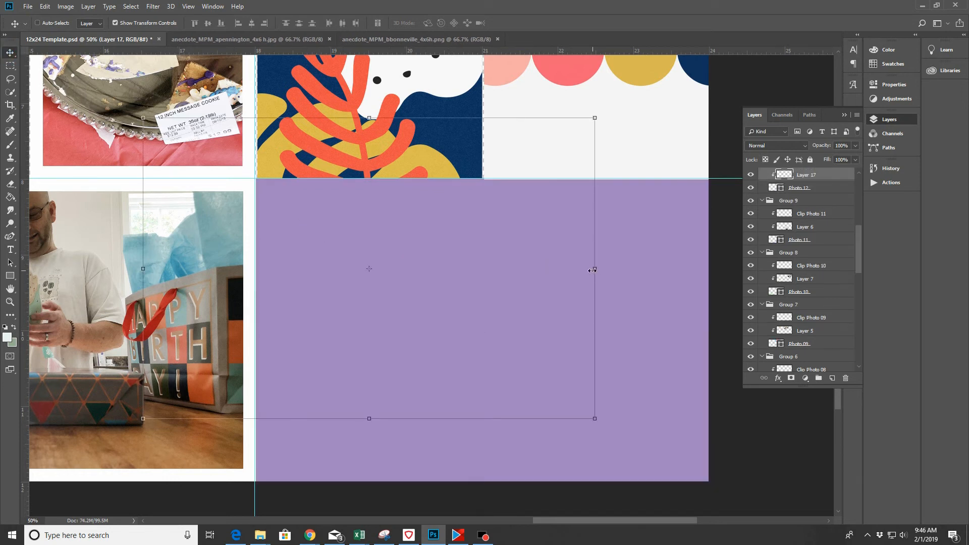
drag(556, 229, 664, 297)
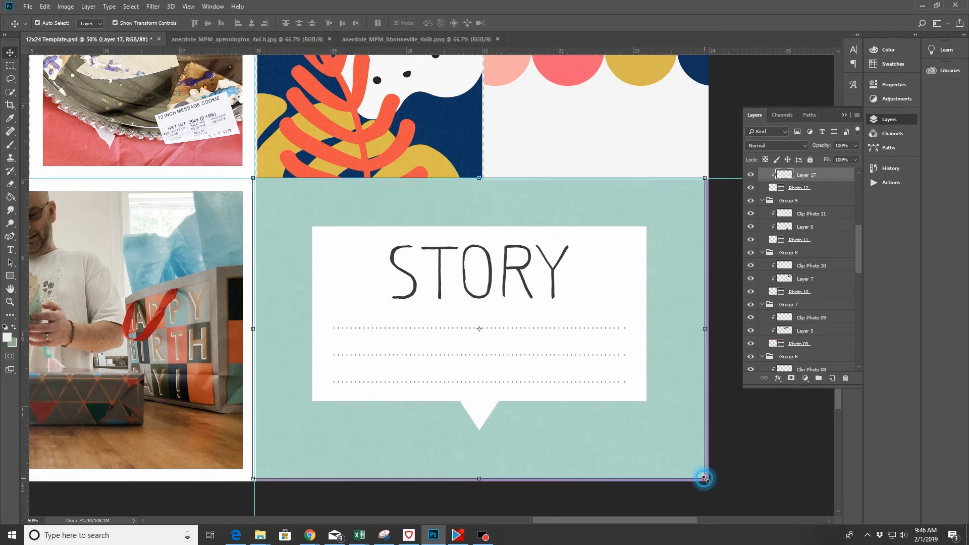
drag(704, 478, 709, 482)
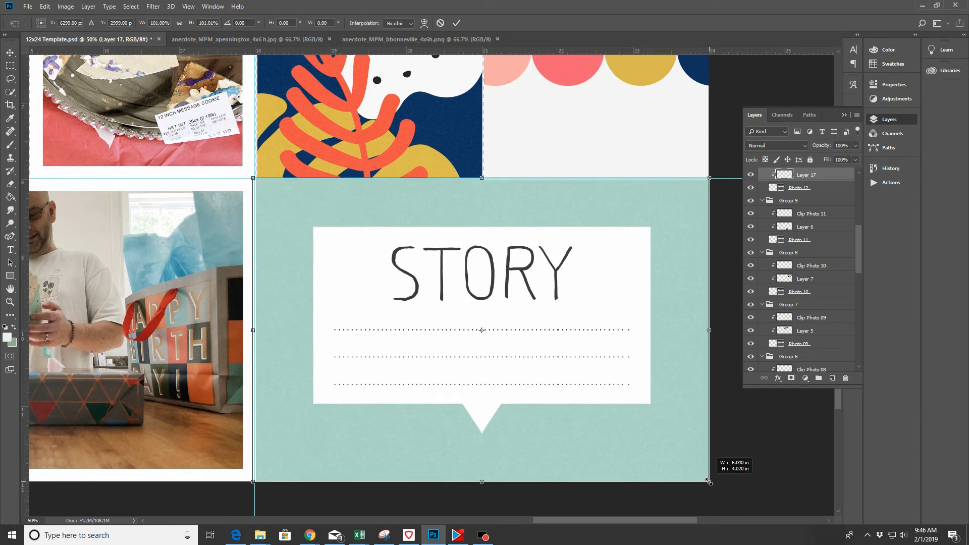
click(456, 24)
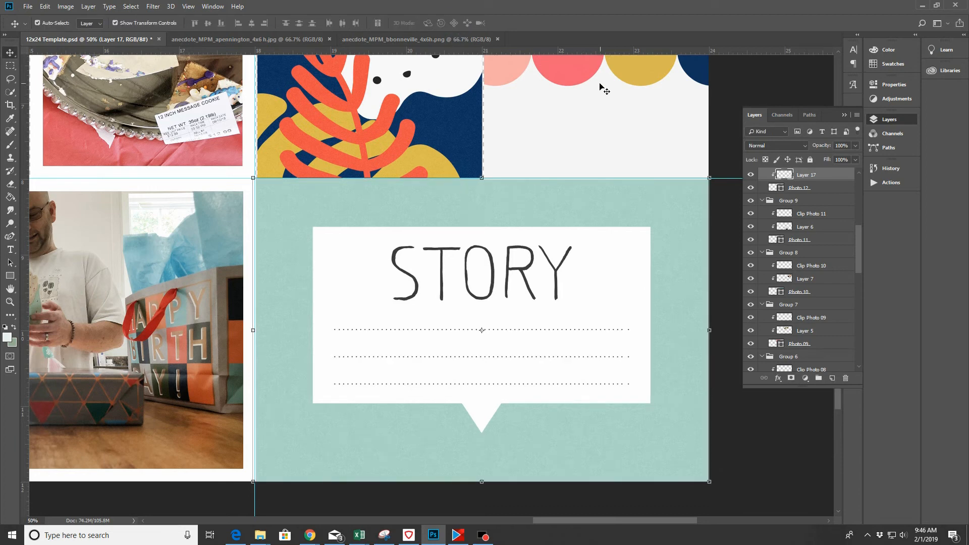
Nudge the STORY card slightly right to line up with its placeholder, and fit the whole 12x24 template in view
key(Right)
key(Right)
key(Right)
key(Right)
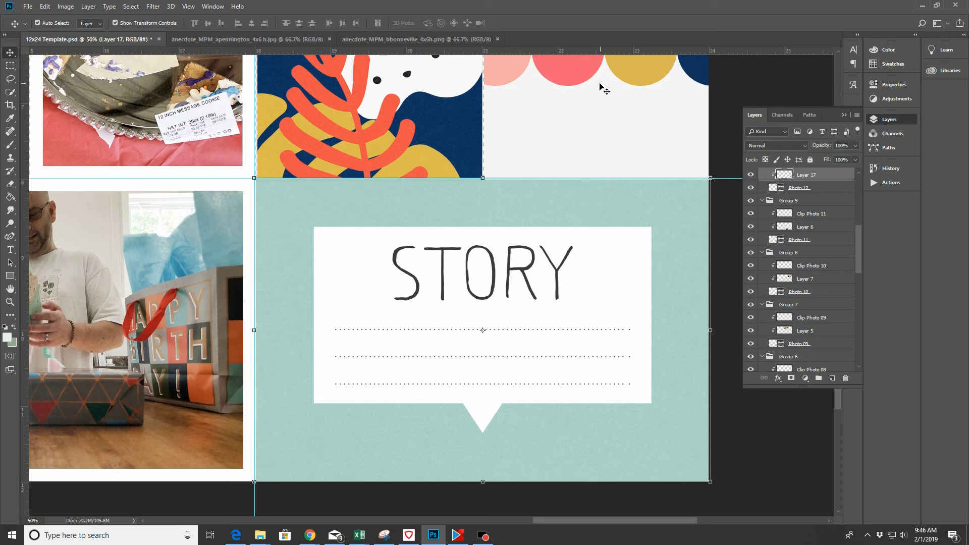
click(9, 302)
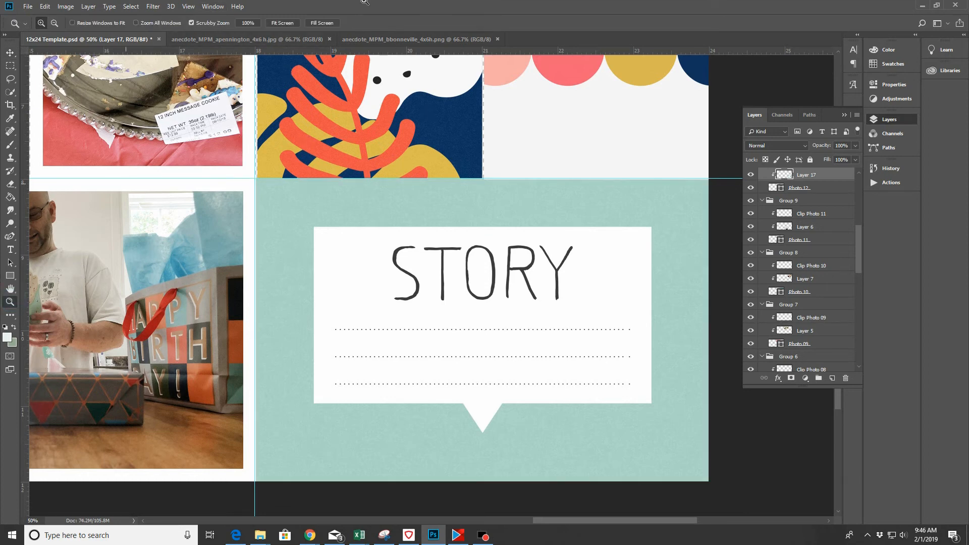
click(283, 24)
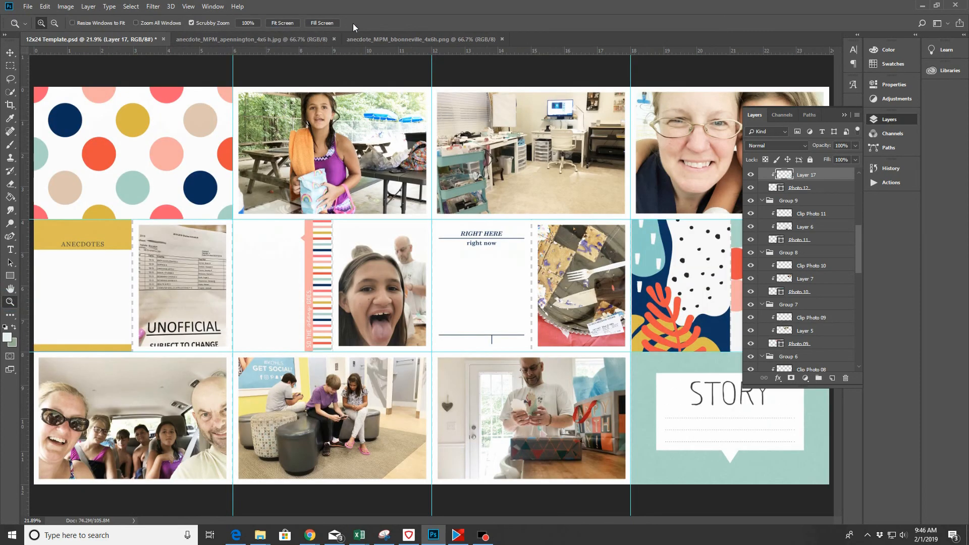
click(846, 116)
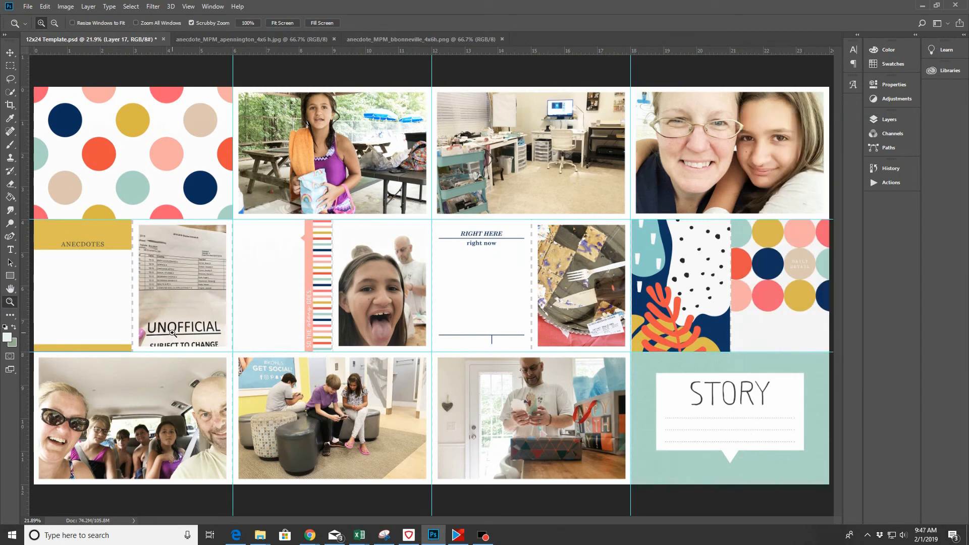
click(502, 38)
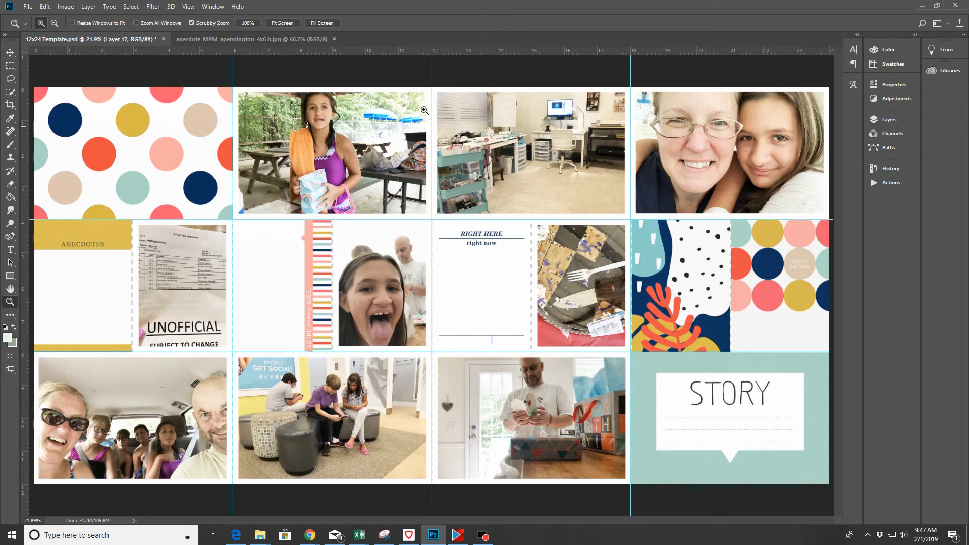
click(333, 39)
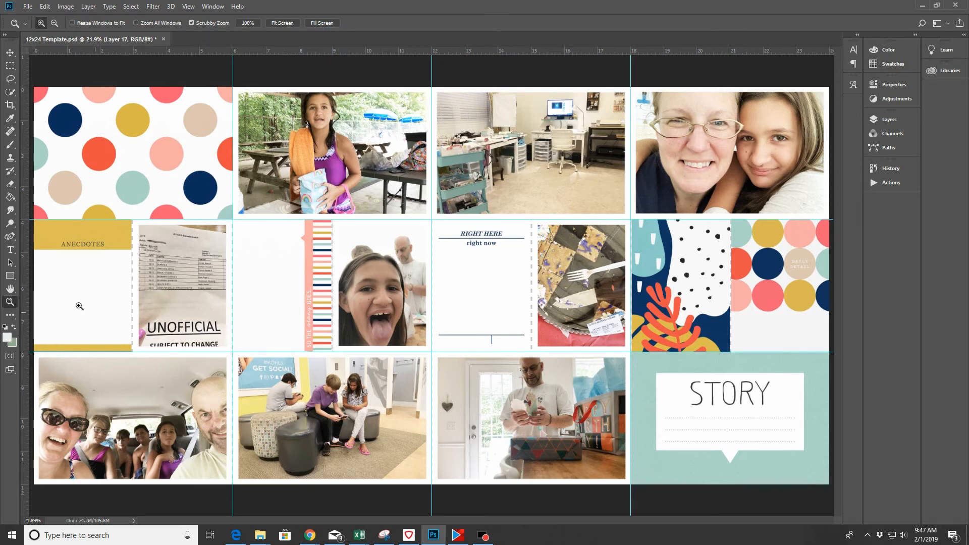
click(54, 23)
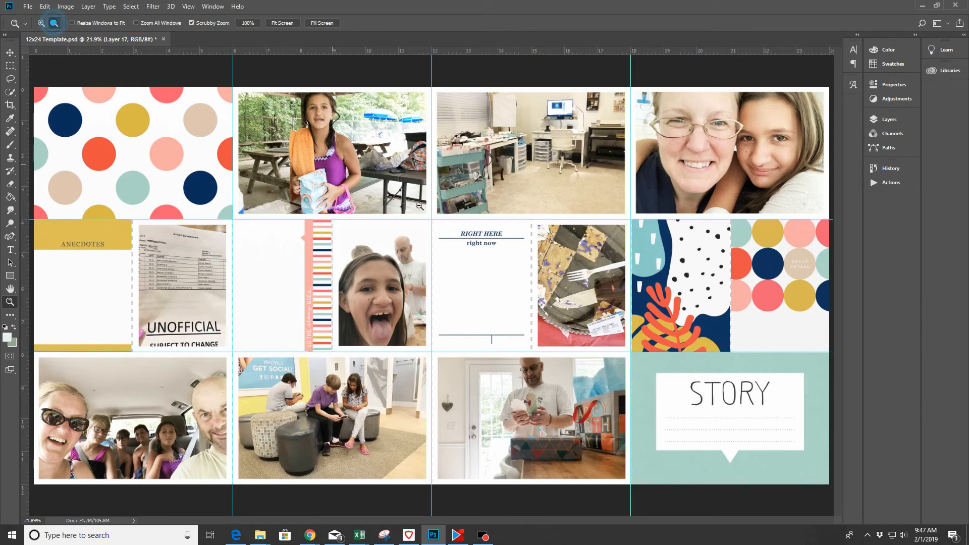
click(482, 218)
Start saving the filled template under a new location and browse to the Project Life 2018 folder inside Larkindesign
click(28, 7)
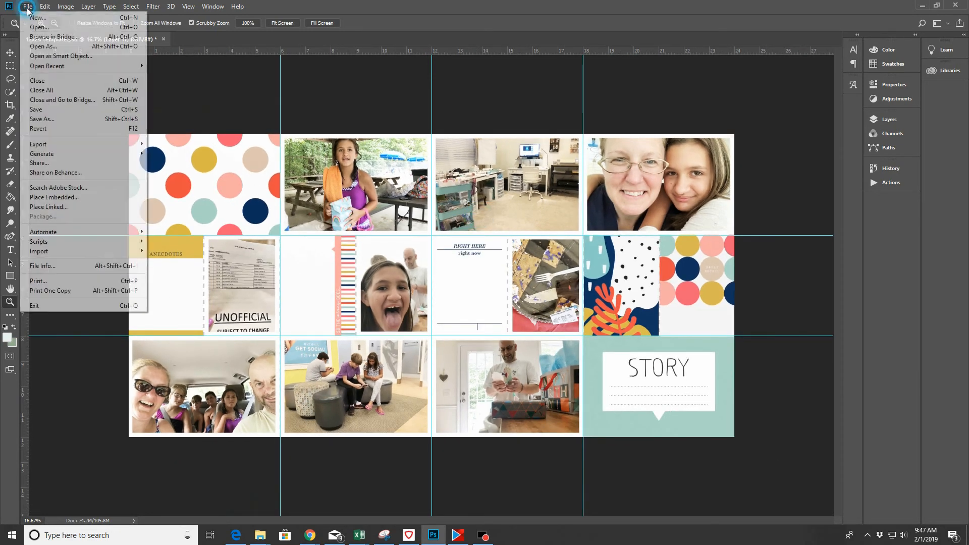
click(40, 119)
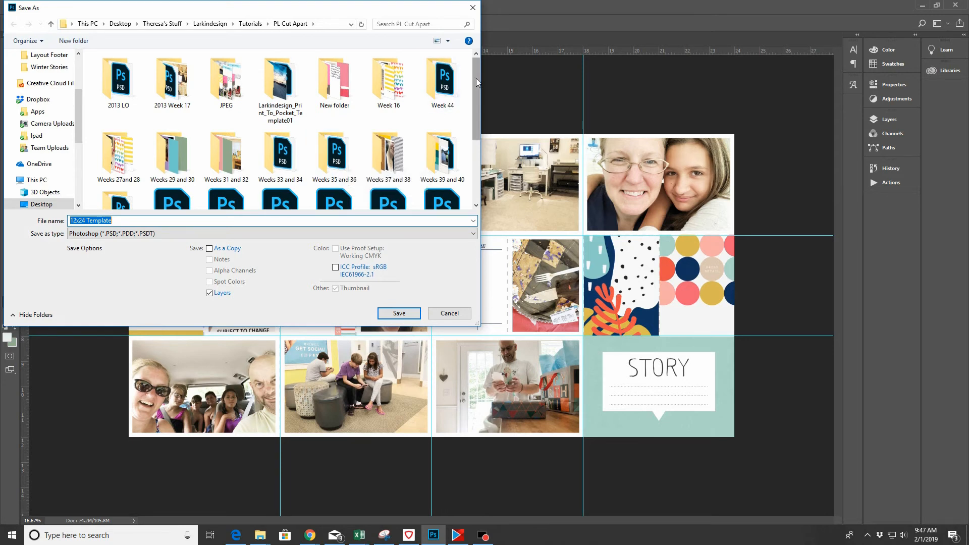
scroll(478, 102, down, 1)
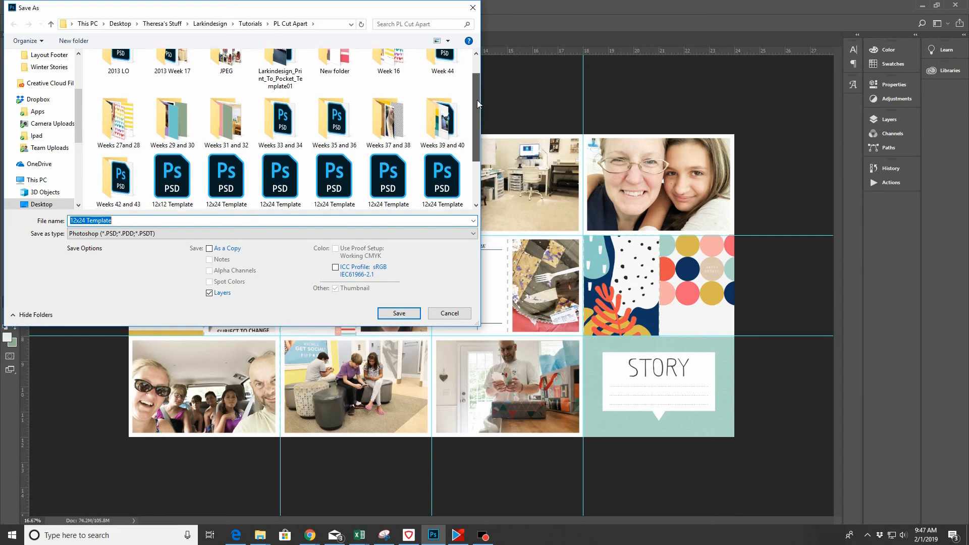
scroll(477, 105, down, 1)
scroll(479, 129, up, 2)
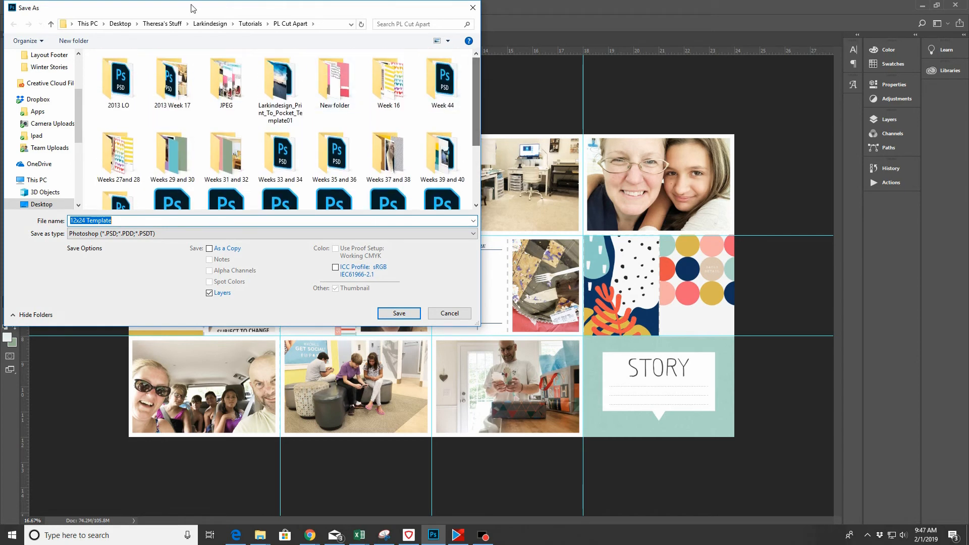
click(207, 24)
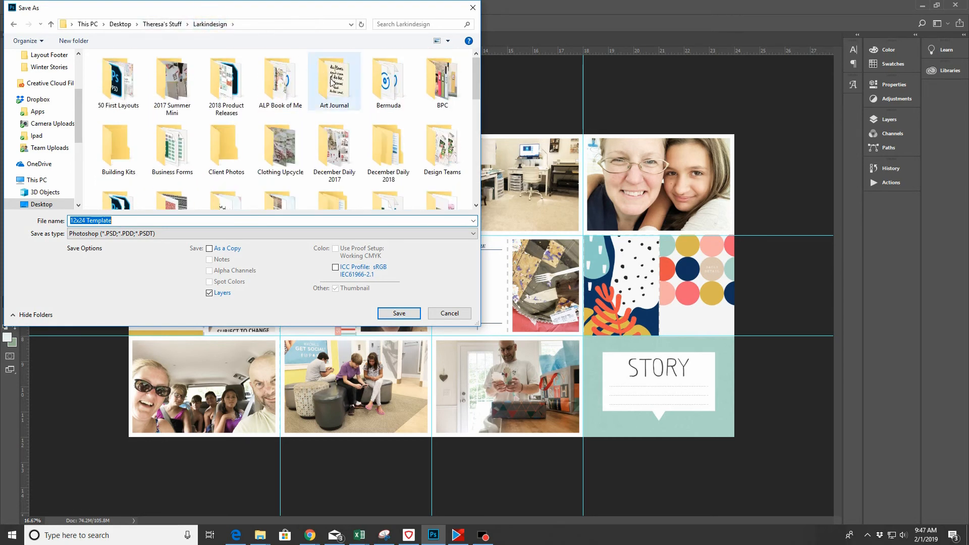
scroll(358, 116, down, 1)
scroll(357, 117, down, 1)
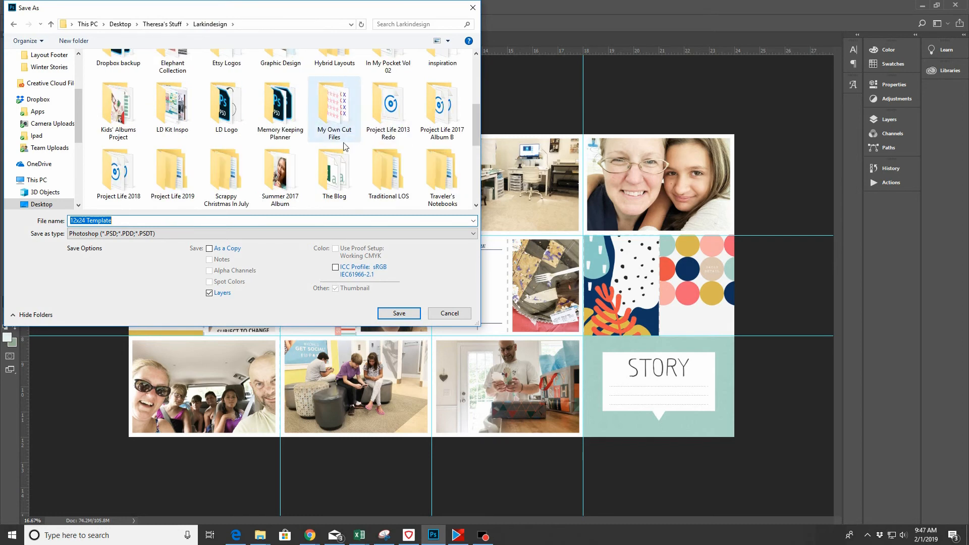
double_click(116, 177)
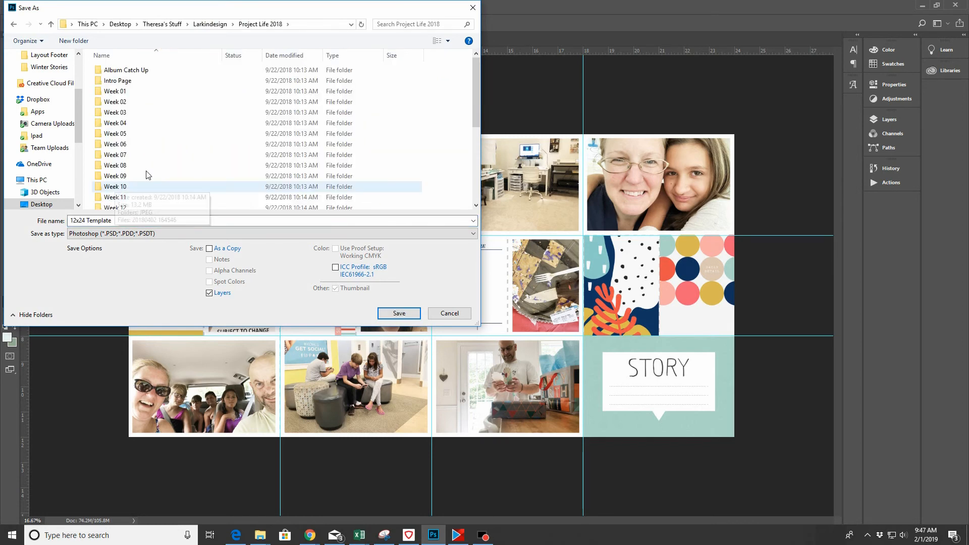
Create a folder named Week 33 and save 12x24 Template in it as a layered Photoshop file with Maximize Compatibility
scroll(199, 135, down, 3)
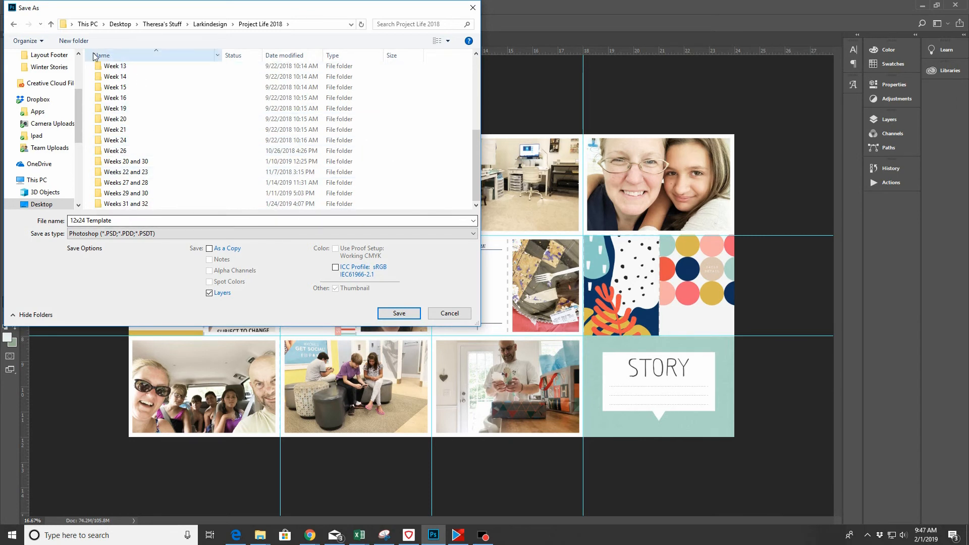
click(73, 40)
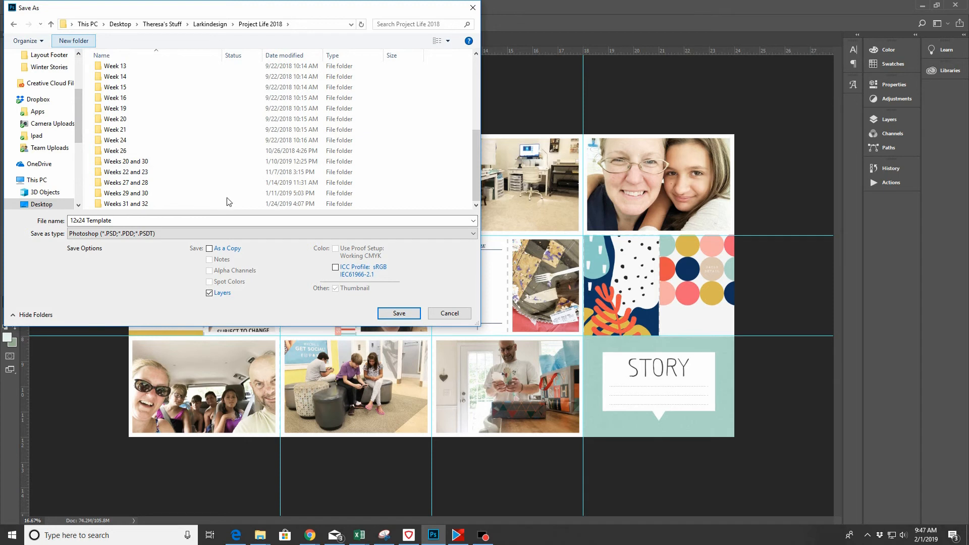
text(Week 33)
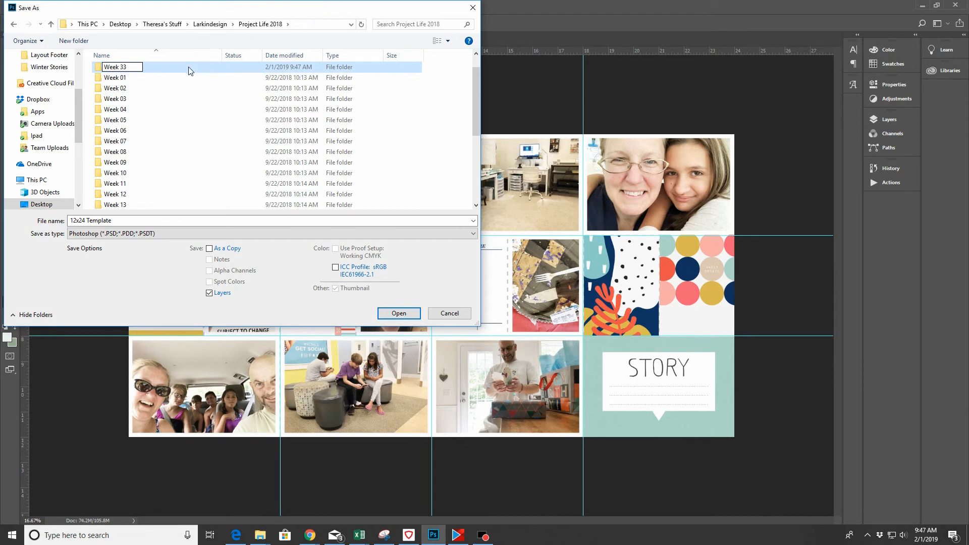
key(Return)
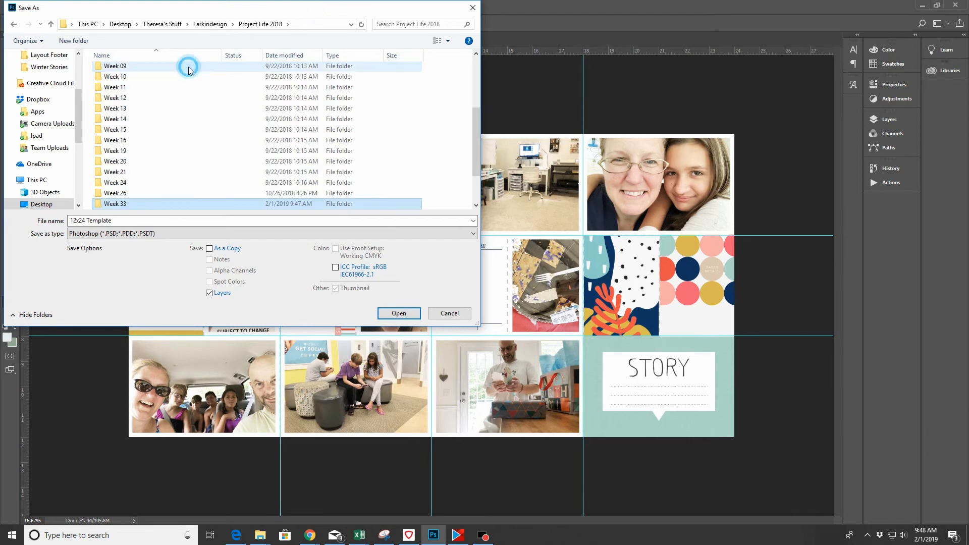
double_click(194, 204)
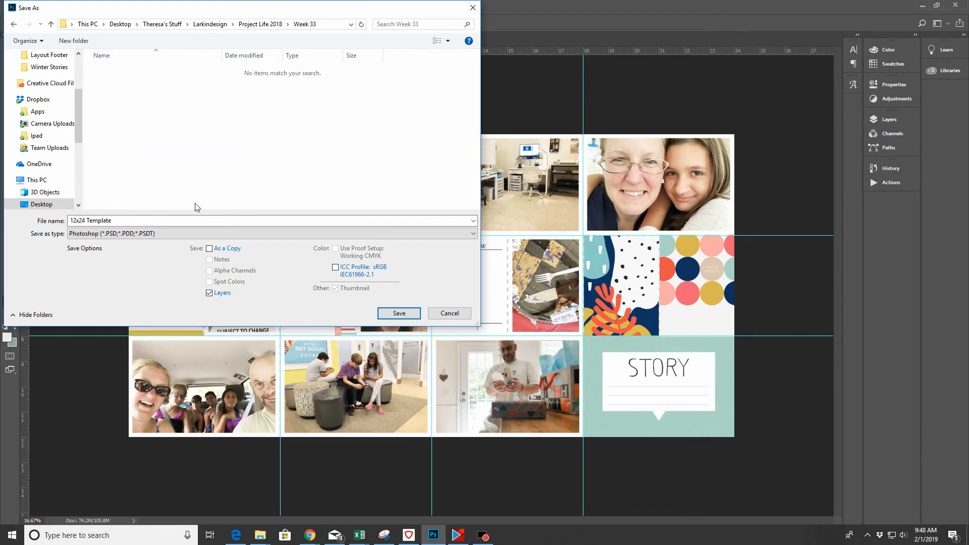
click(398, 314)
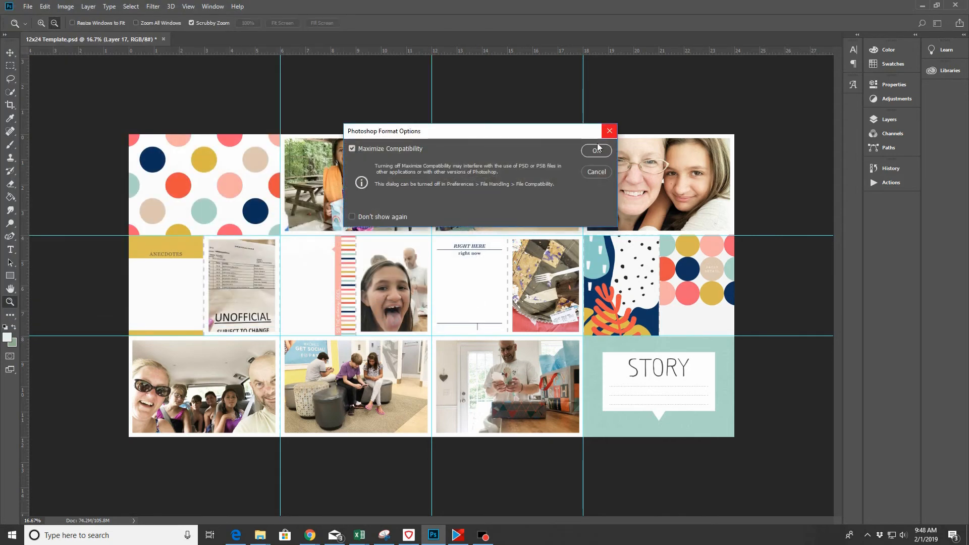
click(598, 150)
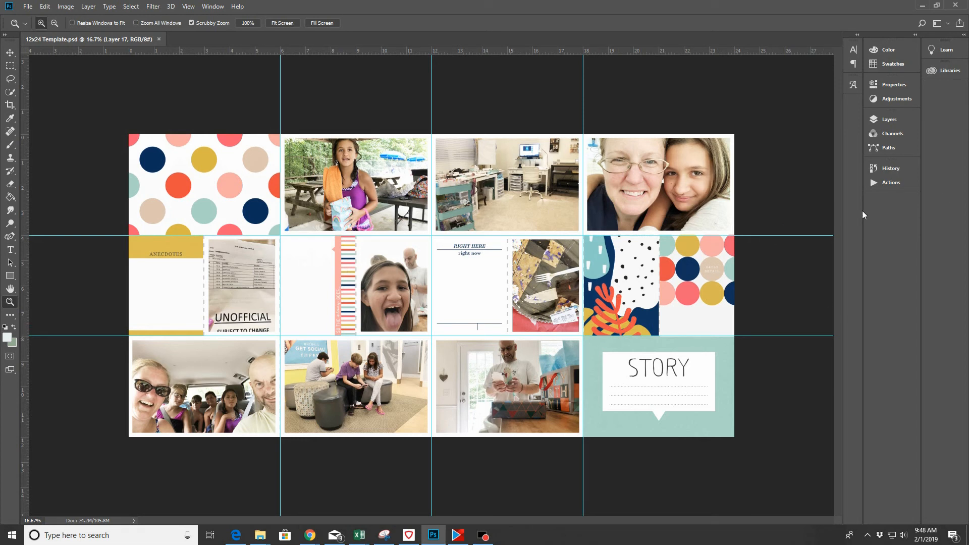
Run the Left-Side action from the Larkindesign-Template01-12x24 set and continue to choosing the folder for the images
click(891, 183)
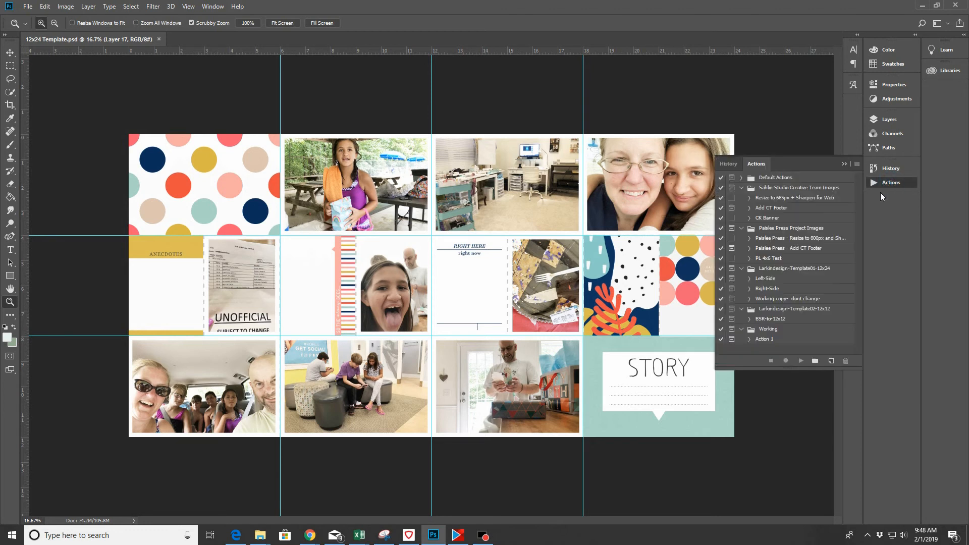
click(762, 280)
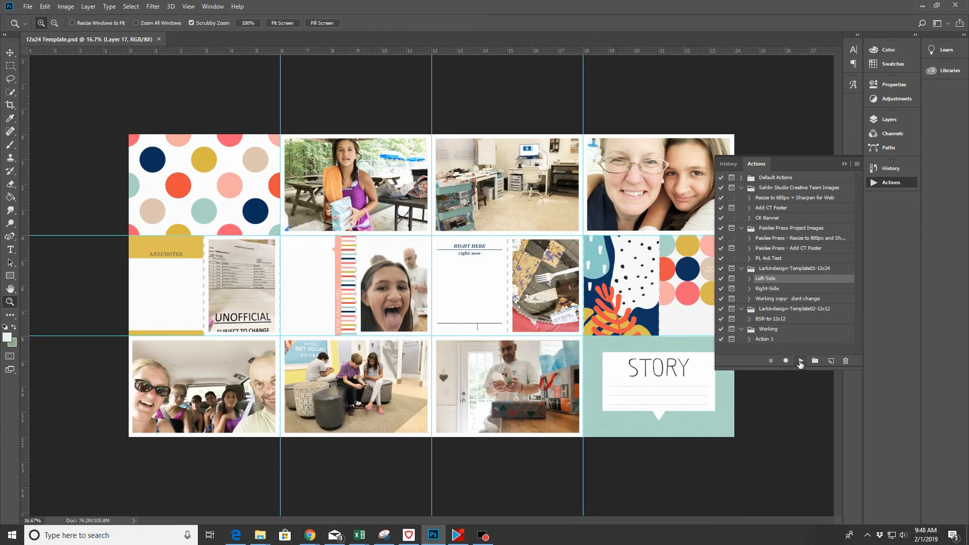
click(800, 361)
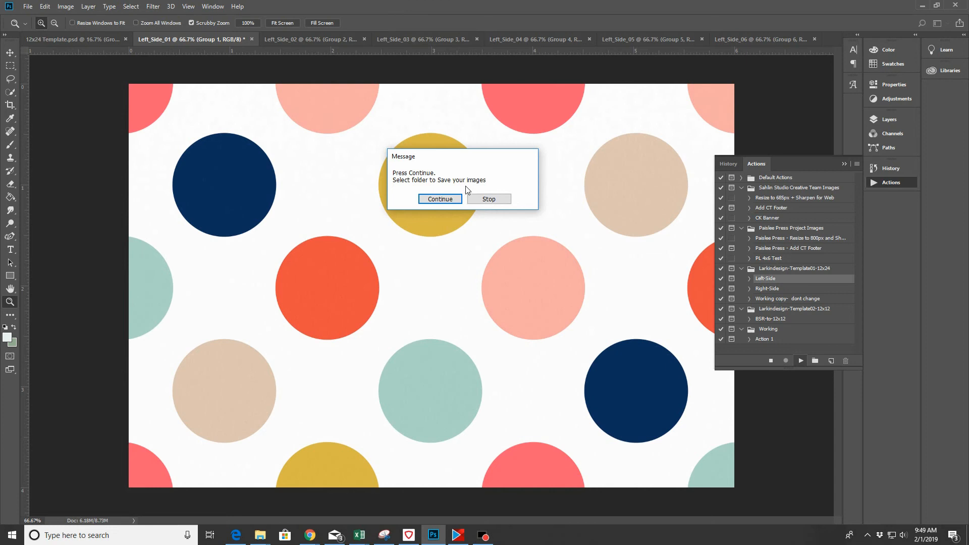
click(453, 195)
click(432, 199)
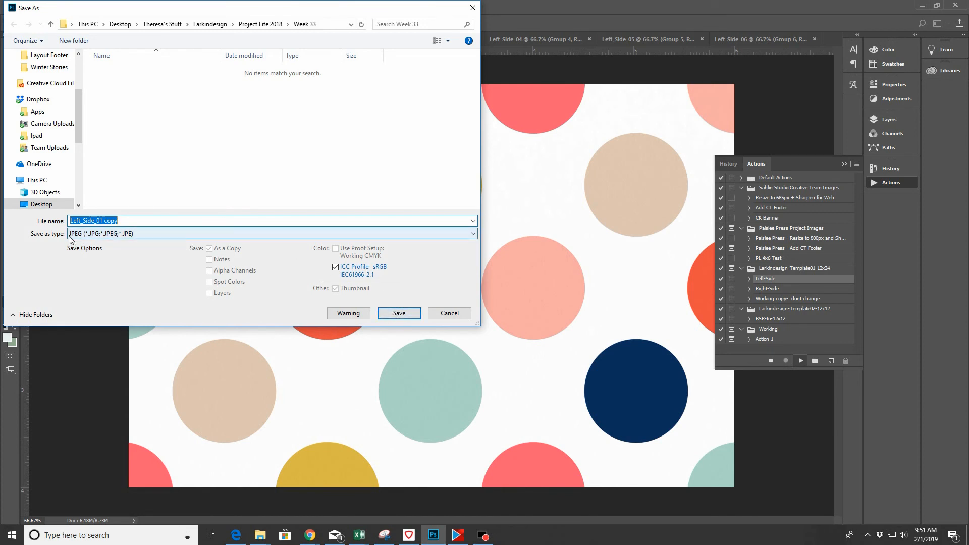
Save Left_Side_01 copy and Left_Side_02 copy as JPEGs in the Week 33 folder at quality 11, Baseline Optimized
click(394, 316)
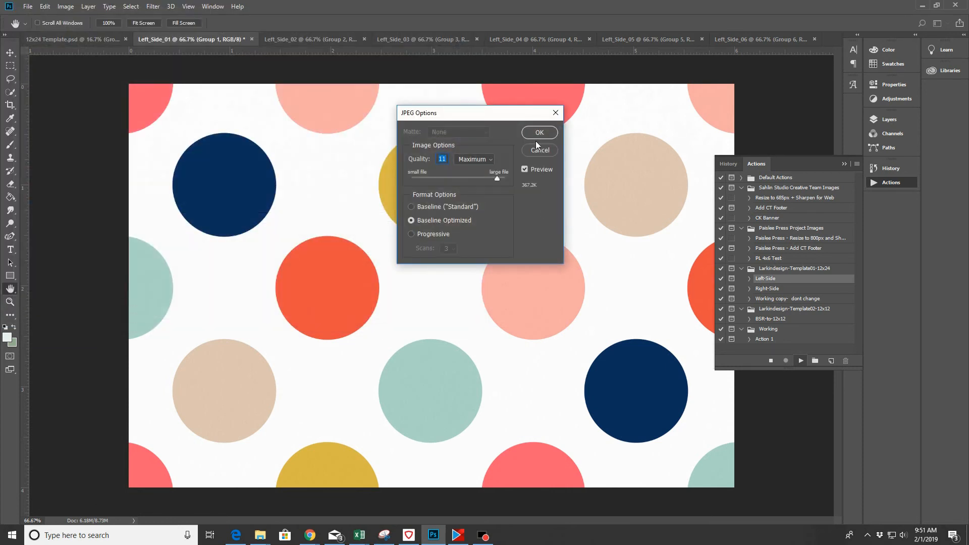
click(533, 133)
key(z)
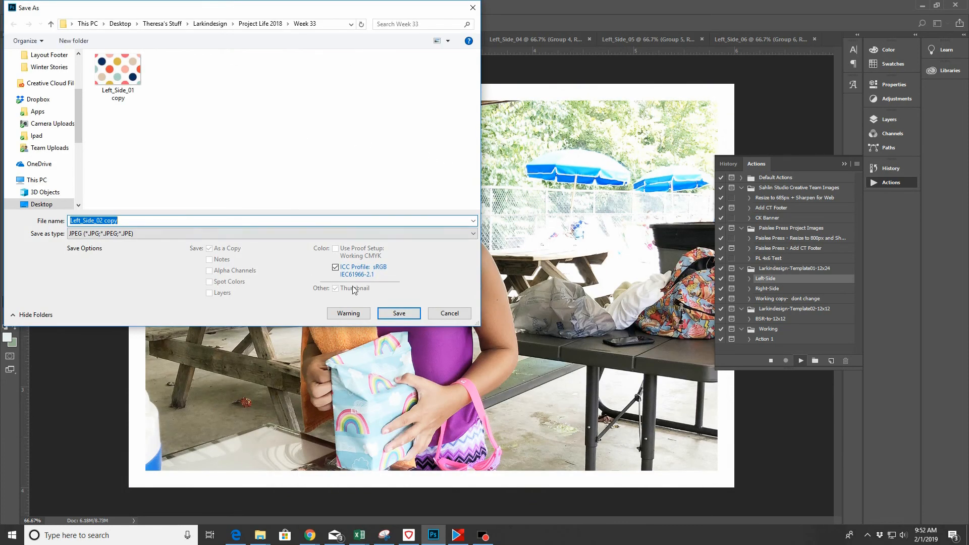
click(393, 313)
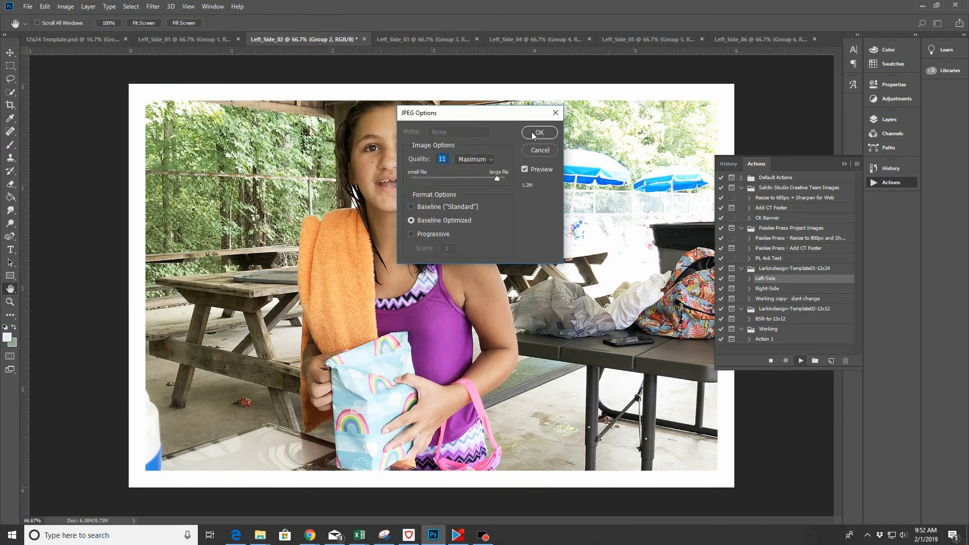
click(531, 131)
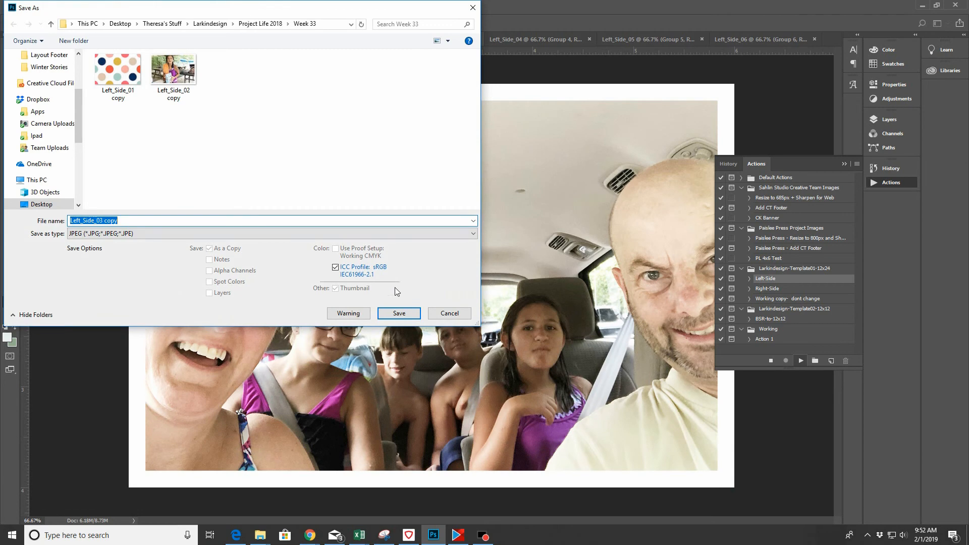
Save Left_Side_03 copy, Left_Side_04 copy and Left_Side_05 copy as quality 11 JPEGs in the Week 33 folder
click(396, 313)
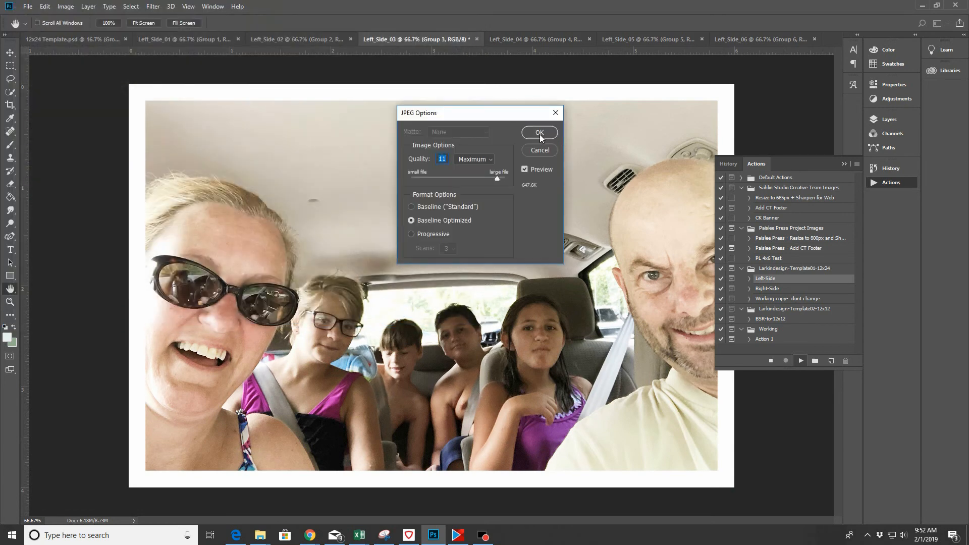
click(540, 134)
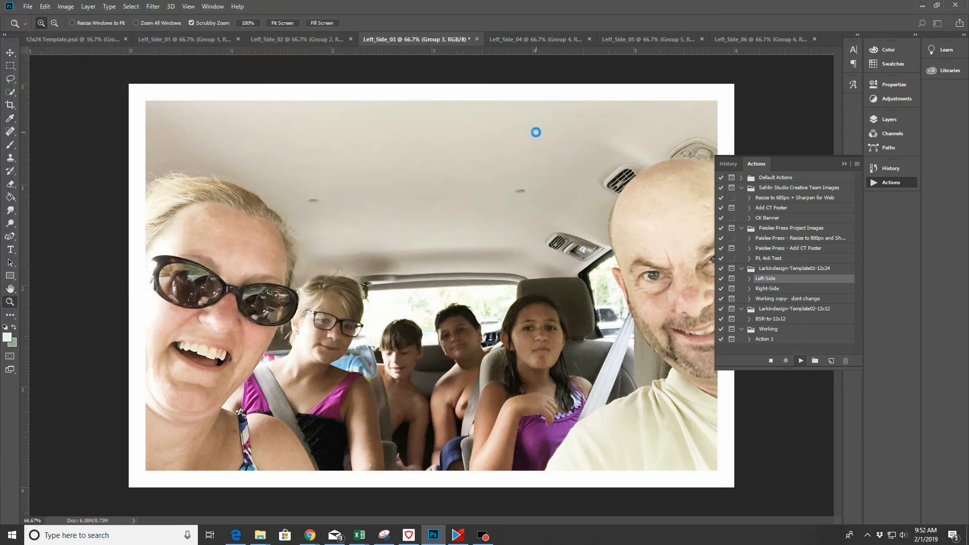
click(391, 311)
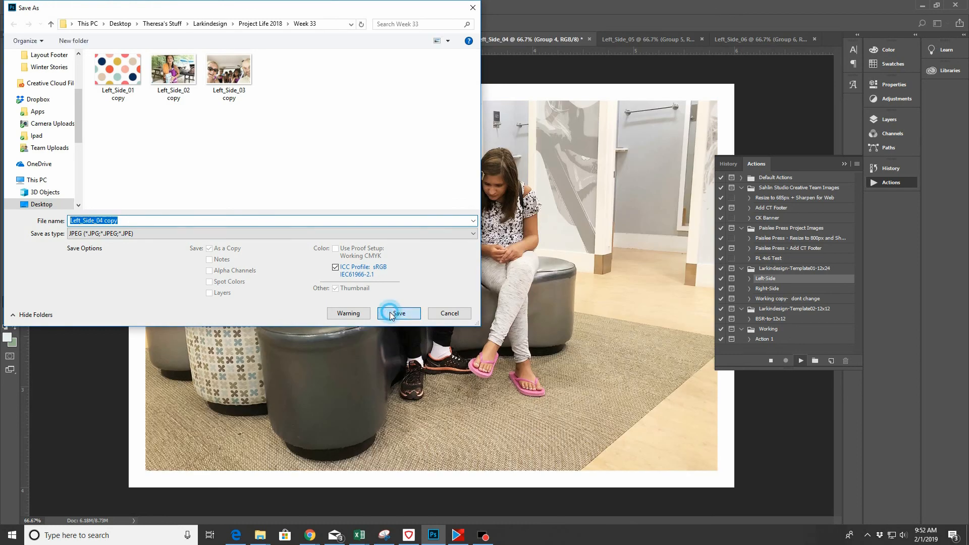
click(539, 136)
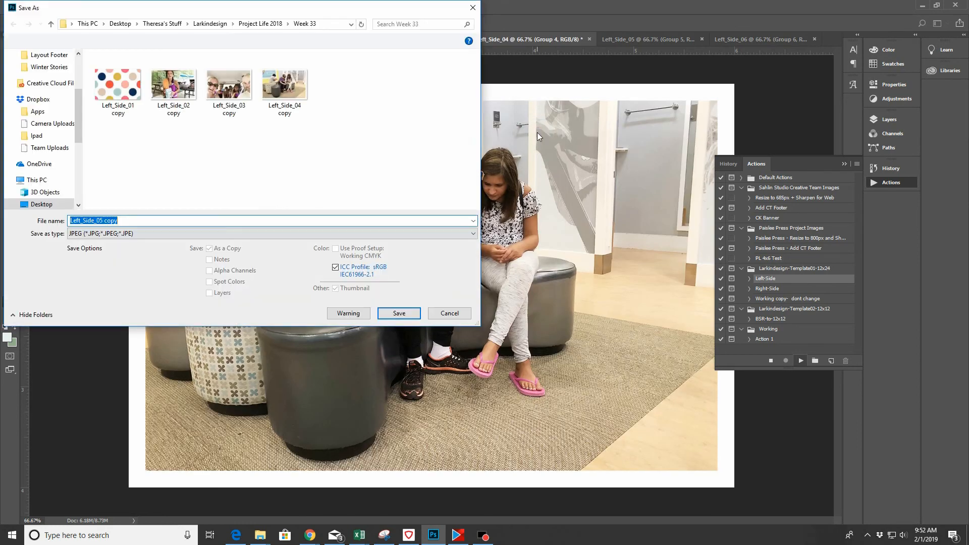
click(392, 312)
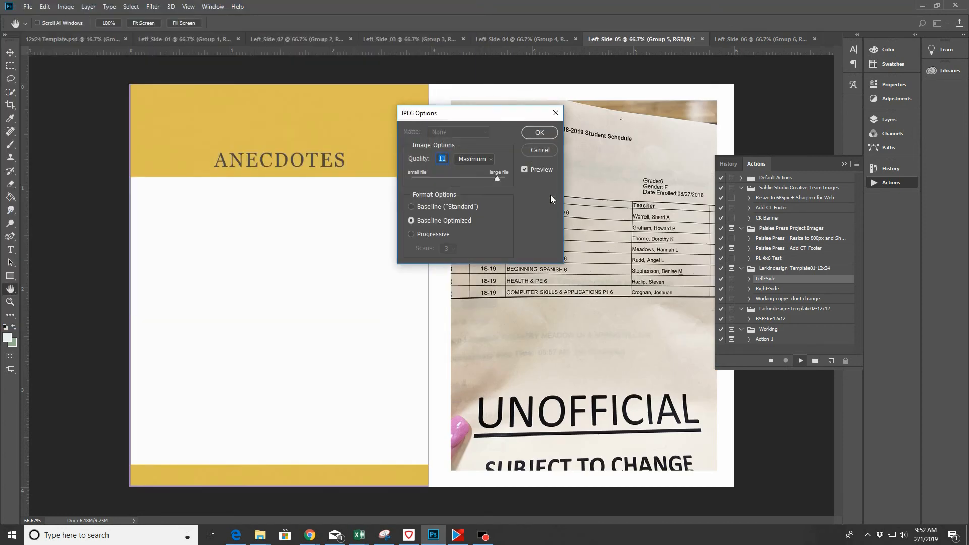
click(531, 133)
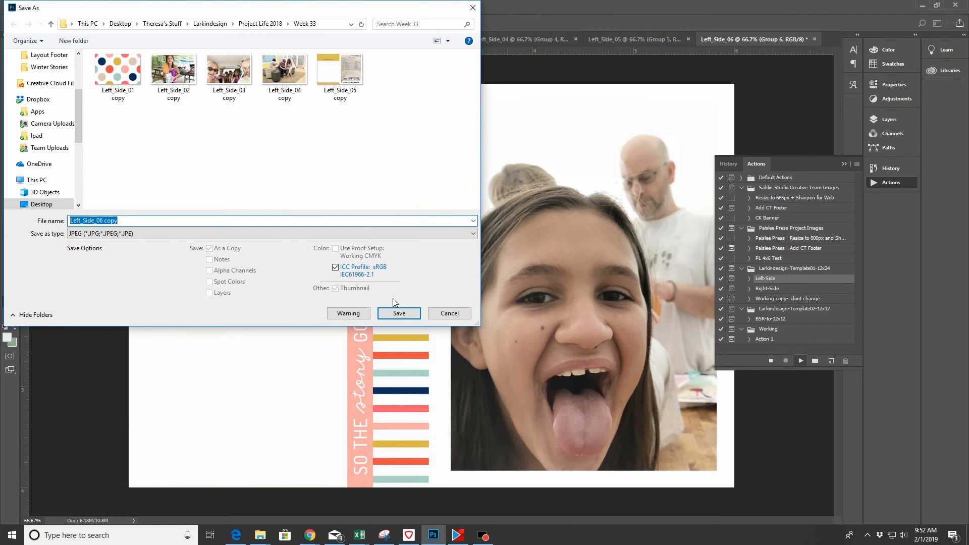
Save Left_Side_06 copy as a JPEG in the Week 33 folder at quality 11, Baseline Optimized
click(391, 314)
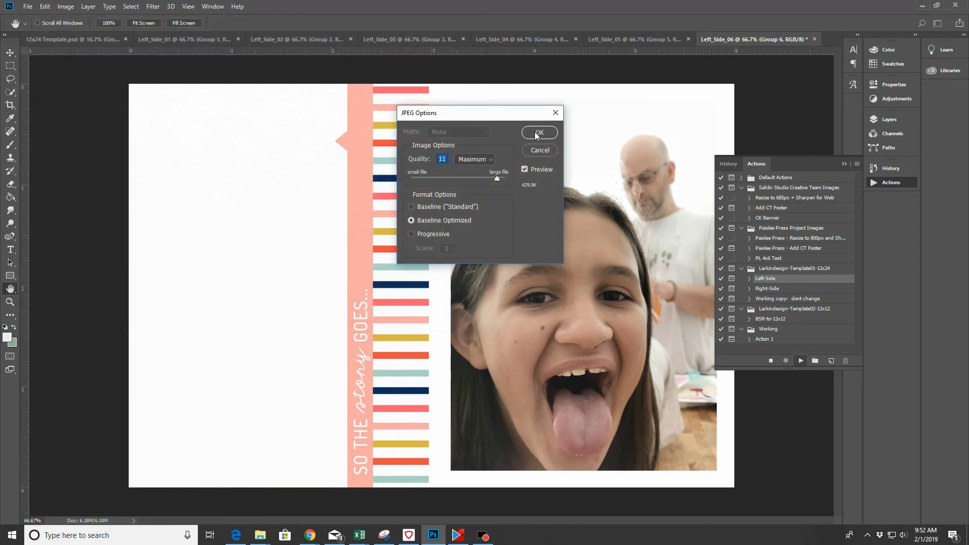
click(538, 133)
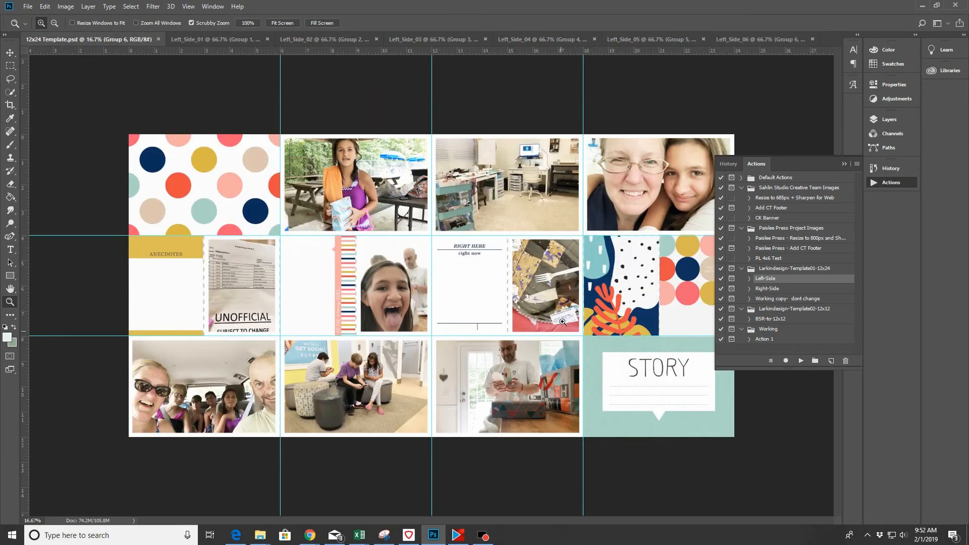
In the Left_Side_05 document, scale the Anecdotes card up to about 101.4% from its outer upper corner
click(773, 40)
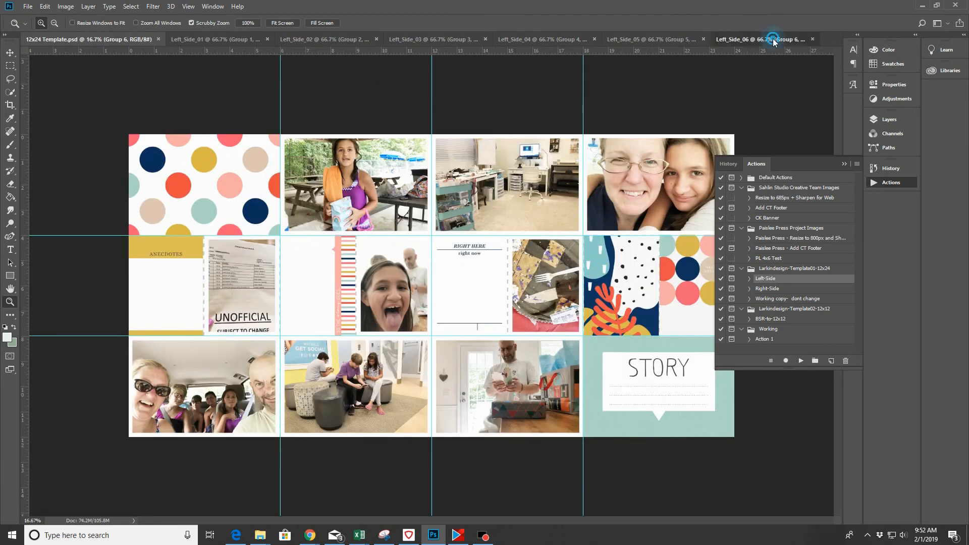
click(612, 41)
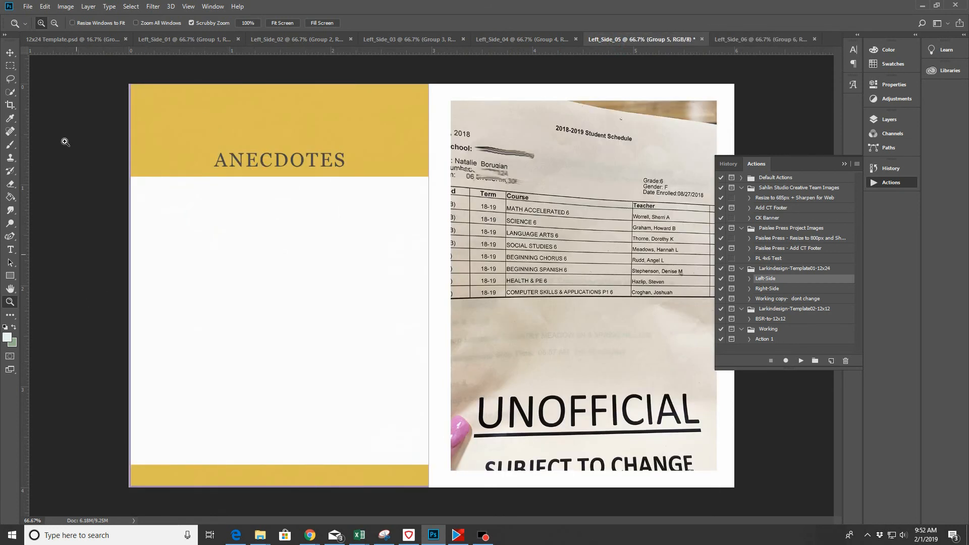
click(10, 52)
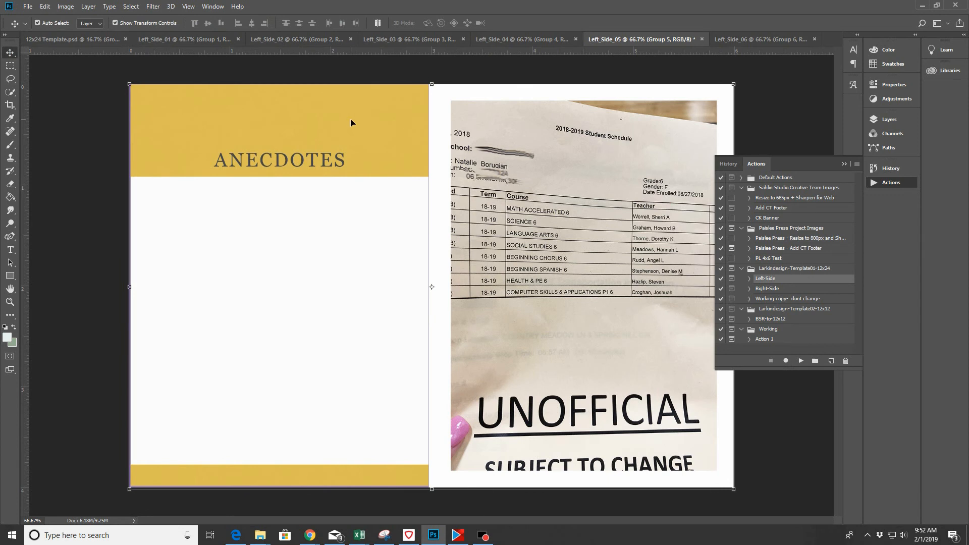
click(357, 128)
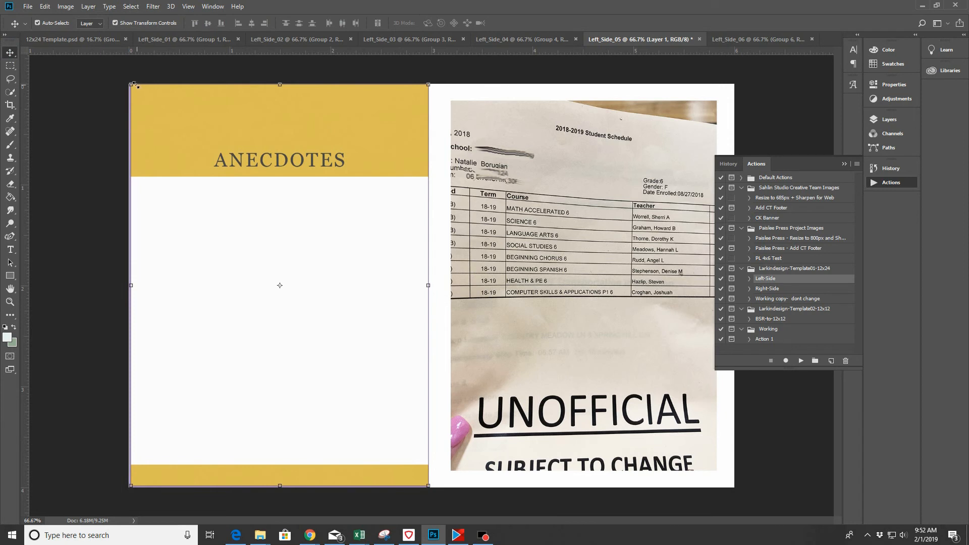
drag(129, 85, 126, 78)
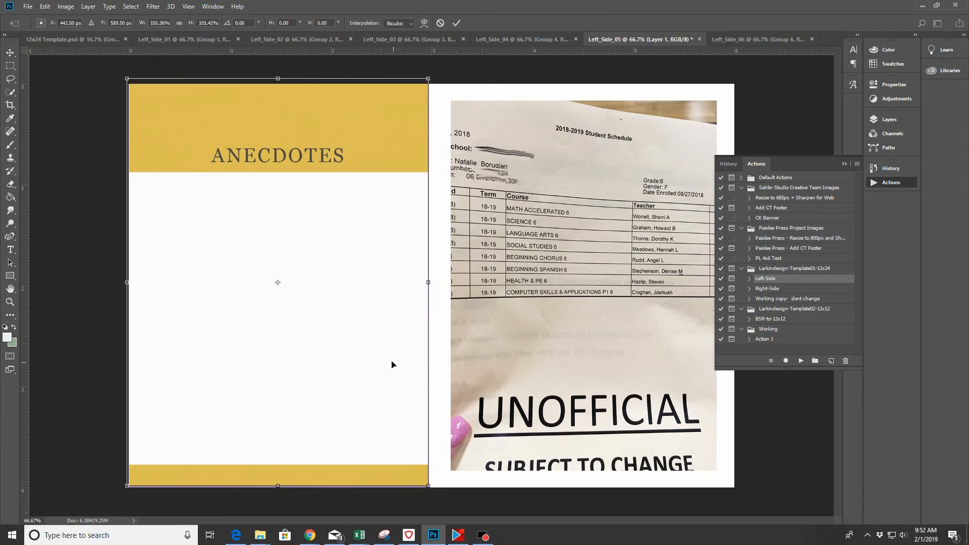
Nudge the enlarged Anecdotes card down 9 px to cover the canvas edges and apply the transform
key(Down)
key(Down)
key(Down)
key(Down)
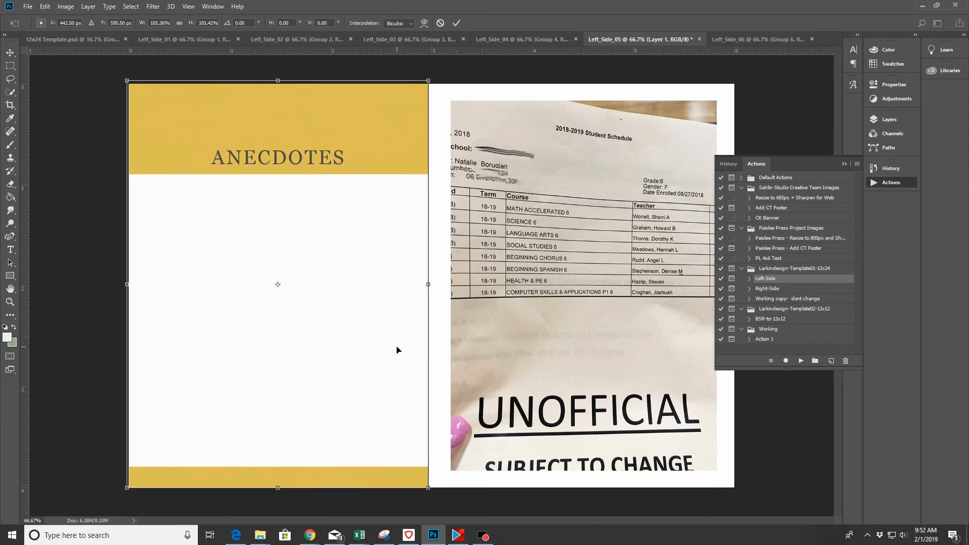
key(Down)
key(Down)
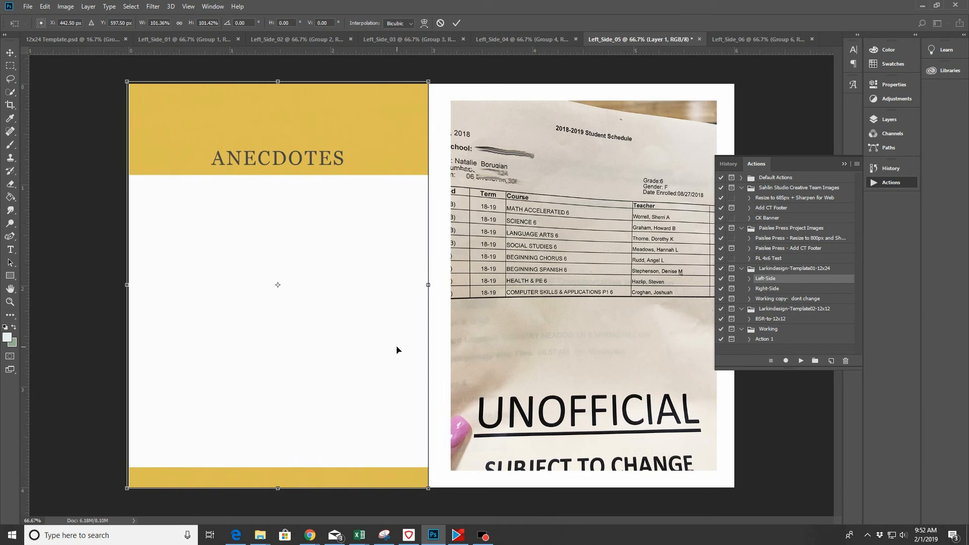
key(Down)
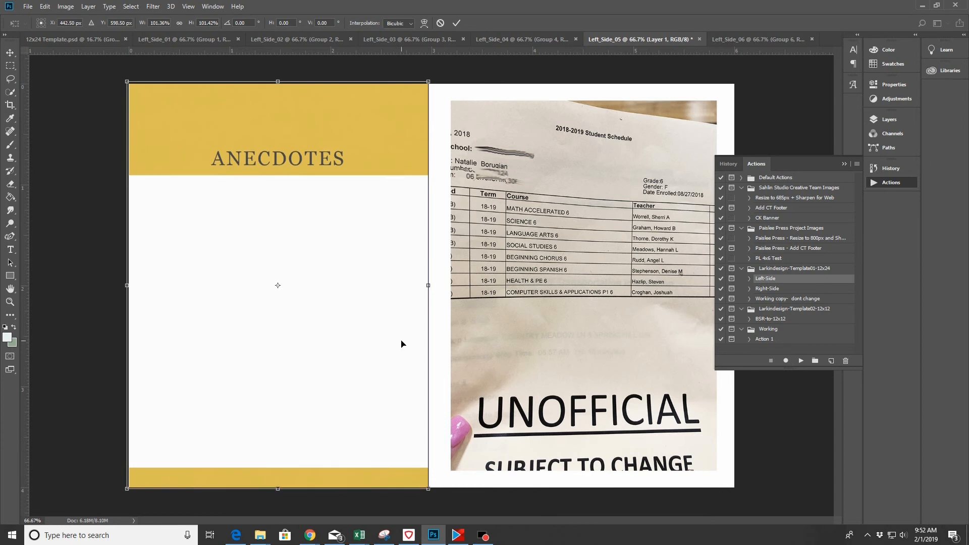
click(456, 23)
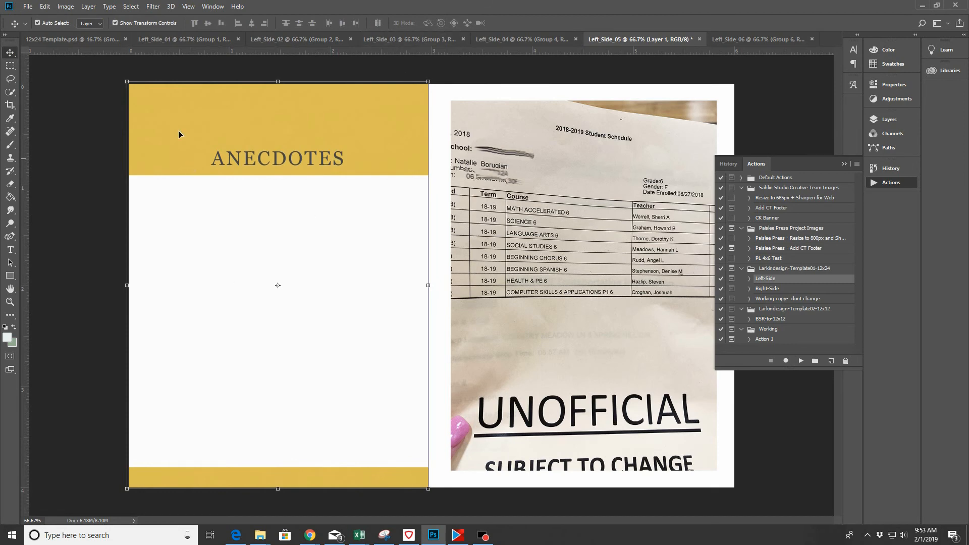
Save the corrected Left_Side_05 as a JPEG in the Week 33 folder, replacing Left_Side_05 copy
click(28, 6)
click(50, 120)
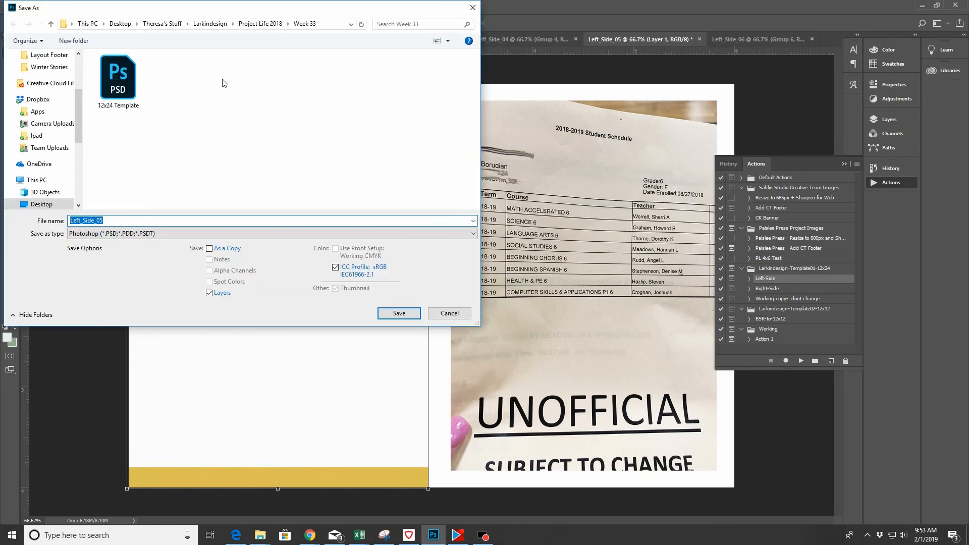
click(151, 233)
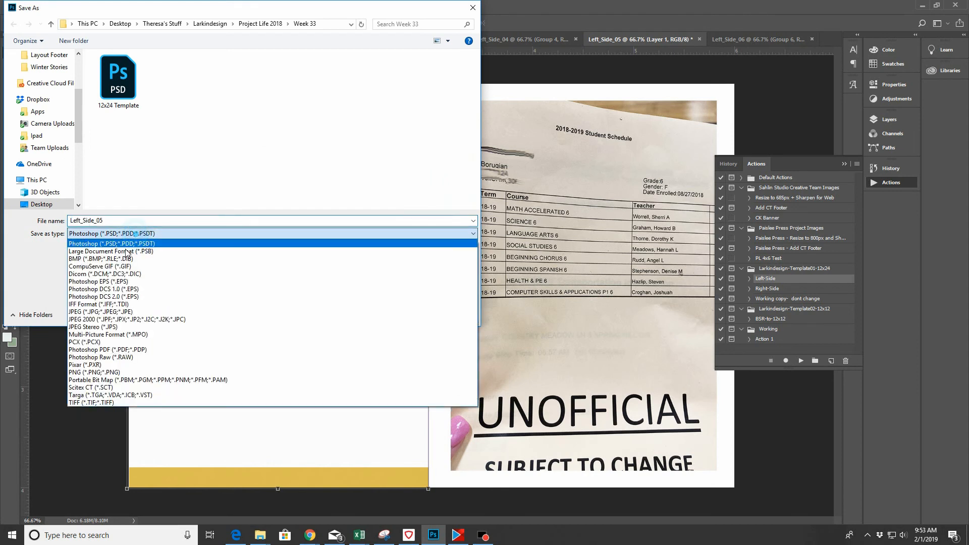
click(98, 312)
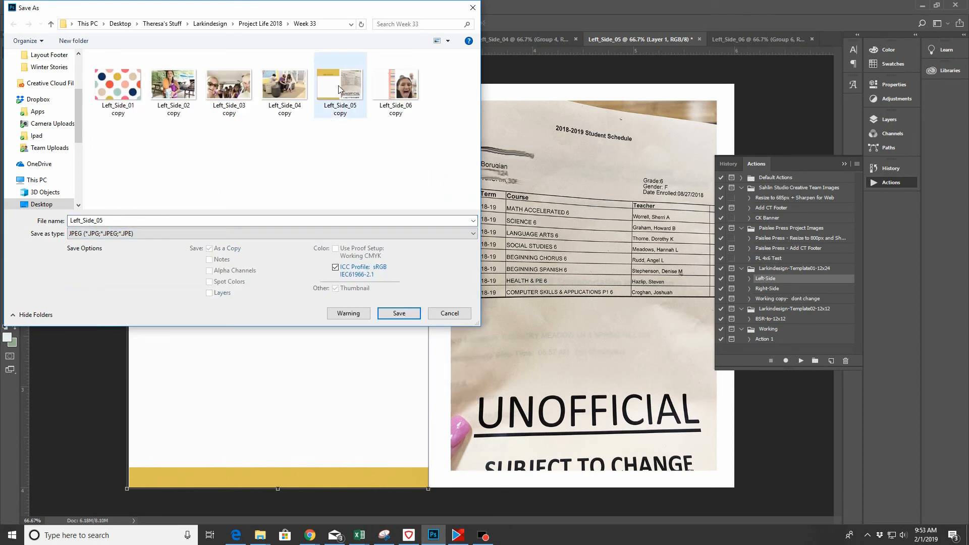
click(338, 86)
click(397, 315)
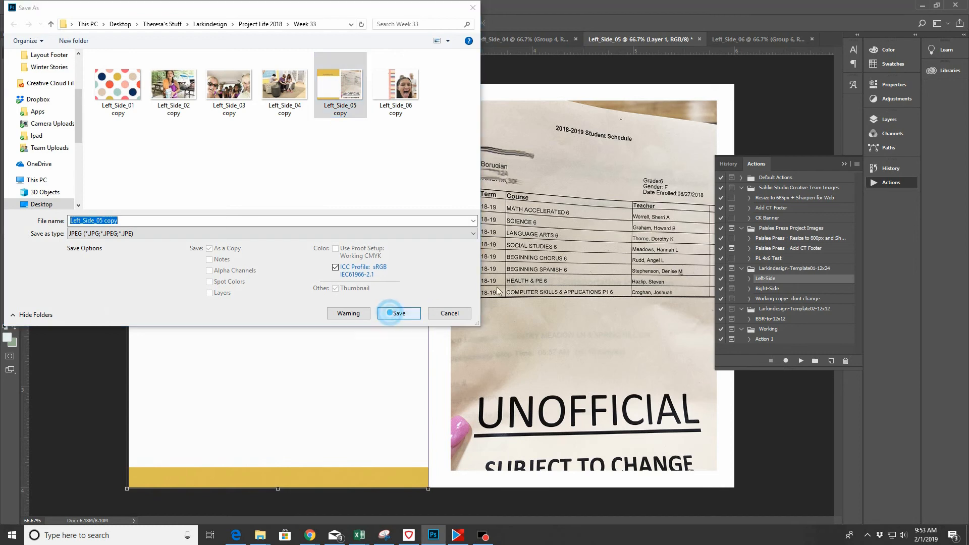
click(507, 268)
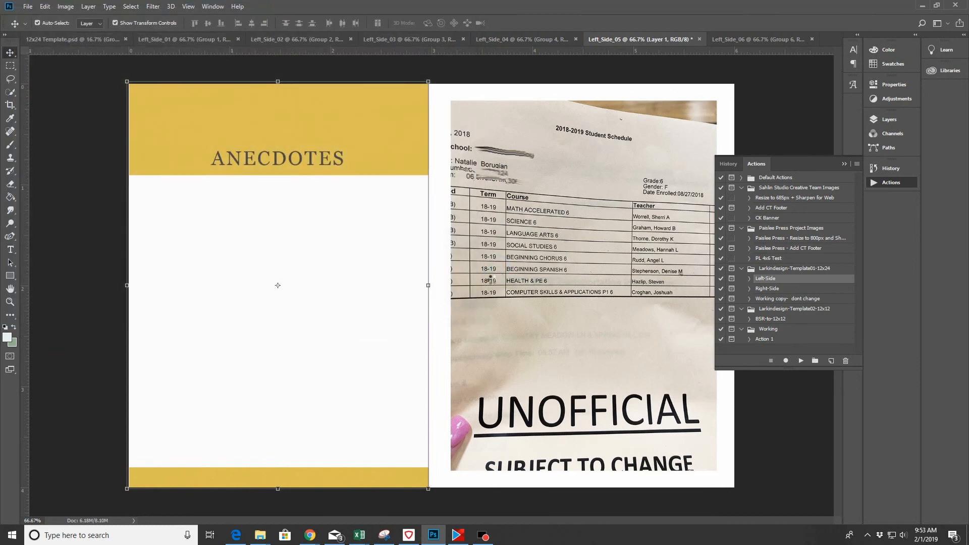
click(536, 133)
Close the Left_Side_05, Left_Side_06 and Left_Side_04 documents without saving changes
click(699, 39)
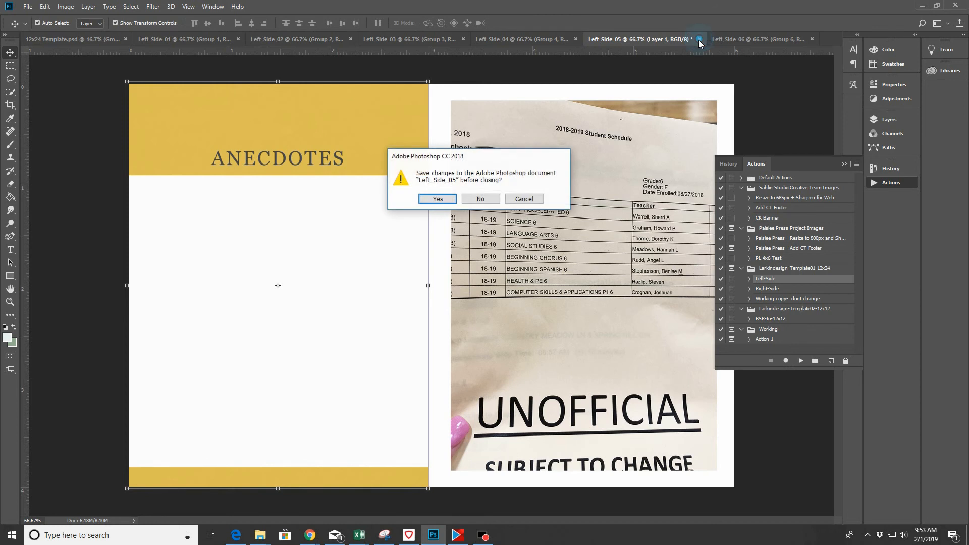
click(481, 198)
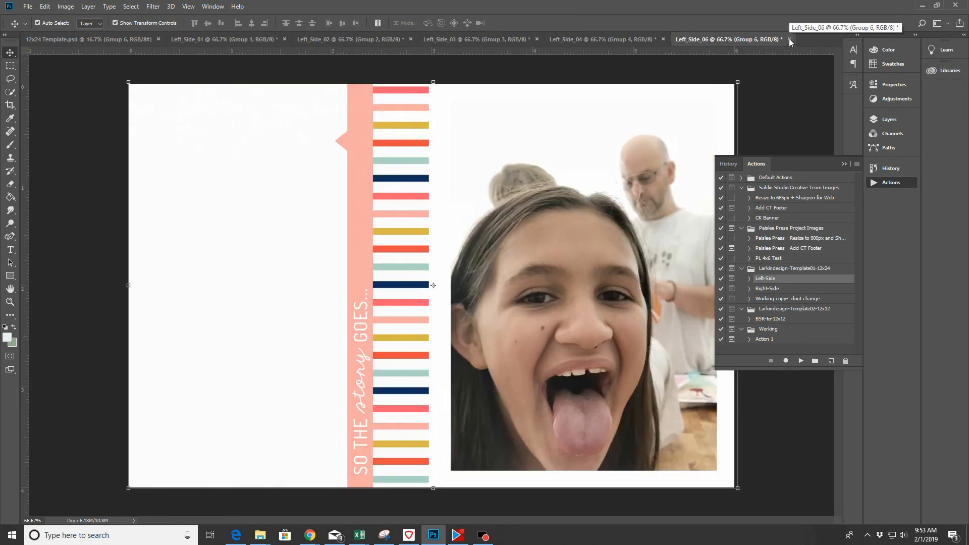
click(789, 39)
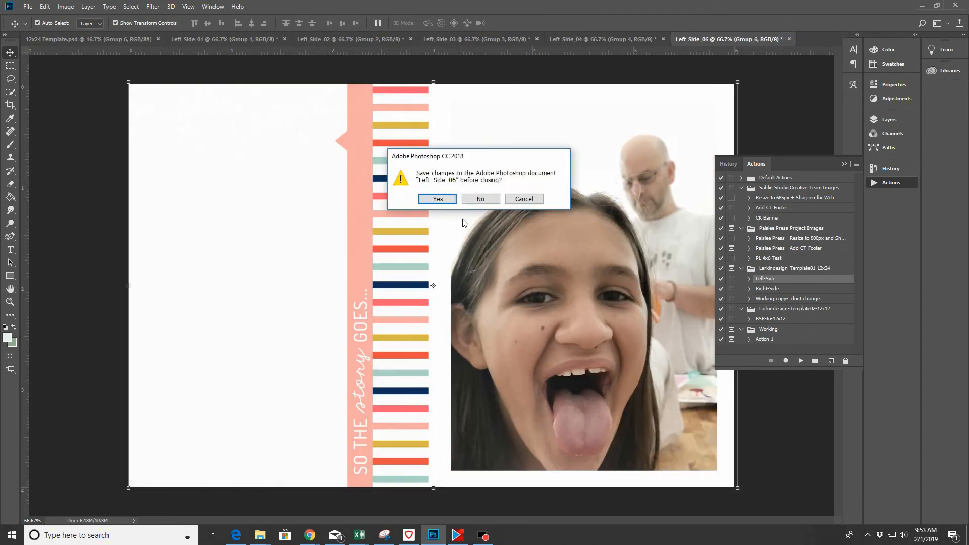
click(479, 198)
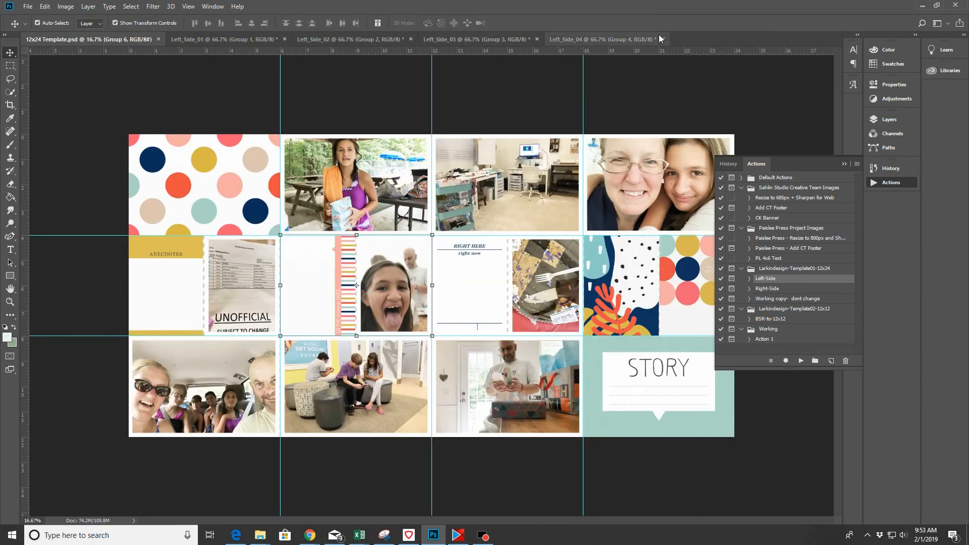
click(651, 38)
key(ctrl+w)
click(477, 199)
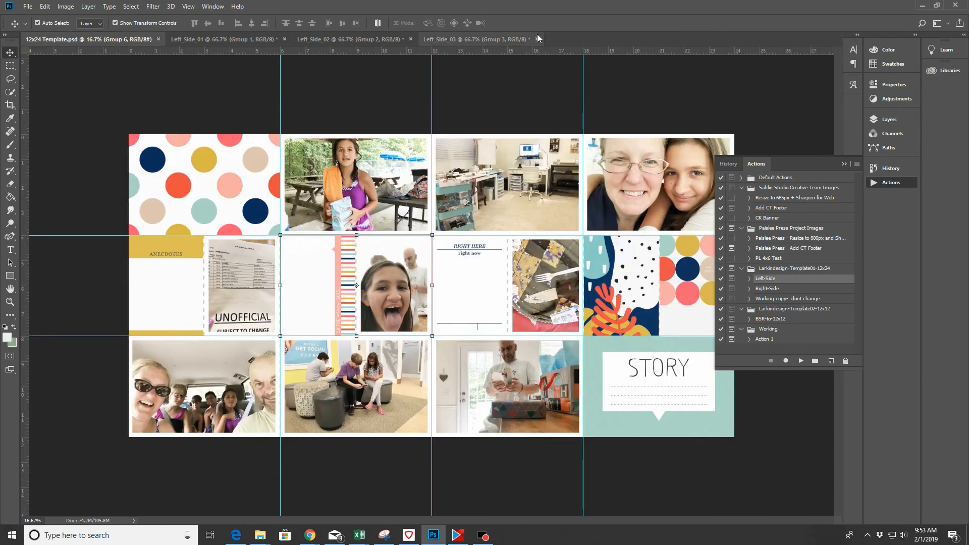
Close the Left_Side_03, Left_Side_02 and Left_Side_01 documents without saving changes
click(537, 39)
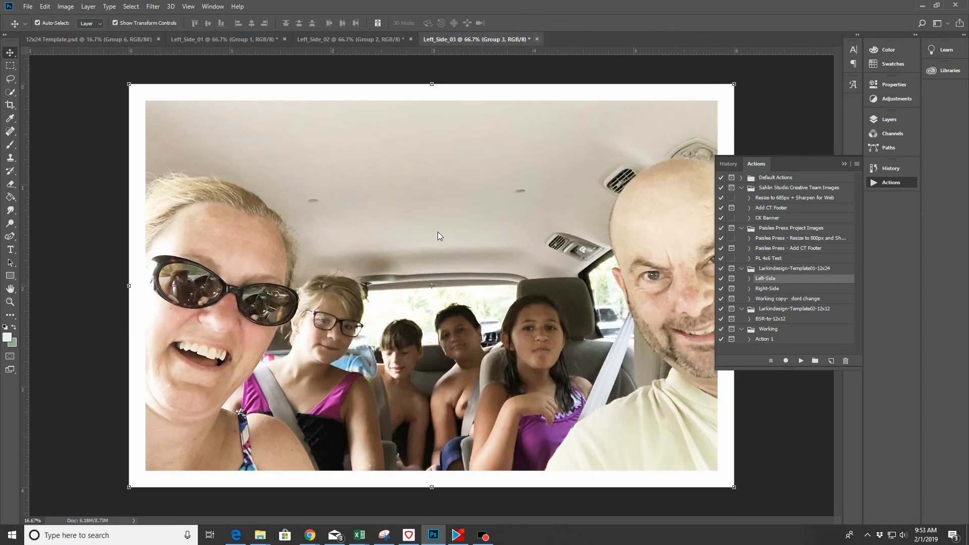
click(472, 203)
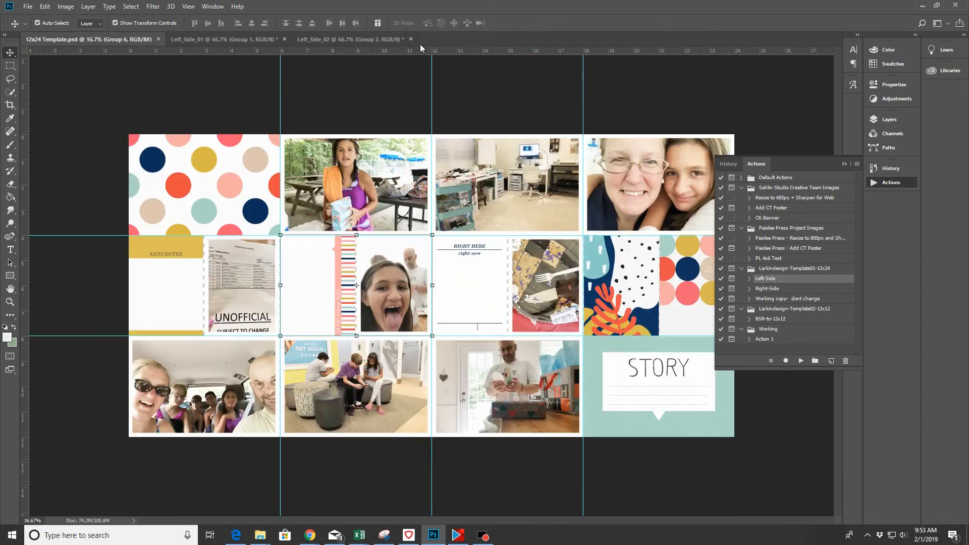
click(411, 39)
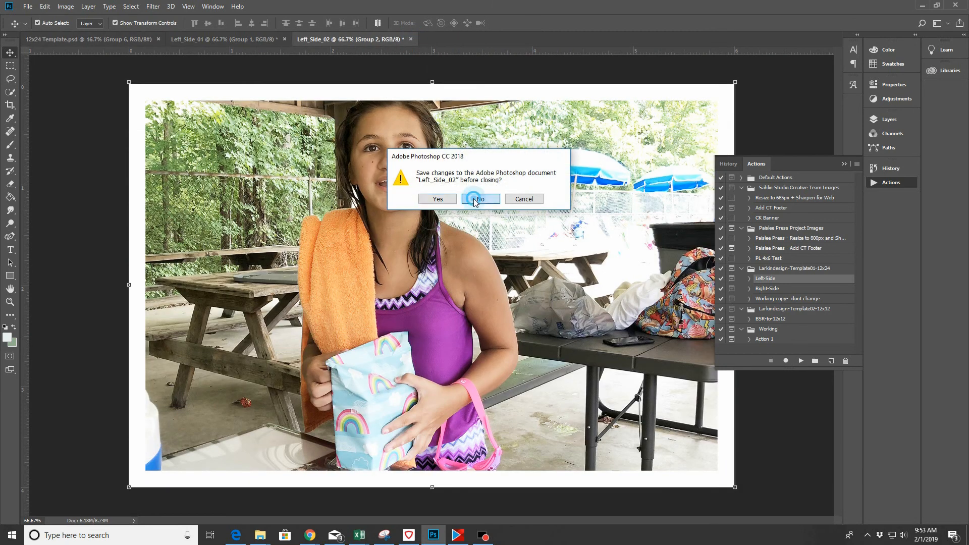
click(474, 200)
click(284, 39)
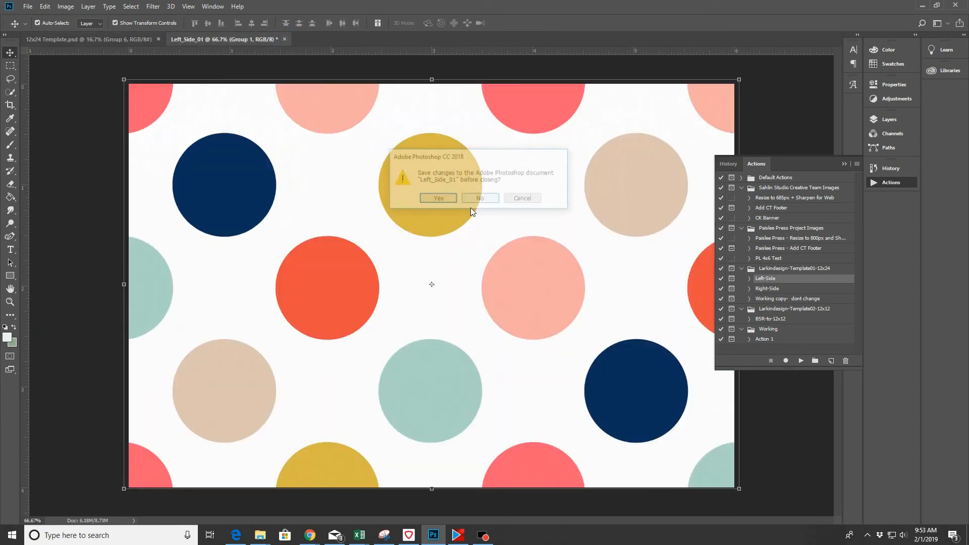
click(472, 201)
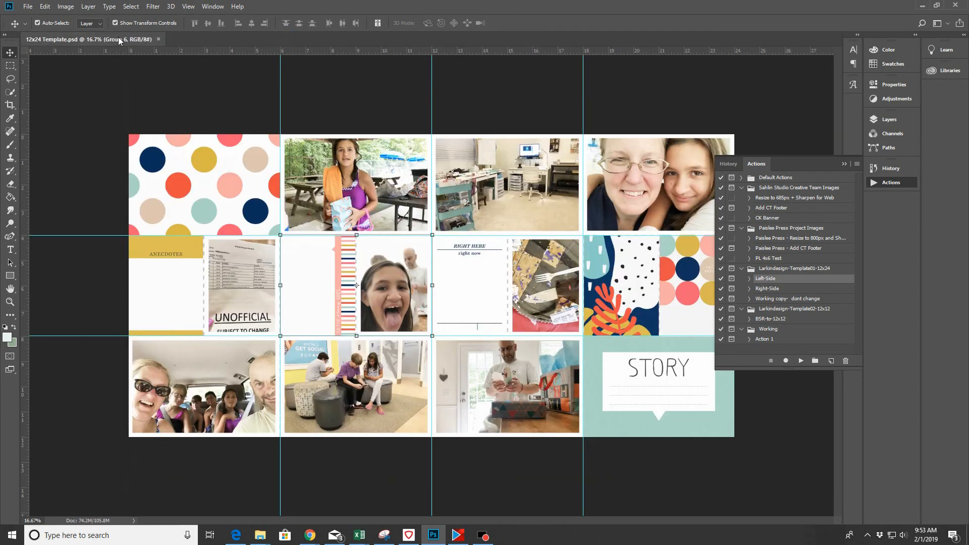
Run the Right-Side action from the Larkindesign-Template01-12x24 set on 12x24 Template and continue to choosing the folder for the images
click(767, 289)
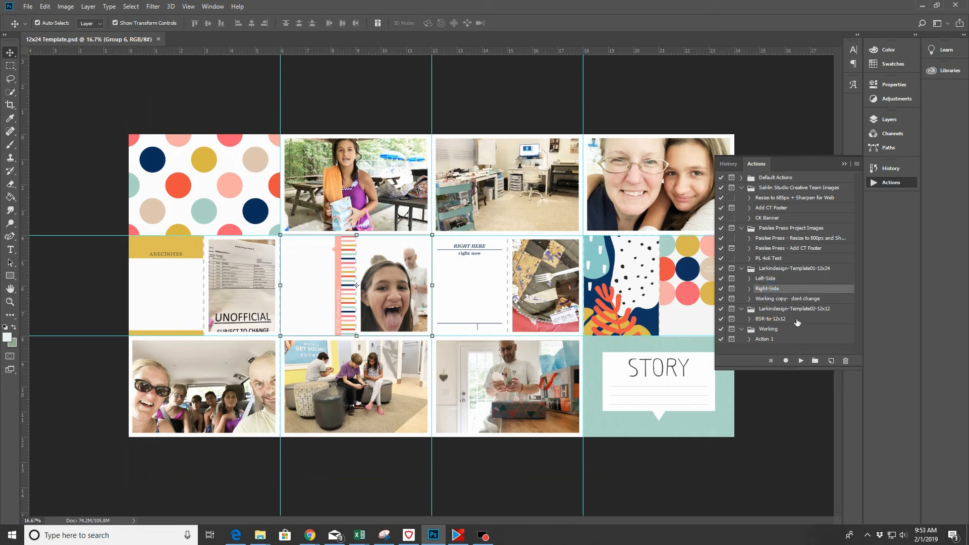
click(800, 361)
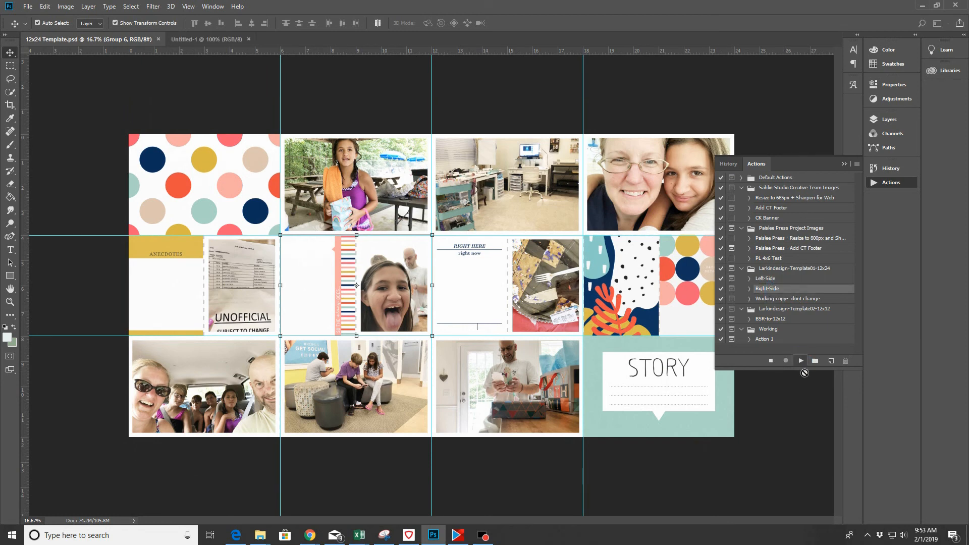
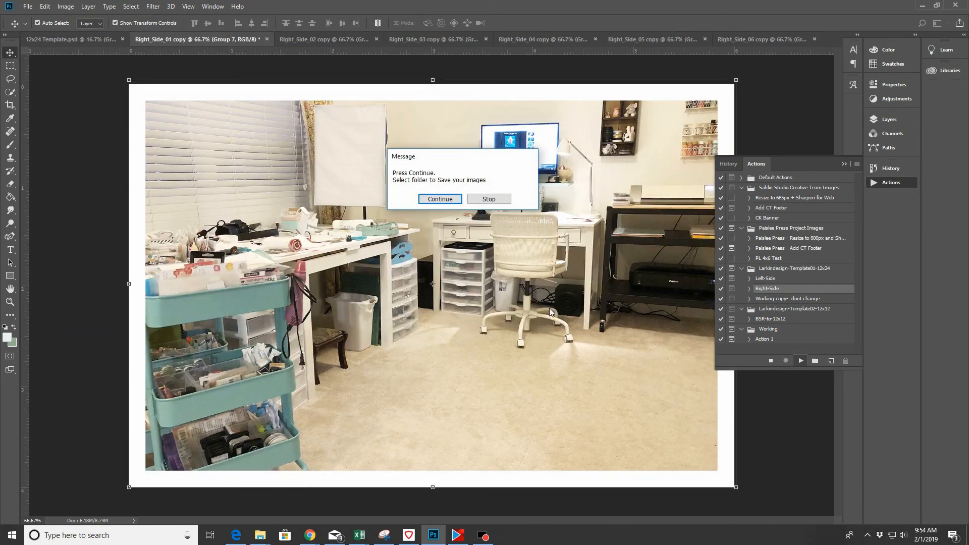
click(426, 200)
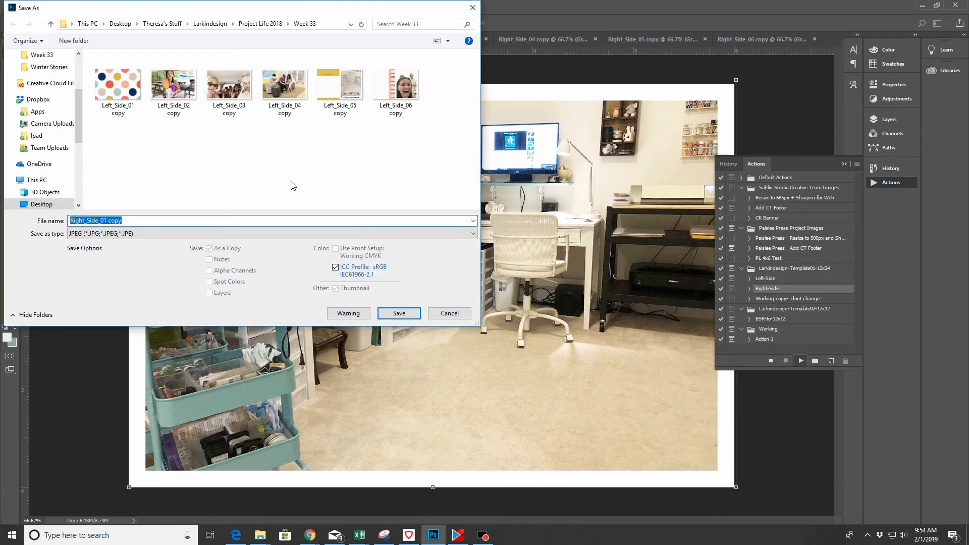
Save Right_Side_01 copy, Right_Side_02 copy and Right_Side_03 copy as JPEGs at quality 11 in the Week 33 folder
click(391, 313)
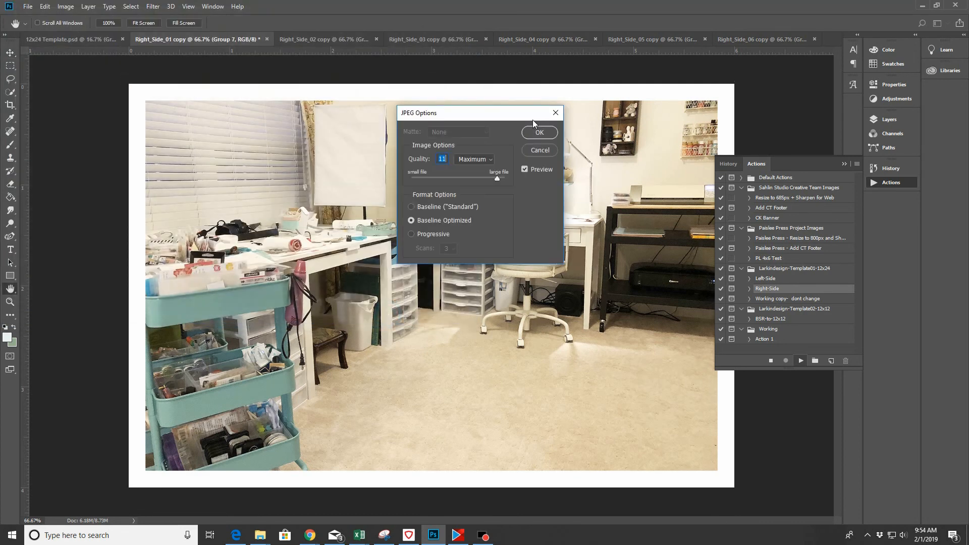
click(532, 132)
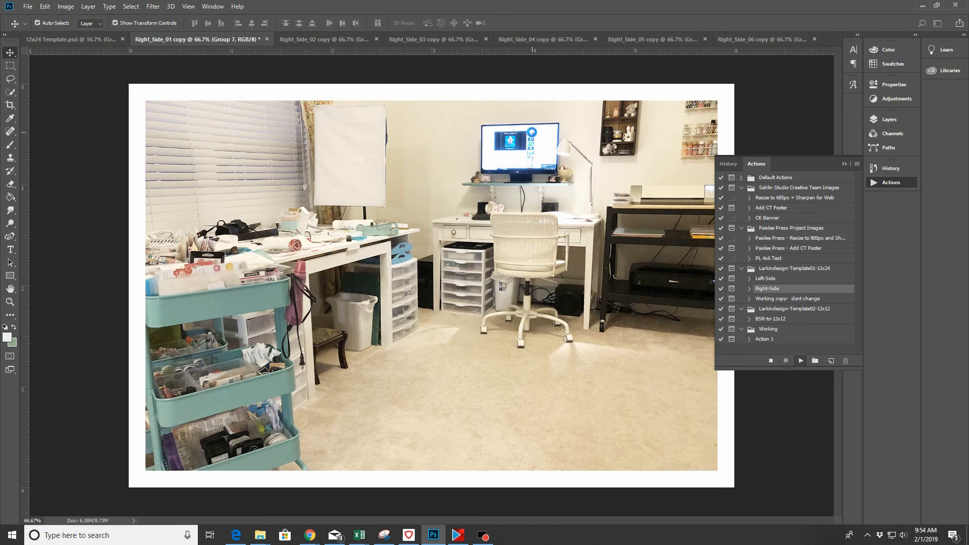
click(396, 316)
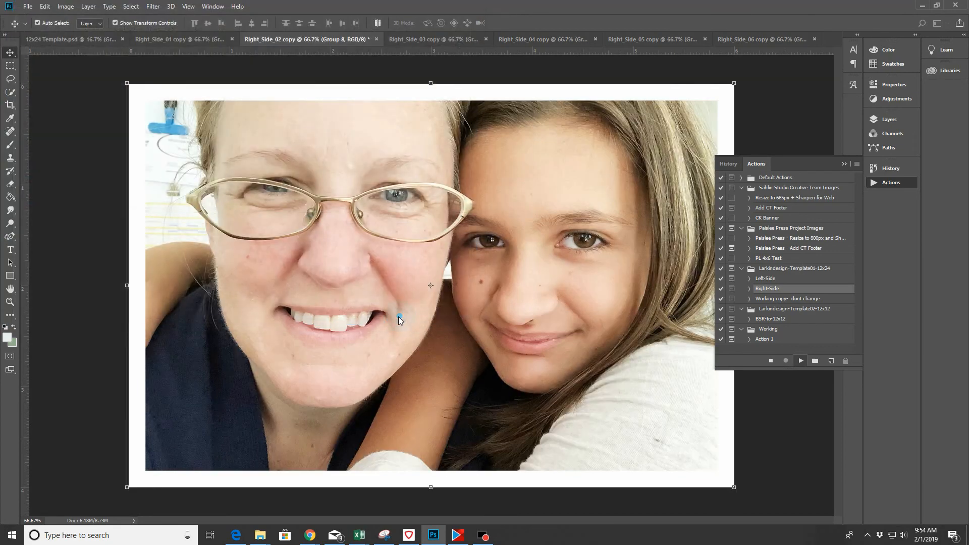
click(538, 132)
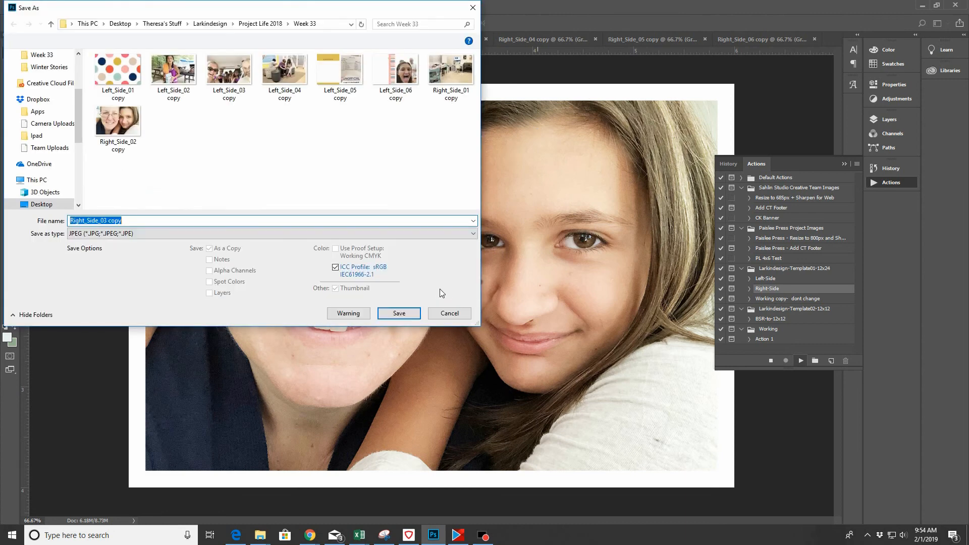
click(394, 312)
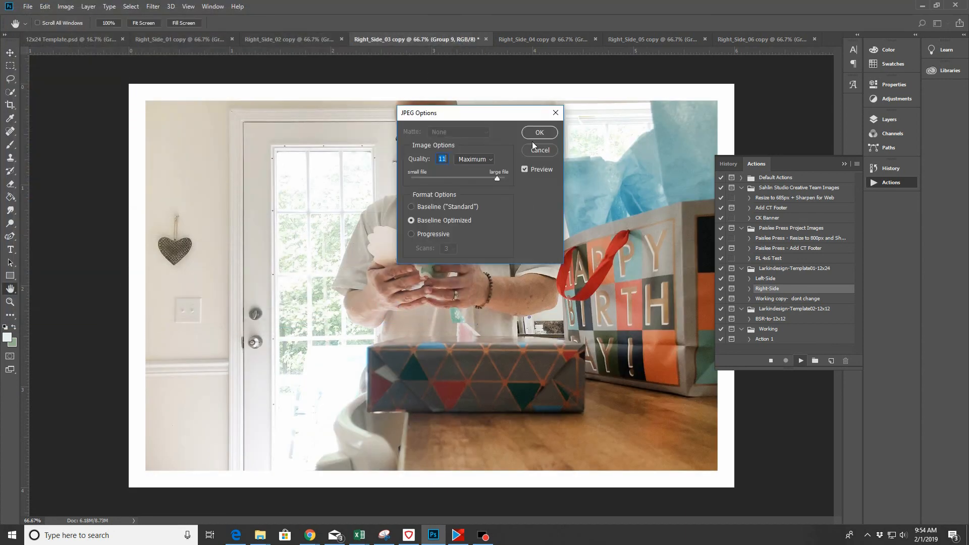
click(532, 137)
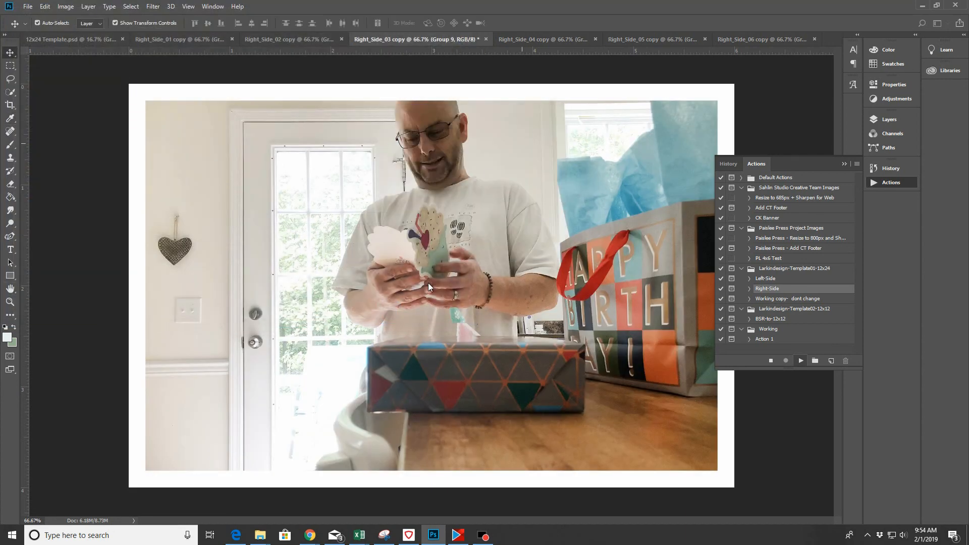
Save Right_Side_04 copy, Right_Side_05 copy and Right_Side_06 copy as JPEGs at quality 11 in the Week 33 folder
click(389, 310)
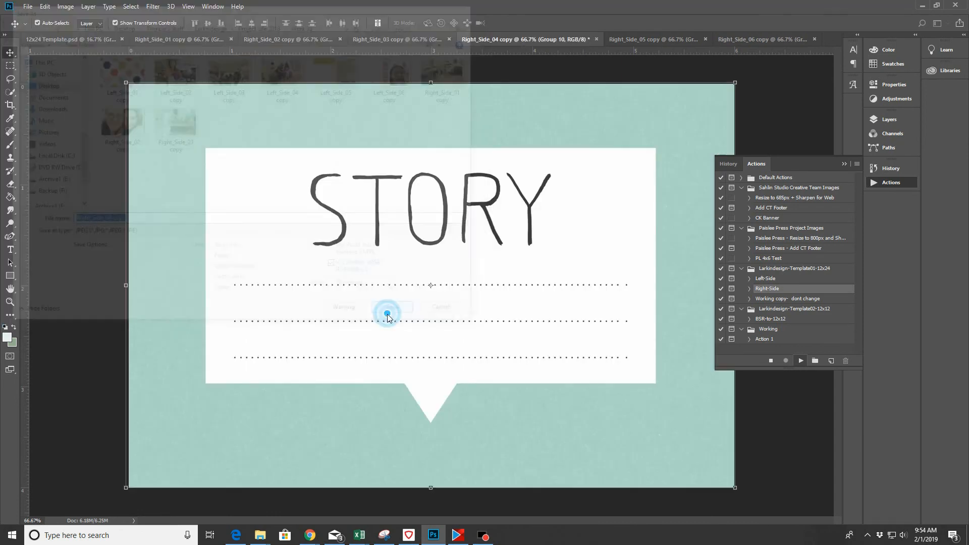
click(532, 133)
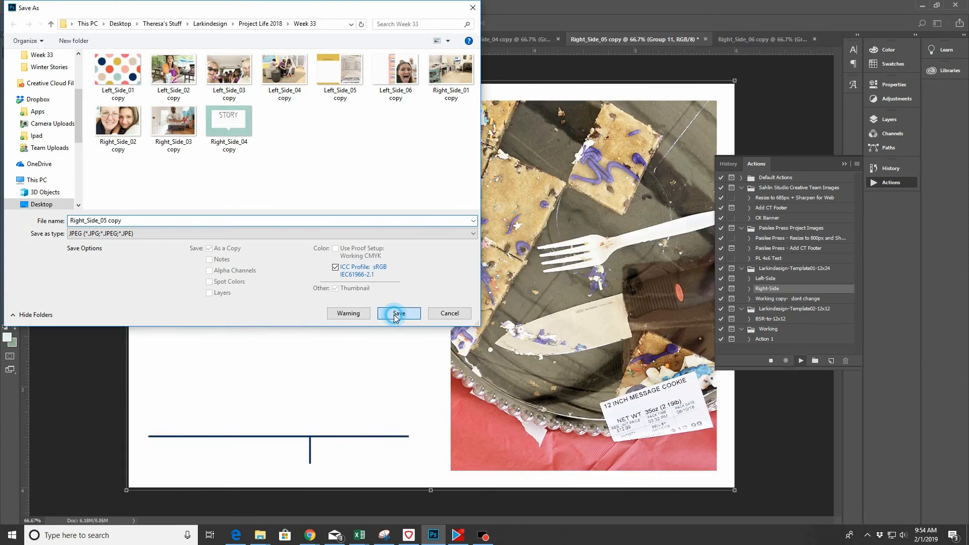
click(397, 314)
click(536, 133)
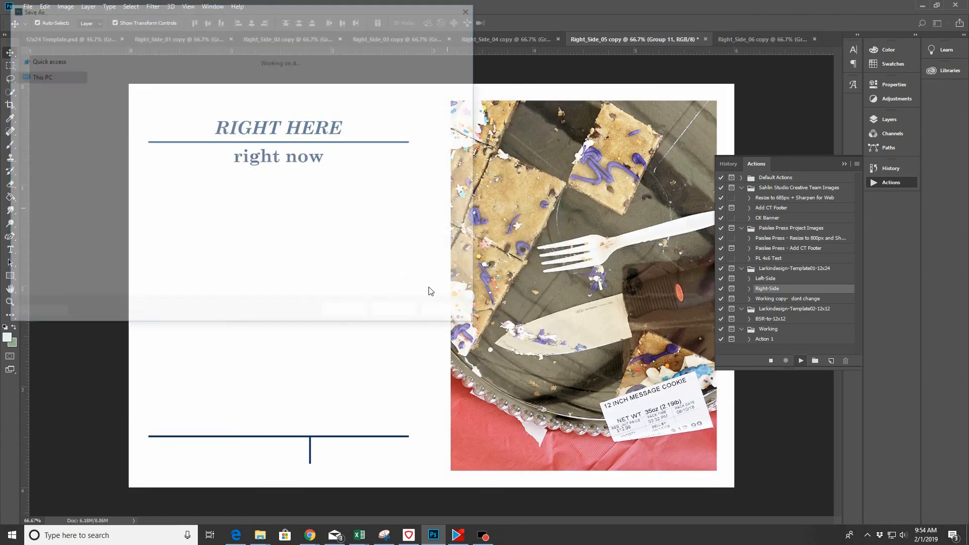
click(397, 313)
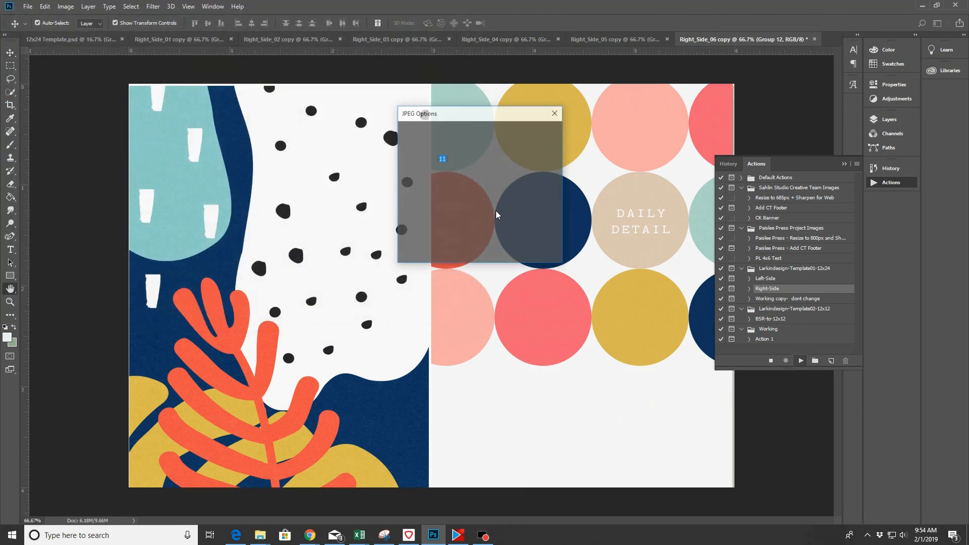
click(536, 132)
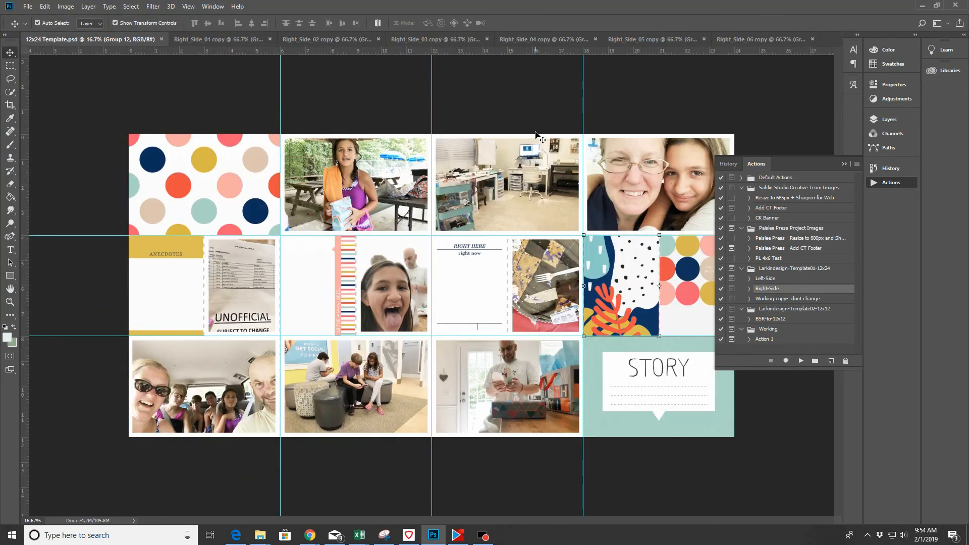
Switch to the Right_Side_01 copy document
click(215, 39)
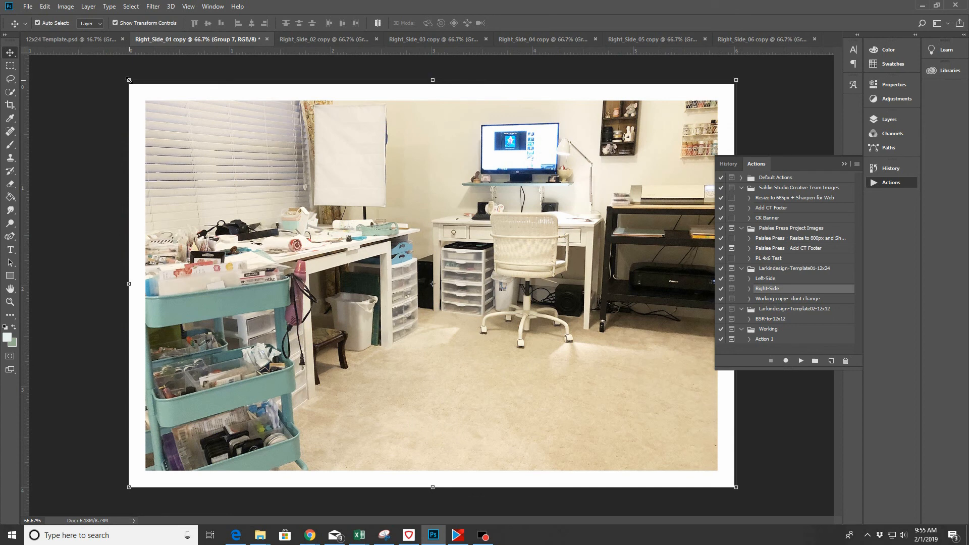
drag(128, 79, 137, 89)
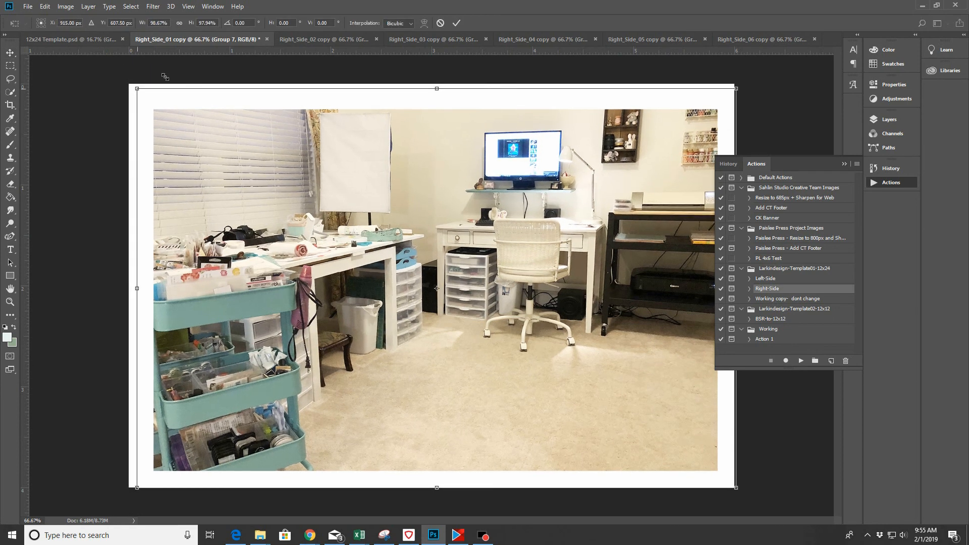
click(180, 23)
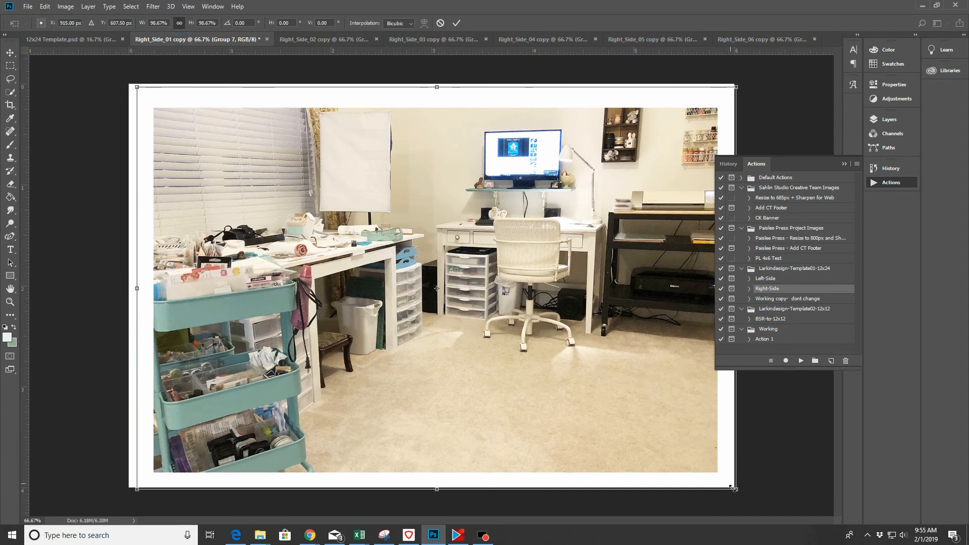
drag(736, 490, 726, 482)
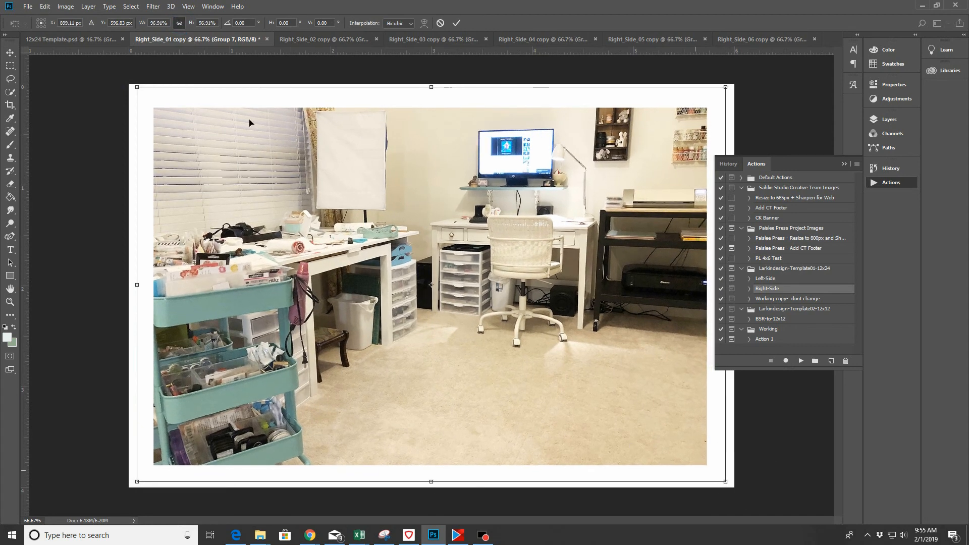
click(441, 23)
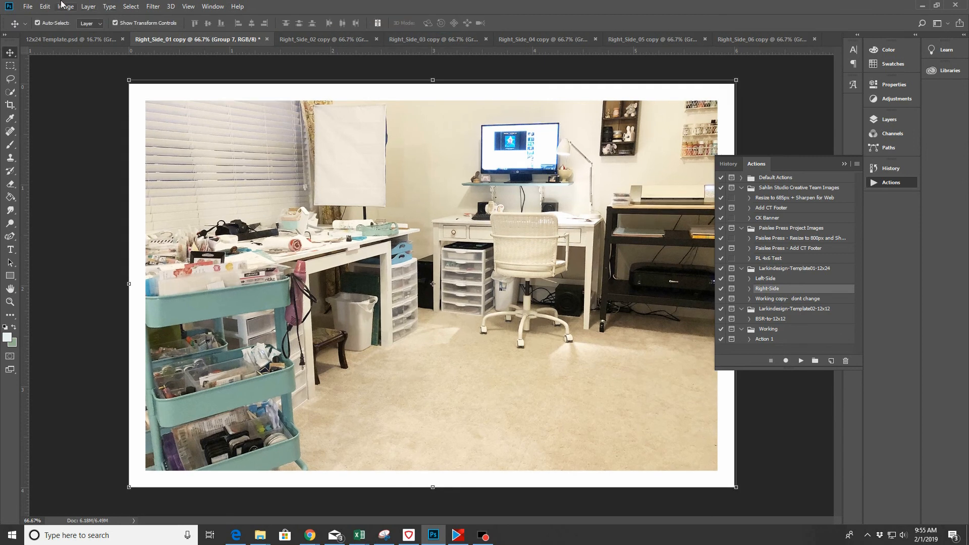
click(45, 7)
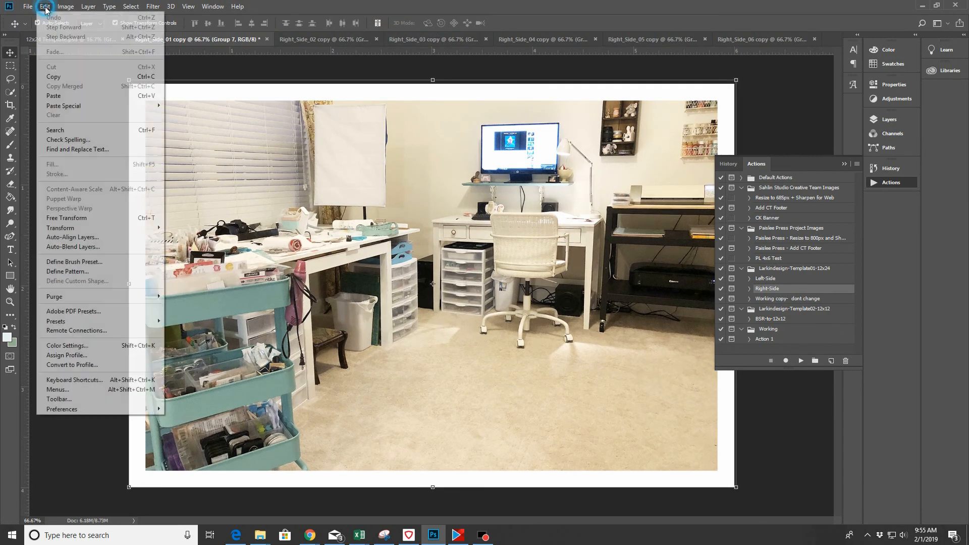
click(46, 8)
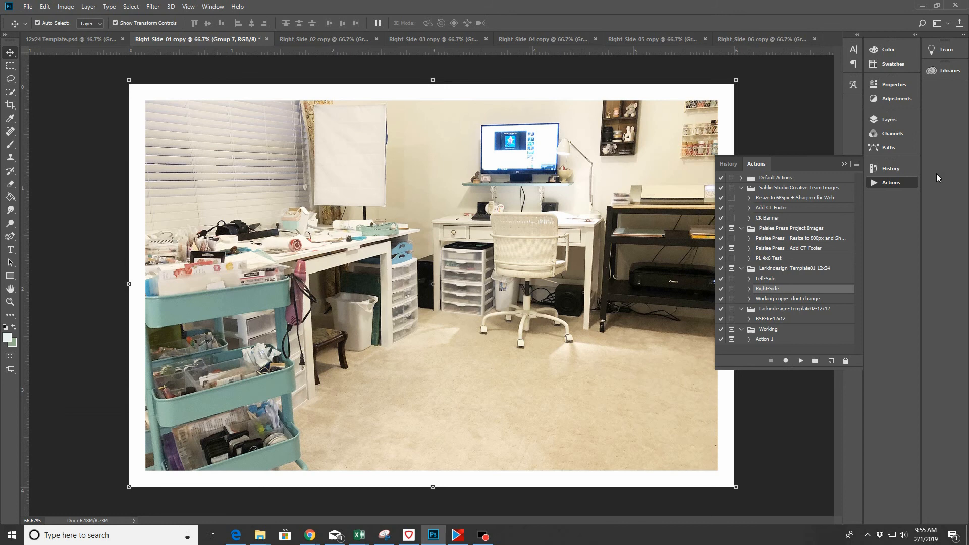
Scale the office photo on Layer 1 proportionally to about 95.6%, keeping it just larger than the white frame's opening
click(897, 121)
click(825, 205)
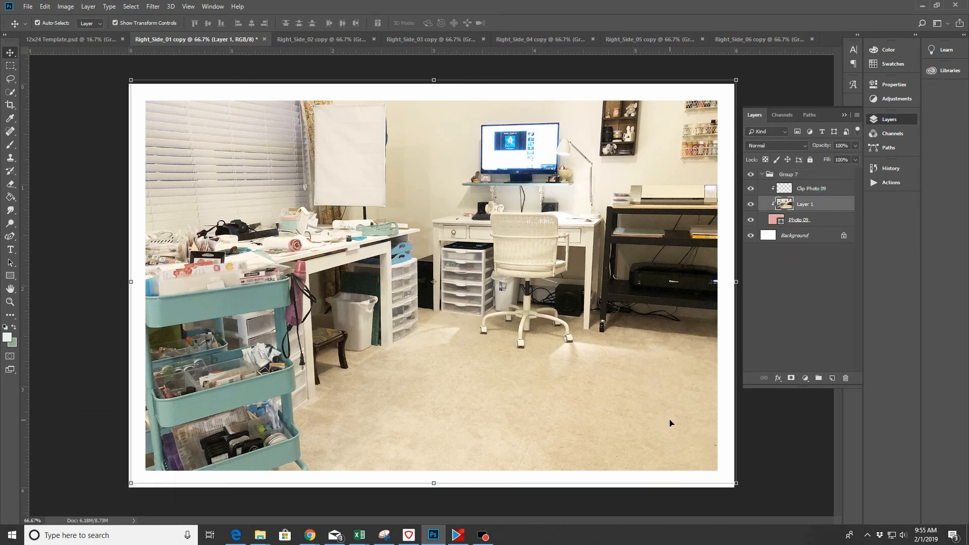
drag(736, 79, 724, 93)
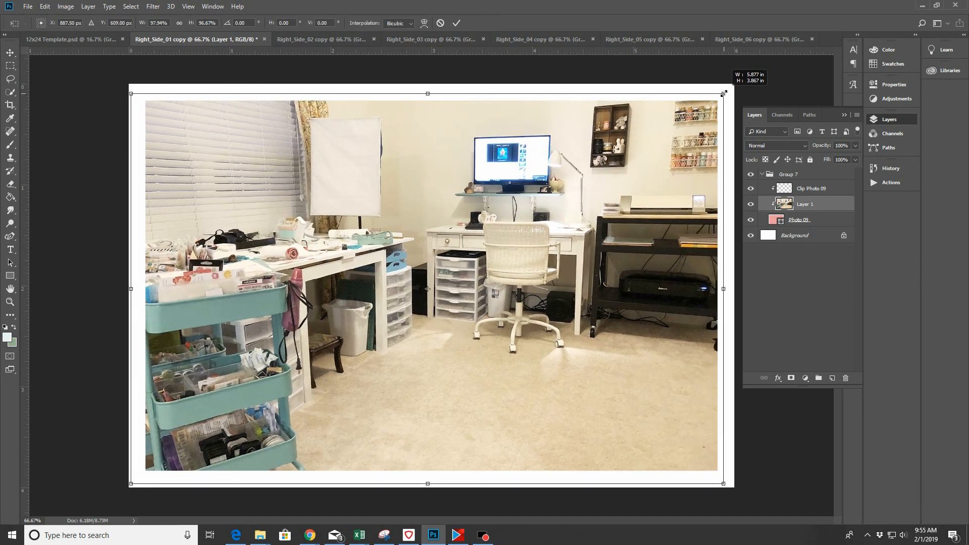
click(179, 23)
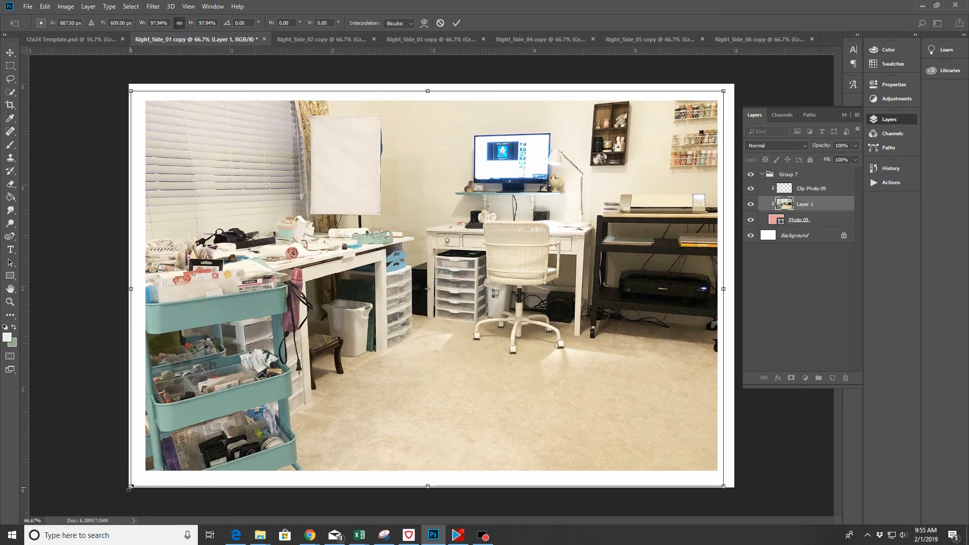
drag(130, 486, 141, 478)
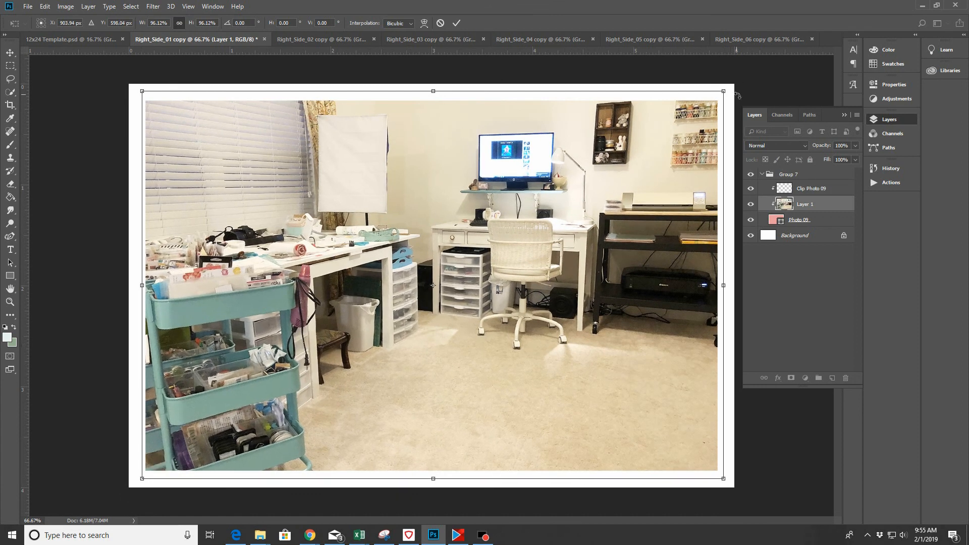
drag(725, 91, 720, 94)
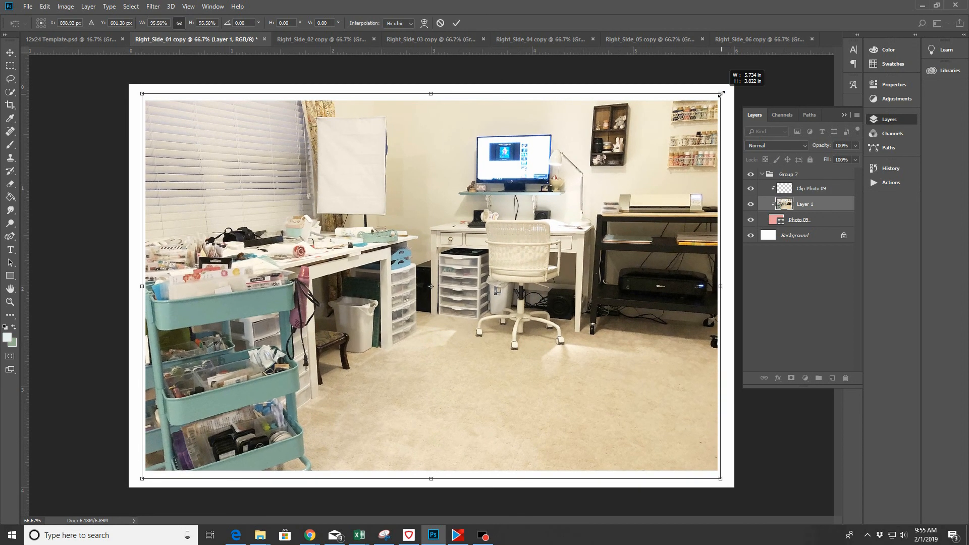
click(455, 24)
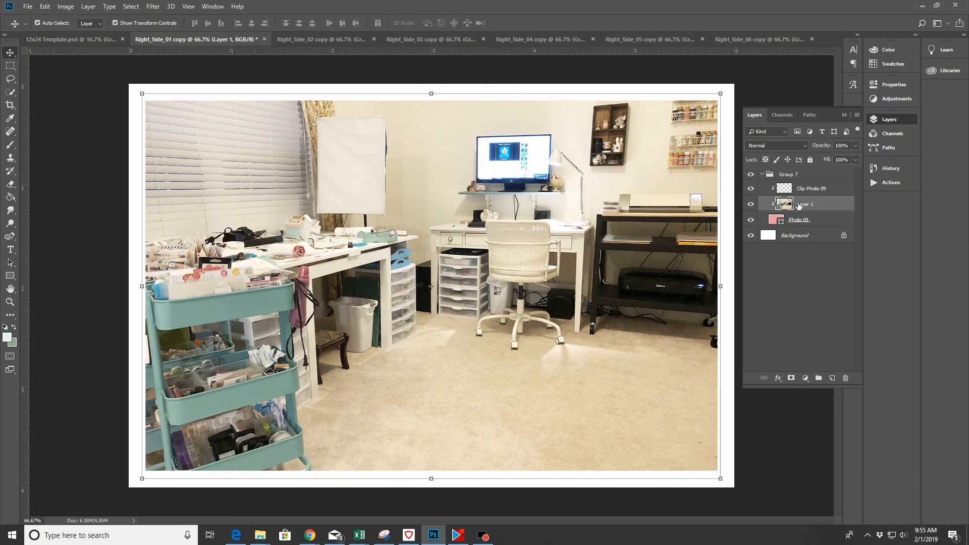
Save the rescaled Right_Side_01 copy as a JPEG at quality 11 in the Week 33 folder, replacing the existing file
click(27, 7)
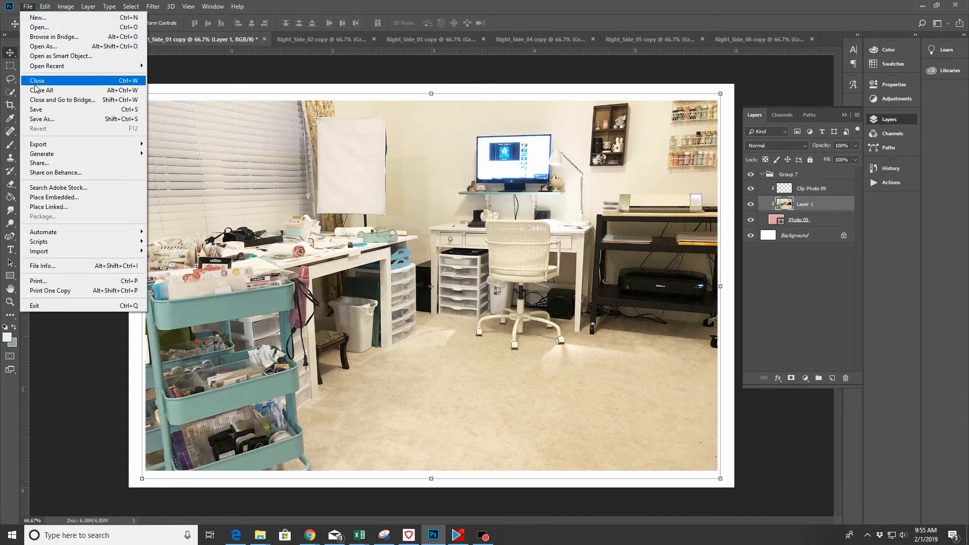
click(46, 119)
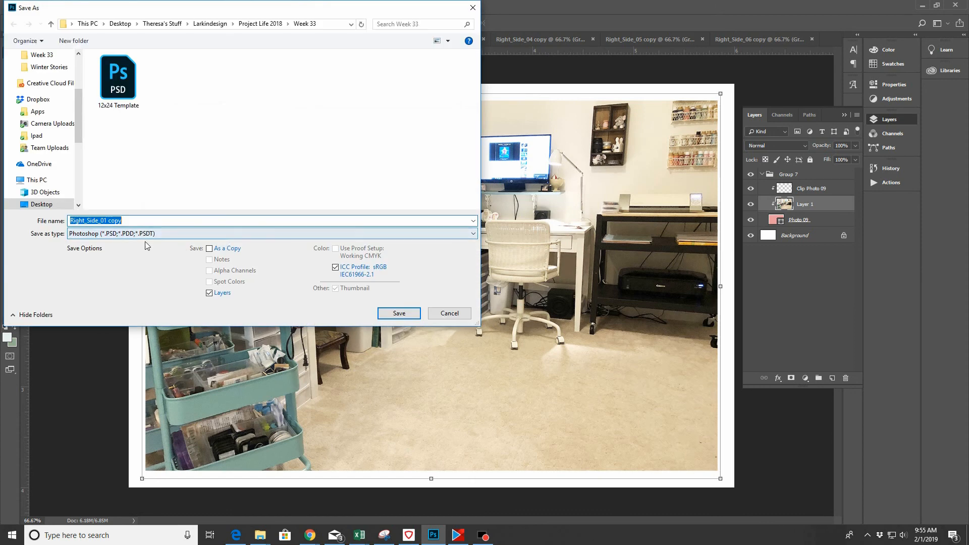
click(140, 235)
click(99, 311)
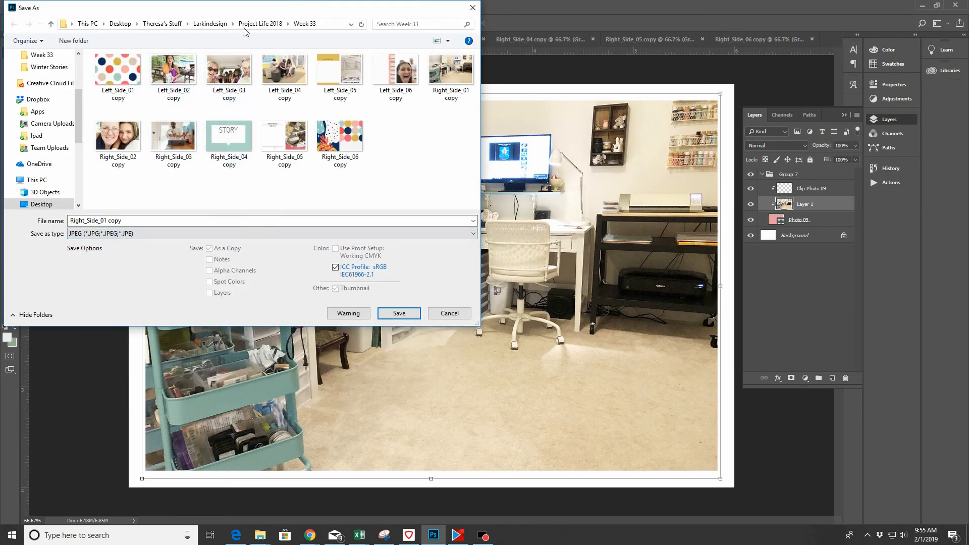
click(450, 75)
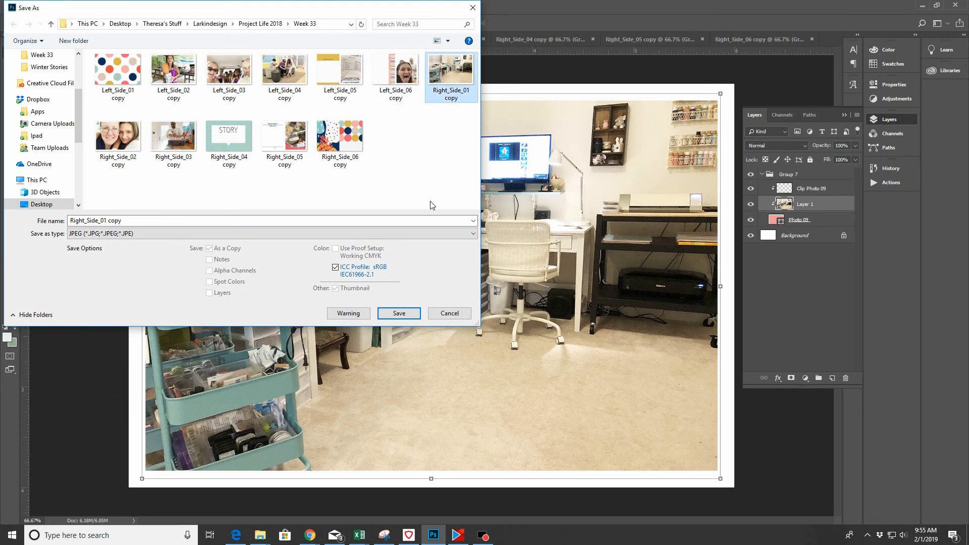
click(390, 315)
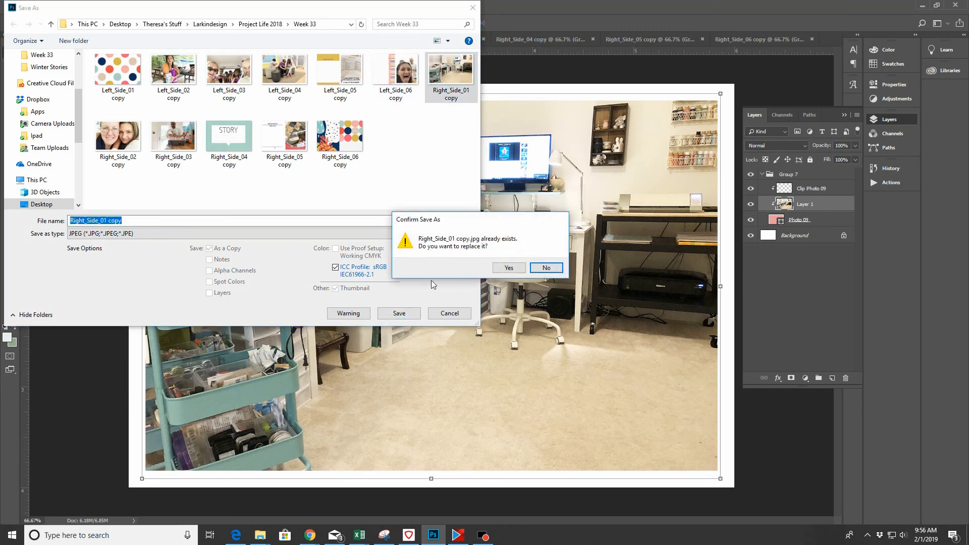
click(497, 270)
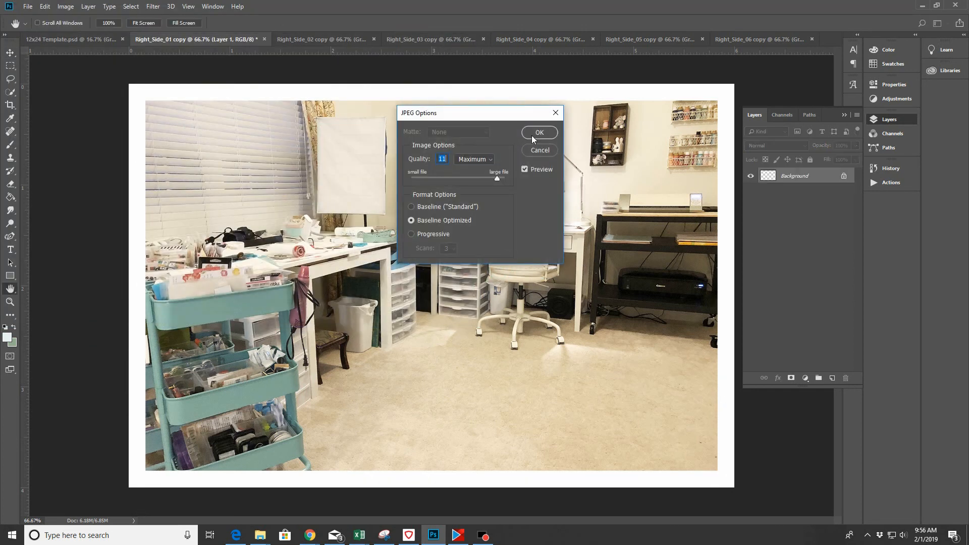
click(534, 130)
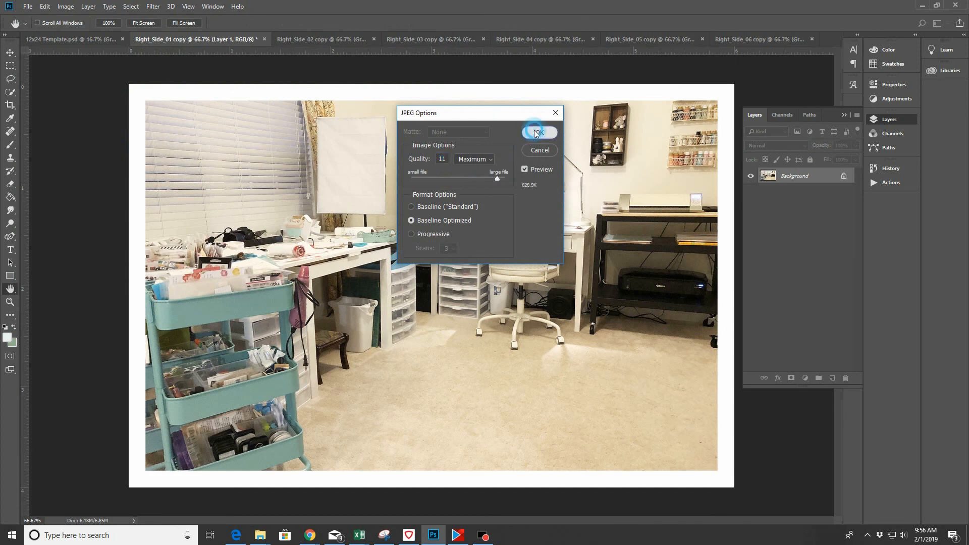
In Right_Side_03 copy, lighten the man's face on Layer 1 with the Dodge tool, using a soft 322 px brush
click(334, 41)
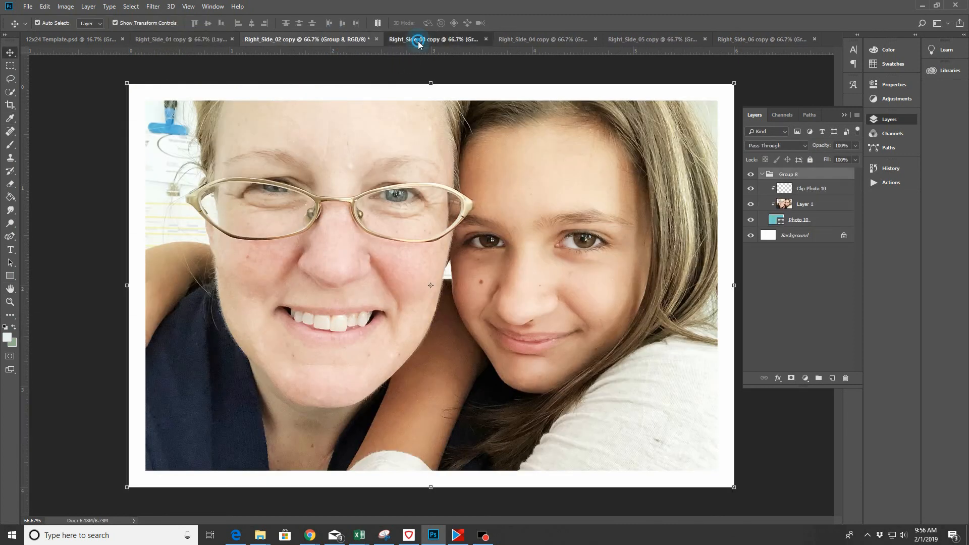
click(418, 41)
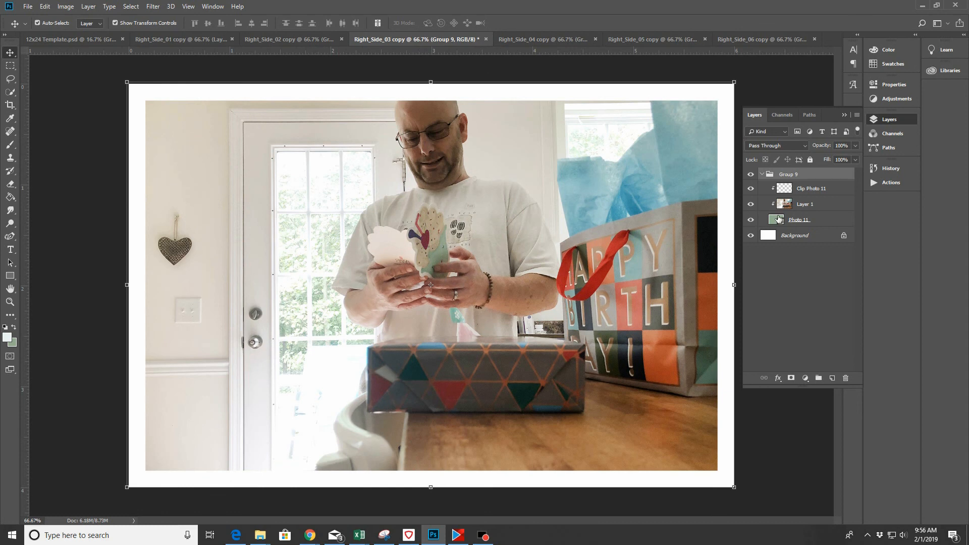
click(823, 207)
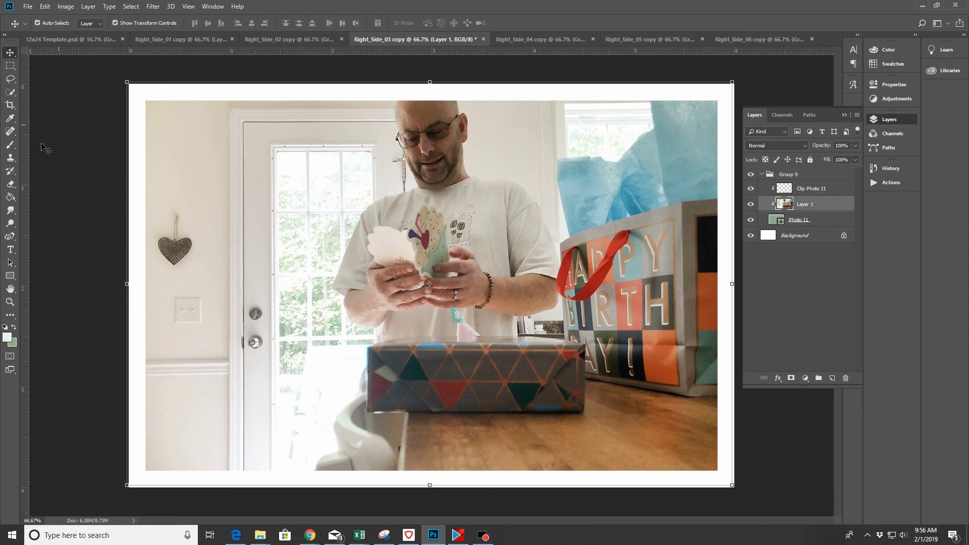
click(10, 223)
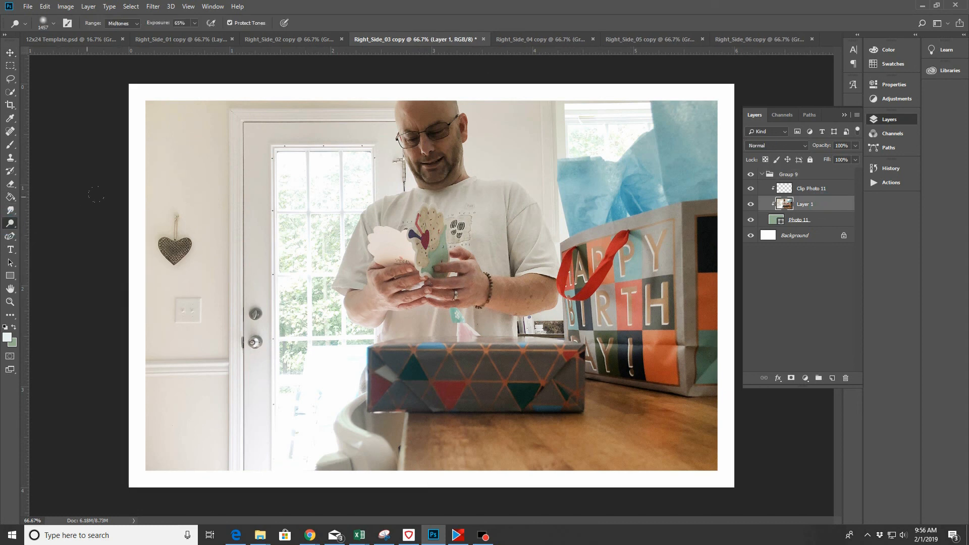
click(53, 23)
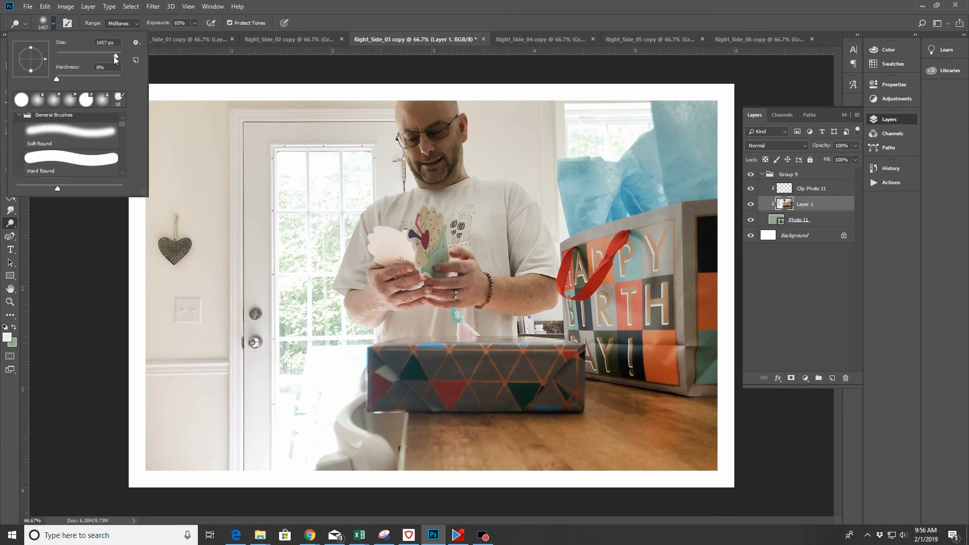
drag(114, 56, 99, 56)
click(429, 134)
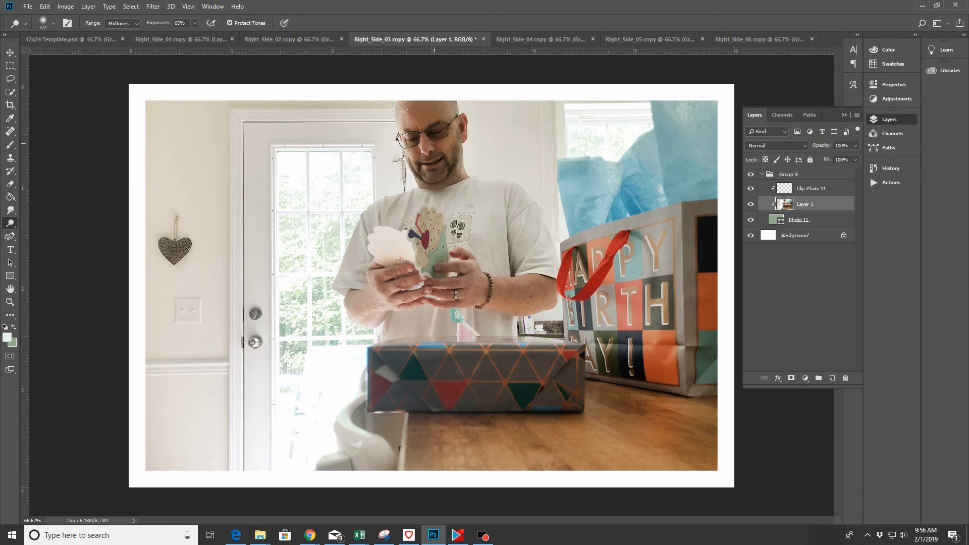
click(434, 145)
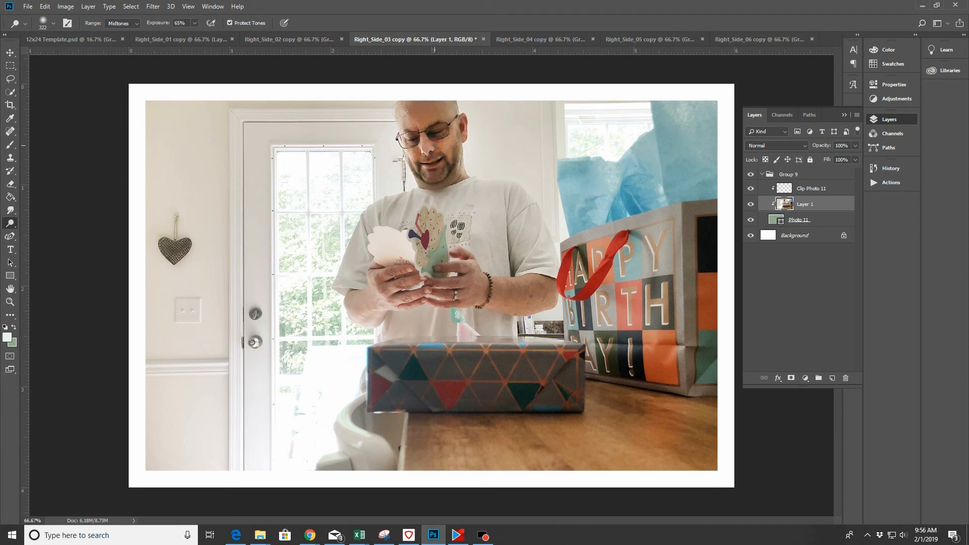
click(434, 145)
click(434, 146)
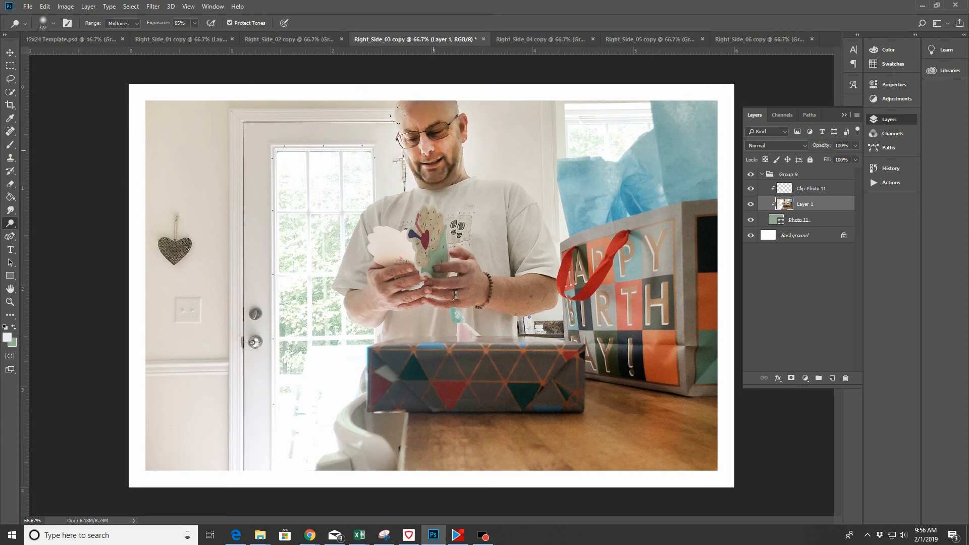
Save the lightened Right_Side_03 copy as a JPEG at quality 11 in the Week 33 folder, replacing the existing file
click(10, 52)
click(28, 7)
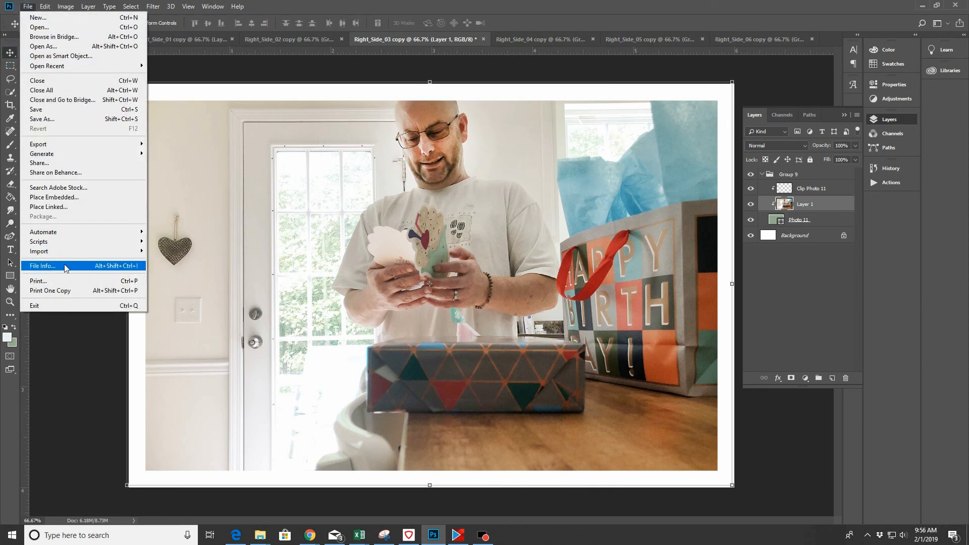
click(56, 119)
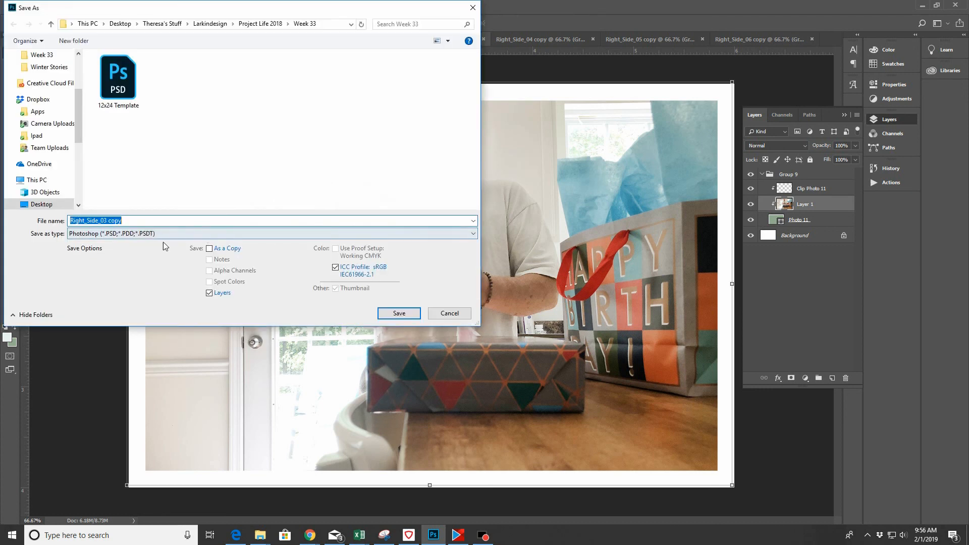
click(151, 234)
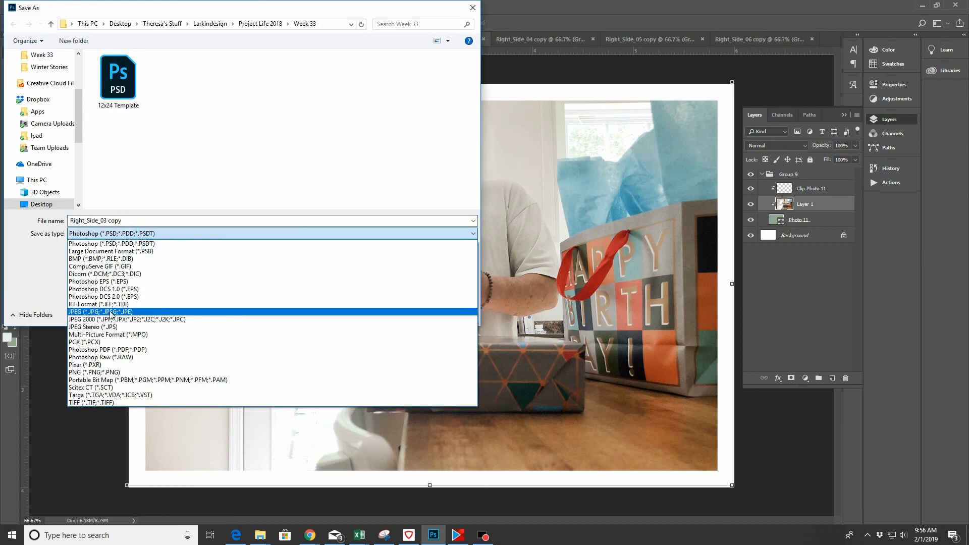
click(112, 311)
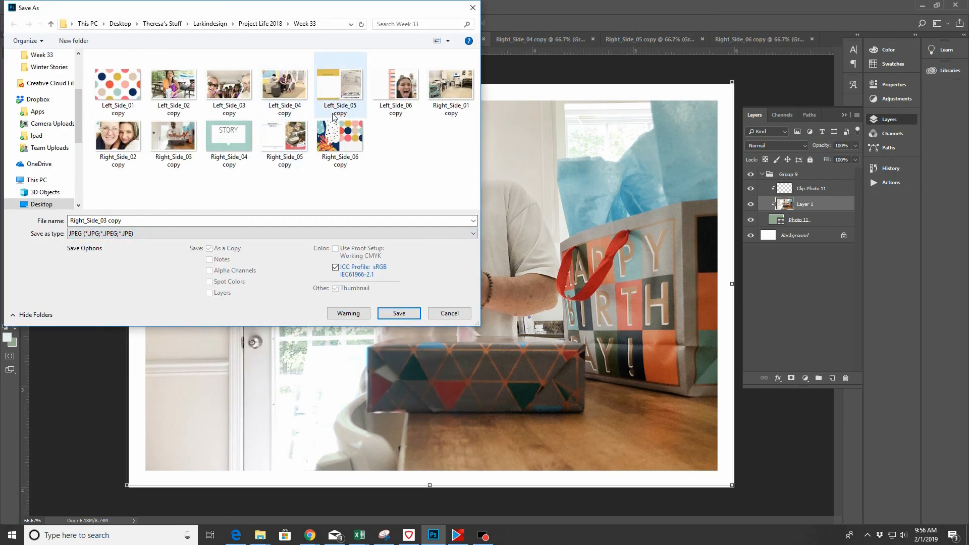
click(179, 135)
click(392, 315)
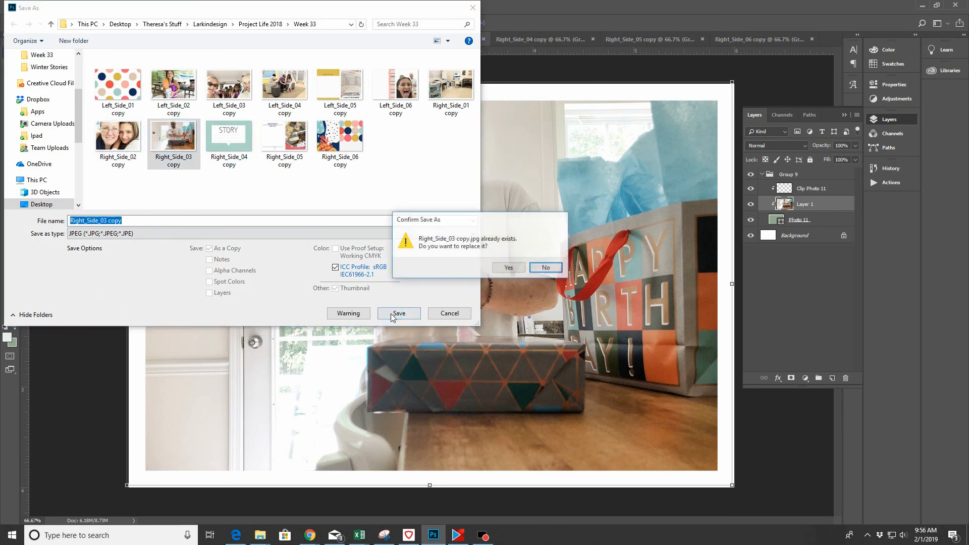
click(505, 266)
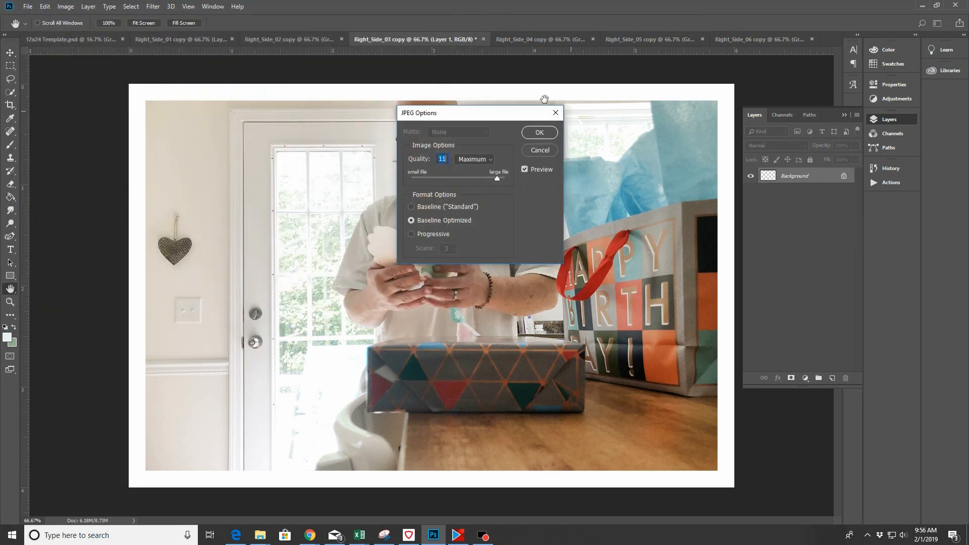
click(535, 132)
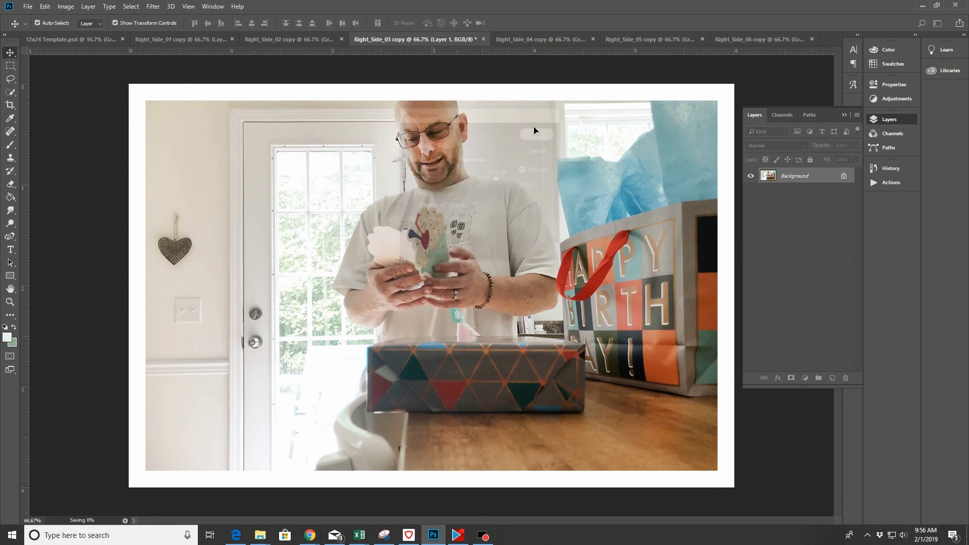
In Right_Side_06 copy, nudge the circle-pattern card on Layer 2 right and slightly up to the canvas edges
click(546, 39)
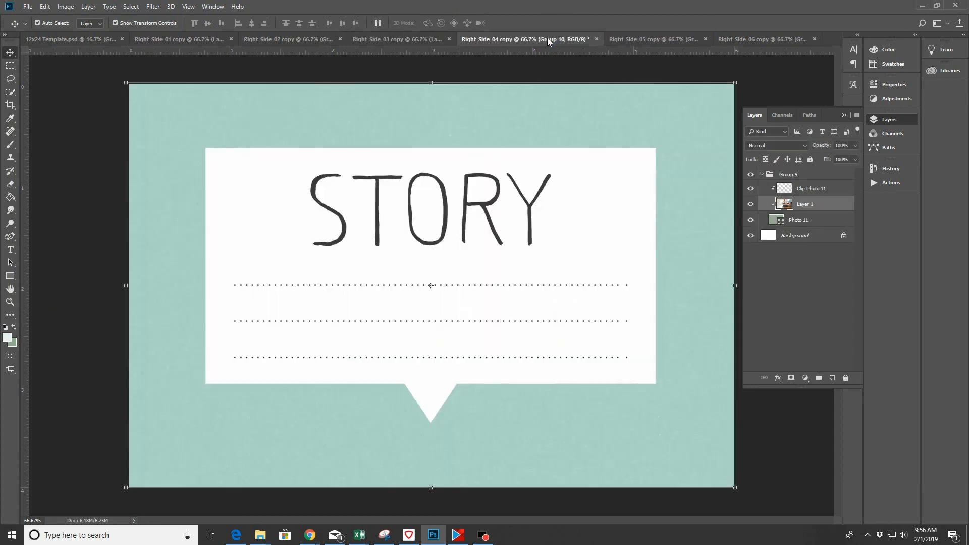
click(655, 41)
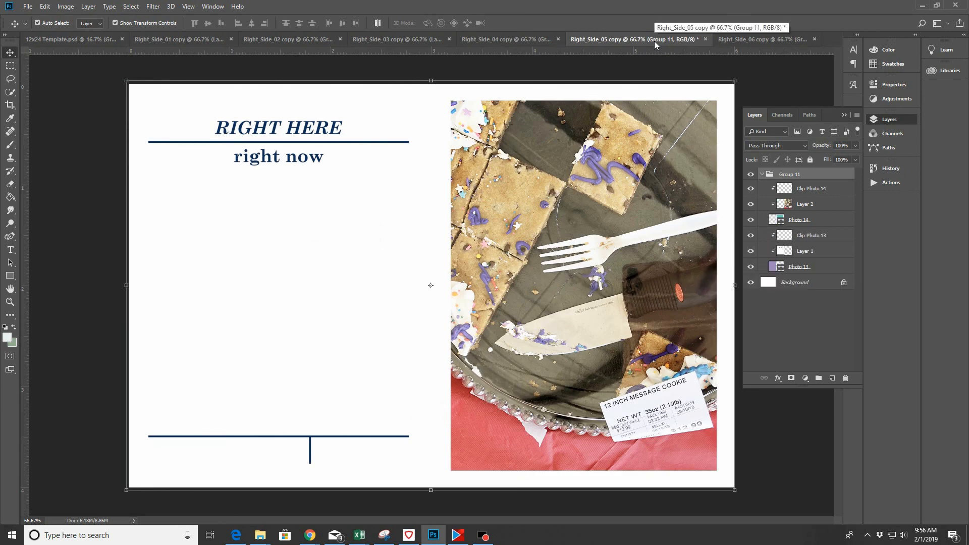
click(735, 39)
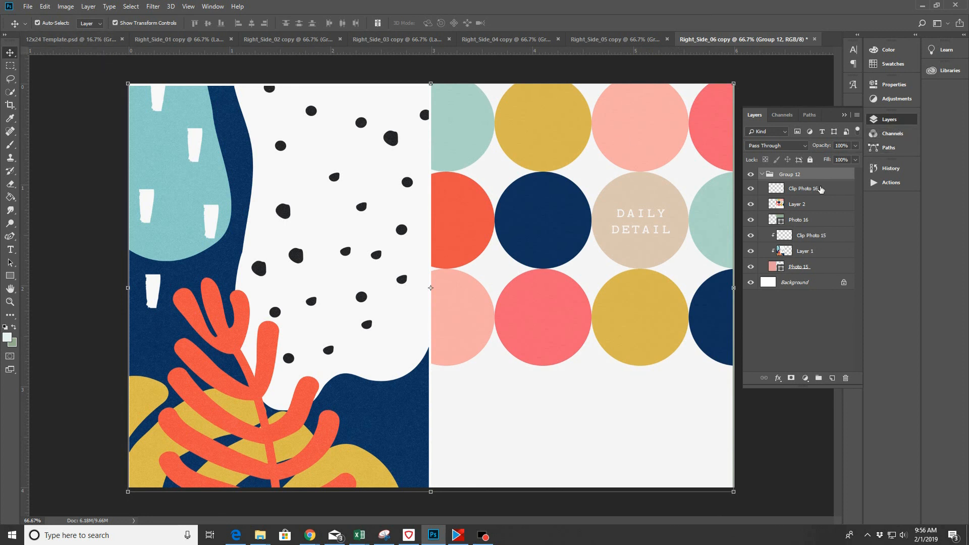
click(844, 208)
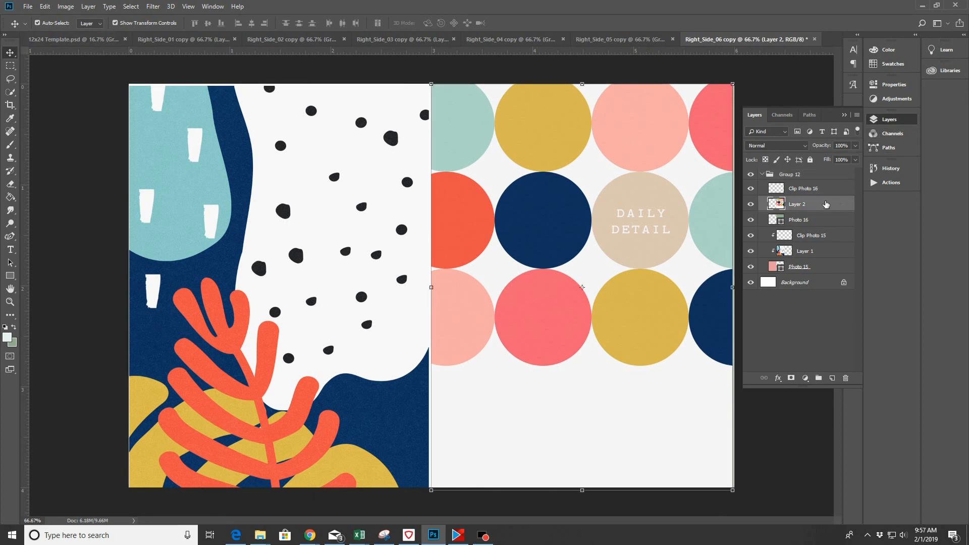
key(Right)
key(Right)
key(Right)
key(Right)
key(Right)
key(Right)
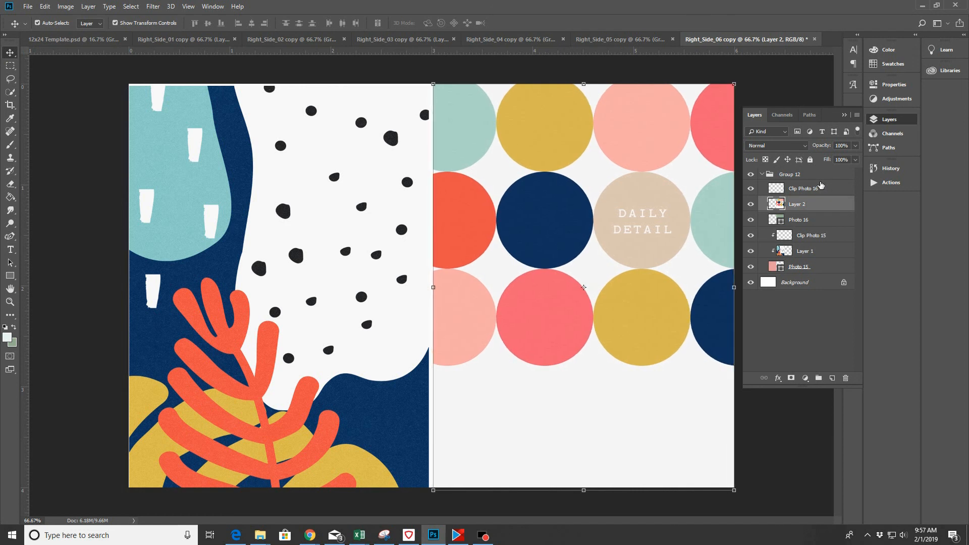
key(Up)
key(Up)
key(Up)
key(Up)
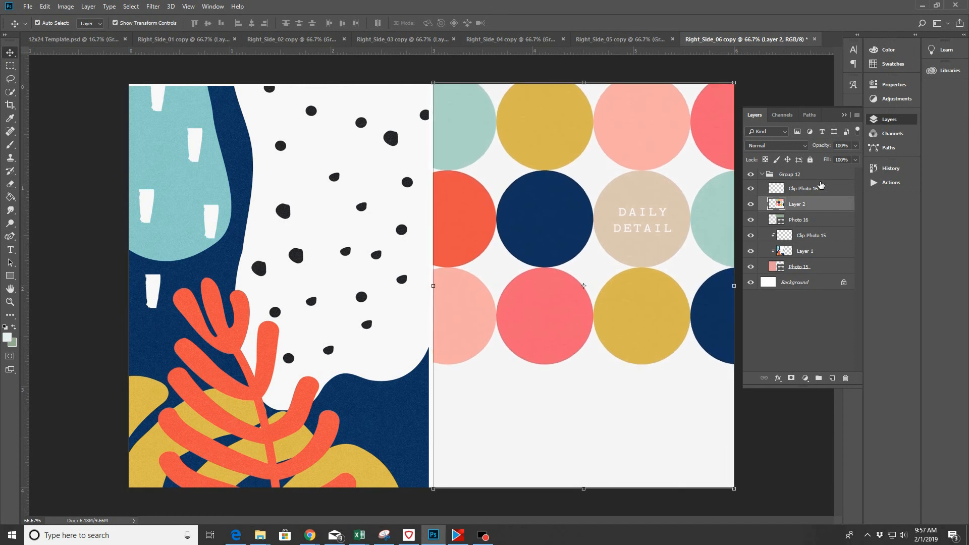
key(Right)
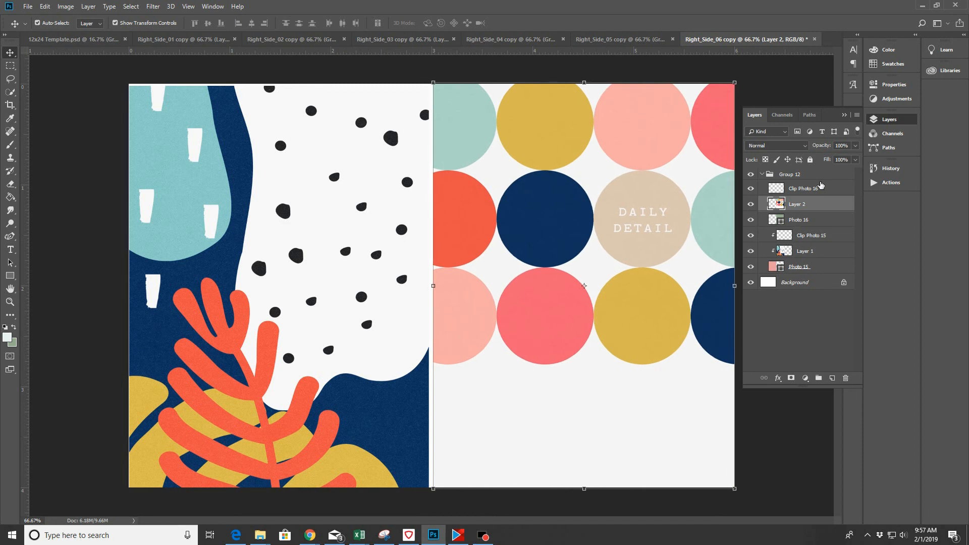
Shift the abstract plant-pattern card on Layer 1 slightly up and left past the canvas edges
click(822, 254)
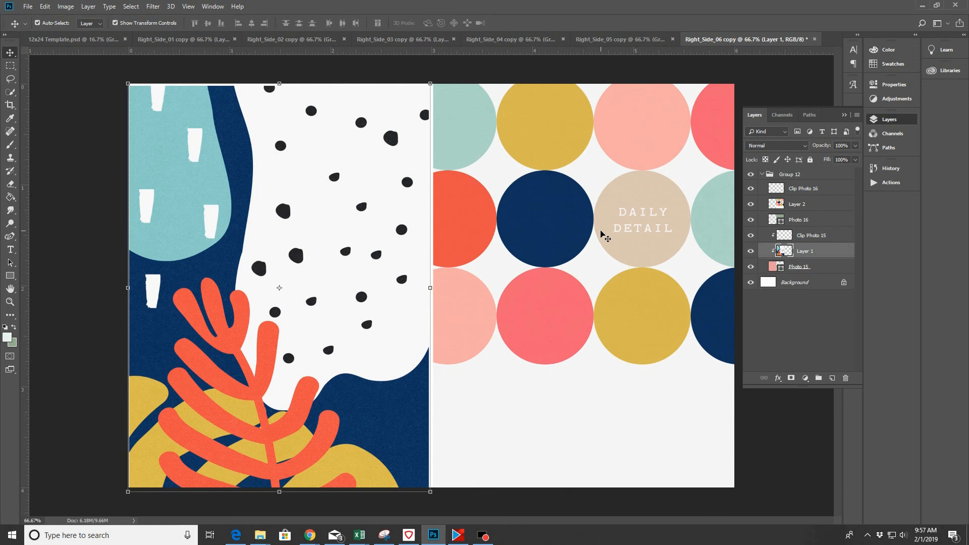
key(Up)
key(Up)
key(Up)
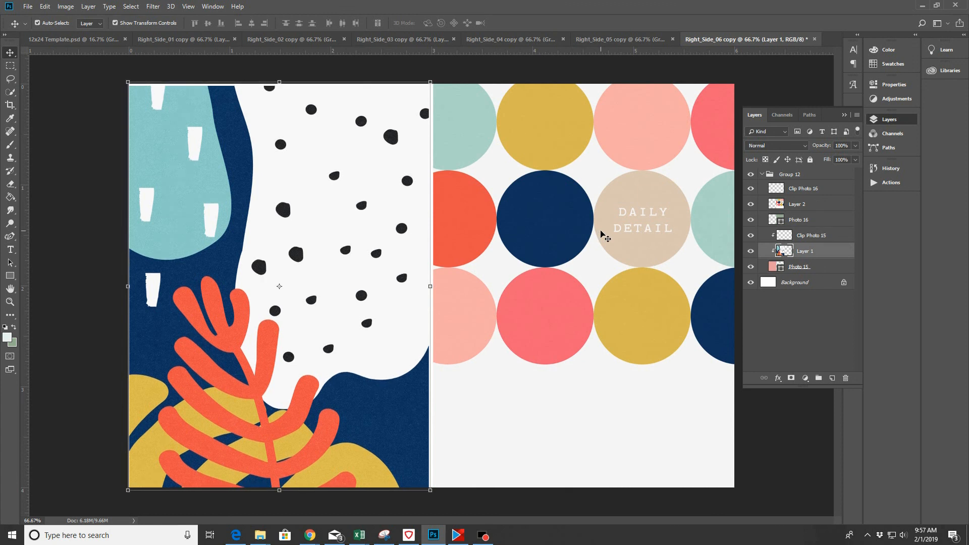
key(Left)
key(Up)
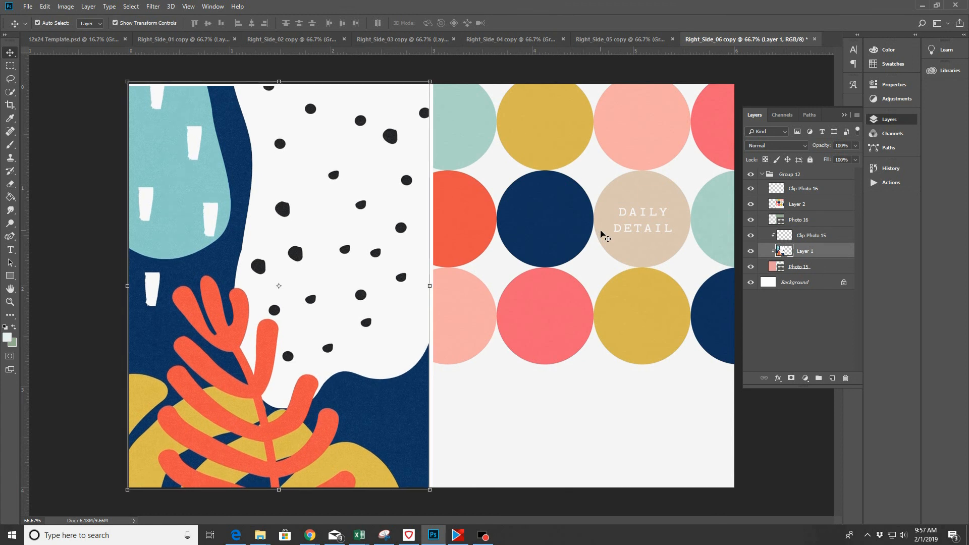
click(820, 268)
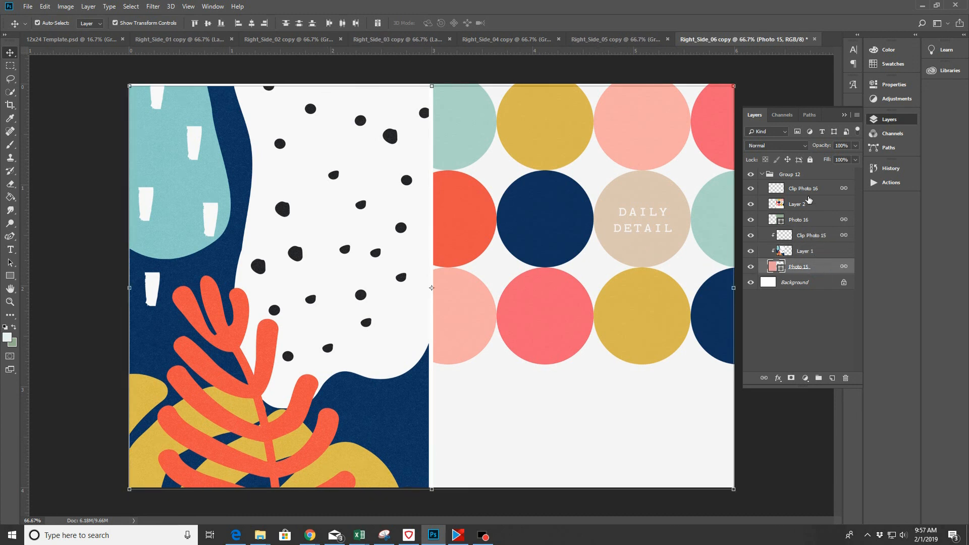
click(818, 250)
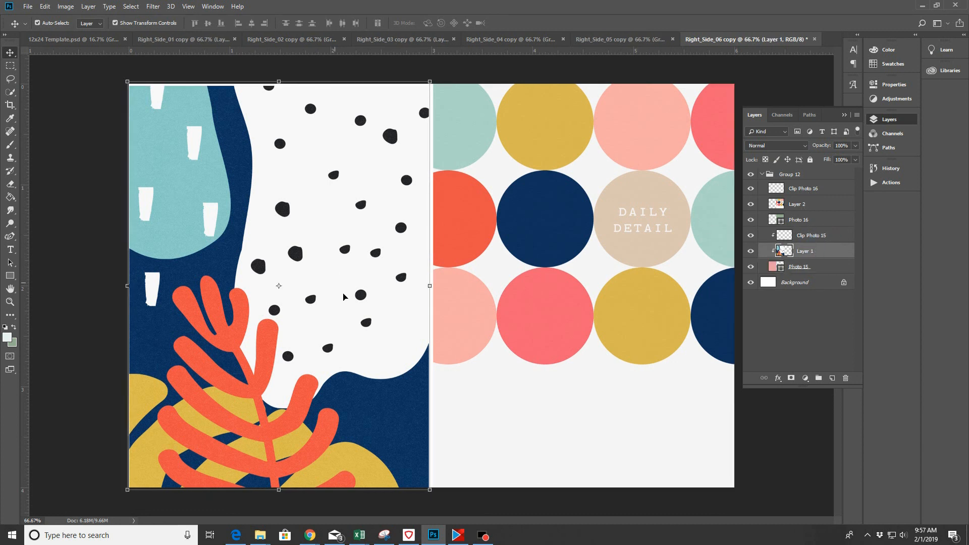
drag(352, 396, 352, 395)
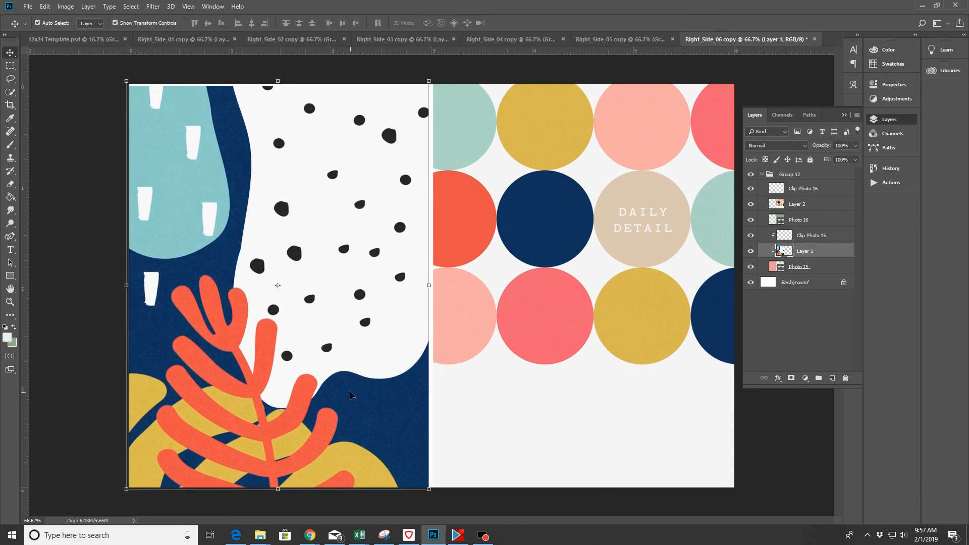
Check the Photo 15 shape's visibility, then hide Clip Photo 15 and Layer 1 to expose the pink shape
click(750, 268)
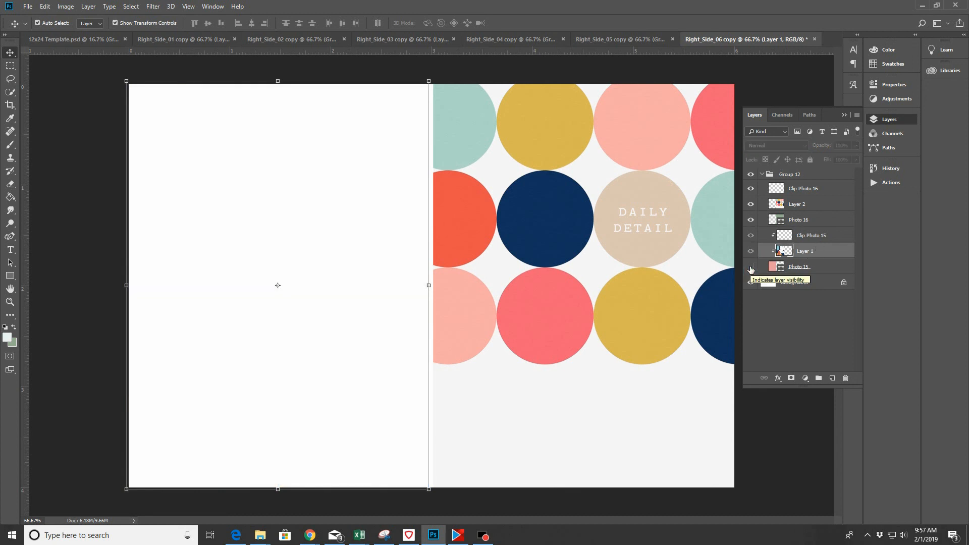
click(750, 268)
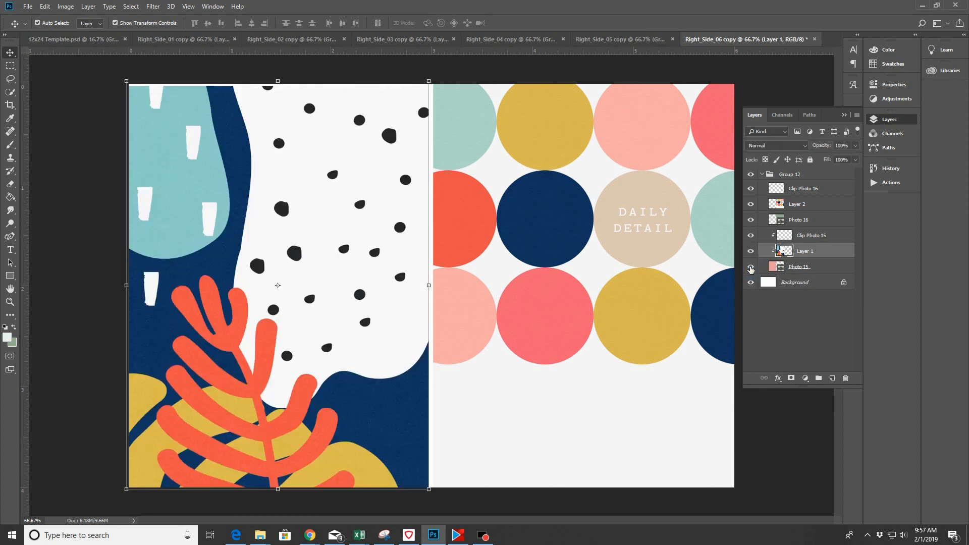
click(751, 236)
click(751, 252)
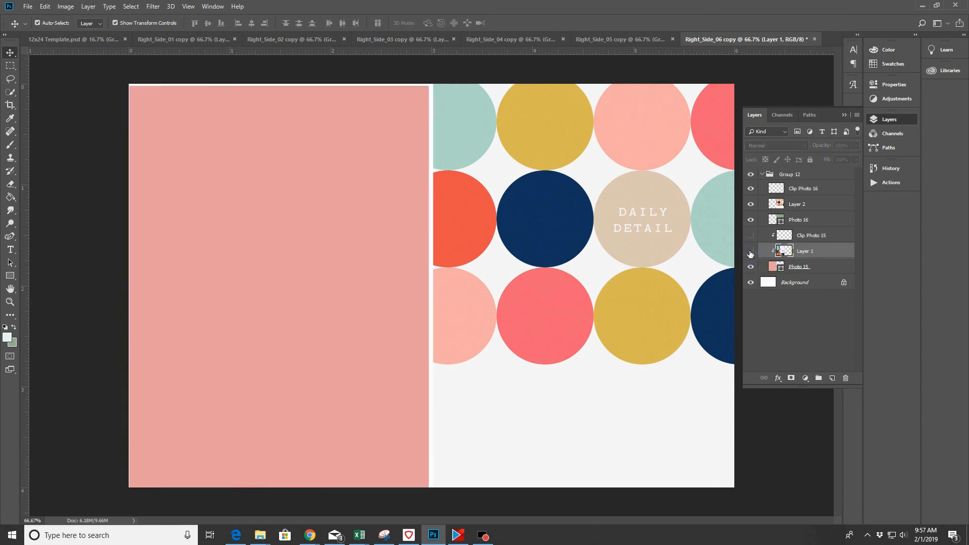
Nudge the pink Photo 15 shape, with its linked layers, up and left to align with the canvas's upper-left corner
click(830, 268)
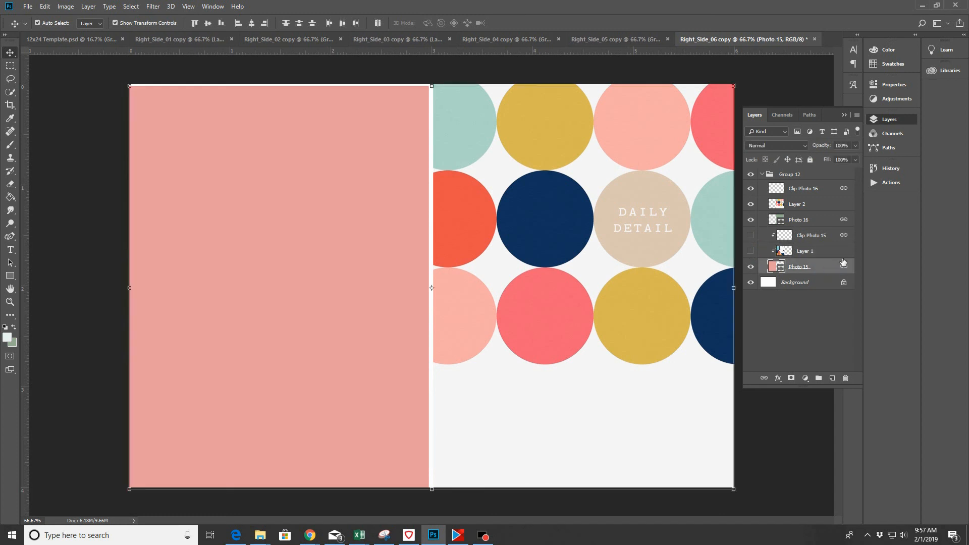
key(Up)
key(Up)
key(Up)
key(Up)
key(Up)
key(Up)
key(Up)
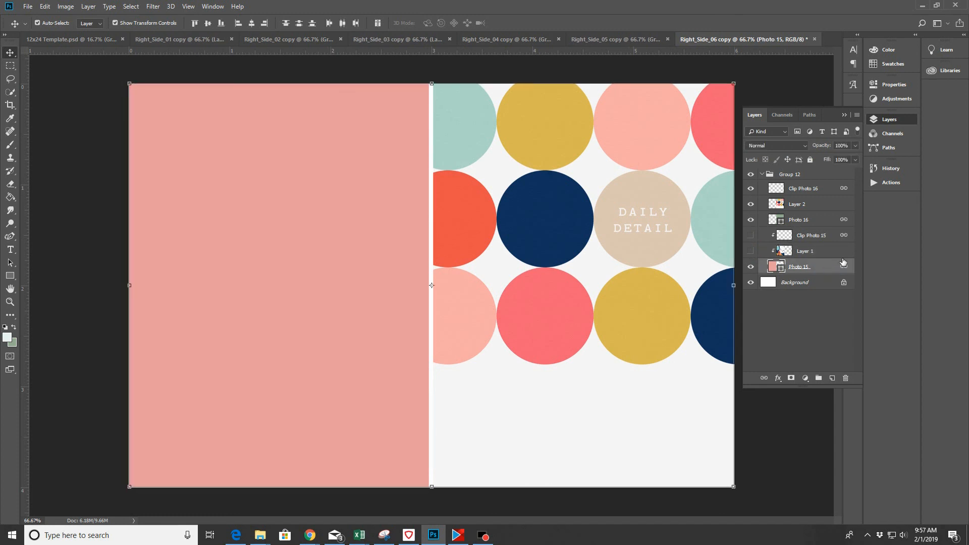
key(Down)
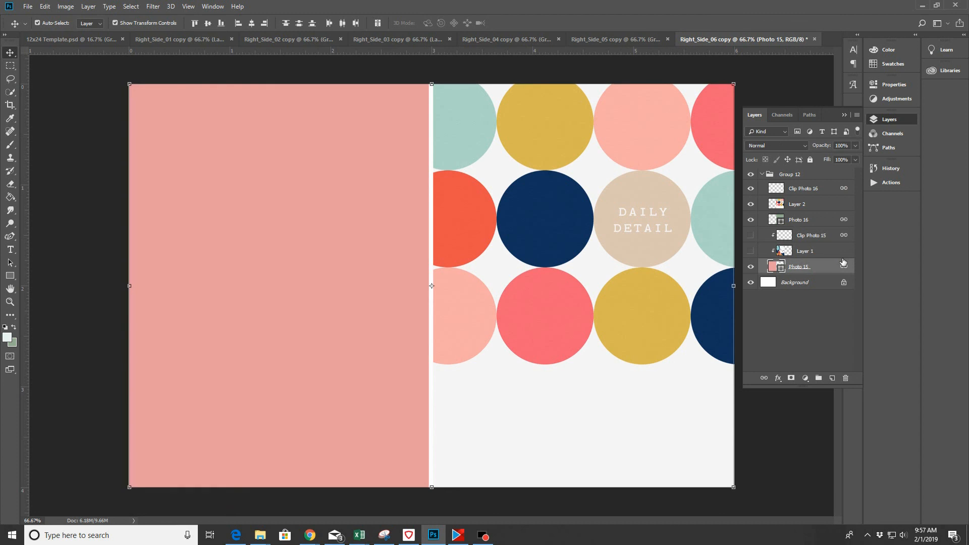
key(Left)
key(Left)
key(Left)
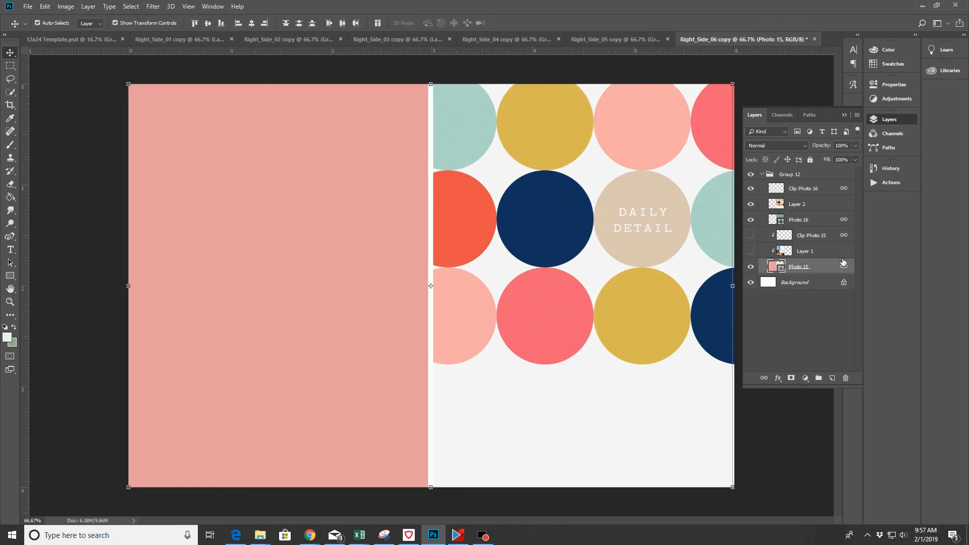
Briefly show the plant-pattern card on Layer 1 to check its coverage over the pink Photo 15 shape, and hide it again
click(825, 254)
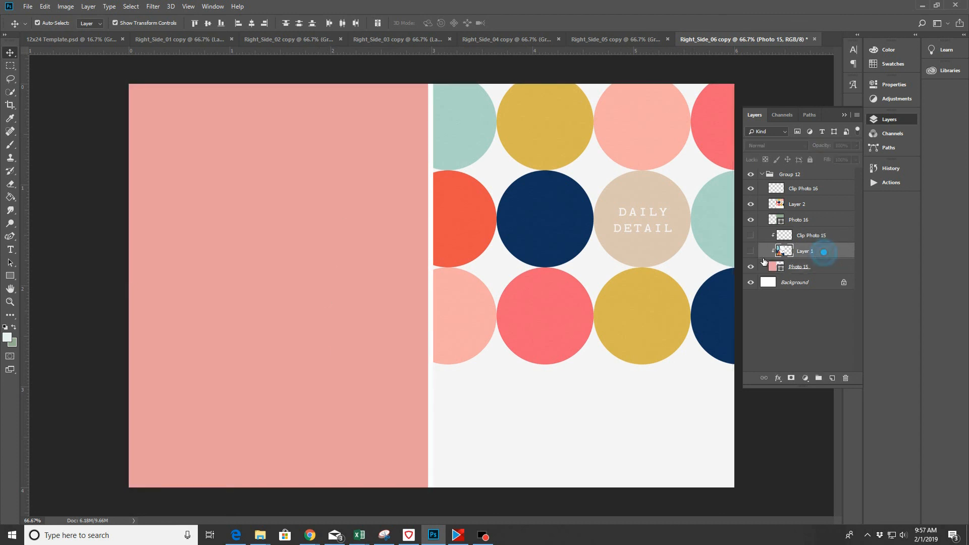
click(751, 250)
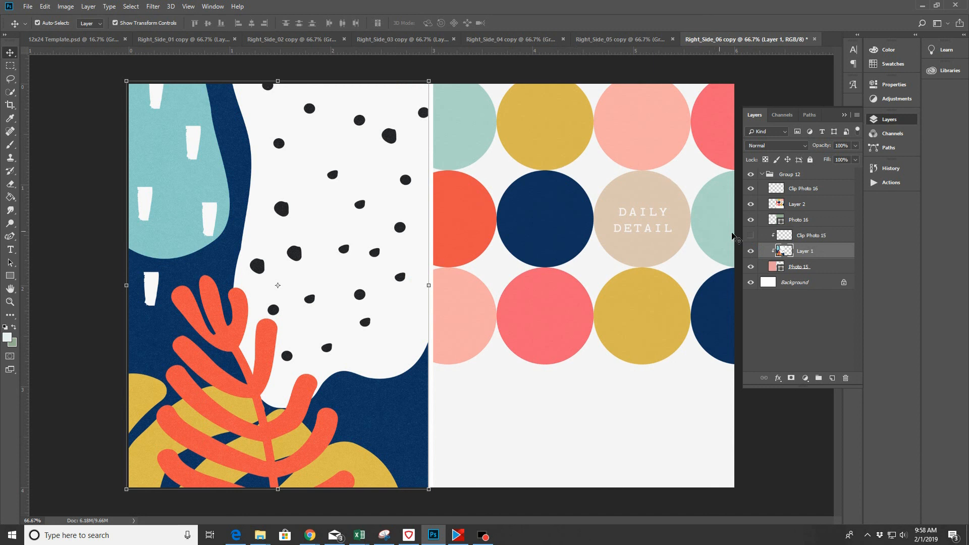
click(820, 267)
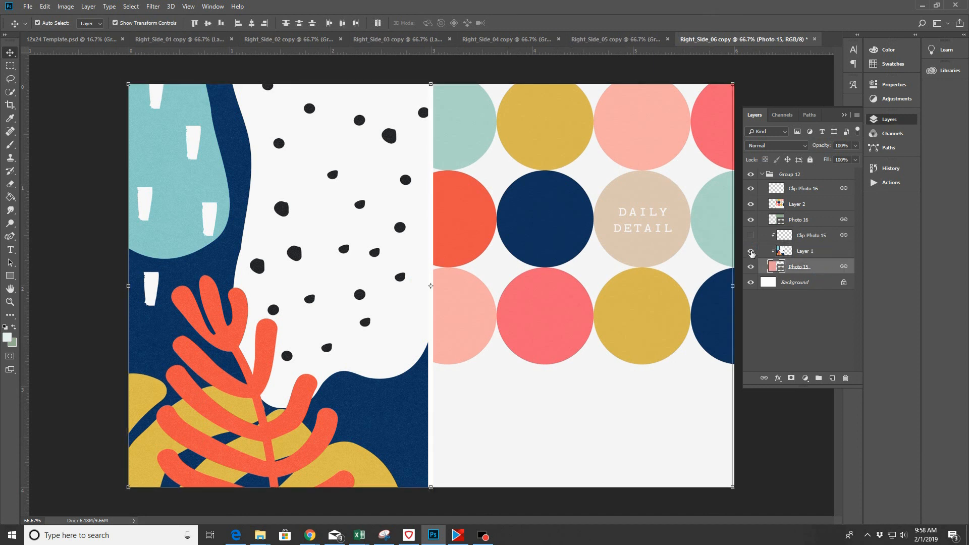
click(750, 251)
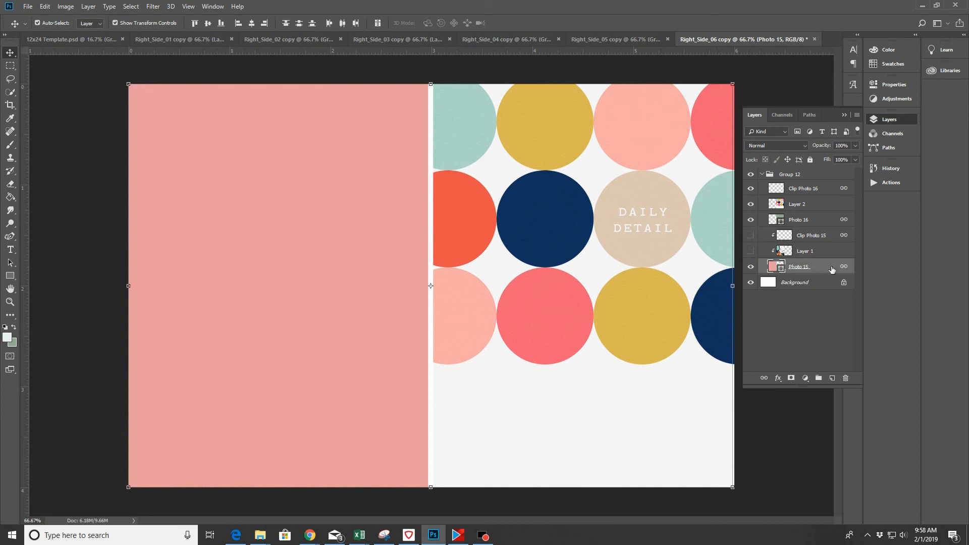
Nudge the pink Photo 15 shape vertically to line up with the canvas's upper and lower edges, and make Layer 1 visible again
key(Down)
key(Down)
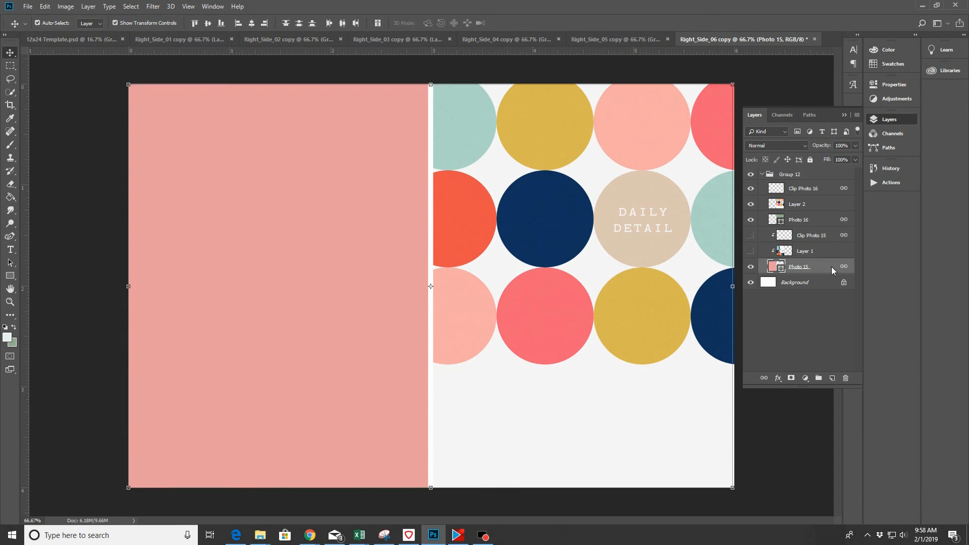
key(Down)
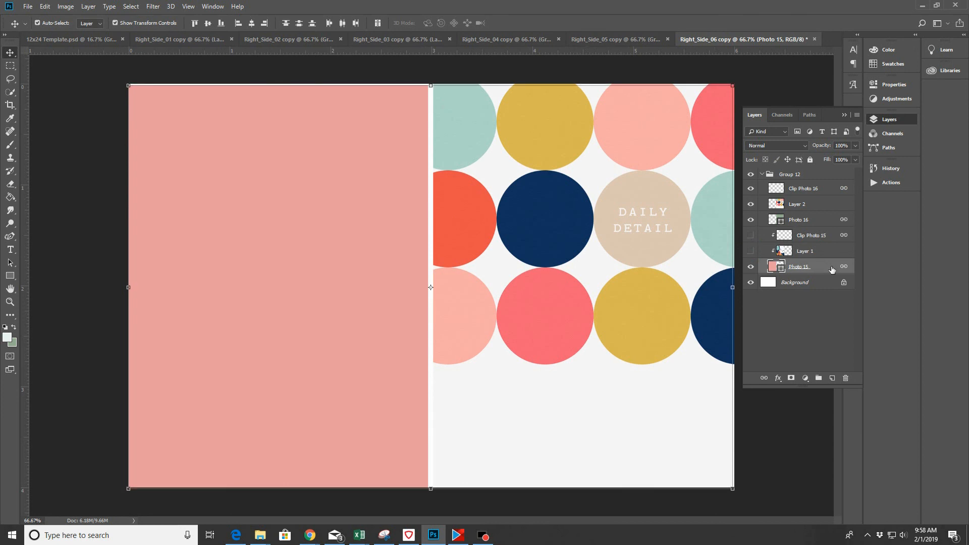
key(Up)
key(Up)
key(Up)
key(Up)
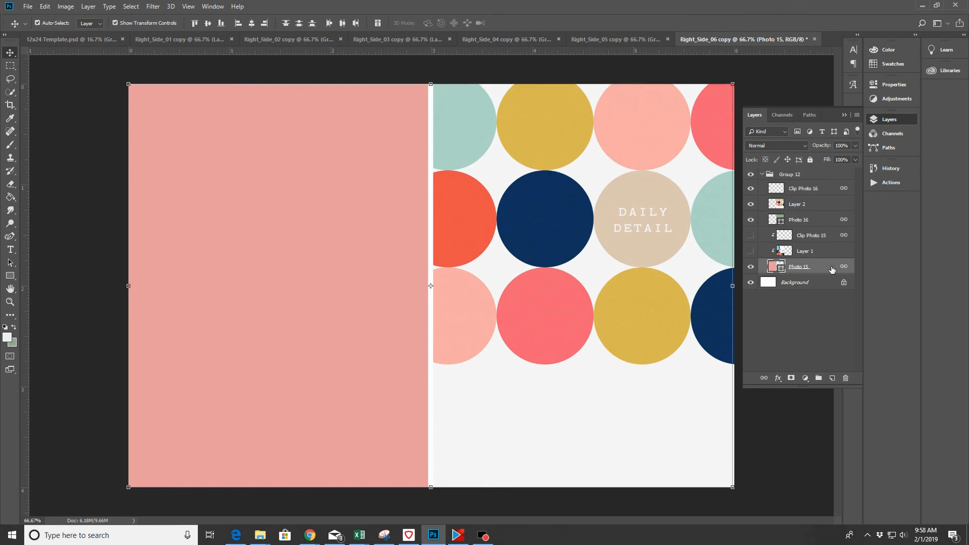
key(Down)
click(750, 250)
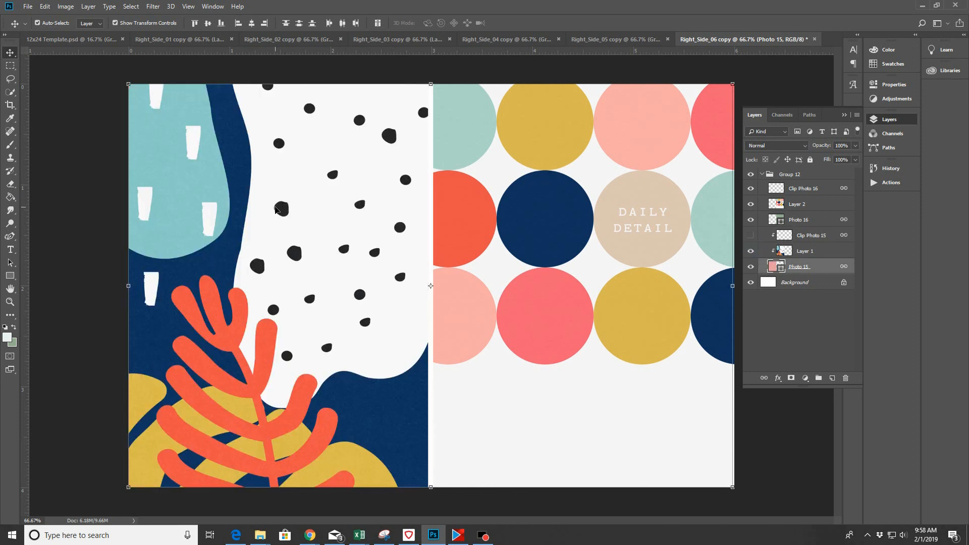
Save Right_Side_06 copy as a baseline optimized JPEG at quality 11 in the Week 33 folder, replacing the existing file
click(28, 6)
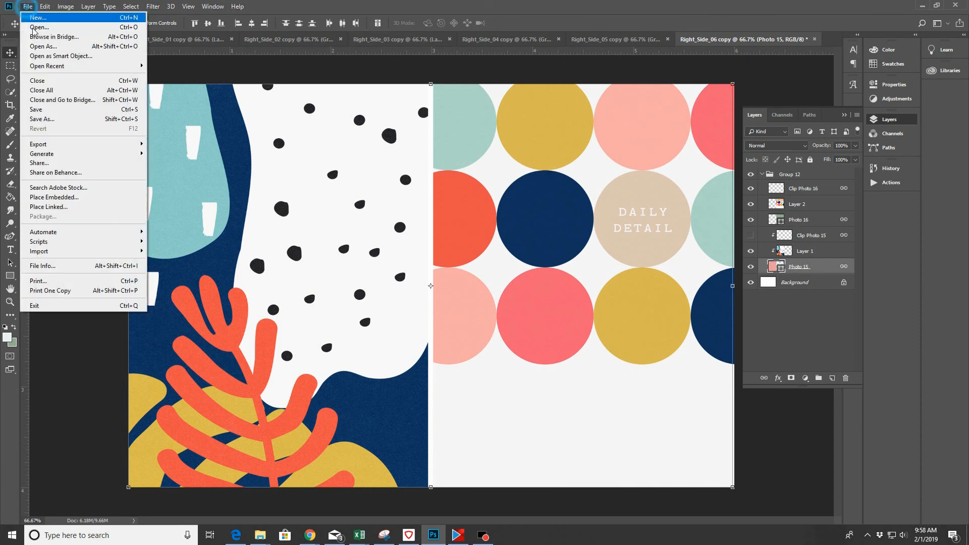
click(58, 119)
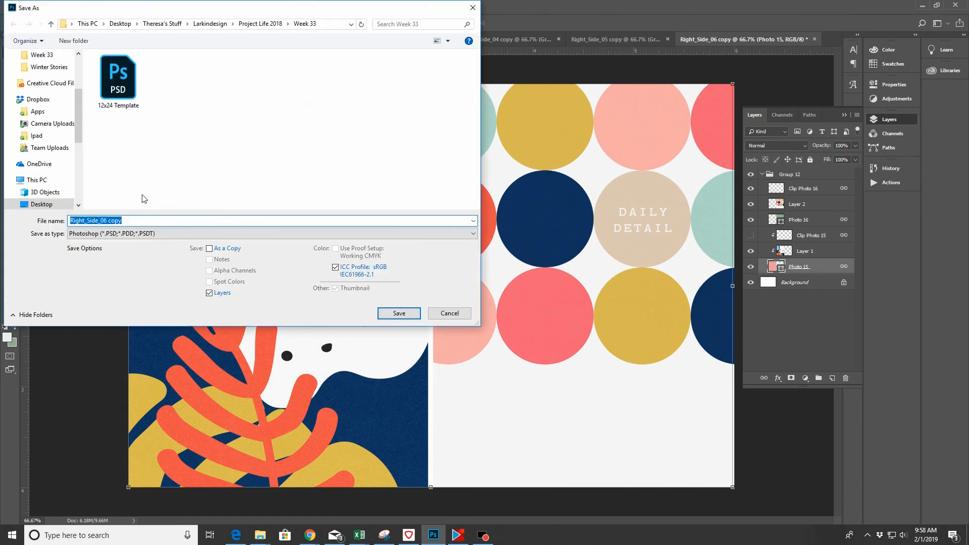
click(116, 234)
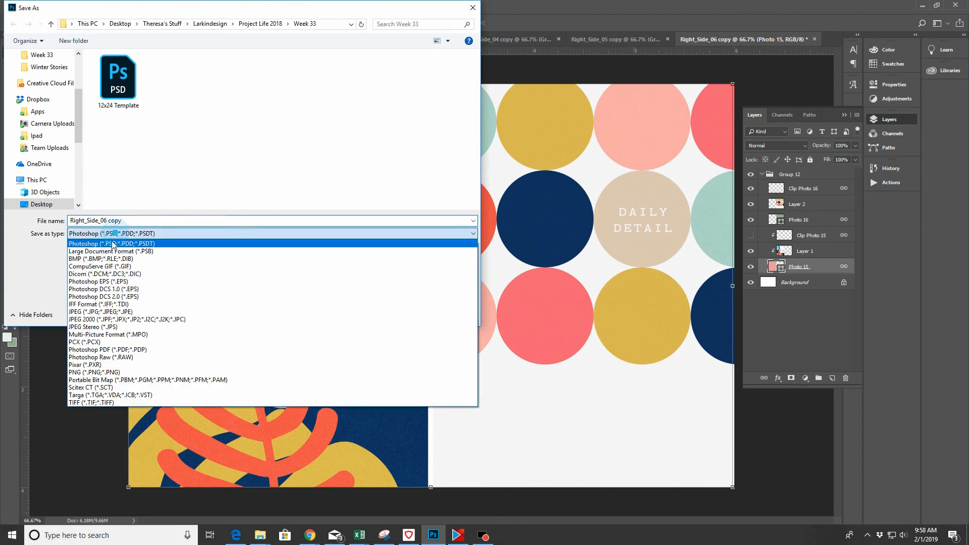
click(116, 311)
click(338, 138)
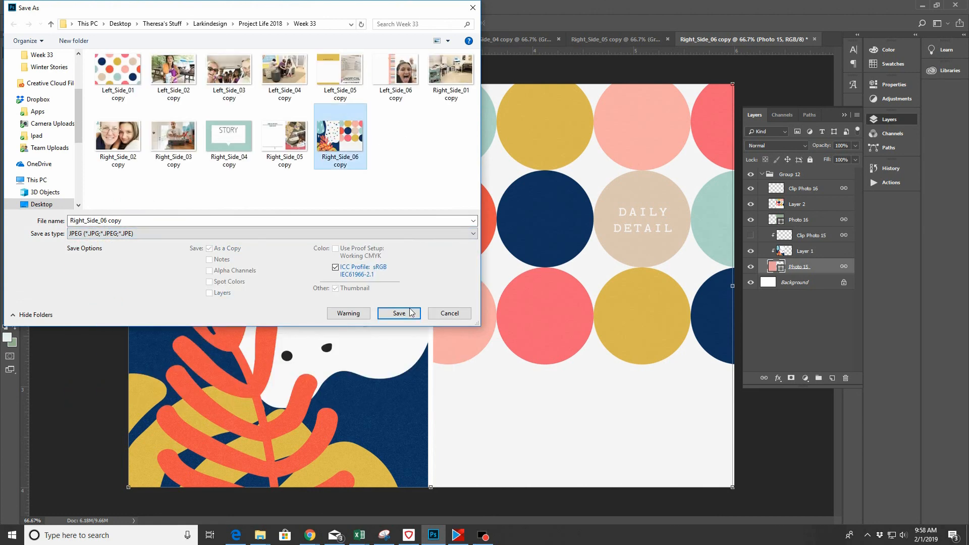
click(391, 313)
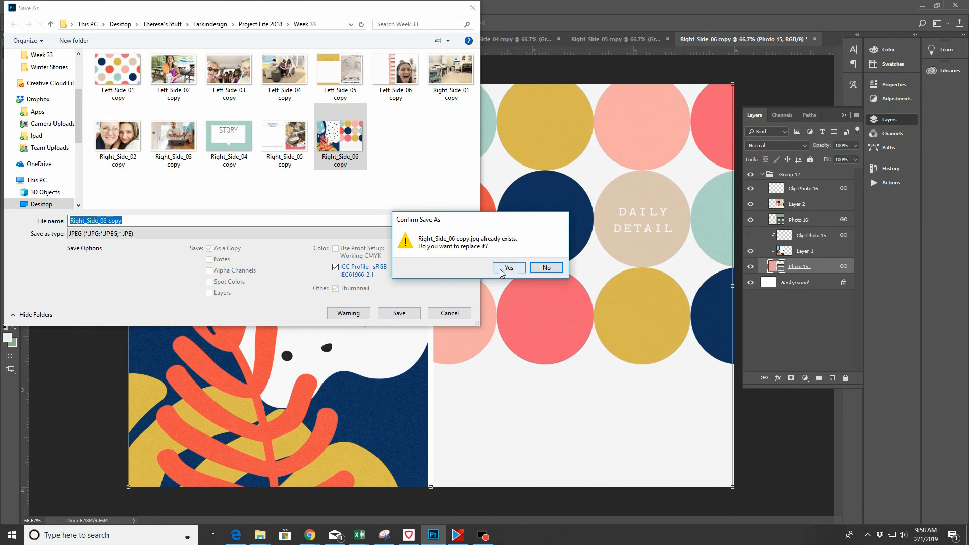
click(501, 268)
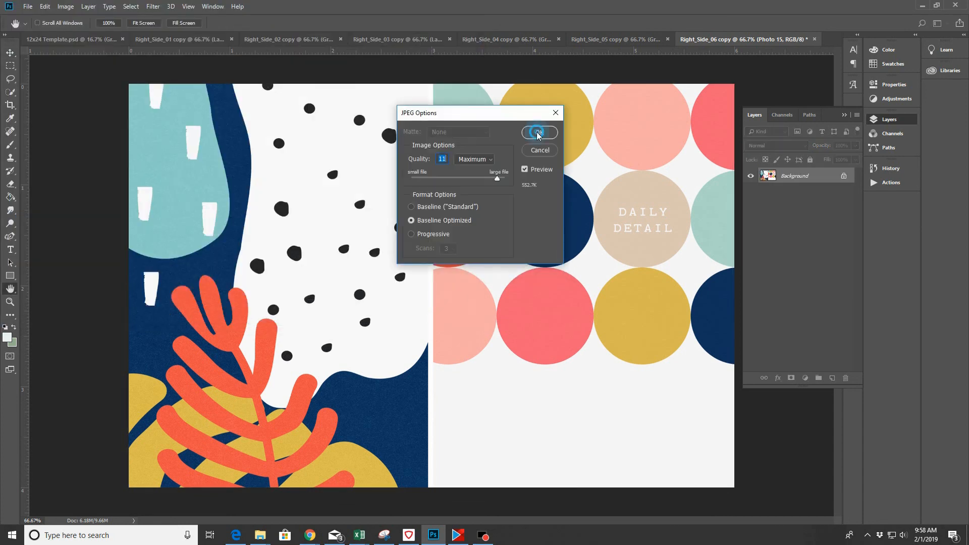
click(538, 134)
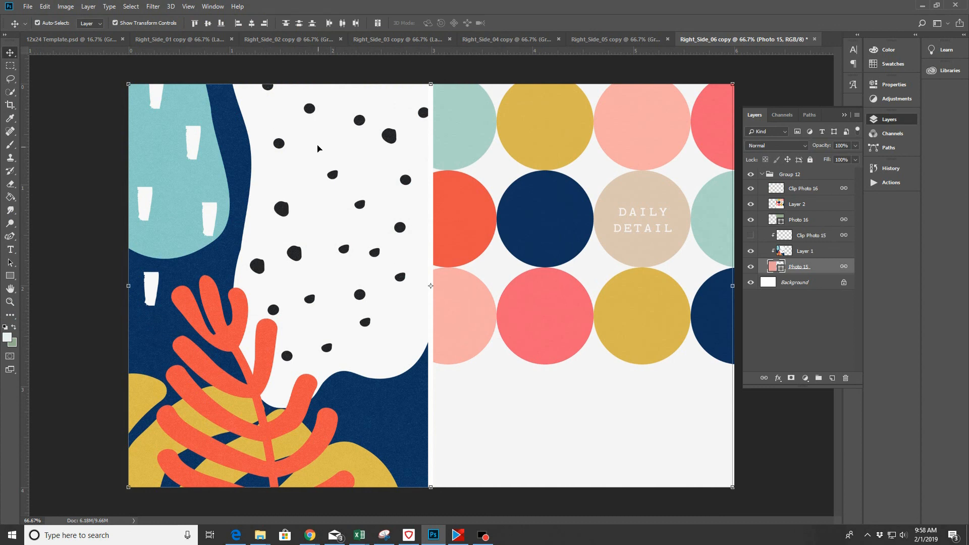
Review the 12x24 template with the layer list collapsed, and close the Right_Side_06 copy document without saving its changes
click(65, 40)
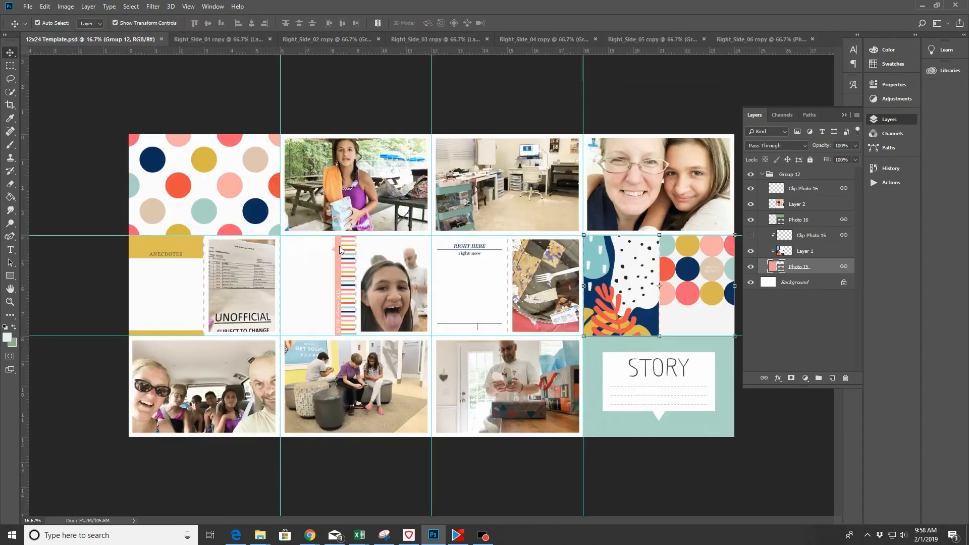
click(843, 114)
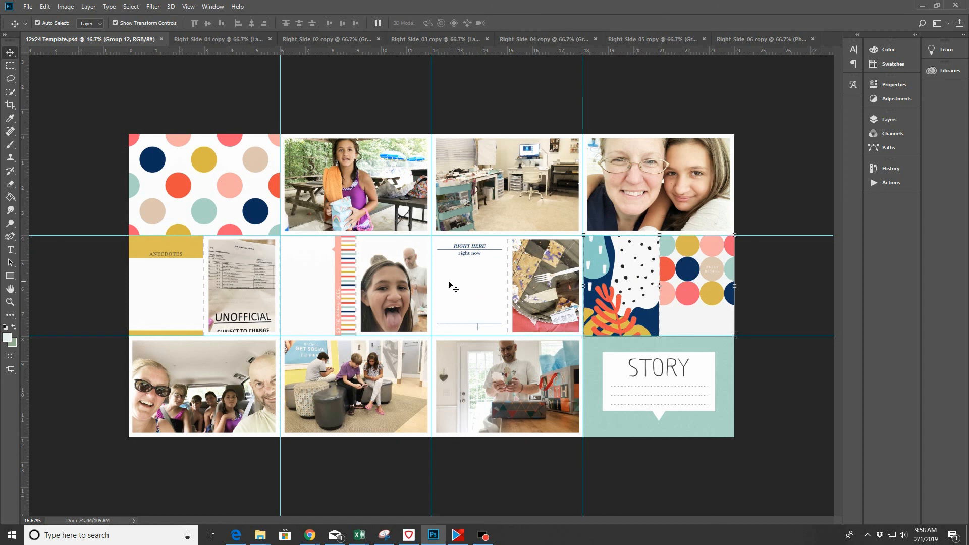
click(803, 39)
key(ctrl+w)
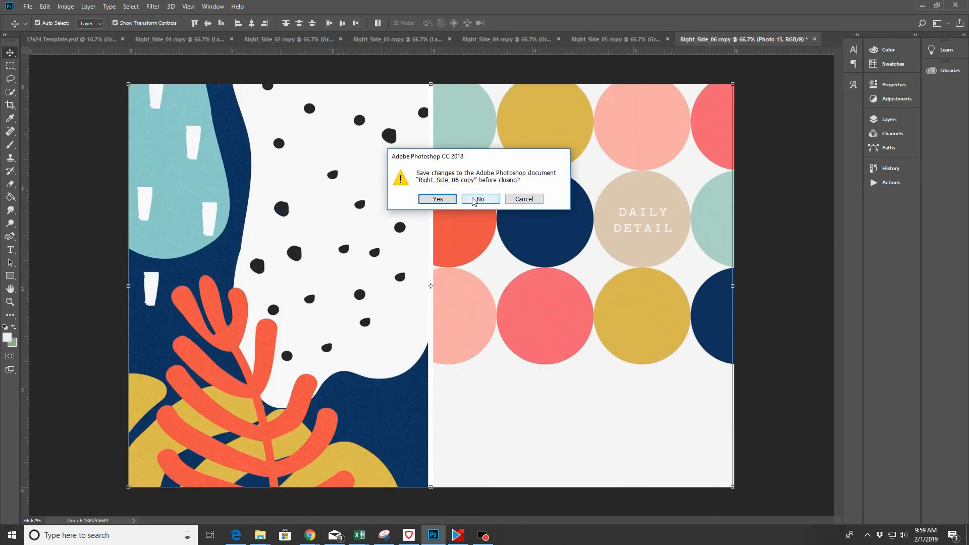
click(478, 199)
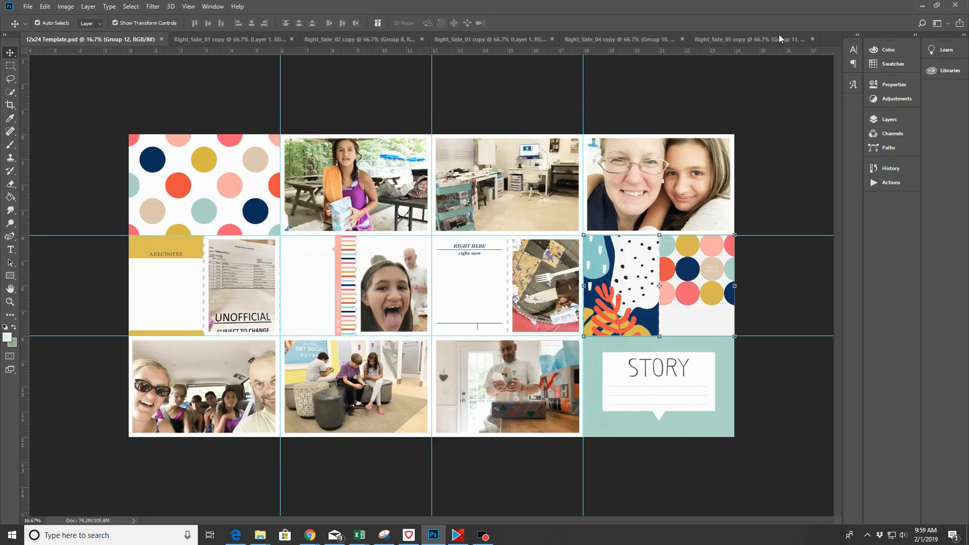
Close the Right_Side_05, 04, 03, 02 and 01 copy documents without saving changes, keeping only the 12x24 template open
click(812, 39)
click(480, 198)
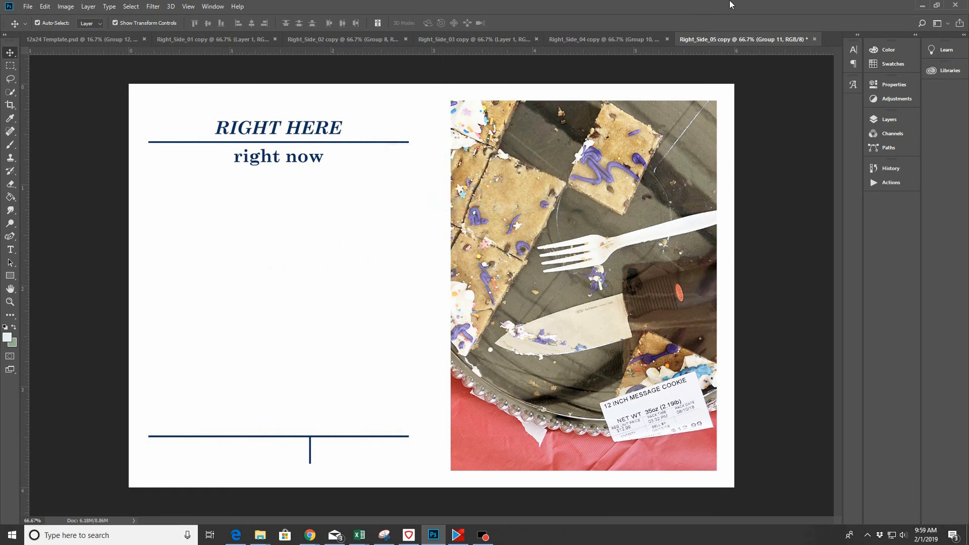
click(737, 39)
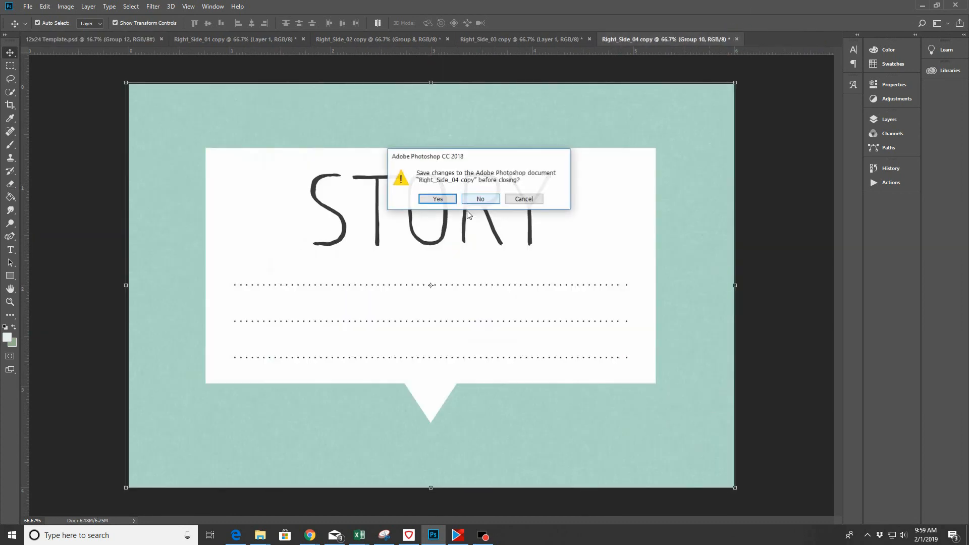
click(480, 199)
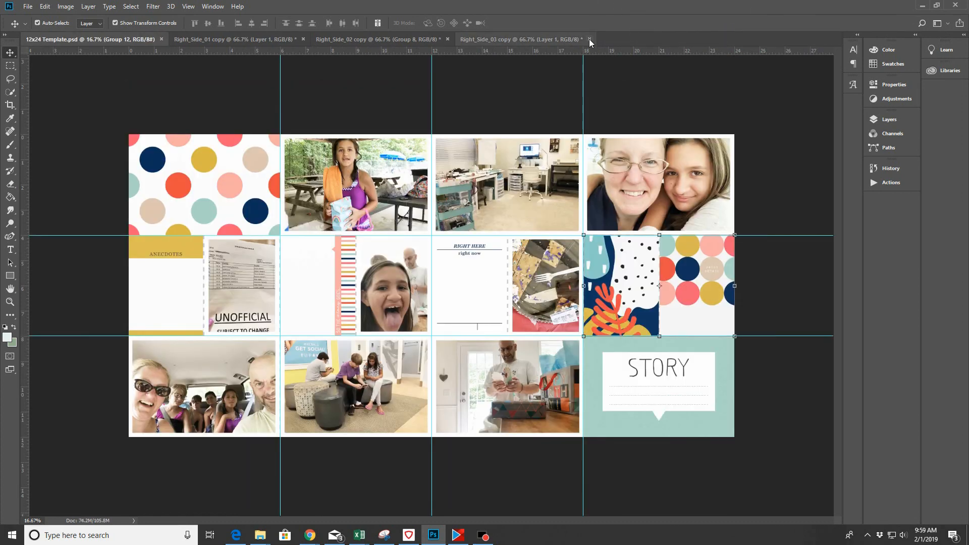
click(589, 39)
click(480, 198)
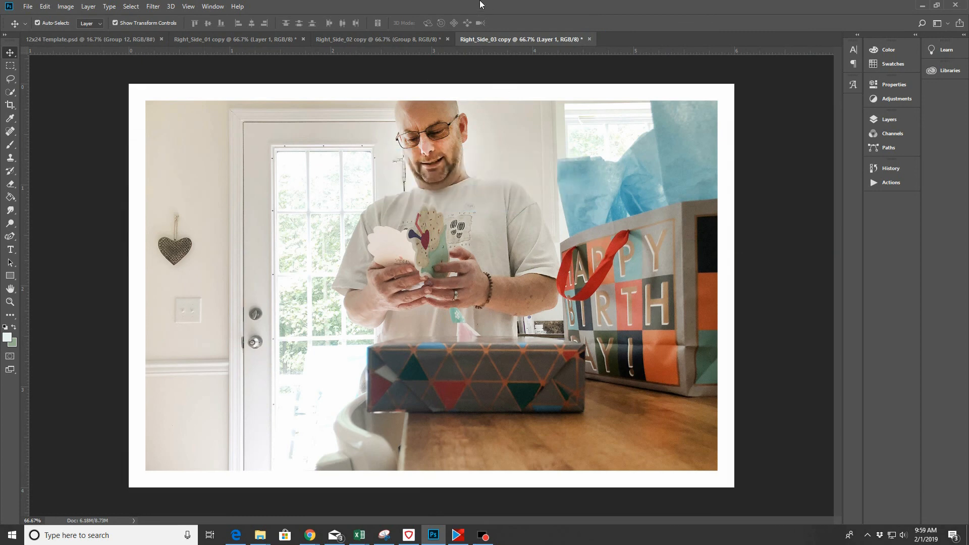
click(447, 39)
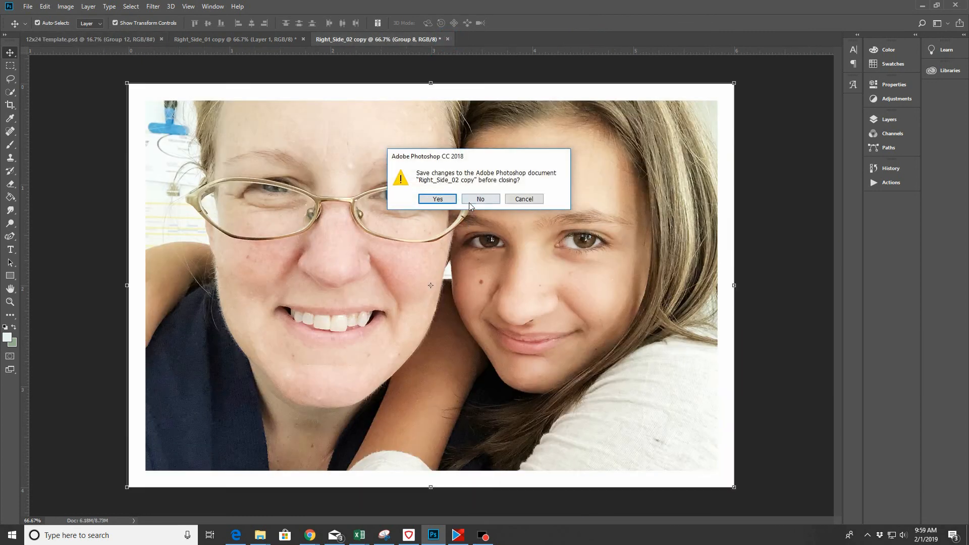
click(468, 201)
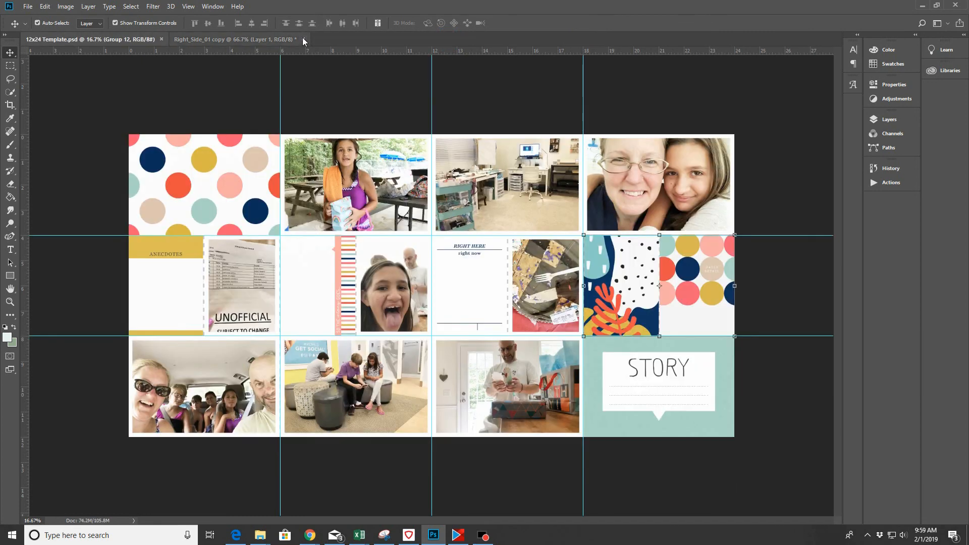
click(303, 39)
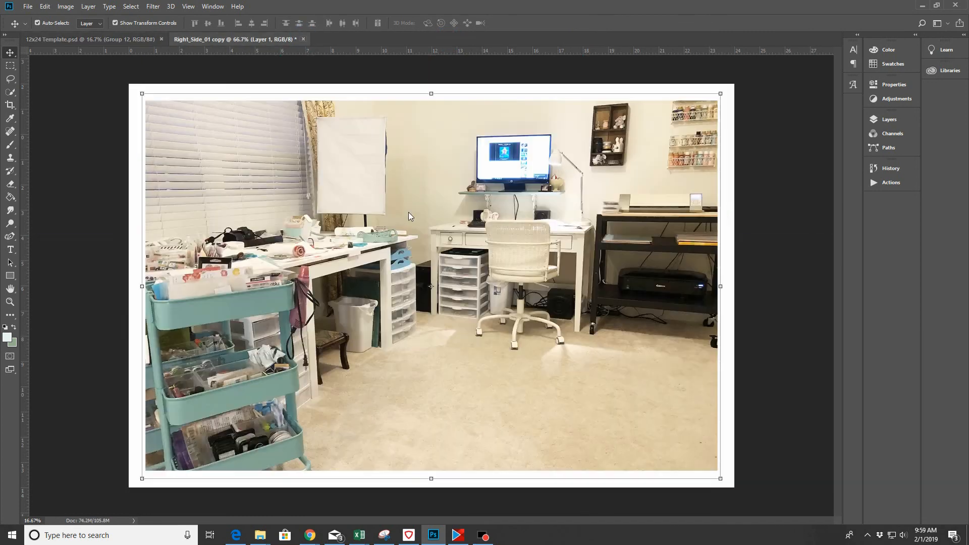
click(477, 200)
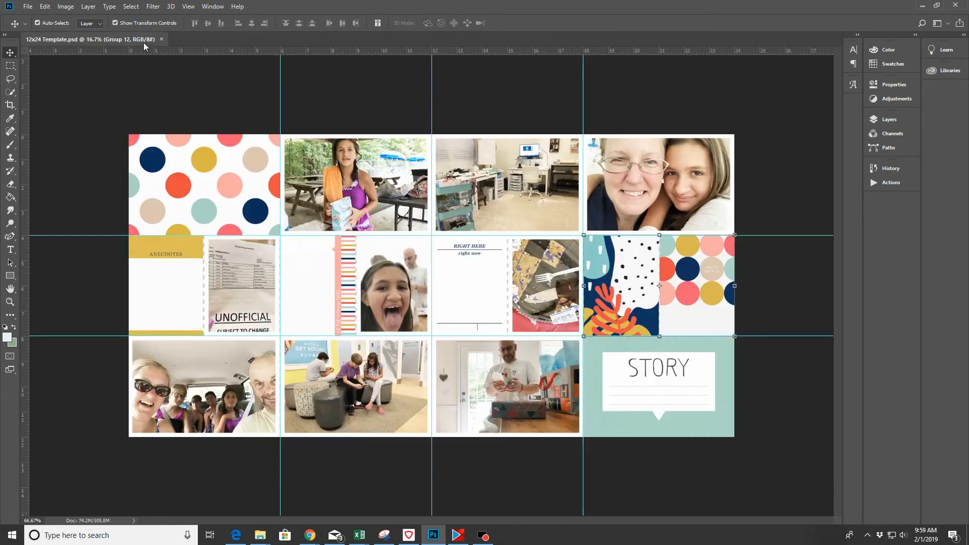